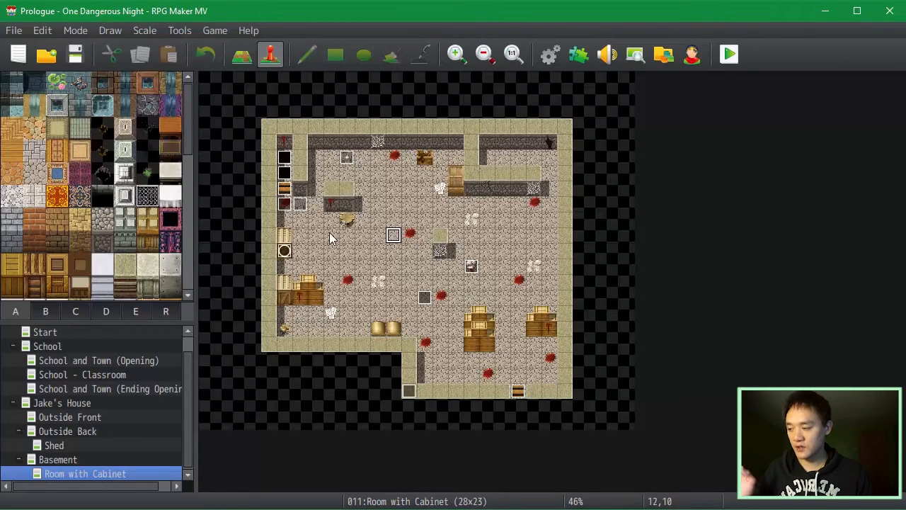
Examine the furniture, bookcases, debris and blood stains placed around the Room with Cabinet map.
drag(361, 284, 380, 284)
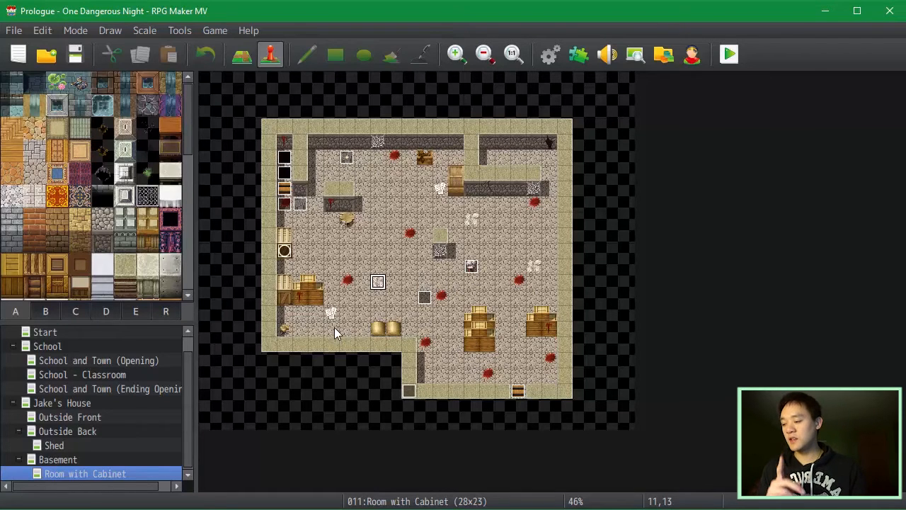
click(285, 328)
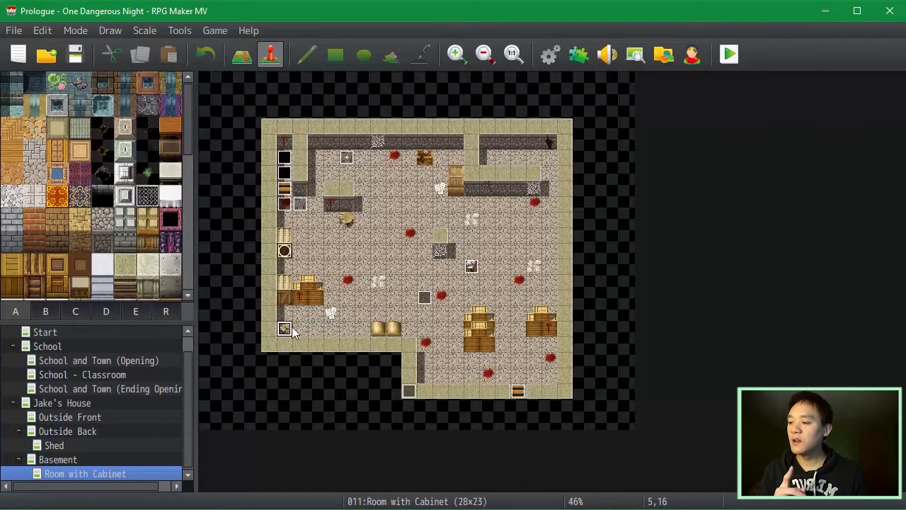
click(348, 219)
click(425, 157)
click(440, 188)
click(487, 282)
click(490, 345)
click(472, 348)
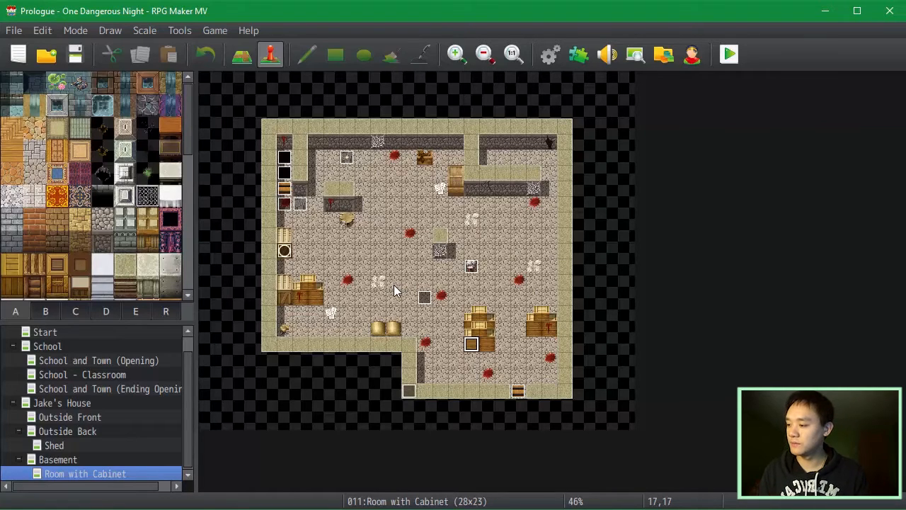
click(285, 330)
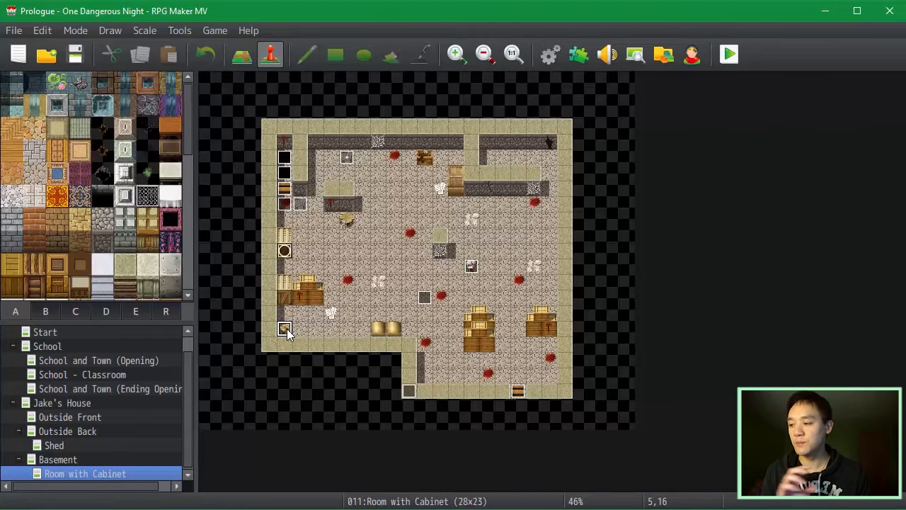
click(347, 219)
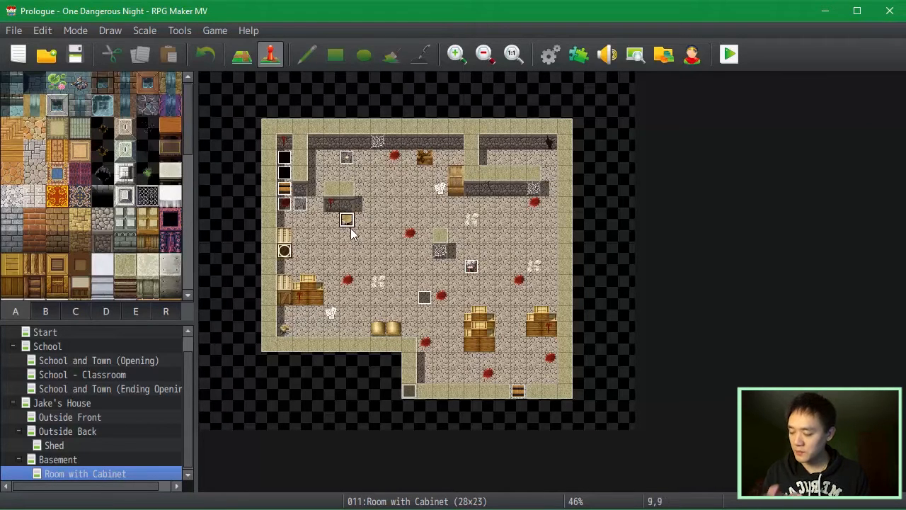
click(455, 188)
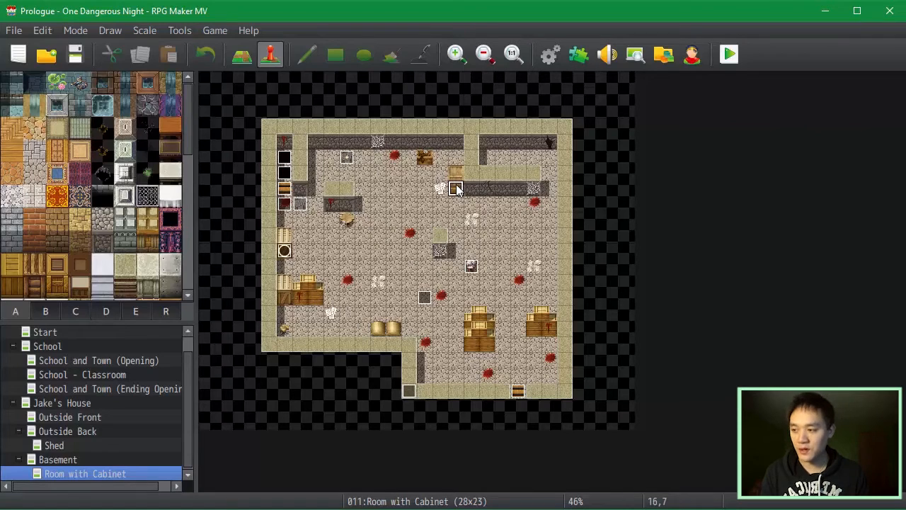
click(487, 235)
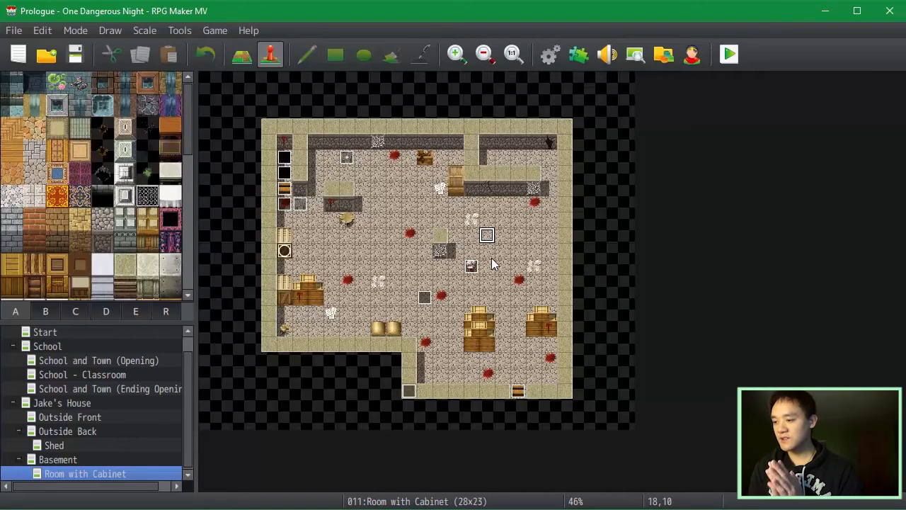
drag(493, 262, 411, 243)
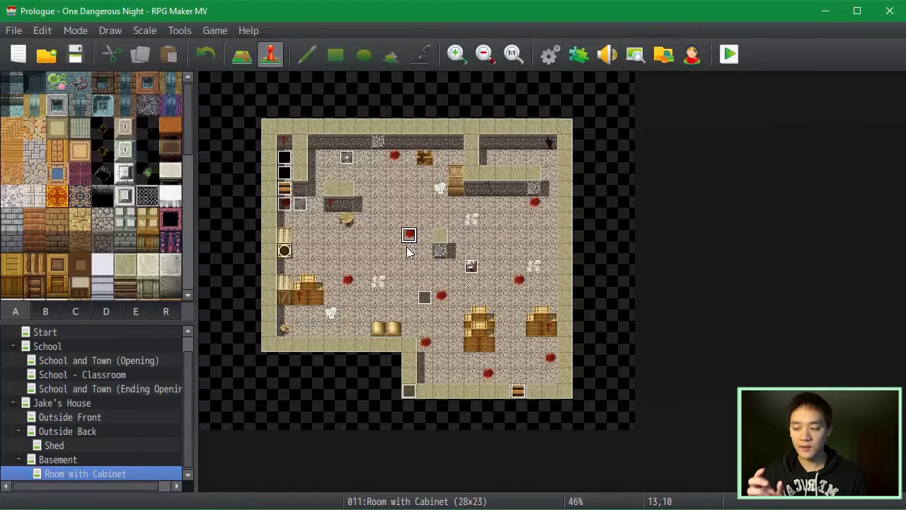
click(473, 222)
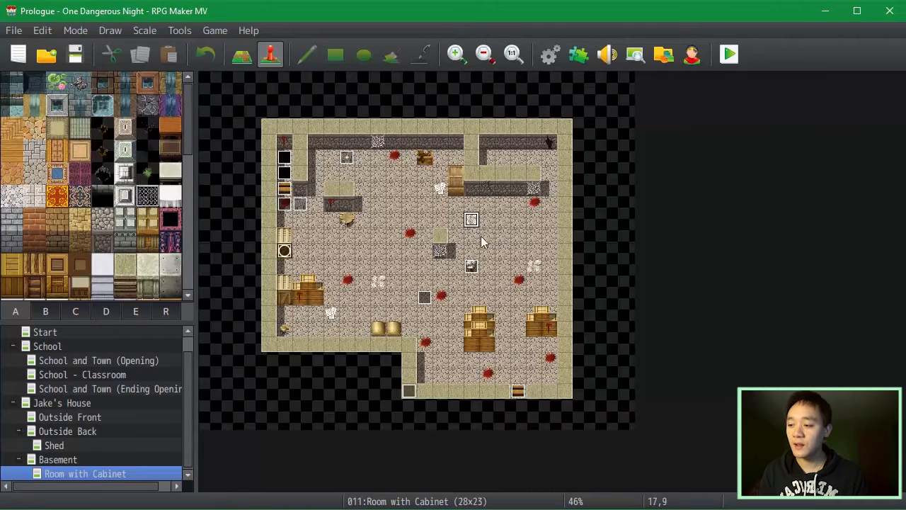
click(534, 269)
Create a new event on the blood stain at tile 13,10 and name it "blood".
click(410, 235)
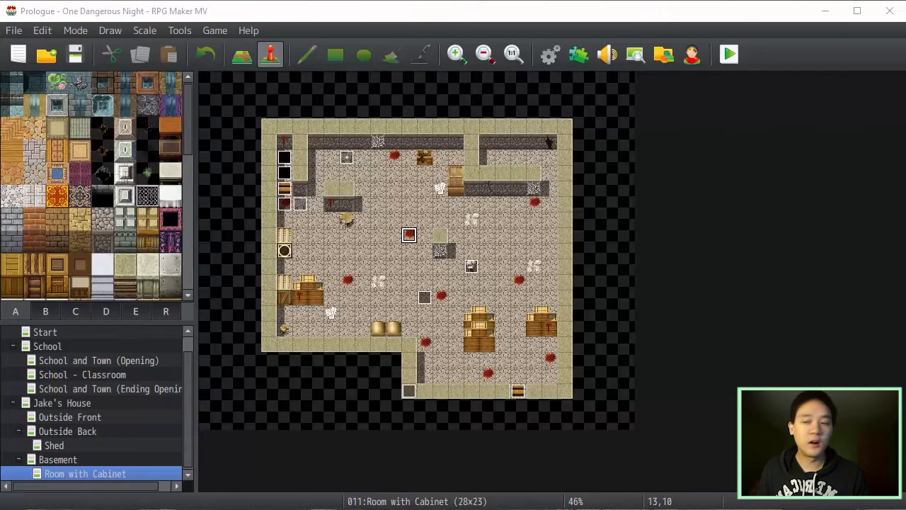
double_click(418, 259)
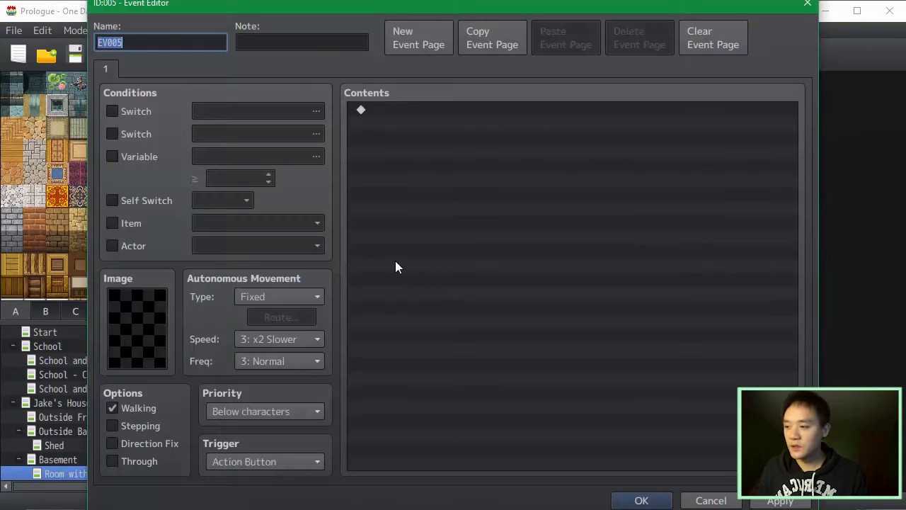
text(blood)
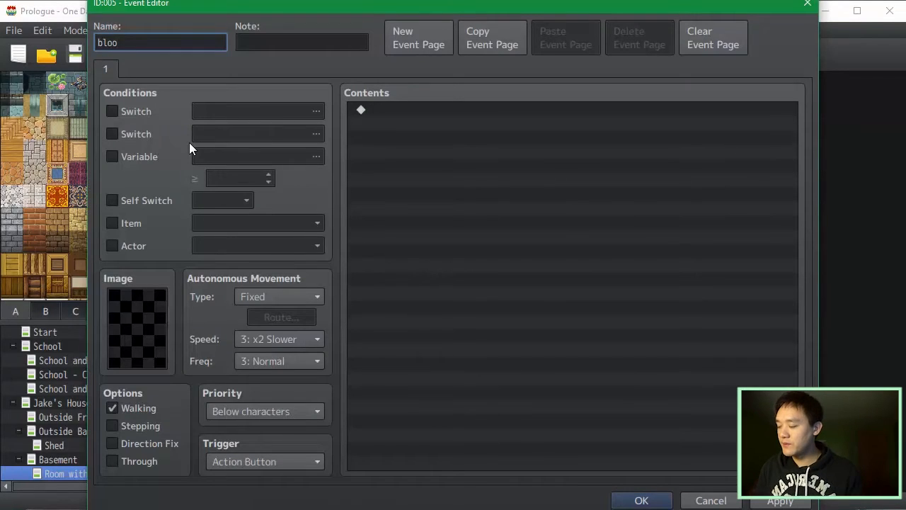
Add a Play SE command to the blood event and choose the Splash sound.
click(454, 183)
double_click(437, 179)
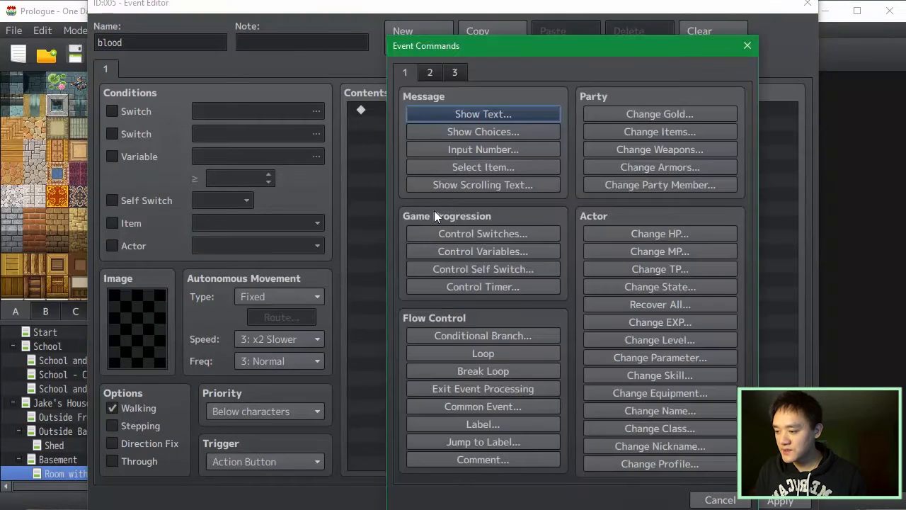
click(428, 74)
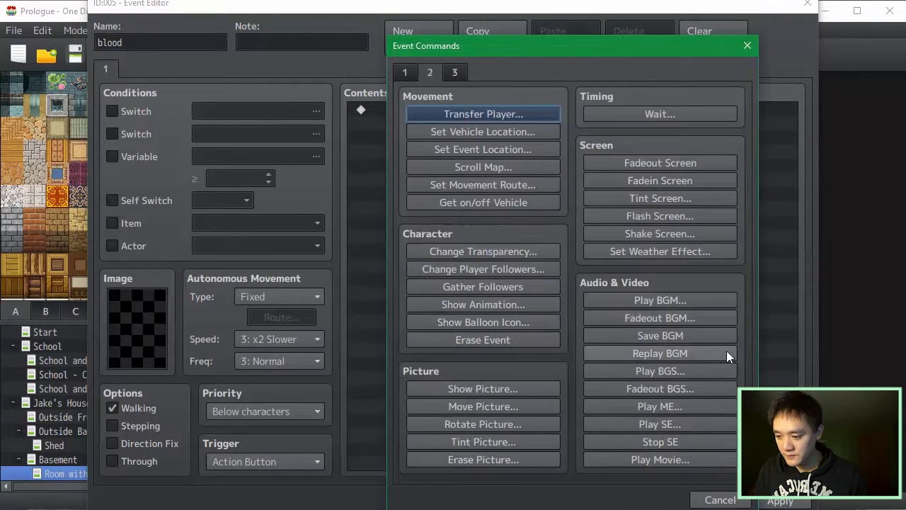
click(702, 424)
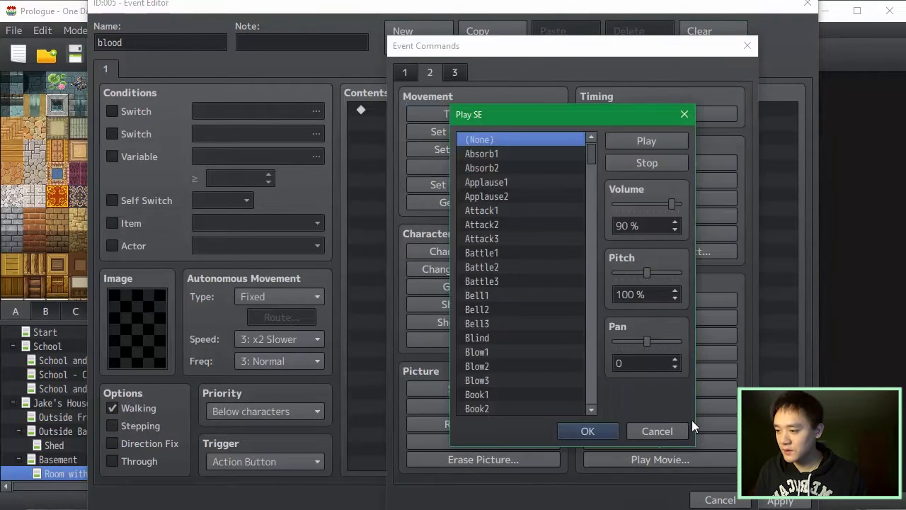
key(s)
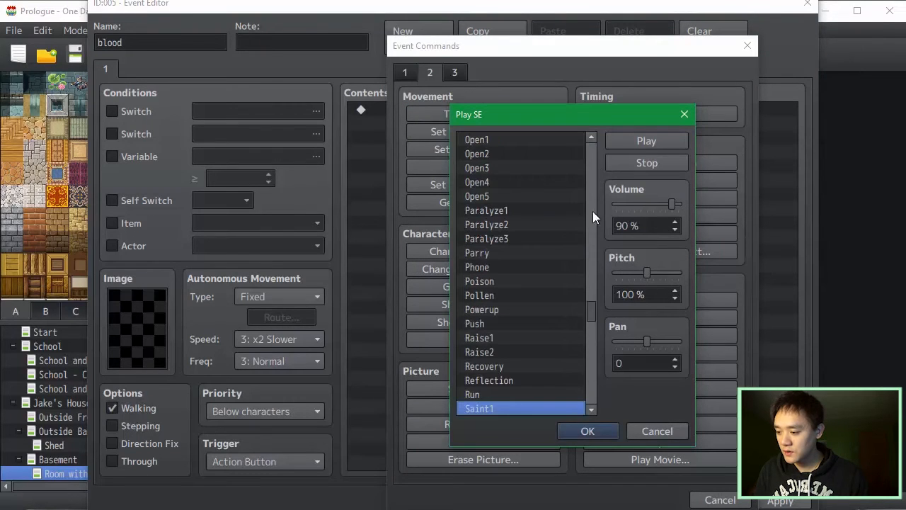
scroll(559, 409, down, 4)
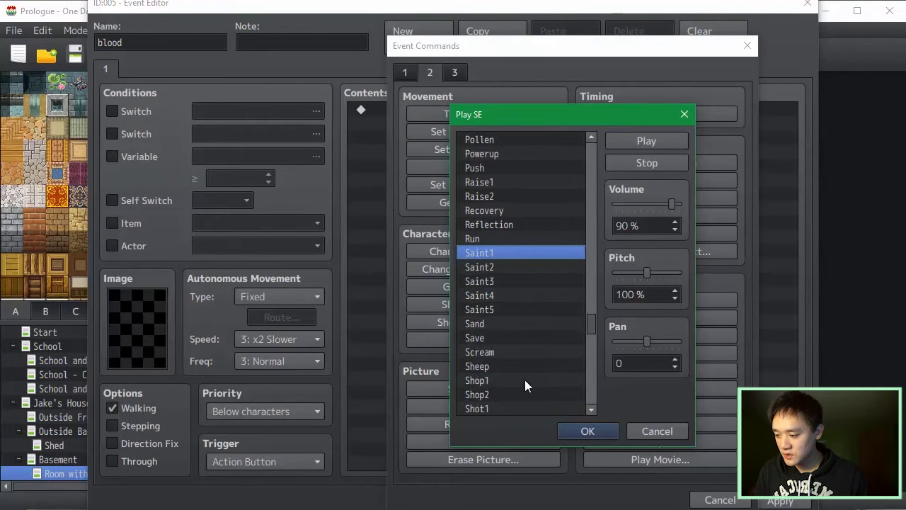
drag(591, 325, 594, 354)
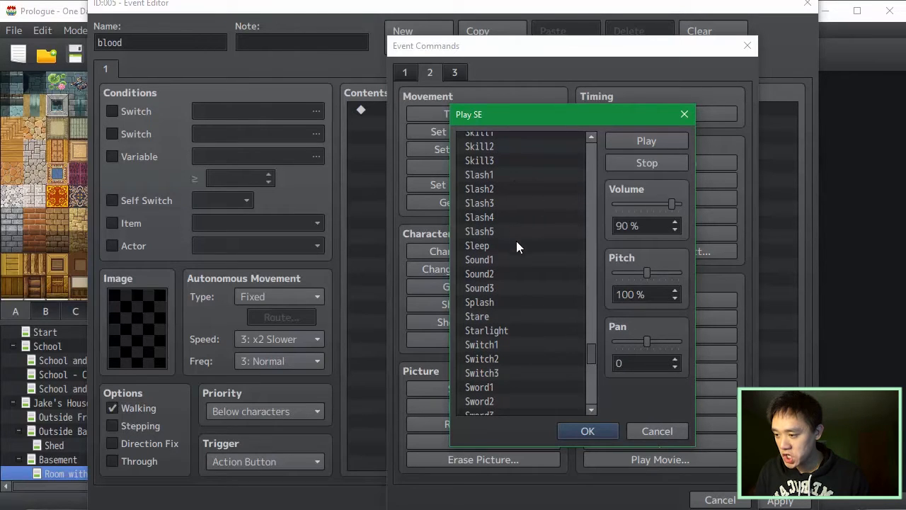
click(521, 301)
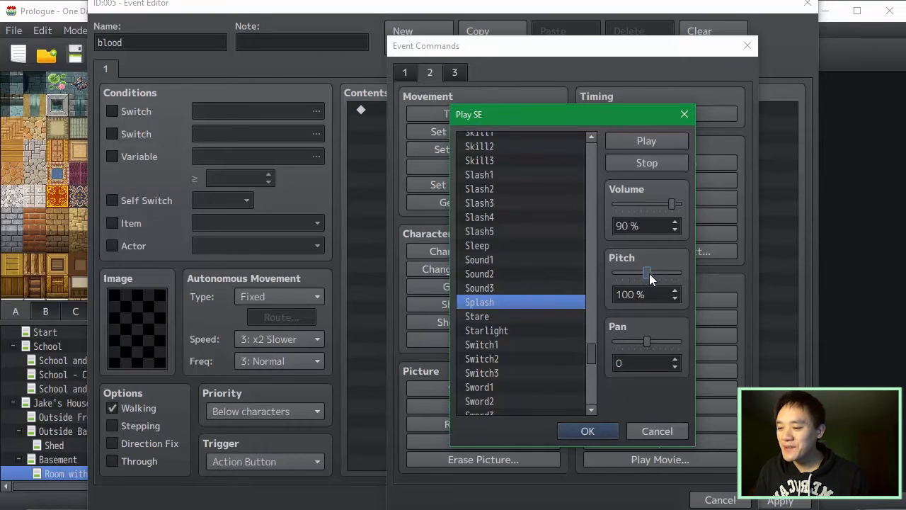
Set the Splash sound's pitch to 130% and volume to 50%, preview it, and save the blood event.
drag(663, 275, 665, 276)
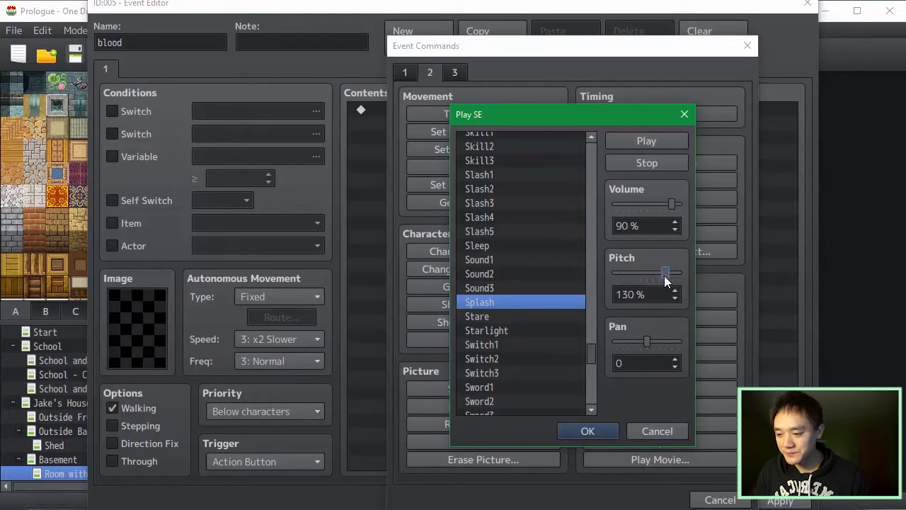
drag(671, 204, 649, 203)
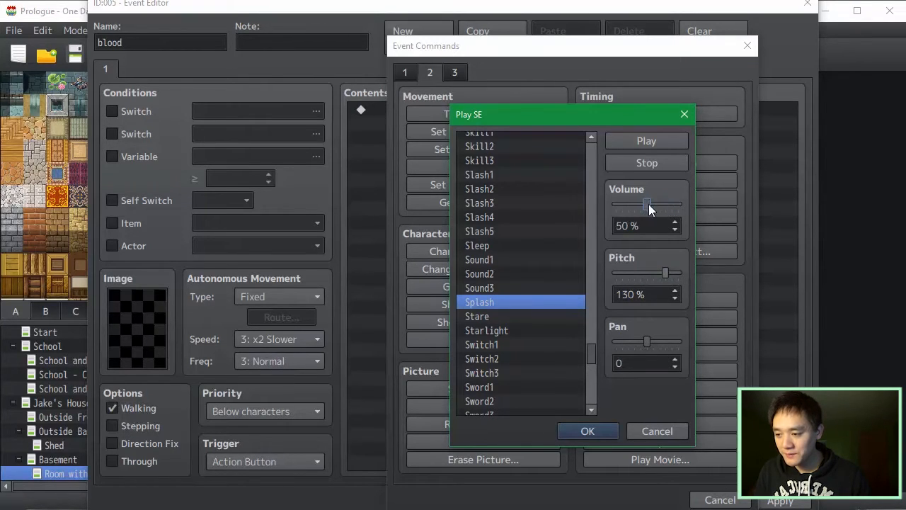
click(650, 141)
click(591, 430)
click(642, 501)
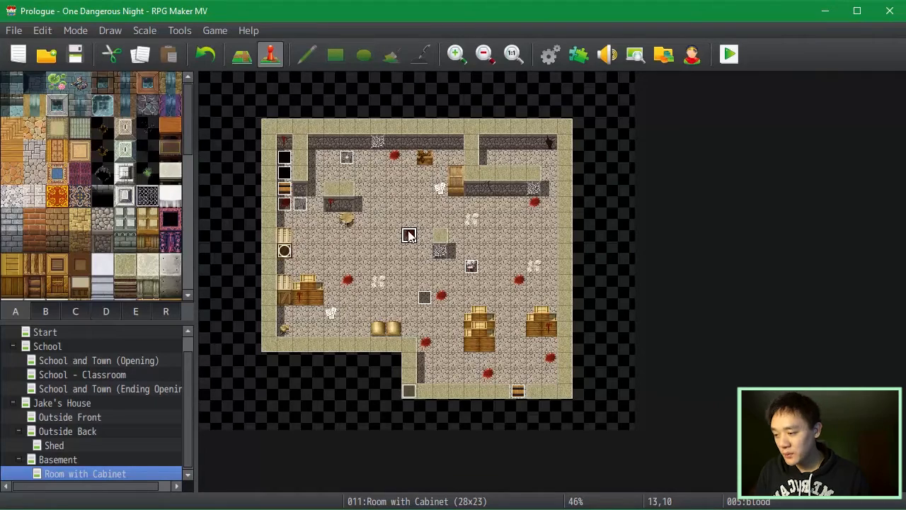
Reopen the blood event at tile 13,10 for editing.
double_click(411, 238)
key(Escape)
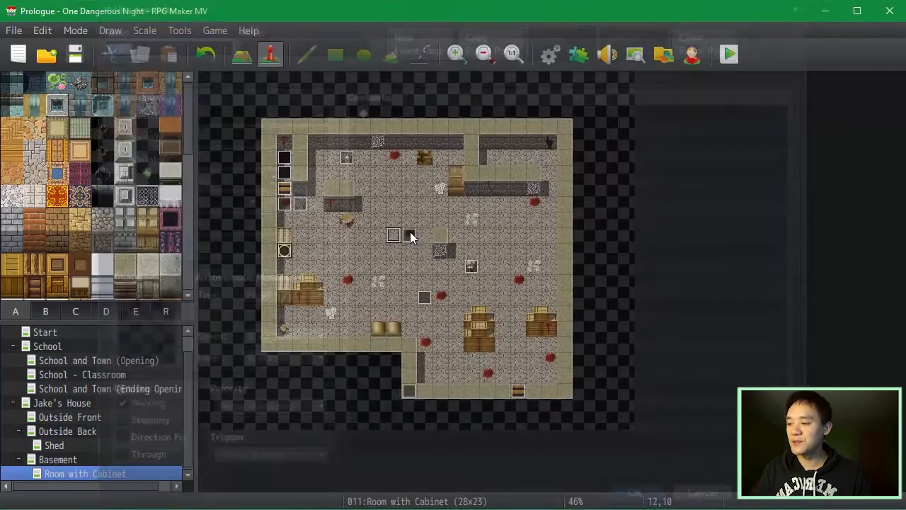
double_click(413, 246)
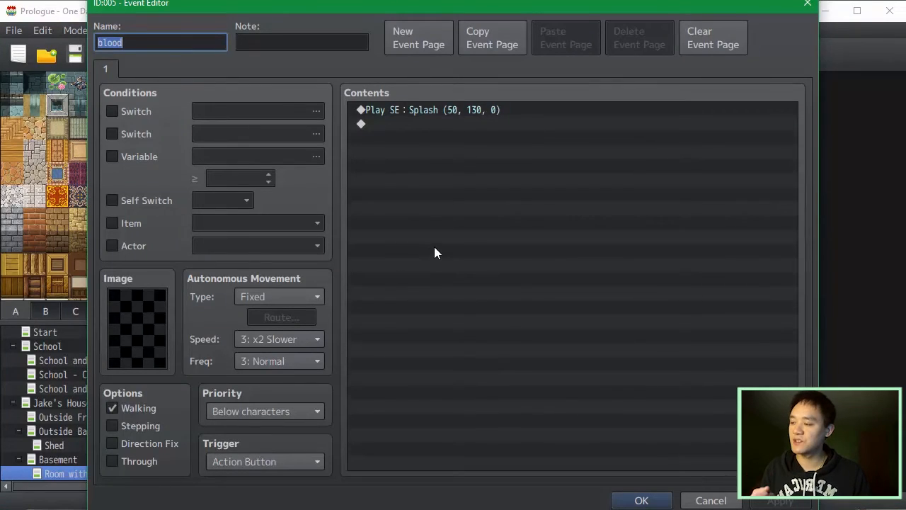
click(636, 405)
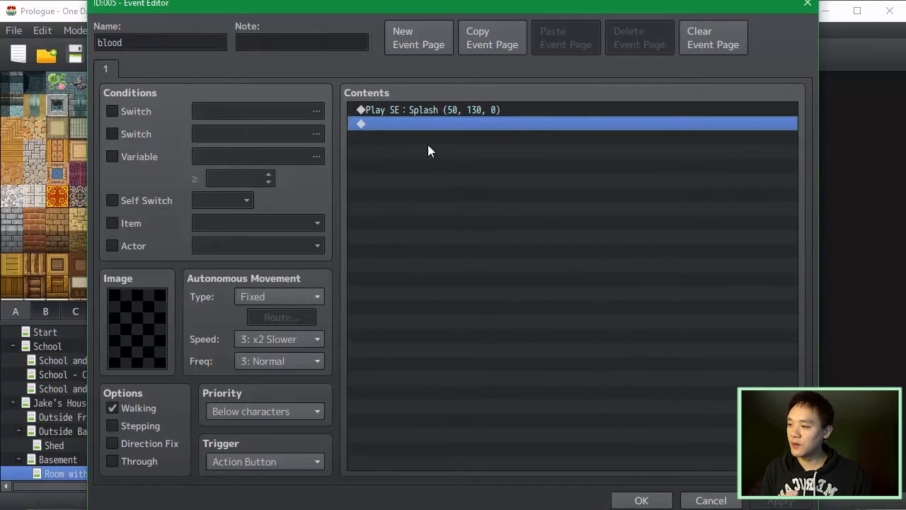
click(447, 46)
click(471, 40)
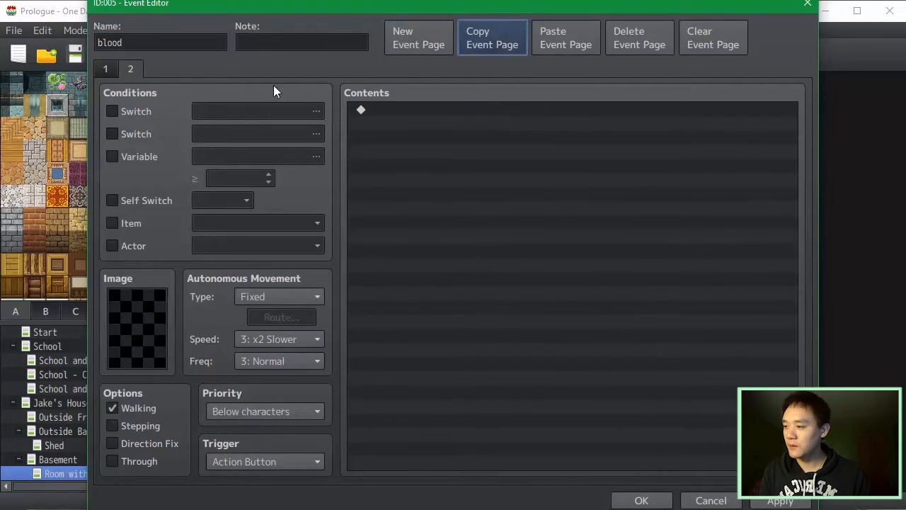
click(663, 39)
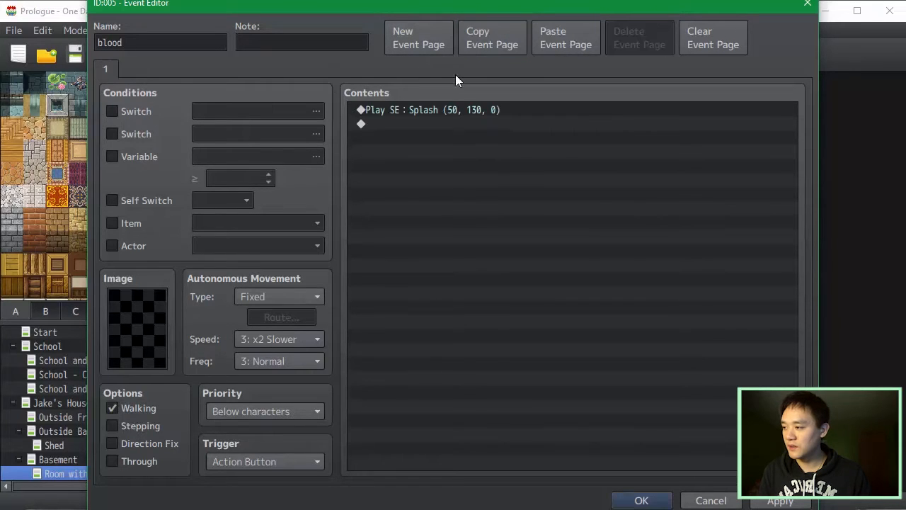
Duplicate the blood event's first page as page 2 by copying and pasting the event page.
click(508, 33)
click(580, 41)
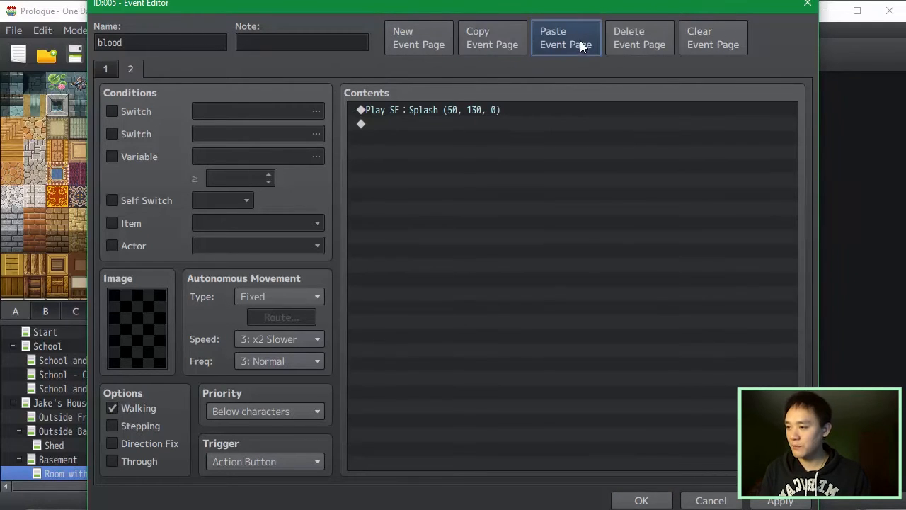
click(111, 69)
click(130, 68)
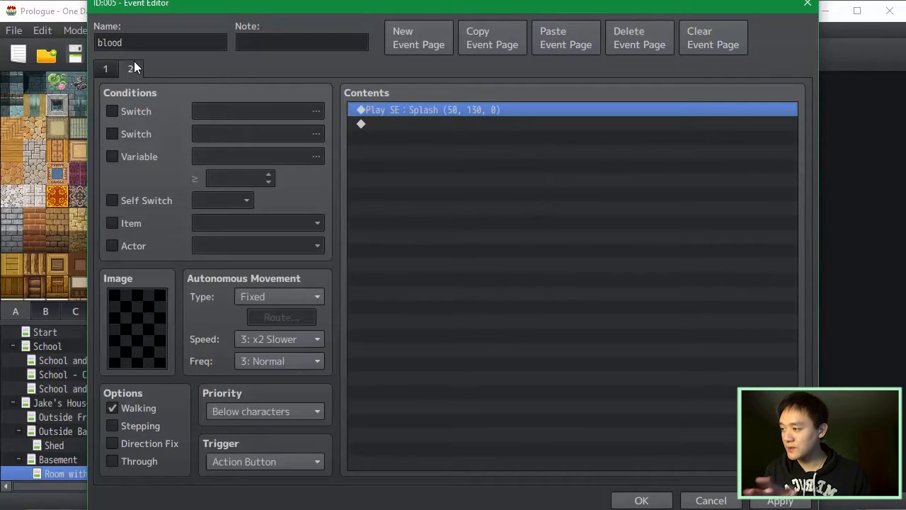
Make page 2 of the blood event conditional on switch 0010 End Chase.
click(136, 111)
click(255, 113)
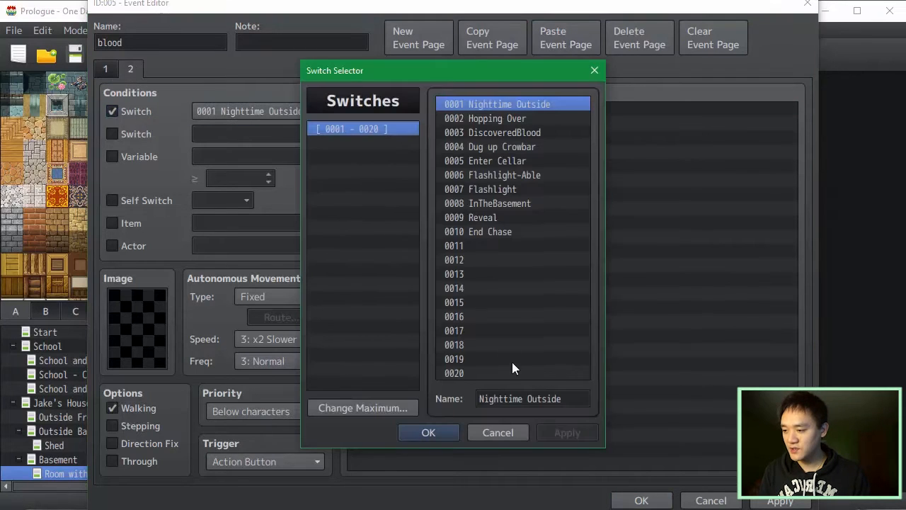
double_click(499, 231)
Add a Set Movement Route command to page 2 of the blood event, targeting the Jake event.
double_click(563, 279)
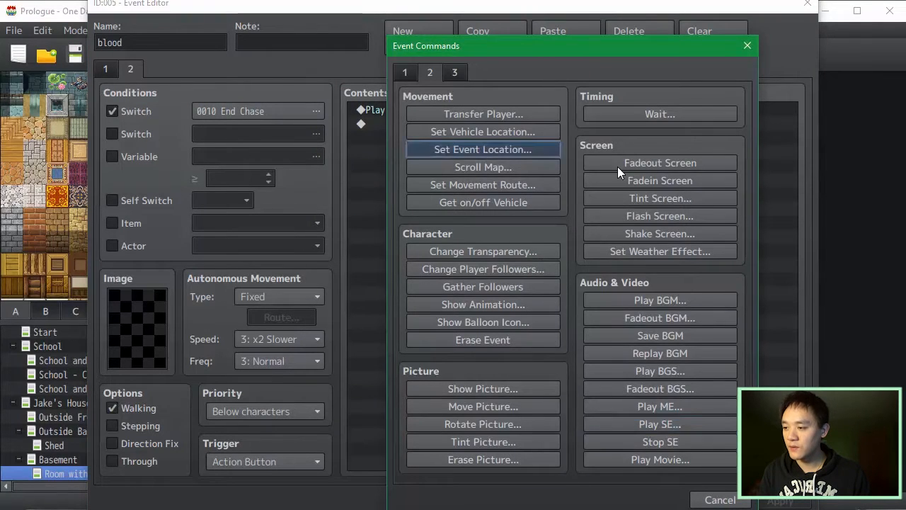
click(483, 149)
click(673, 134)
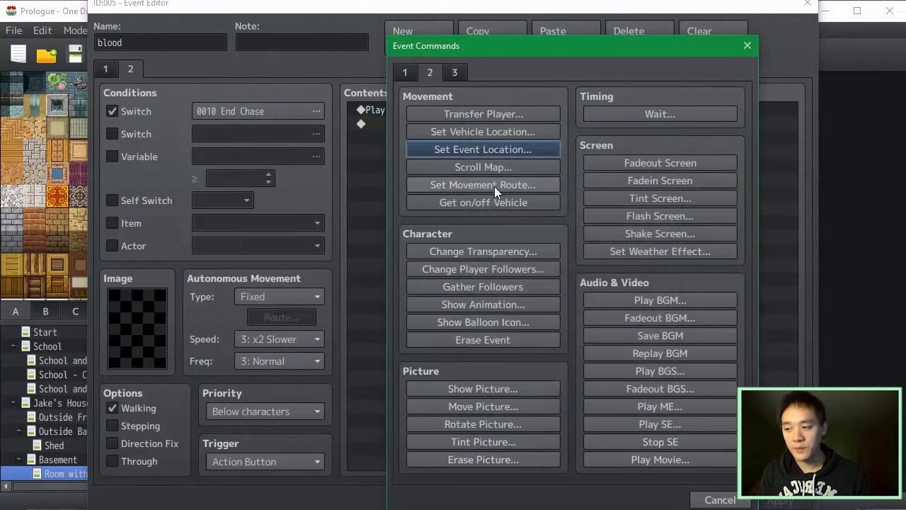
click(494, 186)
click(361, 138)
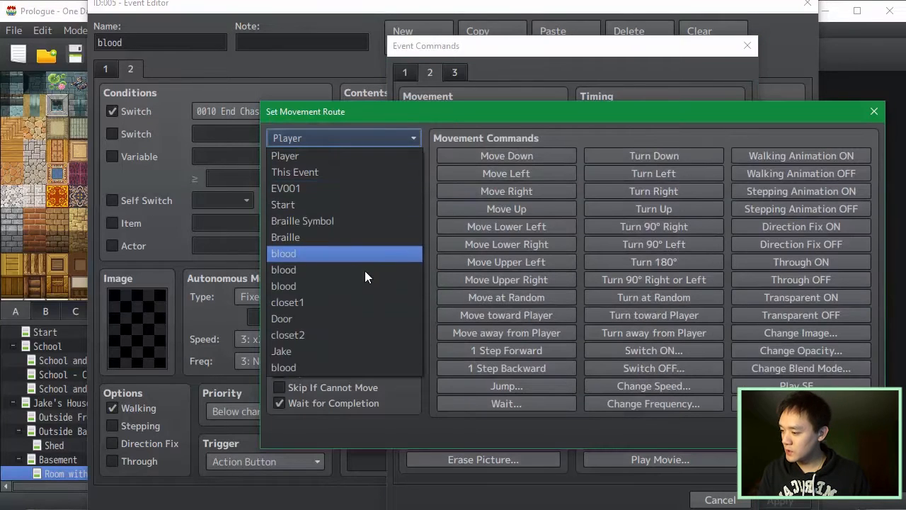
click(376, 348)
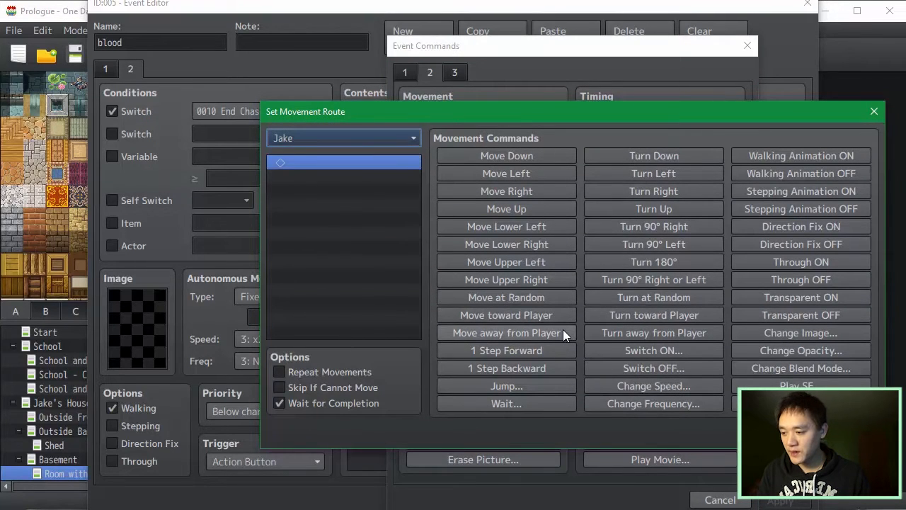
Give Jake's route two Move toward Player commands and enable Skip If Cannot Move.
click(547, 315)
click(547, 314)
click(547, 314)
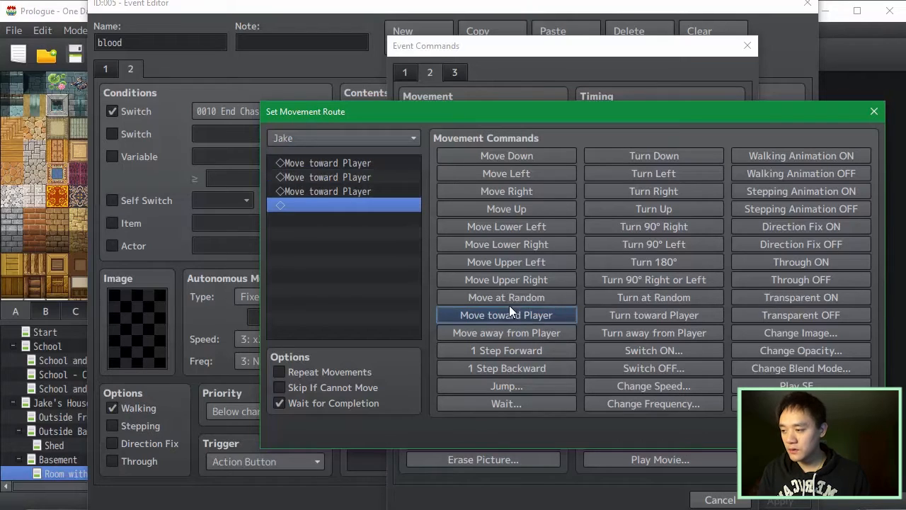
click(353, 193)
key(Delete)
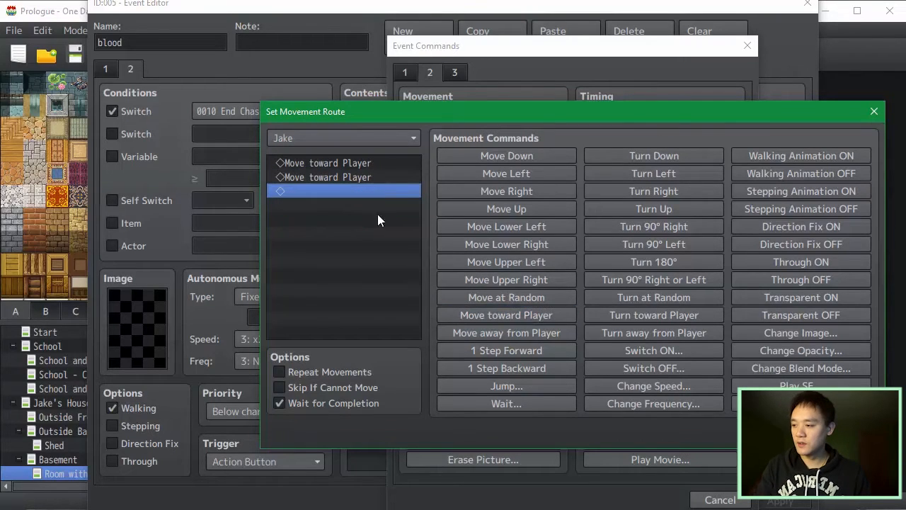
click(373, 388)
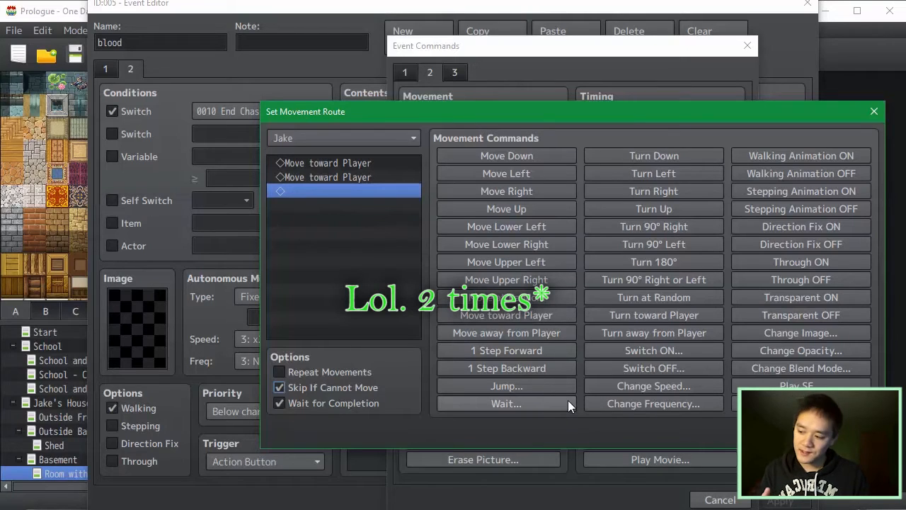
click(778, 430)
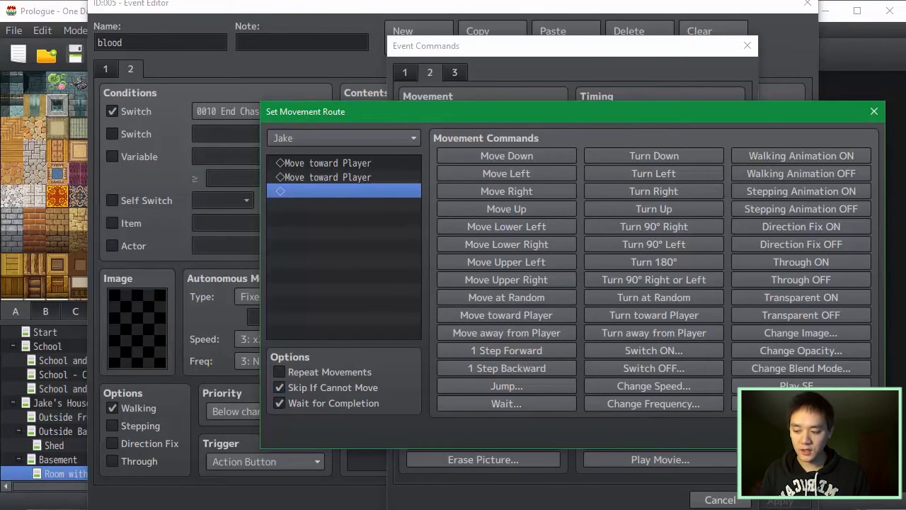
Reopen Jake's movement route, turn off Wait for Completion, and save the blood event.
click(593, 119)
key(Return)
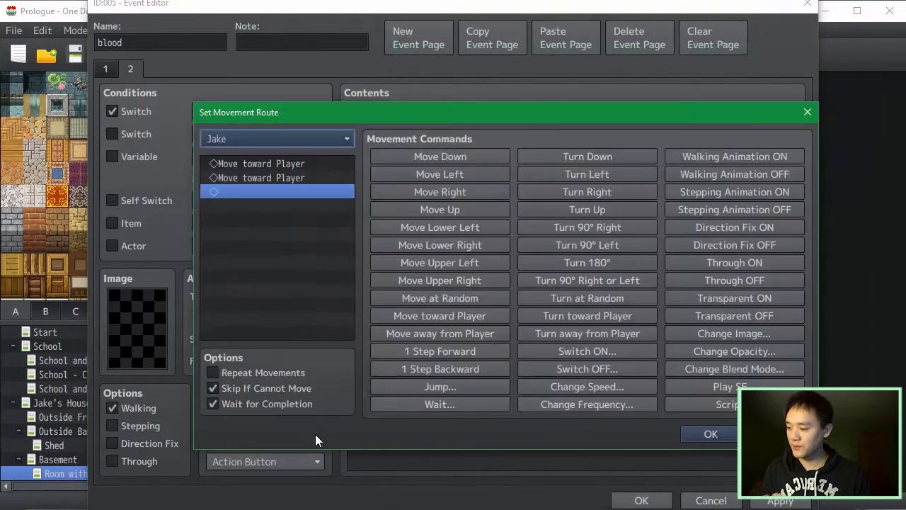
click(309, 403)
click(709, 432)
click(642, 501)
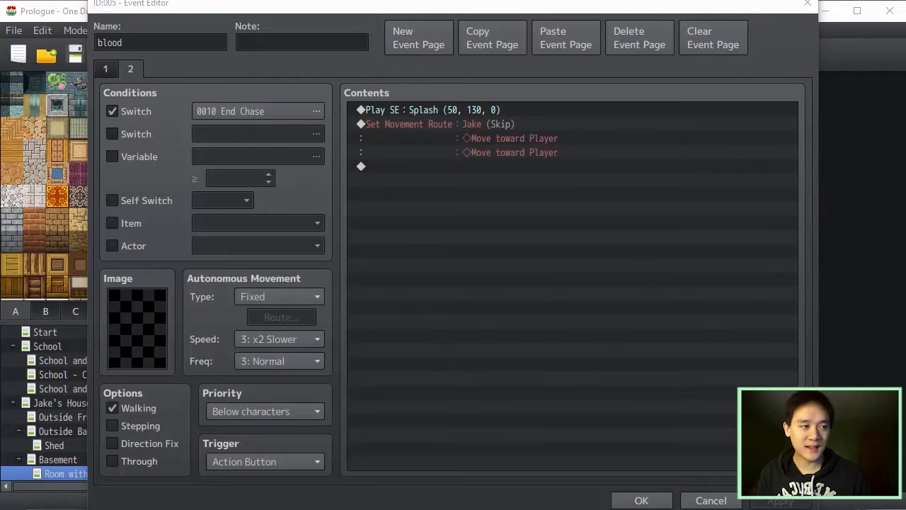
click(642, 501)
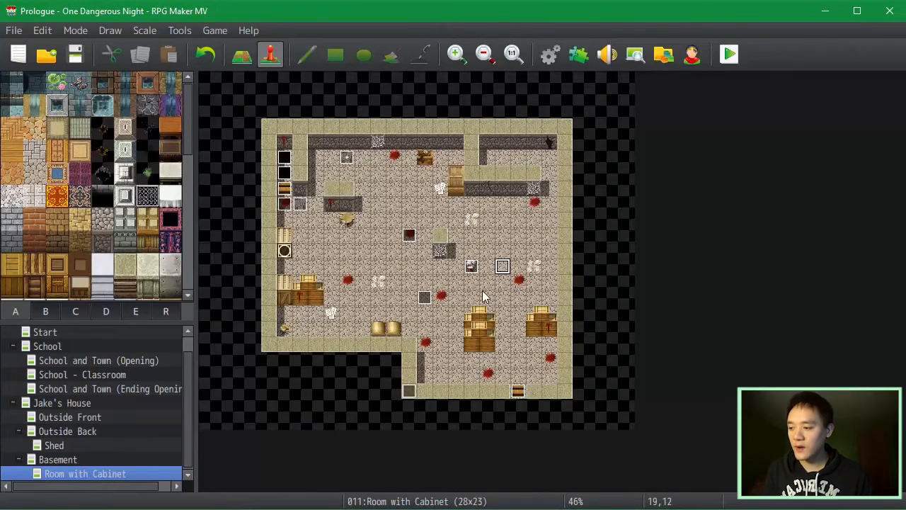
Copy the blood event at tile 13,10 onto seven other blood stains around the room.
click(410, 239)
click(346, 281)
key(ctrl+v)
click(440, 296)
key(ctrl+v)
click(424, 344)
key(ctrl+v)
click(487, 374)
key(ctrl+v)
click(550, 359)
key(ctrl+v)
click(518, 281)
key(ctrl+v)
click(534, 204)
key(ctrl+v)
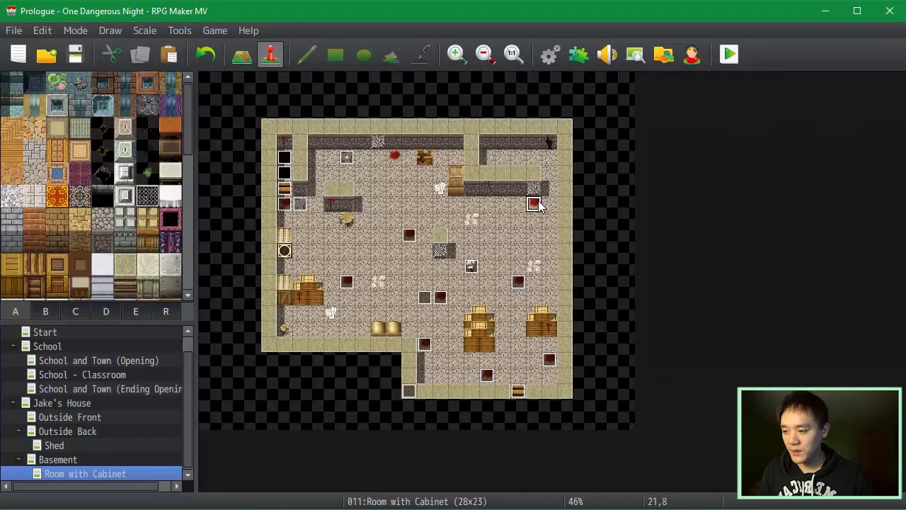
Review Jake's movement route on page 2 of the blood event at tile 13,10.
click(472, 252)
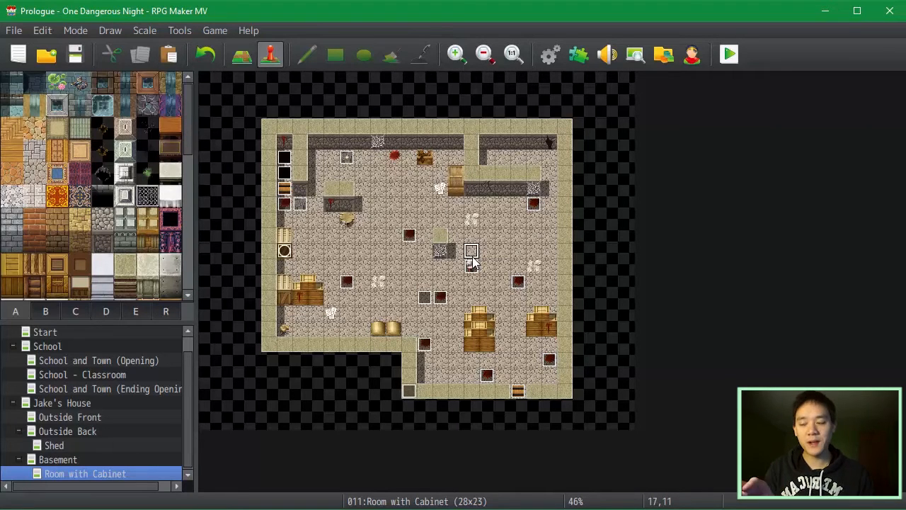
click(409, 235)
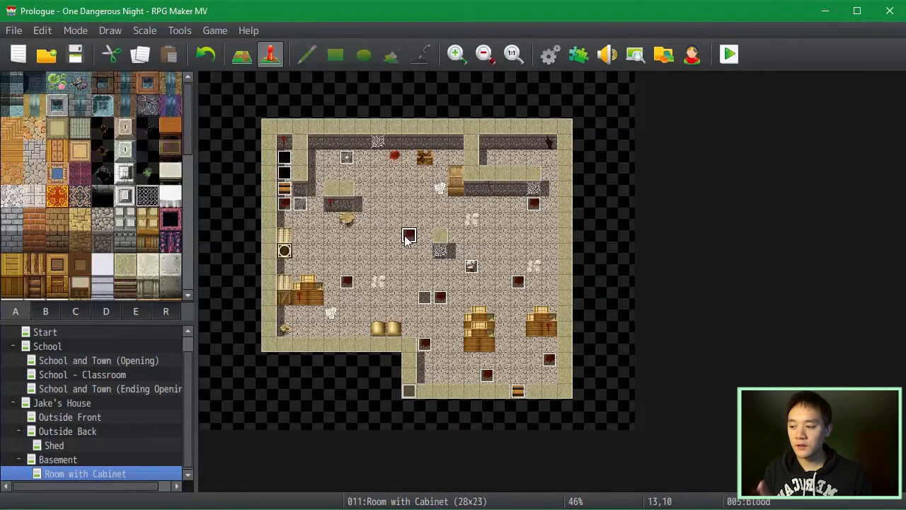
double_click(409, 236)
click(137, 75)
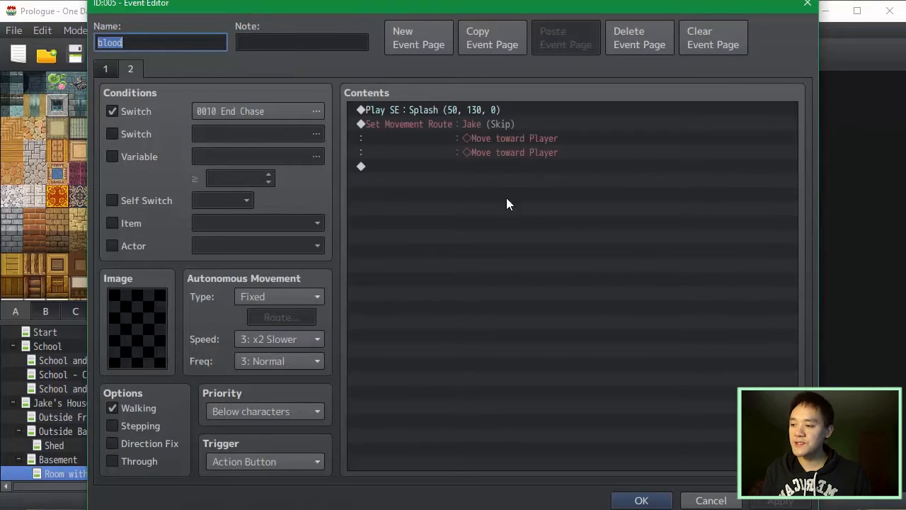
click(519, 124)
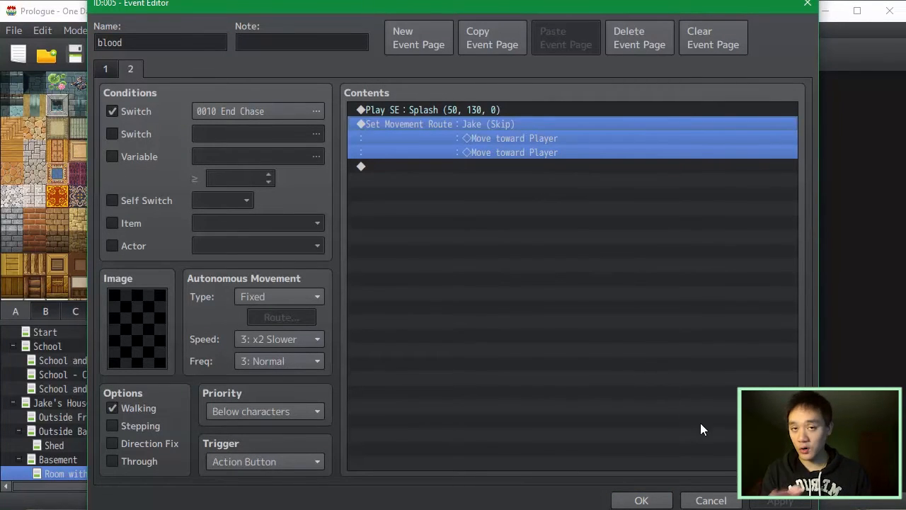
click(701, 499)
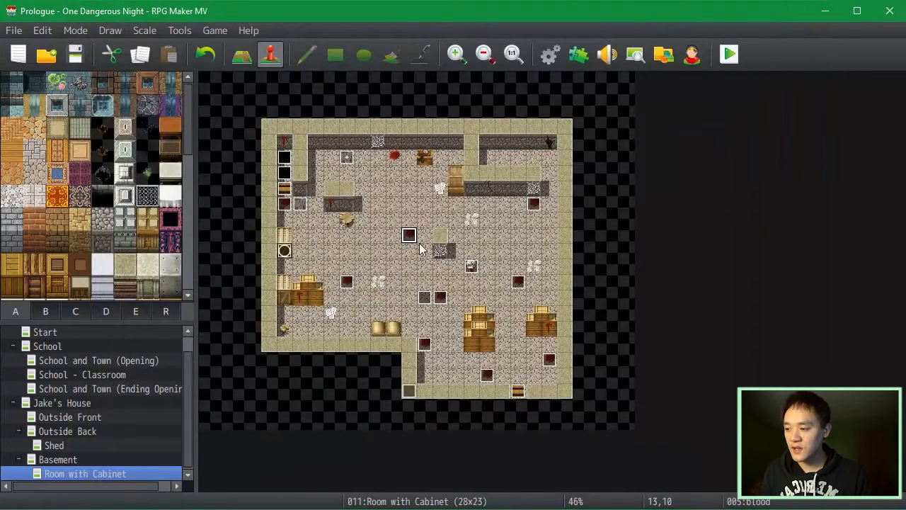
Copy the Set Movement Route command for Jake from page 2 of the blood event.
double_click(407, 236)
click(138, 74)
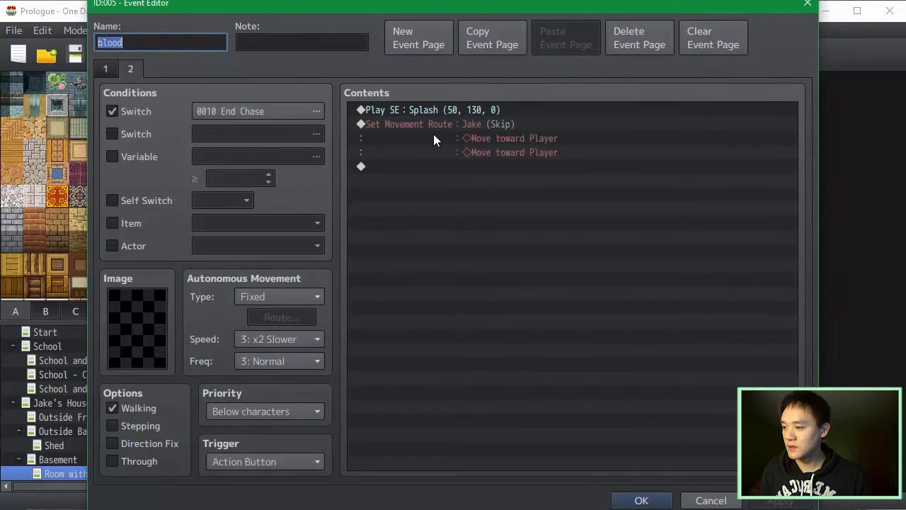
click(439, 125)
click(642, 500)
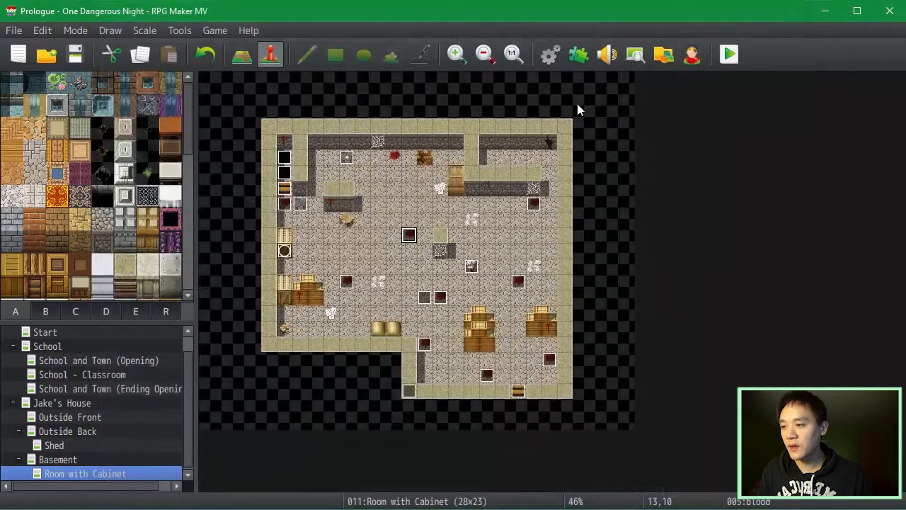
Raise the database's maximum number of common events to 13.
click(551, 53)
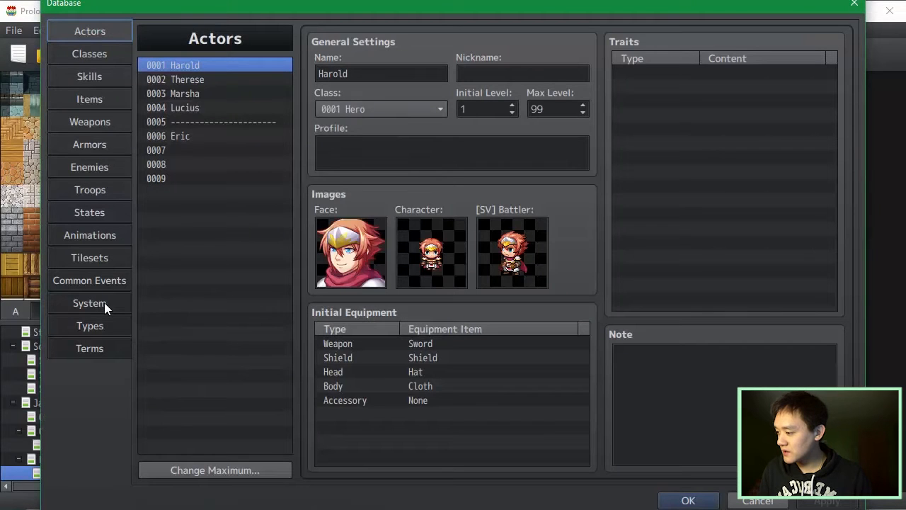
click(89, 280)
click(229, 107)
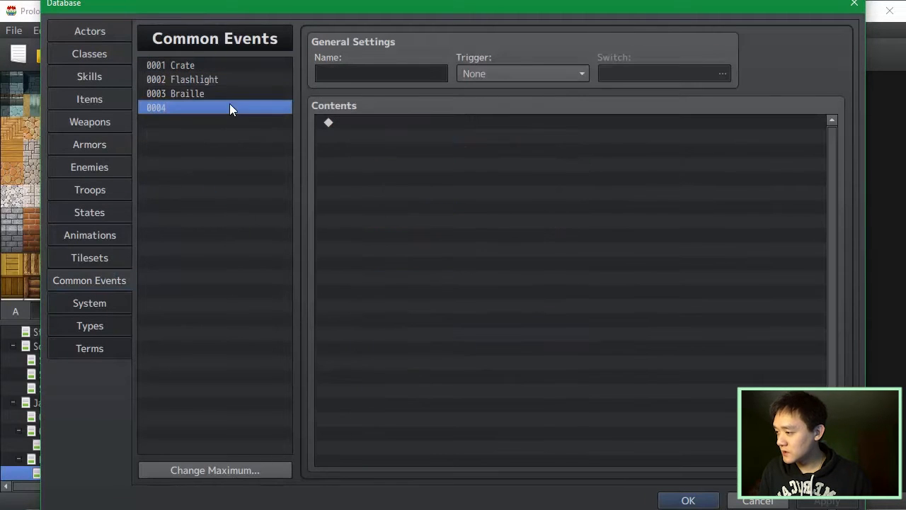
click(236, 471)
click(181, 488)
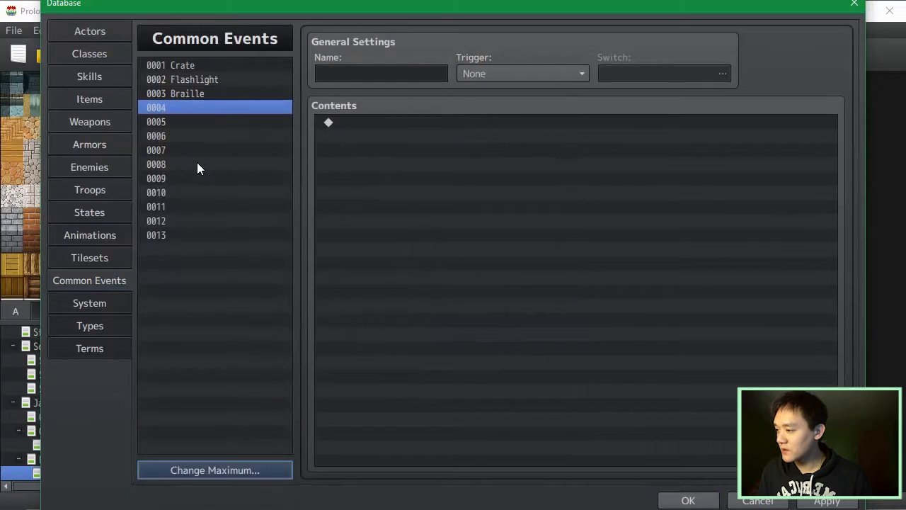
Name common event 0004 JakeMovesTowardsPlayer, paste Jake's movement route into its contents, and save the database.
click(352, 74)
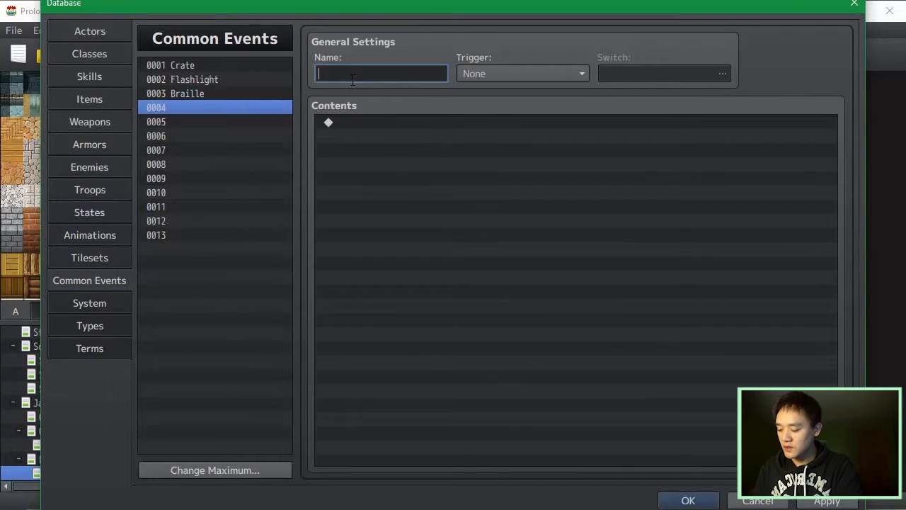
text(JakeMovesTow)
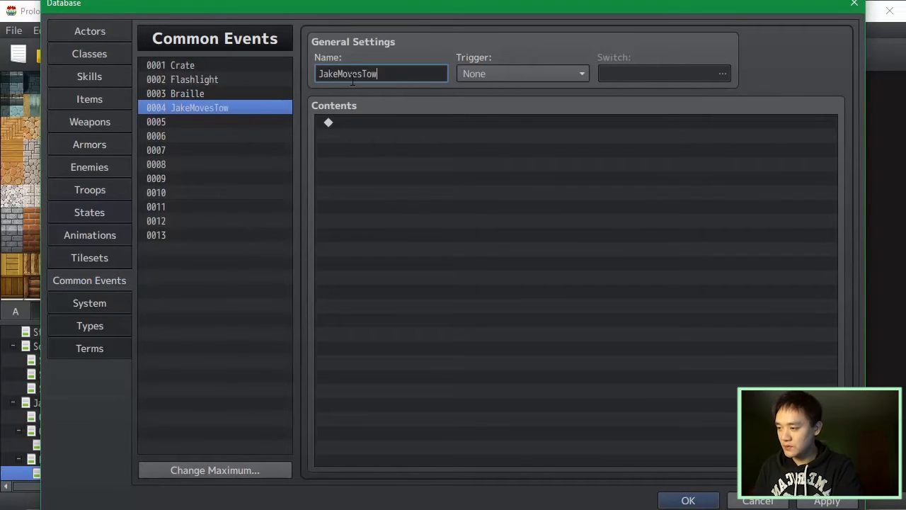
text(ardsPlayer)
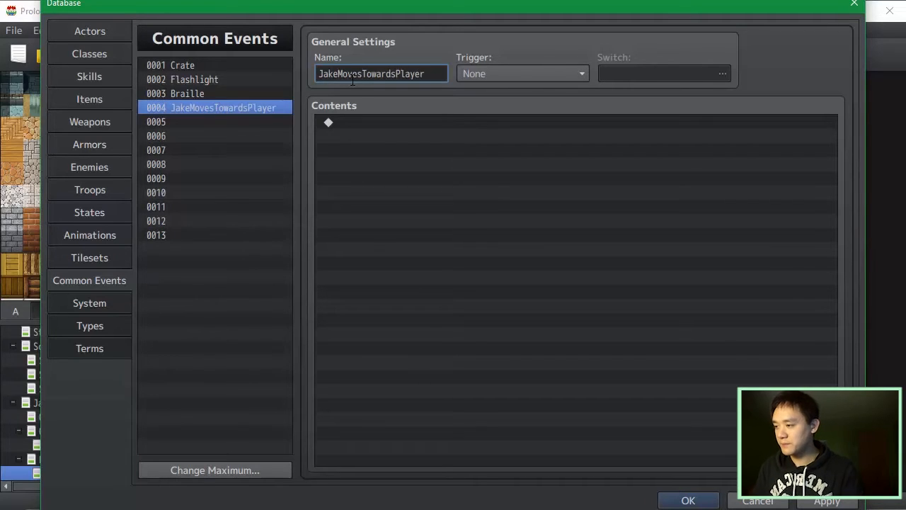
click(361, 253)
key(ctrl+v)
click(710, 501)
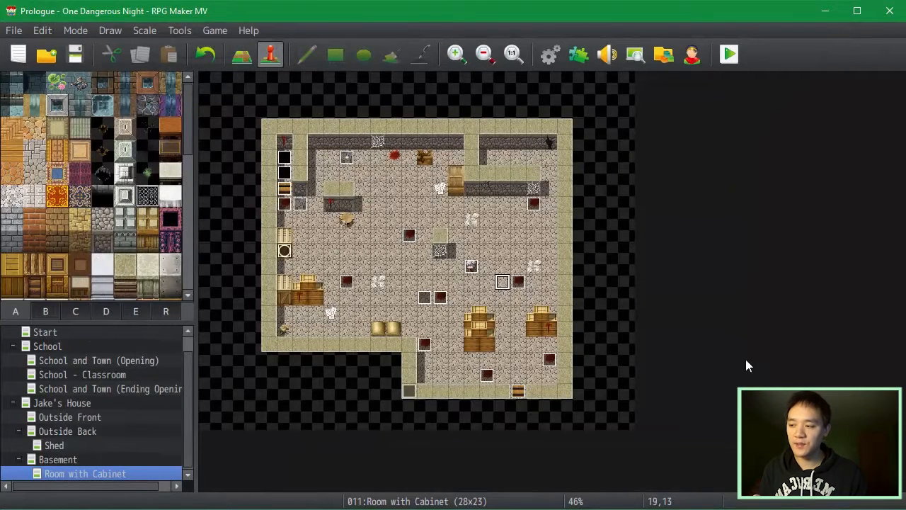
Delete Jake's Set Movement Route command from page 2 of the blood event at tile 13,10.
click(409, 236)
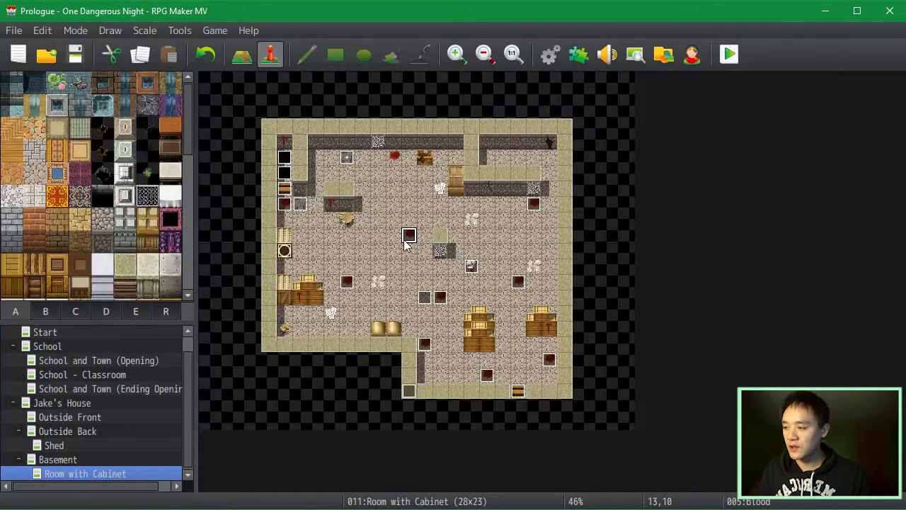
double_click(407, 240)
click(130, 69)
click(451, 125)
key(Delete)
Add a call to common event 0004 JakeMovesTowardsPlayer after the Splash sound on page 2, and save the event.
double_click(451, 125)
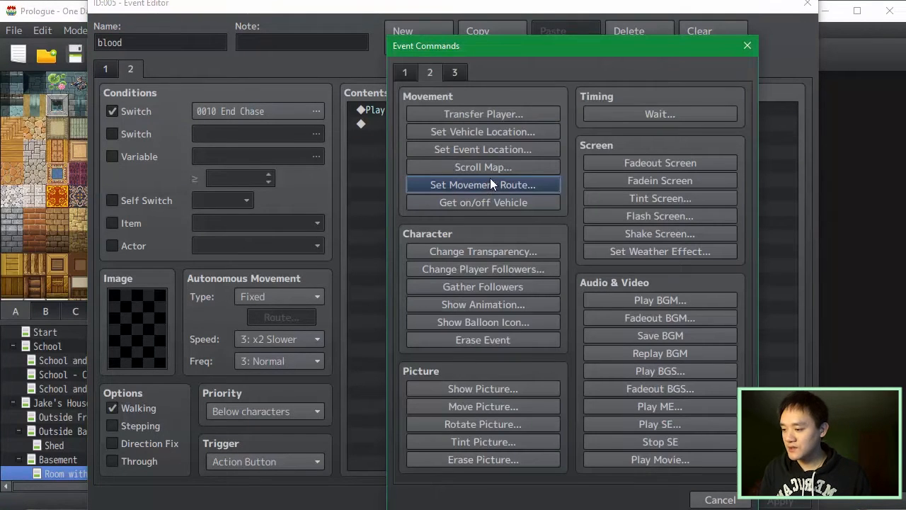
click(409, 74)
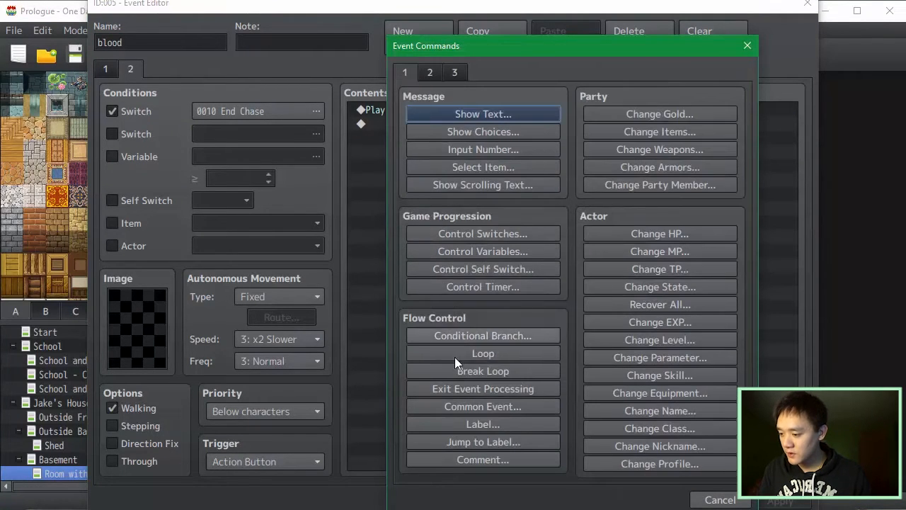
click(503, 407)
click(602, 281)
click(573, 346)
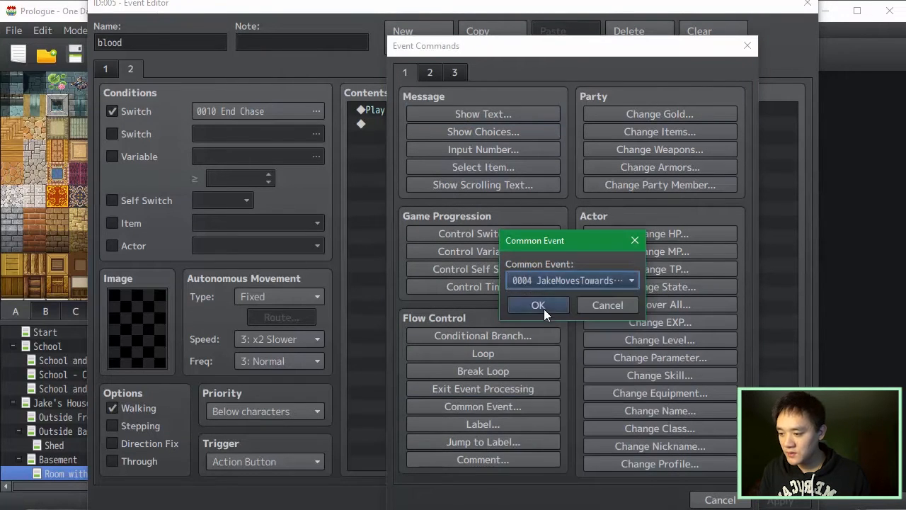
click(544, 309)
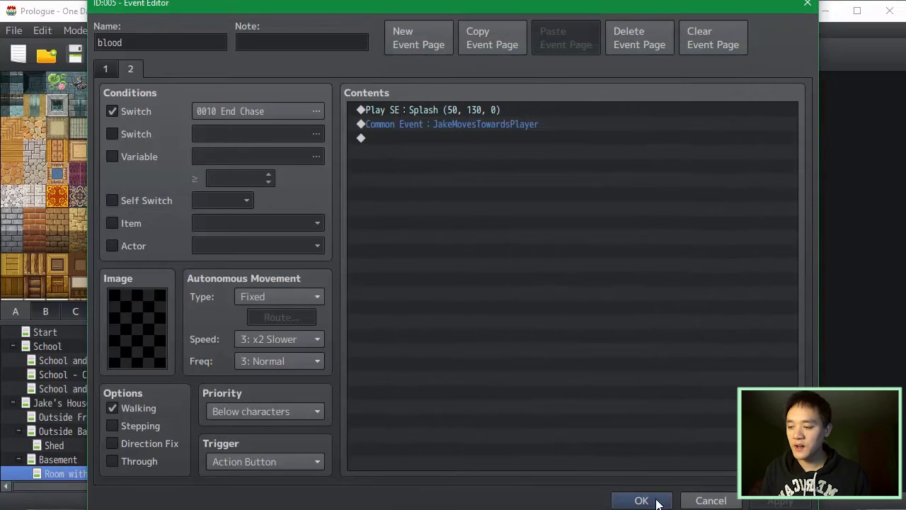
click(652, 502)
Check the commands on both pages of the blood event at tile 13,10.
double_click(409, 236)
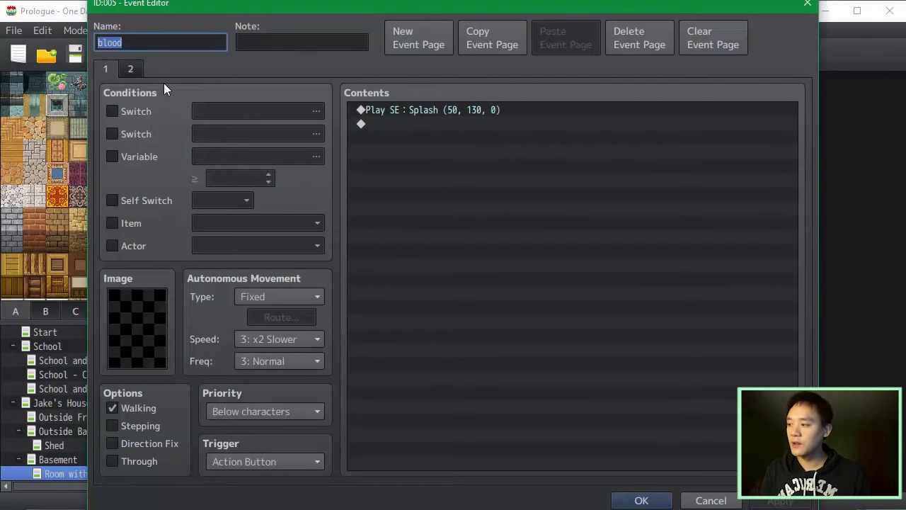
click(132, 70)
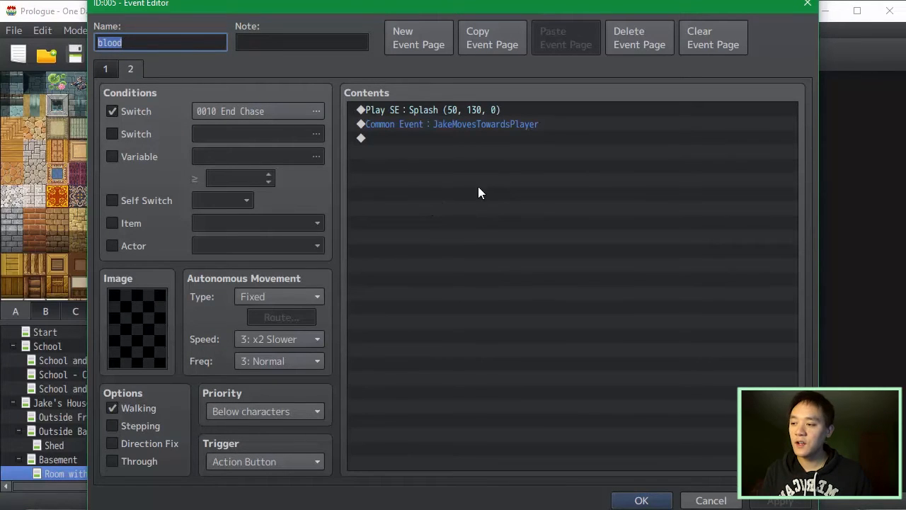
click(484, 138)
click(641, 499)
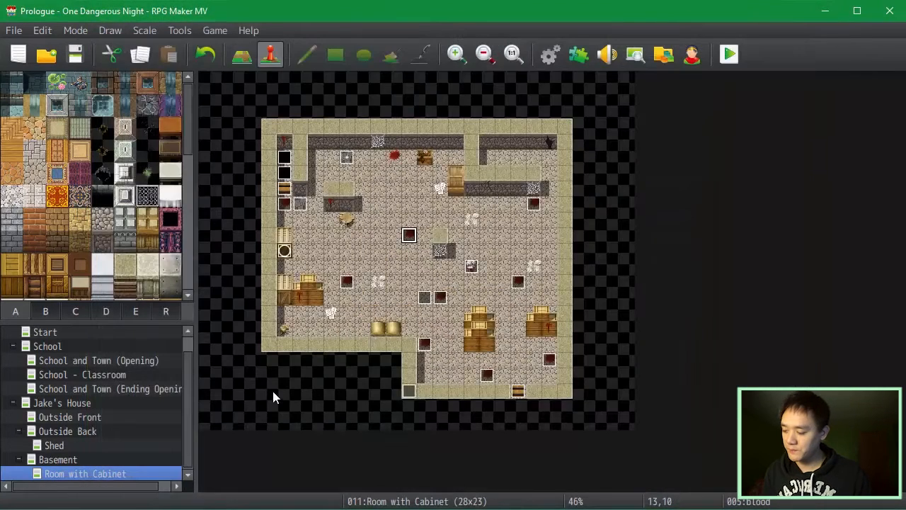
Delete the outdated blood events from the stains around the room, including those at tiles 9,13, 14,17 and 20,13.
click(345, 286)
click(425, 343)
click(519, 284)
click(439, 299)
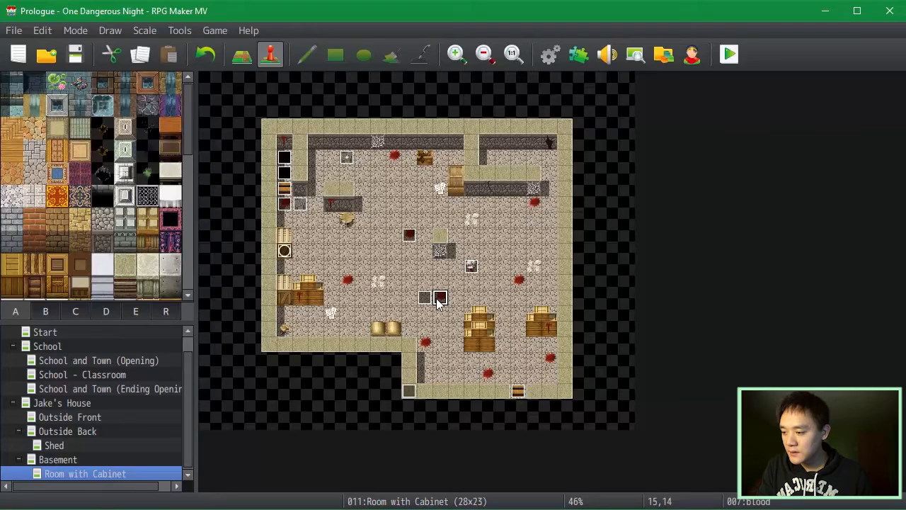
Check the blood events at tiles 15,14 and 14,14, and delete both from the map.
double_click(438, 299)
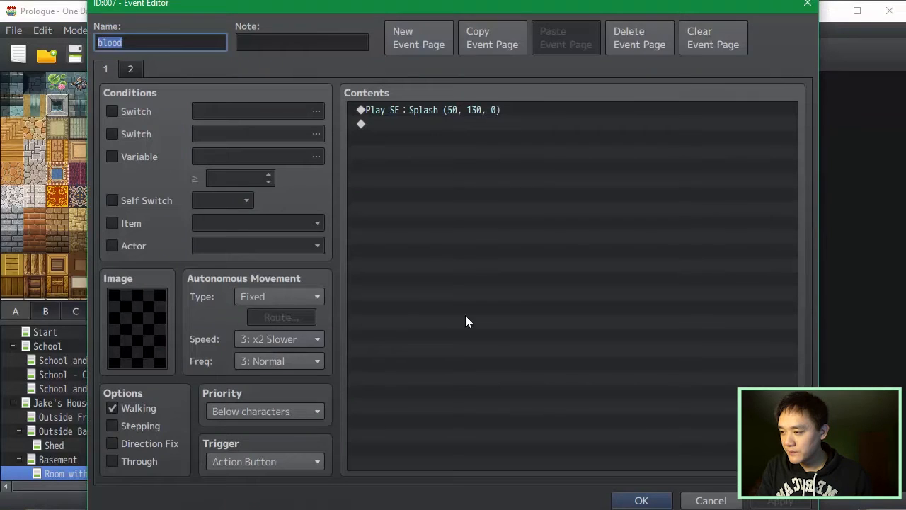
click(705, 495)
click(425, 297)
double_click(425, 297)
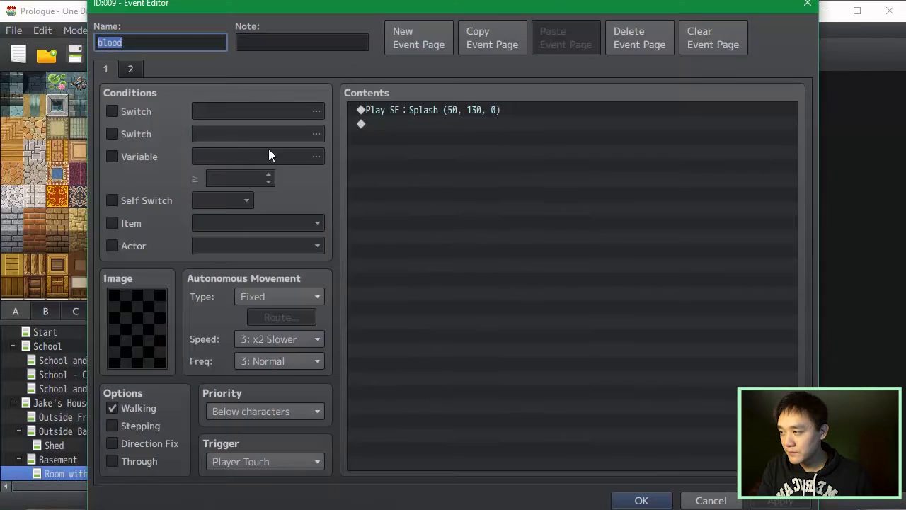
click(134, 69)
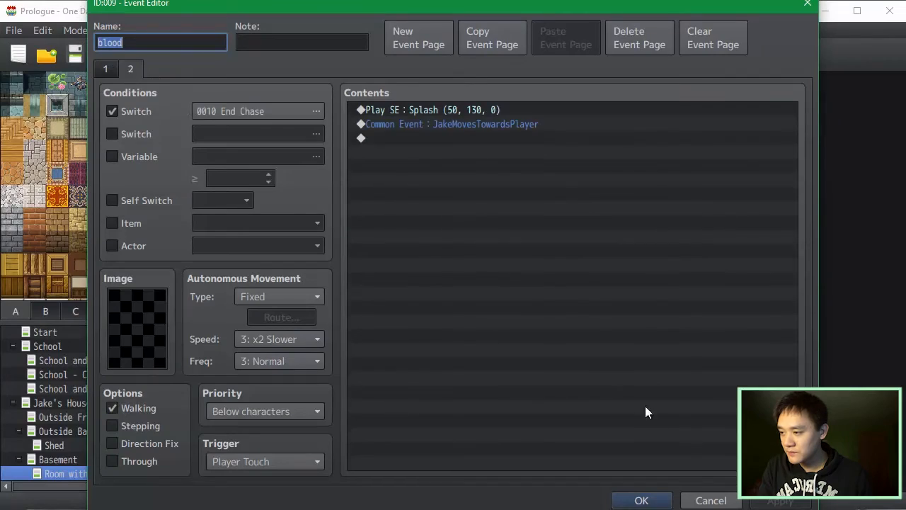
click(729, 500)
Check pages 1 and 2 of the original blood event at tile 13,10.
click(408, 236)
double_click(408, 236)
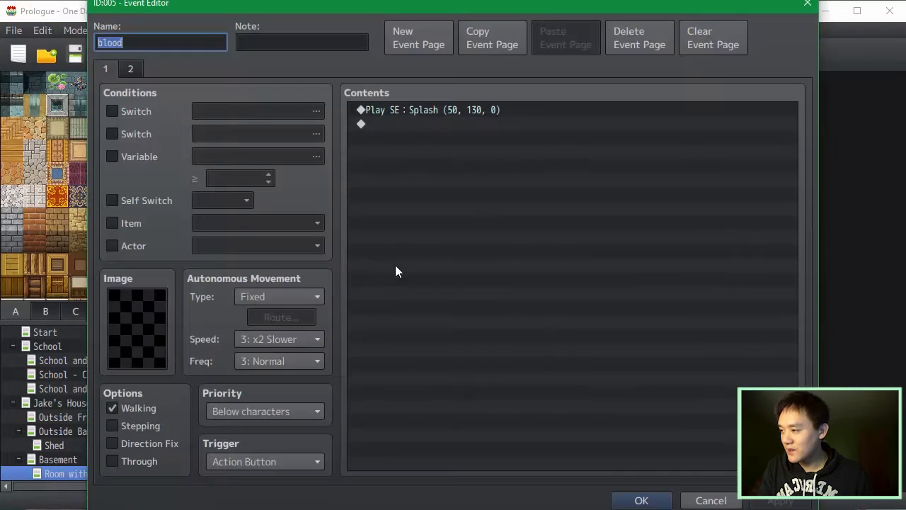
click(128, 70)
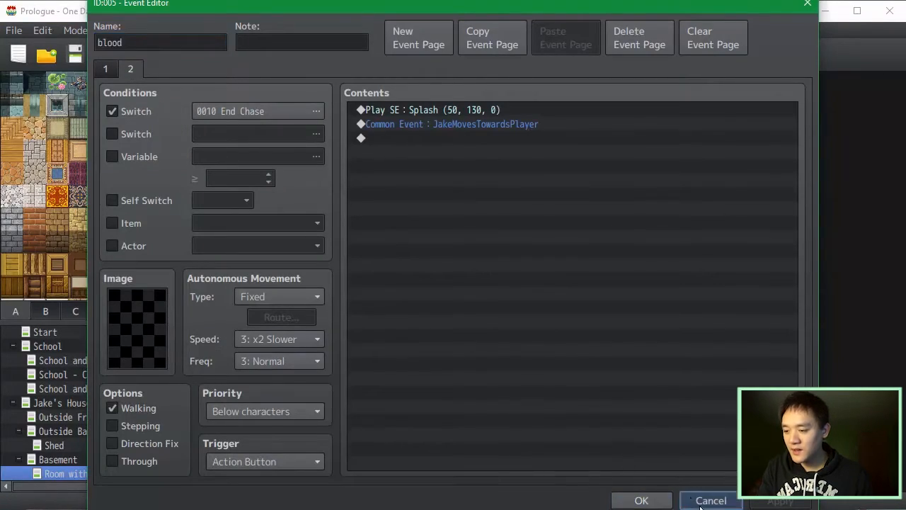
click(711, 500)
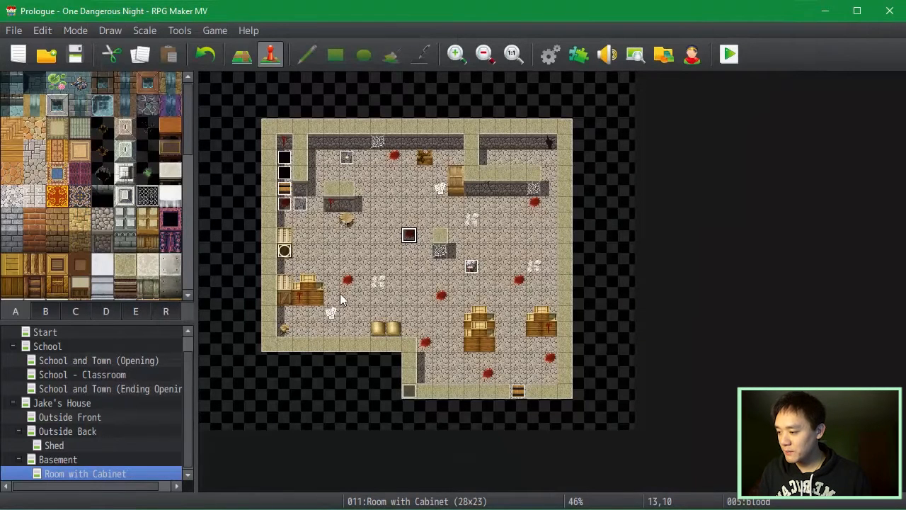
Paste copies of the blood event onto the stains at tiles 9,13, 15,14, 14,17, 18,19, 22,18, 20,13, 21,8 and 12,5.
click(347, 281)
key(ctrl+v)
click(440, 296)
key(ctrl+v)
click(424, 344)
key(ctrl+v)
click(487, 375)
key(ctrl+v)
click(550, 359)
key(ctrl+v)
click(518, 281)
key(ctrl+v)
click(534, 204)
key(ctrl+v)
click(393, 157)
key(ctrl+v)
click(440, 187)
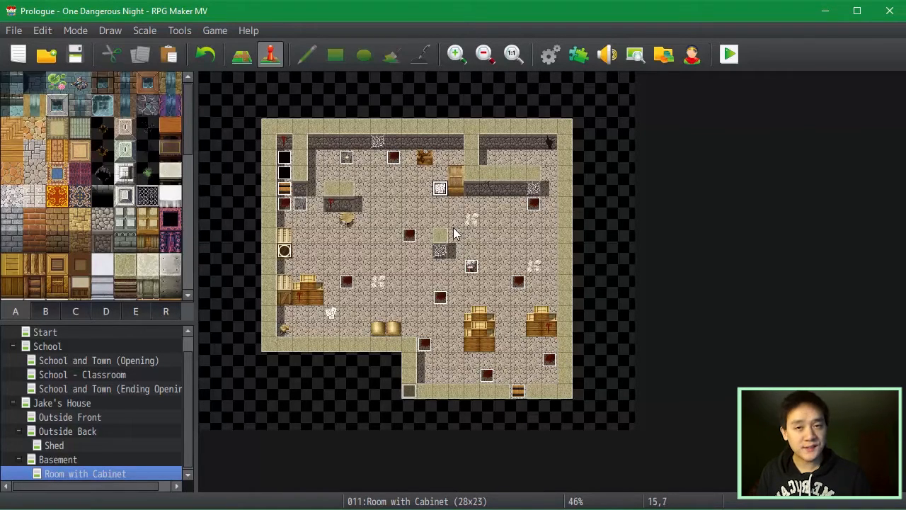
double_click(444, 191)
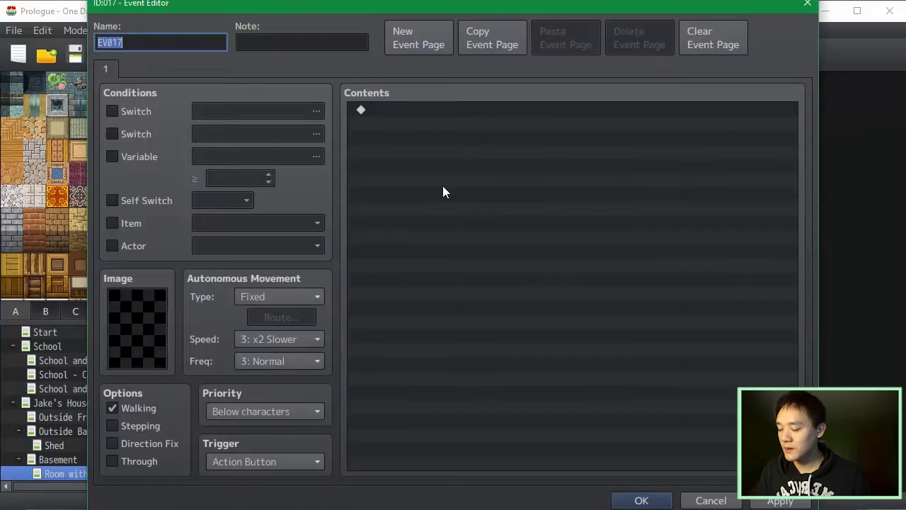
click(684, 502)
Paste the blood event onto the paper pile at tile 15,7, name it paper, and delete the Splash sound from page 1.
click(436, 191)
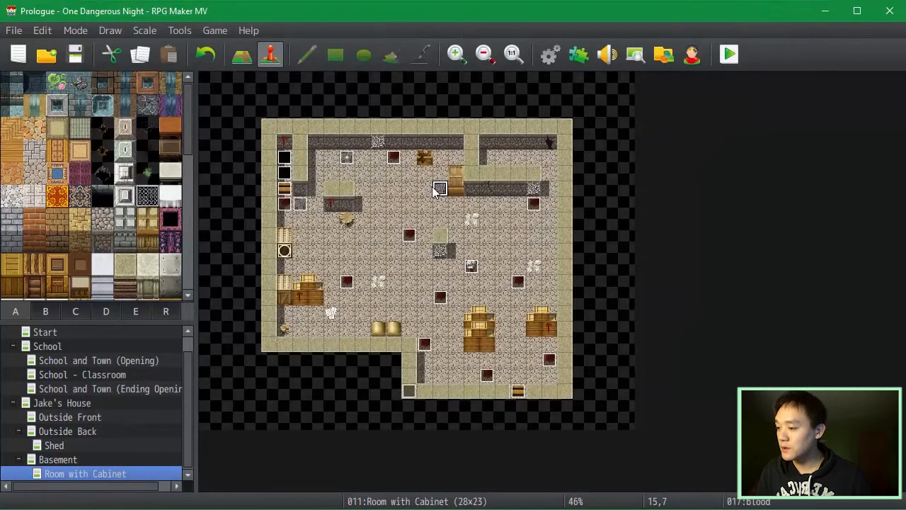
double_click(440, 190)
text(paper)
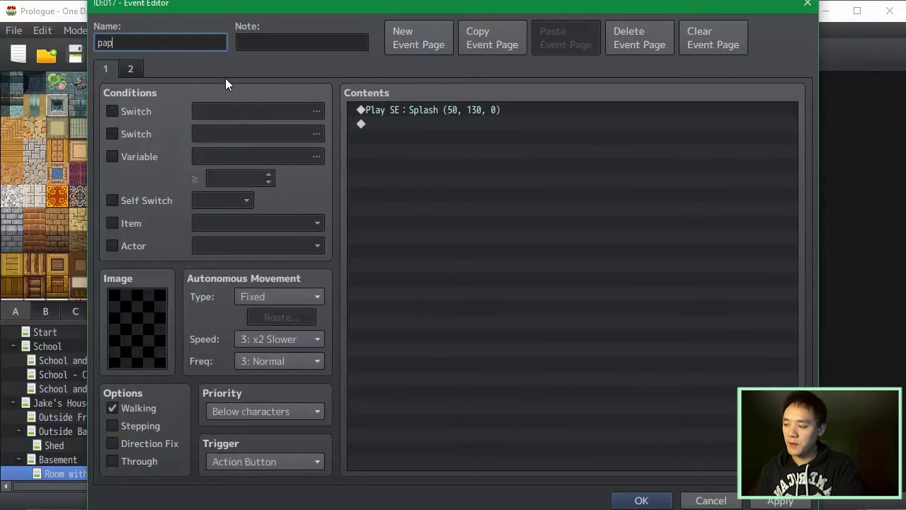
click(510, 109)
key(Delete)
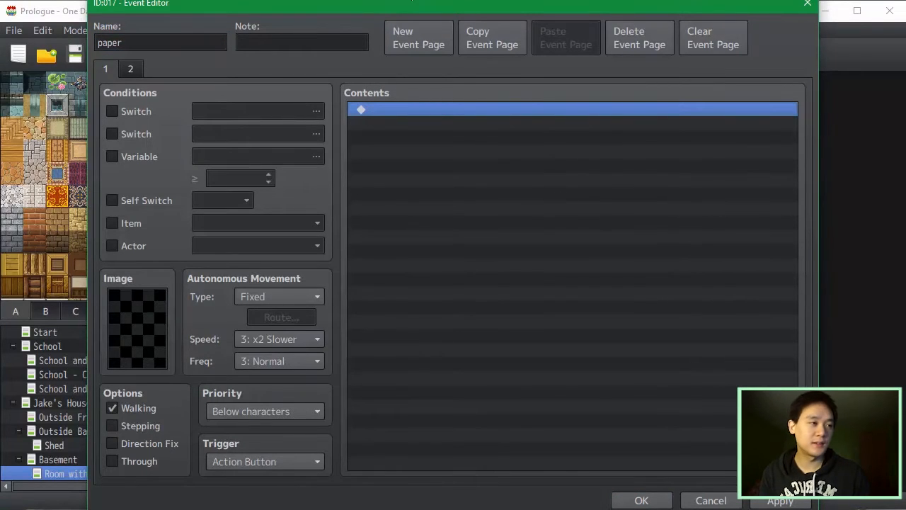
Paste the Book2, Equip2 and Paralyze2 sound commands into page 1 of the paper event and apply the change.
click(638, 201)
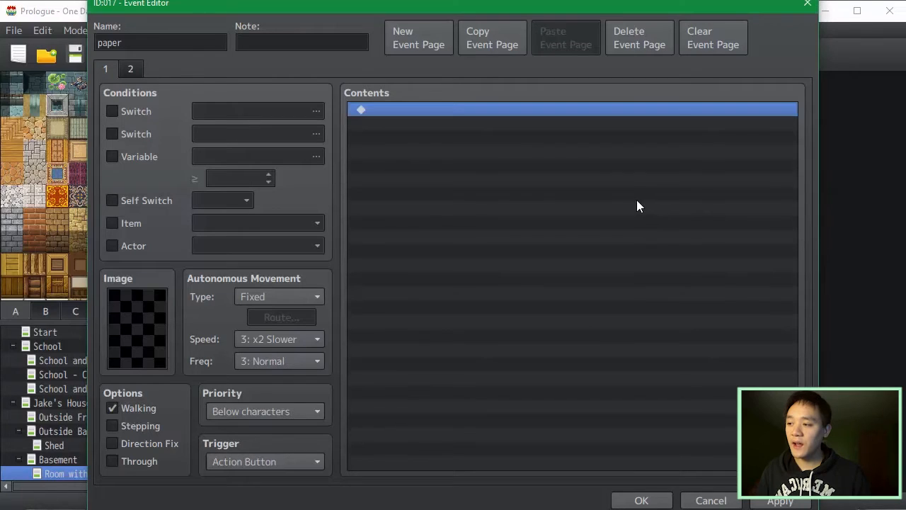
key(ctrl+v)
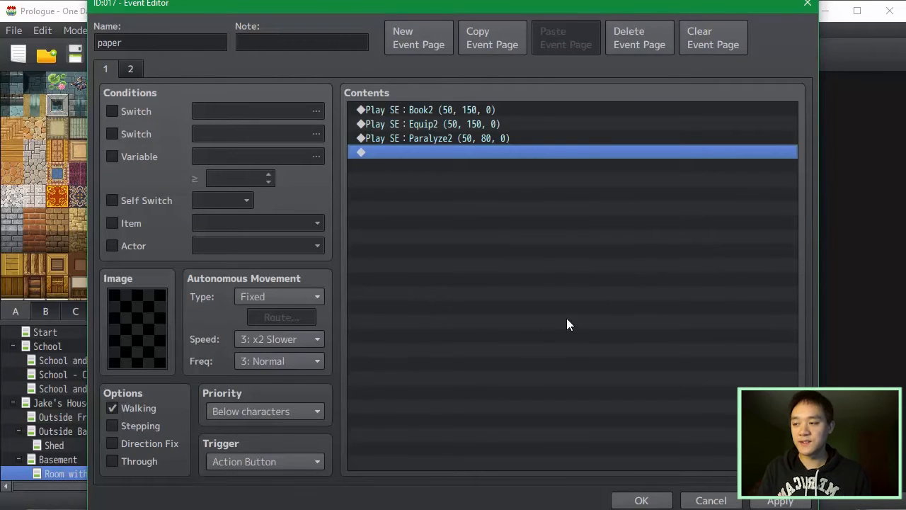
click(780, 502)
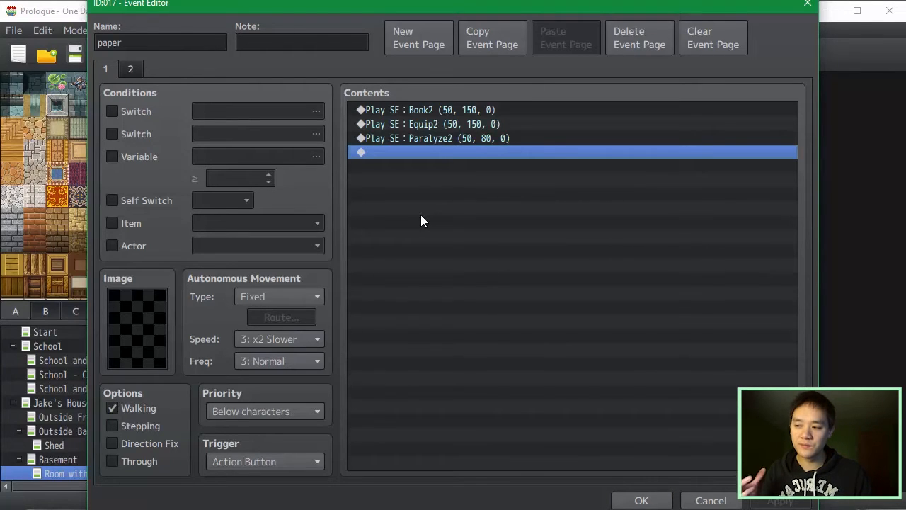
Test the three sound commands on page 1 of the paper event, and close the event.
click(556, 110)
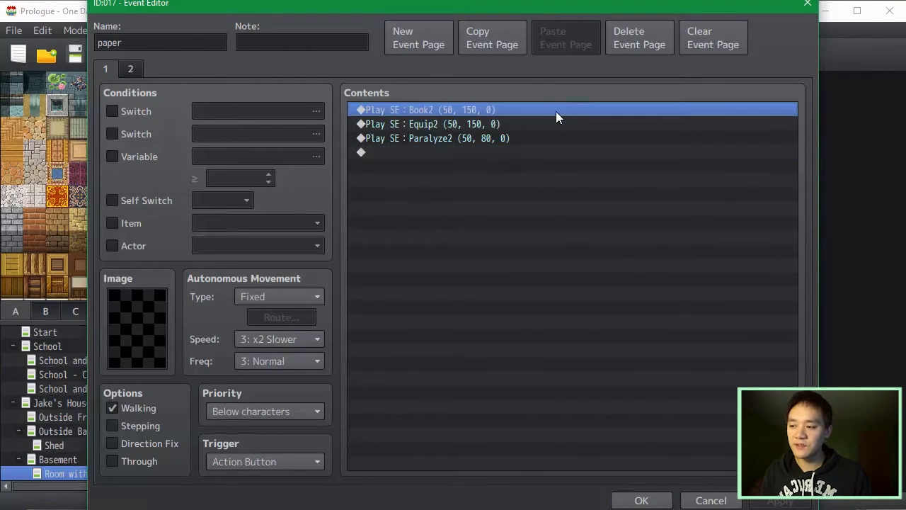
shift+click(554, 151)
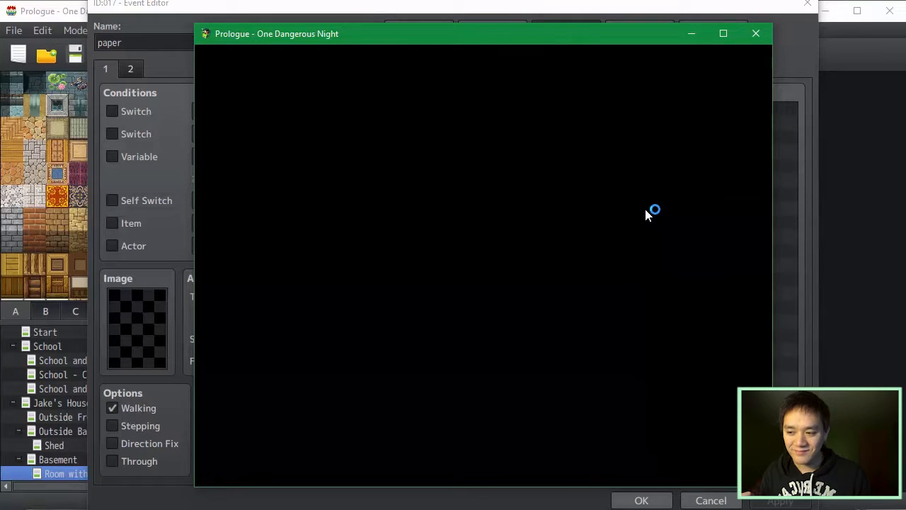
click(757, 37)
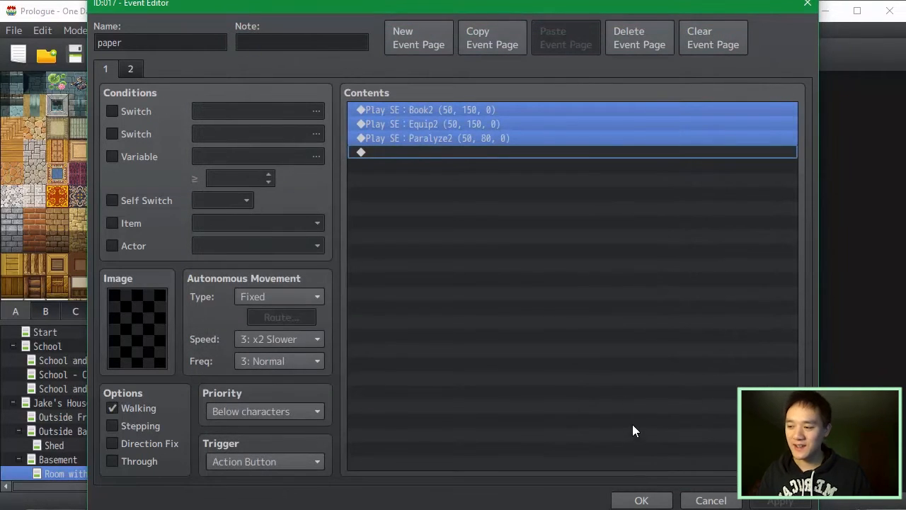
click(640, 500)
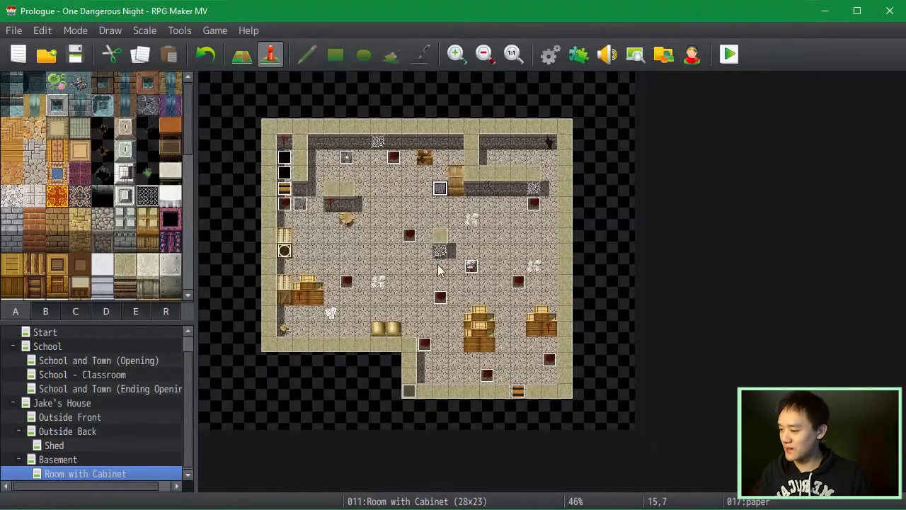
Paste copies of the paper event onto the paper piles at tiles 11,13 and 8,15.
click(331, 314)
key(ctrl+v)
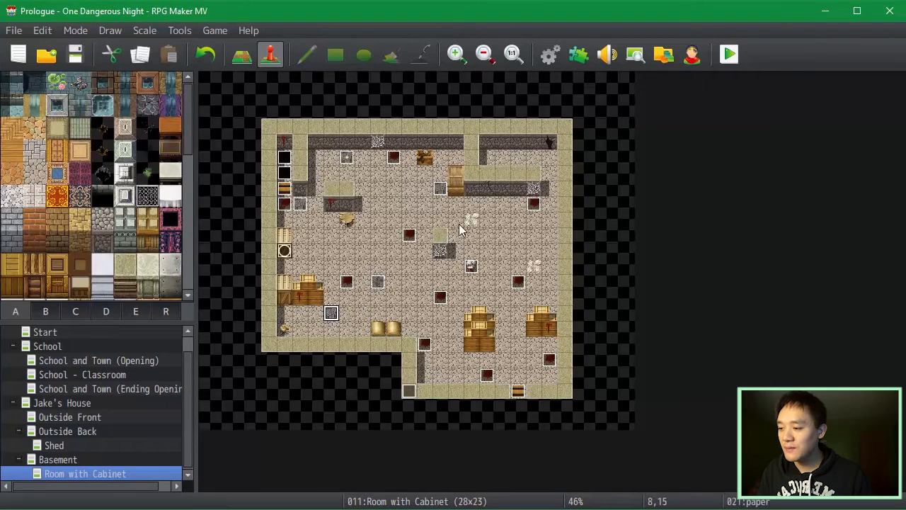
click(471, 220)
key(ctrl+v)
Replace the Splash sound on page 2 of the paper event at tile 15,7 with page 1's three sound commands, and save the event.
double_click(442, 190)
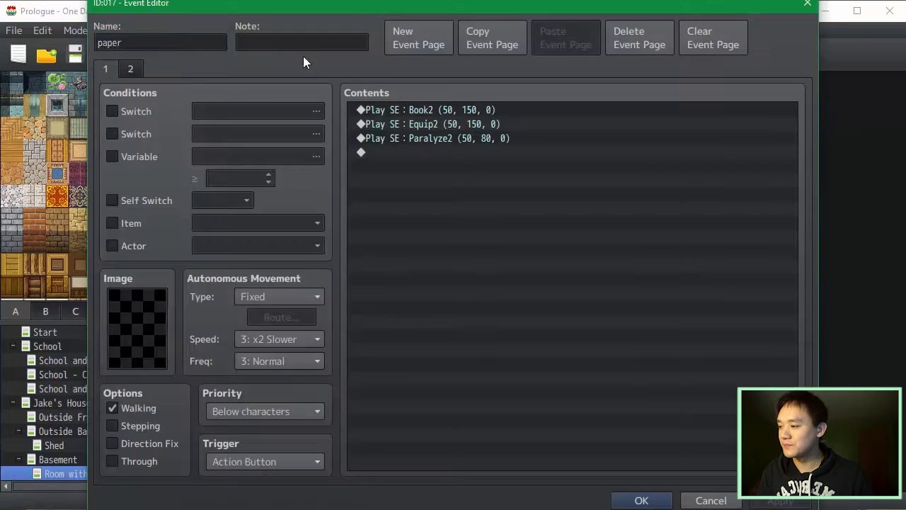
drag(458, 148, 465, 107)
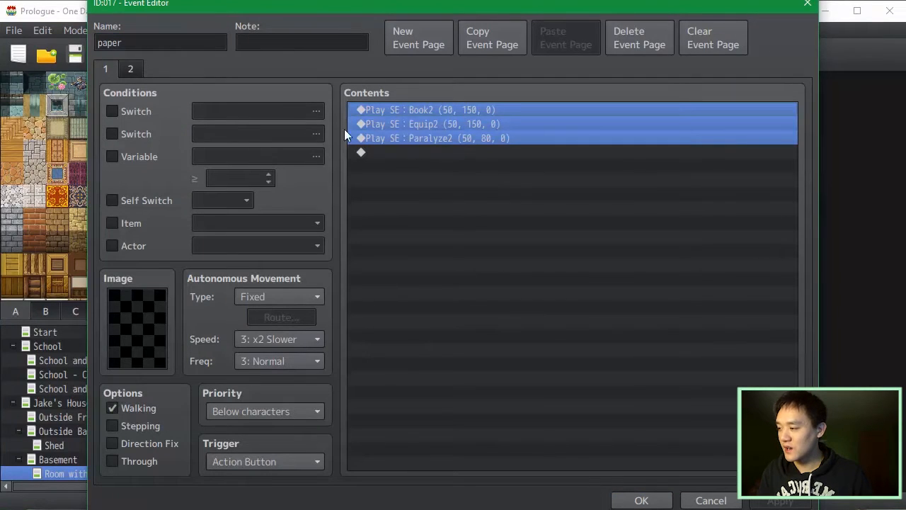
click(133, 72)
key(Delete)
key(ctrl+v)
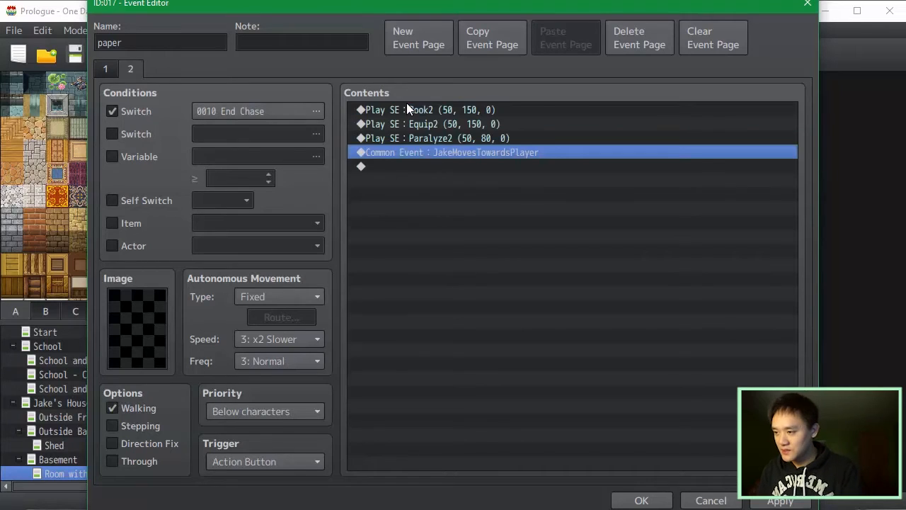
click(642, 501)
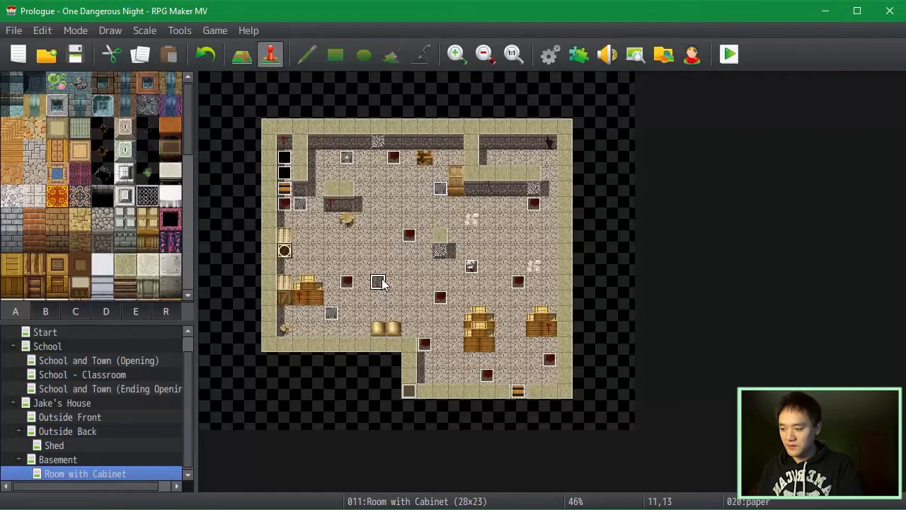
Paste the updated paper event onto the other paper piles at tiles 11,13, 8,15, 17,9 and 21,12.
key(Left)
key(Left)
key(Down)
key(Down)
key(Left)
key(Right)
key(Up)
key(Right)
key(Right)
key(Up)
key(Up)
key(Right)
key(Right)
key(Up)
key(Right)
key(Right)
key(Up)
key(Right)
key(Up)
key(Right)
key(Down)
key(Right)
key(Down)
key(Right)
key(Right)
key(Right)
key(Down)
key(Down)
key(Up)
key(Up)
key(Left)
key(Left)
Check the chase commands on page 3 of the Braille event at tile 9,5.
double_click(346, 159)
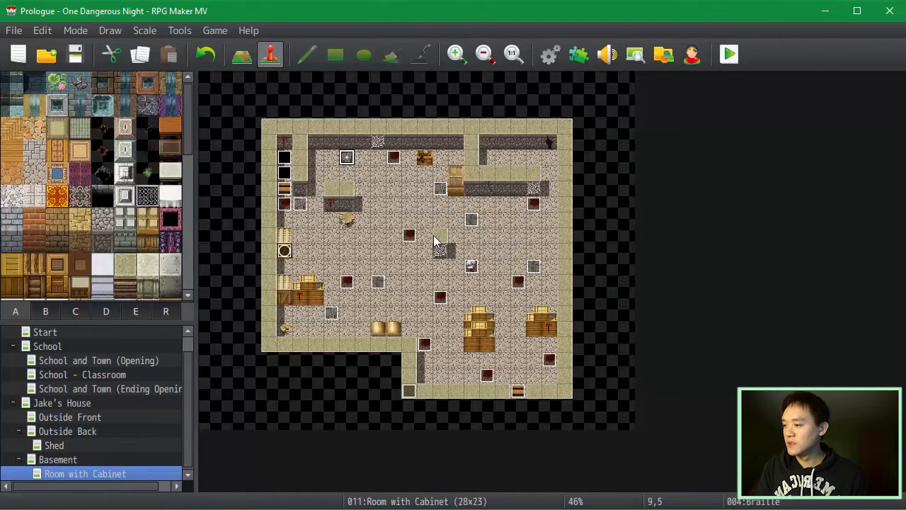
click(132, 67)
click(154, 70)
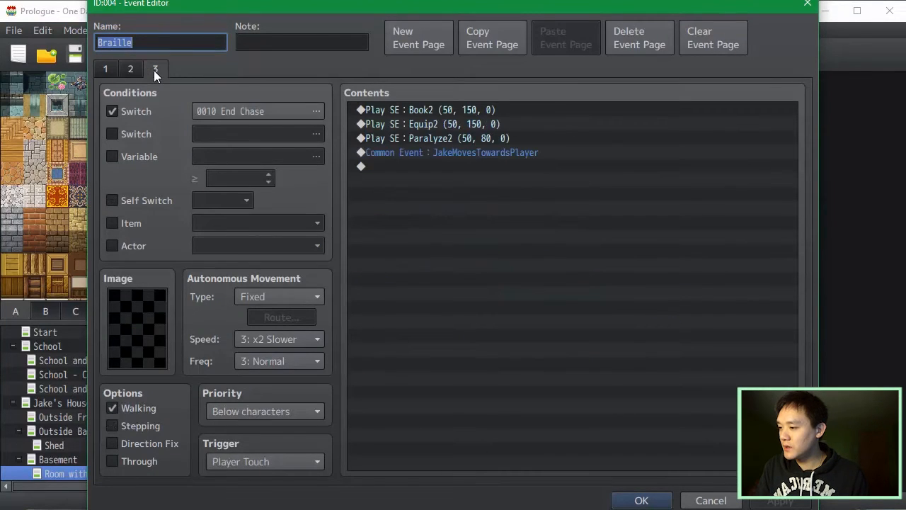
click(710, 499)
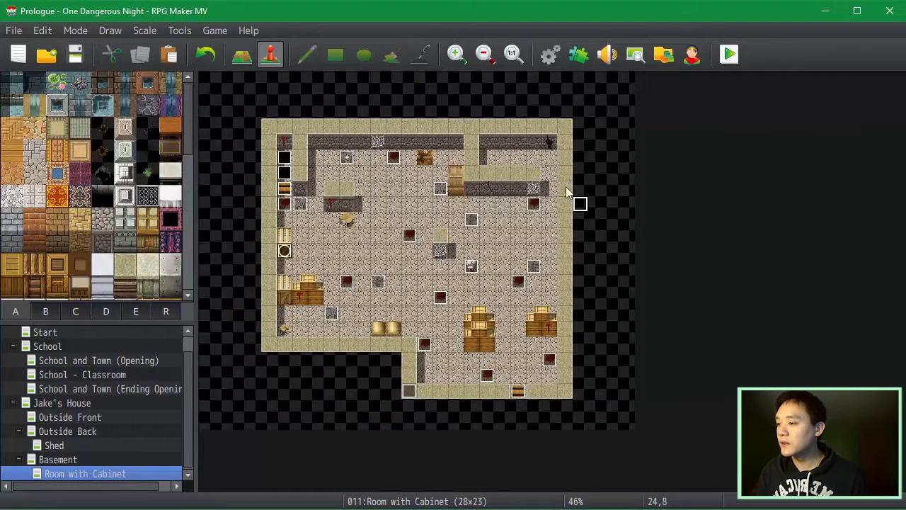
click(411, 266)
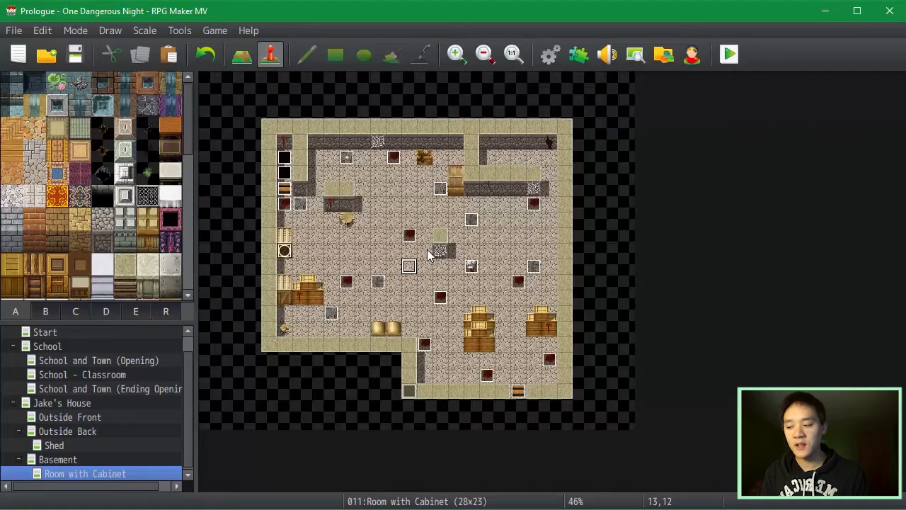
click(426, 281)
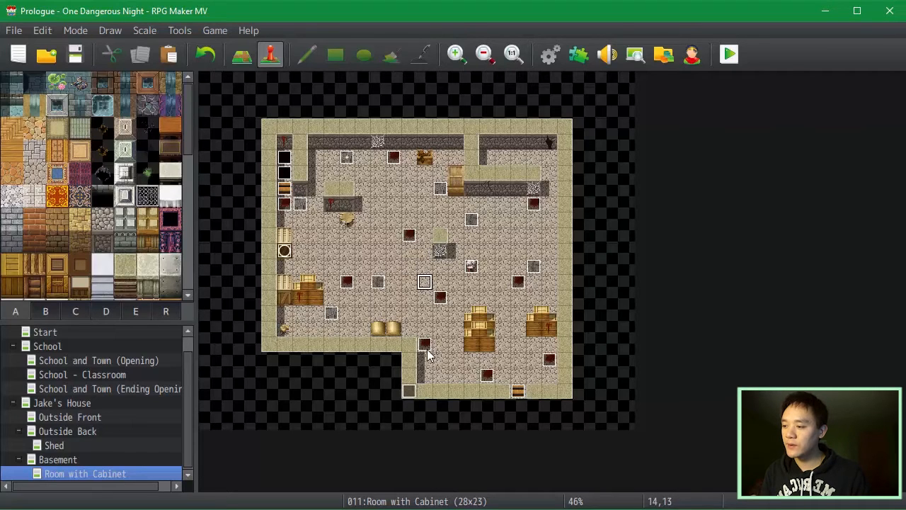
click(287, 331)
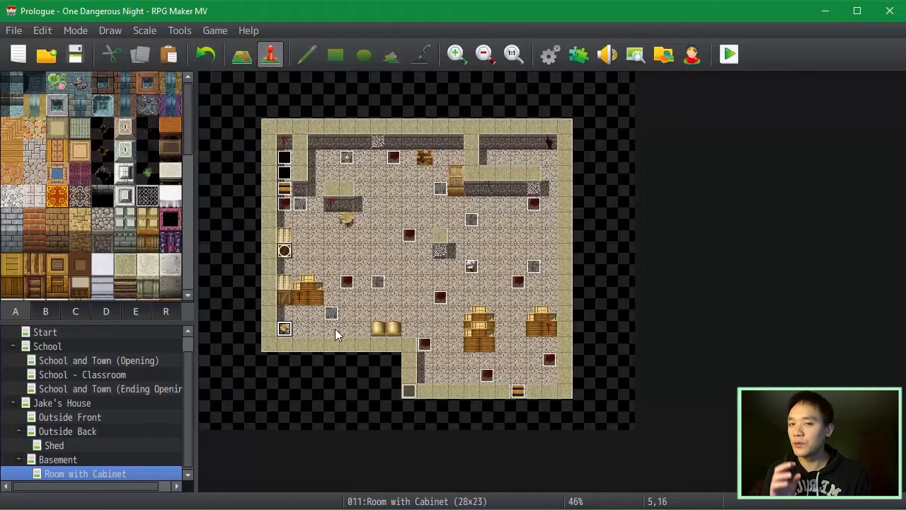
Examine the three random TmpY Control Variables commands on page 1 of the Door event at tile 5,7.
click(284, 188)
key(Return)
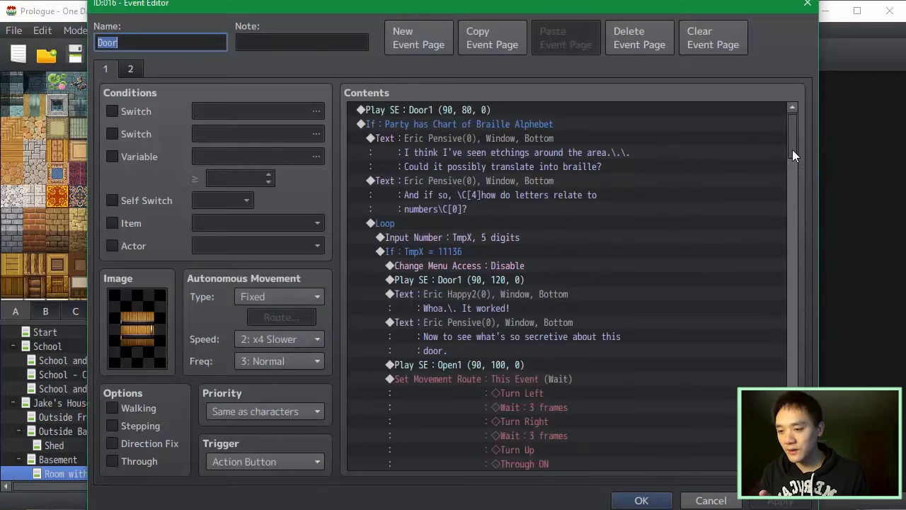
scroll(533, 257, up, 10)
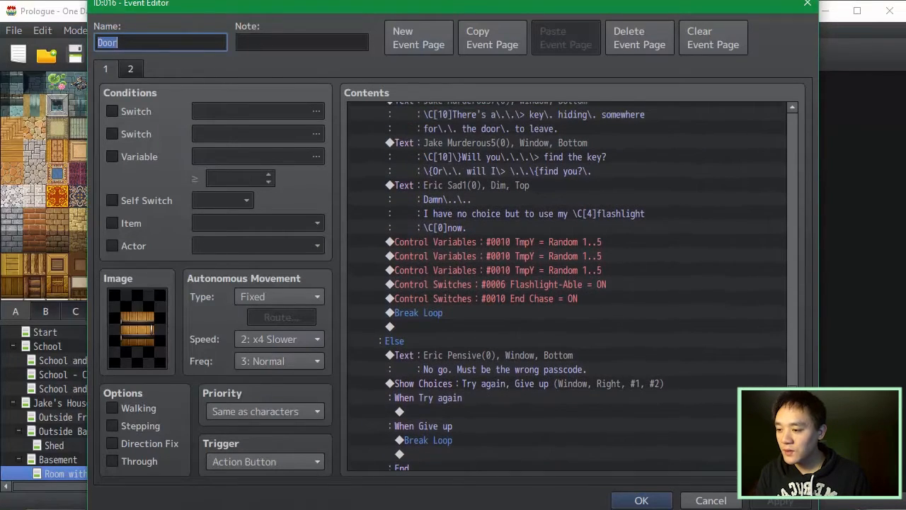
click(532, 242)
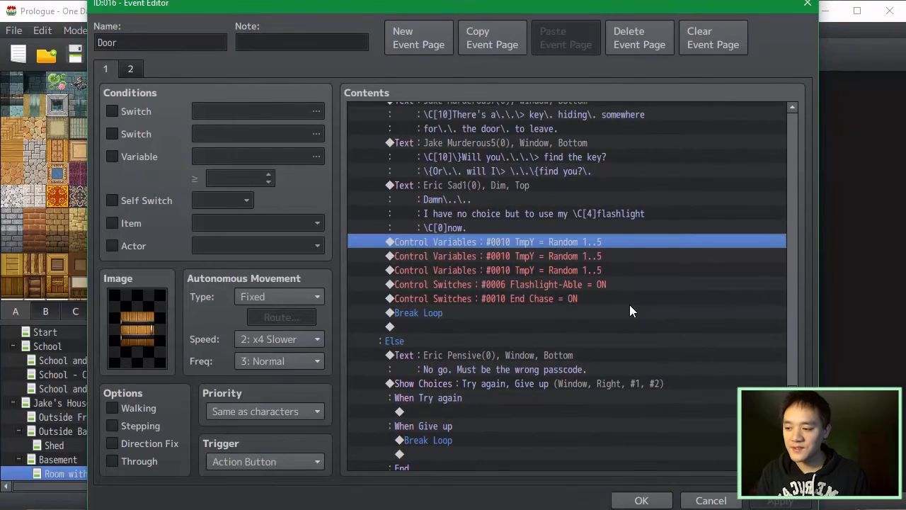
click(619, 256)
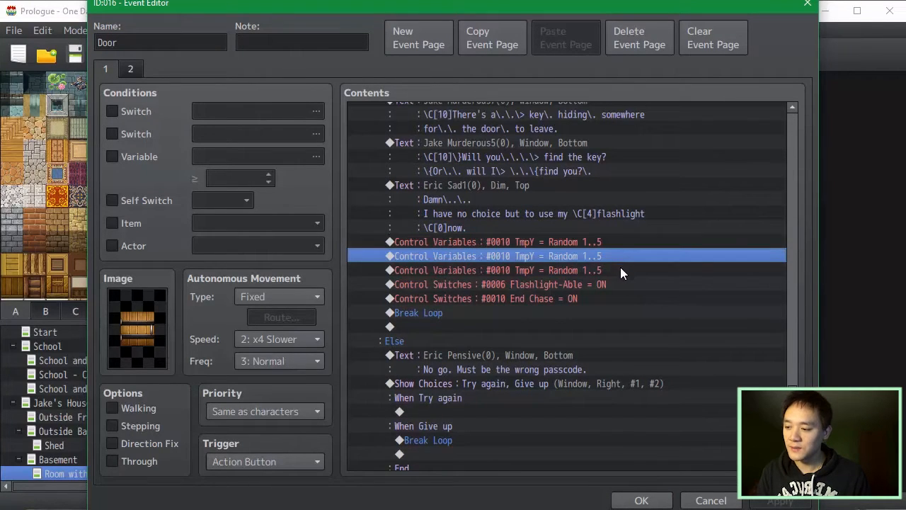
click(620, 268)
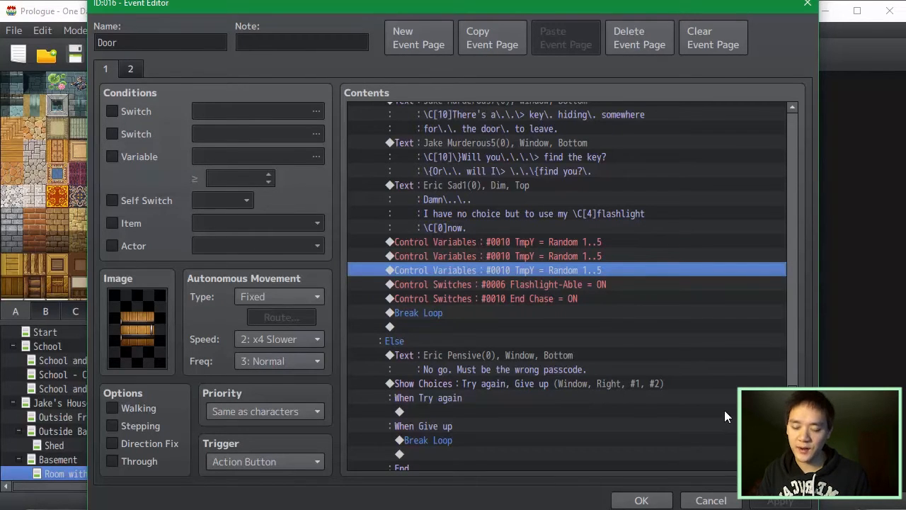
Create an event at tile 5,16 in the Room with Cabinet map, using the star sparkle image from the !Flame sheet.
click(713, 500)
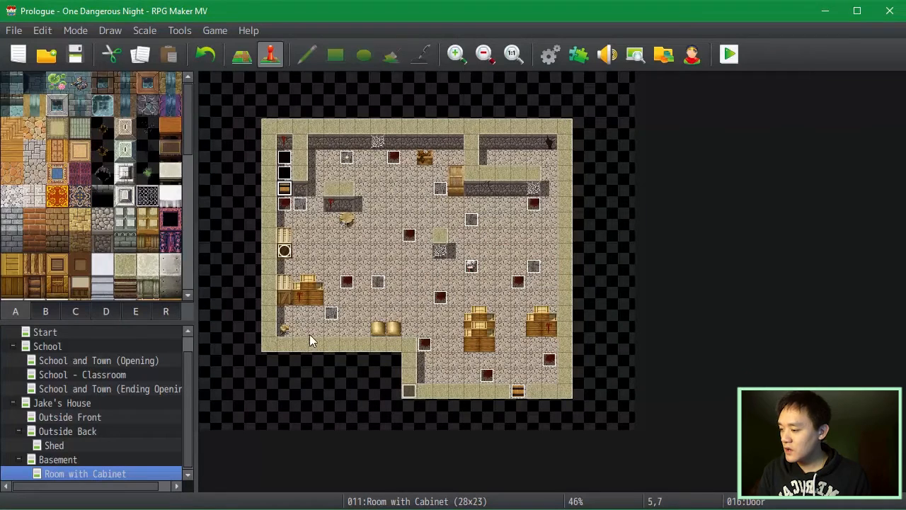
double_click(285, 327)
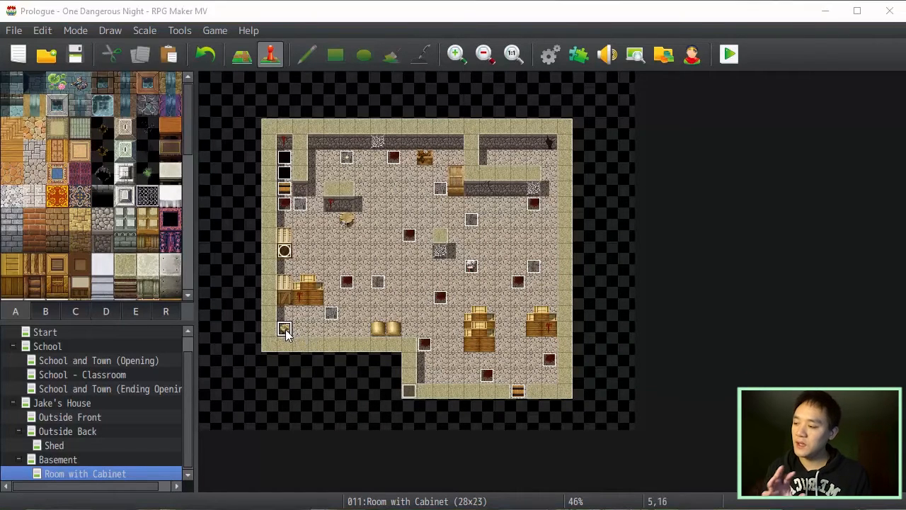
click(676, 470)
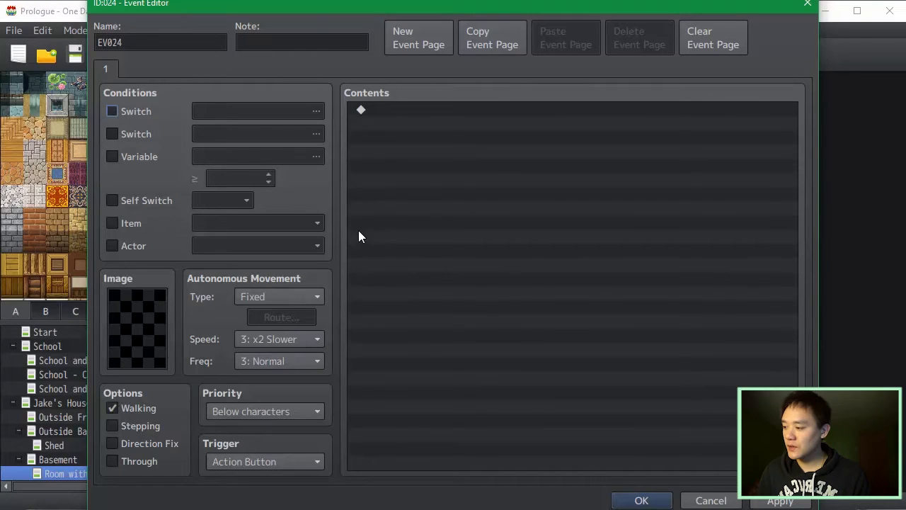
double_click(139, 310)
drag(340, 181, 348, 337)
scroll(252, 297, down, 1)
click(265, 188)
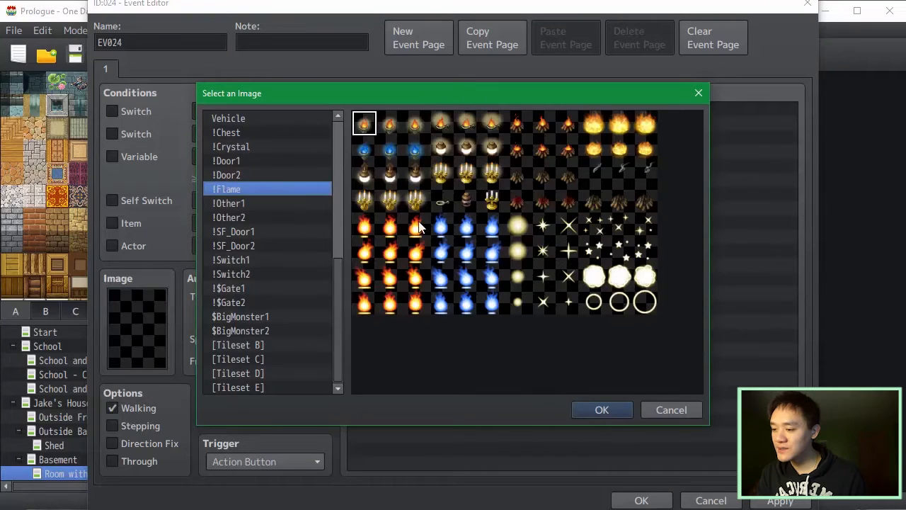
click(559, 286)
click(602, 409)
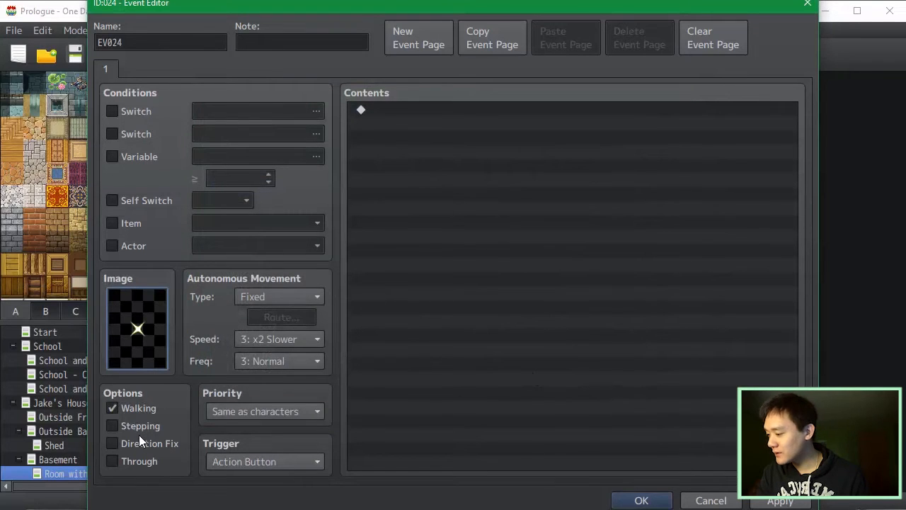
Enable Stepping and Direction Fix for the sparkle event and name it keylocation1.
click(155, 427)
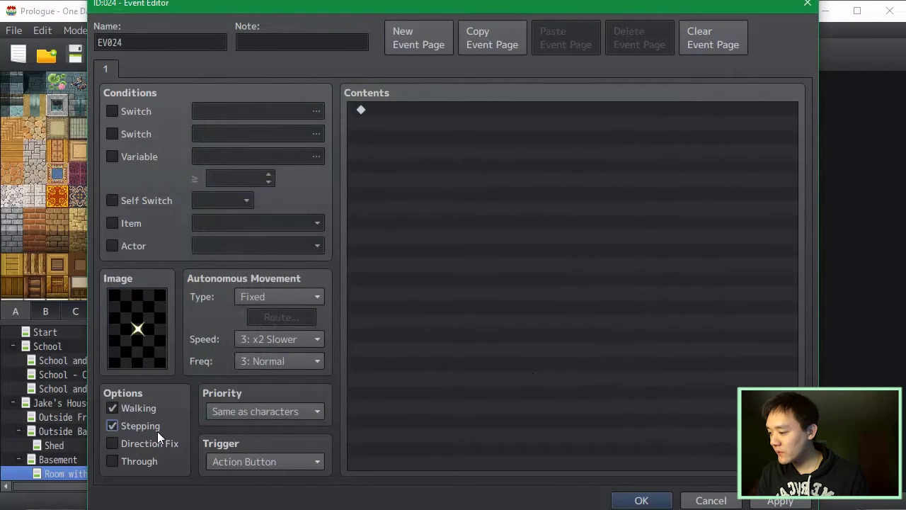
click(164, 445)
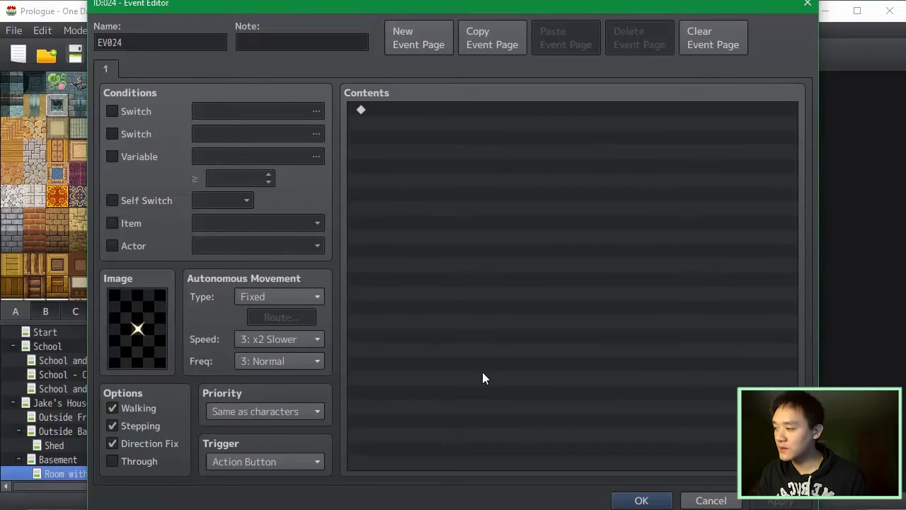
double_click(150, 49)
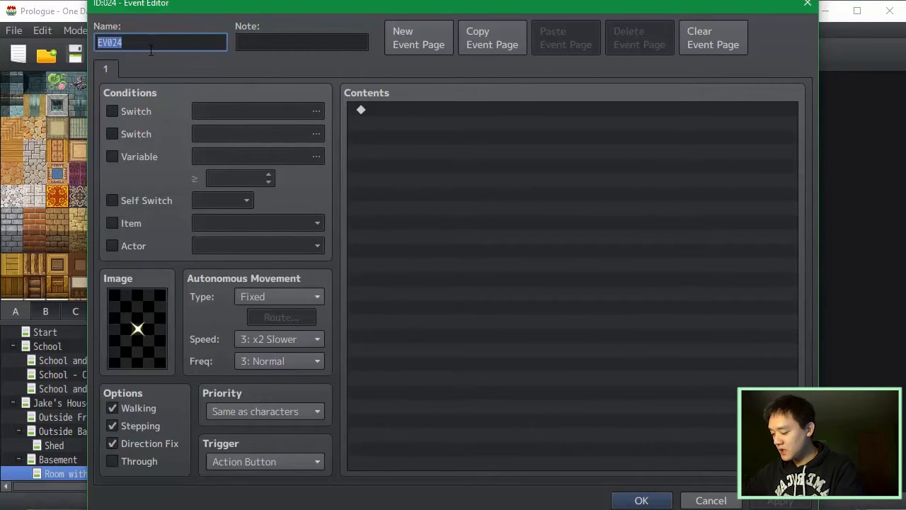
text(keylo)
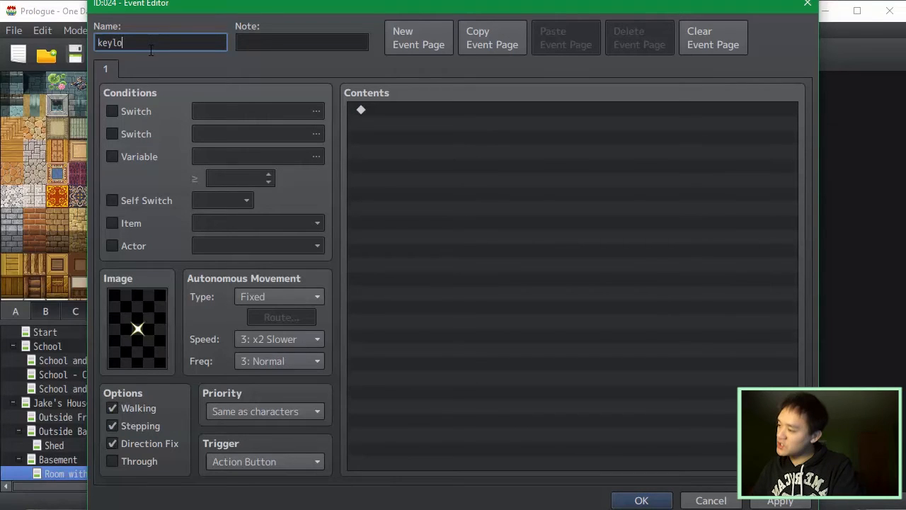
text(cation`1)
key(BackSpace)
key(BackSpace)
text(1)
Set the keylocation1 page conditions to require switches 0007 Flashlight and 0010 End Chase.
click(137, 115)
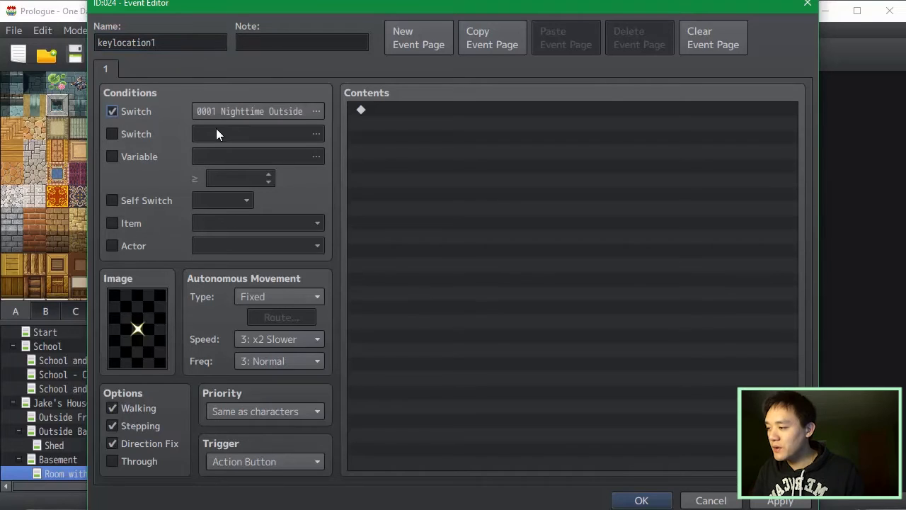
click(316, 111)
click(526, 190)
double_click(526, 189)
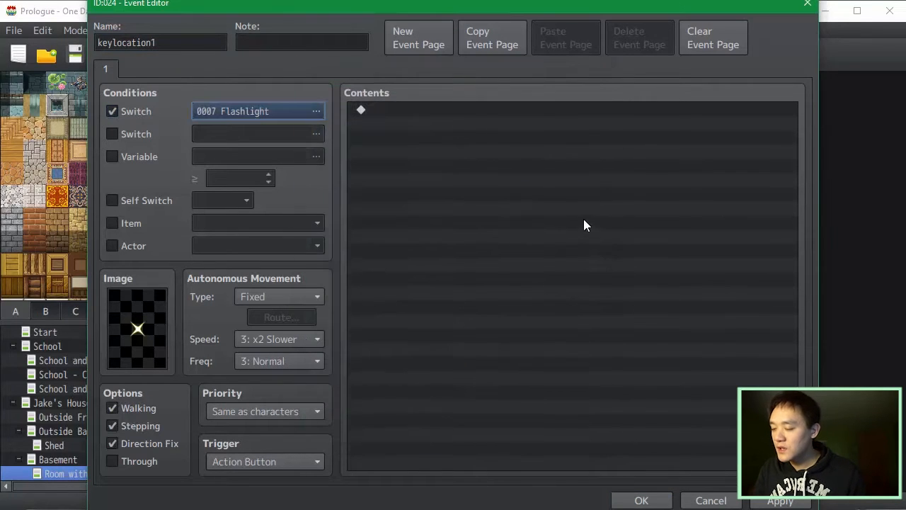
click(137, 135)
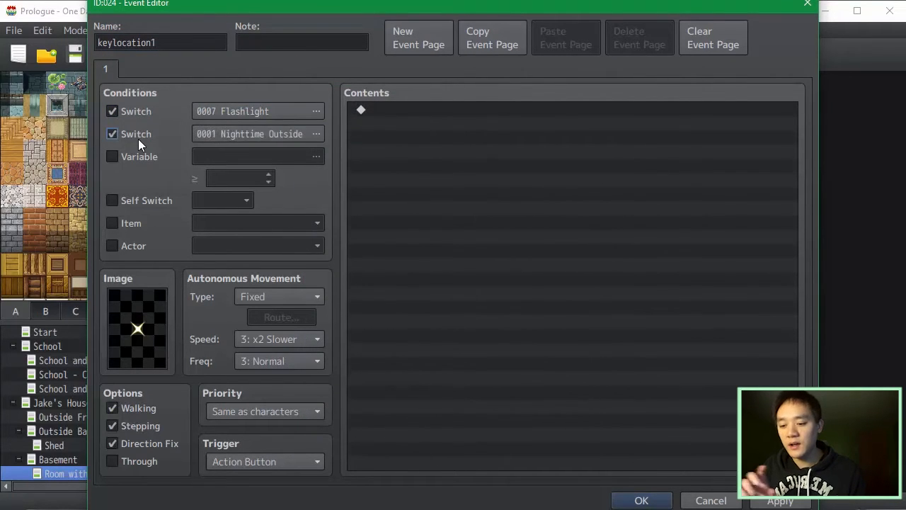
click(214, 134)
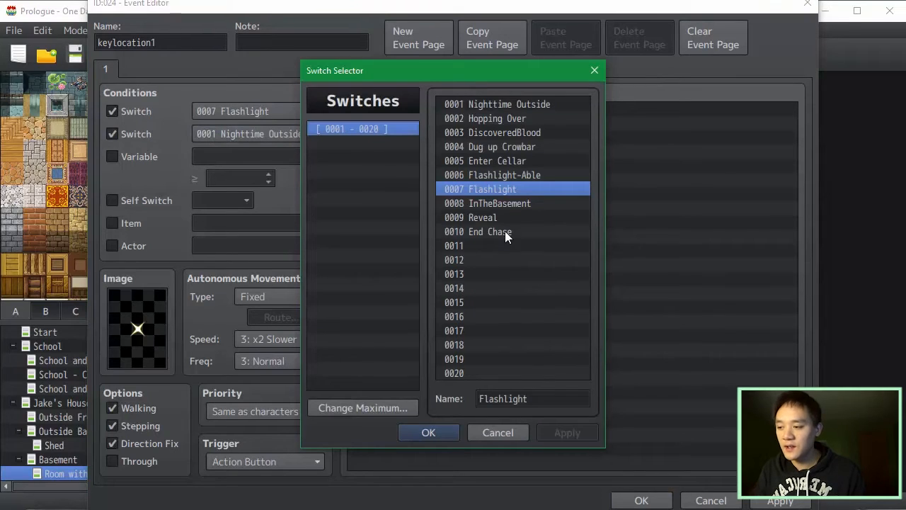
click(505, 232)
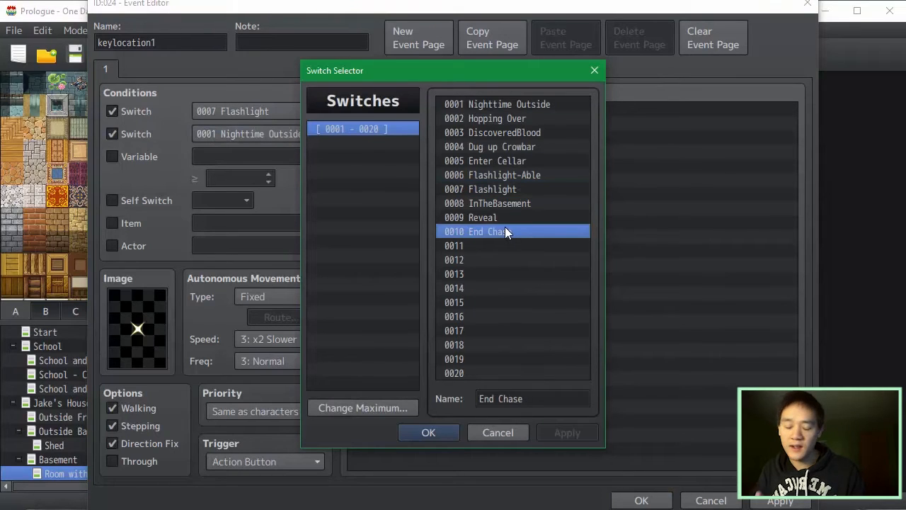
click(428, 433)
Add a conditional branch checking variable 0010 TmpY = 0 to the keylocation1 event, and save the event.
click(394, 272)
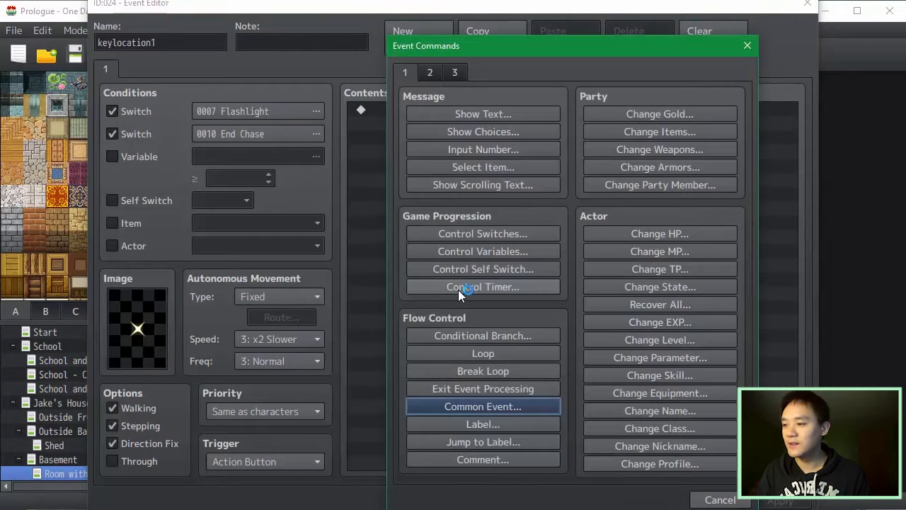
click(517, 333)
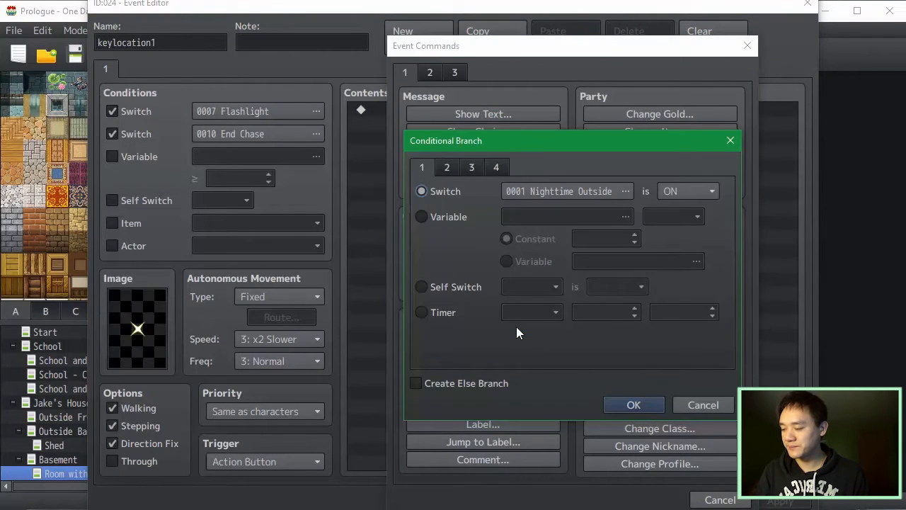
click(469, 217)
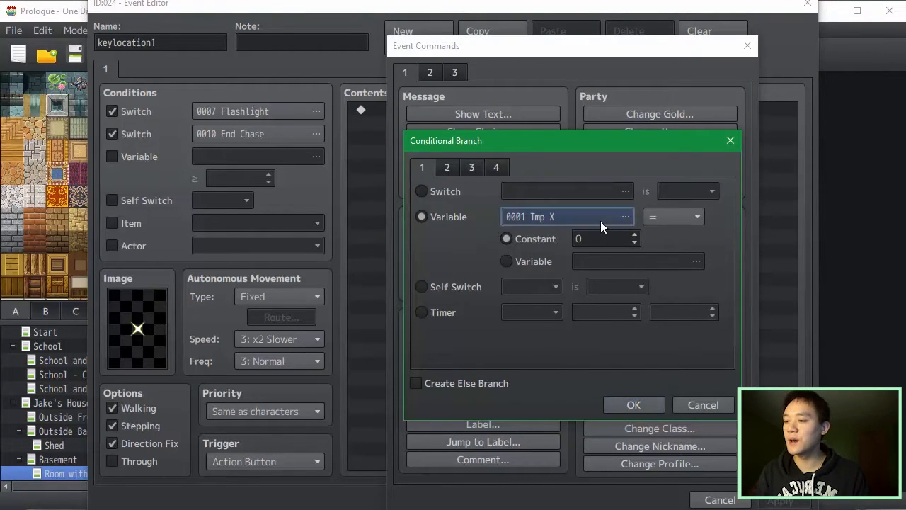
click(600, 218)
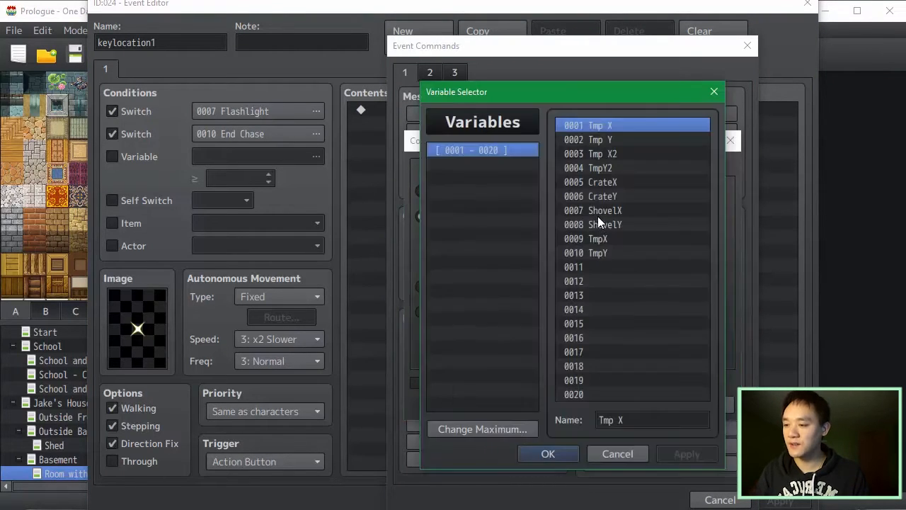
click(614, 255)
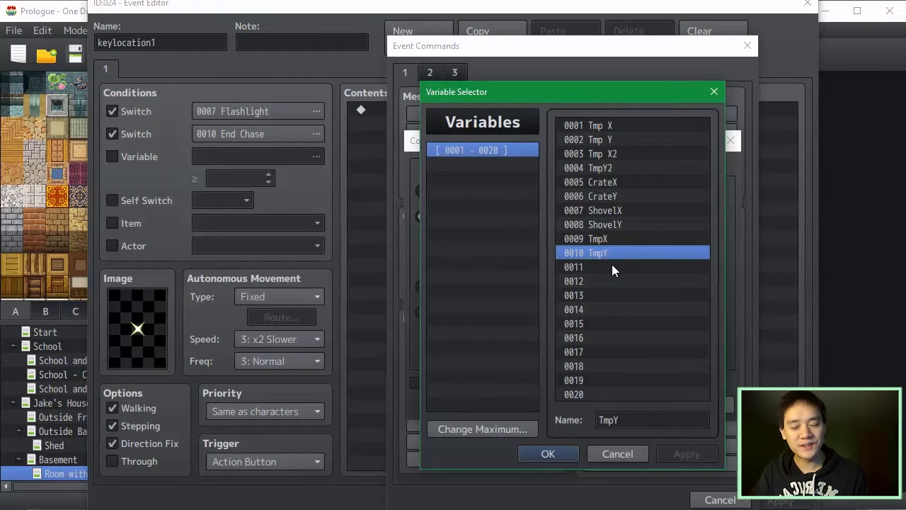
click(559, 450)
click(648, 404)
click(637, 501)
Check the random TmpY Control Variables commands on page 1 of the Door event at tile 5,7.
double_click(354, 202)
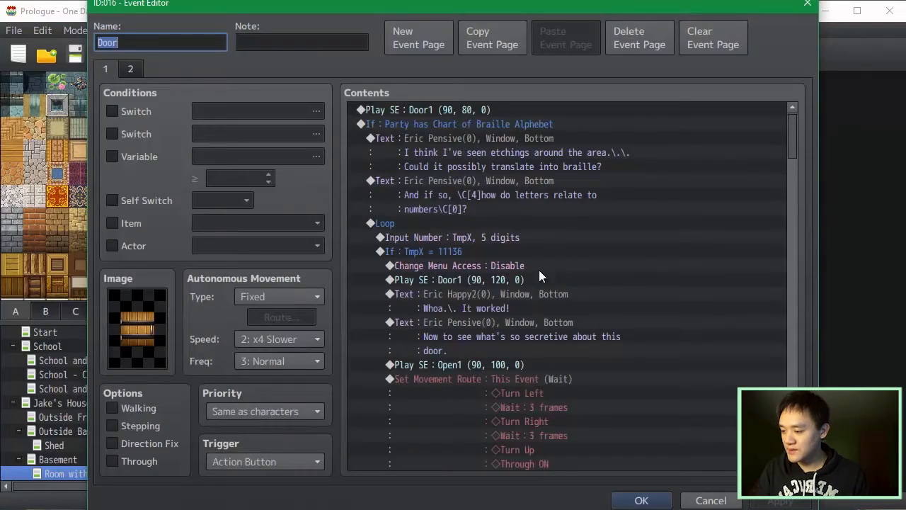
drag(785, 139, 816, 336)
scroll(609, 327, down, 14)
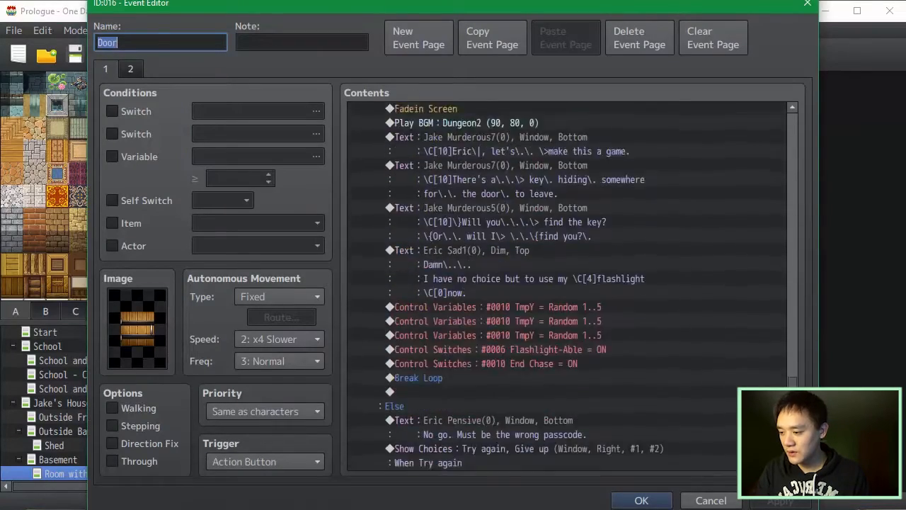
scroll(609, 327, up, 3)
click(499, 247)
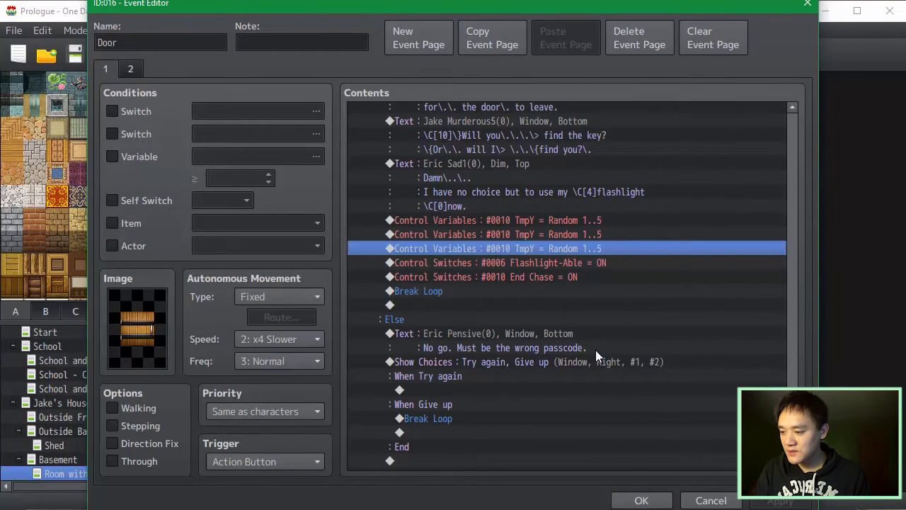
click(565, 221)
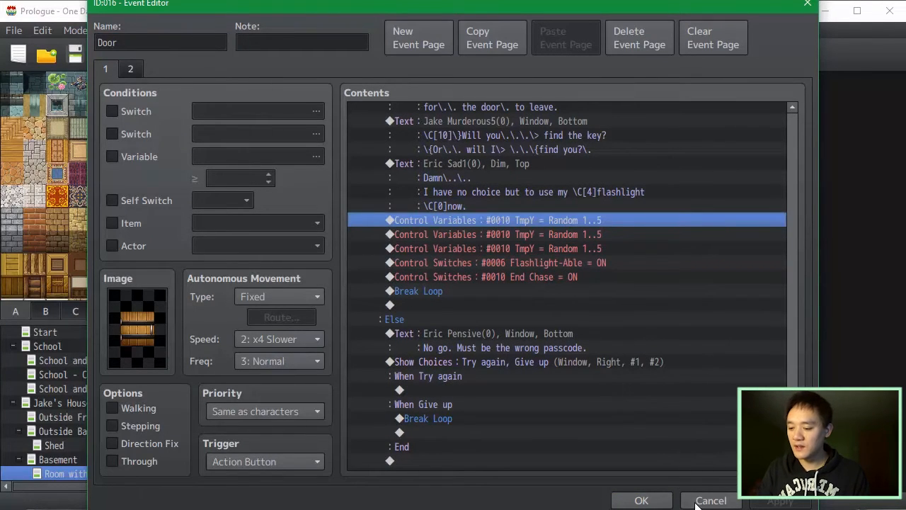
click(642, 500)
Examine the conditions and commands on all three pages of the Start event in the Basement map.
click(112, 448)
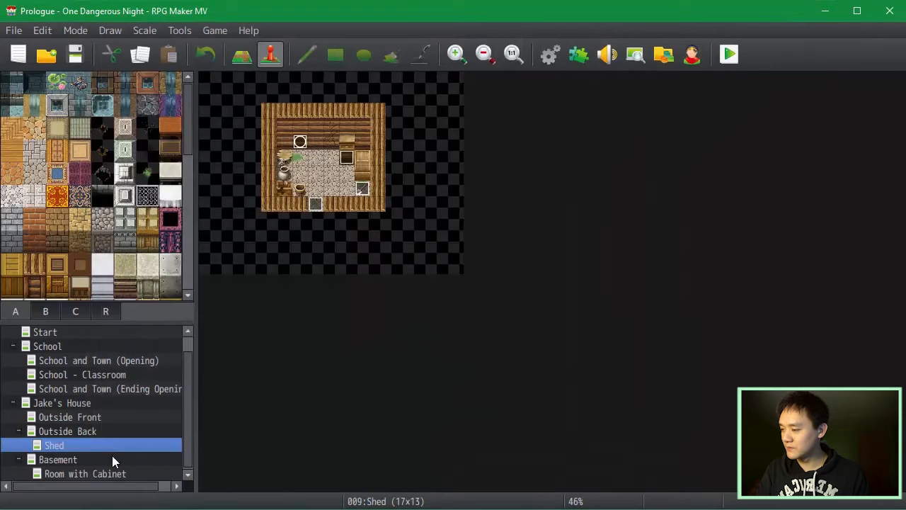
click(111, 461)
double_click(300, 337)
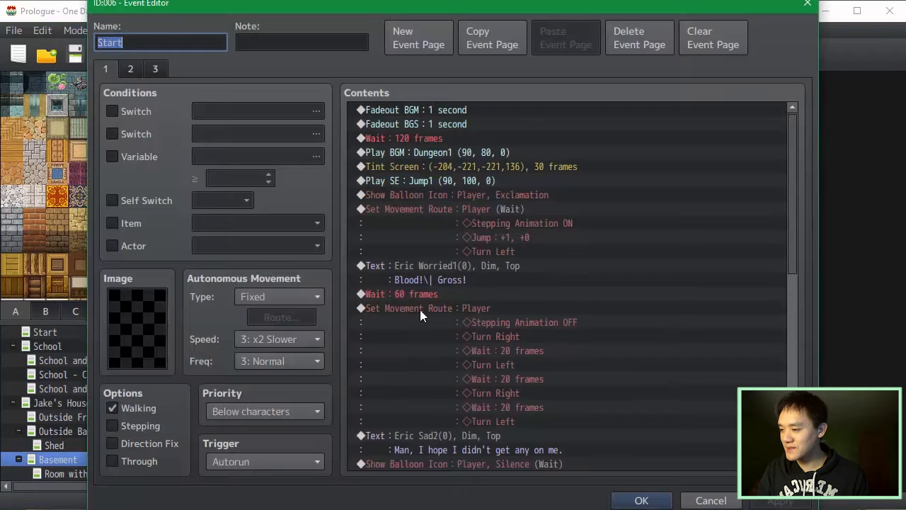
scroll(799, 301, down, 2)
scroll(800, 301, down, 5)
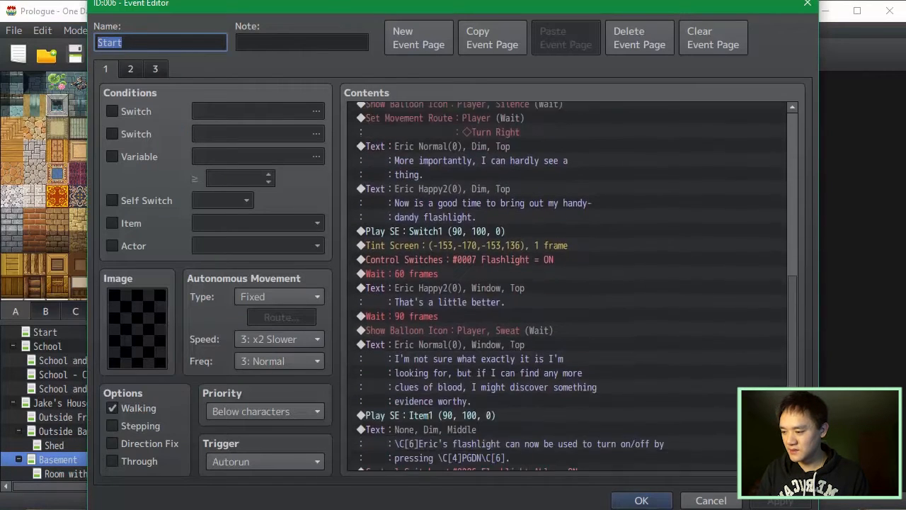
click(142, 65)
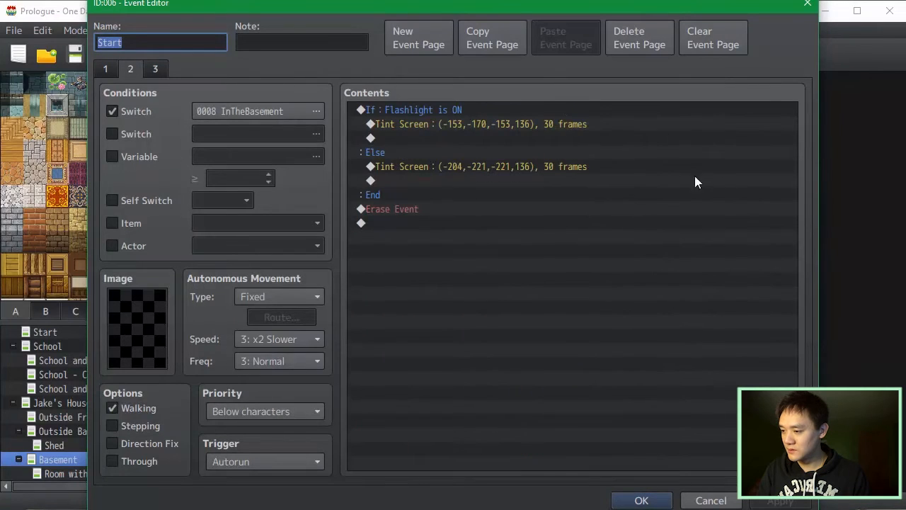
click(149, 62)
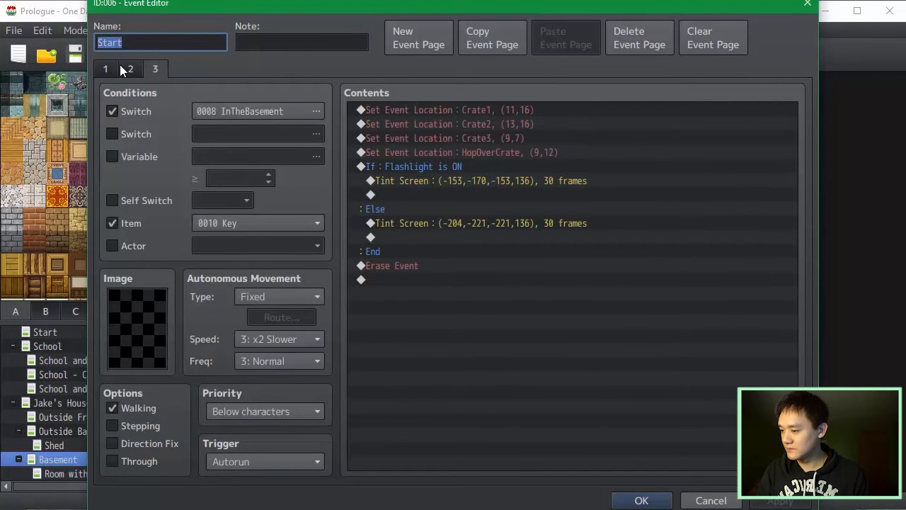
click(120, 64)
click(116, 66)
click(131, 68)
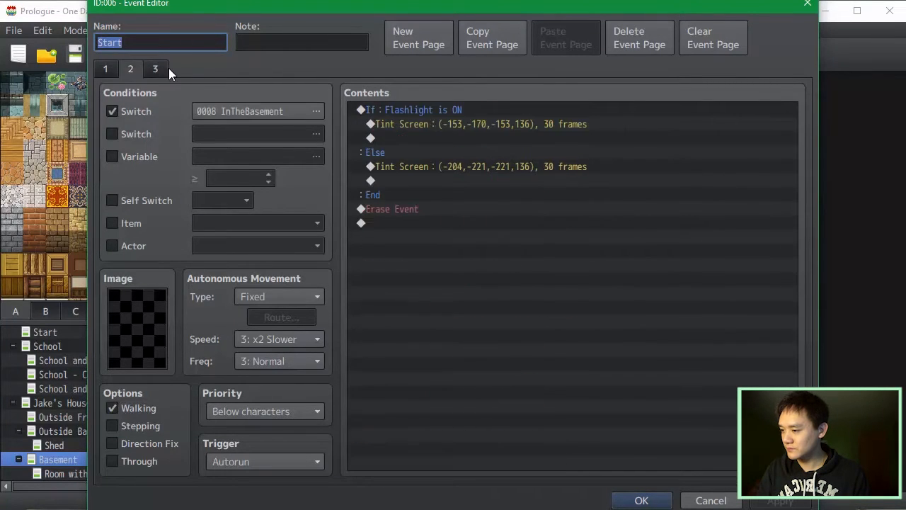
click(157, 68)
click(712, 498)
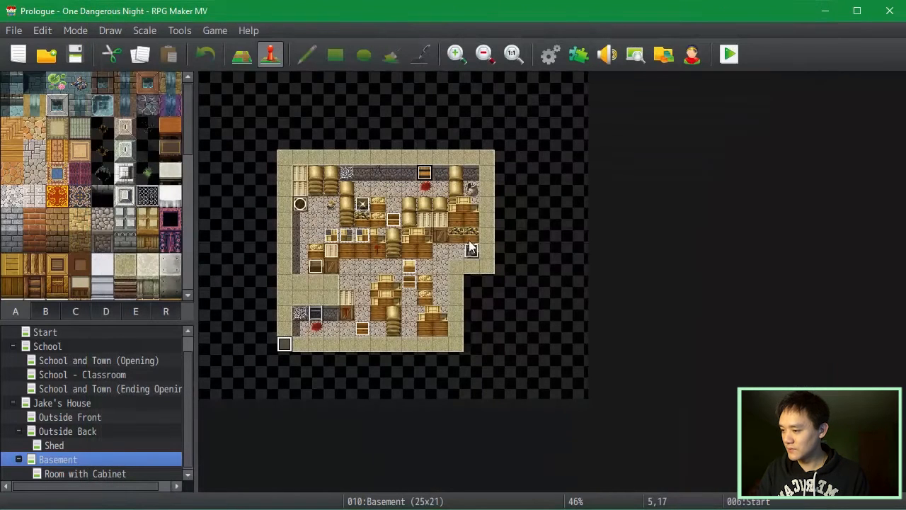
click(362, 328)
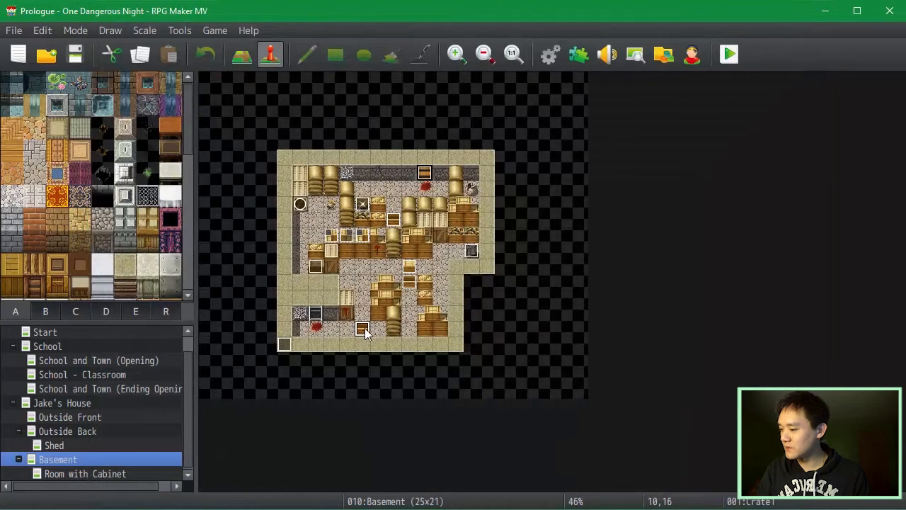
In the Room with Cabinet map's Door event, open the first random TmpY Control Variables command and select the unnamed variable 0011 for it.
click(119, 473)
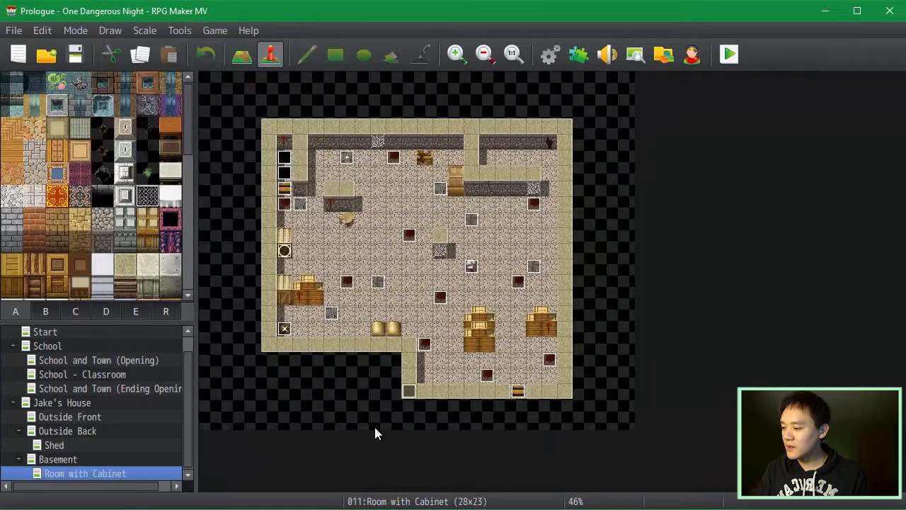
double_click(284, 187)
drag(792, 147, 712, 328)
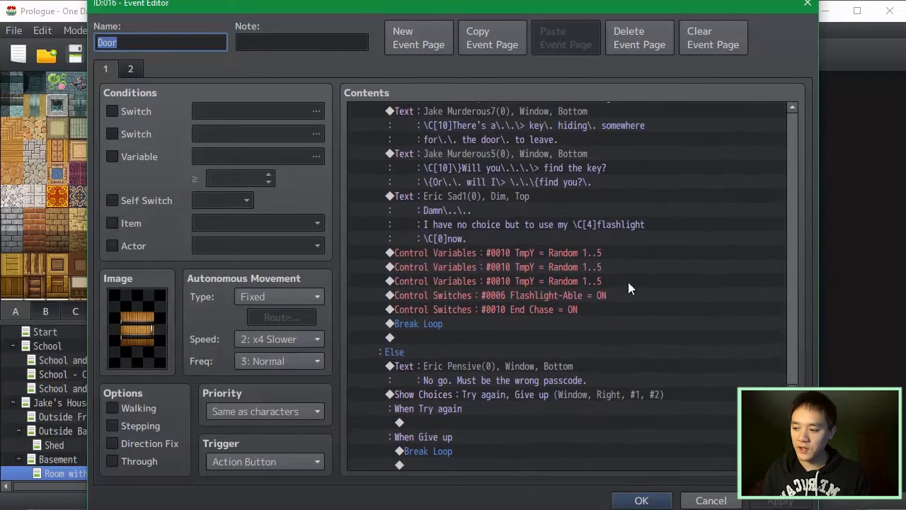
double_click(619, 231)
click(620, 176)
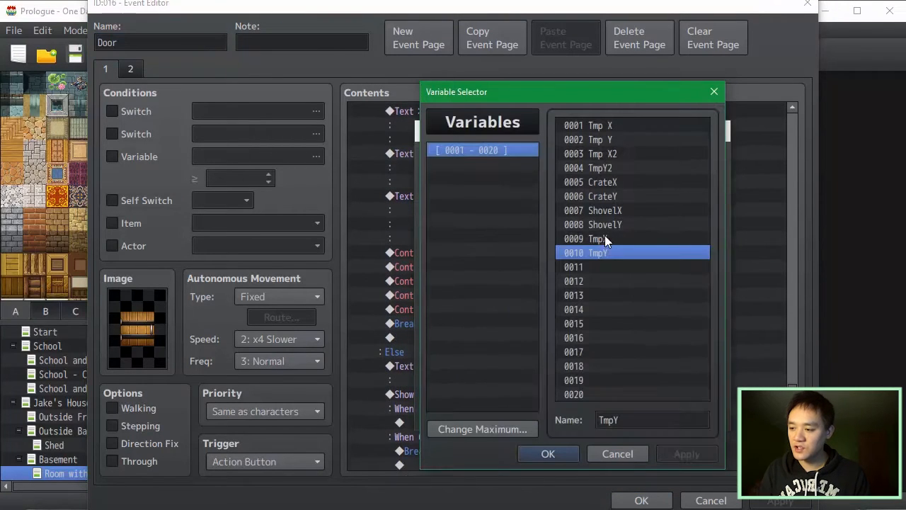
click(604, 266)
click(676, 418)
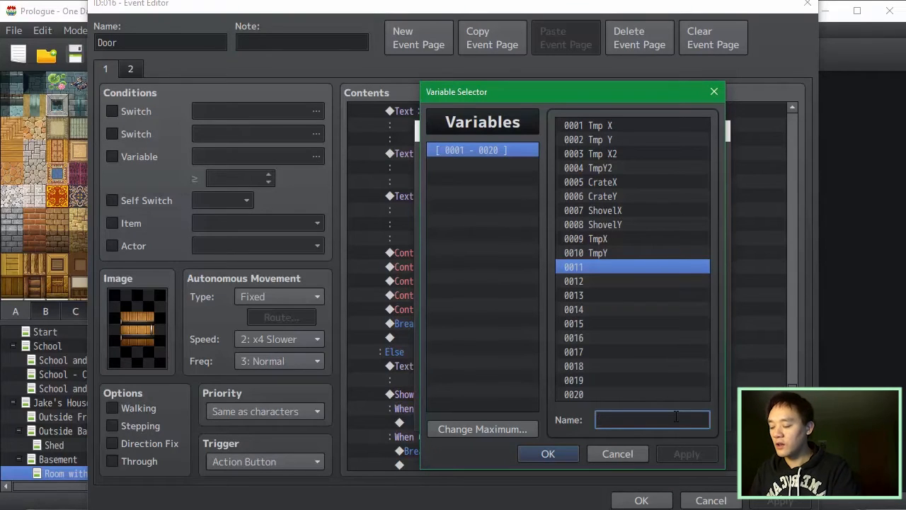
text(EndCahse)
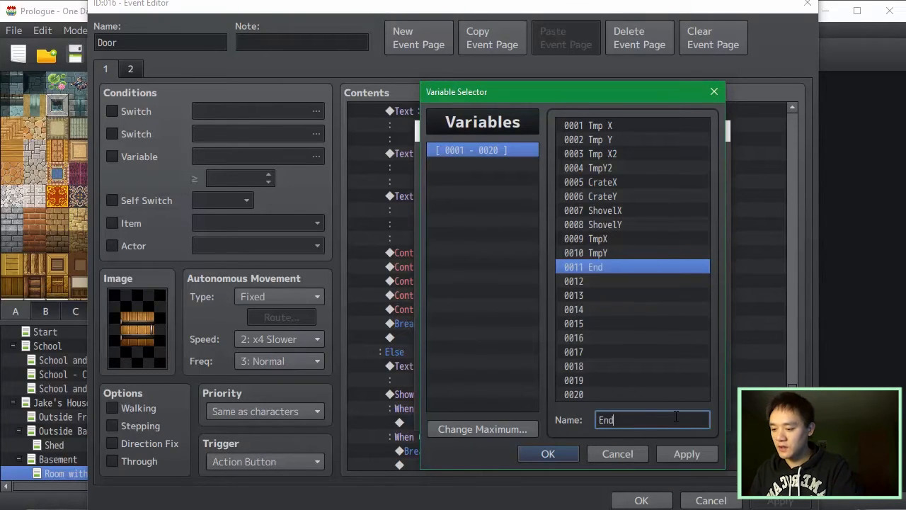
key(BackSpace)
key(BackSpace)
key(BackSpace)
key(BackSpace)
key(BackSpace)
key(BackSpace)
key(BackSpace)
key(BackSpace)
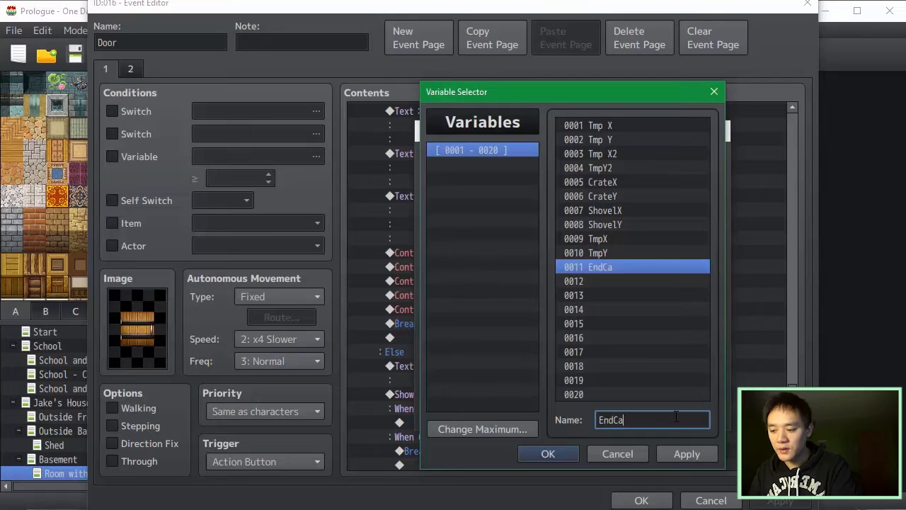
Name variable 0011 KeySpawn and assign it to the Random 1..5 command.
text(KeySpawn)
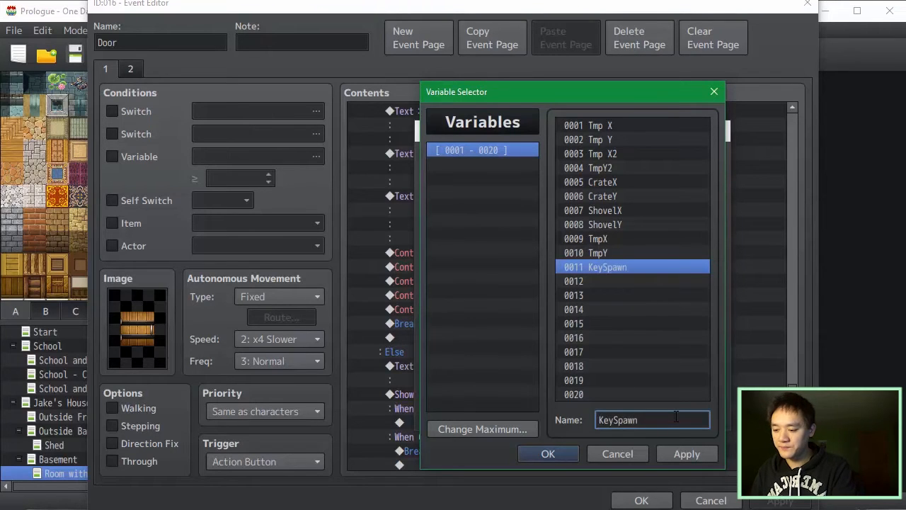
key(Return)
click(624, 415)
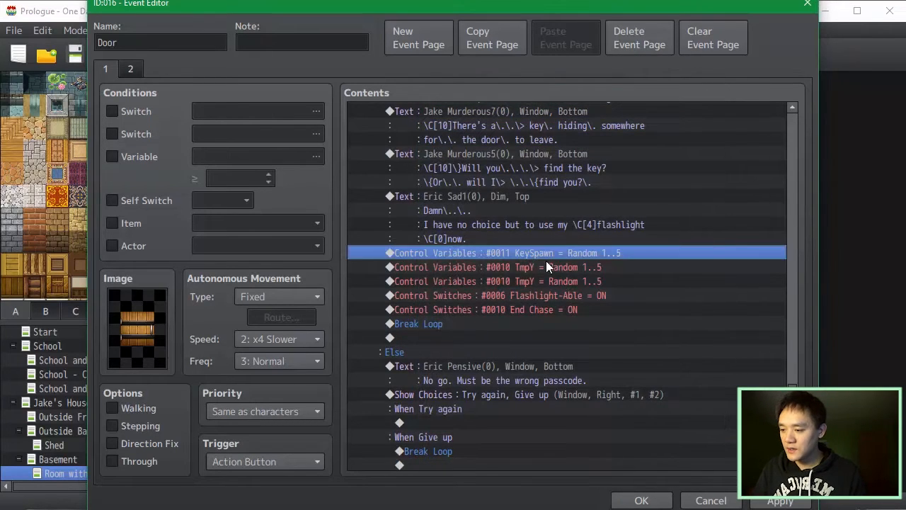
Delete the two remaining random TmpY commands from the Door event.
click(547, 262)
key(Delete)
key(Delete)
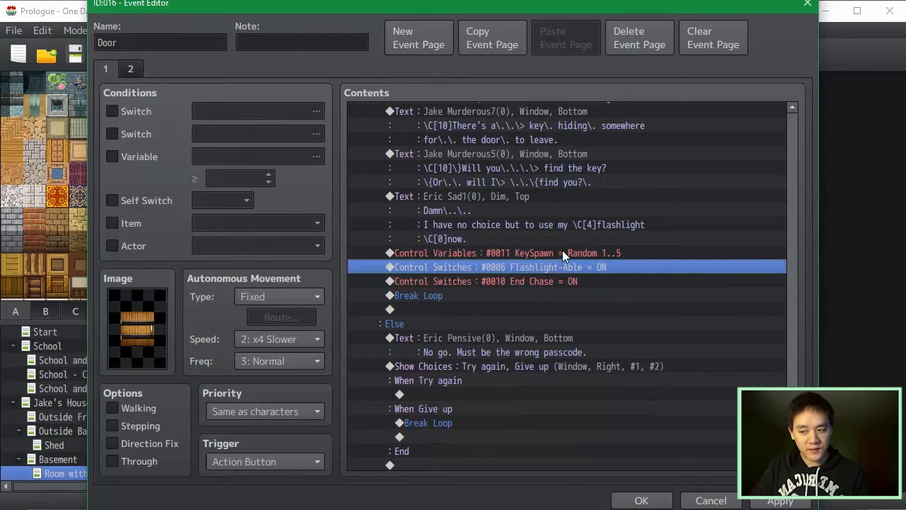
Duplicate the KeySpawn = Random 1..5 command twice and save the Door event.
click(562, 253)
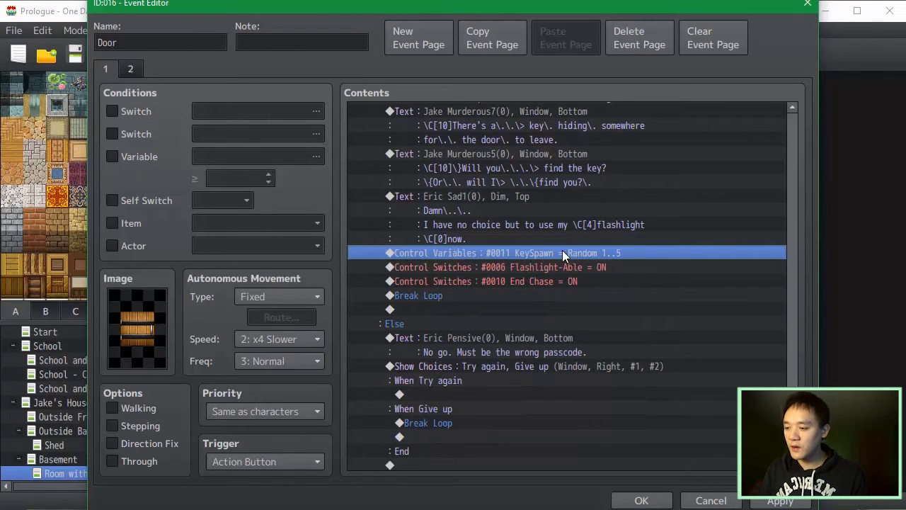
key(ctrl+c)
key(ctrl+v)
key(ctrl+v)
click(772, 501)
click(642, 501)
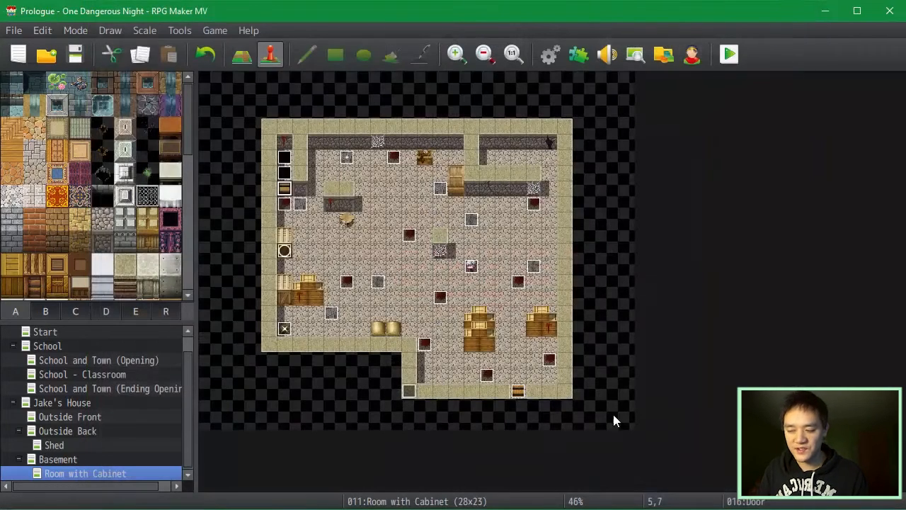
Change the keylocation1 event's conditional branch to check variable 0011 KeySpawn = 1.
double_click(284, 328)
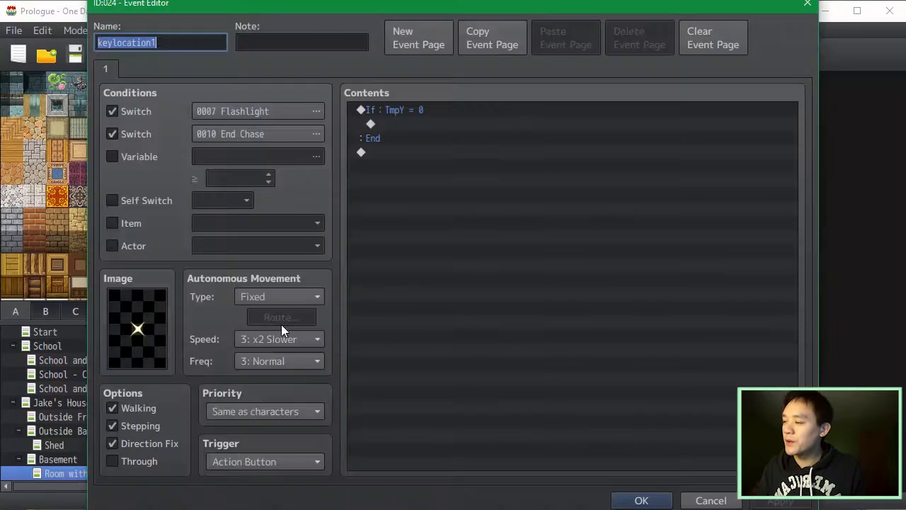
click(426, 107)
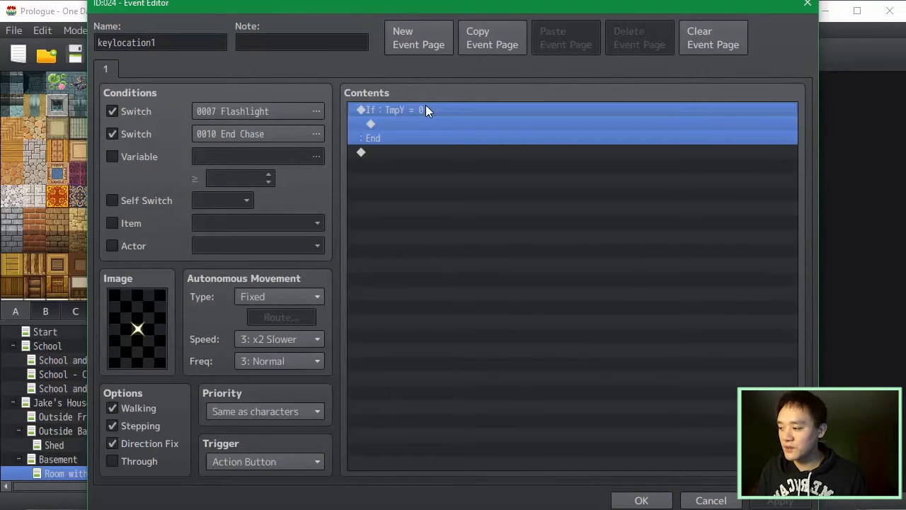
double_click(425, 108)
click(527, 215)
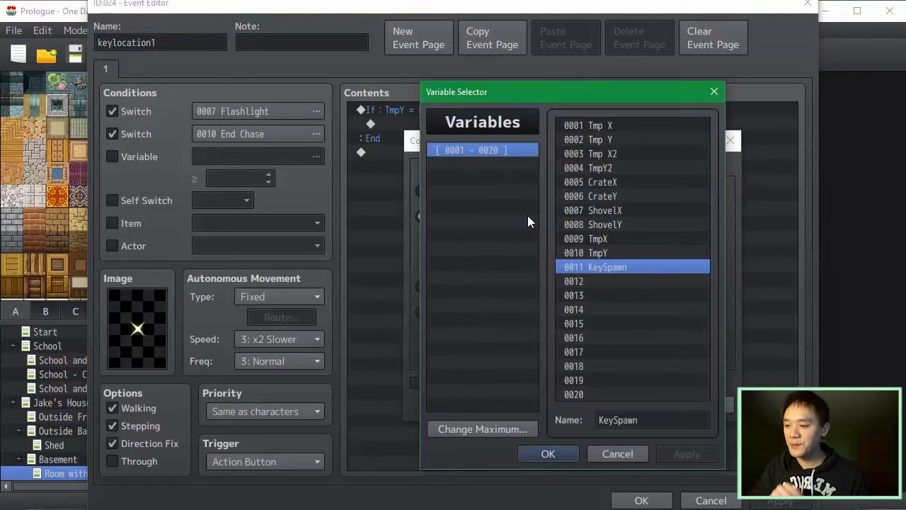
click(565, 453)
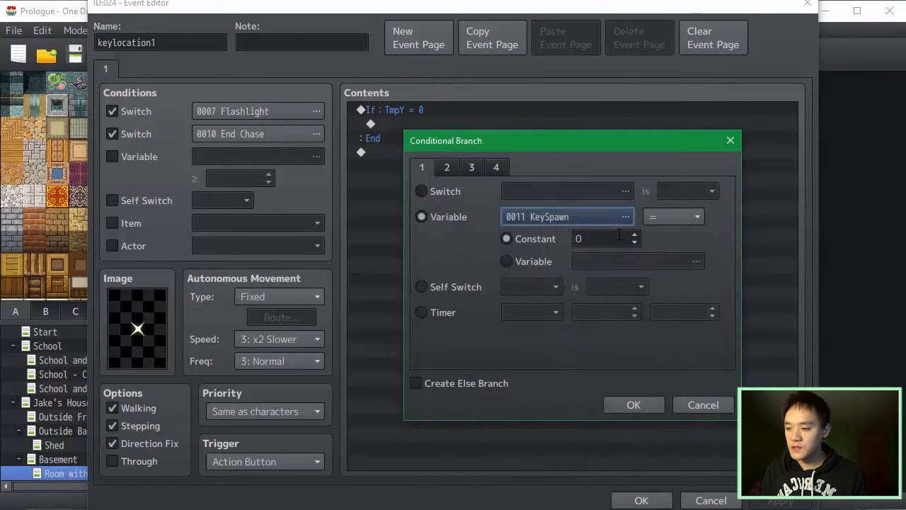
click(626, 408)
key(Return)
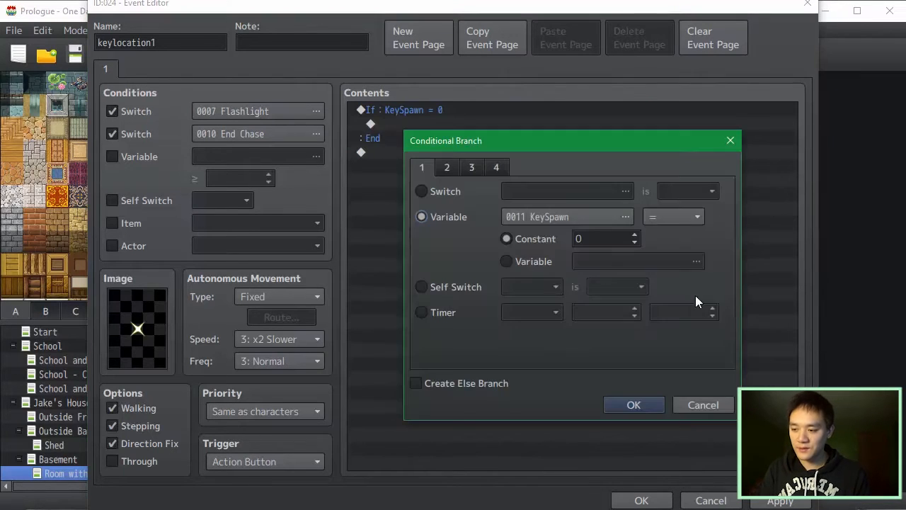
double_click(613, 241)
text(1)
click(646, 400)
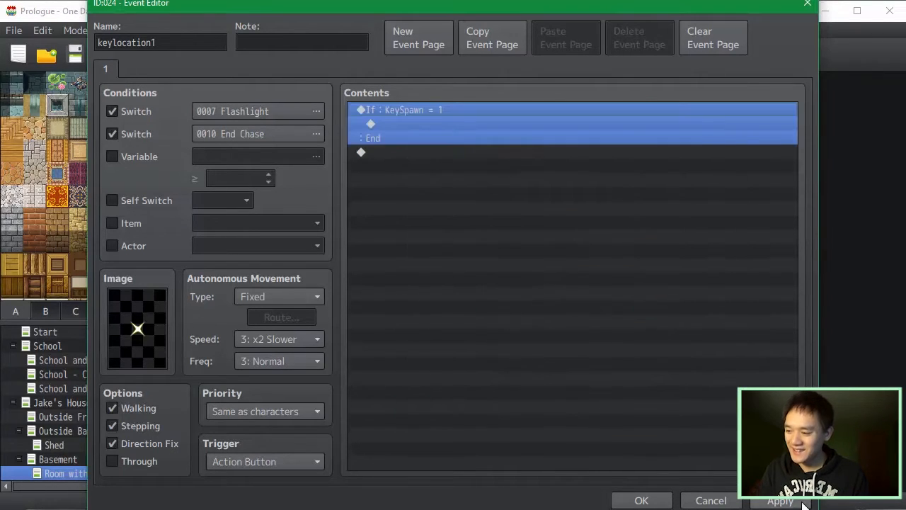
Add an Else branch to the KeySpawn = 1 condition.
click(560, 123)
double_click(560, 112)
click(485, 384)
click(633, 405)
click(394, 198)
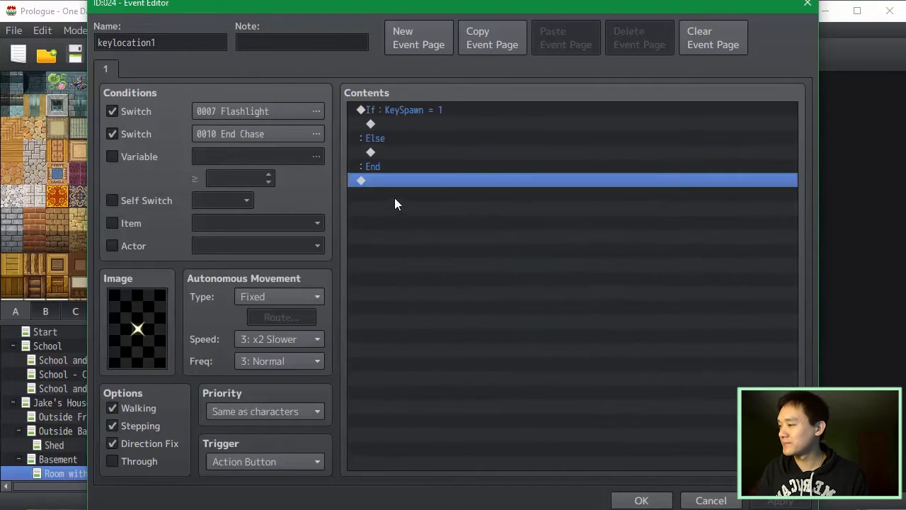
Paste the Item3 sound, the "Got it! Now I have to get out of here!" text and Exit Key + 1 into the If branch, and apply.
click(439, 123)
click(441, 107)
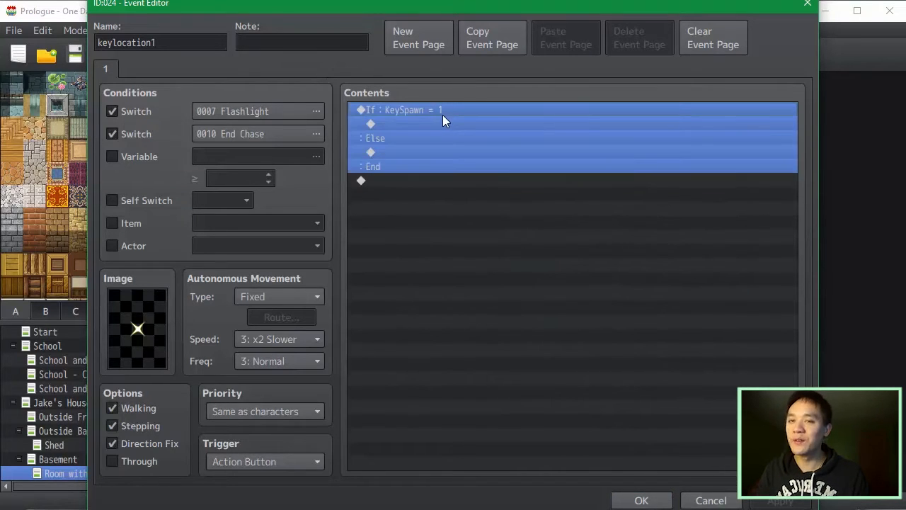
click(182, 44)
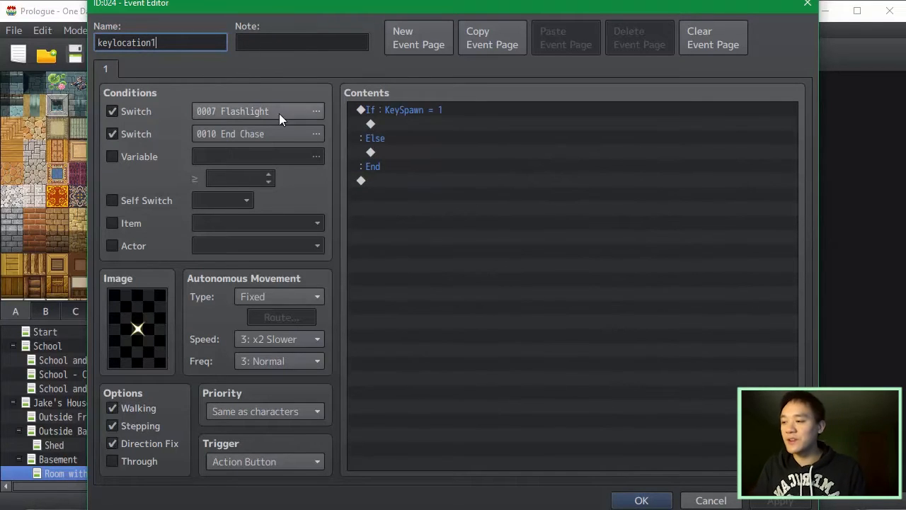
right_click(468, 126)
click(431, 122)
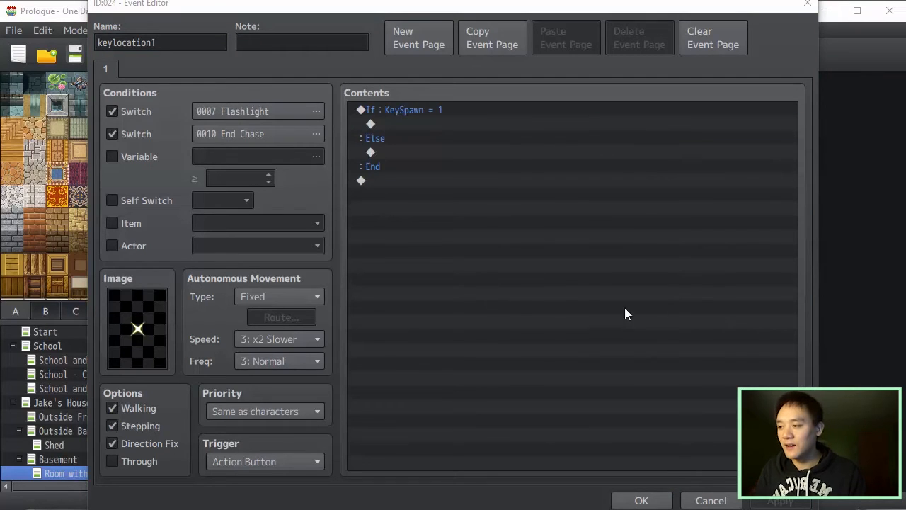
click(436, 128)
key(ctrl+v)
click(620, 237)
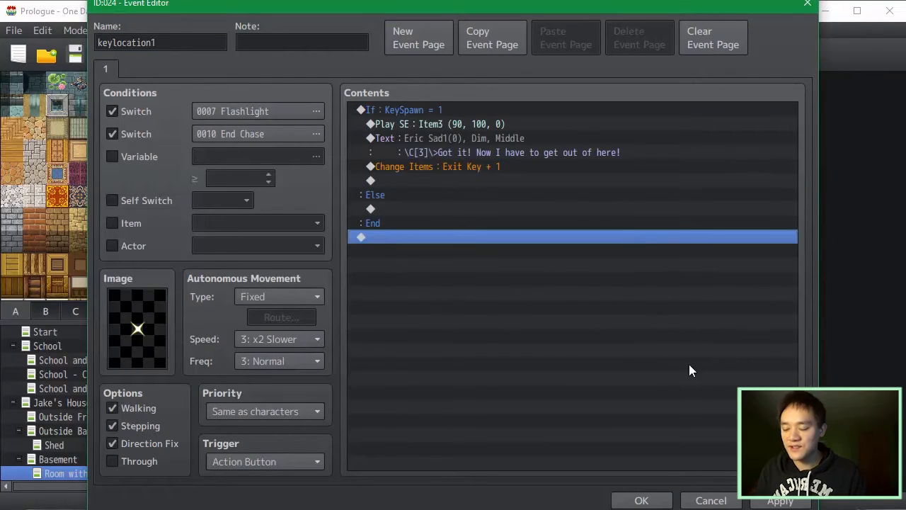
click(780, 500)
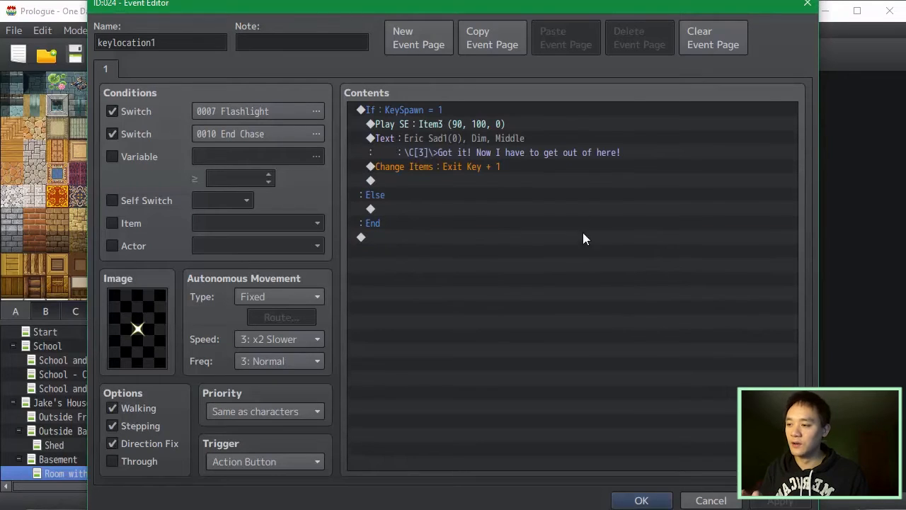
Check the item selection and amount in the Change Items command of the If branch.
click(598, 124)
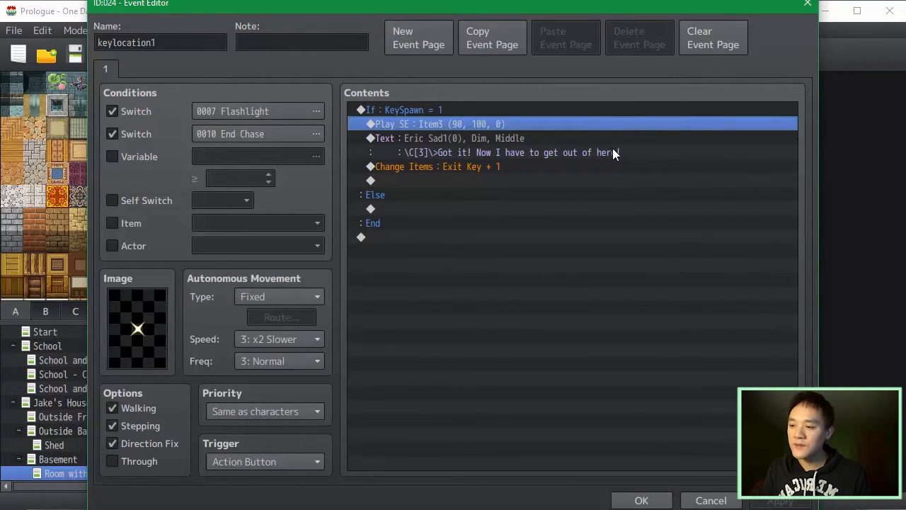
click(617, 177)
double_click(636, 165)
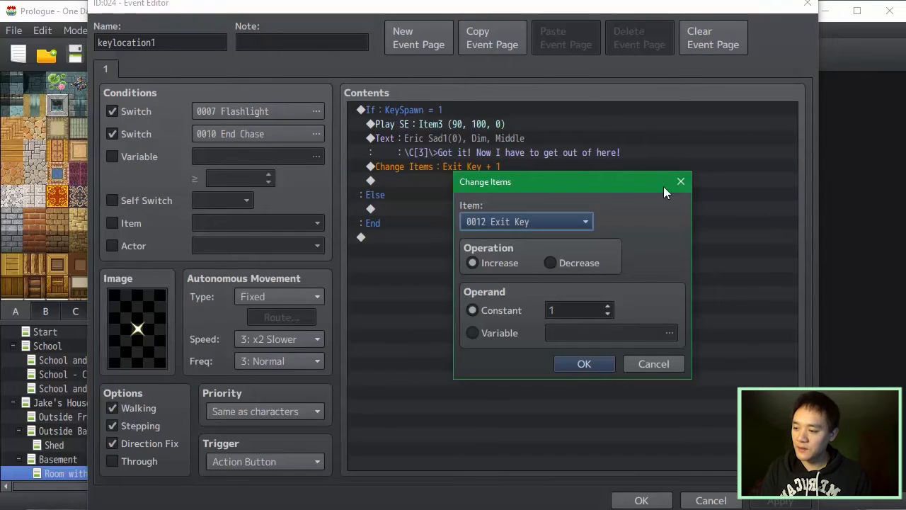
click(579, 221)
click(580, 221)
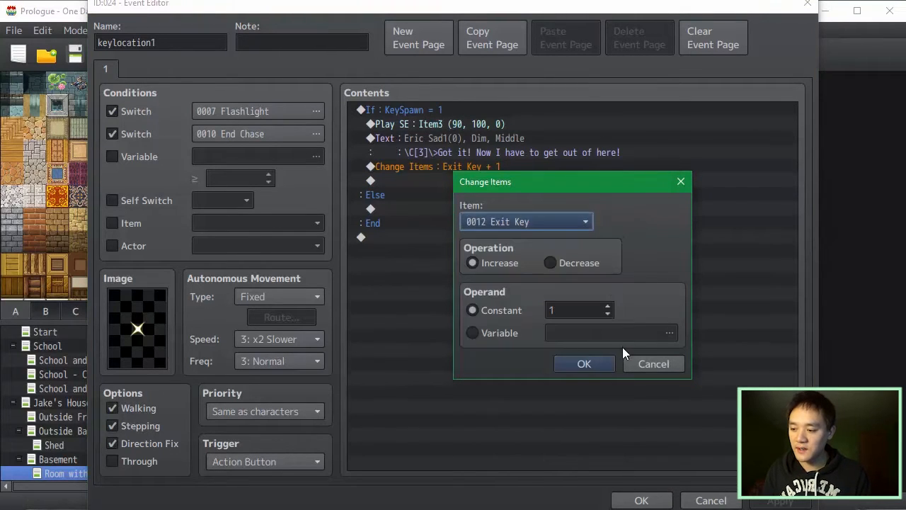
click(644, 363)
Paste the two Evasion1 sounds with a 10-frame wait, the "Damn! There's nothing here!" text and Self Switch A = ON into the Else branch.
click(554, 208)
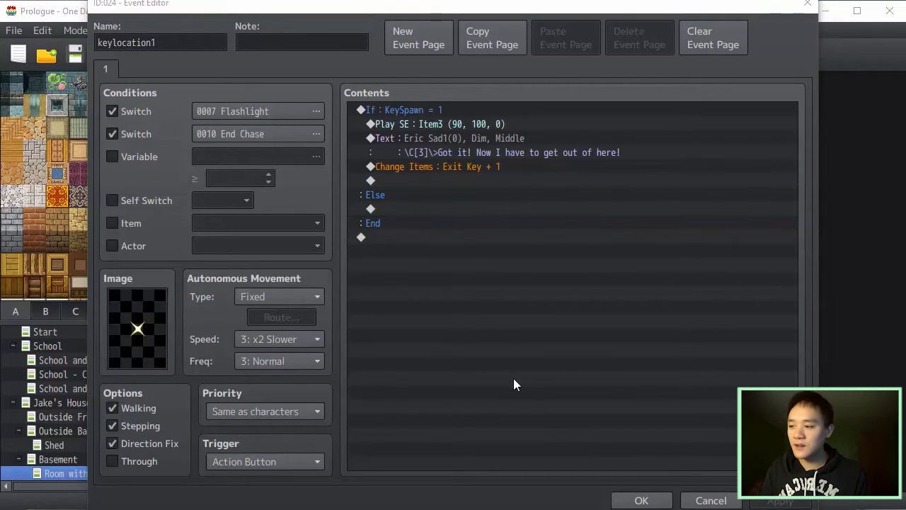
click(419, 205)
key(ctrl+v)
key(Down)
click(714, 364)
click(604, 238)
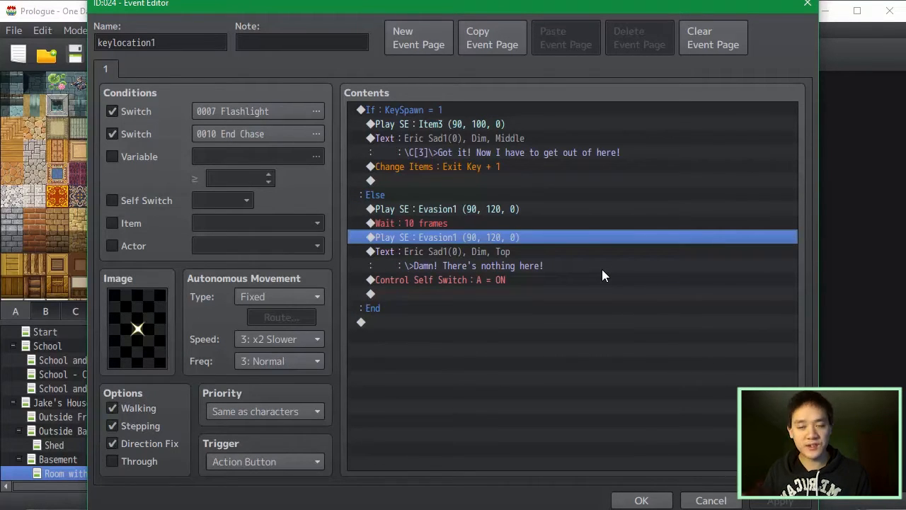
click(605, 266)
click(605, 280)
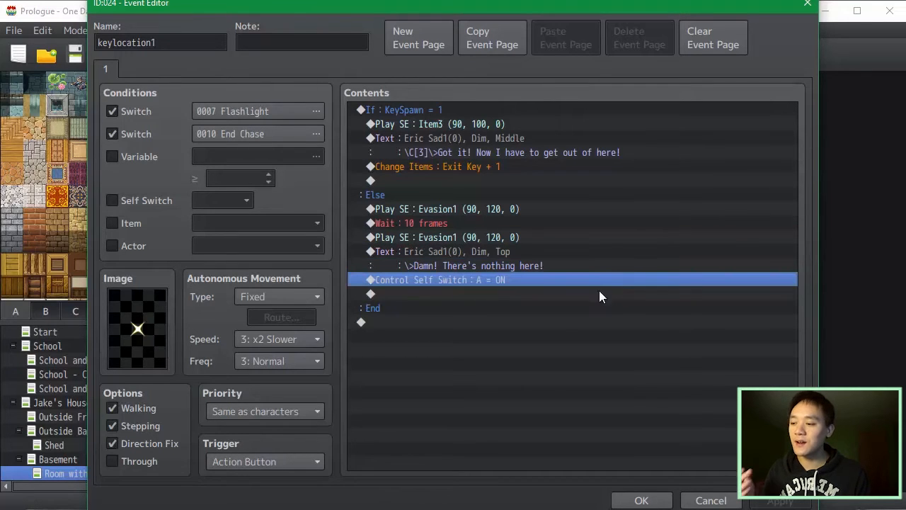
Add a second page to keylocation1 that requires Self Switch A.
click(425, 41)
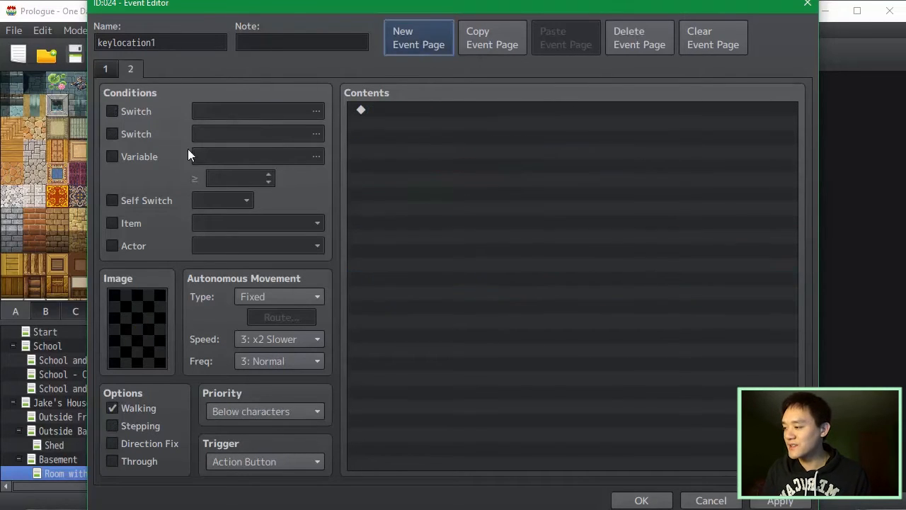
click(128, 203)
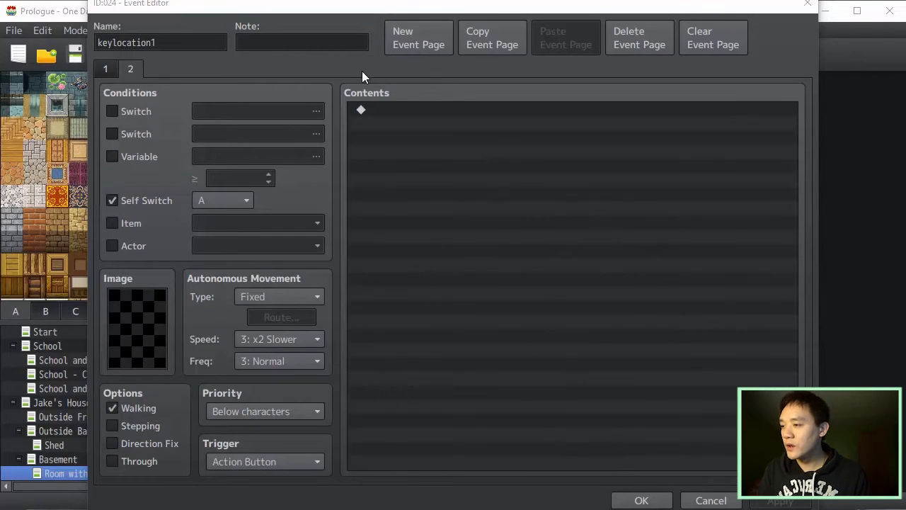
Add a third page to keylocation1 and set its switch condition to 0010 End Chase.
click(411, 49)
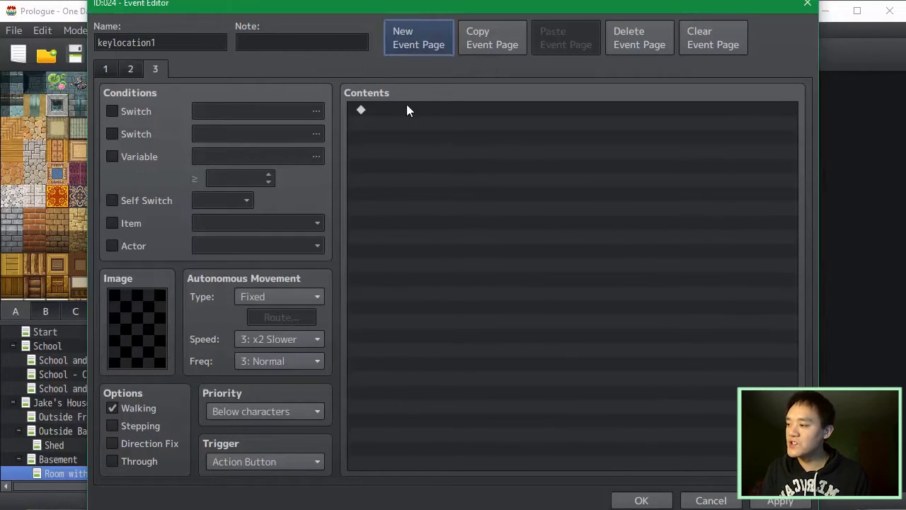
click(163, 115)
click(316, 111)
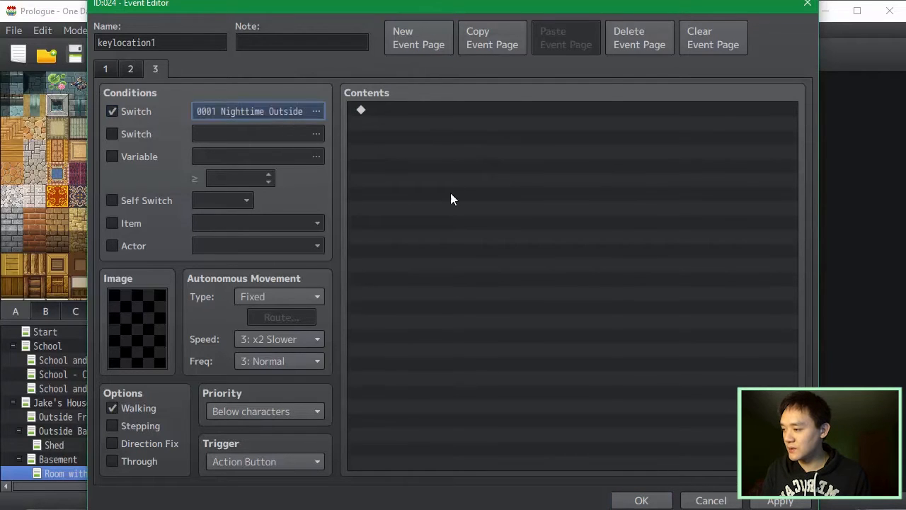
click(428, 432)
Require item 0012 Exit Key on the third page and remove the page's switch condition.
click(142, 204)
click(130, 205)
click(132, 225)
click(240, 223)
click(277, 421)
click(538, 416)
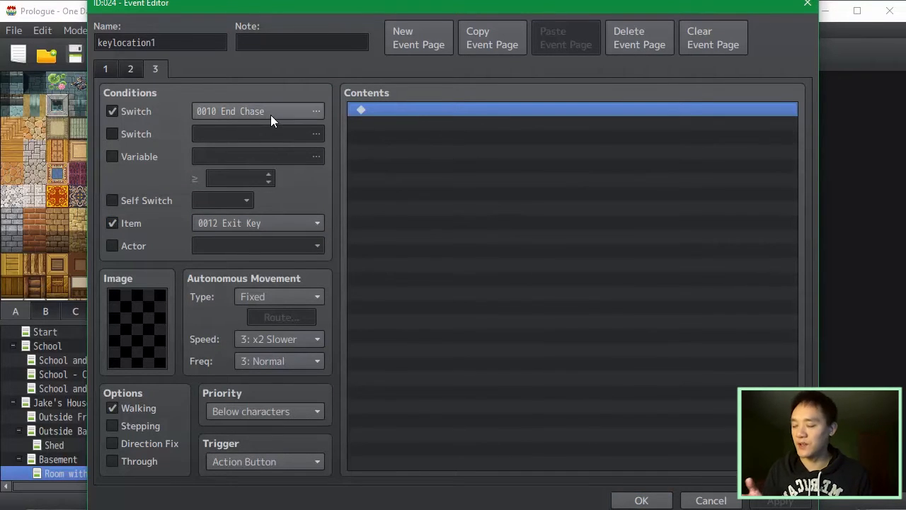
click(154, 115)
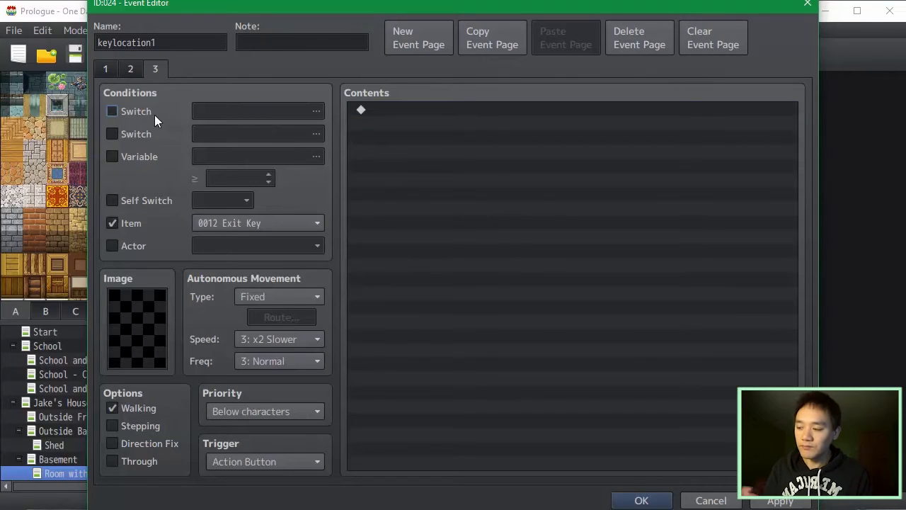
Add switch 0010 End Chase to the third page's conditions alongside the Exit Key item and apply the changes.
click(779, 500)
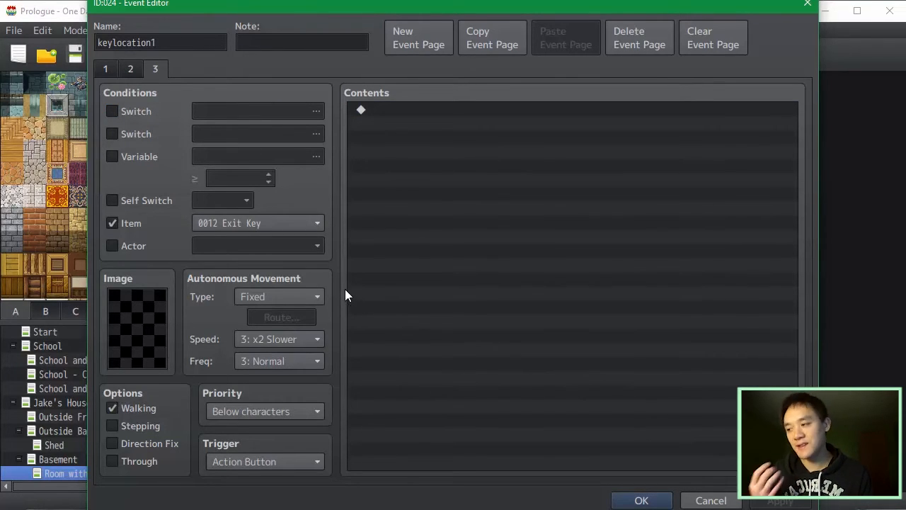
click(485, 241)
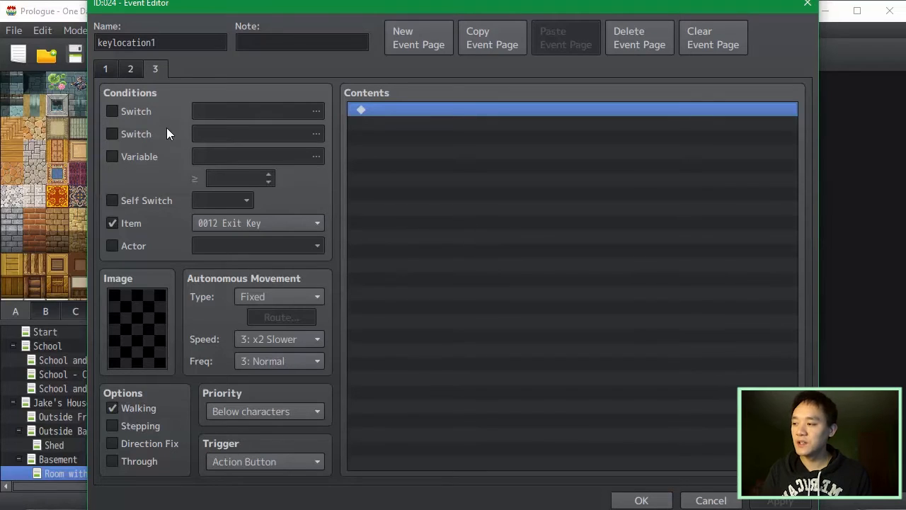
click(113, 111)
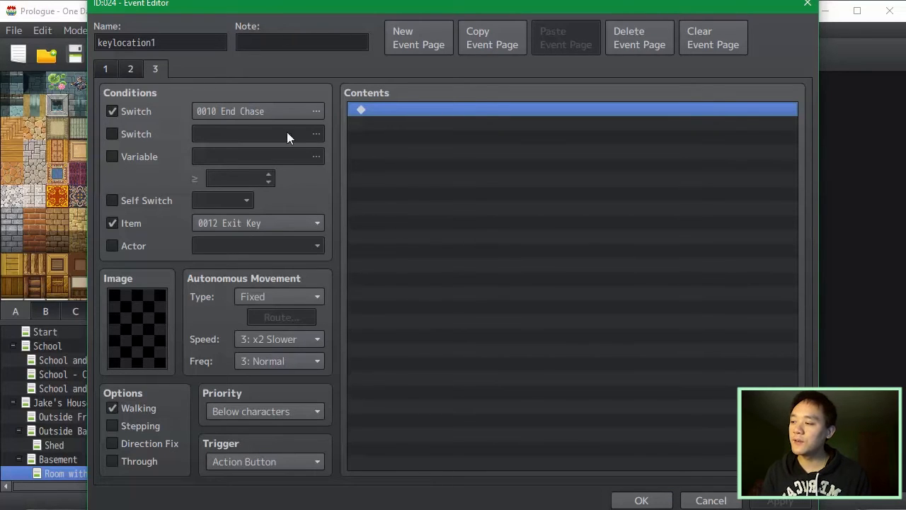
click(138, 111)
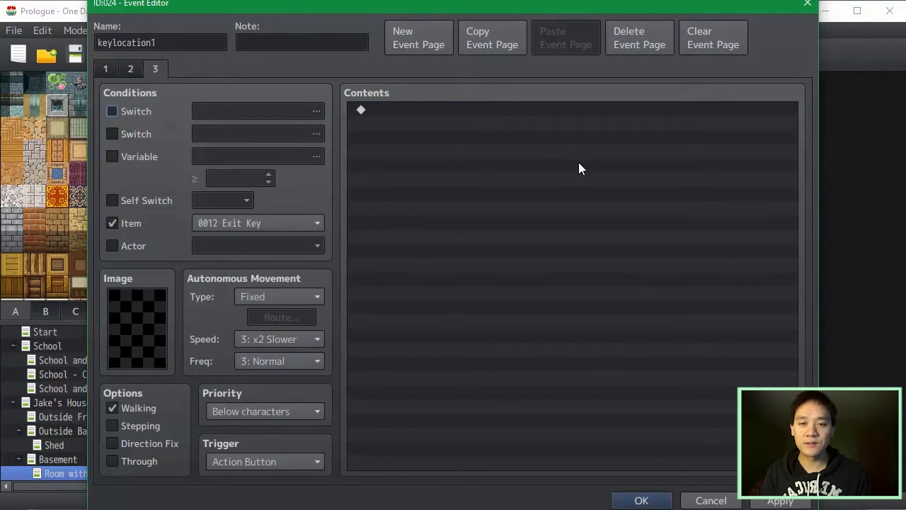
click(140, 112)
click(779, 500)
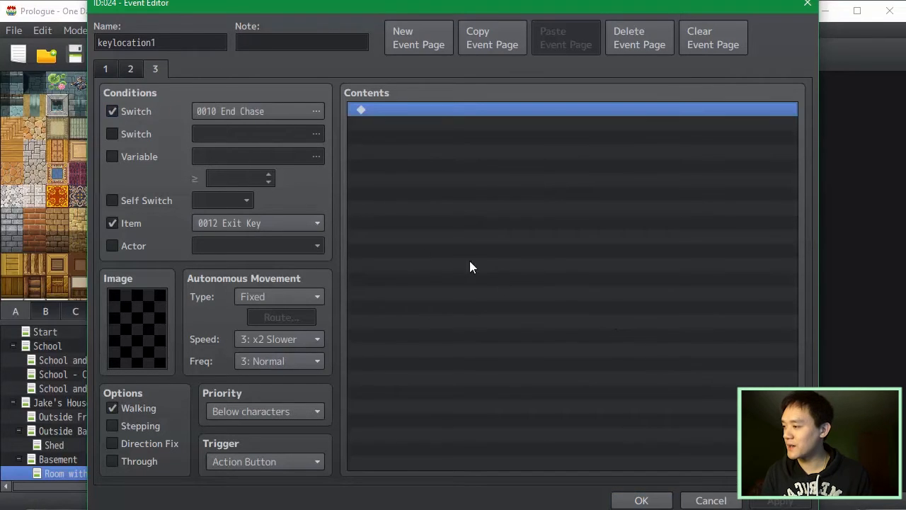
Review keylocation1's first two pages, checking their conditions and the first page's commands, and close the event with its settings kept.
click(106, 67)
click(132, 68)
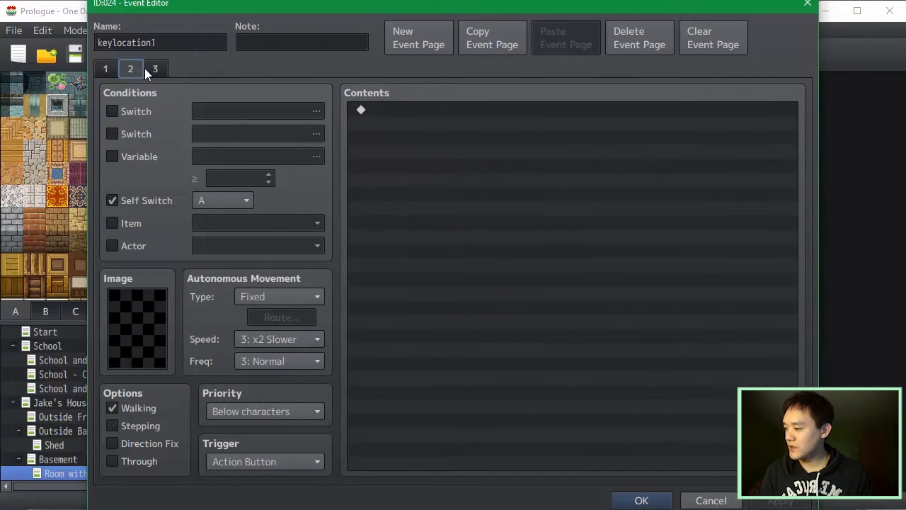
click(106, 69)
click(520, 308)
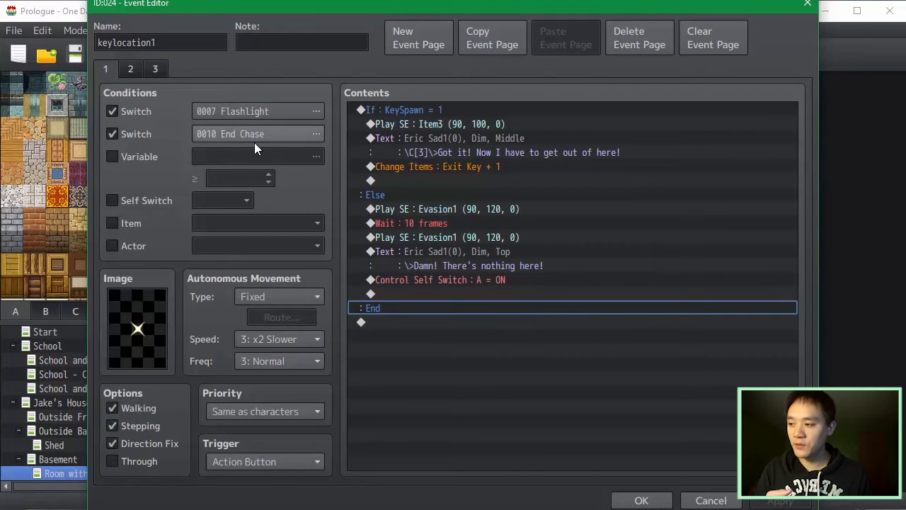
click(434, 121)
click(460, 152)
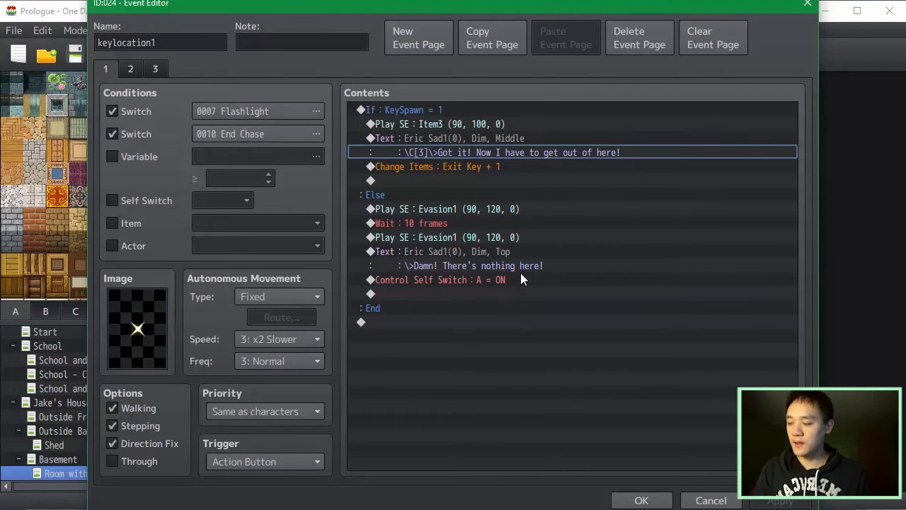
click(642, 501)
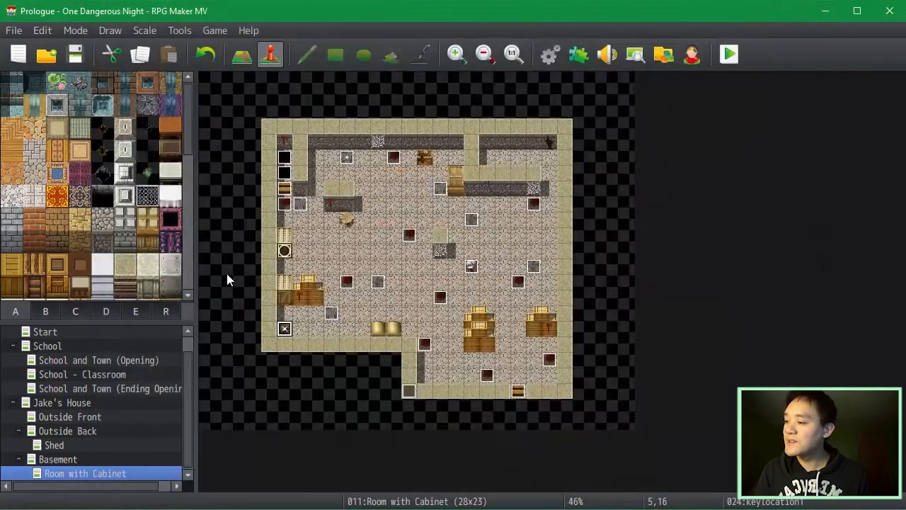
Examine the Door event's commands that randomize KeySpawn and turn on the Flashlight-Able and End Chase switches.
key(Return)
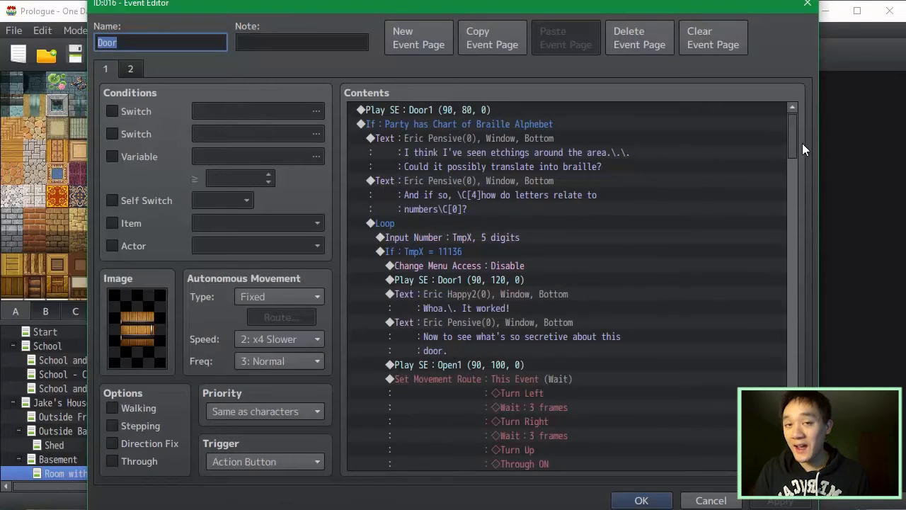
drag(792, 145, 617, 394)
click(588, 247)
click(646, 278)
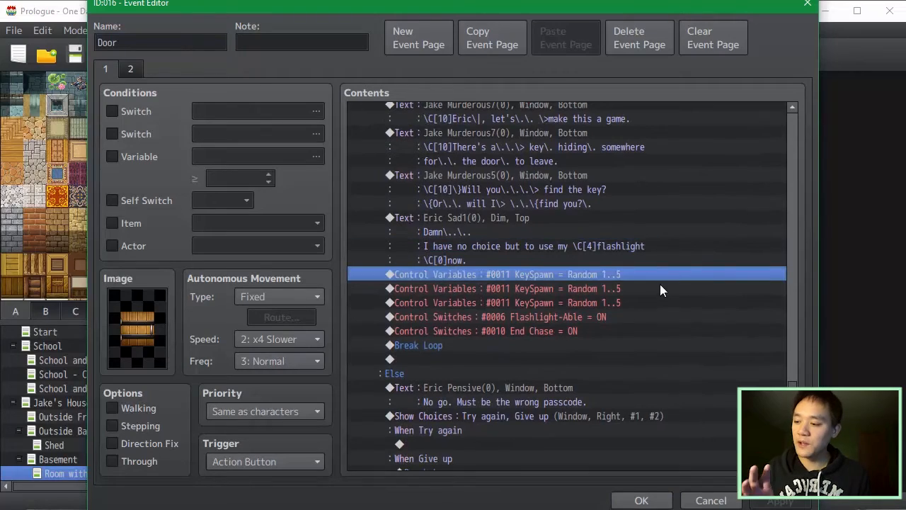
click(664, 302)
click(672, 315)
key(Up)
key(Up)
click(641, 500)
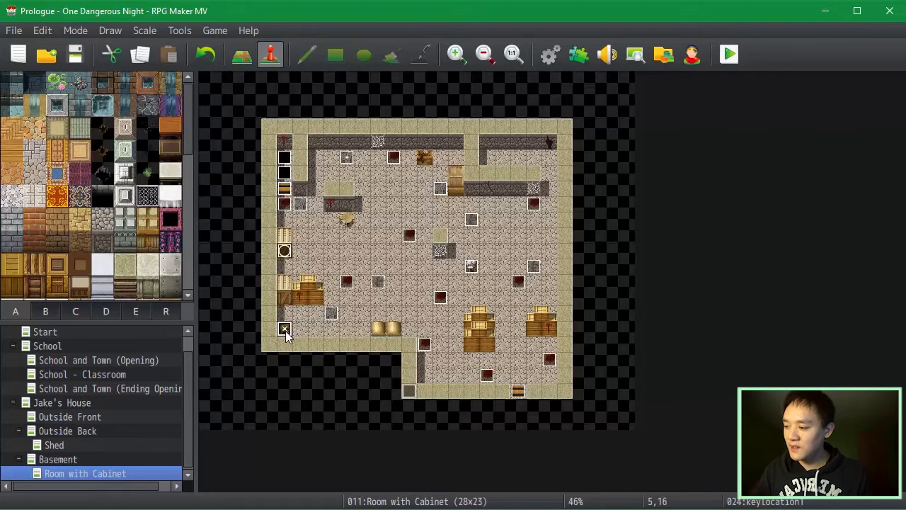
Check the possible key spot around the stool on the map and the whole KeySpawn conditional block in keylocation1.
click(346, 204)
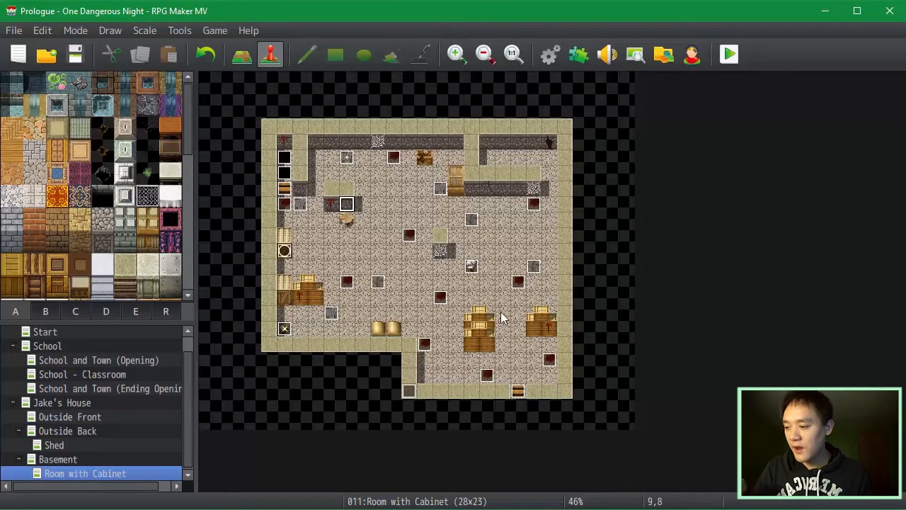
drag(346, 205, 344, 224)
double_click(284, 328)
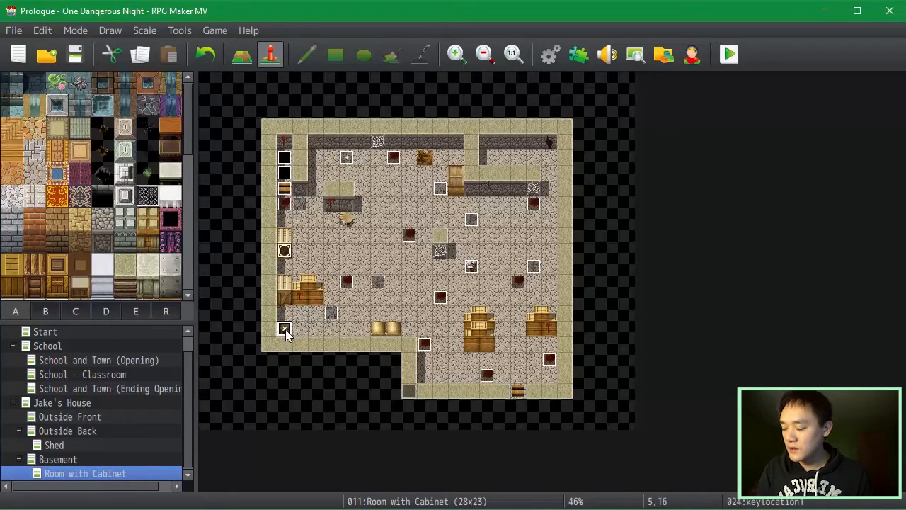
click(512, 112)
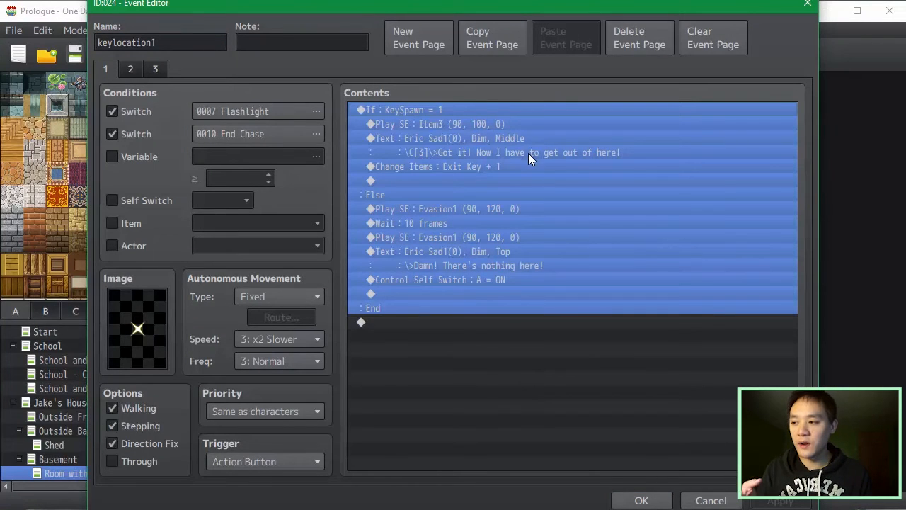
click(641, 499)
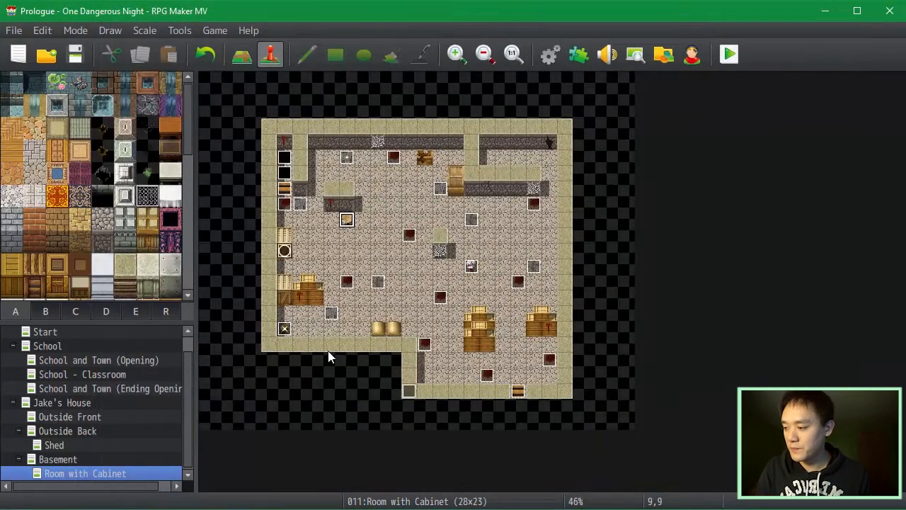
Examine keylocation1's first-page commands, comparing the branch that gives the Exit Key with the Else branch.
double_click(284, 328)
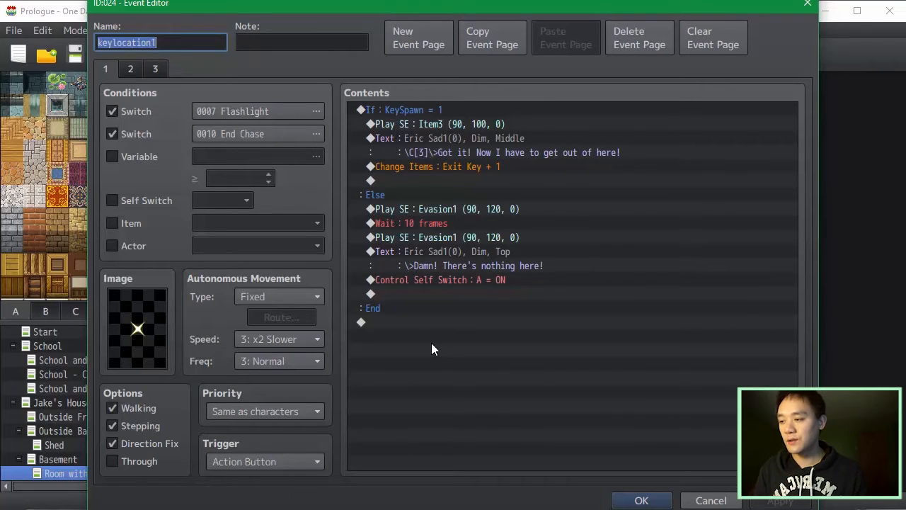
click(461, 144)
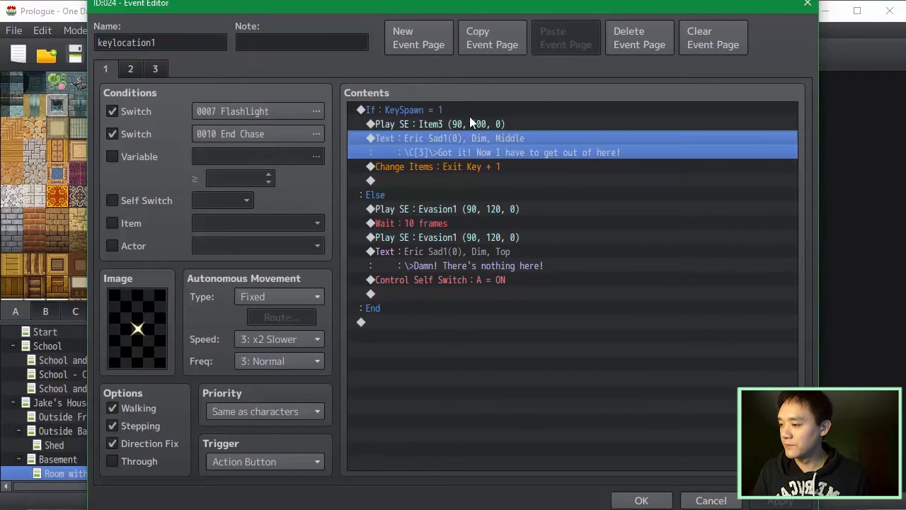
click(472, 111)
click(505, 179)
click(522, 198)
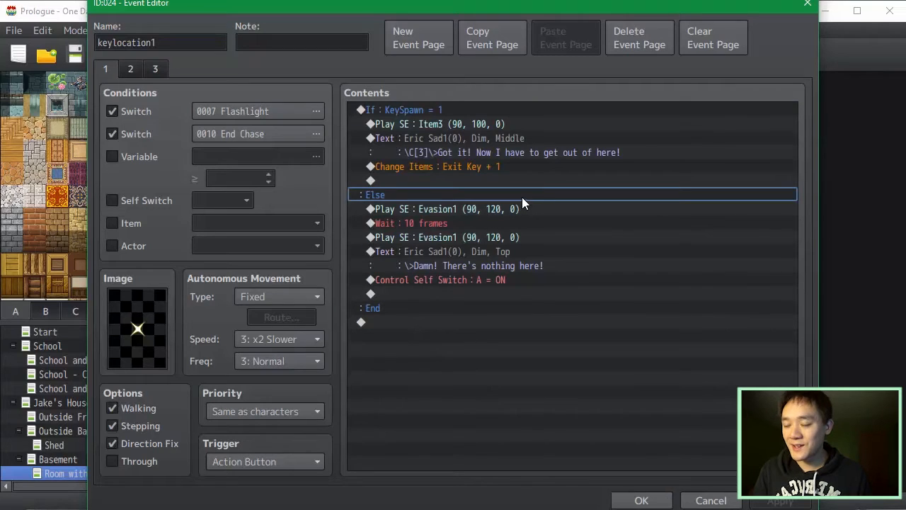
click(504, 112)
click(513, 135)
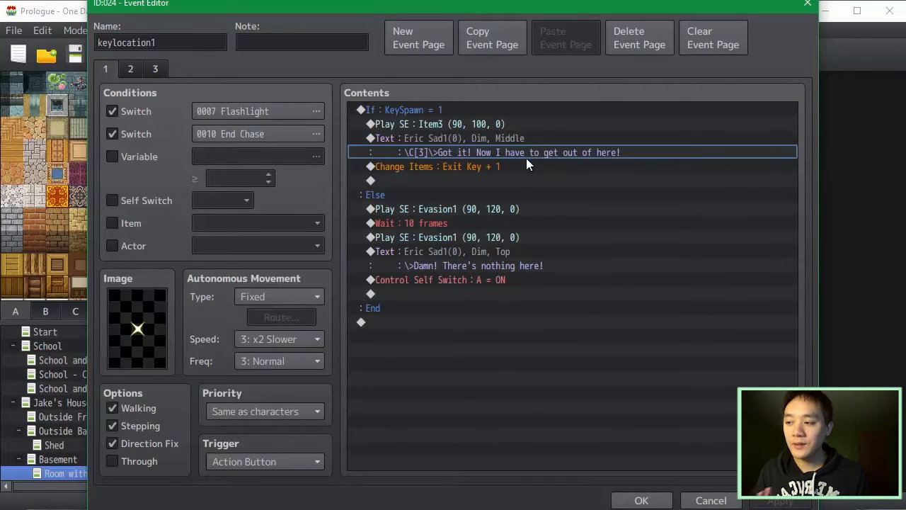
click(529, 179)
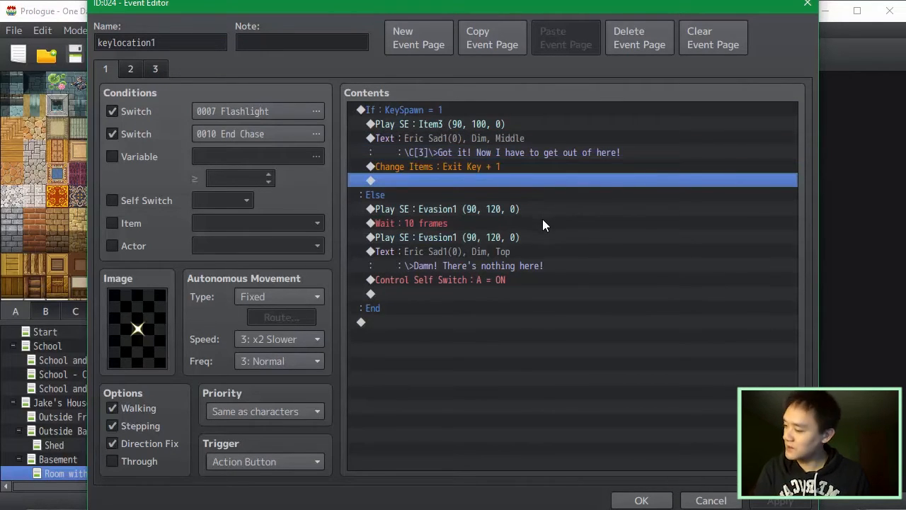
click(551, 221)
click(571, 281)
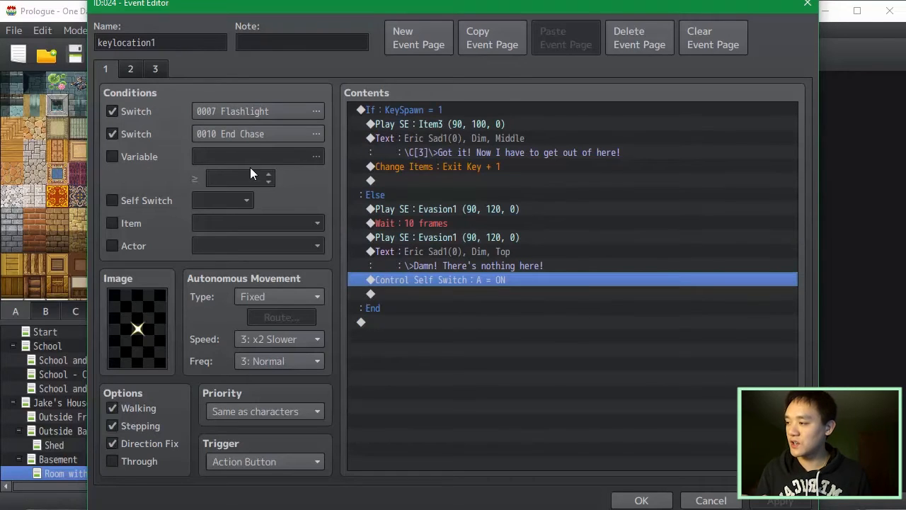
Compare the activation conditions on keylocation1's three pages with the self switch command, and close the event.
click(131, 69)
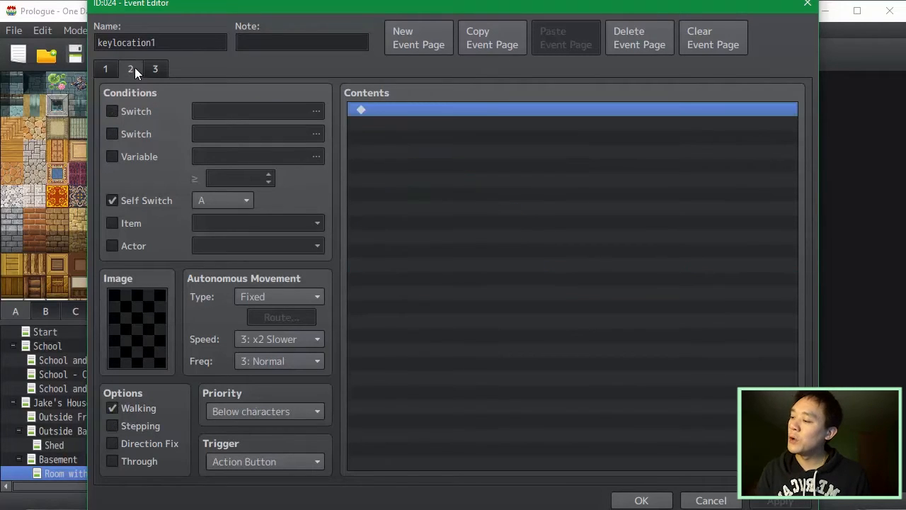
click(116, 72)
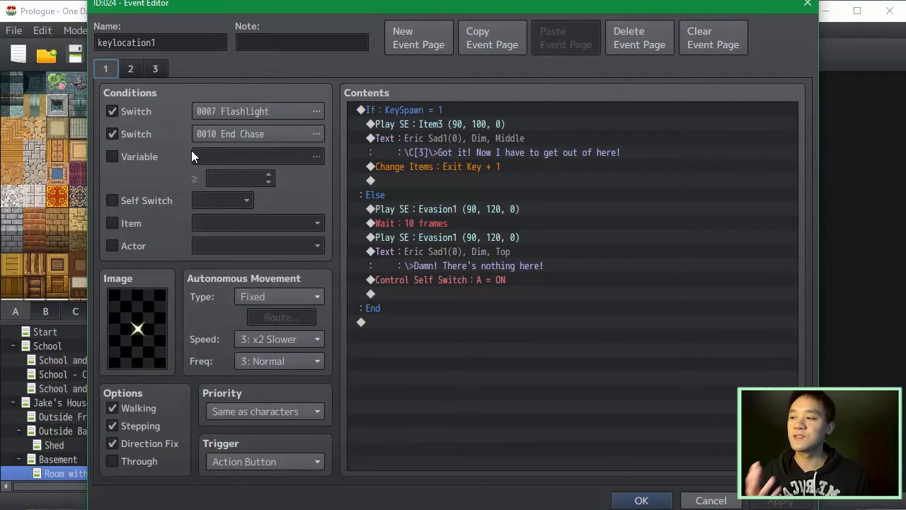
click(482, 285)
click(469, 289)
click(137, 67)
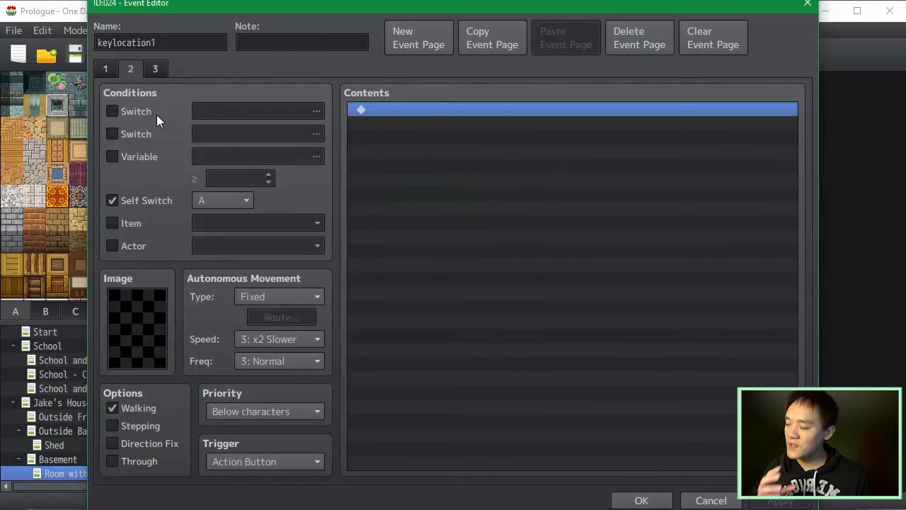
click(114, 67)
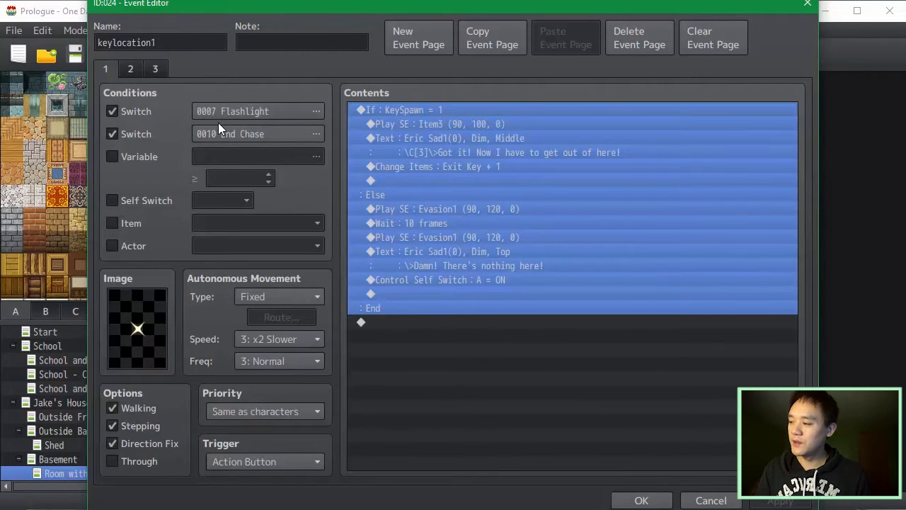
click(131, 68)
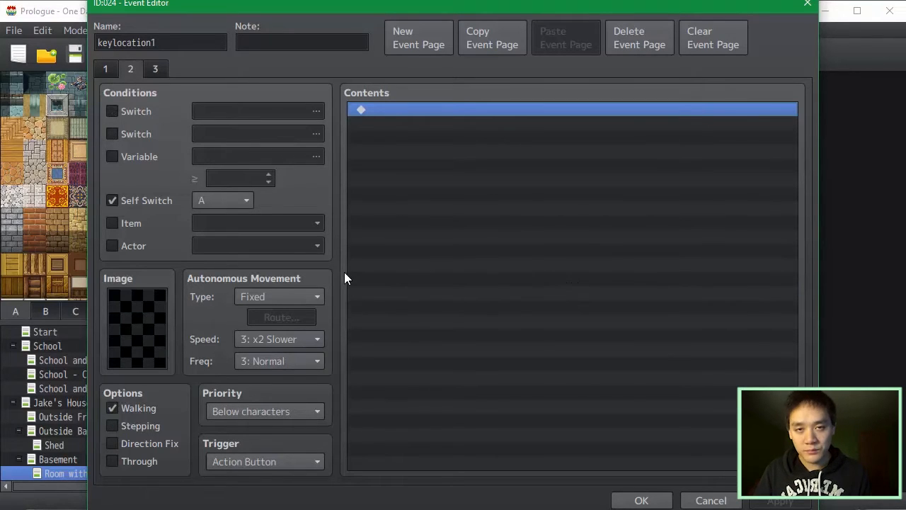
click(155, 70)
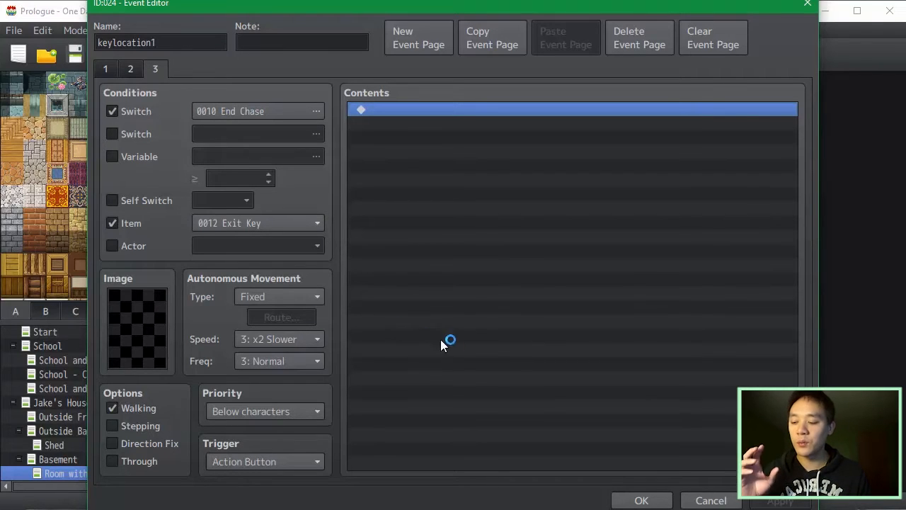
click(660, 500)
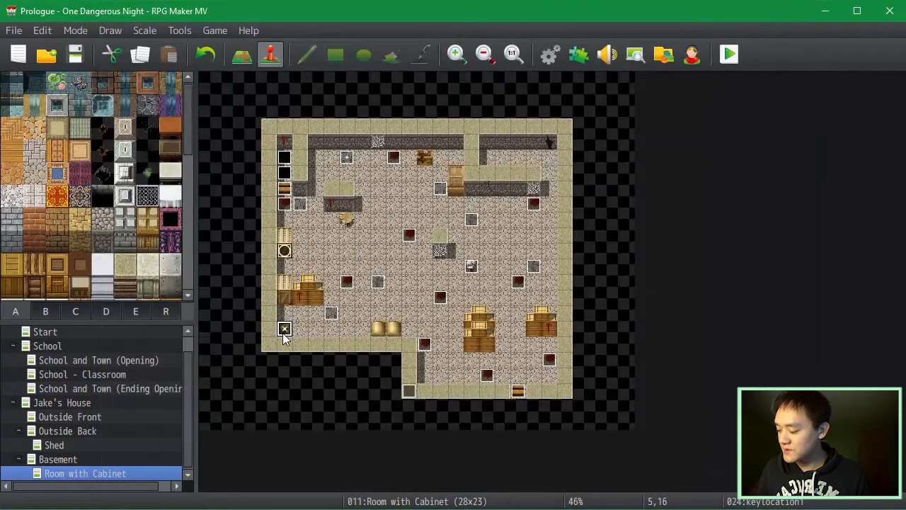
Paste a copy of the keylocation1 event onto the stool at tile 9,9.
click(347, 220)
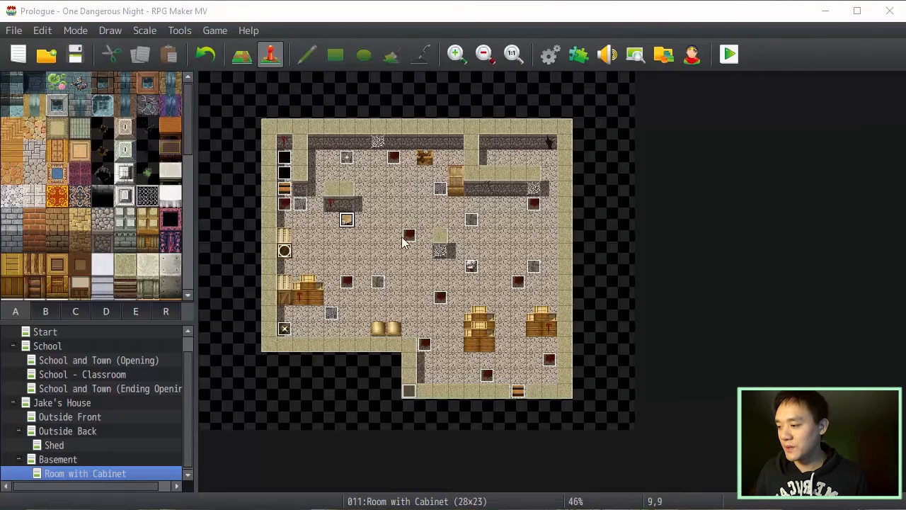
click(346, 222)
key(ctrl+v)
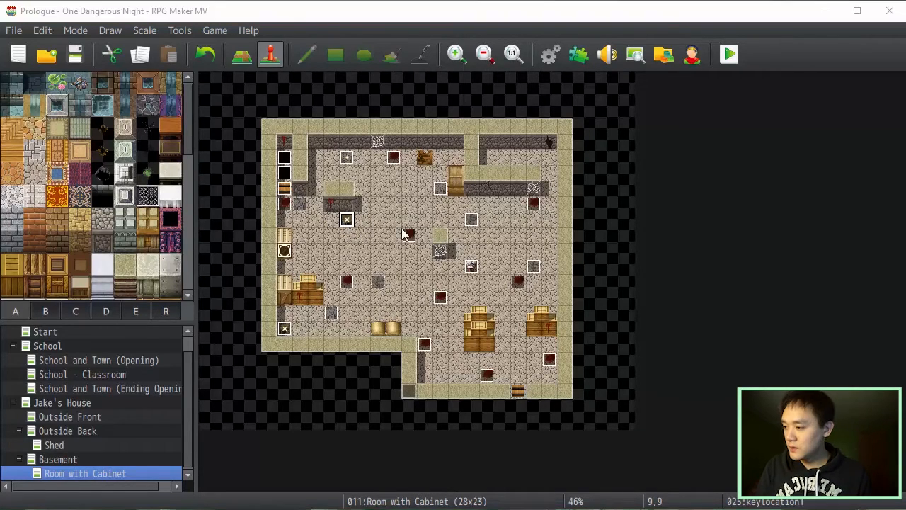
Rename the copied event at tile 9,9 to keylocation2 and set its conditional branch to KeySpawn = 2.
double_click(346, 219)
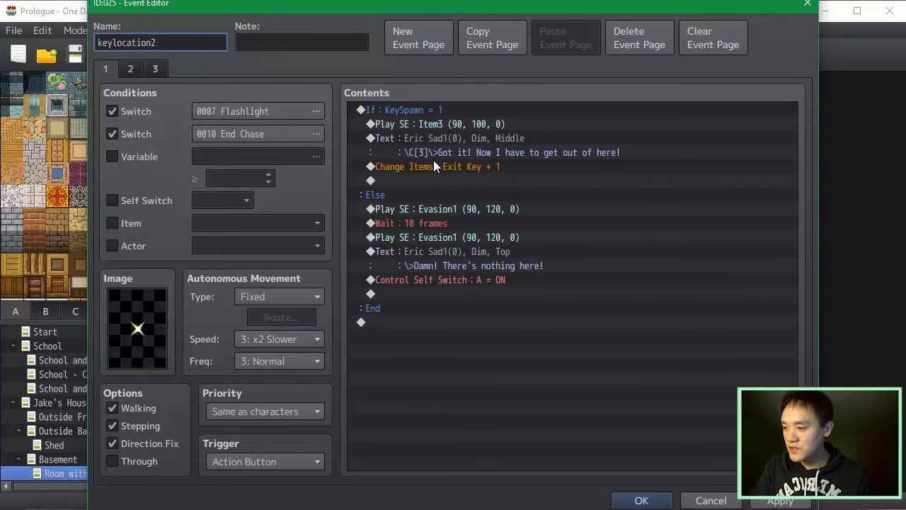
double_click(503, 112)
click(582, 239)
key(BackSpace)
click(634, 404)
click(650, 500)
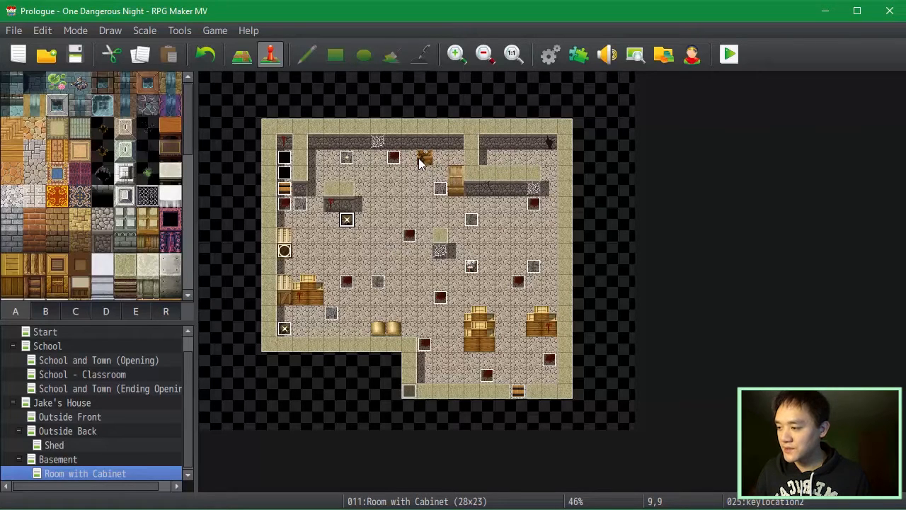
Paste a copy of the keylocation2 event onto the cracked wall at tile 11,4 and open it for editing.
click(425, 160)
click(377, 142)
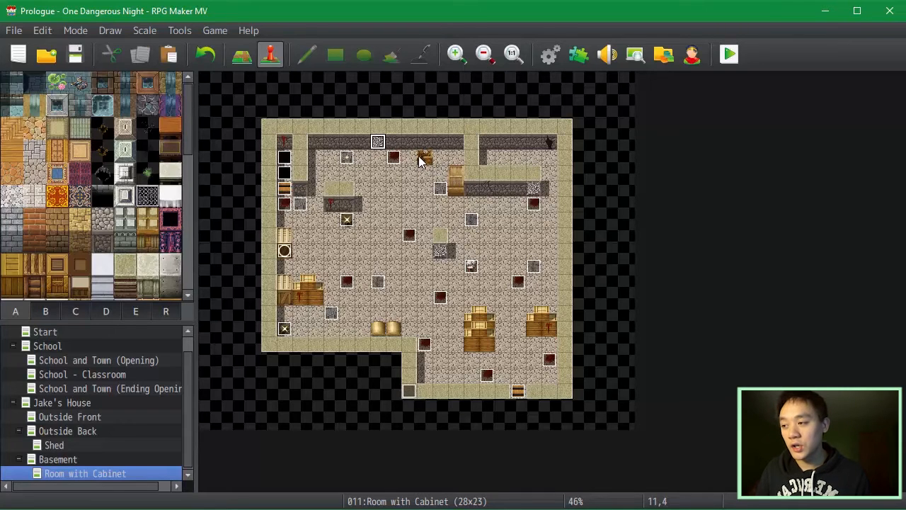
key(ctrl+v)
double_click(378, 142)
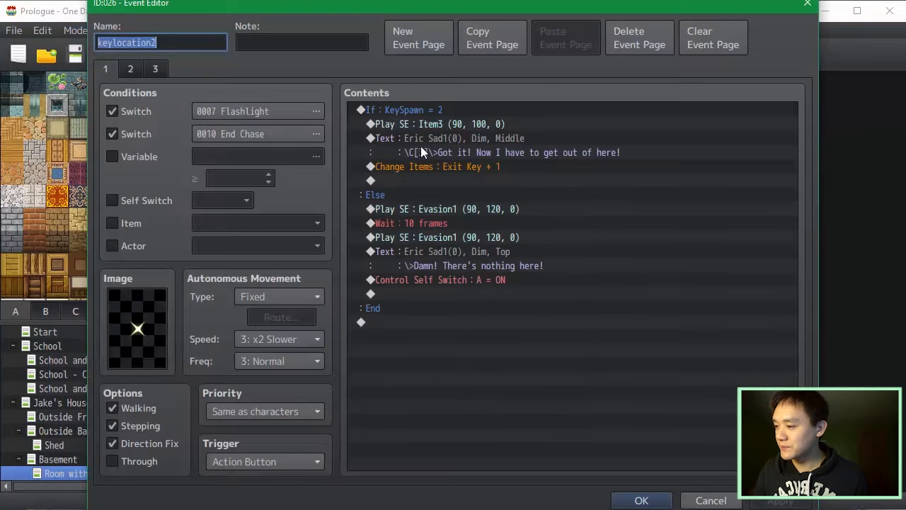
Set the conditional branch of the copy at tile 11,4 to KeySpawn = 3 and rename the event keylocation3.
double_click(432, 108)
double_click(605, 241)
text(3)
click(634, 405)
click(165, 43)
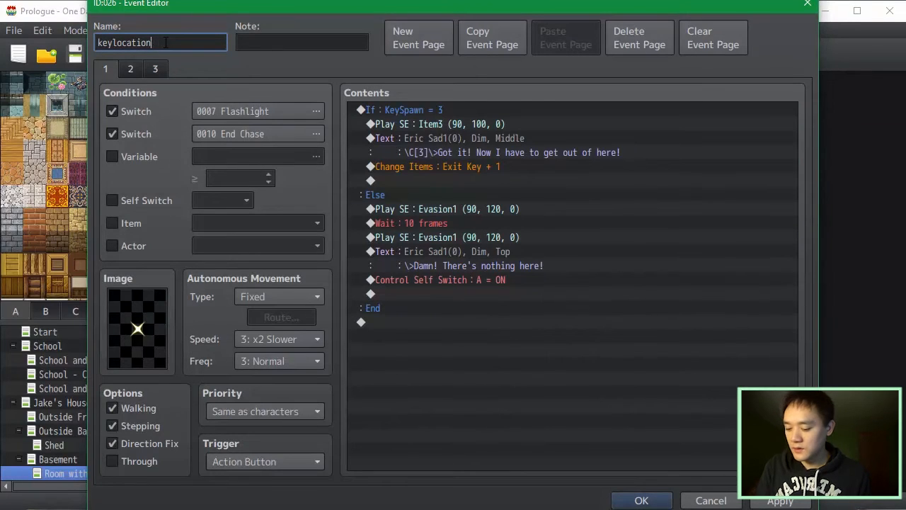
click(667, 500)
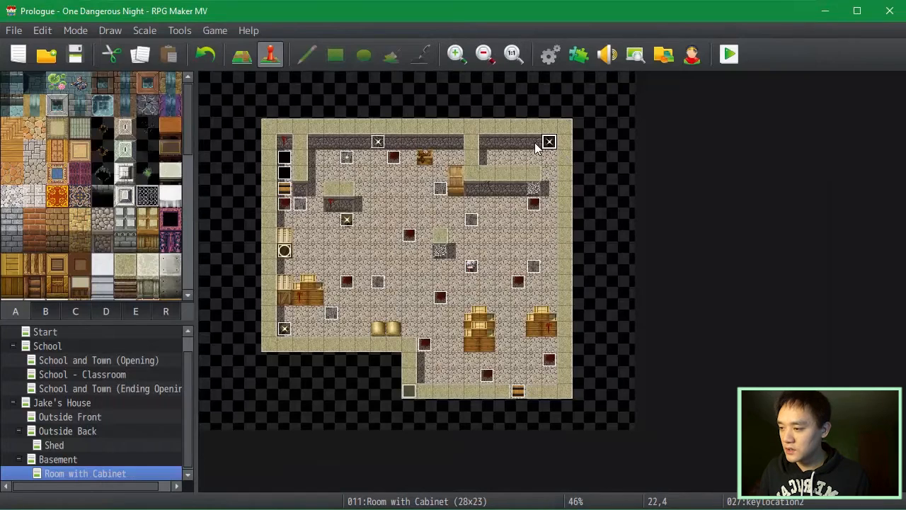
Rename the copied event at tile 22,4 to keylocation4 and set its conditional branch to KeySpawn = 4.
double_click(536, 147)
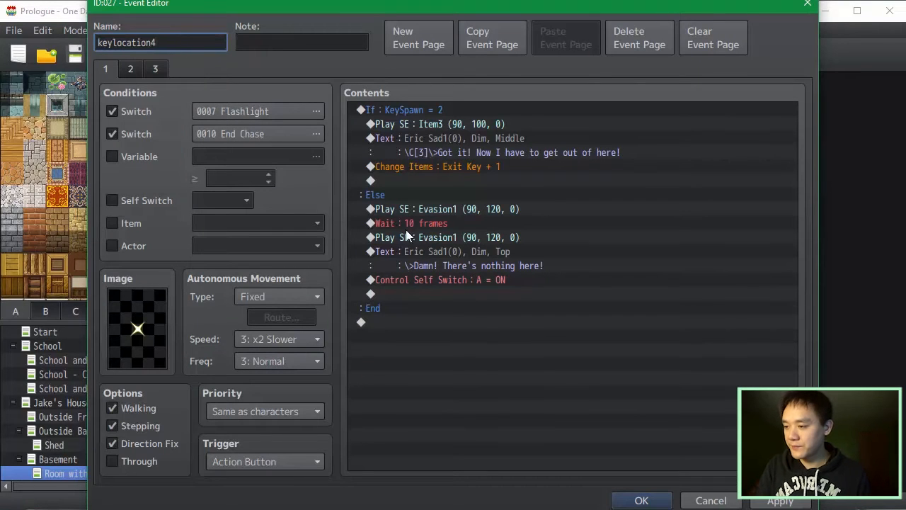
double_click(534, 112)
double_click(597, 239)
text(4)
click(638, 405)
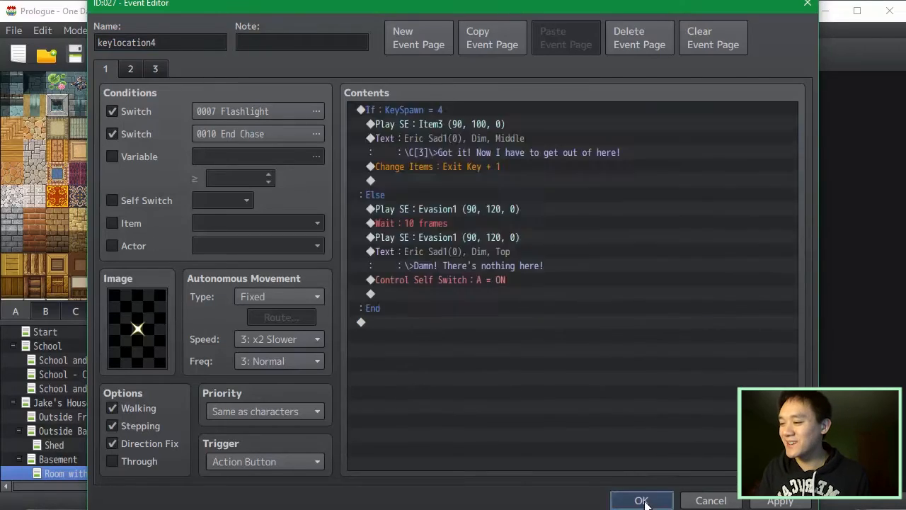
click(641, 500)
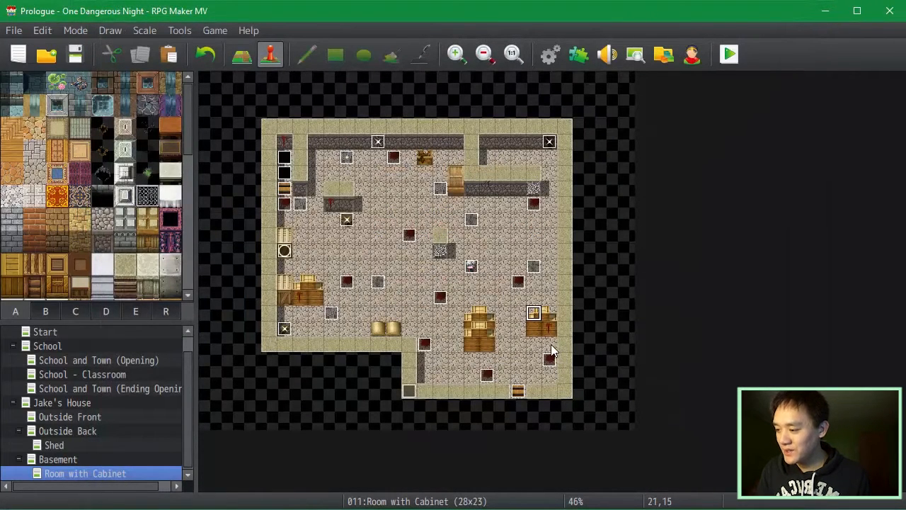
Place another copy of the event at tile 14,5, named keylocation5, with its conditional branch set to KeySpawn = 5.
click(429, 164)
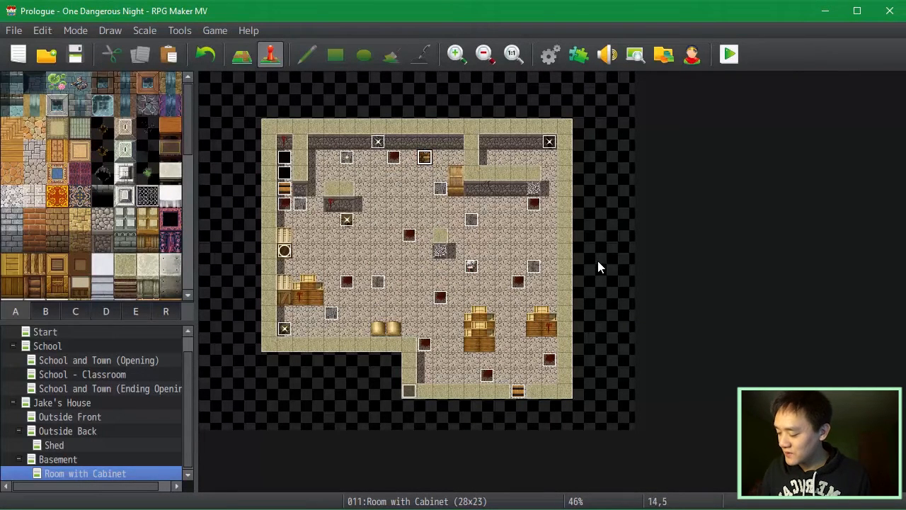
double_click(468, 193)
click(200, 43)
key(BackSpace)
text(5)
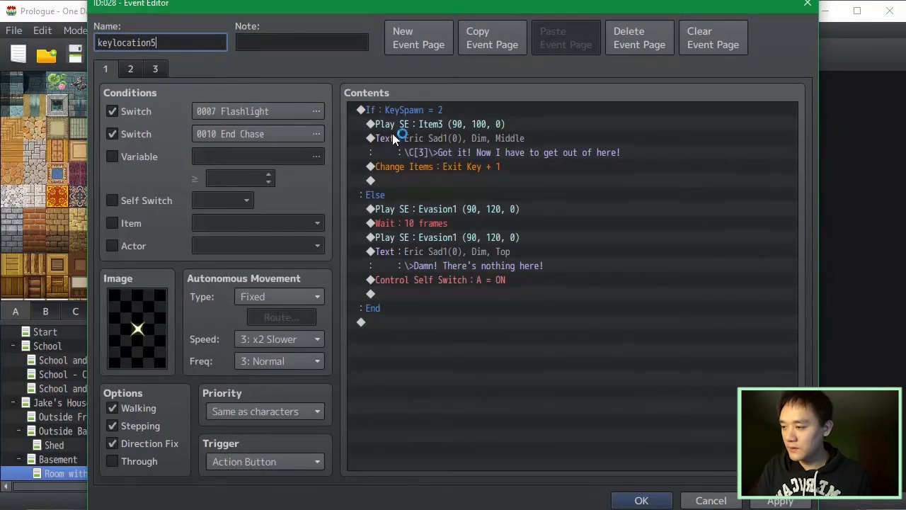
double_click(439, 112)
text(5)
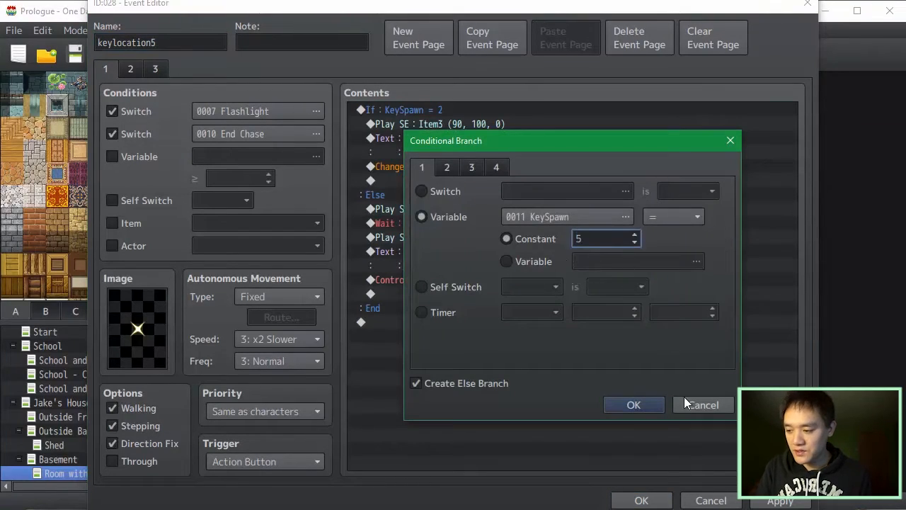
click(634, 405)
click(641, 500)
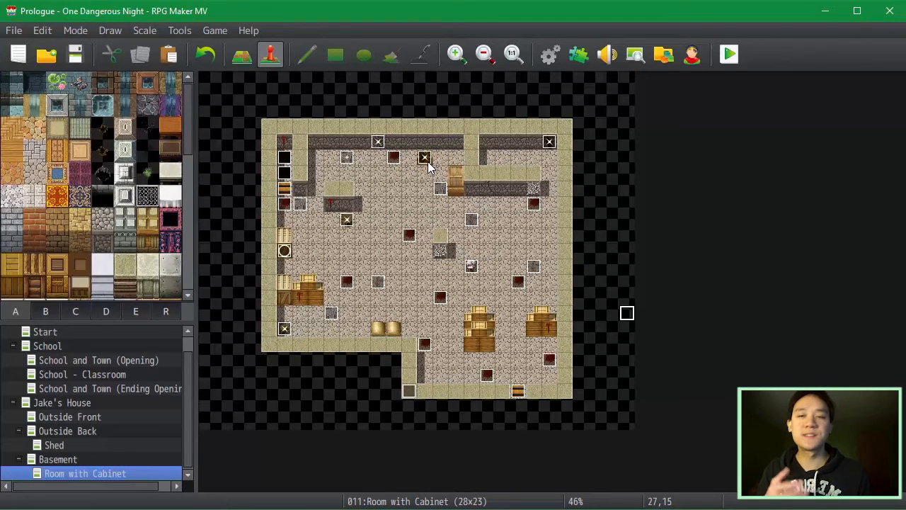
Copy keylocation5 onto the wooden cabinet and turn it into a decoy by keeping only the Else commands and deleting the KeySpawn branch.
click(430, 164)
double_click(458, 186)
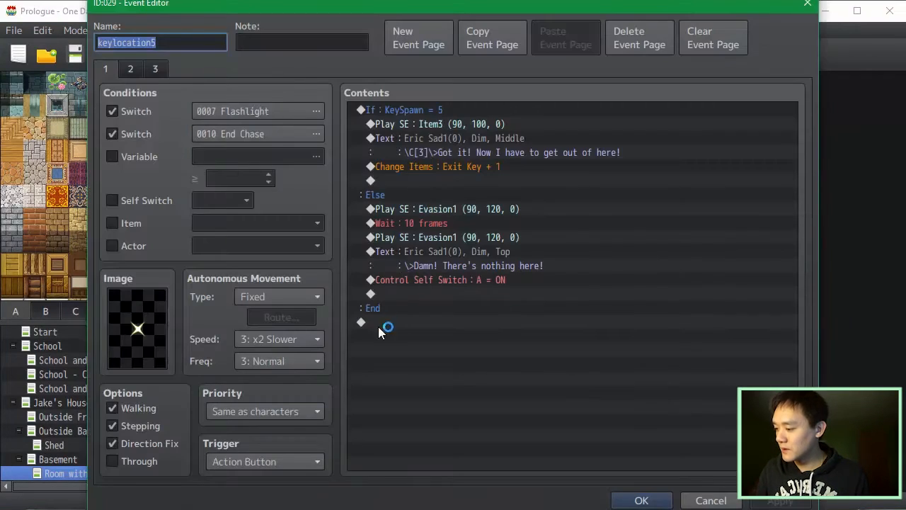
click(468, 206)
shift+click(490, 320)
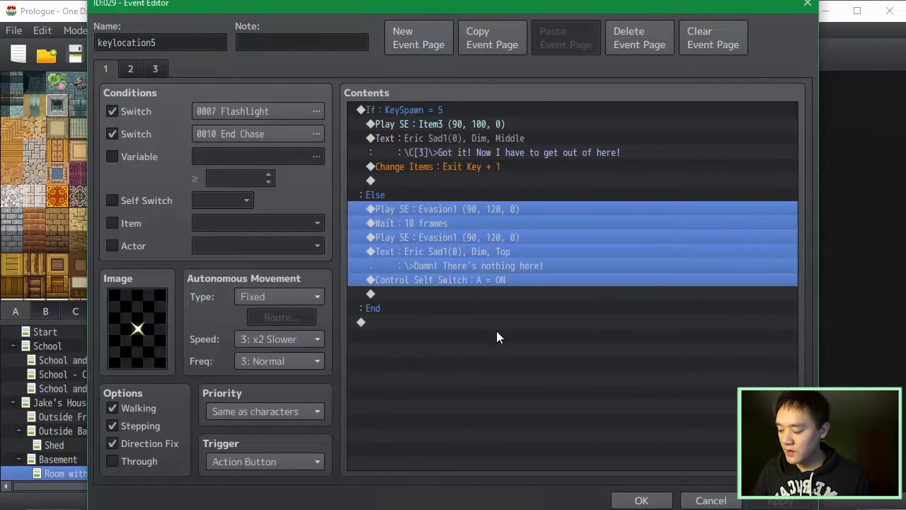
key(Delete)
click(465, 109)
key(ctrl+v)
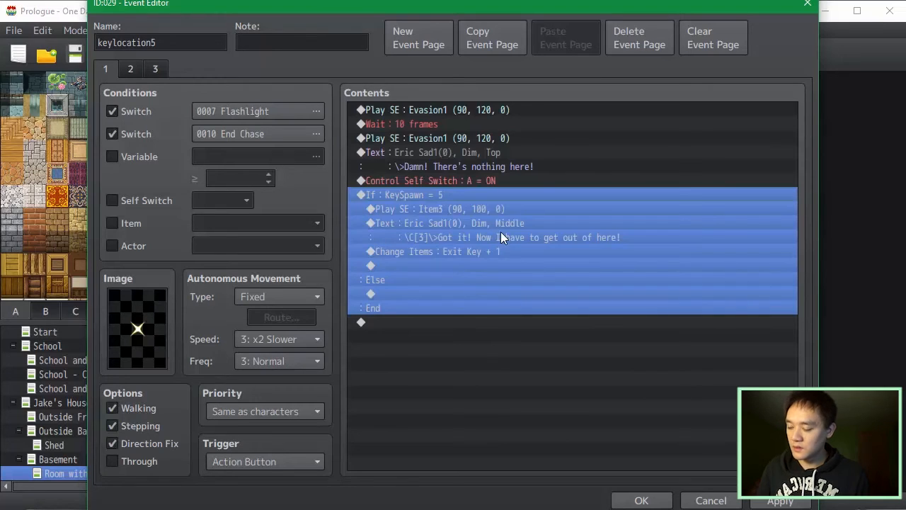
key(Delete)
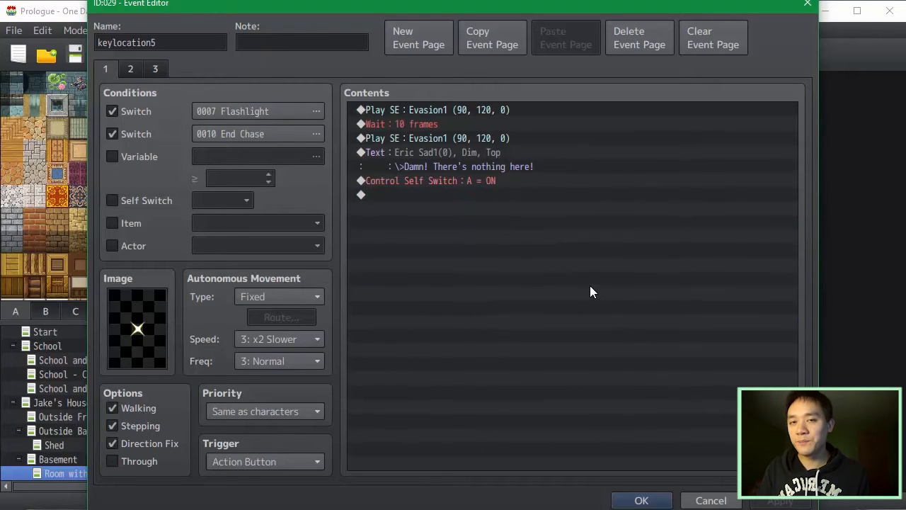
Check the conditions on the decoy event's second and third pages and save the event.
click(592, 291)
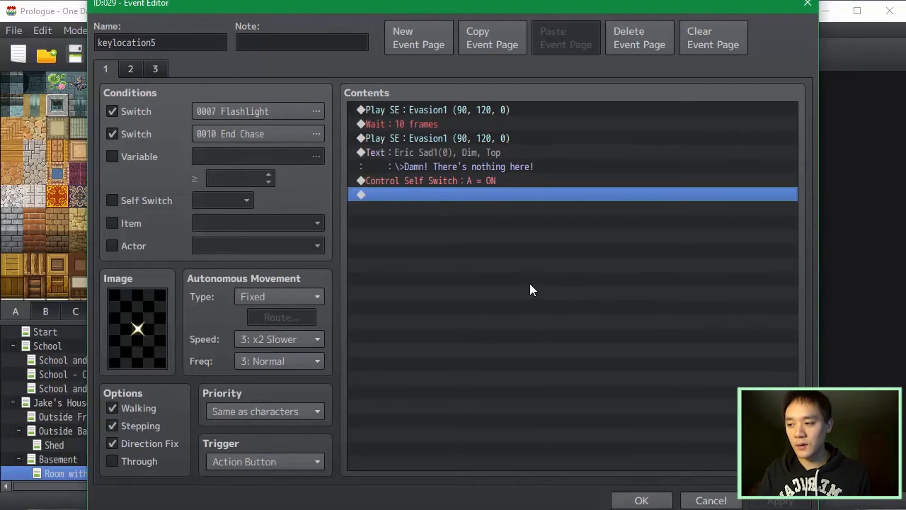
click(132, 70)
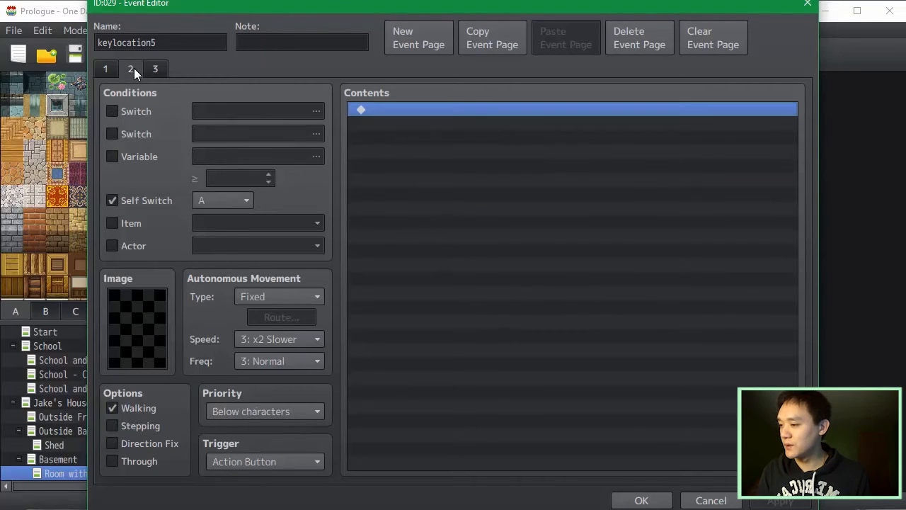
click(165, 69)
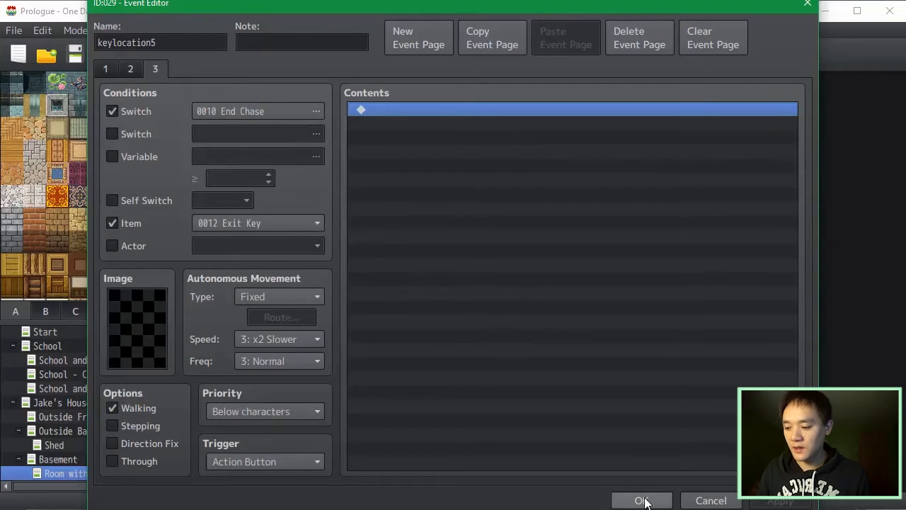
click(644, 500)
Paste copies of the decoy event onto the pillar at tile 15,11 and the wooden furniture in the room's lower right.
key(ctrl+c)
click(440, 251)
key(ctrl+v)
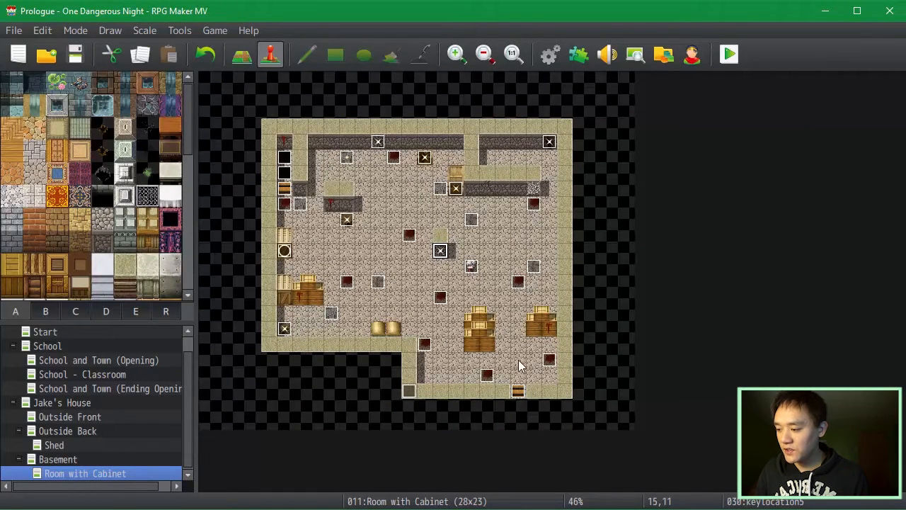
click(471, 345)
key(ctrl+v)
click(533, 377)
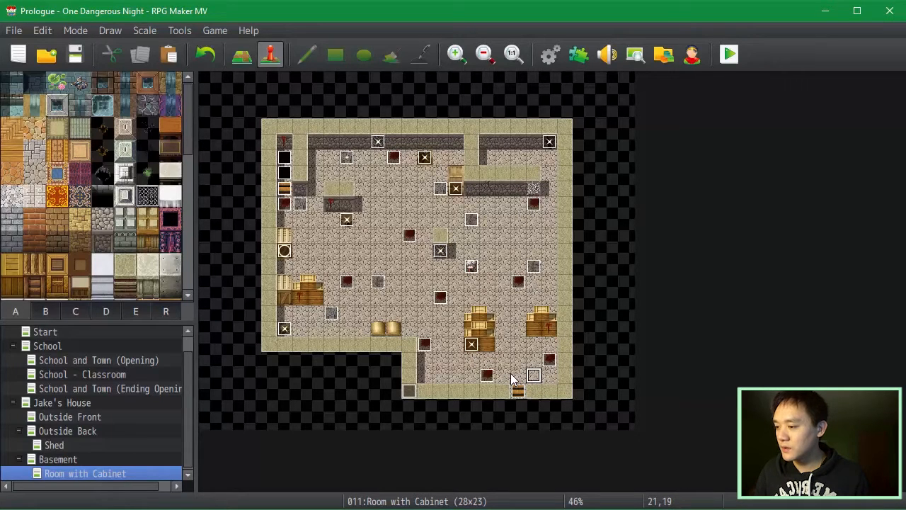
Rename the decoy on the wooden cabinet to keylocation6 and the decoy at tile 15,11 to keylocation7.
click(455, 188)
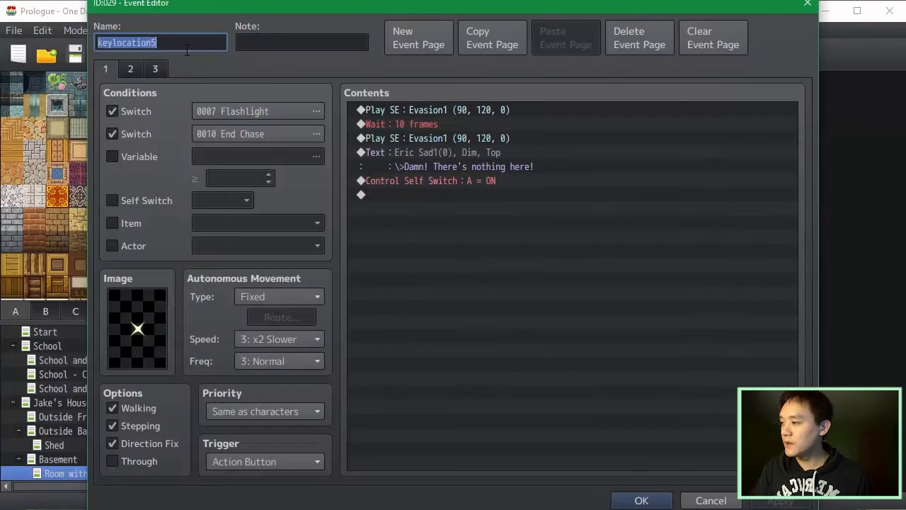
click(186, 43)
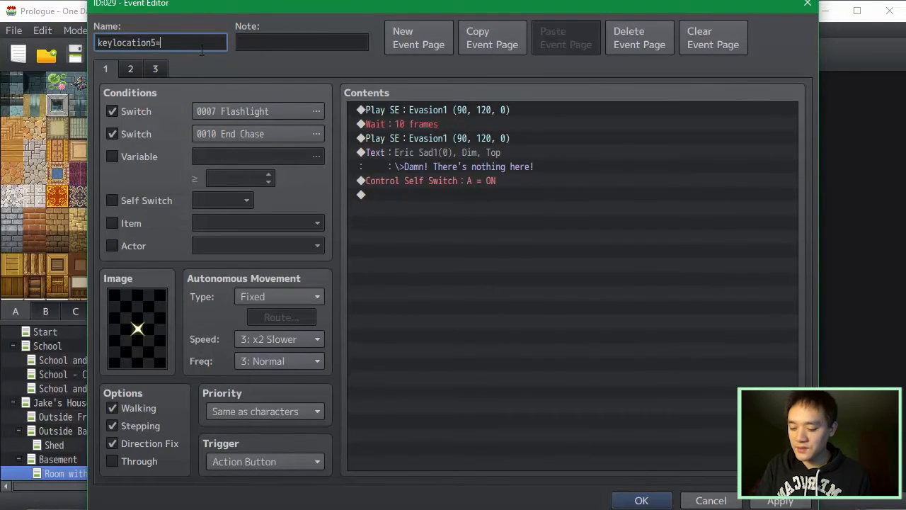
text(=6)
click(640, 496)
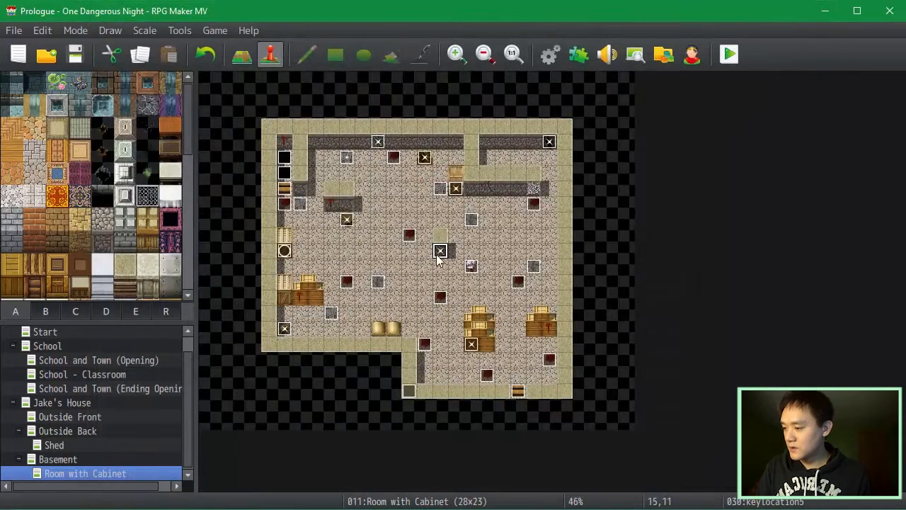
key(Return)
click(209, 44)
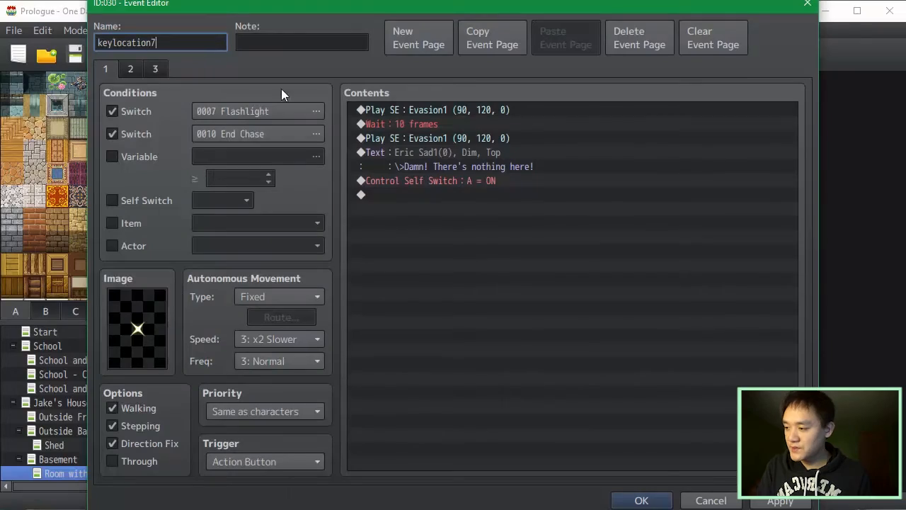
click(662, 500)
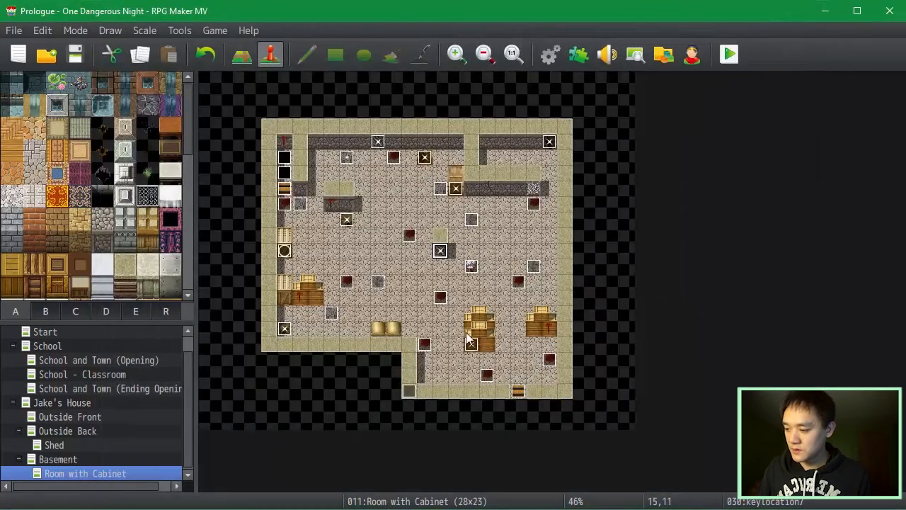
Change the number in the name of the decoy event on the lower-right wooden furniture.
key(Return)
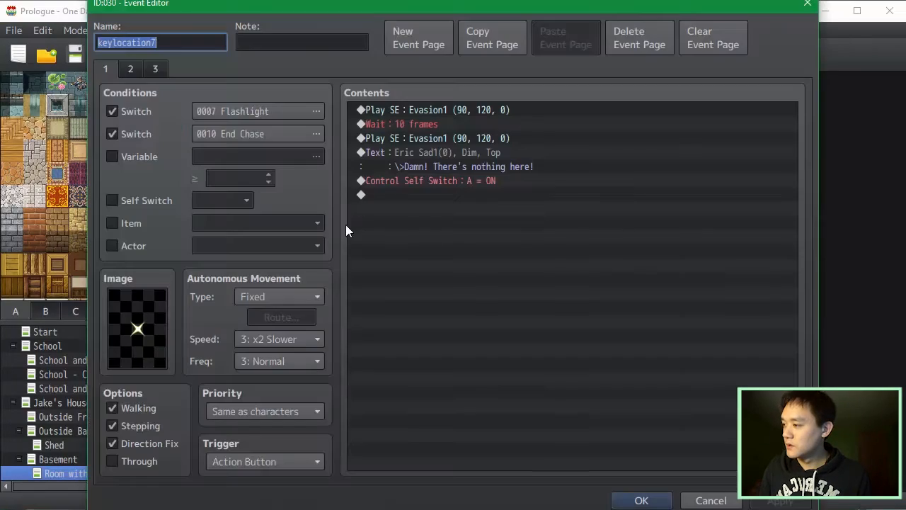
click(666, 504)
double_click(476, 338)
click(188, 47)
key(BackSpace)
text(6)
click(642, 500)
click(502, 312)
key(ctrl+v)
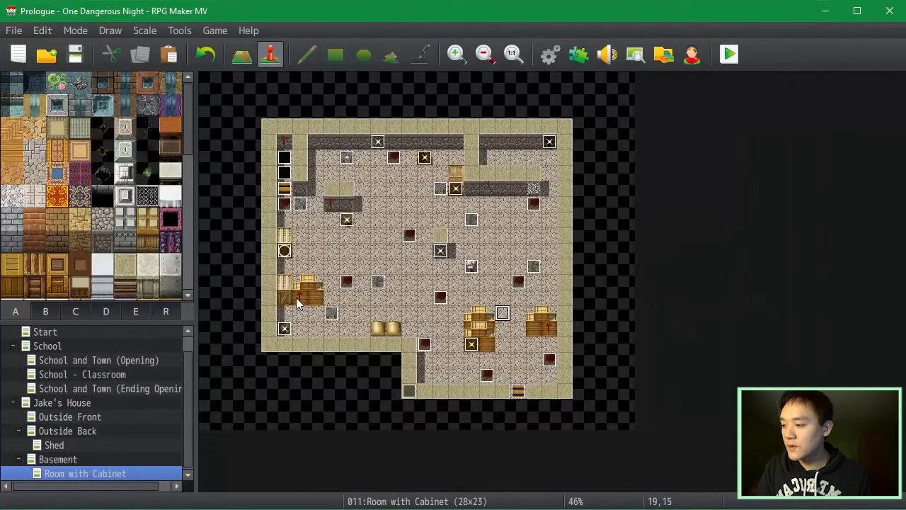
click(381, 223)
key(ctrl+v)
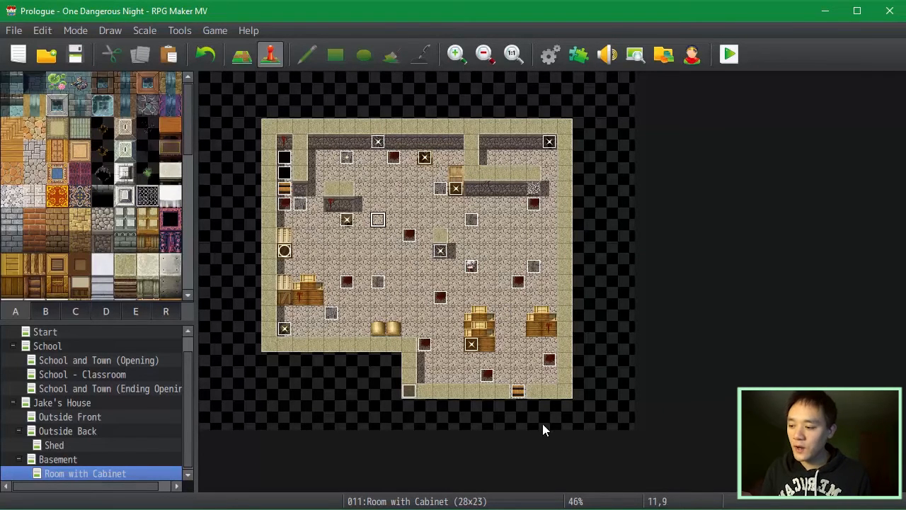
Examine the second page of the exit door event, comparing the Exit Key and Flashlight branches with their Else texts.
click(515, 391)
double_click(515, 391)
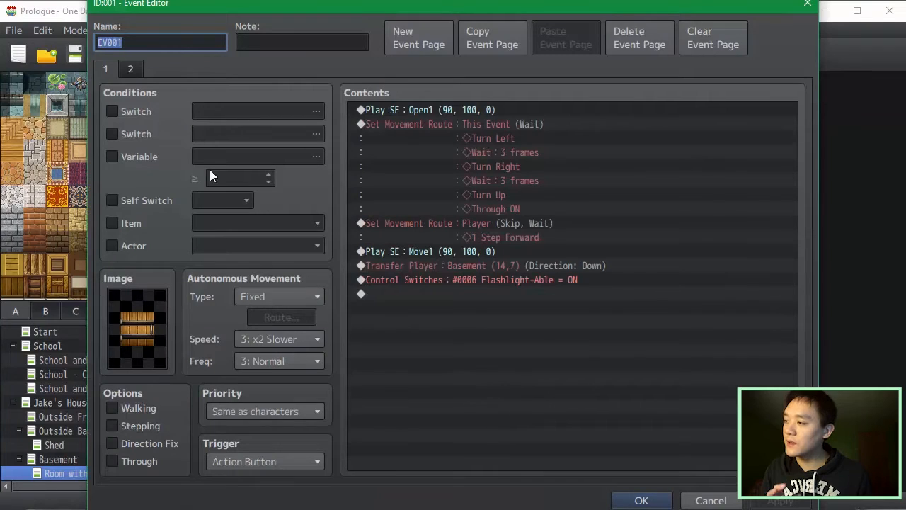
click(134, 69)
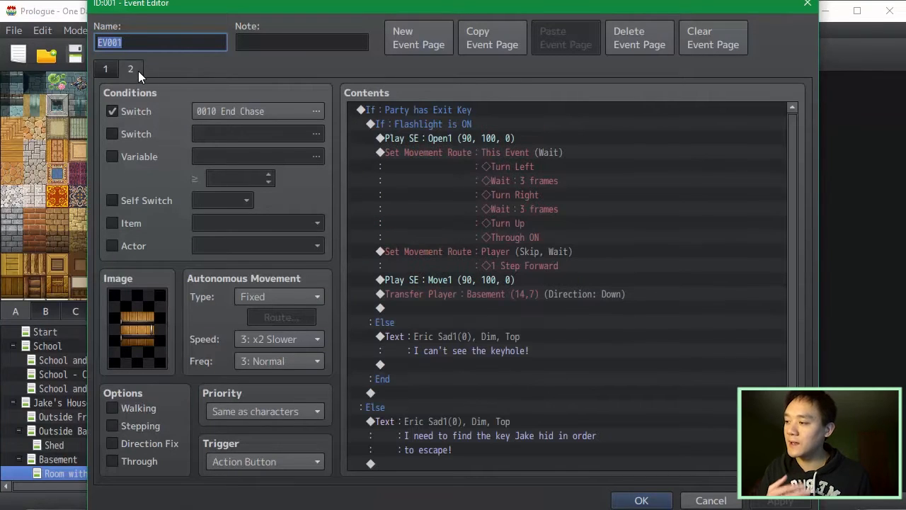
click(609, 186)
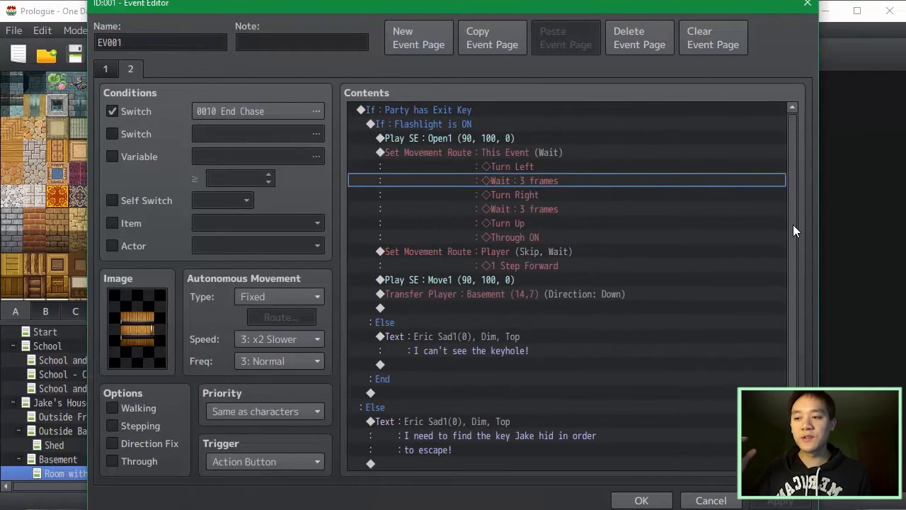
click(414, 113)
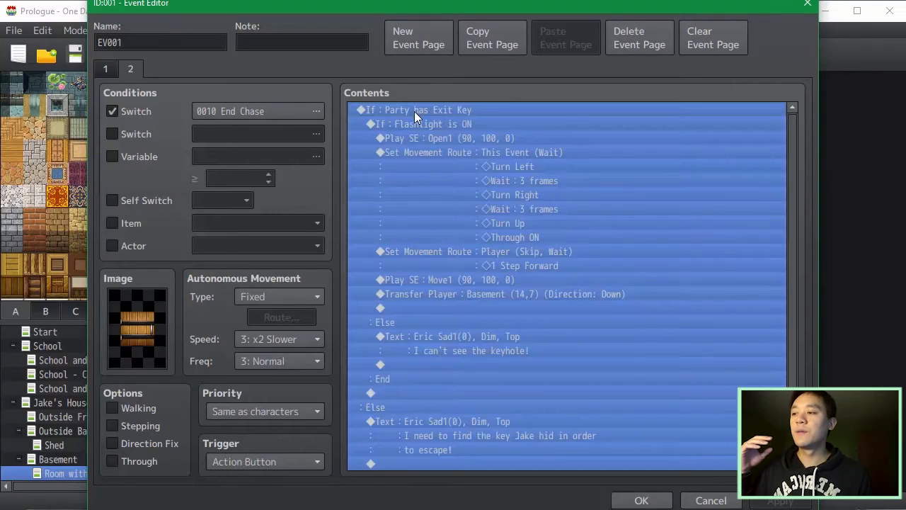
click(456, 124)
click(463, 149)
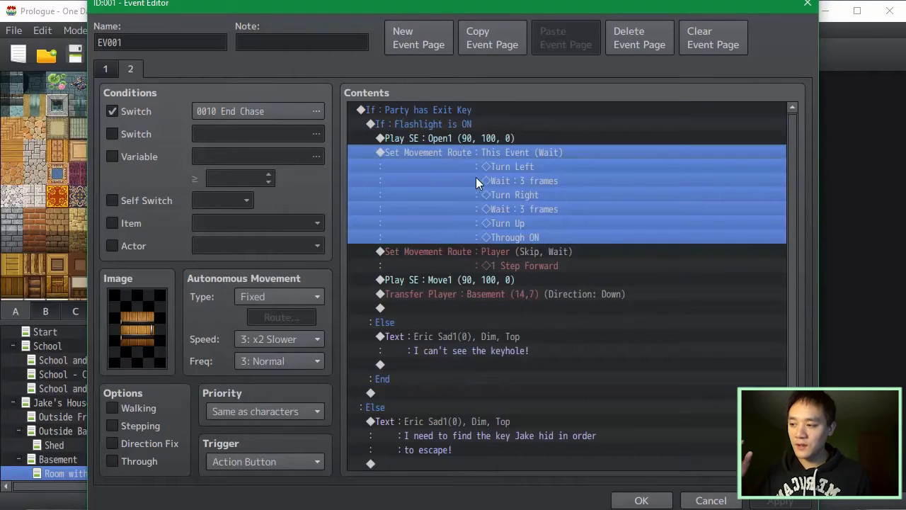
click(508, 124)
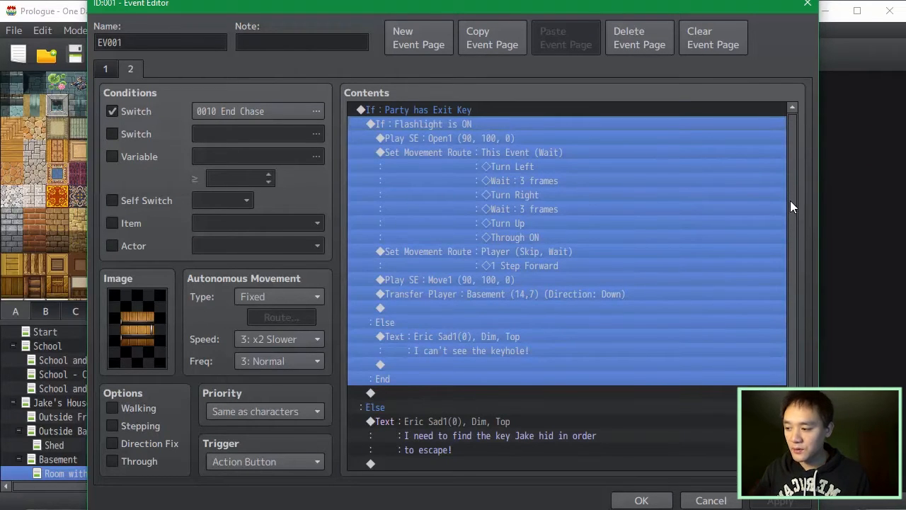
click(592, 340)
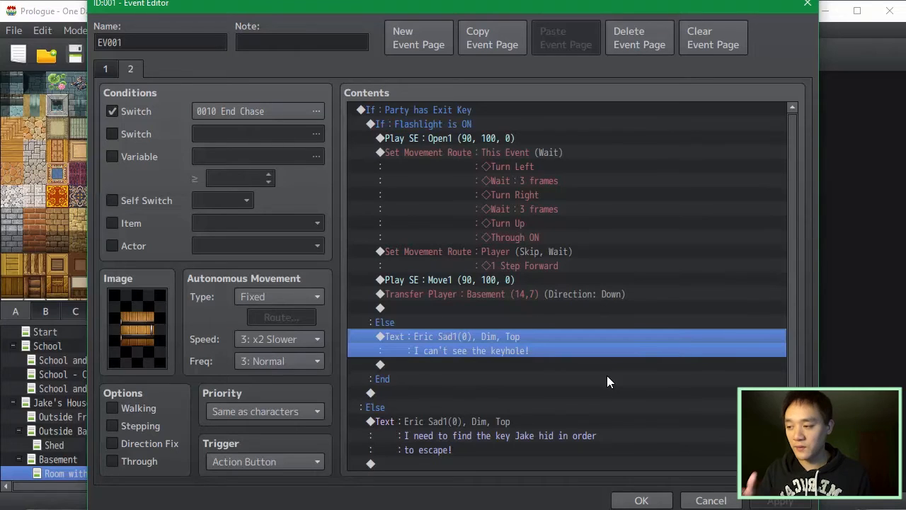
Review the exit door event's full Exit Key branch, its missing-key and missing-light texts and the player's movement route, and close the event.
click(597, 368)
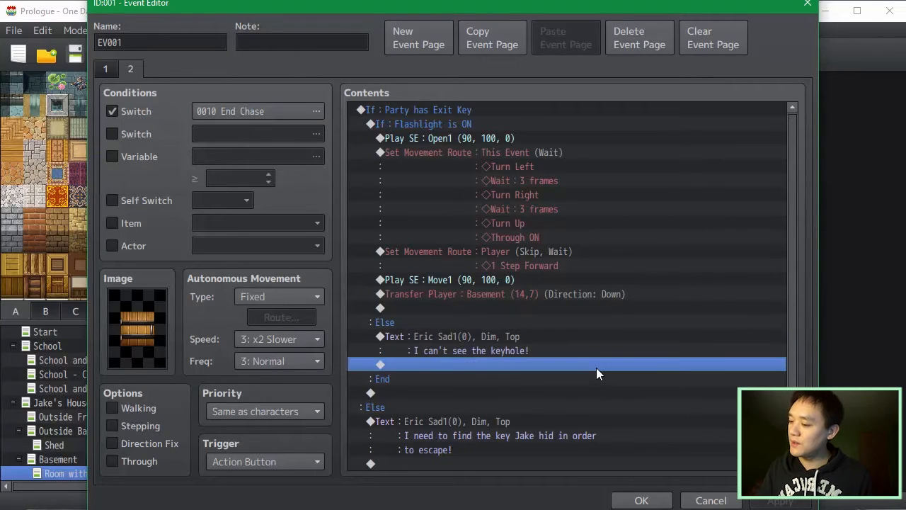
click(420, 112)
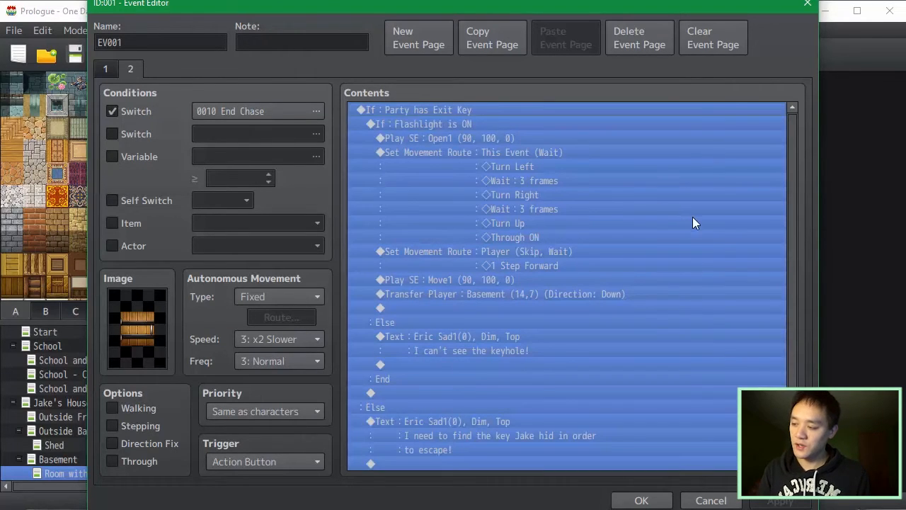
scroll(788, 262, down, 1)
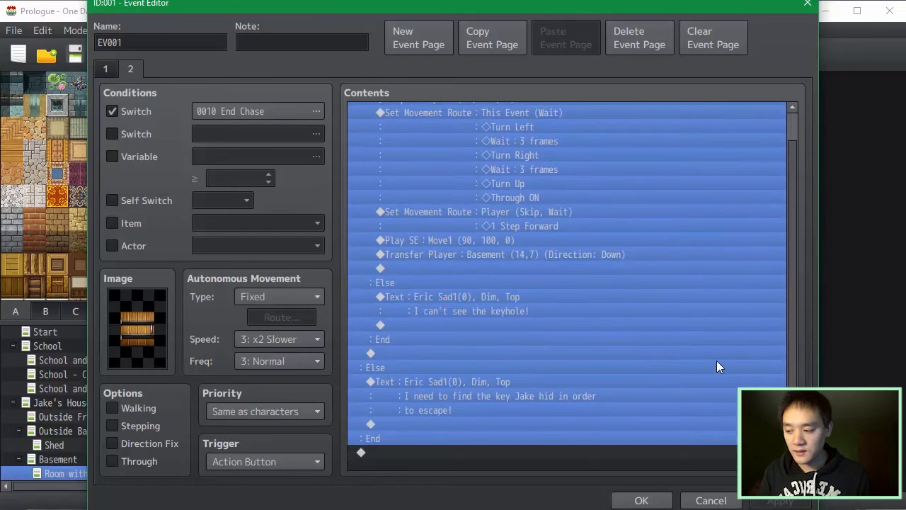
click(633, 410)
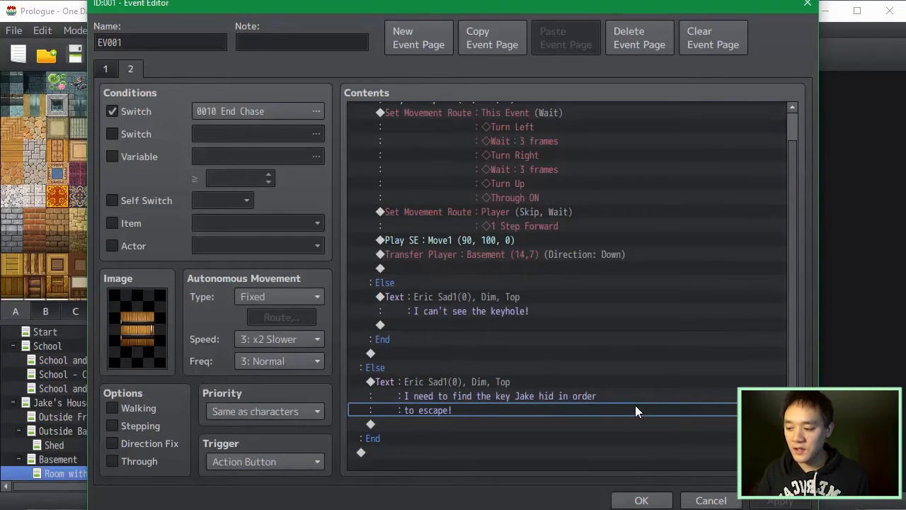
scroll(556, 363, up, 1)
click(551, 344)
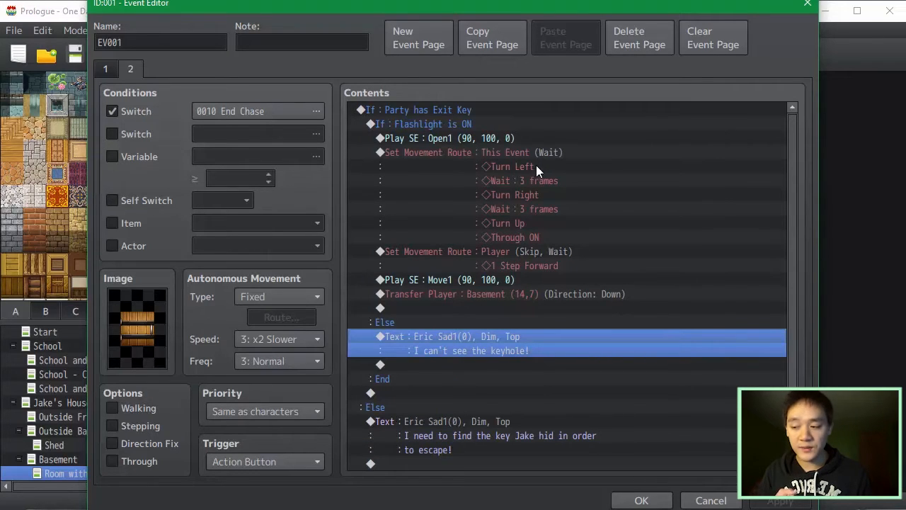
click(536, 166)
click(626, 253)
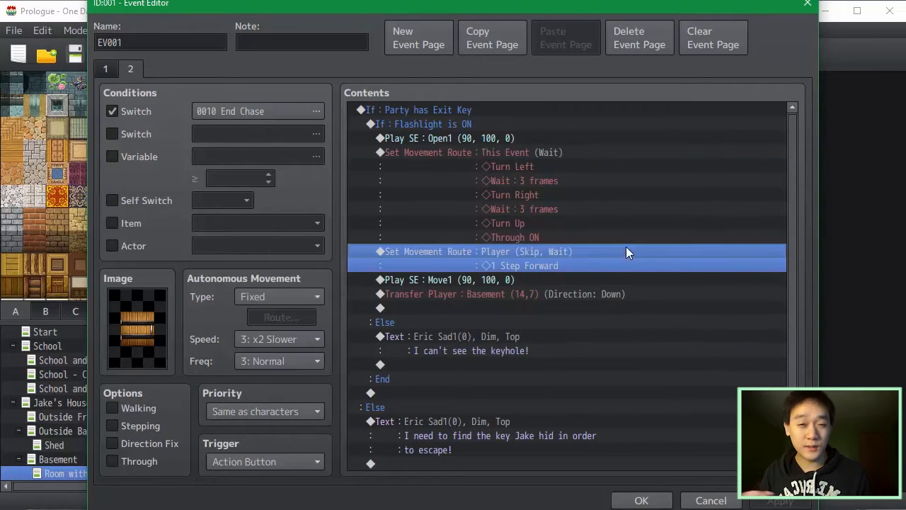
click(642, 500)
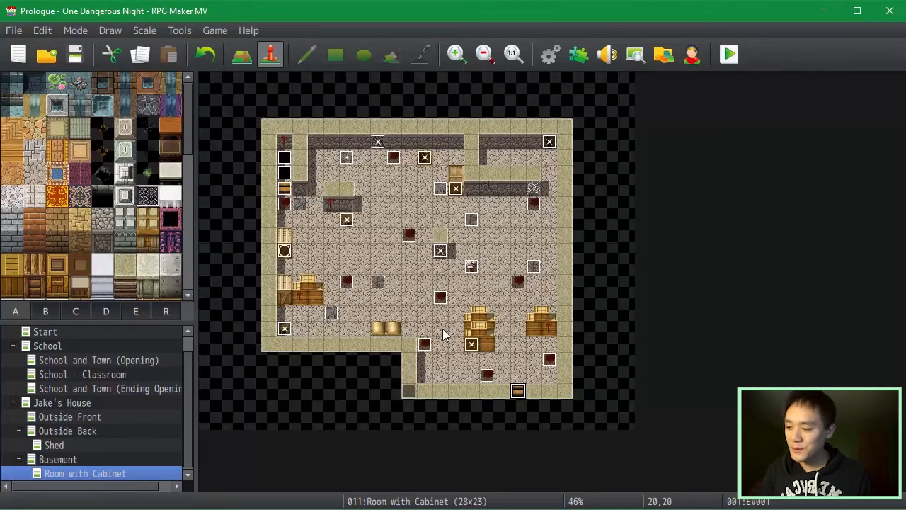
Examine the Jake event's capture sequence from switching Flashlight-Able off through the tint, sounds and waits to Game Over.
click(405, 343)
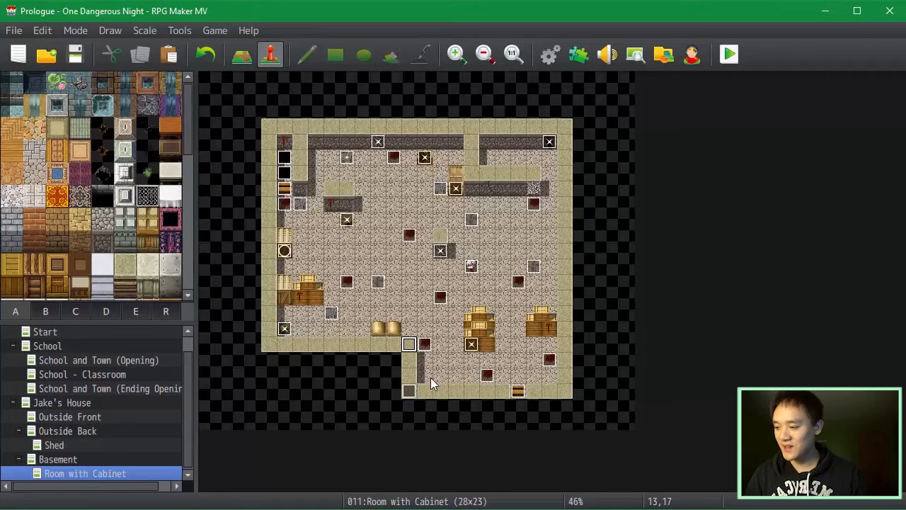
double_click(473, 266)
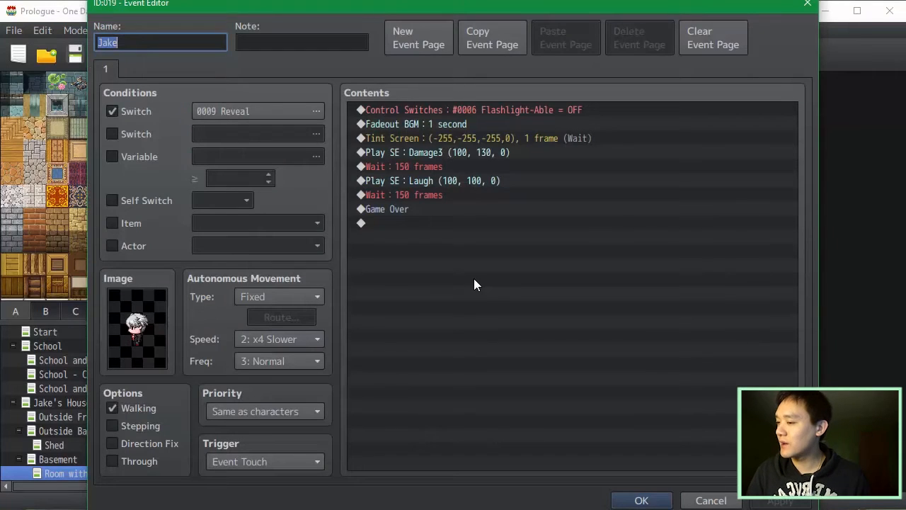
click(499, 248)
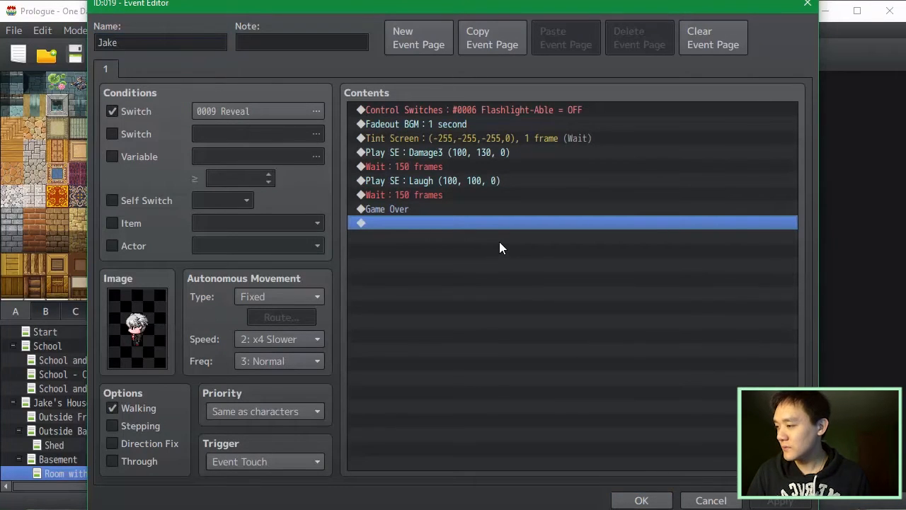
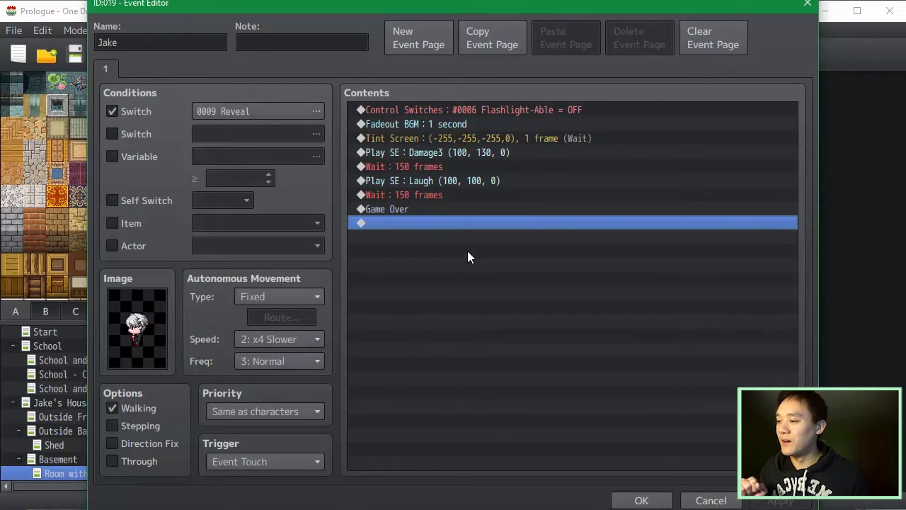
click(508, 124)
click(537, 137)
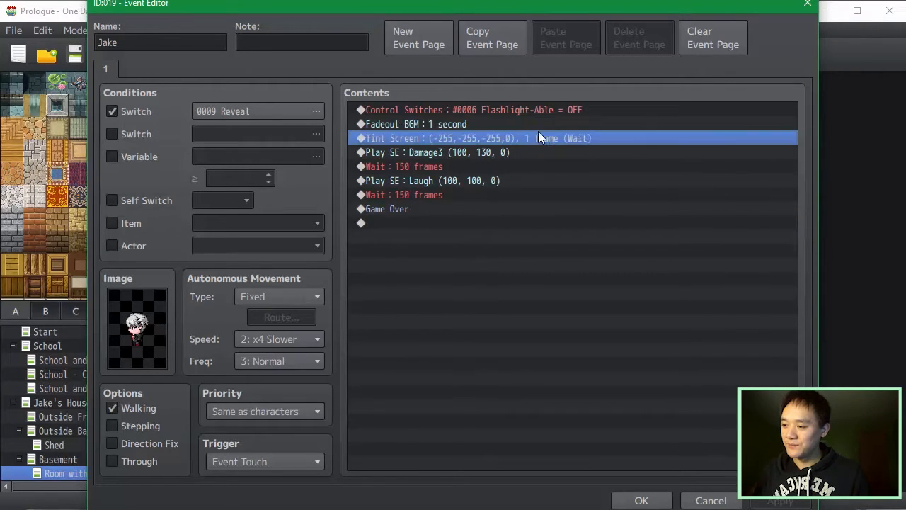
click(537, 155)
click(529, 178)
click(532, 197)
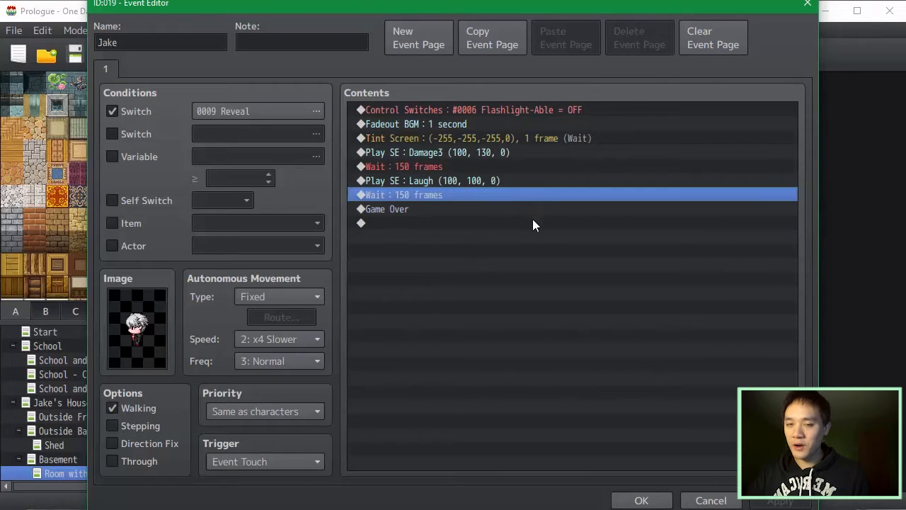
click(533, 222)
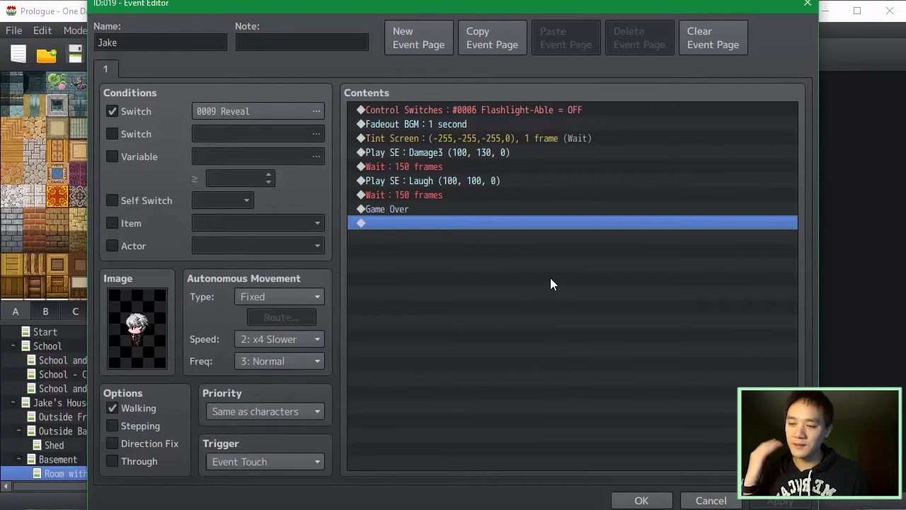
click(574, 114)
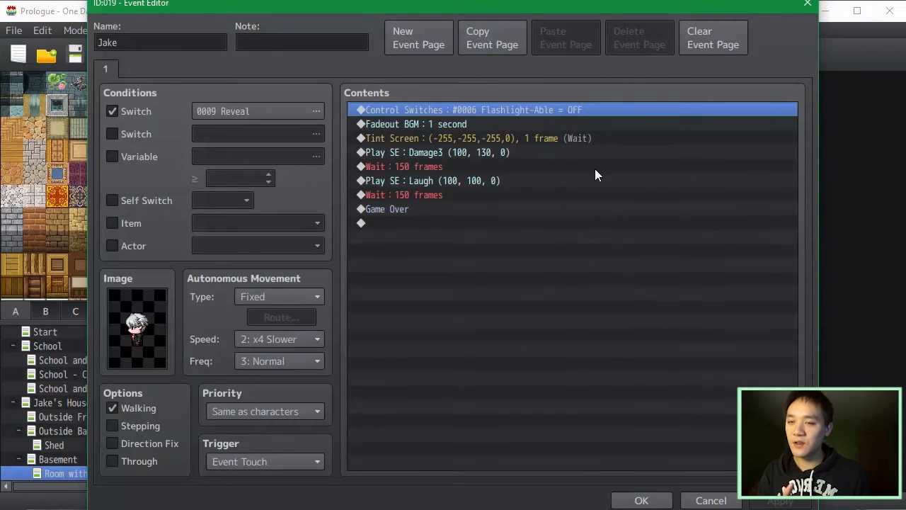
click(606, 209)
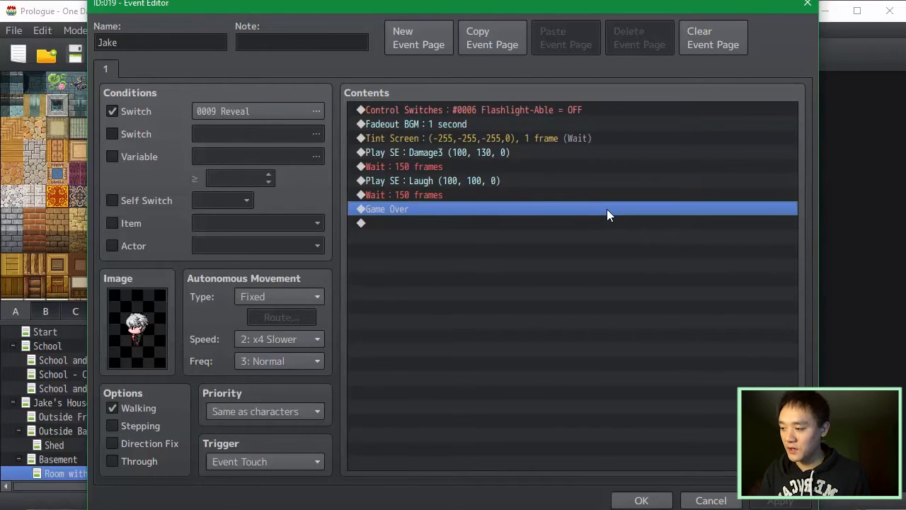
key(Down)
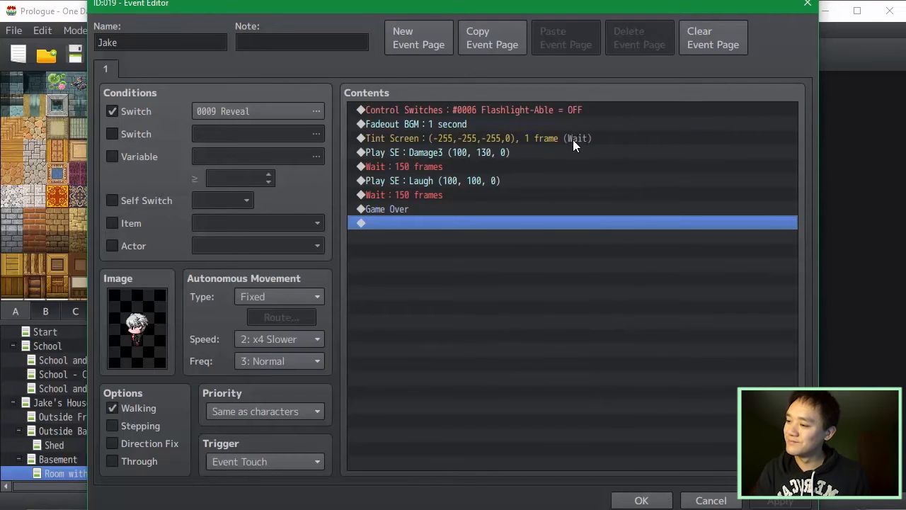
click(641, 500)
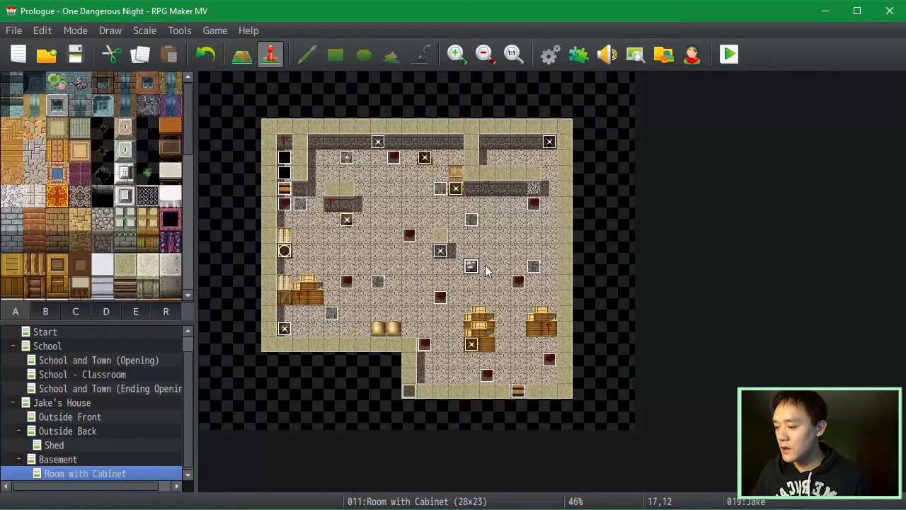
Review the Flashlight common event in the database and return to the map.
click(533, 238)
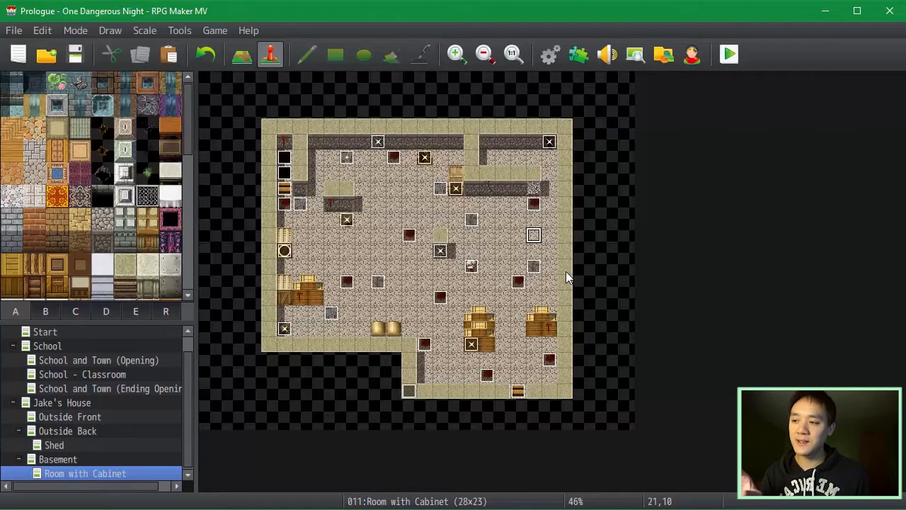
click(549, 51)
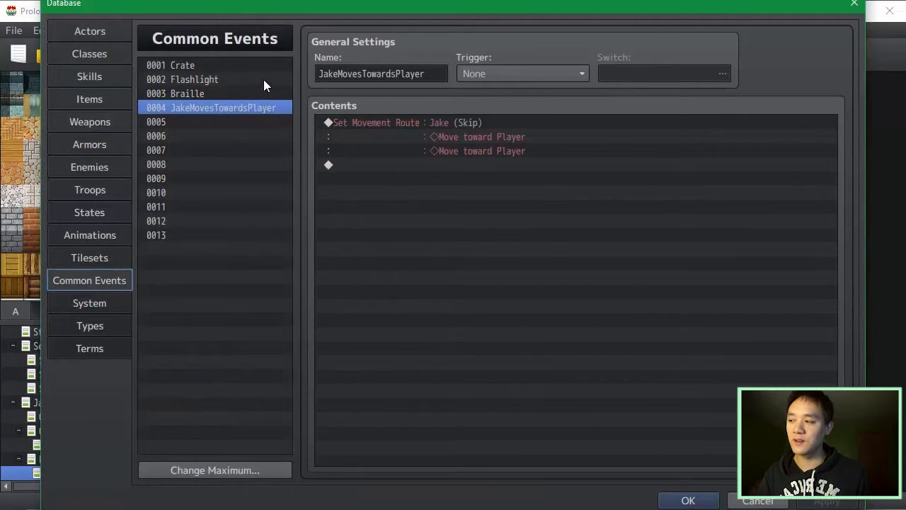
click(263, 80)
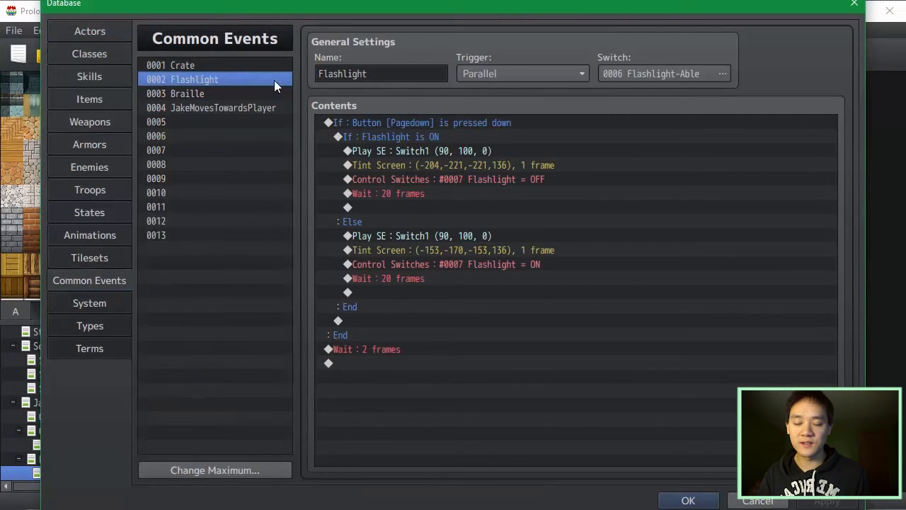
click(248, 121)
click(688, 500)
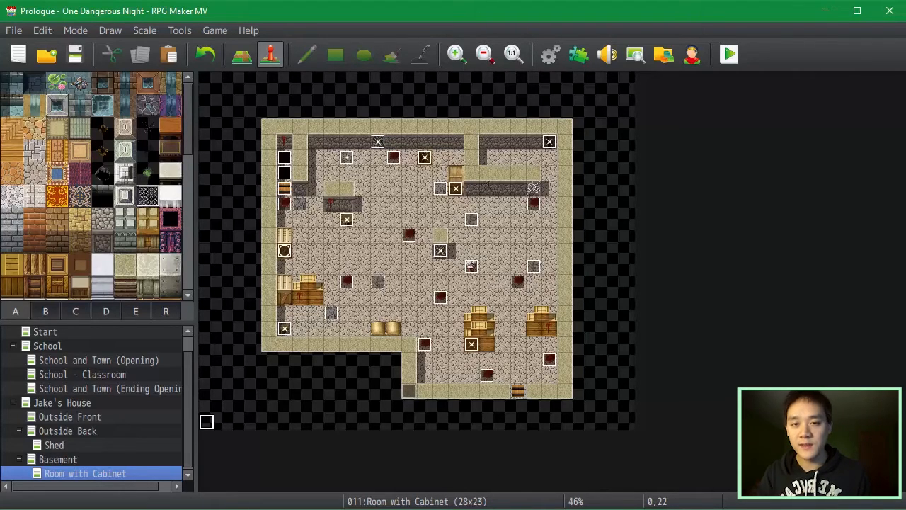
Examine the Start event's opening scene on its first page and its second page conditioned on self switch A.
click(376, 391)
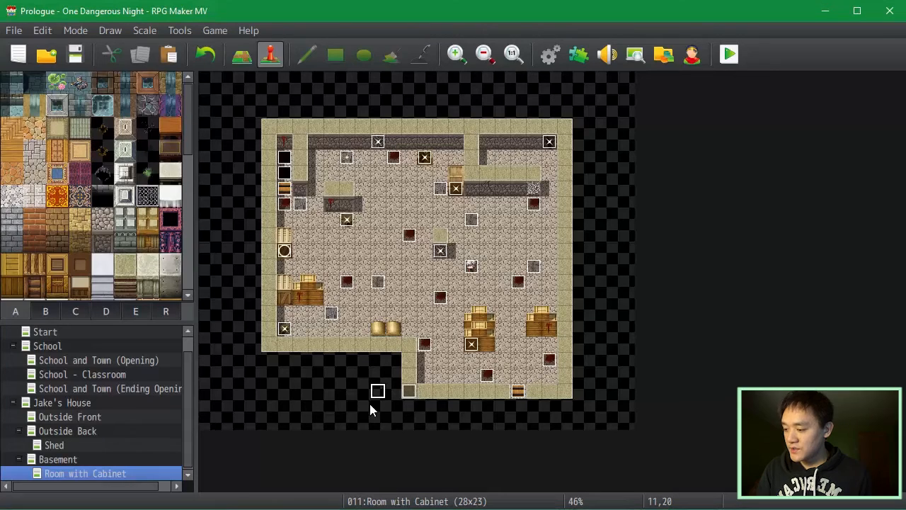
click(406, 393)
double_click(407, 393)
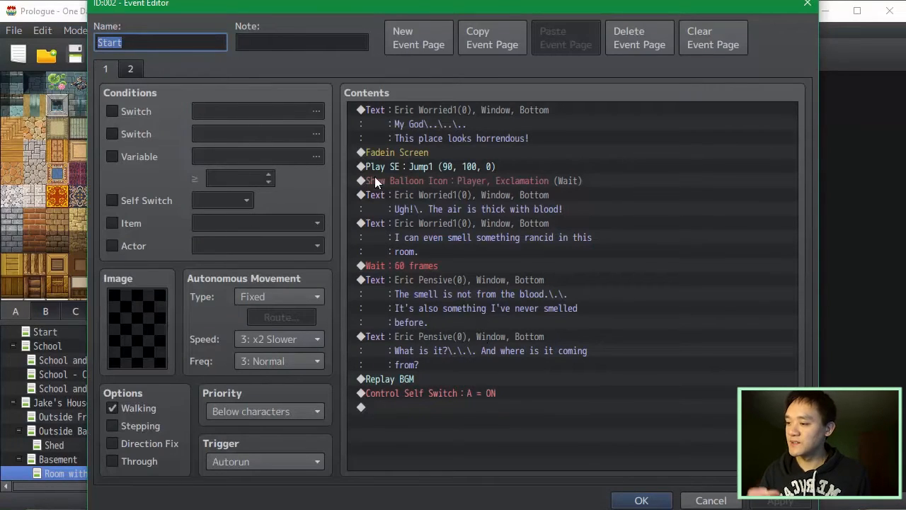
click(459, 150)
click(479, 180)
click(546, 306)
click(538, 350)
click(456, 381)
click(464, 395)
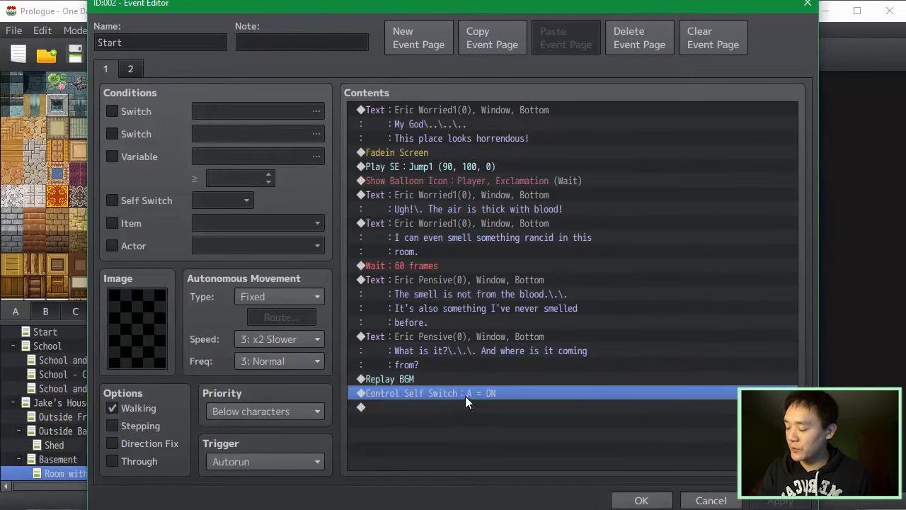
click(140, 64)
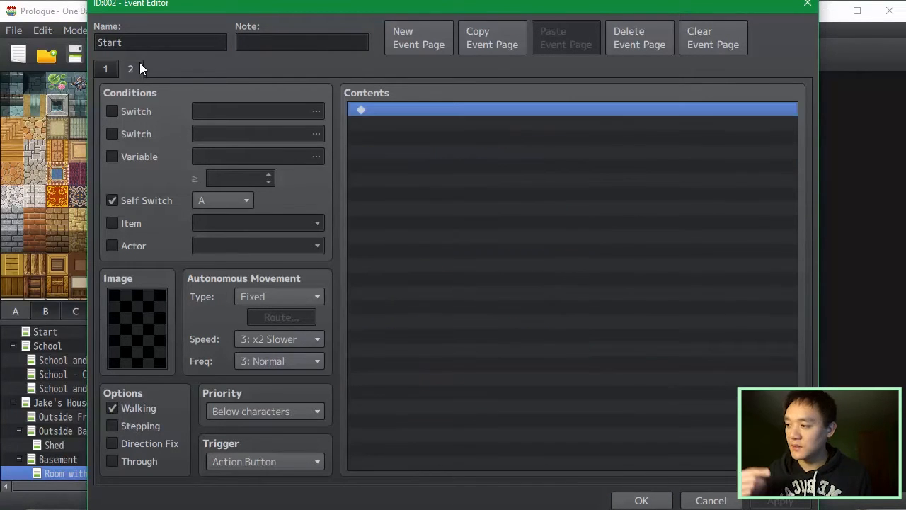
Add a third page to the Start event, conditioned on switch 0010 End Chase, with a Parallel trigger.
click(428, 46)
click(120, 112)
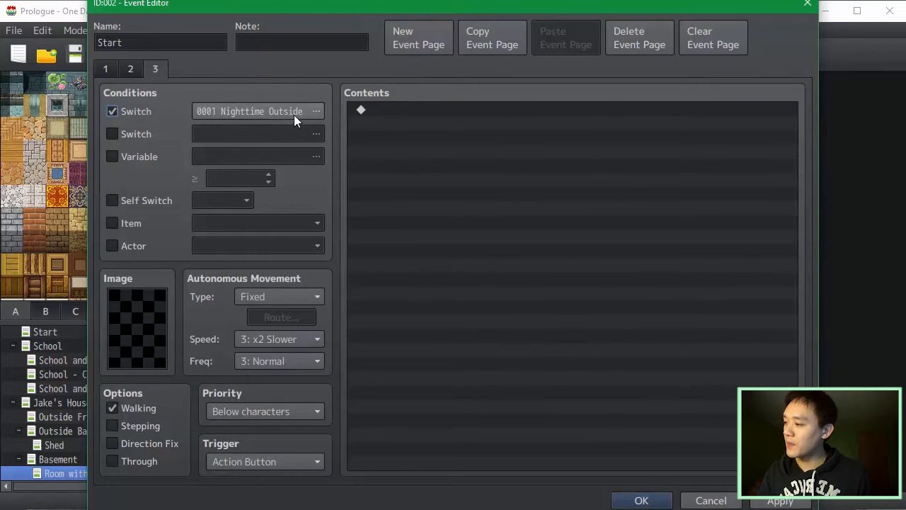
click(294, 113)
click(449, 430)
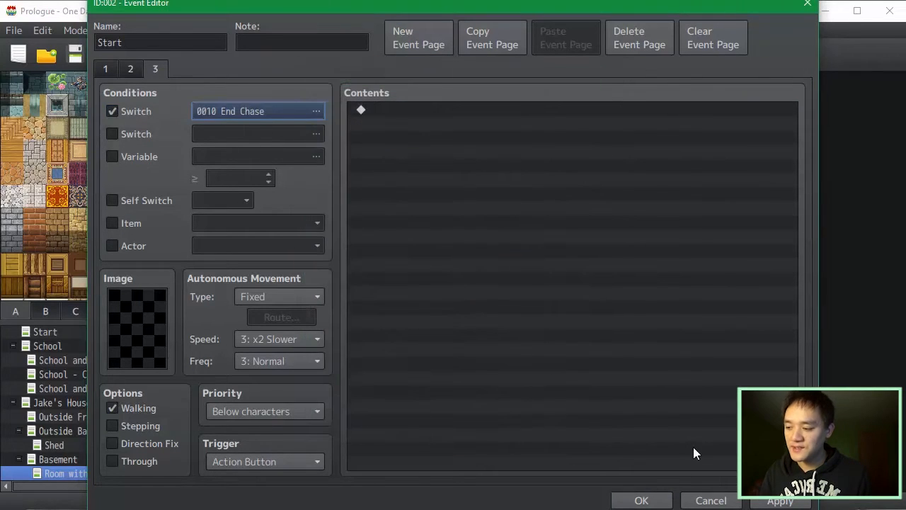
click(767, 499)
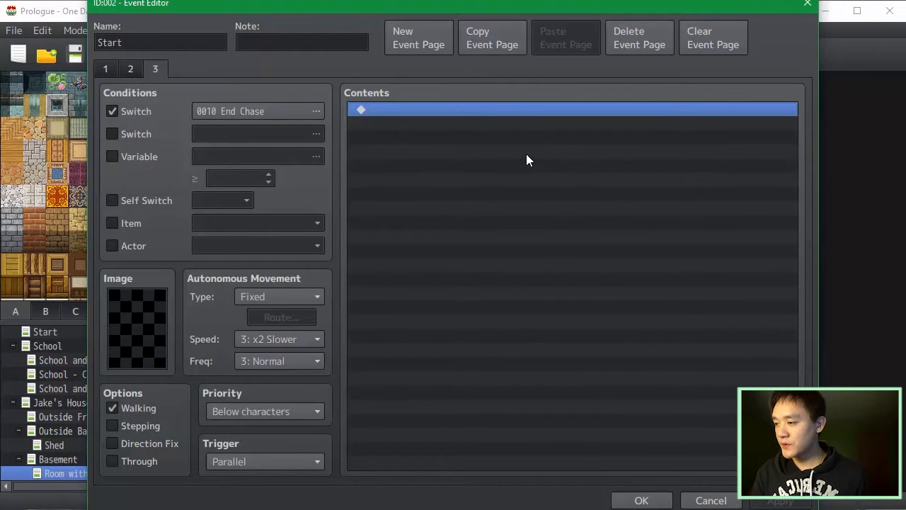
Add a conditional branch without an Else to the third page that checks whether switch 0007 Flashlight is ON.
double_click(527, 154)
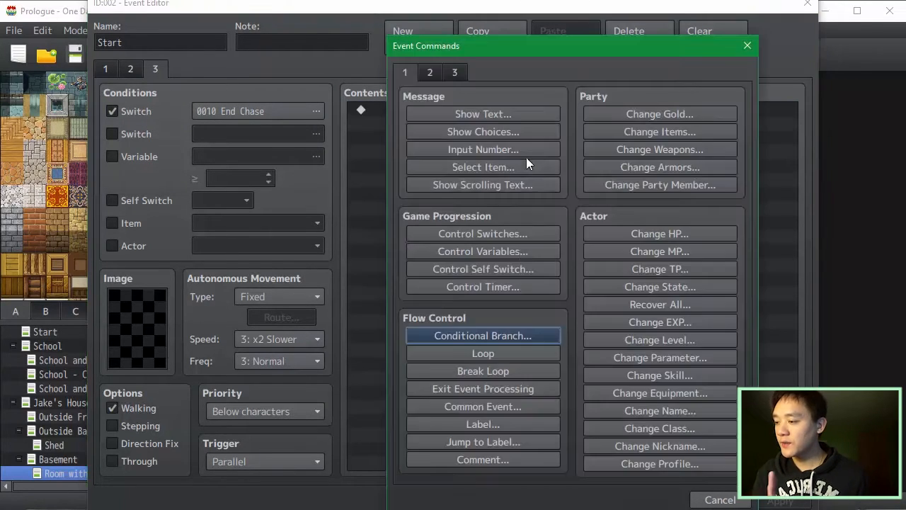
click(527, 335)
click(531, 193)
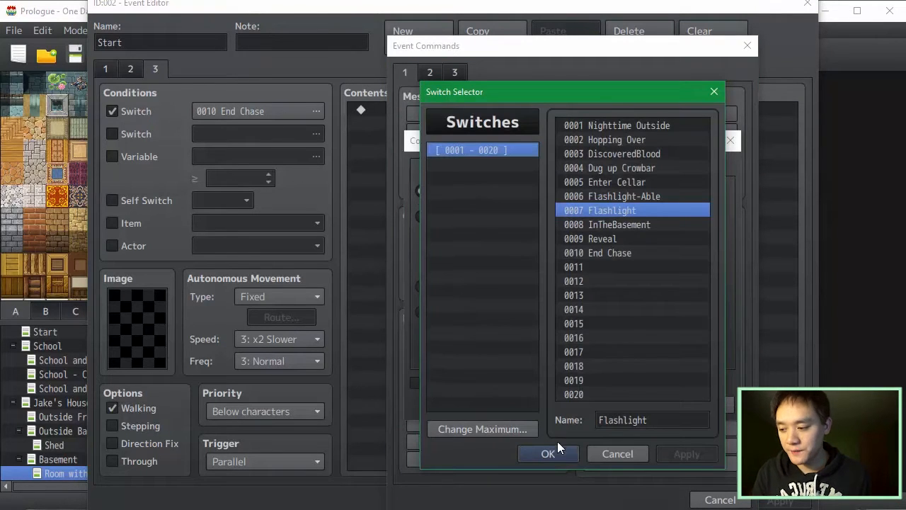
click(549, 453)
click(635, 410)
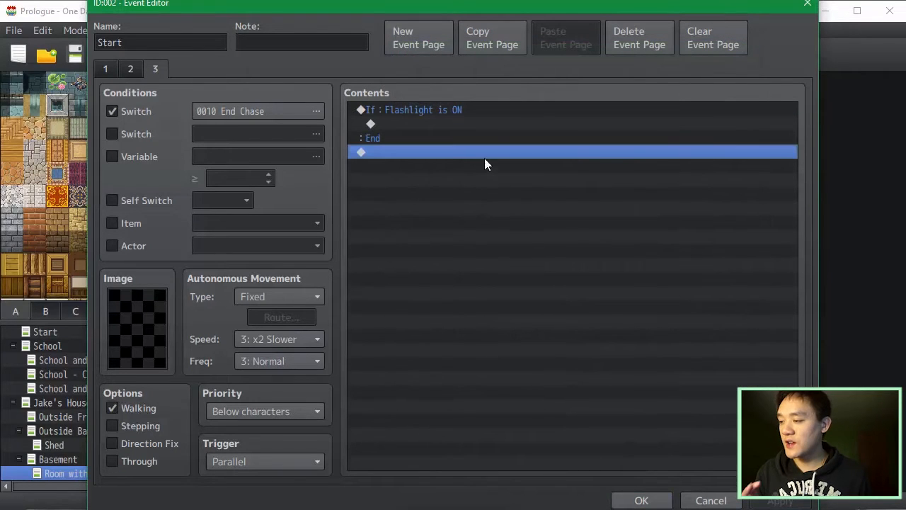
Open the second set of event commands for the empty line inside the Flashlight branch.
click(508, 124)
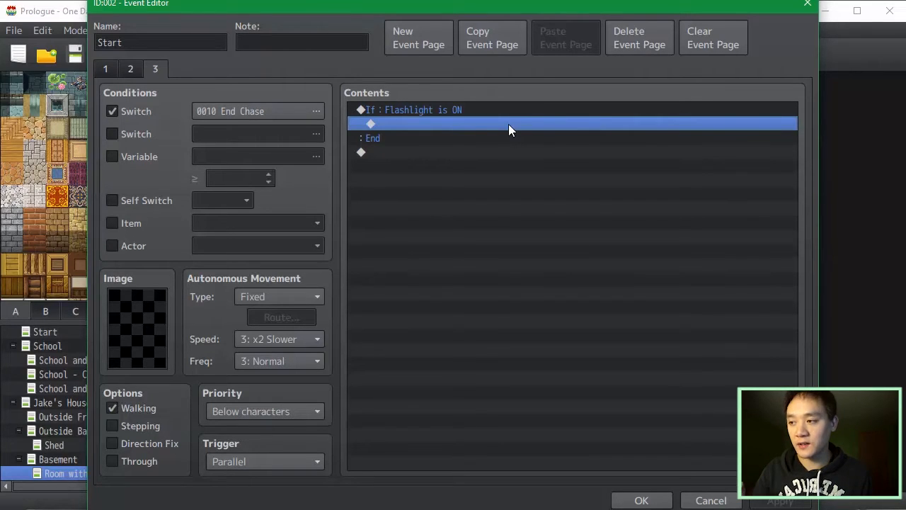
double_click(547, 127)
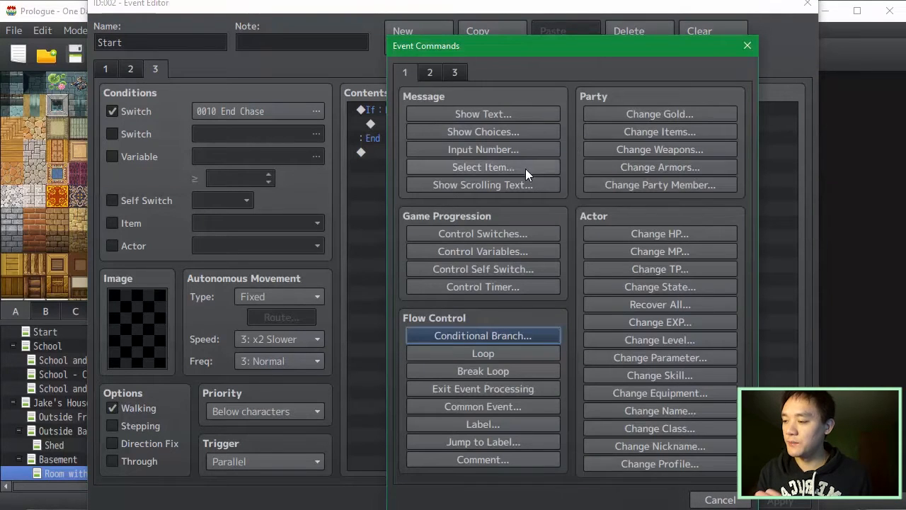
click(434, 74)
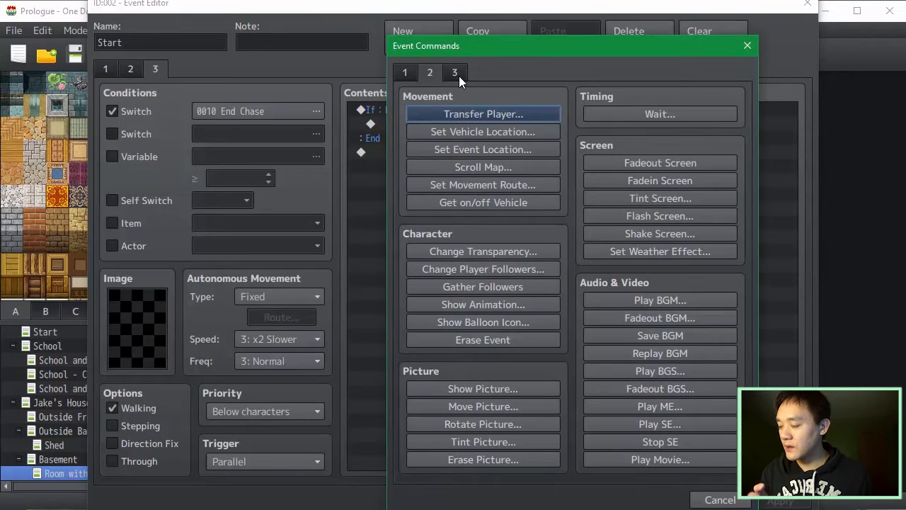
click(500, 307)
click(576, 249)
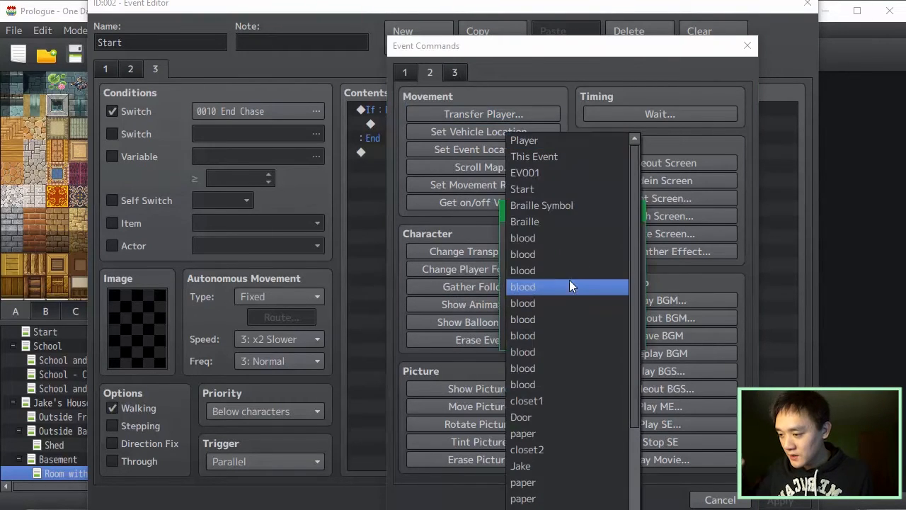
drag(635, 212, 634, 375)
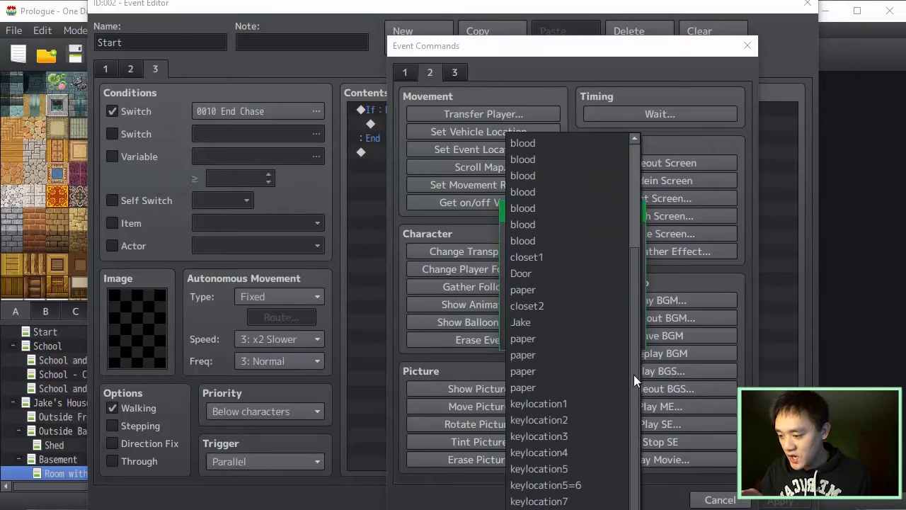
click(543, 322)
click(581, 295)
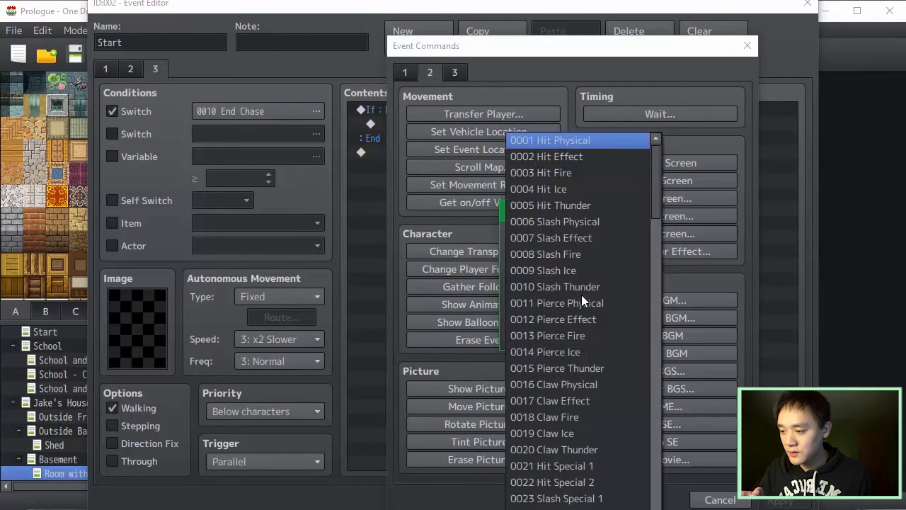
scroll(659, 190, down, 1)
click(706, 285)
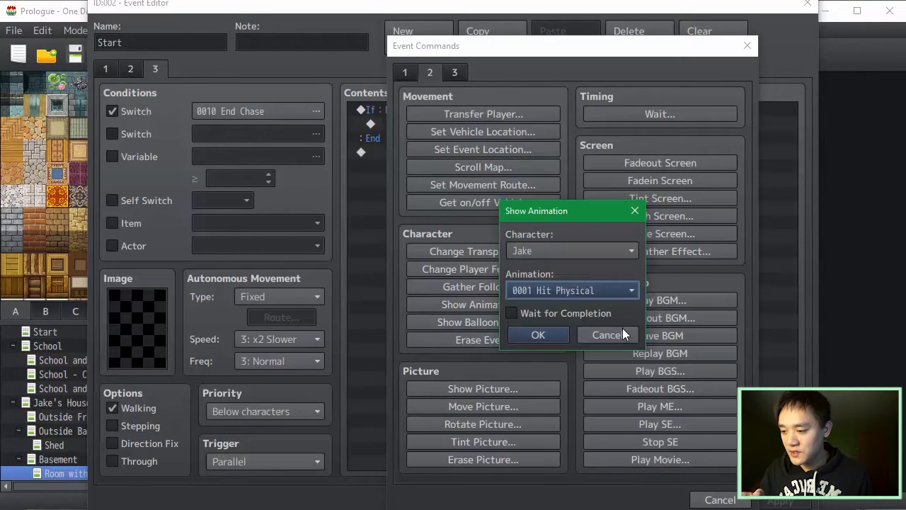
click(623, 328)
Add a Show Balloon Icon command for Jake with the Exclamation balloon inside the Flashlight branch.
click(496, 321)
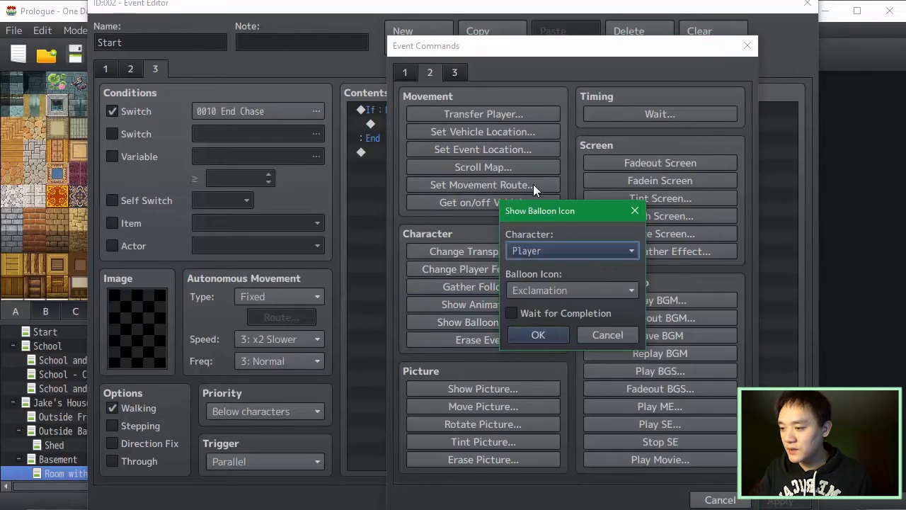
click(563, 247)
click(544, 462)
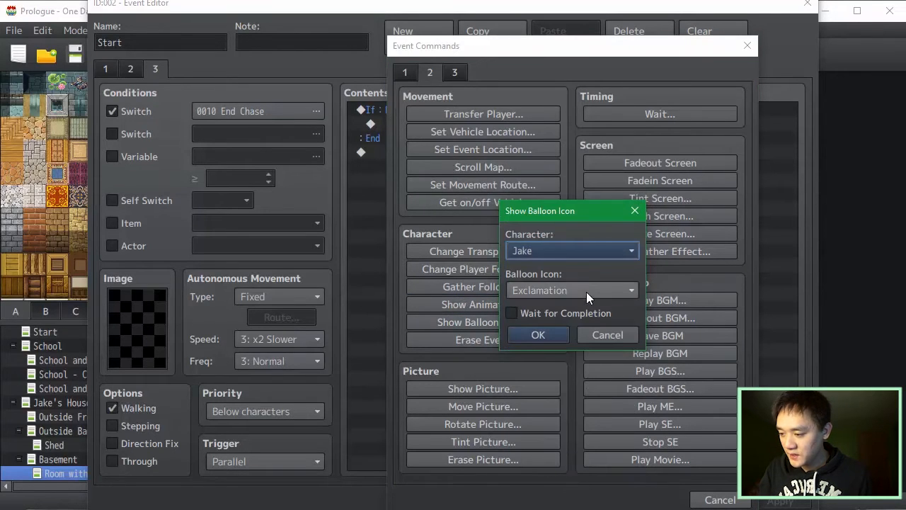
click(552, 336)
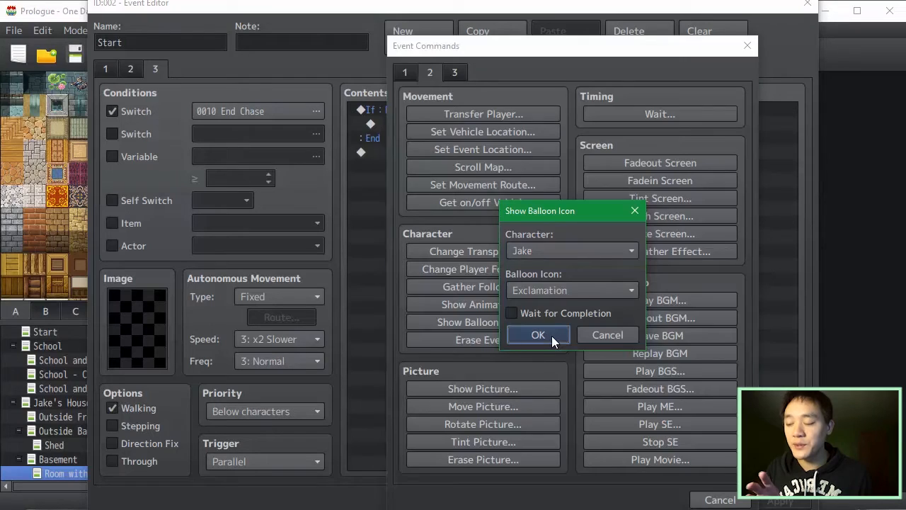
click(551, 336)
click(780, 500)
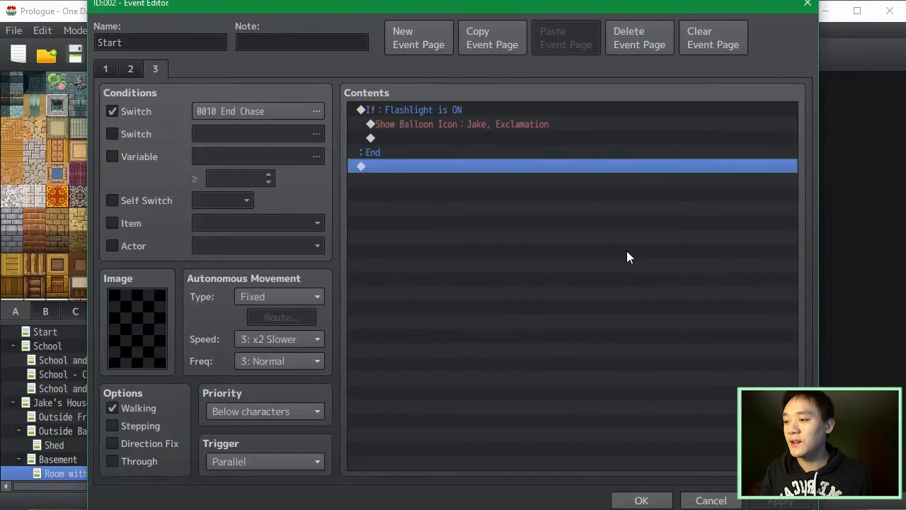
Review the settings of the Show Balloon Icon command inside the Flashlight branch.
click(601, 126)
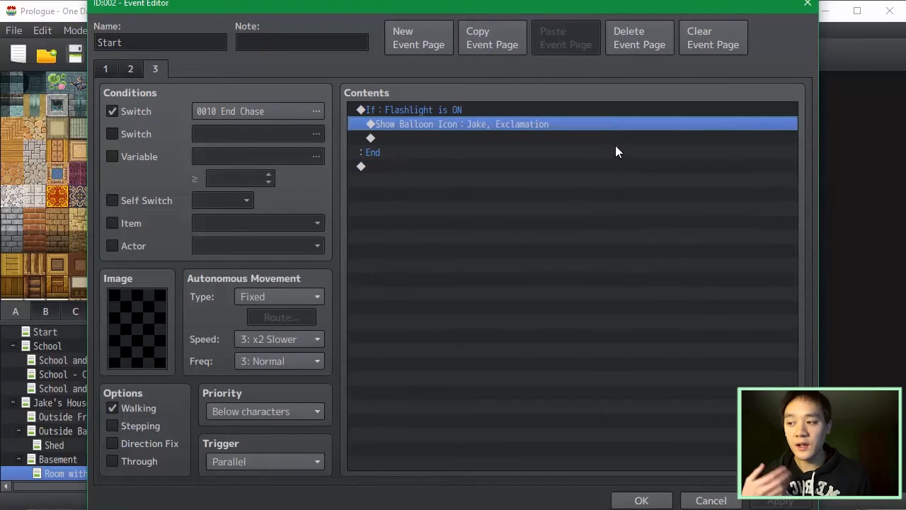
click(615, 151)
click(612, 139)
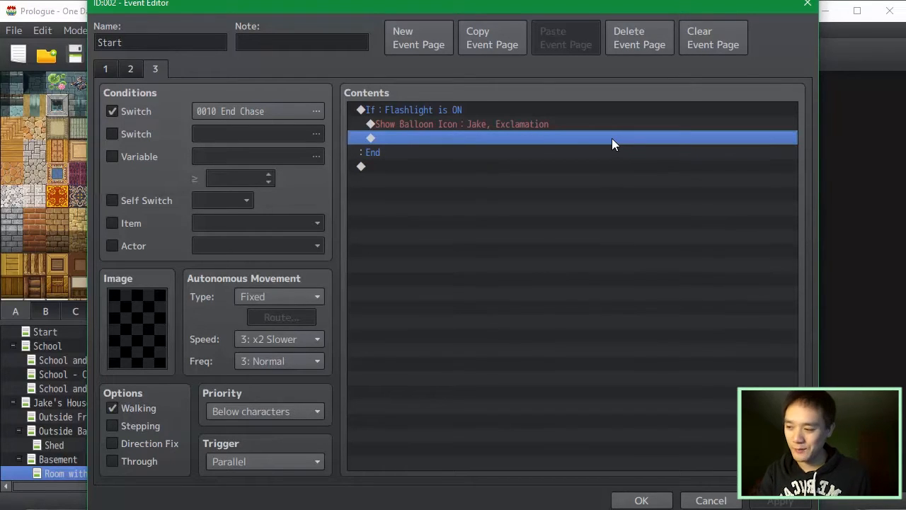
double_click(615, 124)
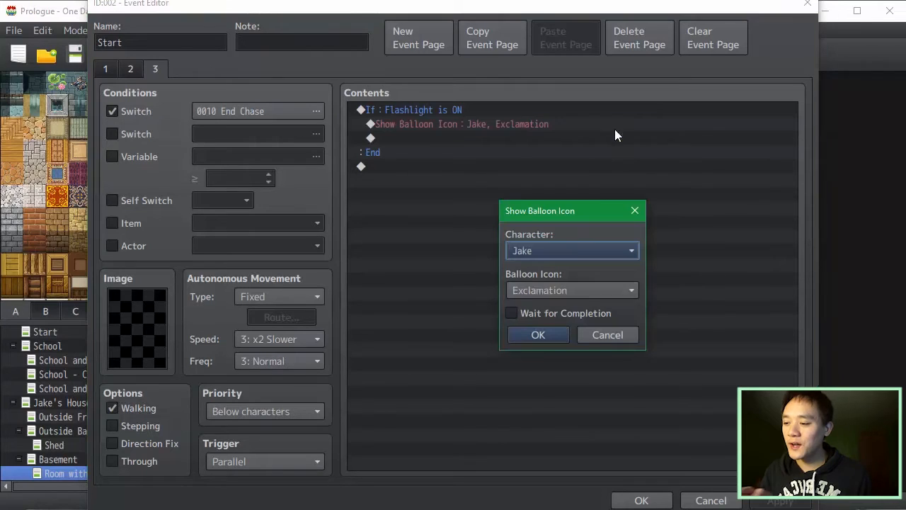
click(614, 332)
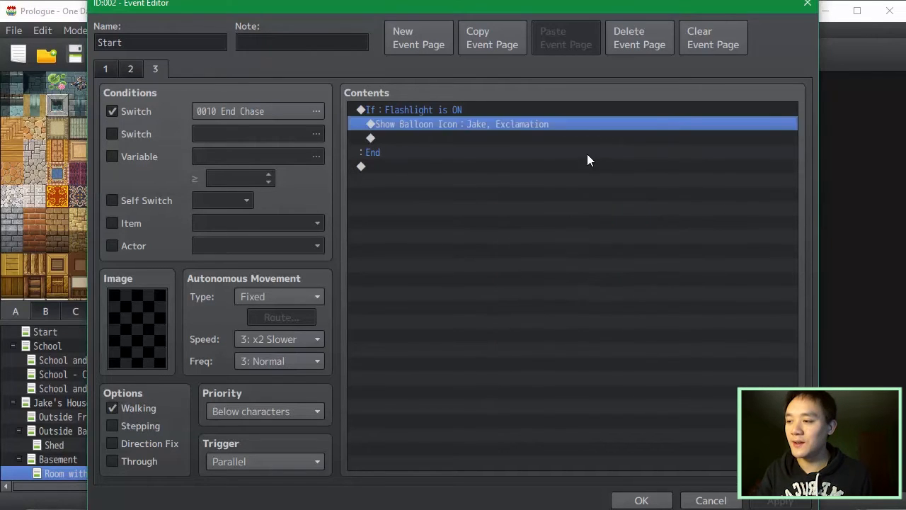
Start a movement route for Jake below the balloon command, containing Move toward Player.
click(591, 138)
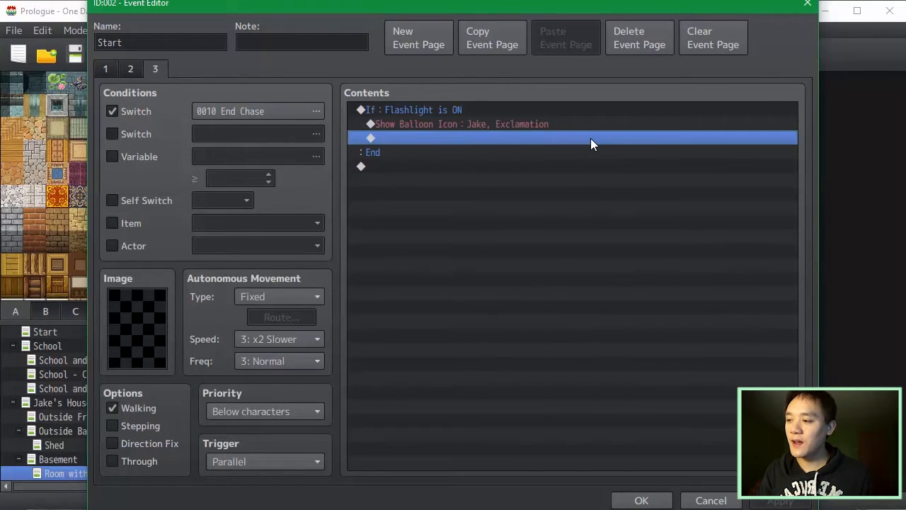
double_click(590, 138)
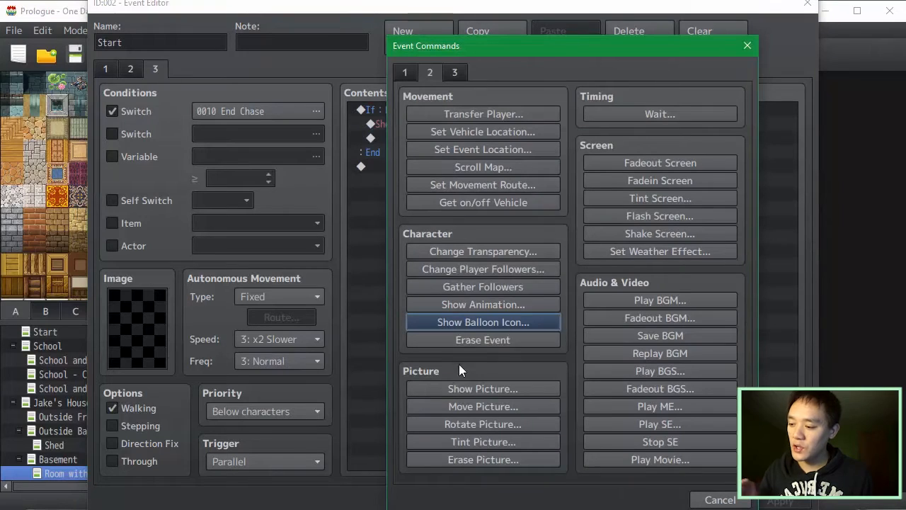
click(400, 73)
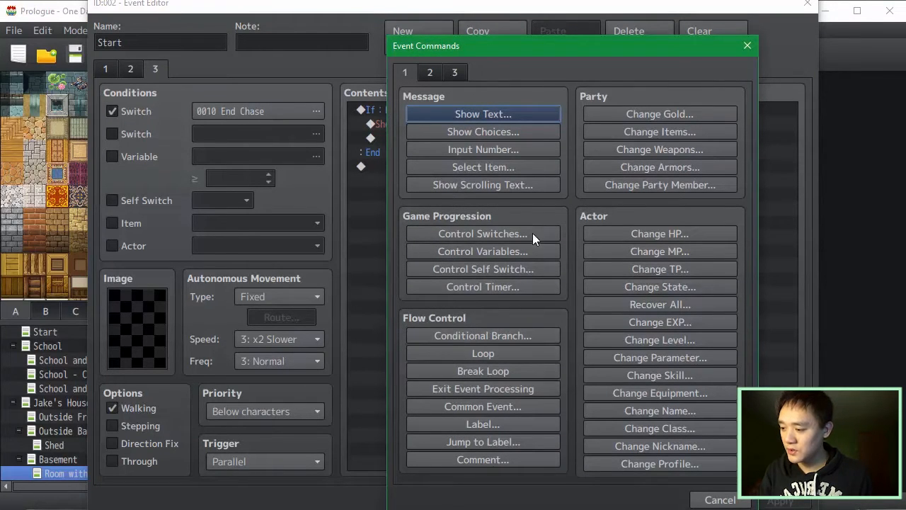
click(429, 72)
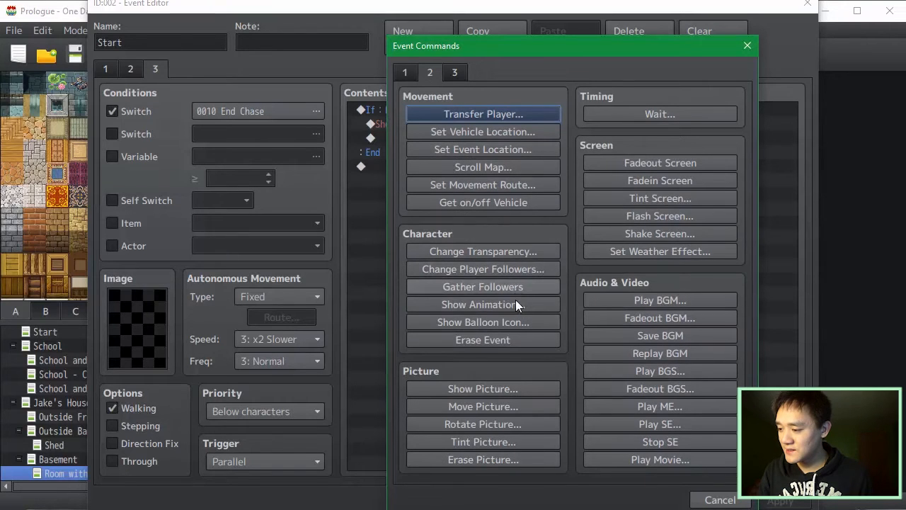
click(488, 185)
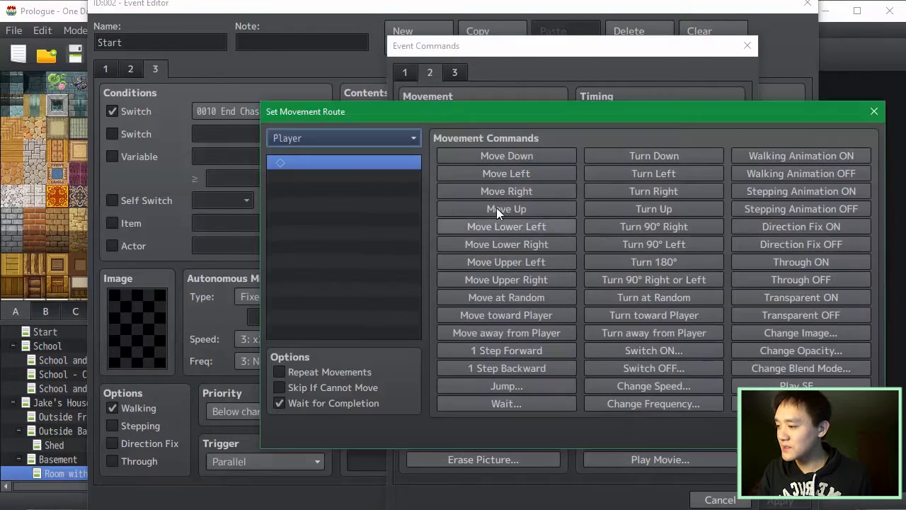
click(406, 134)
click(351, 466)
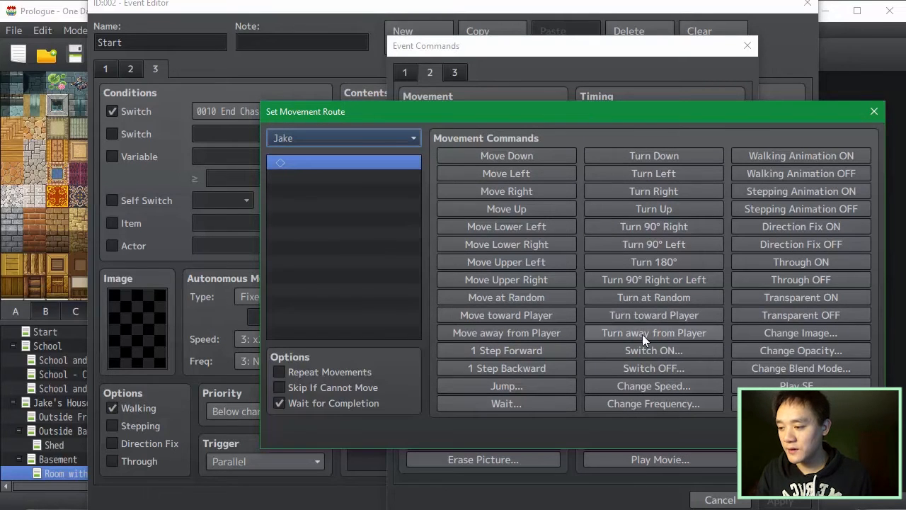
click(521, 318)
Insert a speed change to 5: x2 Faster before Move toward Player and accept Jake's movement route.
click(351, 163)
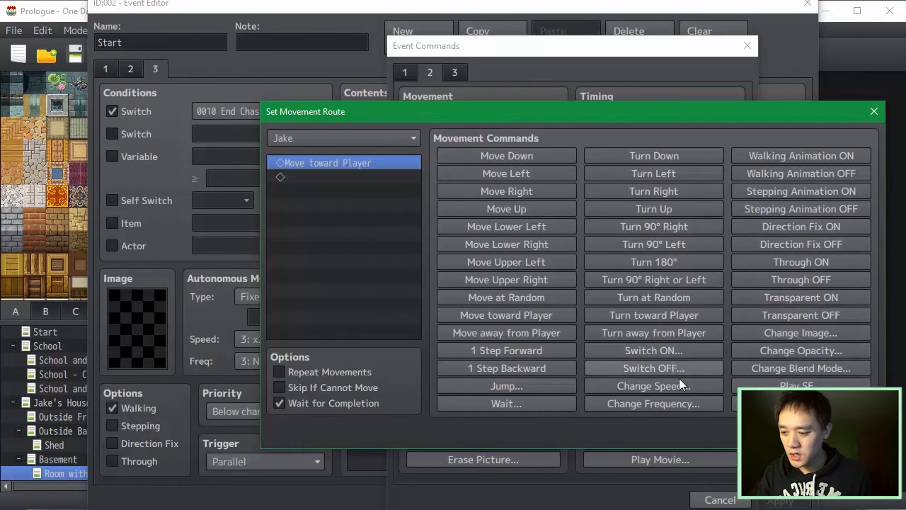
click(654, 386)
click(580, 281)
click(557, 362)
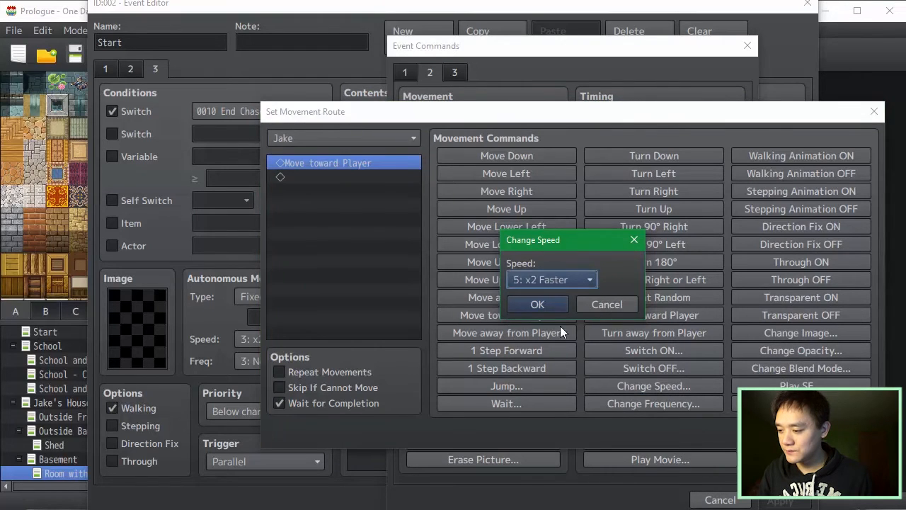
click(545, 305)
click(772, 428)
click(762, 505)
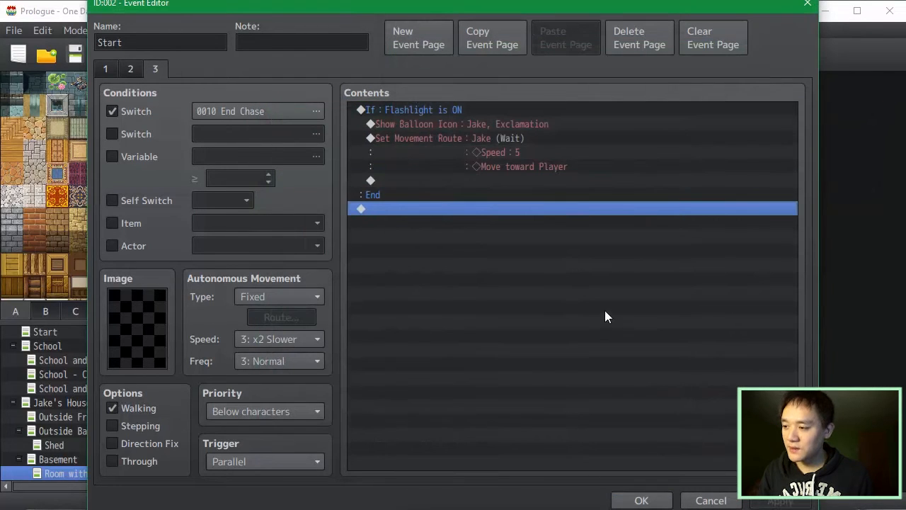
Insert a Wait of 20 frames between the balloon icon and Jake's movement route.
click(591, 125)
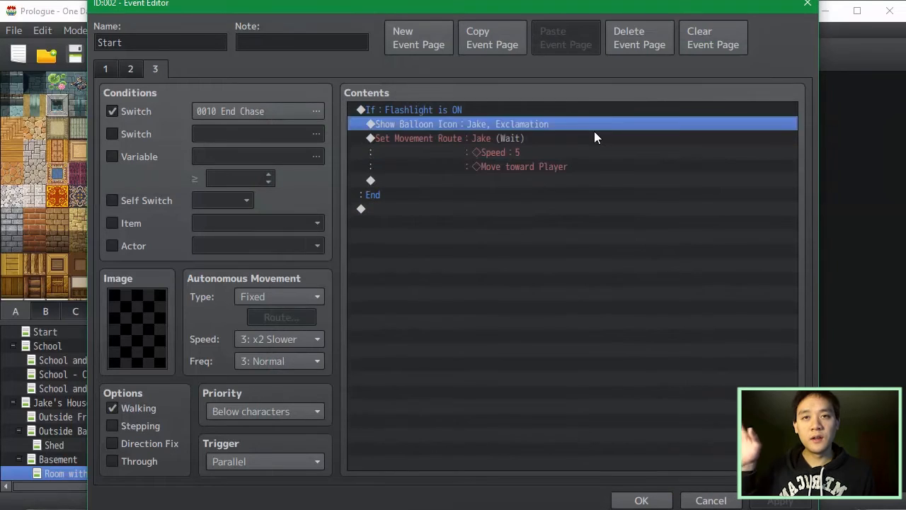
click(594, 134)
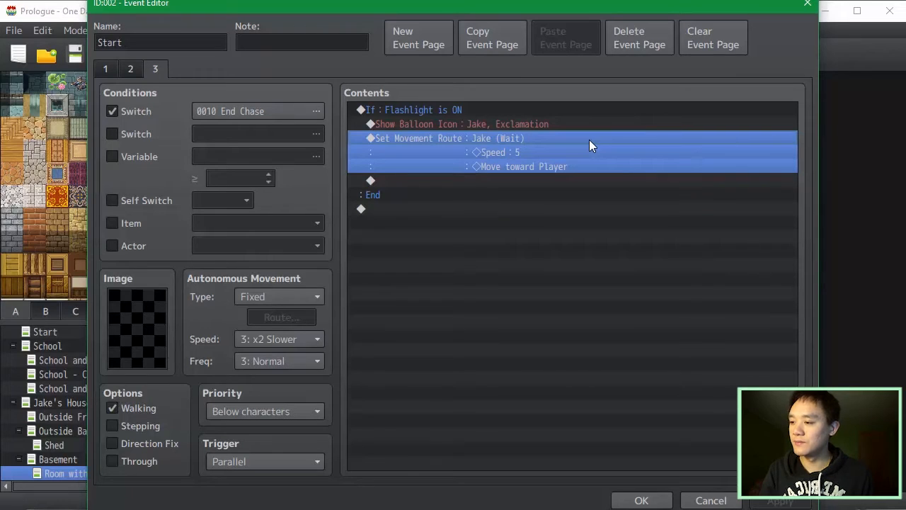
key(Insert)
click(629, 115)
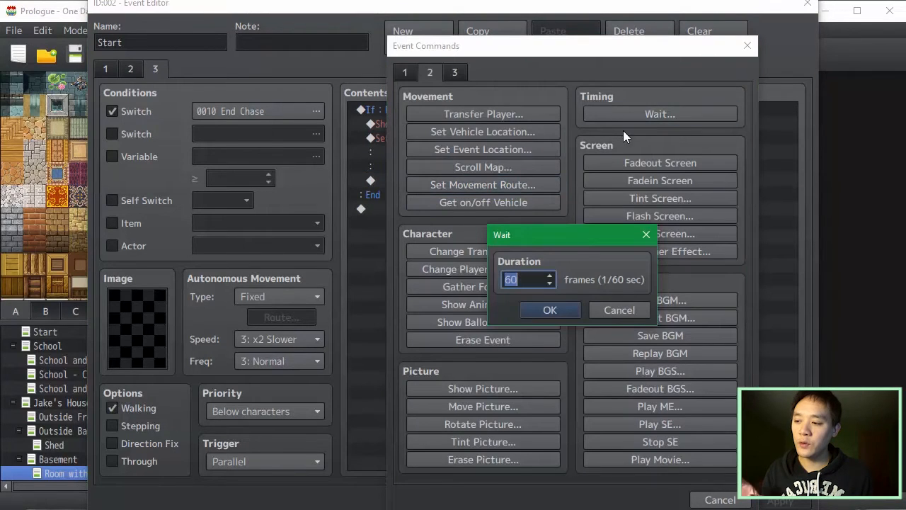
text(20)
click(565, 305)
click(781, 502)
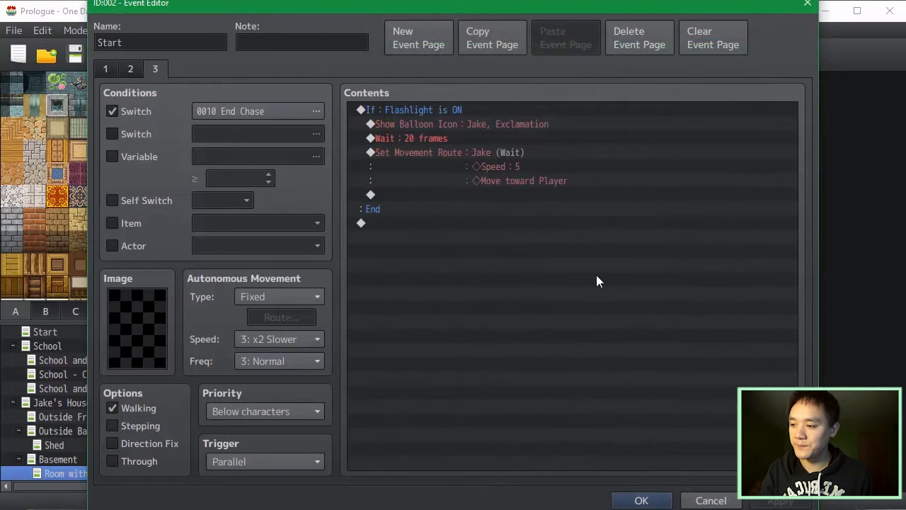
Turn off Wait for Completion on Jake's movement route and go over the commands in the Flashlight branch.
click(609, 278)
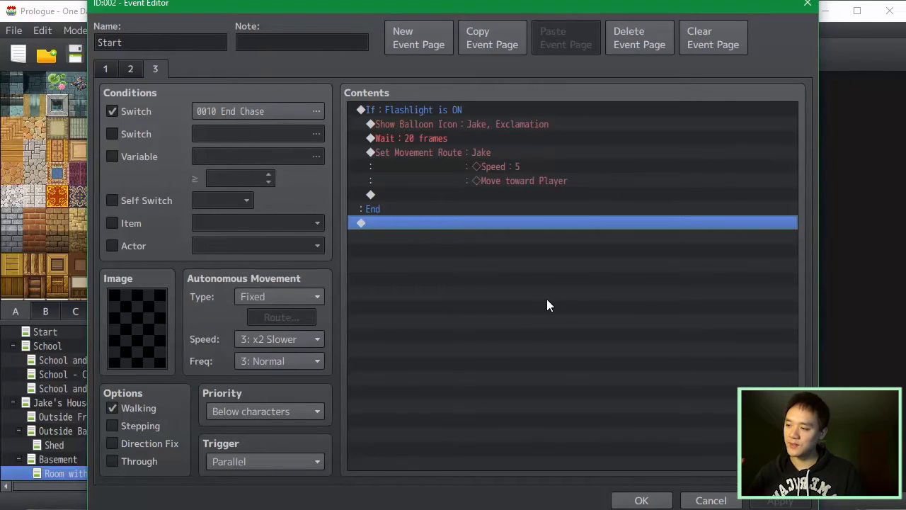
click(531, 137)
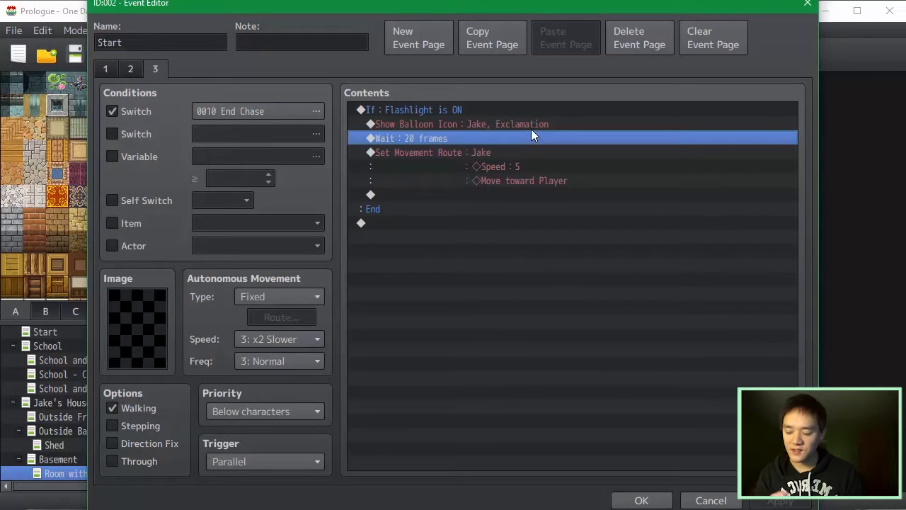
click(531, 129)
click(535, 142)
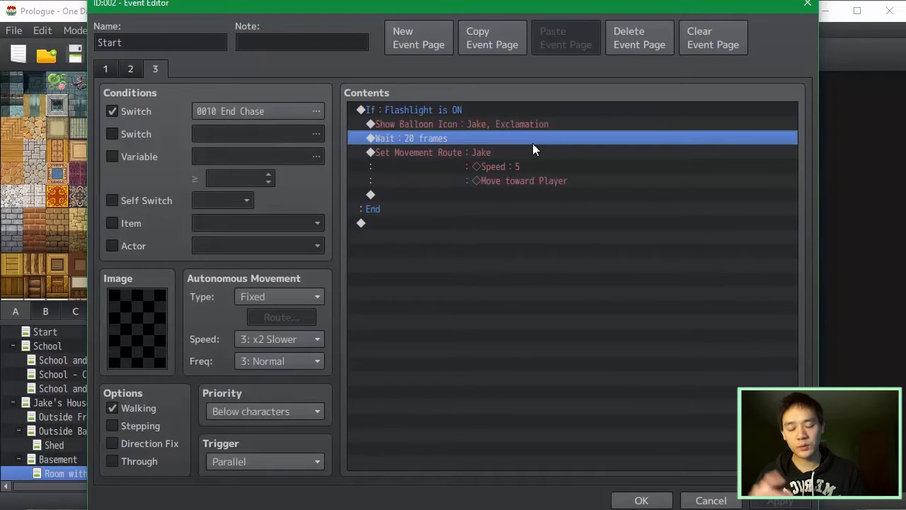
click(529, 157)
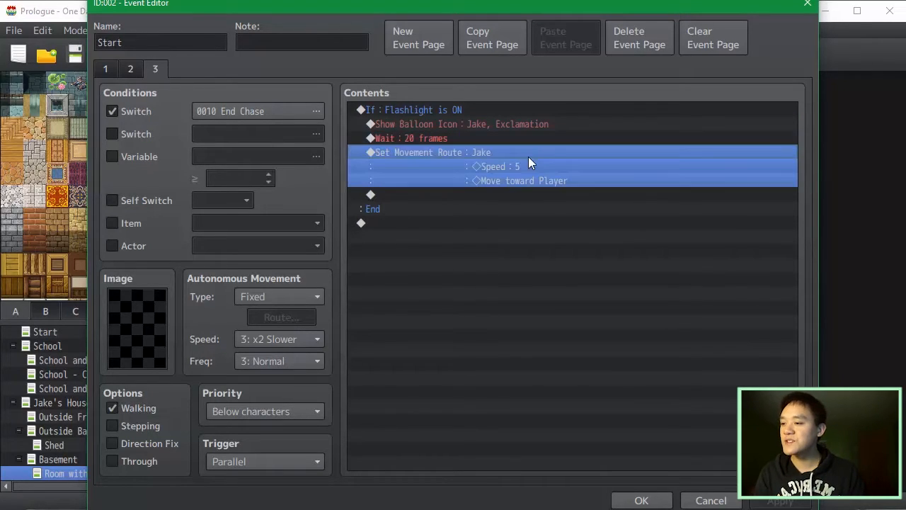
click(534, 199)
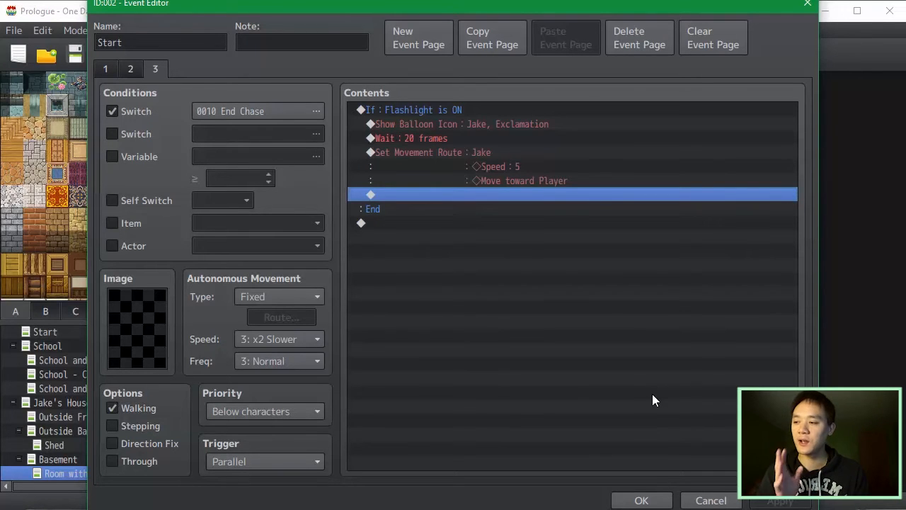
Accept the changes to the Start event and launch a playtest of the game.
click(641, 500)
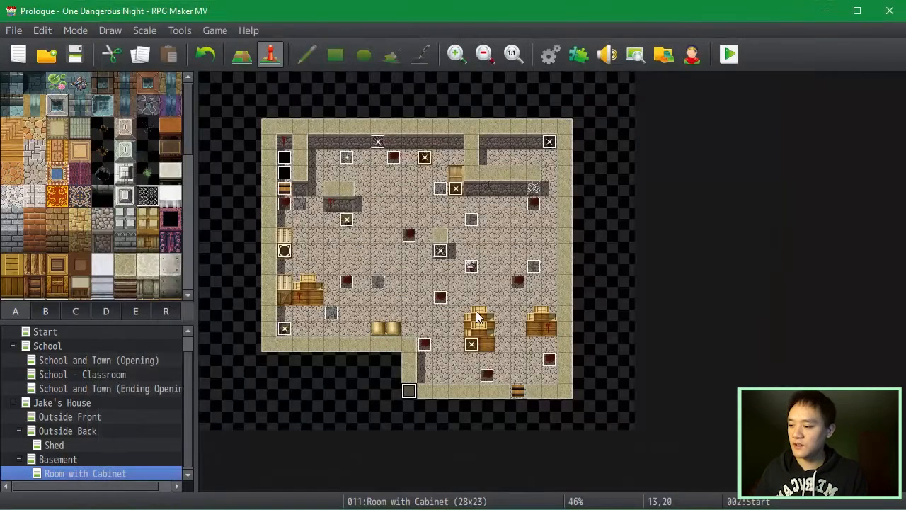
key(ctrl+r)
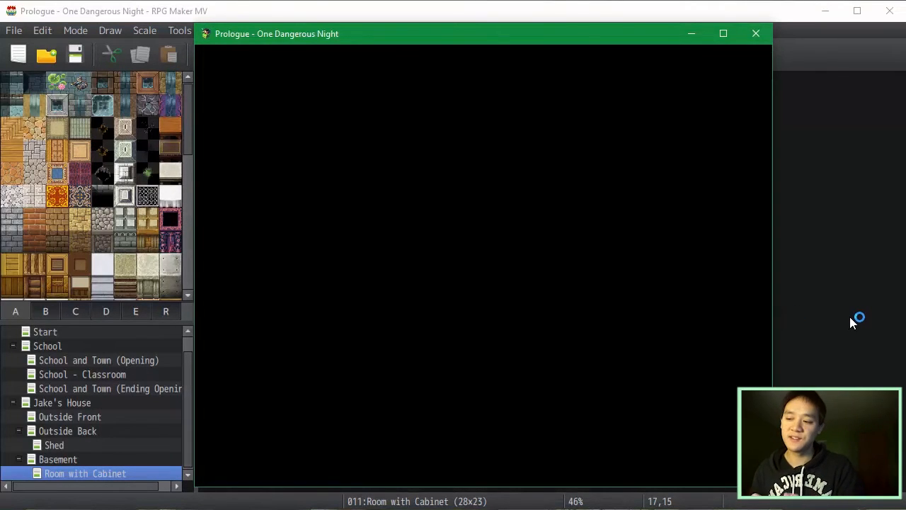
Start a new game in the playtest, advance the opening dialogue, play until Jake catches the player, and close the game.
key(Return)
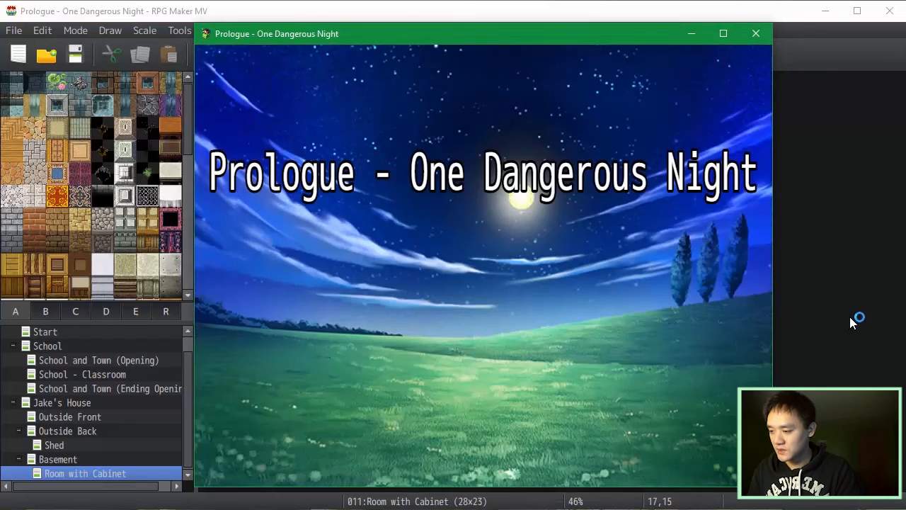
key(Return)
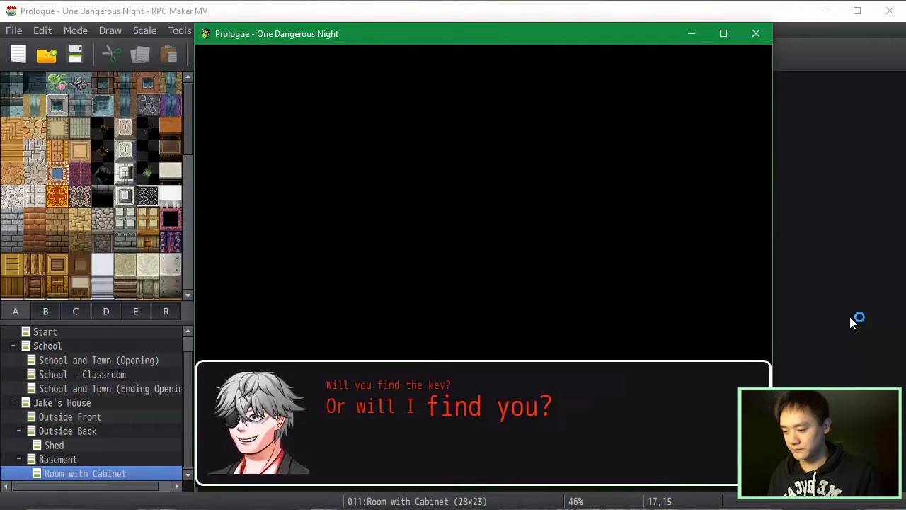
key(Return)
key(Return)
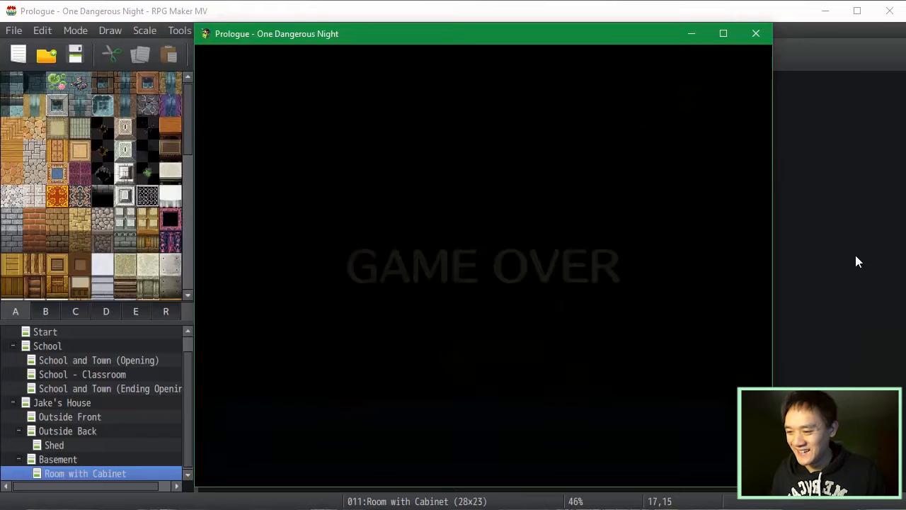
click(752, 41)
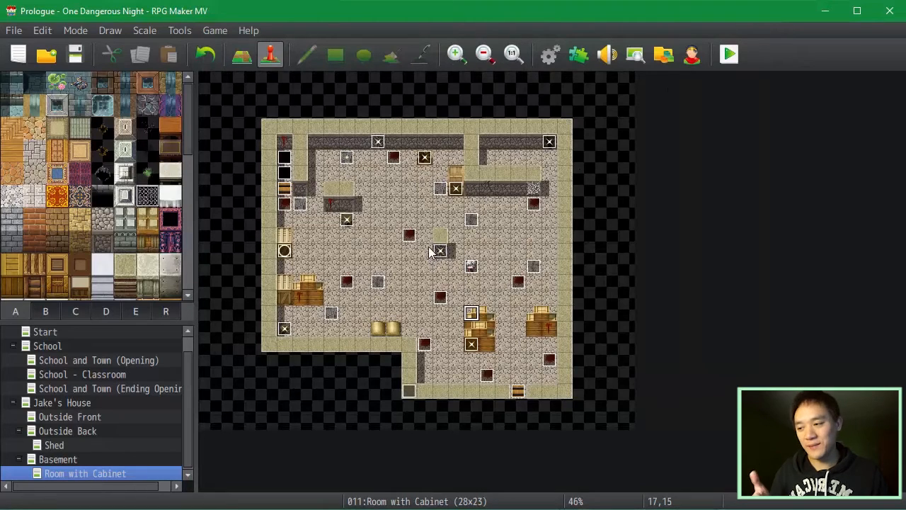
click(358, 222)
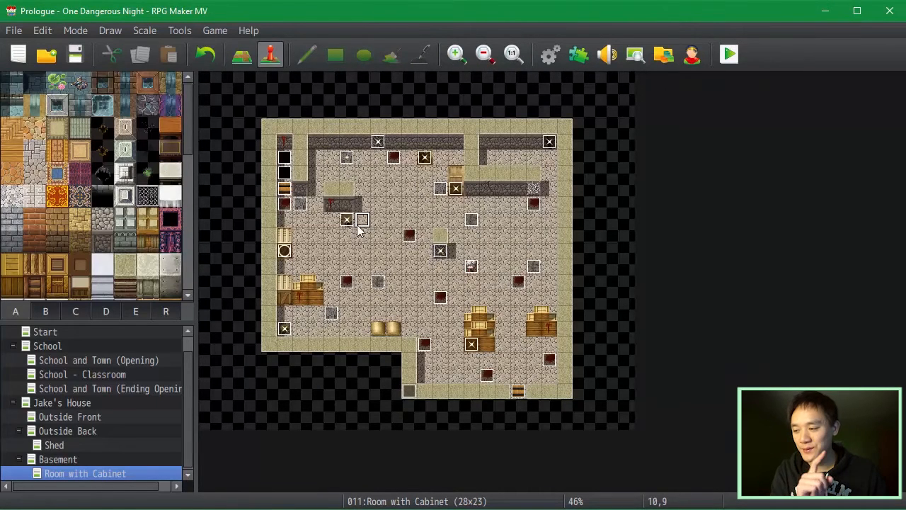
click(379, 252)
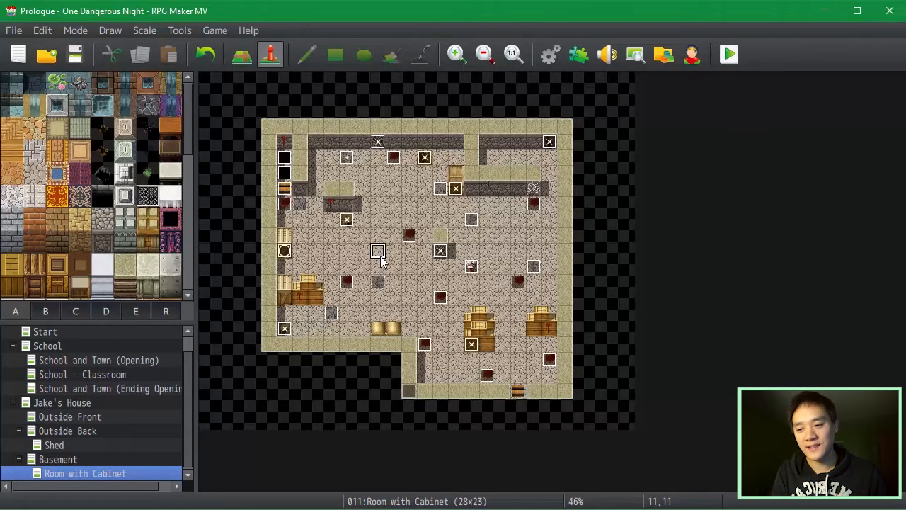
drag(380, 261, 408, 274)
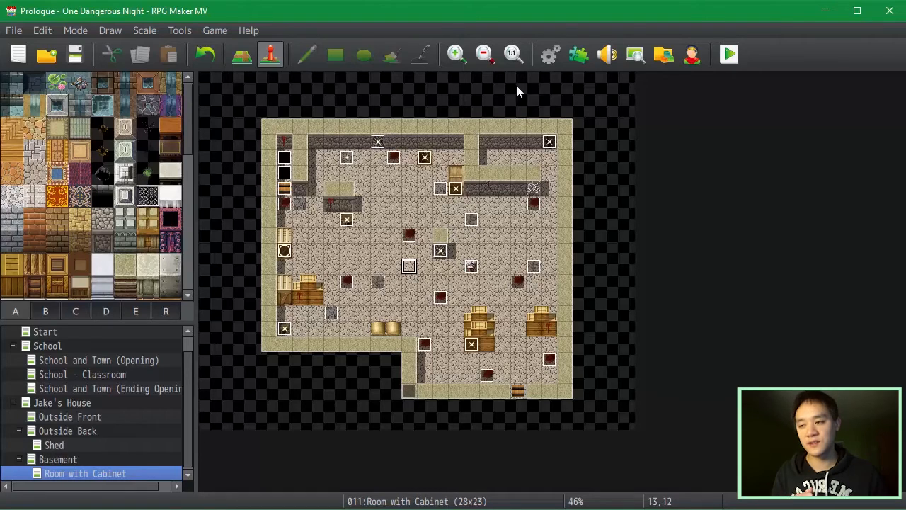
In the Flashlight common event, begin a variable-based Conditional Branch above the Play SE command under Flashlight is ON.
click(550, 53)
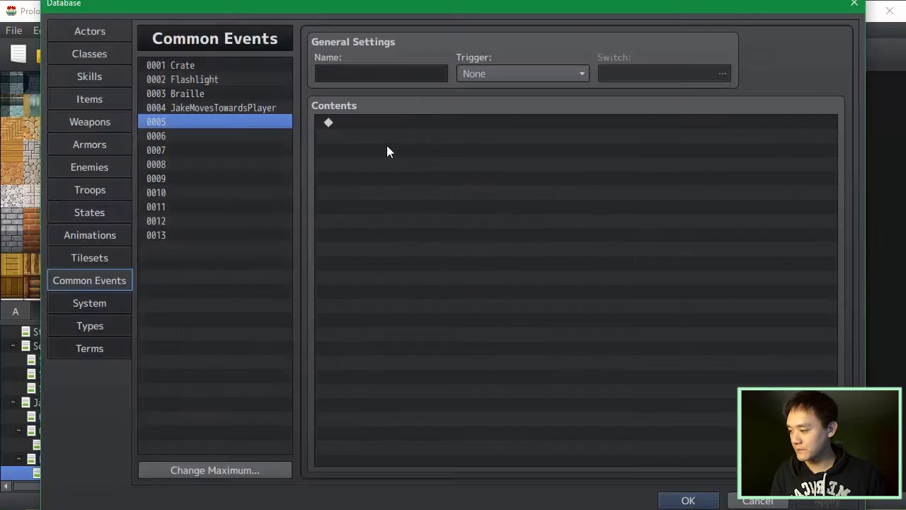
click(233, 81)
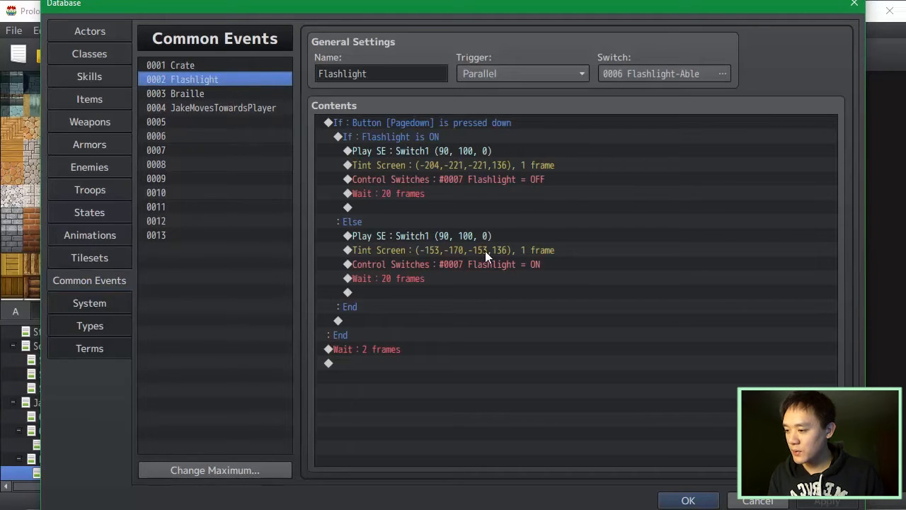
click(483, 140)
click(487, 151)
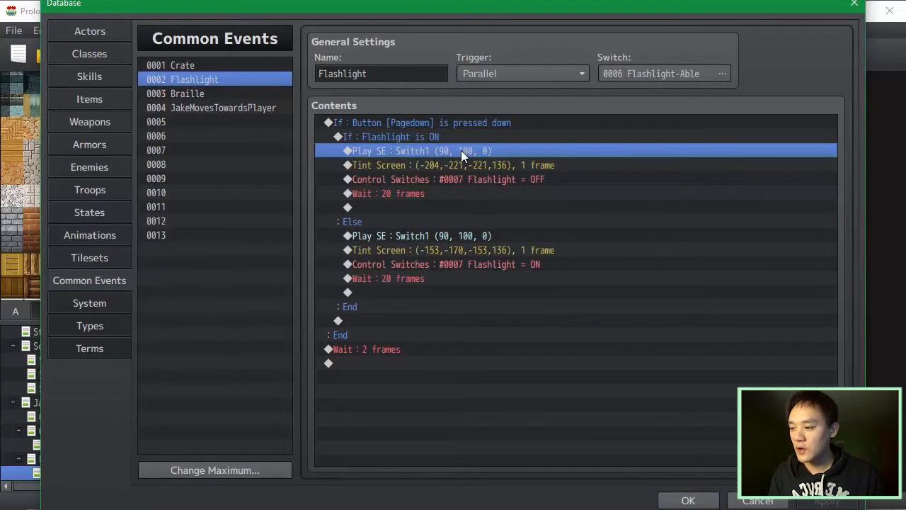
key(Insert)
click(409, 73)
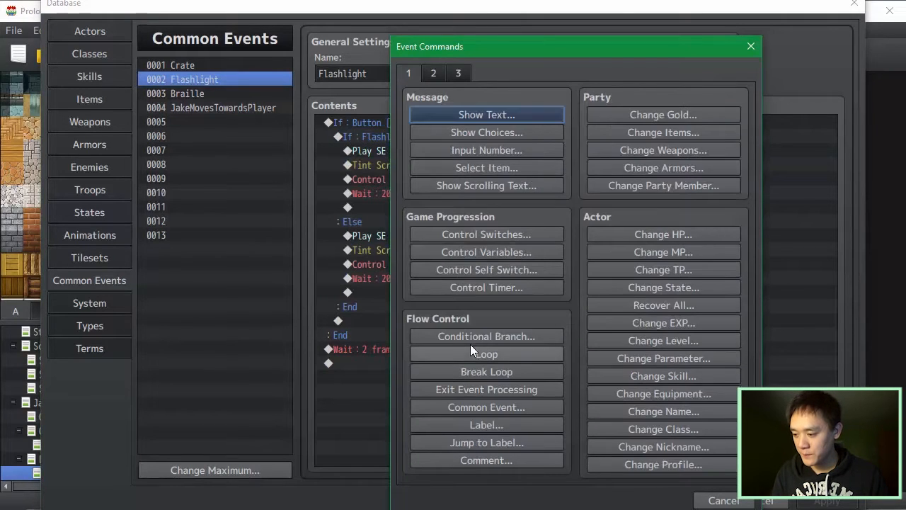
click(481, 332)
click(453, 218)
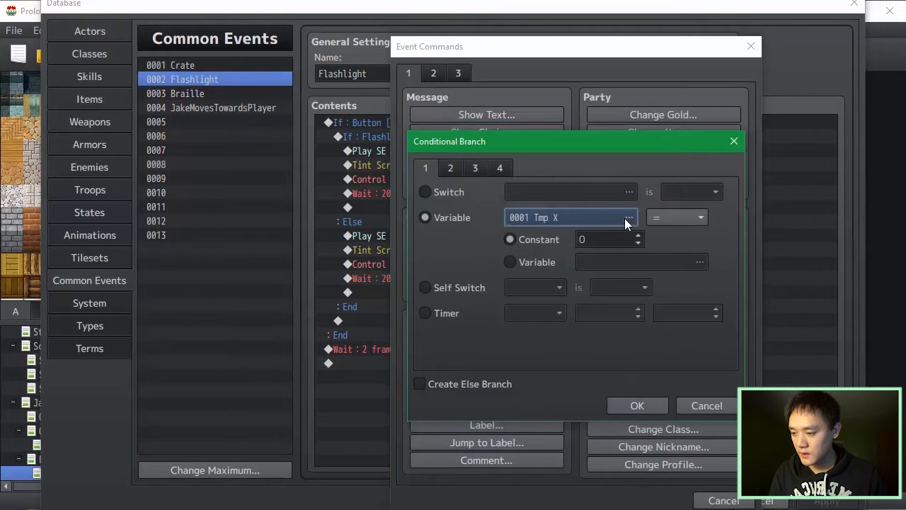
Name variable 0012 MapID, use it in the branch condition, and accept the branch and the database changes.
click(628, 217)
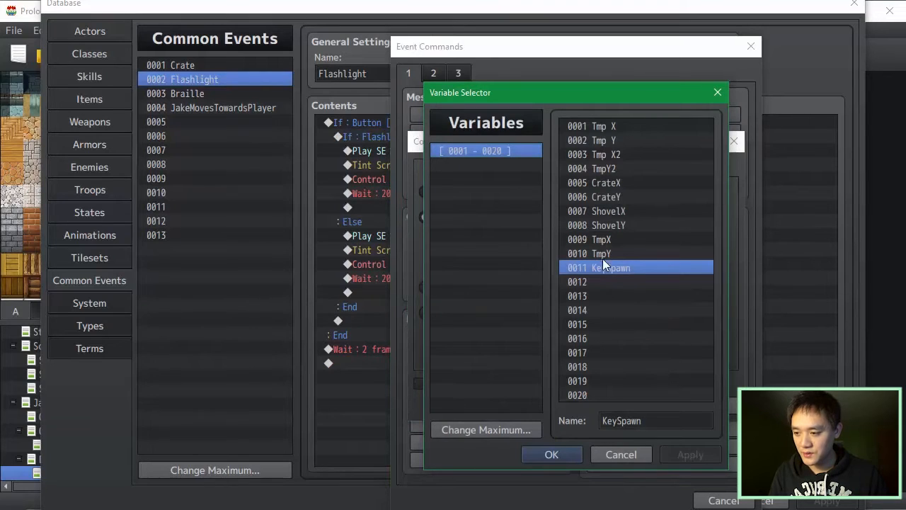
click(613, 282)
click(662, 420)
text(MapVariables)
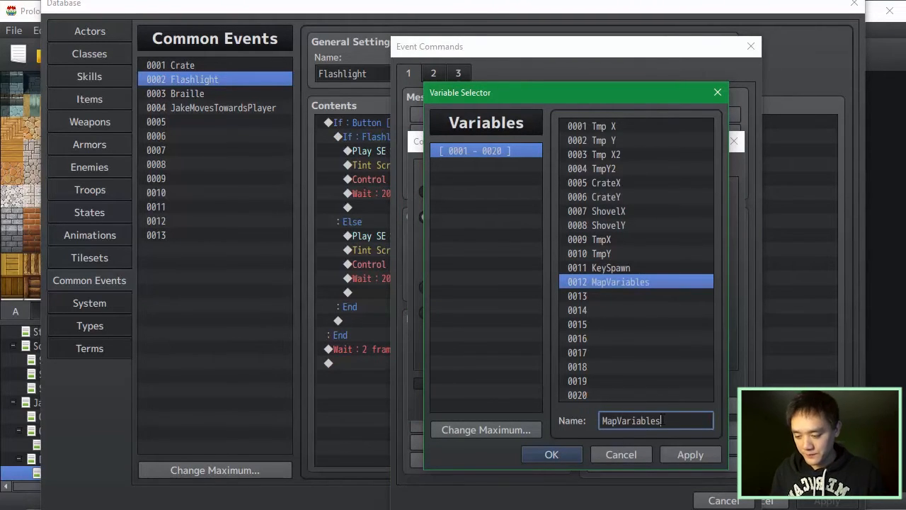
key(BackSpace)
key(BackSpace)
key(BackSpace)
key(BackSpace)
key(BackSpace)
key(BackSpace)
key(BackSpace)
key(BackSpace)
key(BackSpace)
text(ID)
click(557, 457)
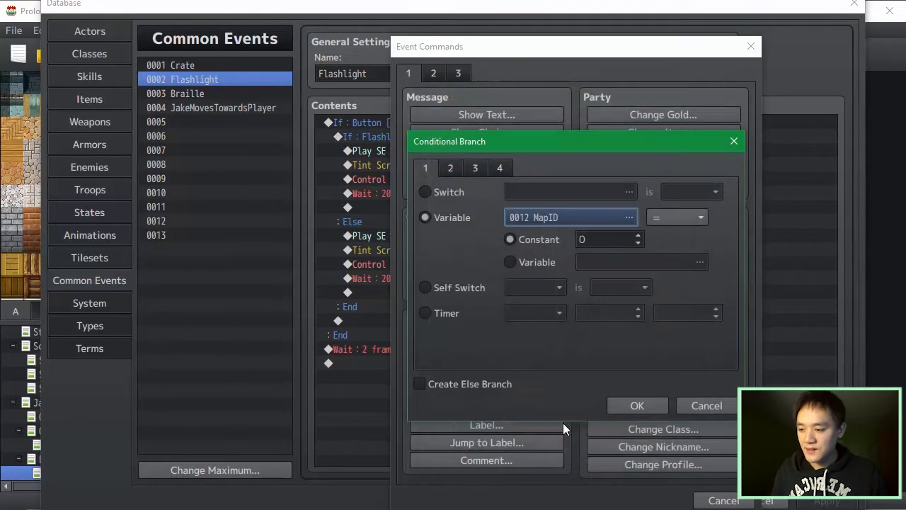
click(638, 405)
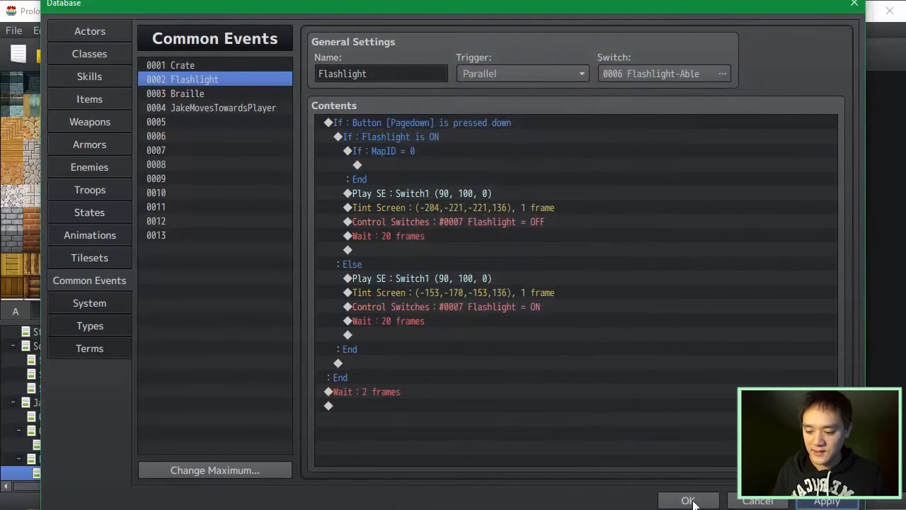
click(696, 501)
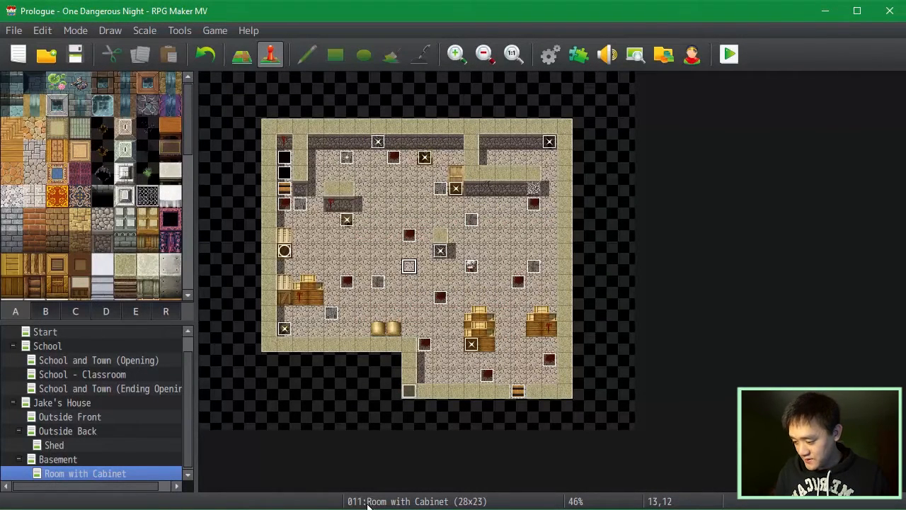
Check the map ID of Room with Cabinet and set the MapID condition's constant to 11.
double_click(84, 472)
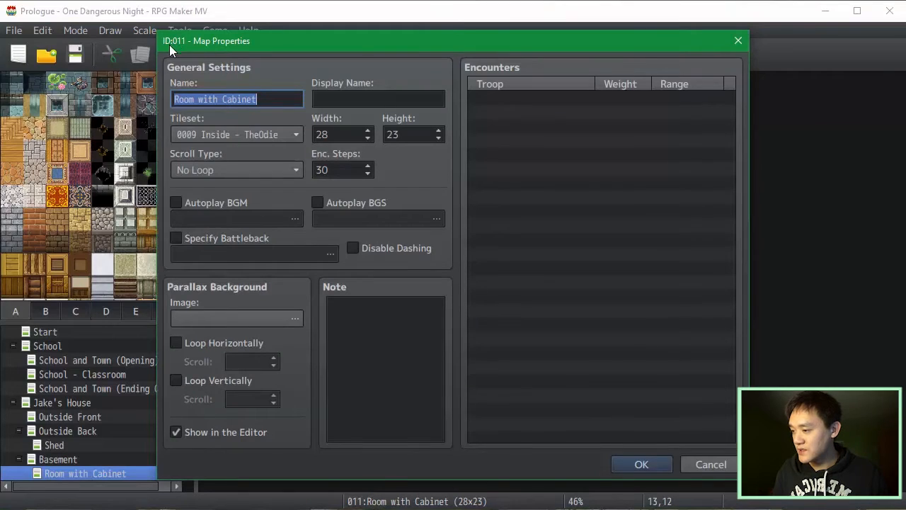
click(737, 40)
click(551, 58)
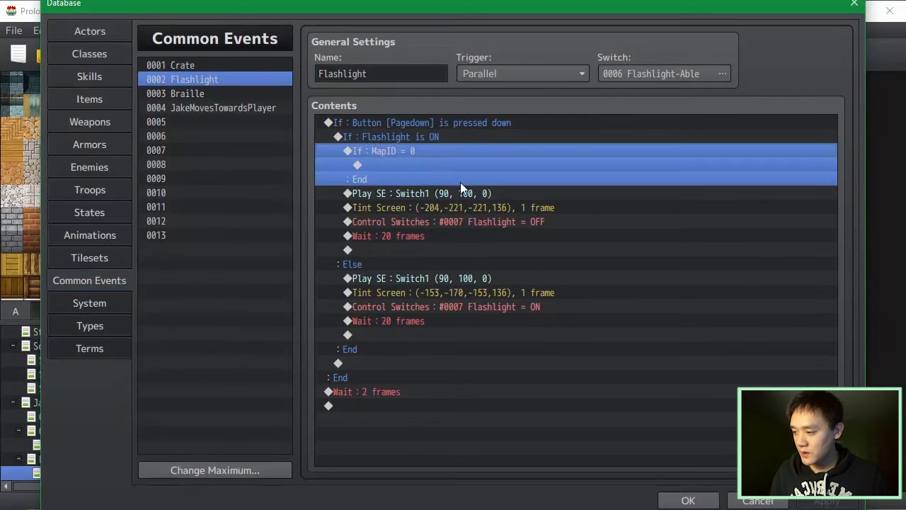
double_click(460, 180)
text(11)
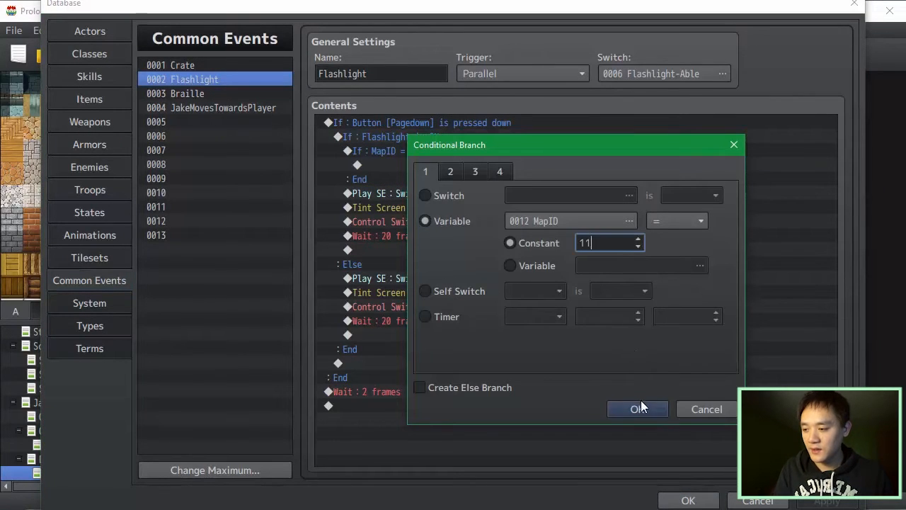
click(639, 403)
Add an Else branch to the MapID = 11 condition.
click(448, 207)
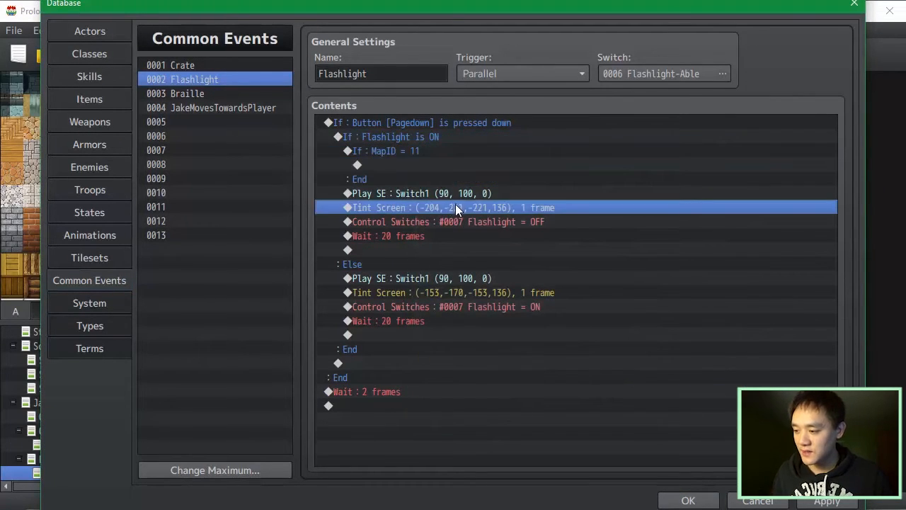
double_click(440, 152)
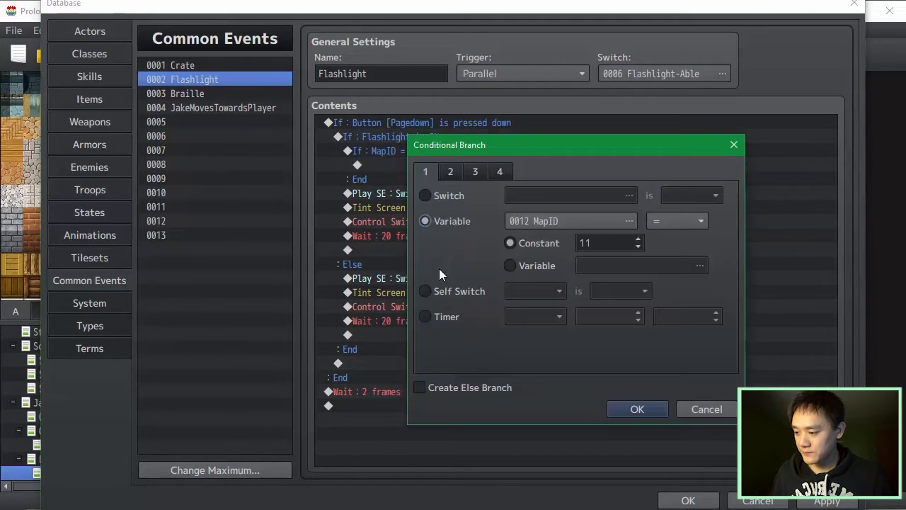
click(470, 387)
click(636, 409)
Move the Tint Screen (-204,-221,-221,136) command into the Else branch of the MapID condition.
click(438, 235)
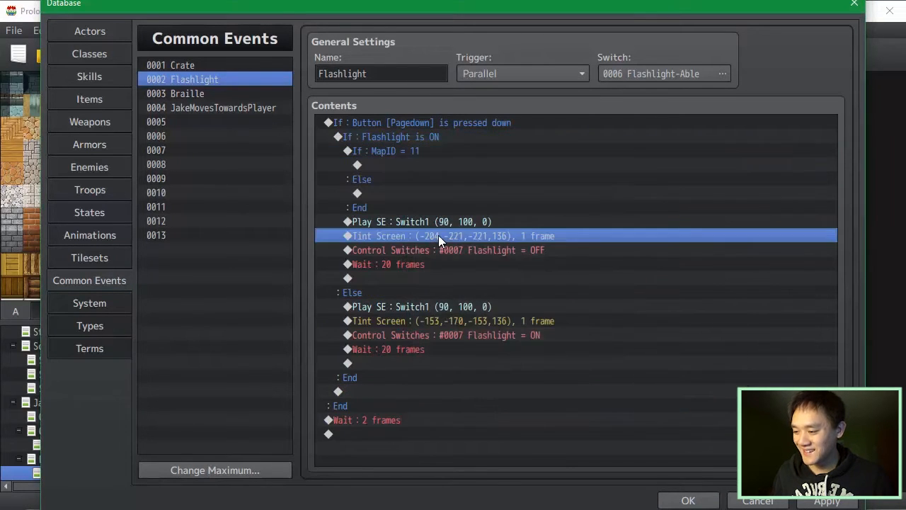
key(ctrl+x)
click(411, 195)
key(ctrl+v)
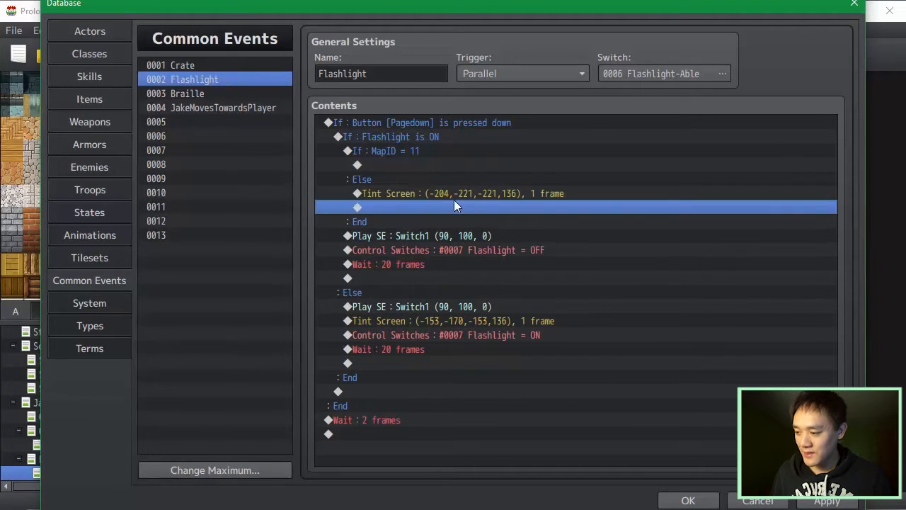
Paste a copy of the Tint Screen command into the MapID = 11 branch and set its tone to -255, -255, -255 with gray 0.
click(478, 194)
click(446, 164)
key(ctrl+v)
double_click(449, 165)
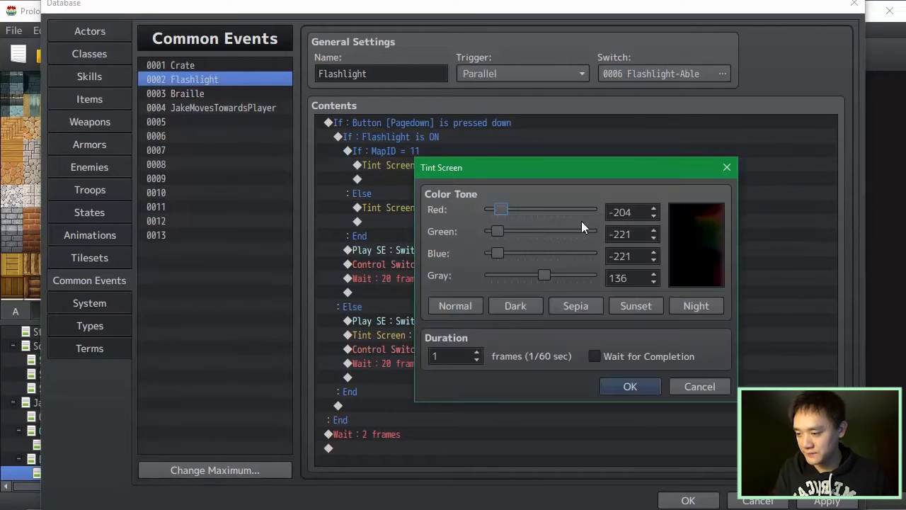
drag(502, 210, 469, 254)
drag(544, 276, 486, 275)
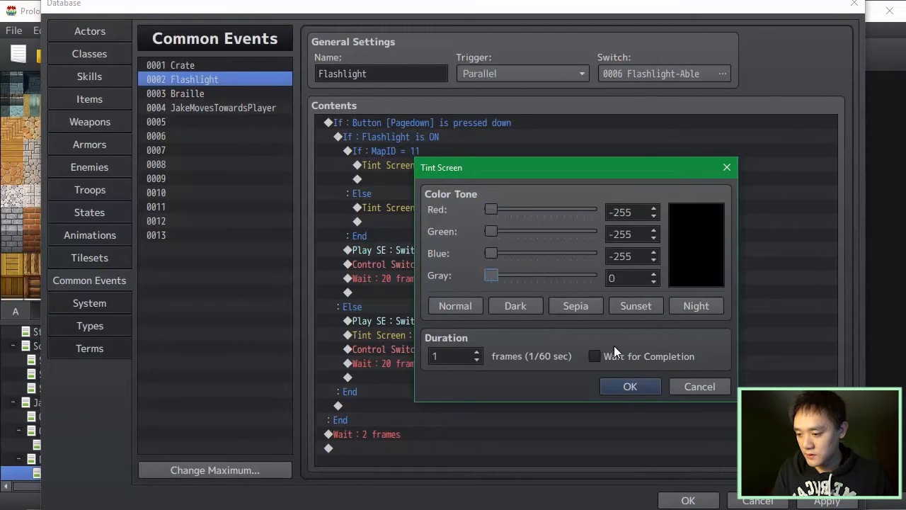
click(630, 386)
Move the whole MapID = 11 conditional block below the Play SE command under Flashlight is ON.
click(485, 151)
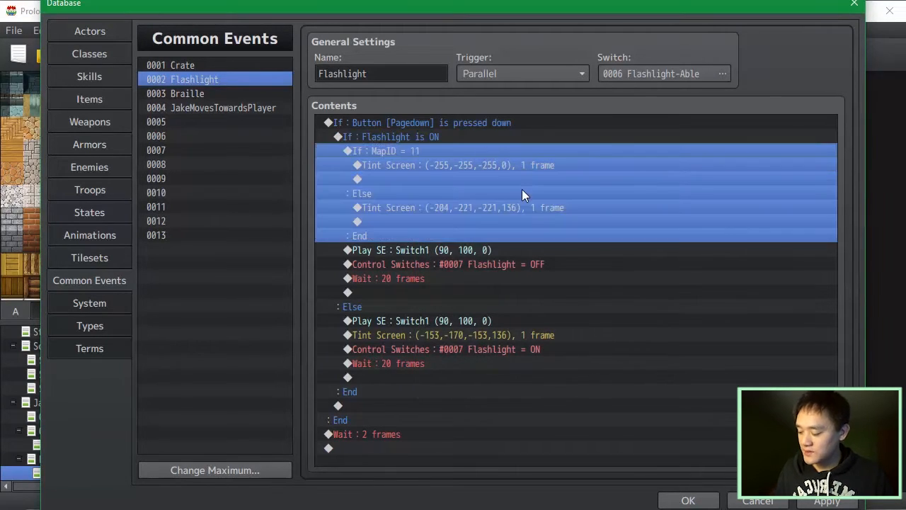
key(Delete)
click(469, 165)
key(ctrl+v)
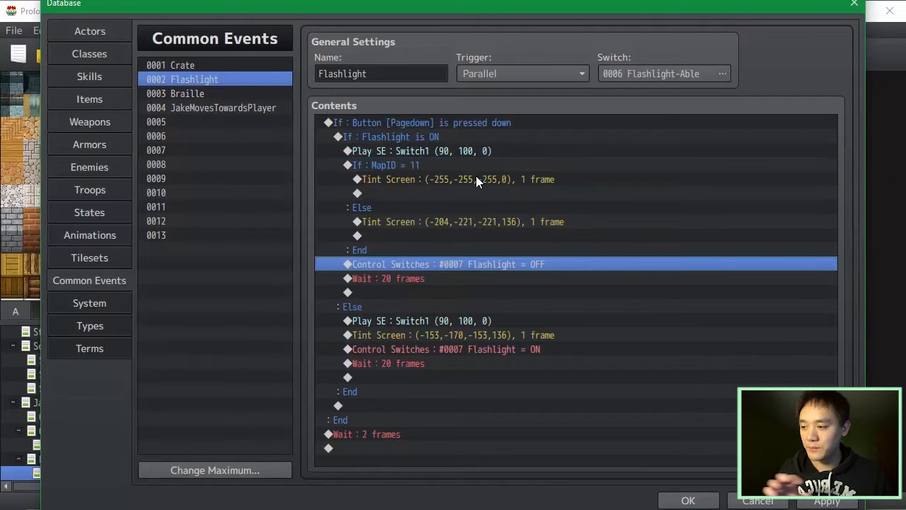
Insert a Control Variables command above Play SE under Flashlight is ON, setting 0012 MapID to the Map ID game data.
click(486, 179)
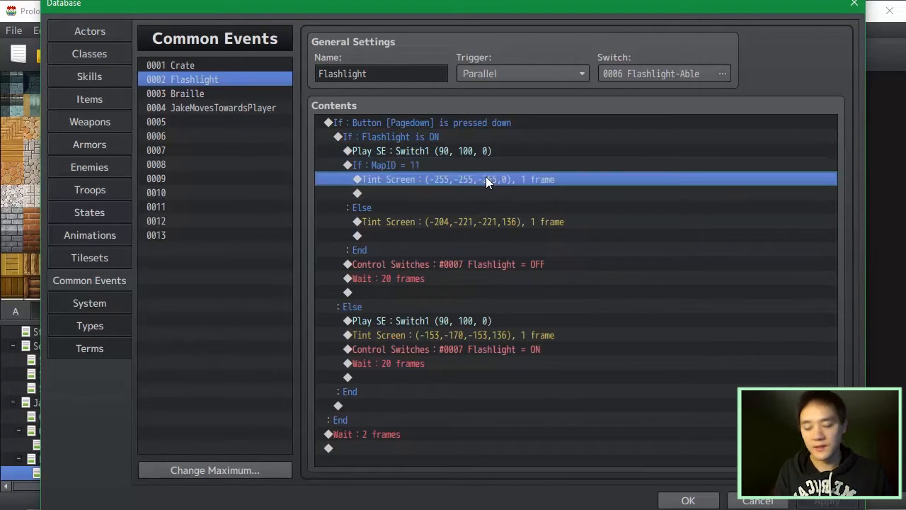
click(484, 145)
key(Insert)
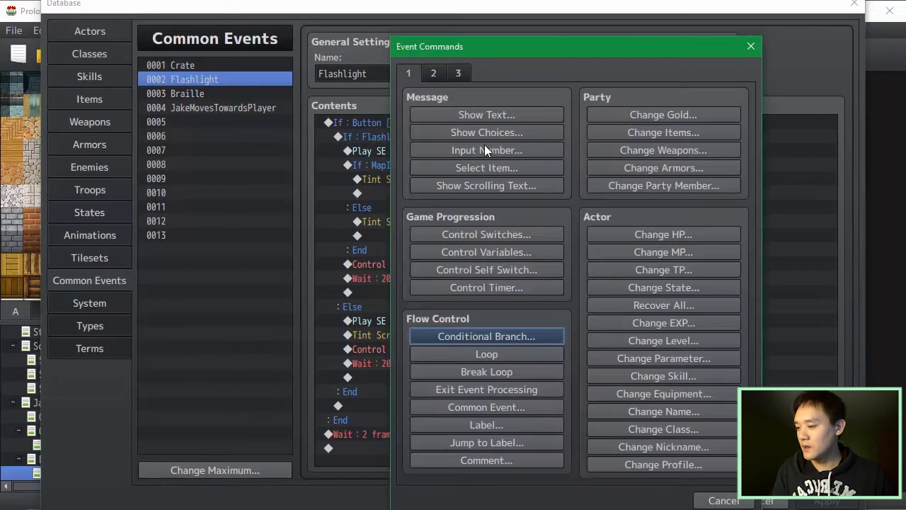
click(485, 252)
click(567, 177)
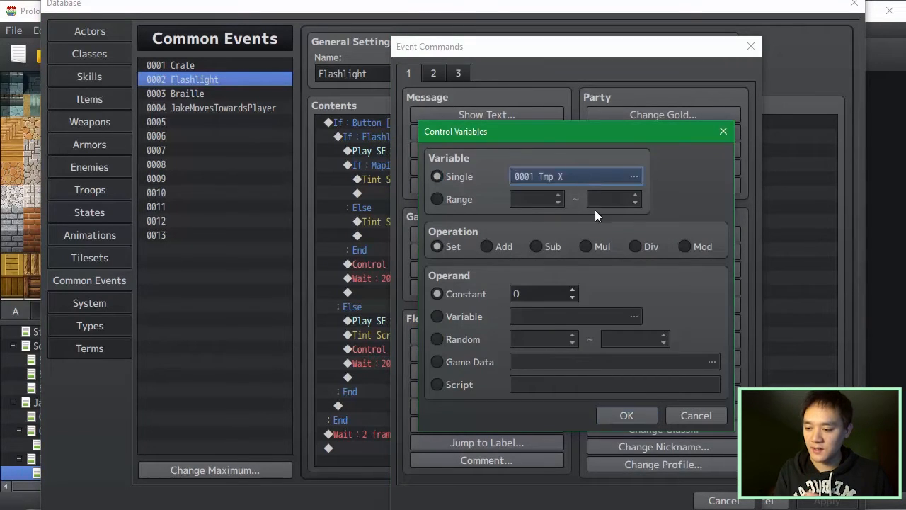
click(624, 282)
click(552, 452)
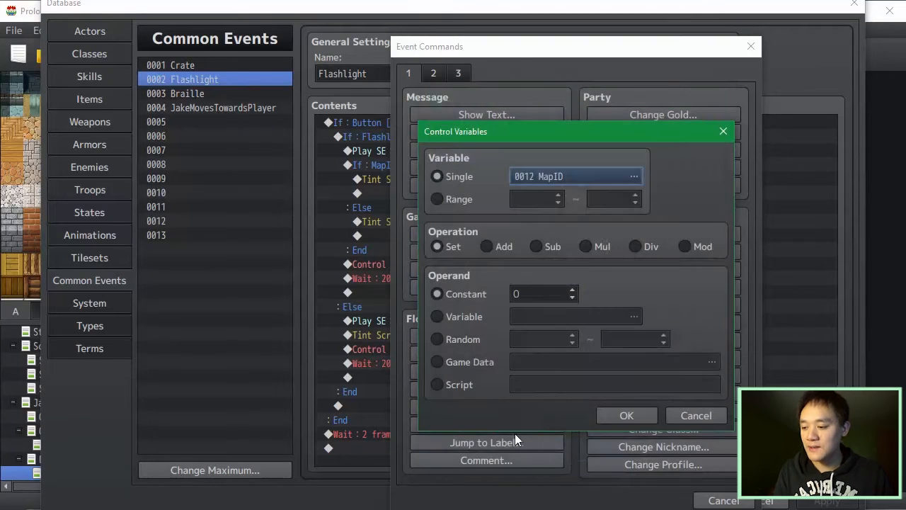
click(484, 354)
click(551, 361)
click(639, 390)
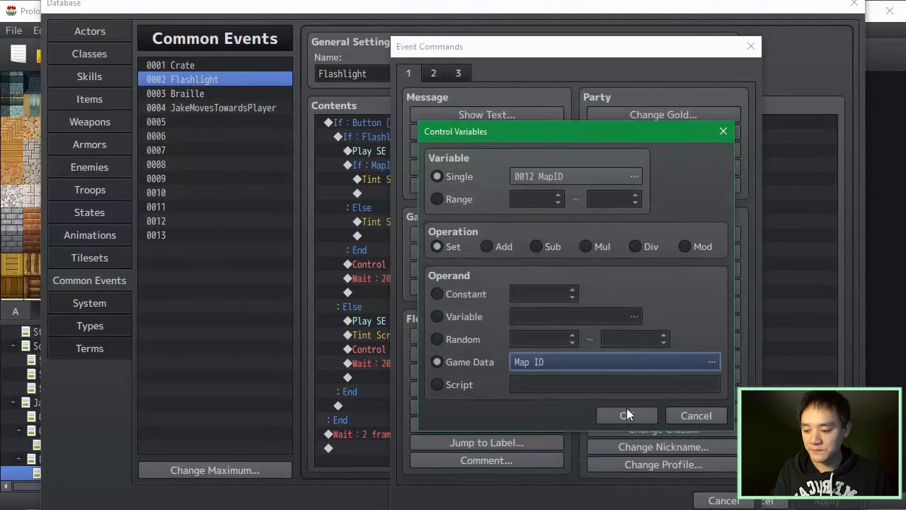
click(627, 413)
click(600, 279)
click(591, 179)
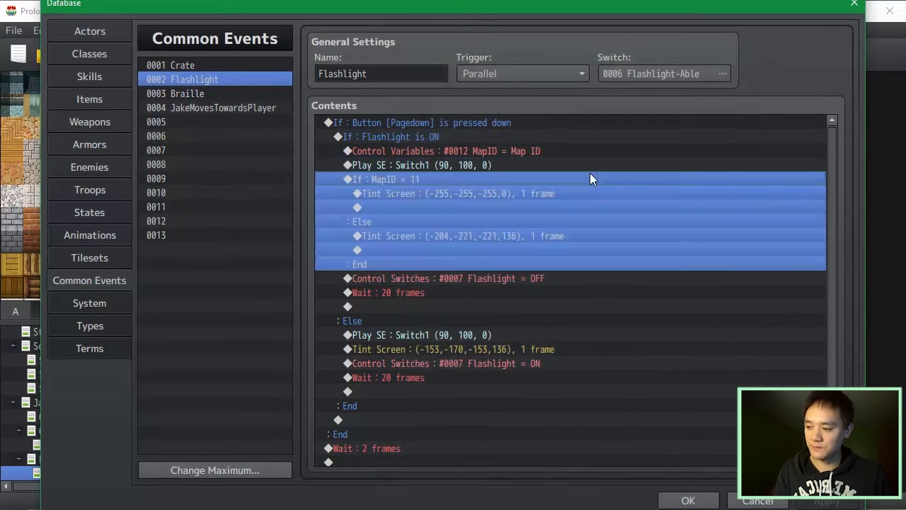
click(605, 162)
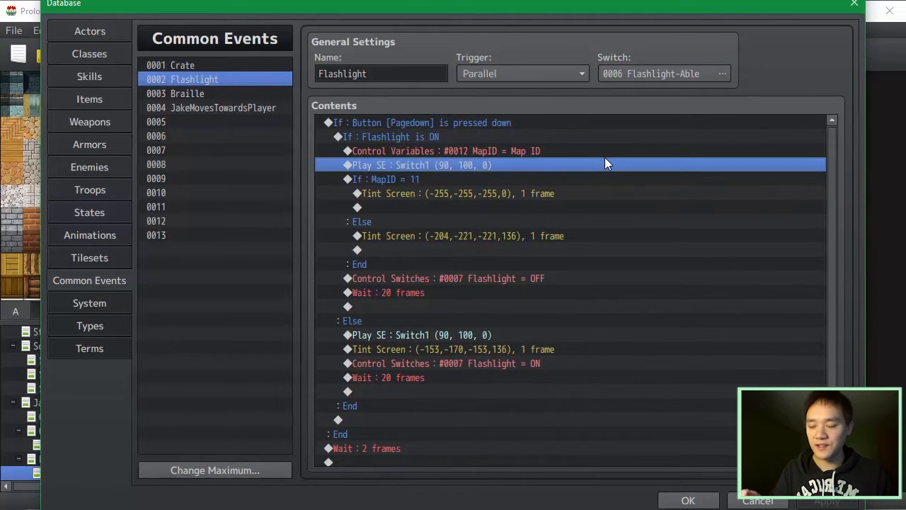
Check the MapID = 11 condition under Flashlight is ON in the Flashlight common event, and save the database changes.
click(633, 137)
click(649, 122)
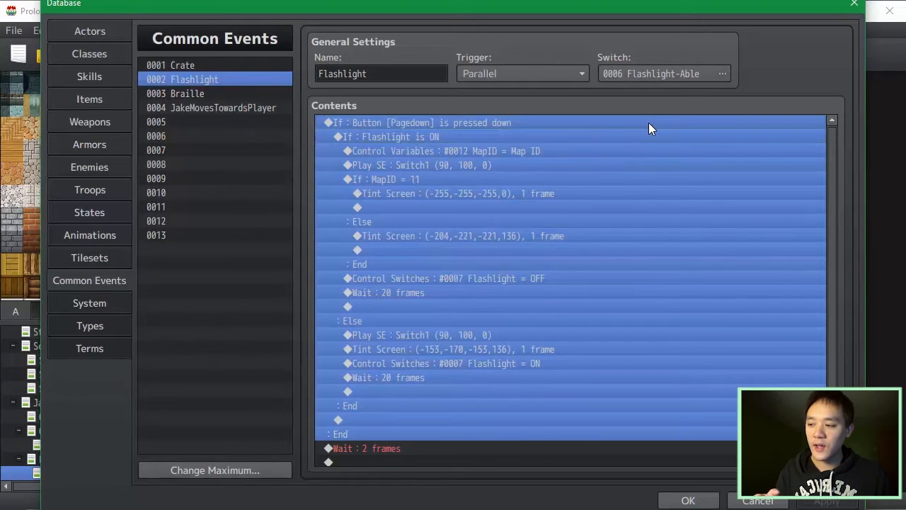
click(652, 179)
click(659, 252)
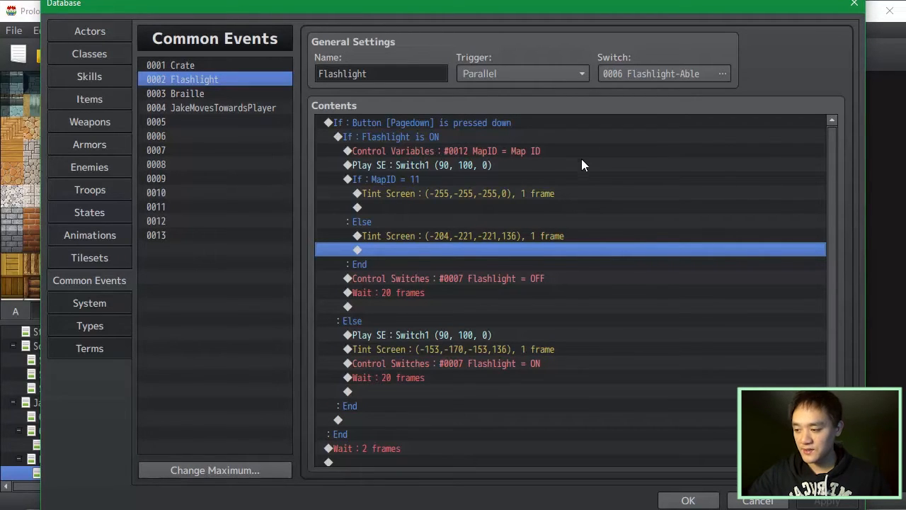
click(688, 499)
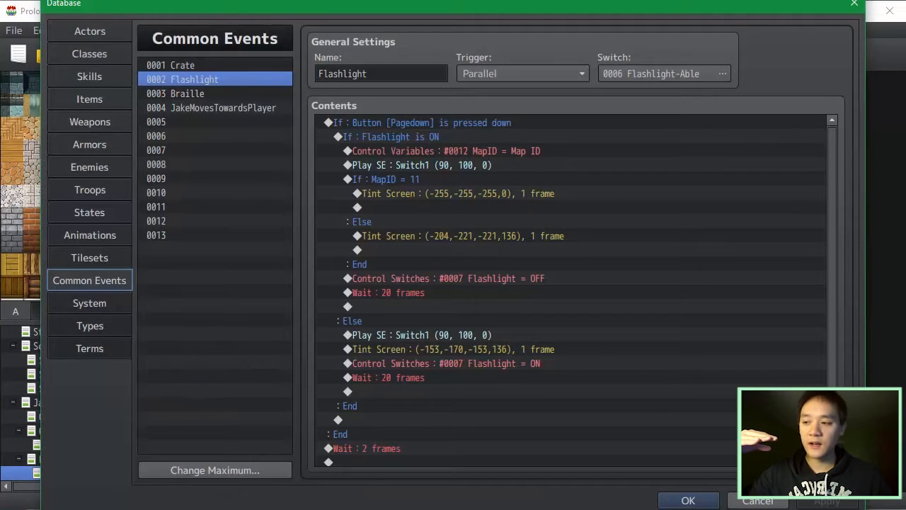
Examine the Flashlight common event's order of sound effect, MapID branches, tint commands and wait, and close the database.
click(442, 163)
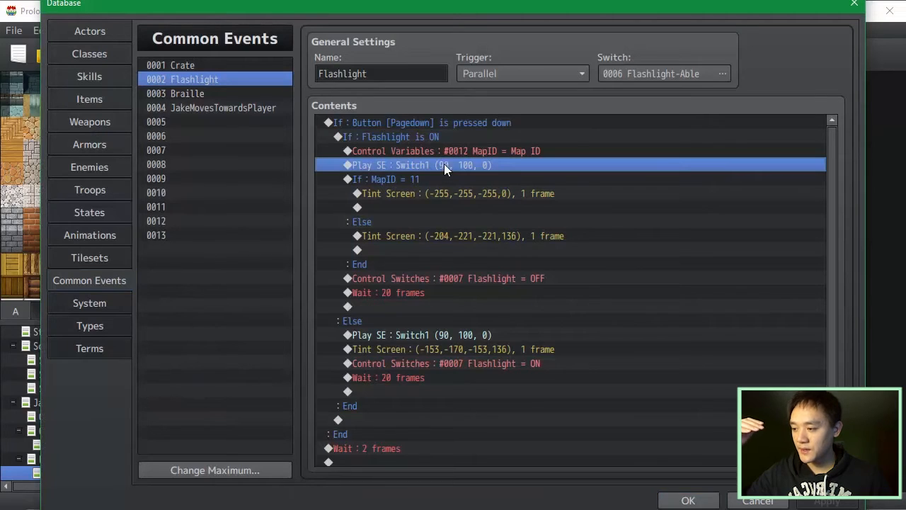
click(486, 180)
click(488, 207)
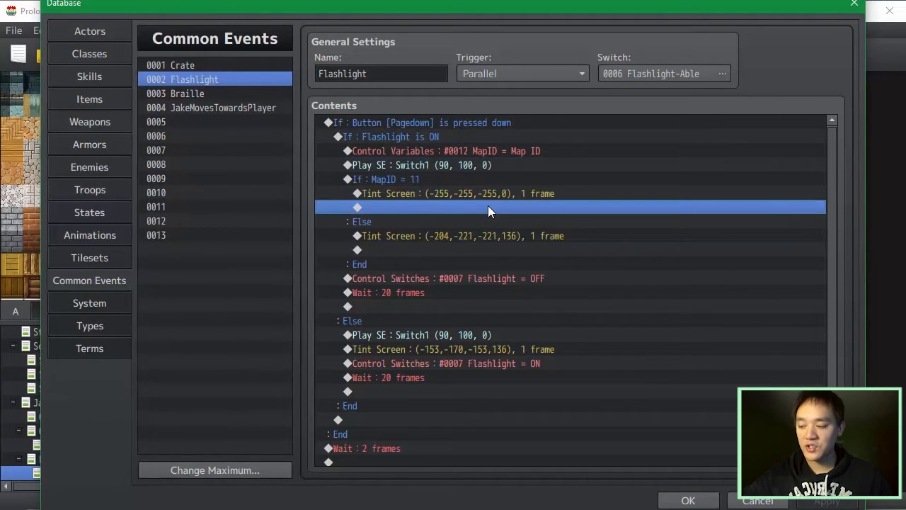
click(510, 196)
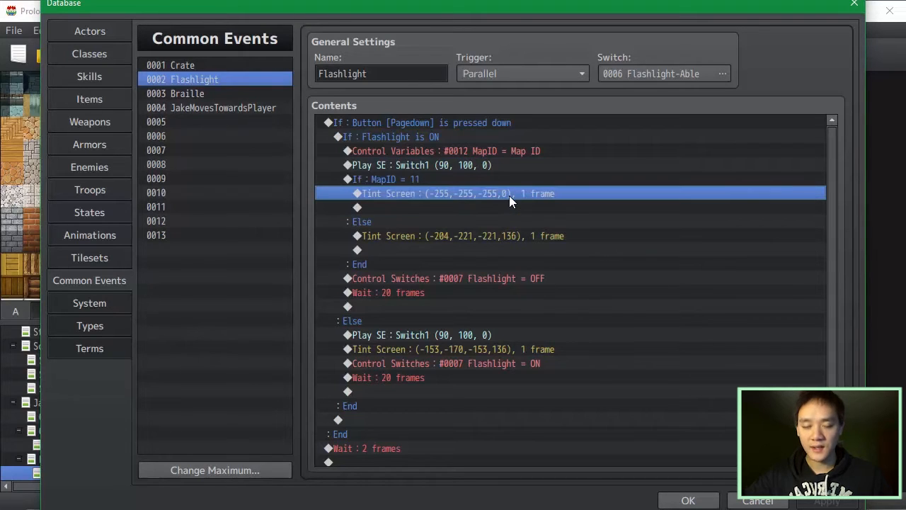
click(508, 237)
click(514, 252)
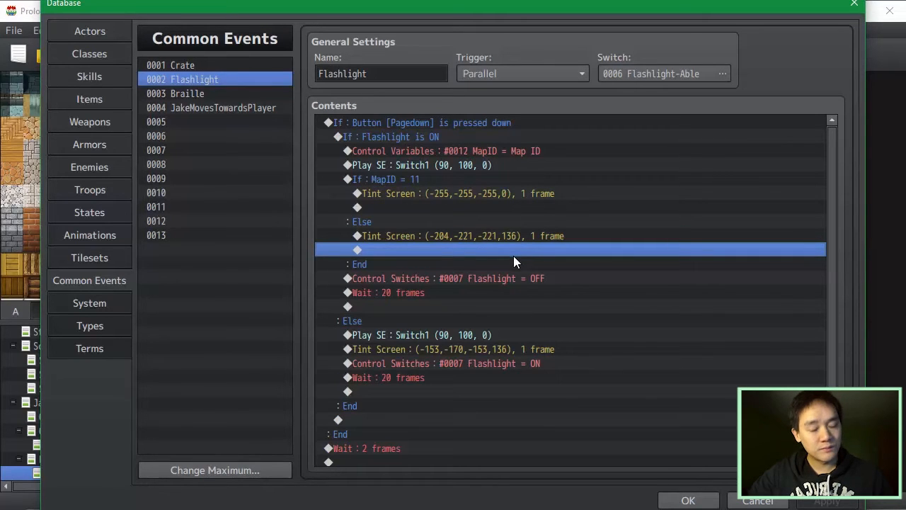
double_click(514, 254)
click(497, 292)
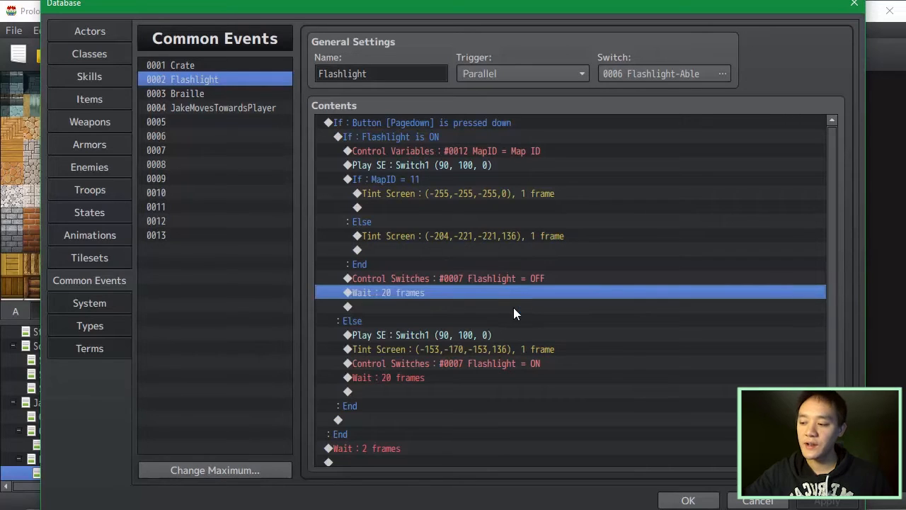
click(513, 307)
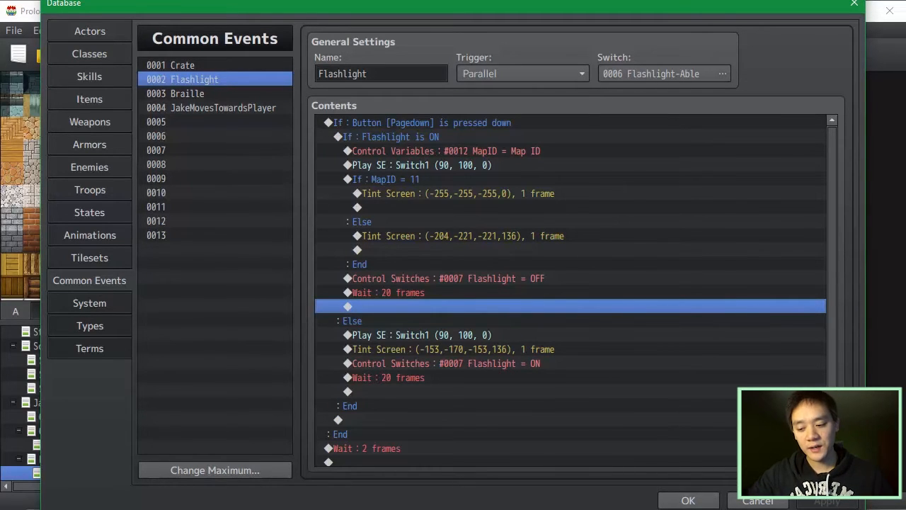
click(688, 500)
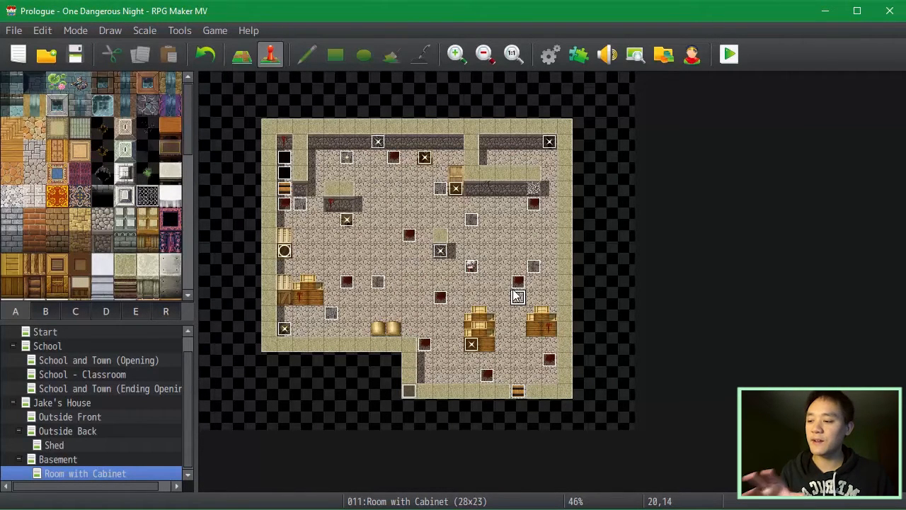
In the Jake event on the Room with Cabinet map, duplicate the Wait: 150 frames command that follows the Damage3 sound effect.
double_click(473, 267)
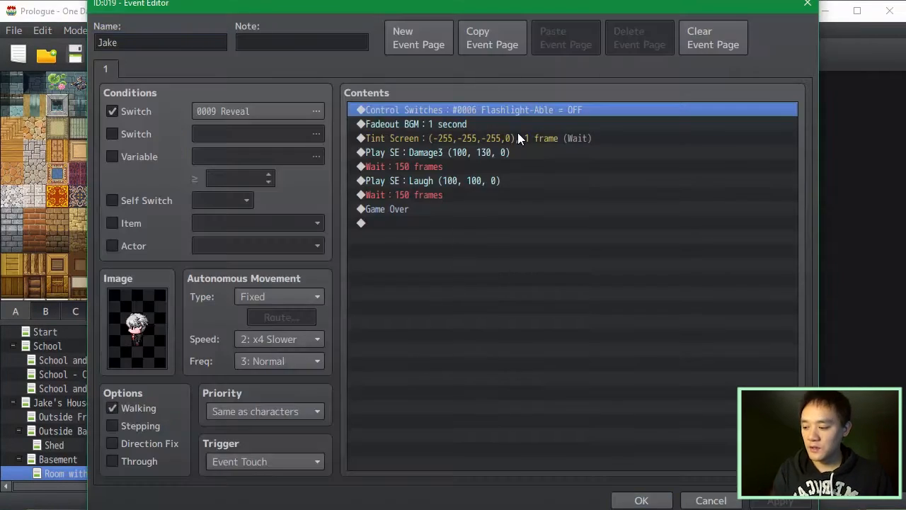
click(517, 132)
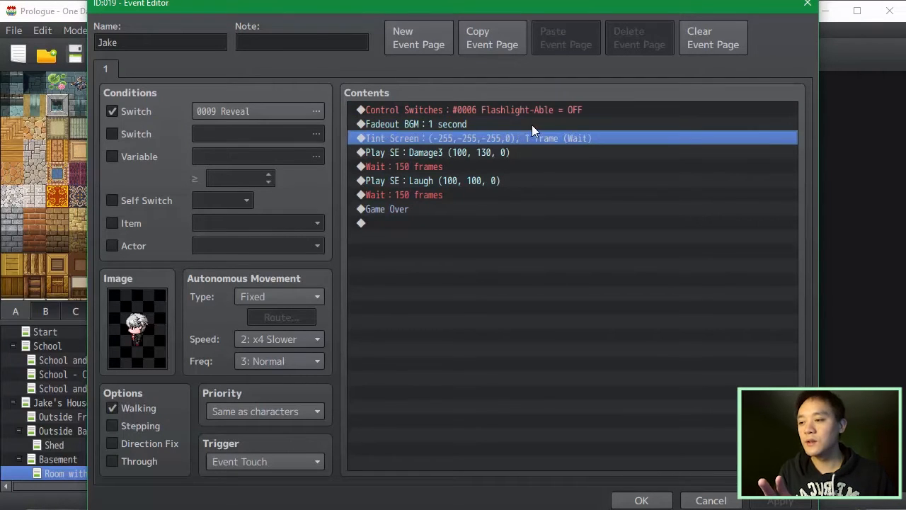
click(532, 125)
click(584, 224)
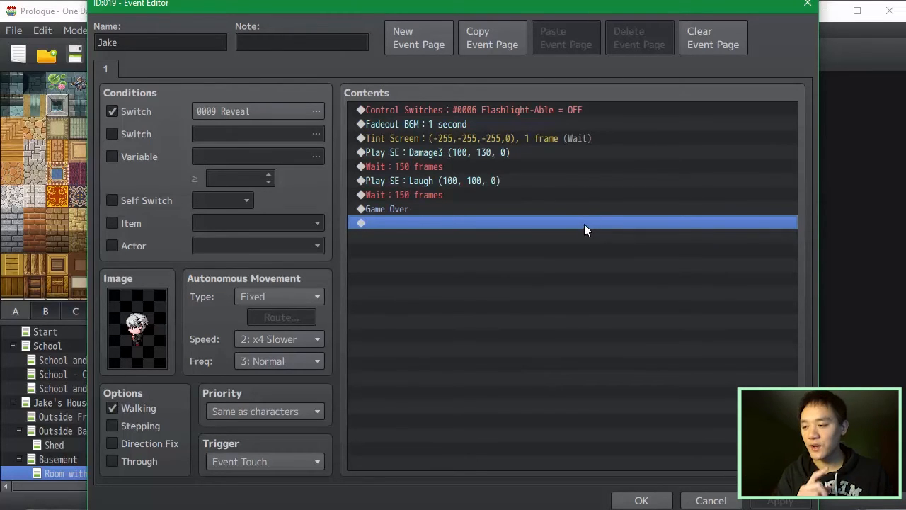
click(589, 119)
click(593, 109)
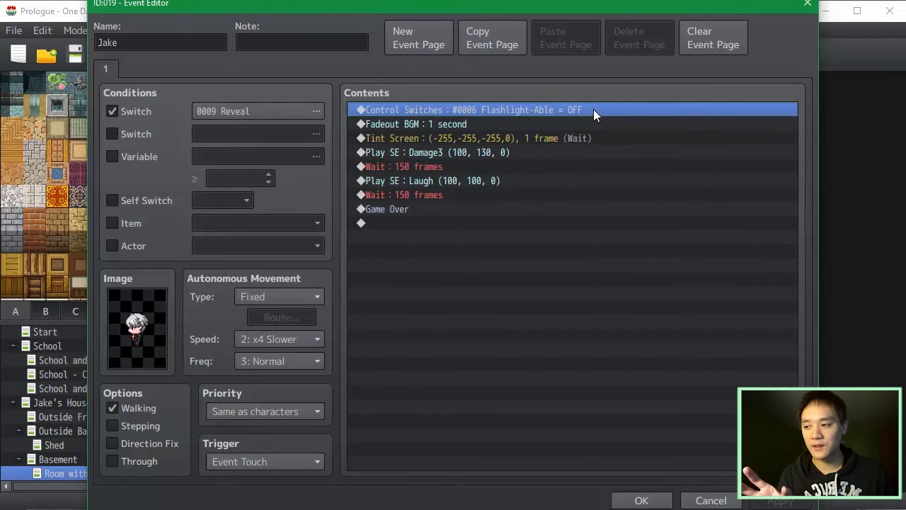
click(560, 167)
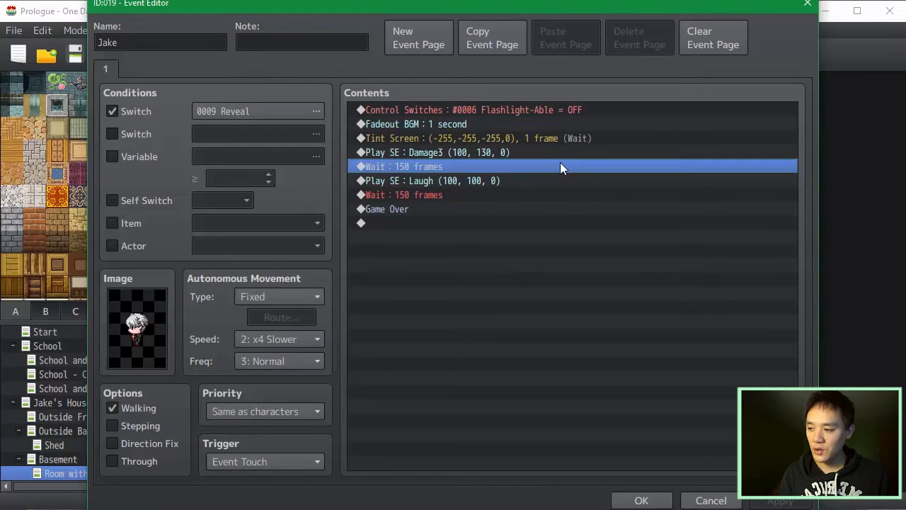
double_click(560, 164)
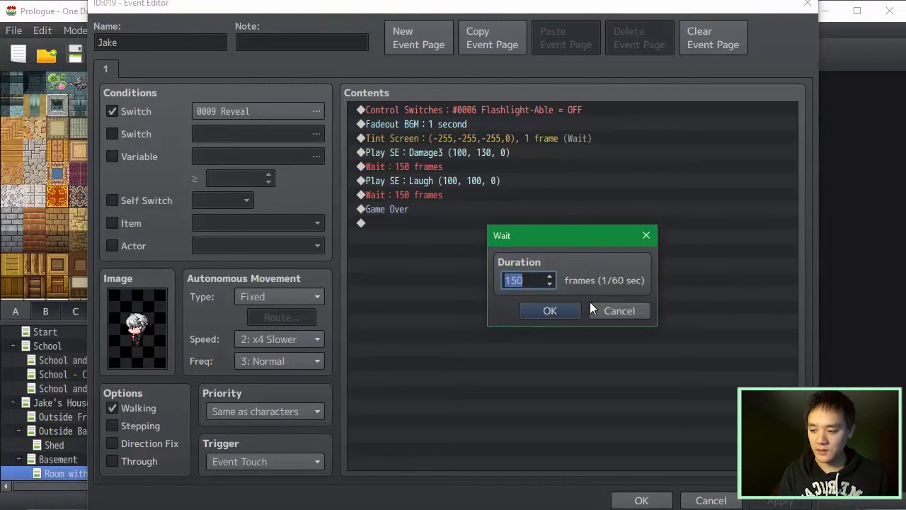
click(614, 311)
key(ctrl+c)
key(ctrl+v)
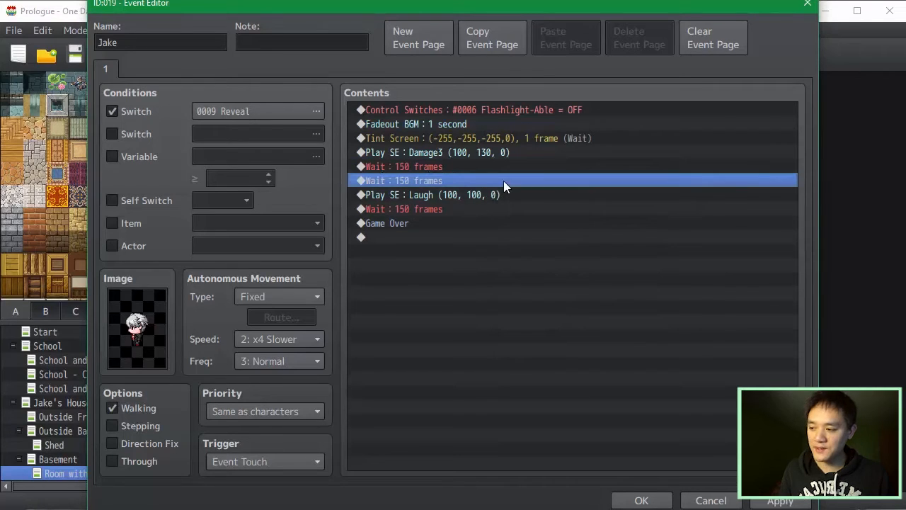
Set the first Wait after the Damage3 sound effect to 10 frames and the duplicated Wait to 140 frames.
double_click(487, 180)
text(140)
key(Return)
double_click(424, 168)
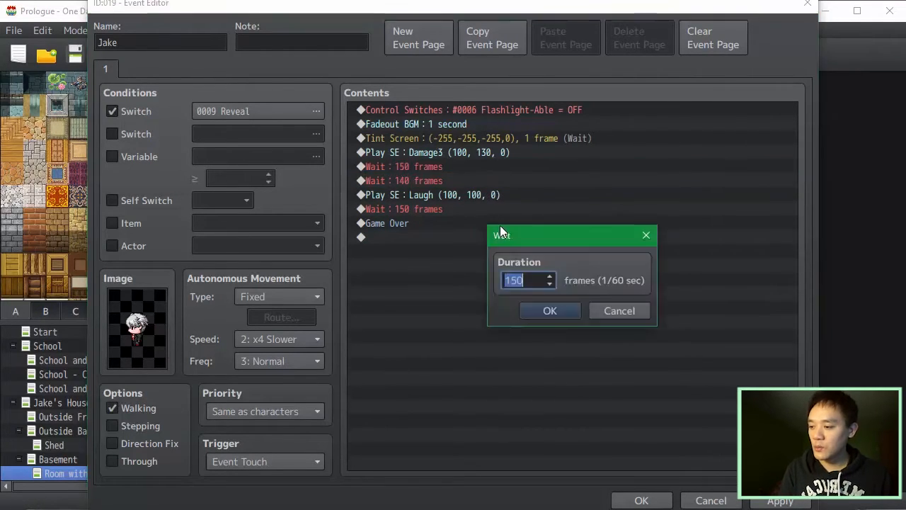
text(10)
click(547, 309)
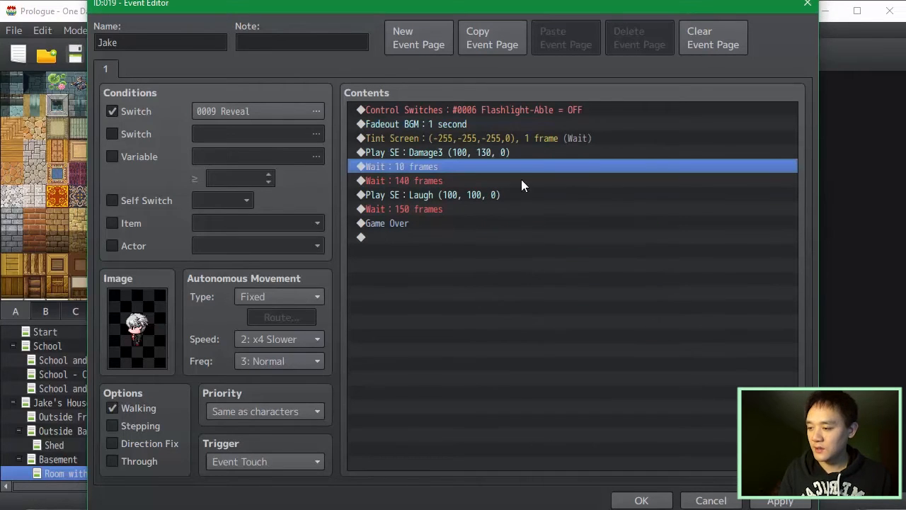
Place a copy of the Tint Screen (-255,-255,-255,0) command between the Wait: 10 frames and Wait: 140 frames commands.
click(531, 136)
click(506, 169)
key(ctrl+v)
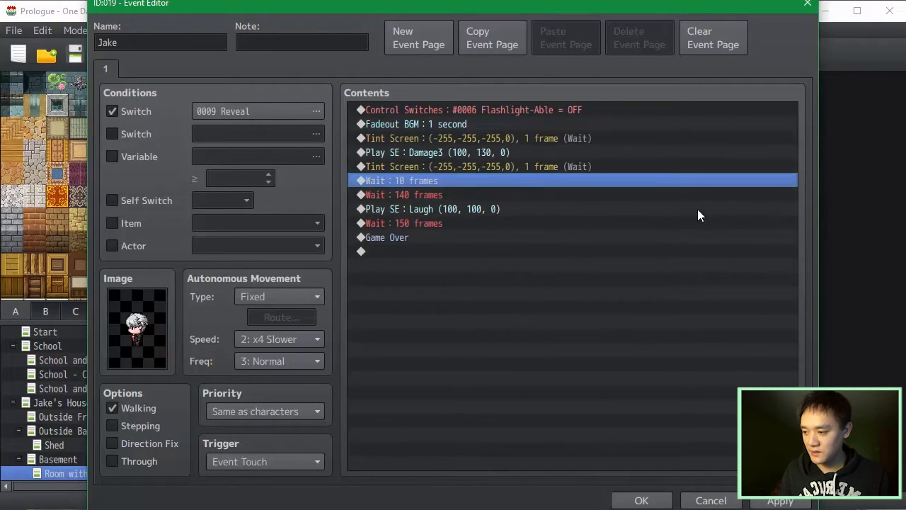
key(ctrl+x)
click(573, 185)
key(ctrl+v)
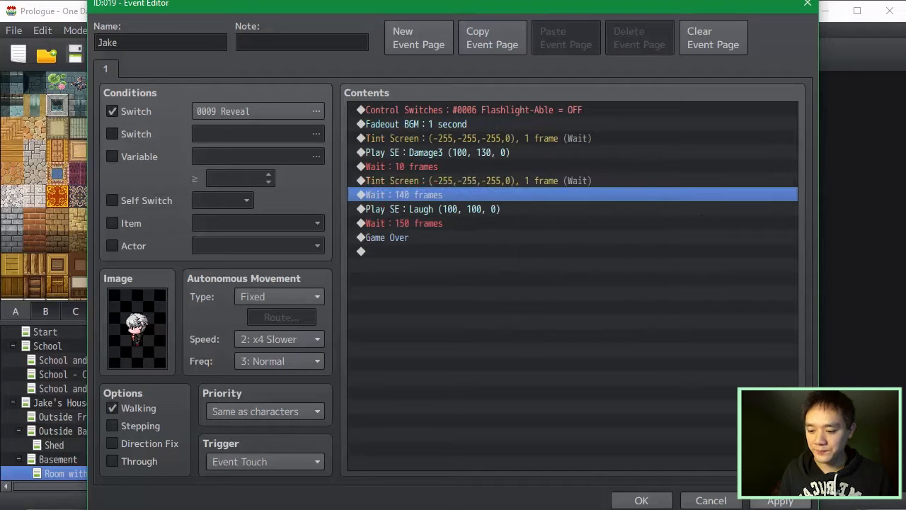
Review the Jake event's command order from turning Flashlight-Able off through both tints to Game Over, and save the event.
click(578, 237)
click(591, 152)
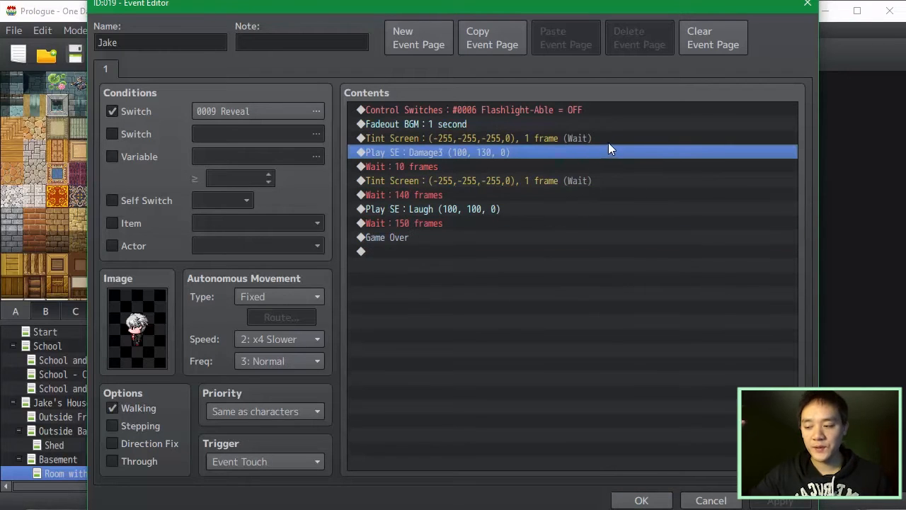
click(607, 139)
click(624, 180)
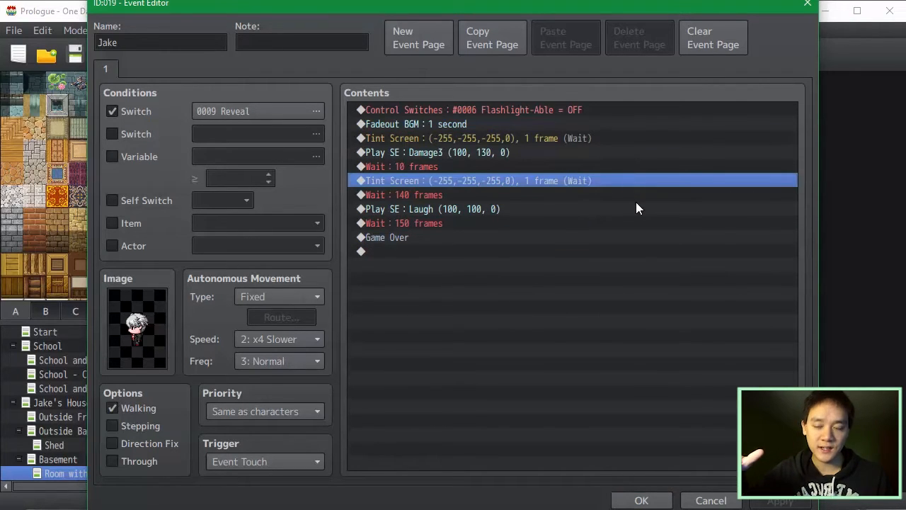
click(630, 252)
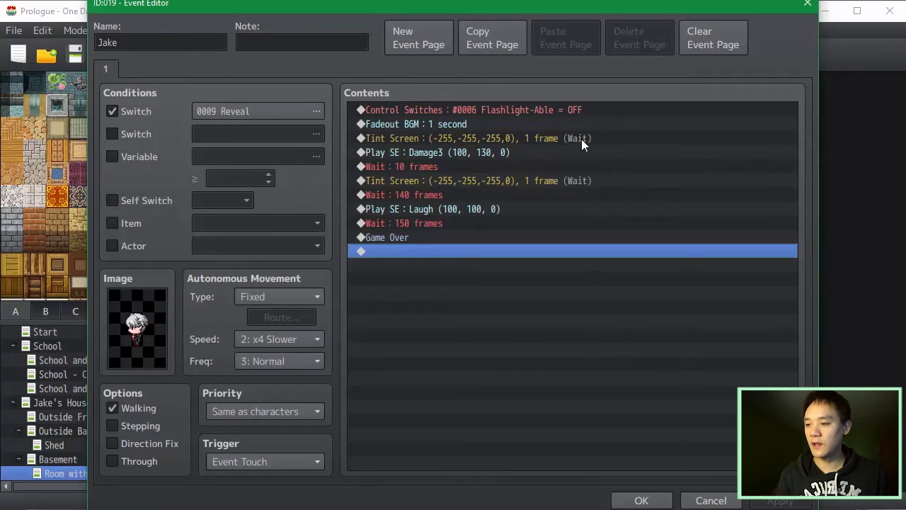
click(559, 120)
click(559, 111)
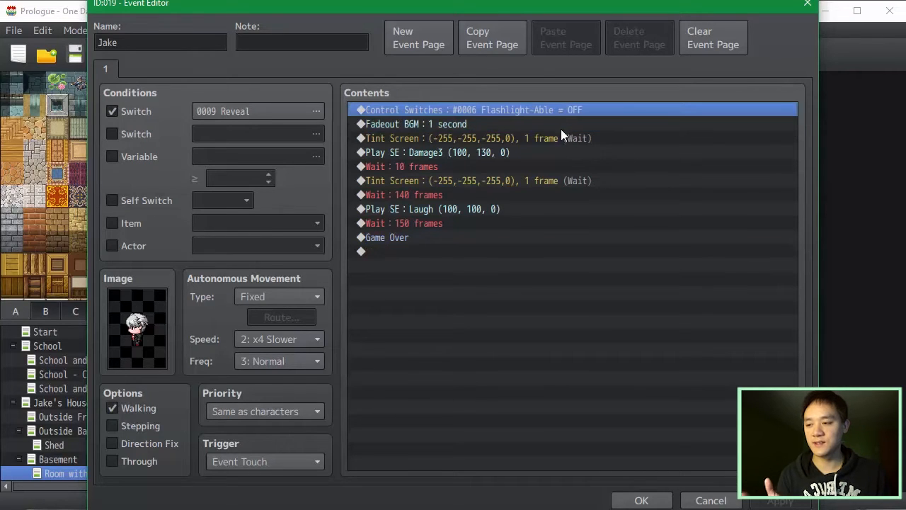
click(564, 138)
click(570, 153)
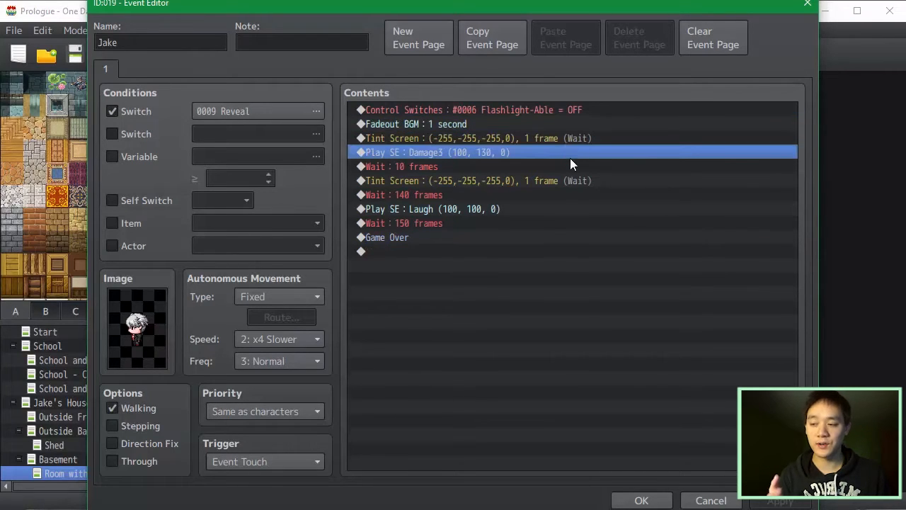
click(600, 110)
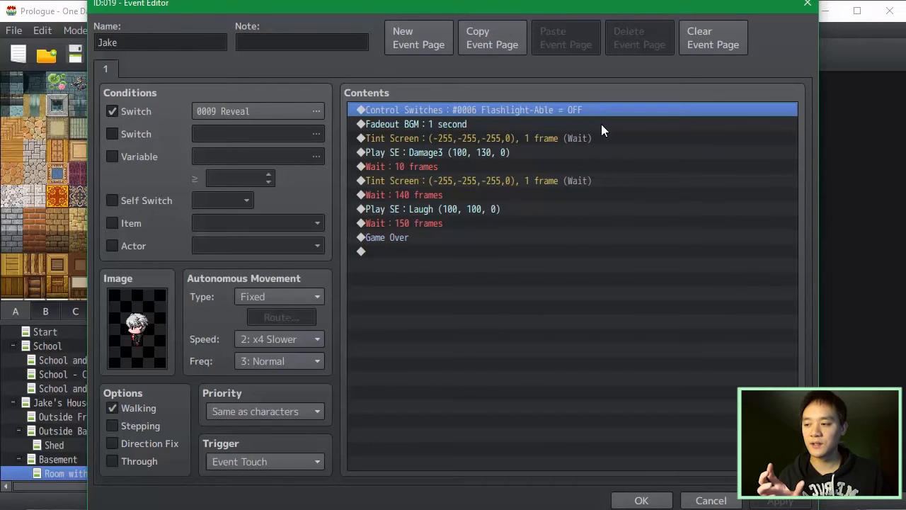
click(601, 124)
click(601, 135)
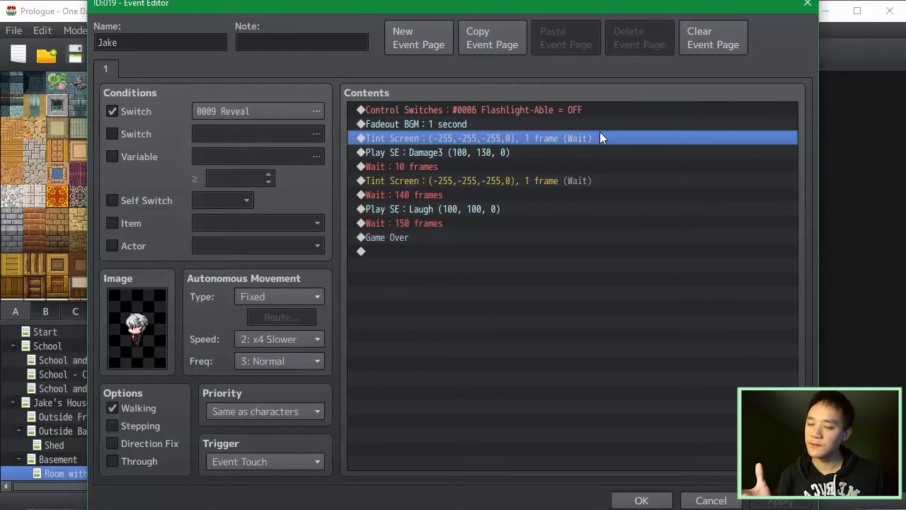
click(600, 111)
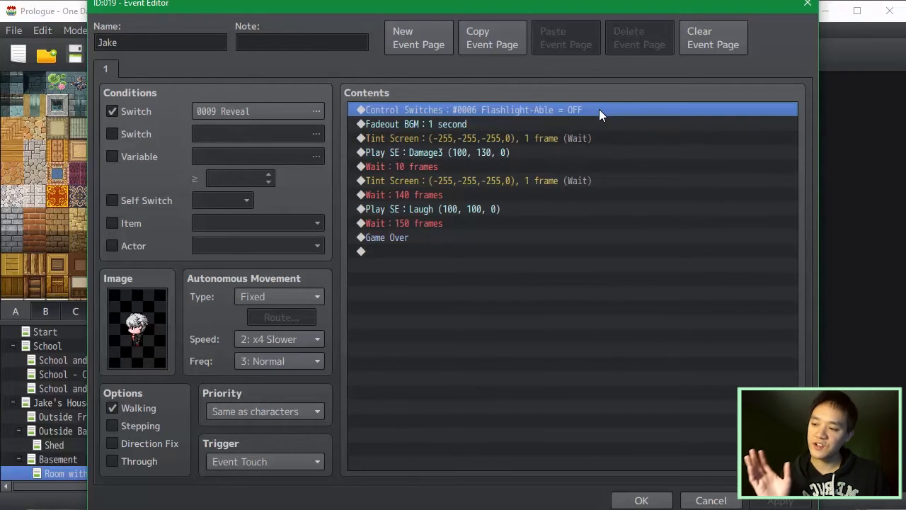
click(602, 138)
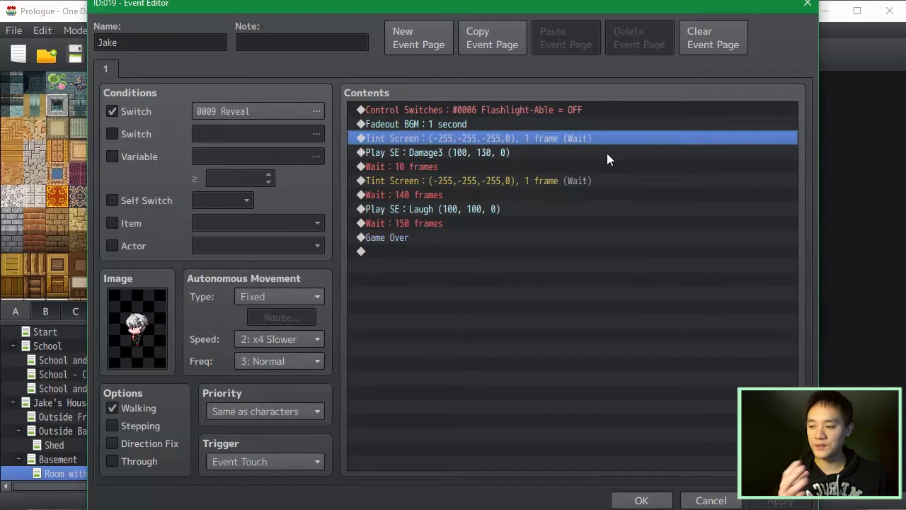
click(619, 238)
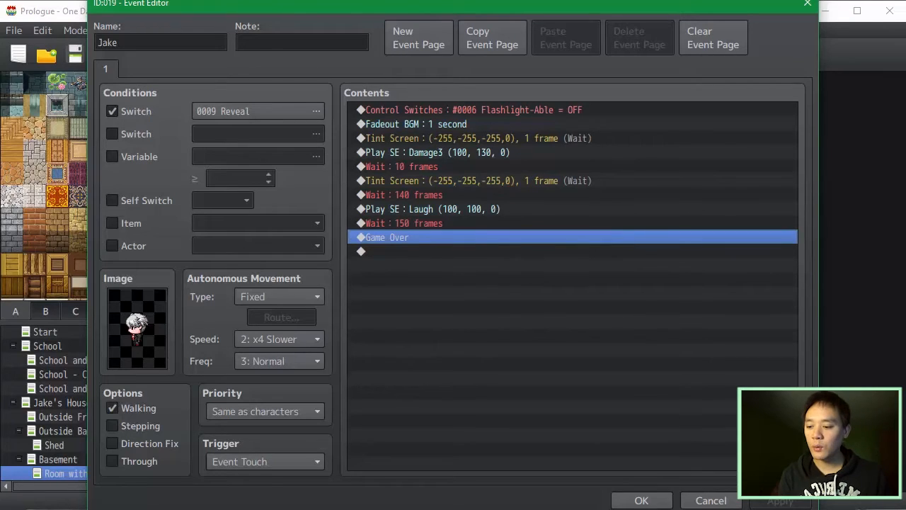
click(642, 500)
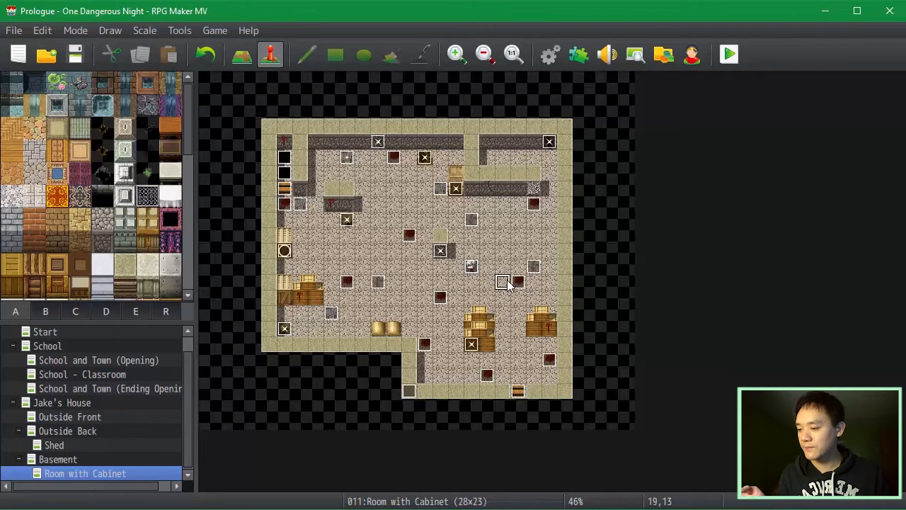
Recheck the Jake event's command list and start a playtest of the game.
double_click(471, 268)
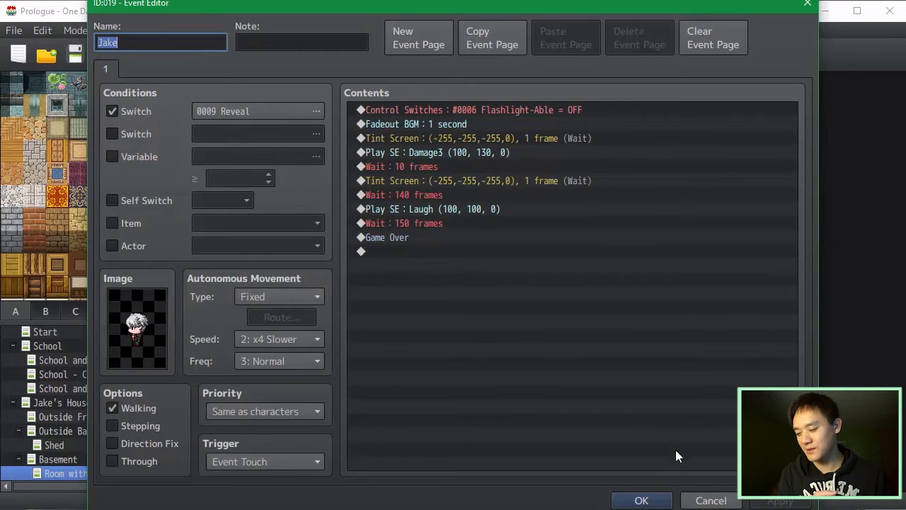
click(669, 500)
drag(418, 244, 403, 257)
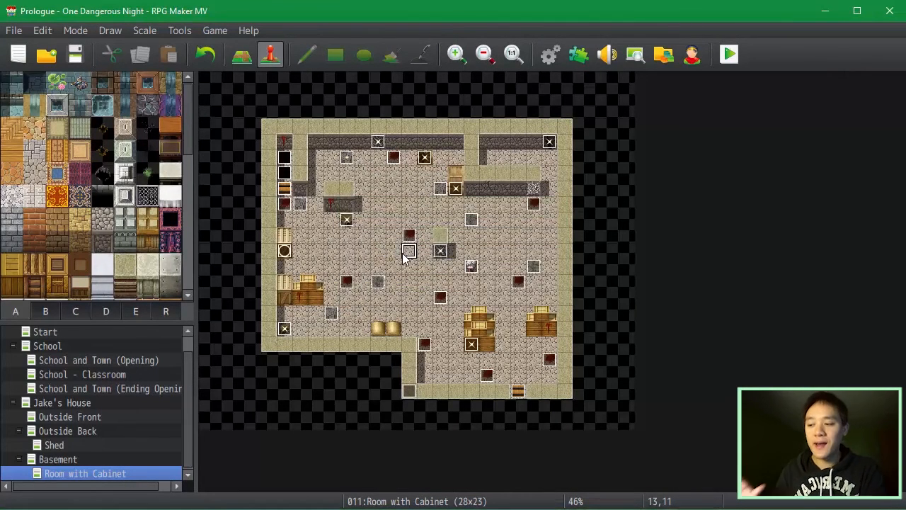
key(ctrl+r)
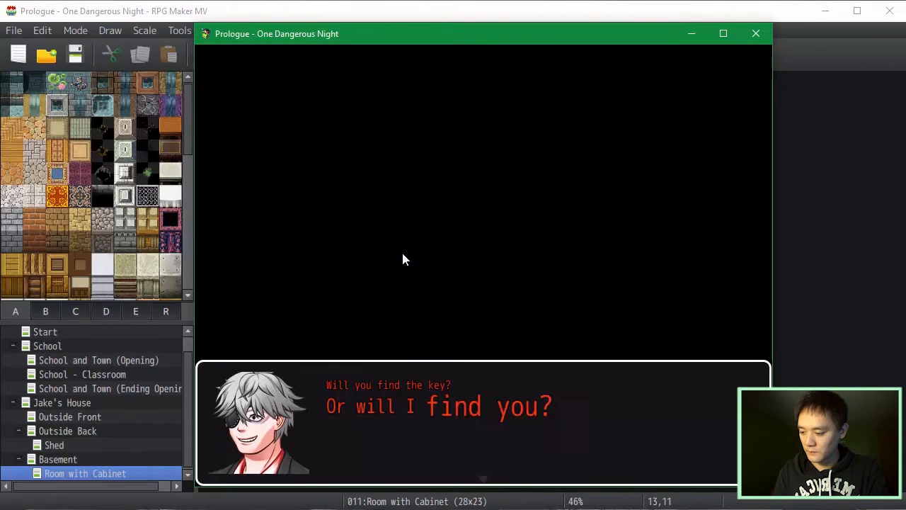
Advance Jake's dialogue in the playtest, play the capture sequence through to Game Over, and end the playtest.
key(Return)
key(Return)
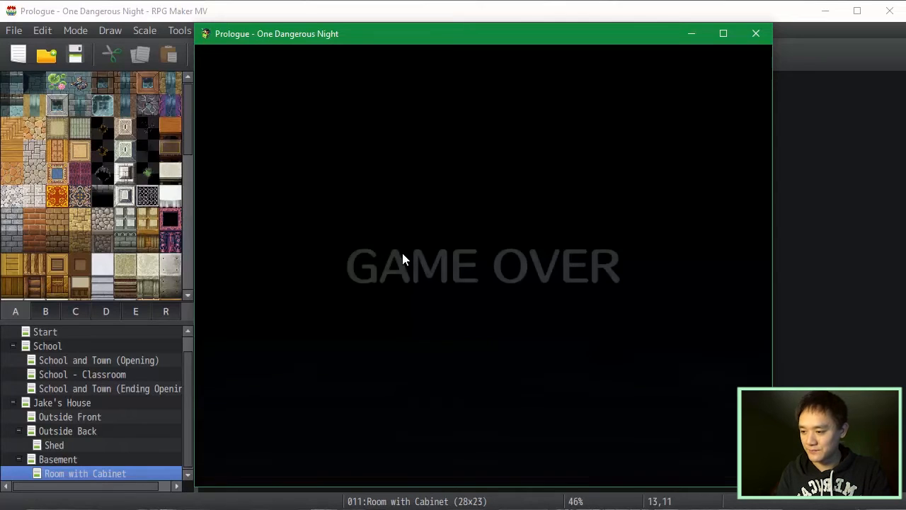
click(756, 34)
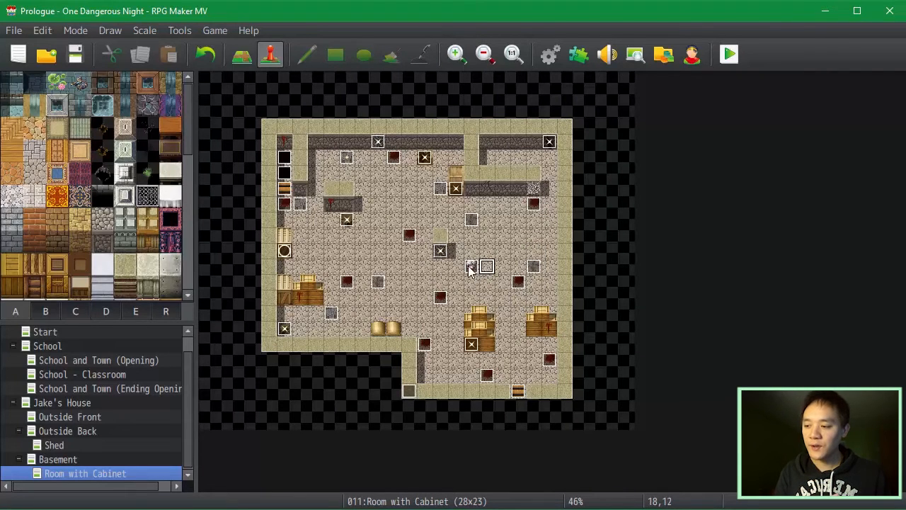
Add four more Move toward Player commands to Jake's movement route on page 3 of the Start event and save the event.
click(408, 392)
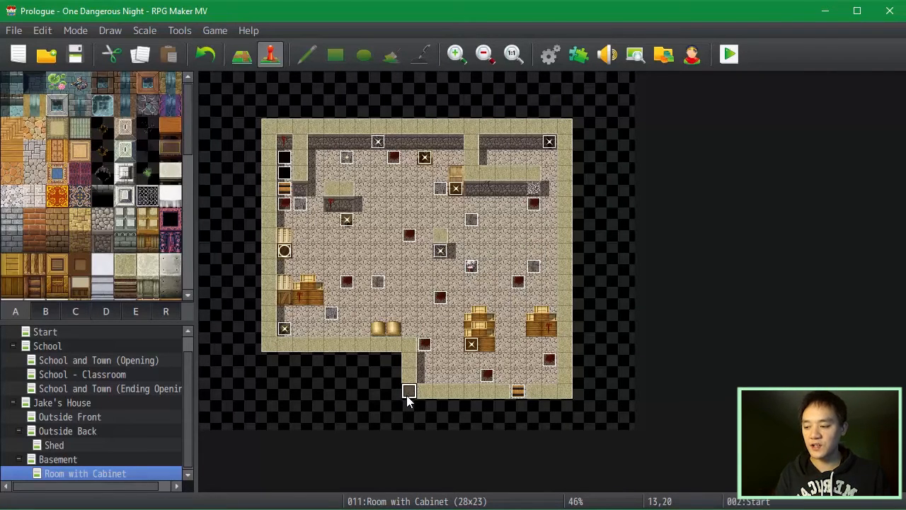
double_click(407, 395)
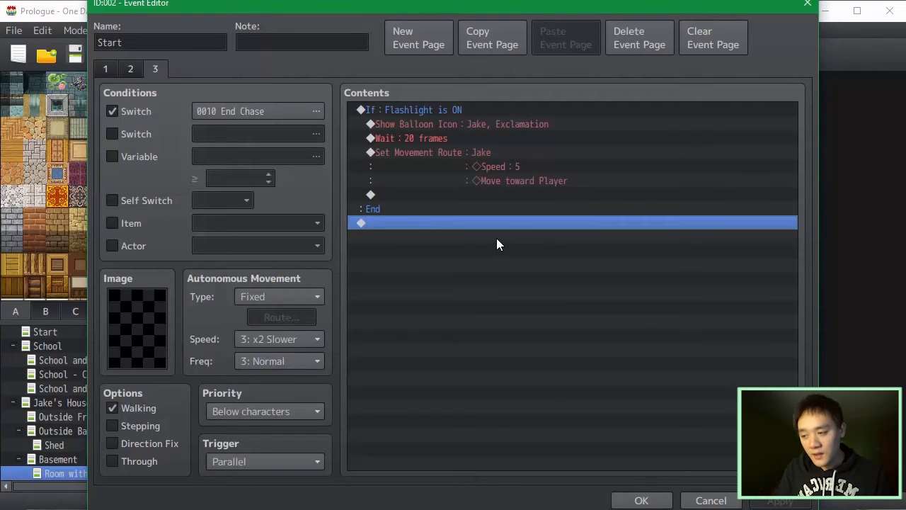
double_click(499, 153)
click(277, 181)
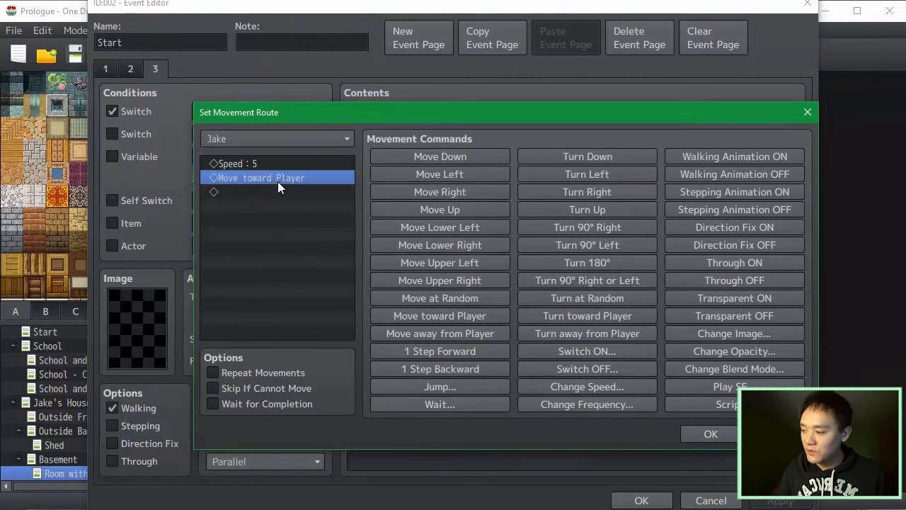
key(ctrl+c)
key(ctrl+v)
key(ctrl+v)
key(ctrl+v)
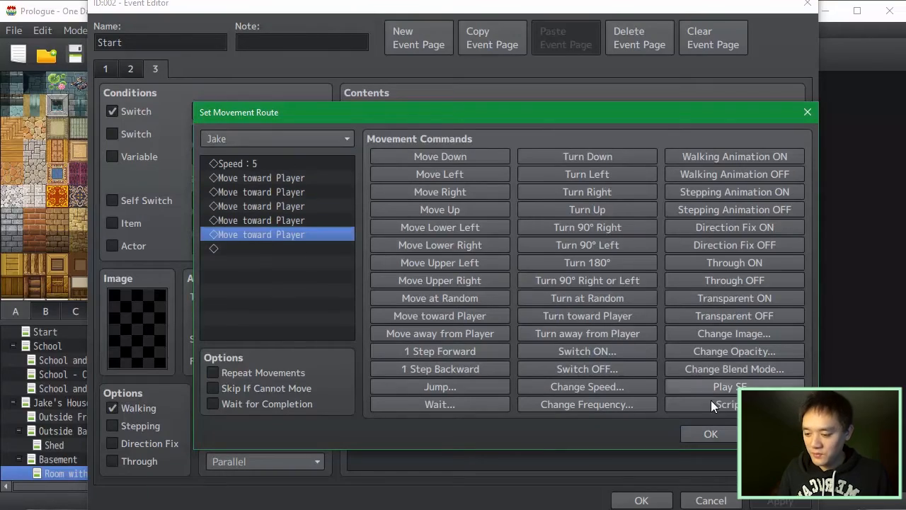
click(710, 434)
click(641, 500)
Playtest the chase with Jake's lengthened movement route, and end the playtest.
click(517, 251)
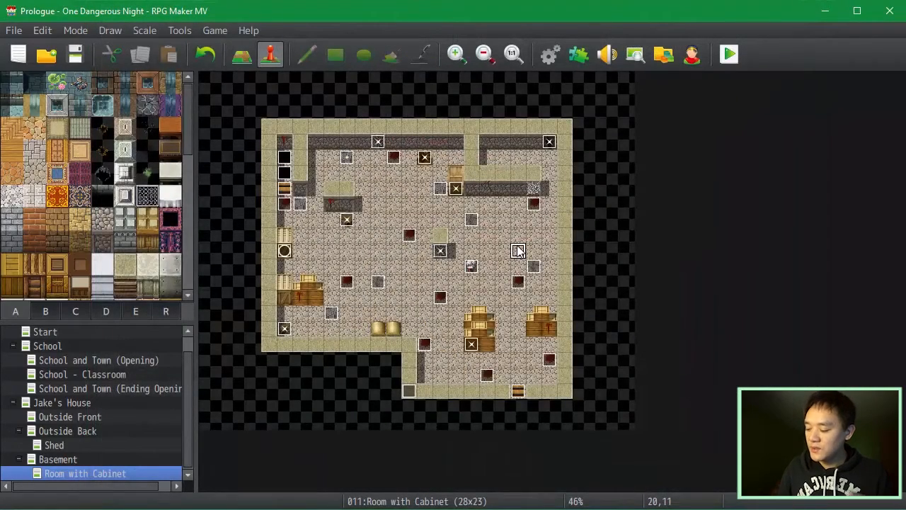
key(ctrl+r)
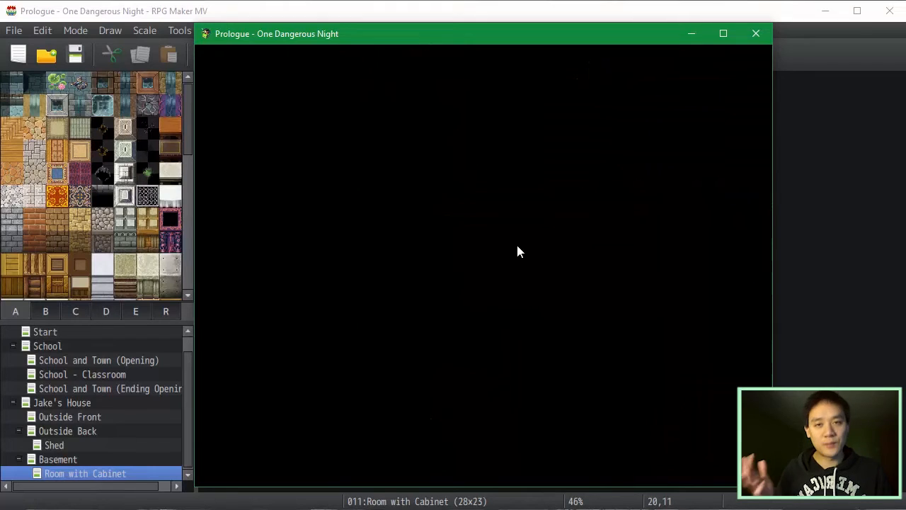
click(755, 34)
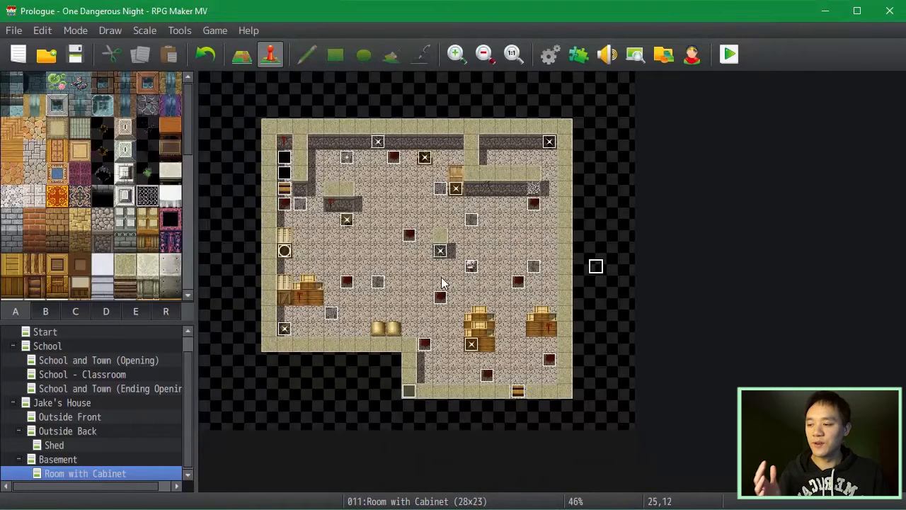
Insert a Loop above Jake's Set Movement Route command on page 3 of the Start event.
click(410, 388)
key(Return)
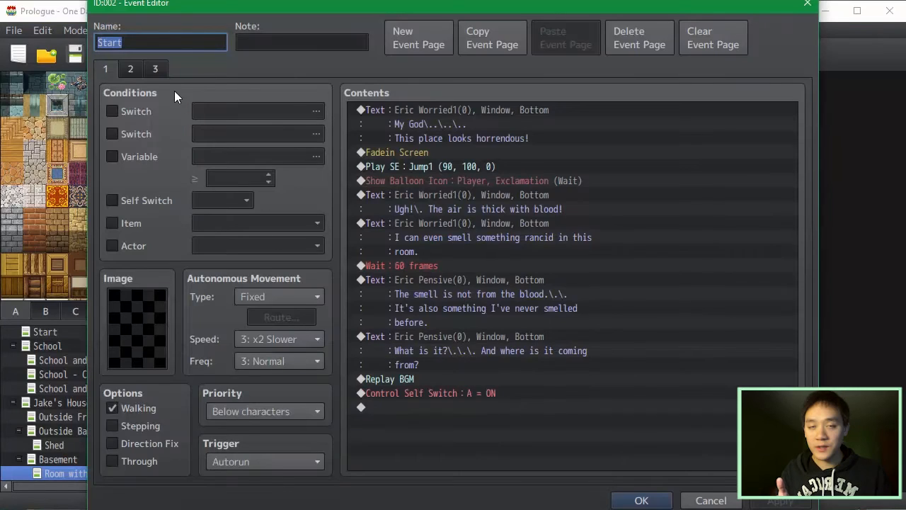
click(154, 69)
click(534, 280)
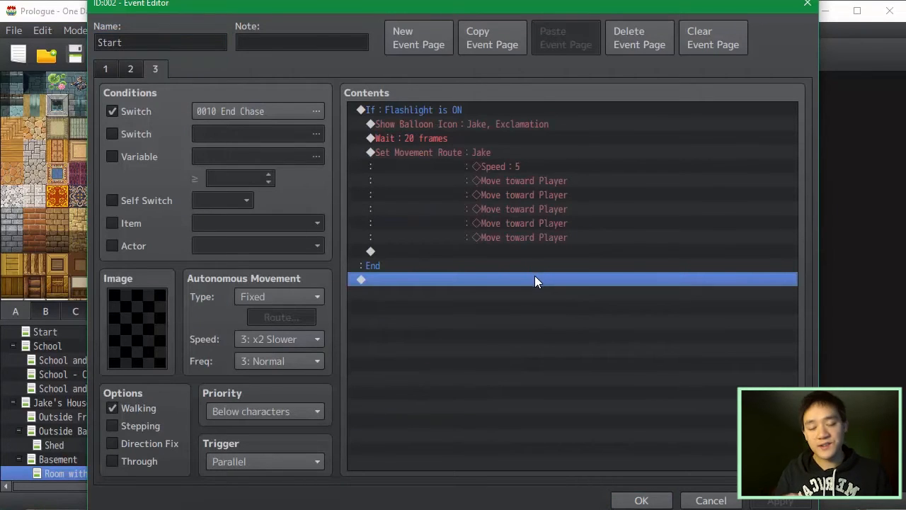
click(568, 237)
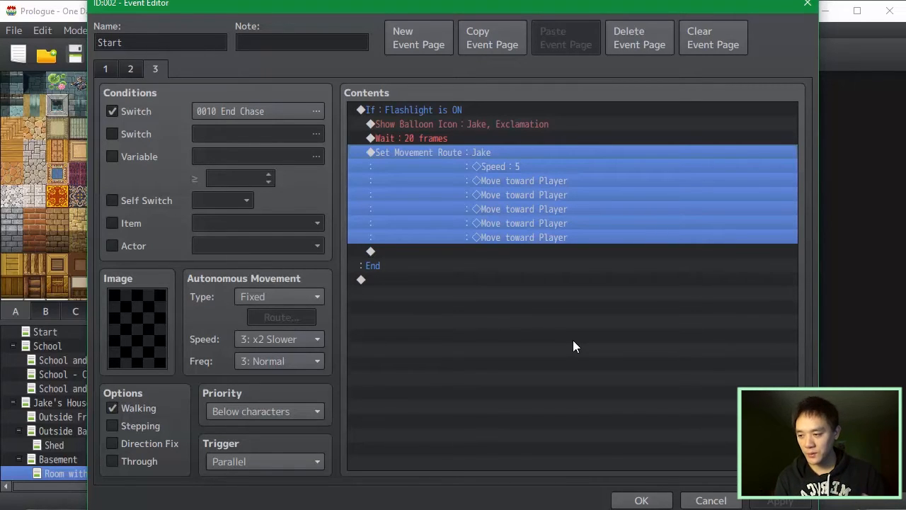
key(Insert)
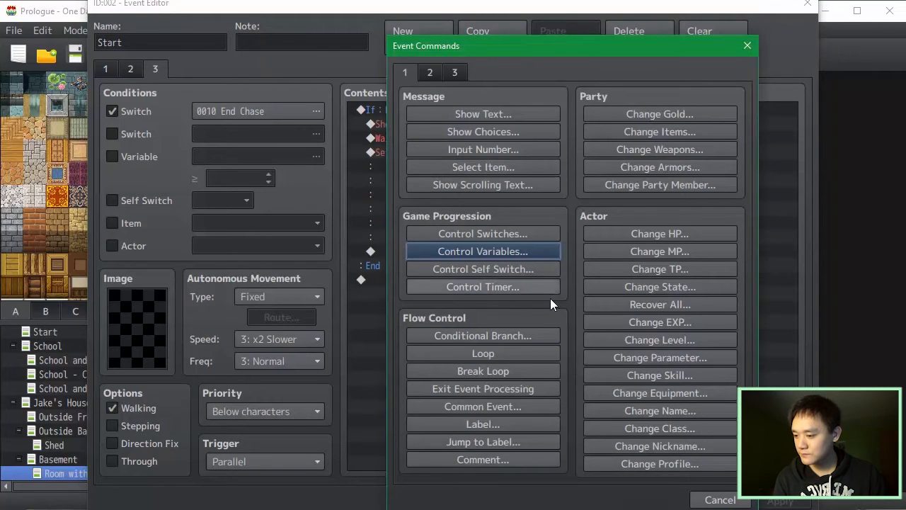
click(554, 331)
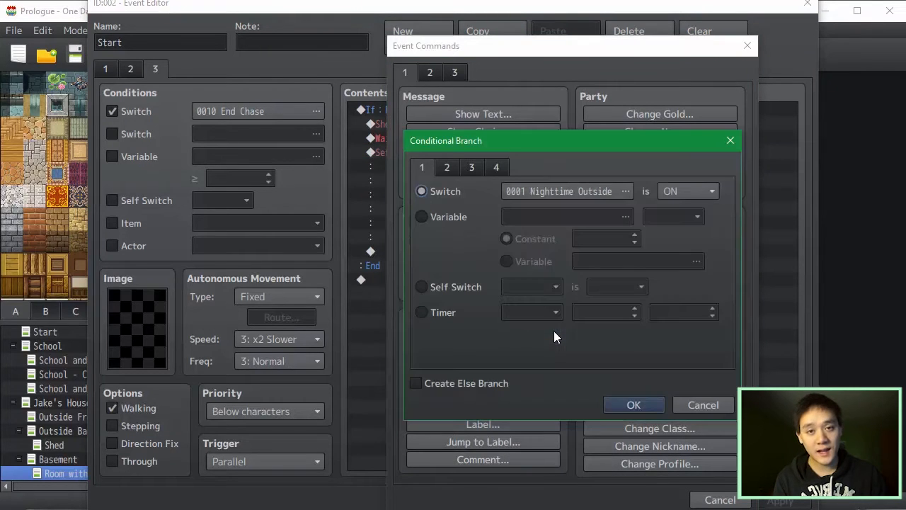
key(Escape)
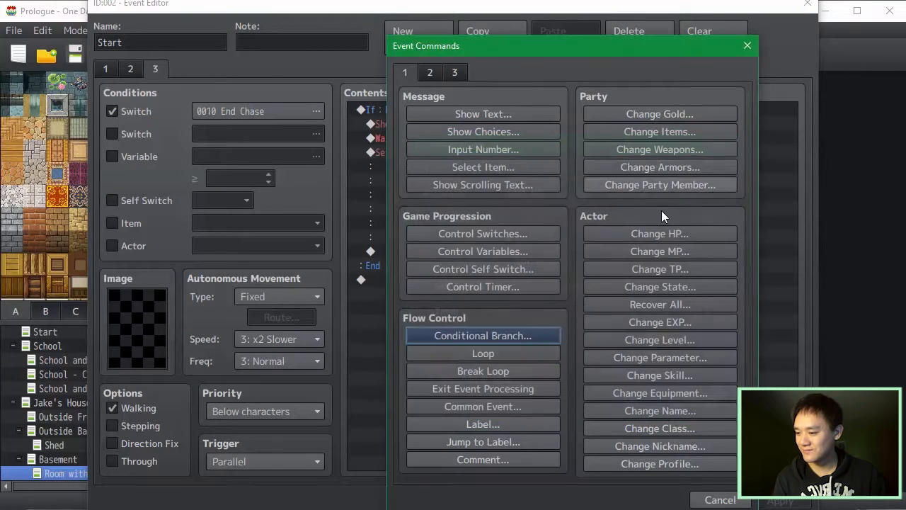
click(544, 353)
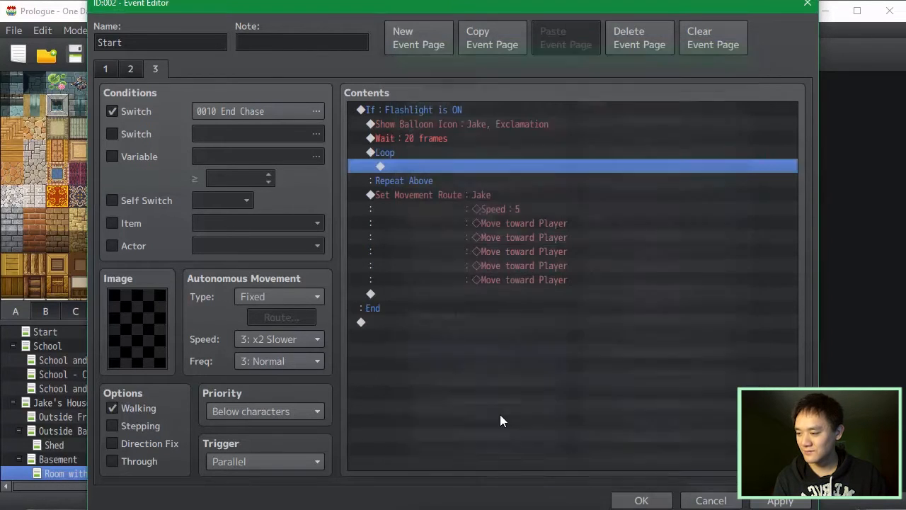
Reduce Jake's movement route below the Loop to Speed: 5 and a single Move toward Player.
click(502, 234)
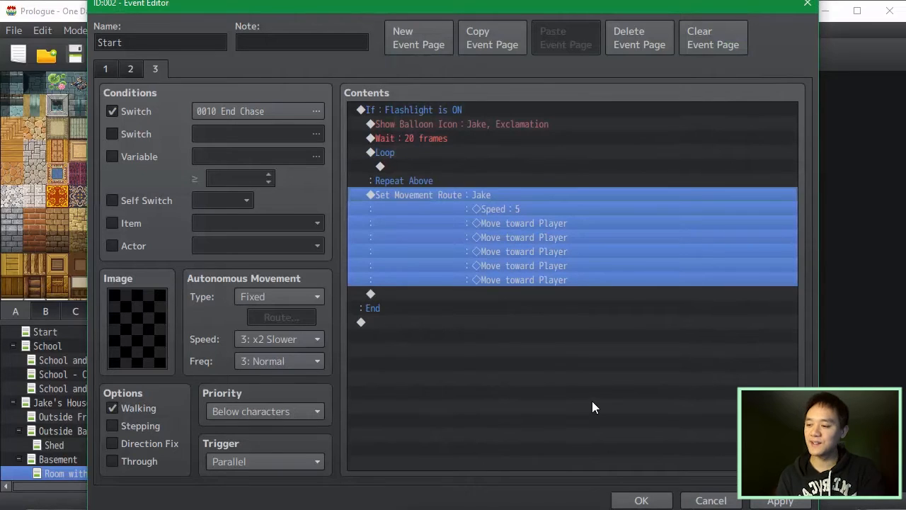
key(Return)
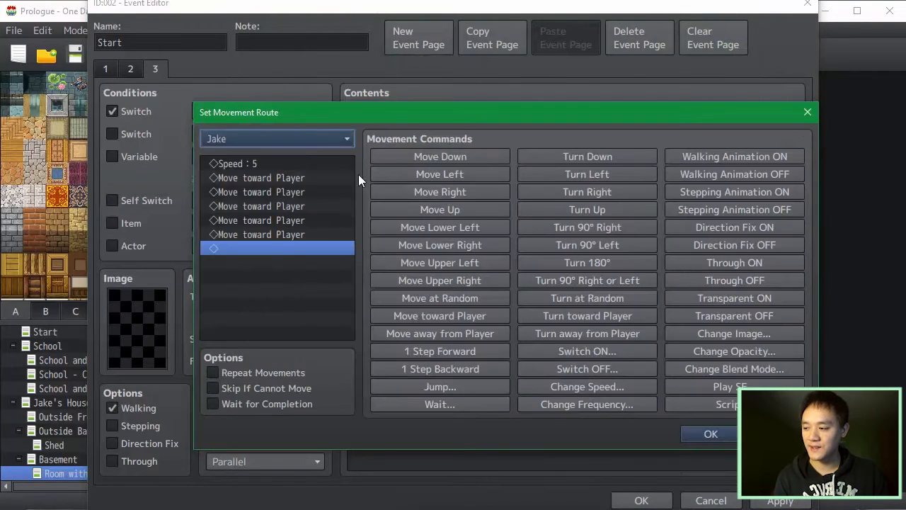
click(338, 178)
click(324, 191)
key(Delete)
key(Delete)
key(Delete)
key(Delete)
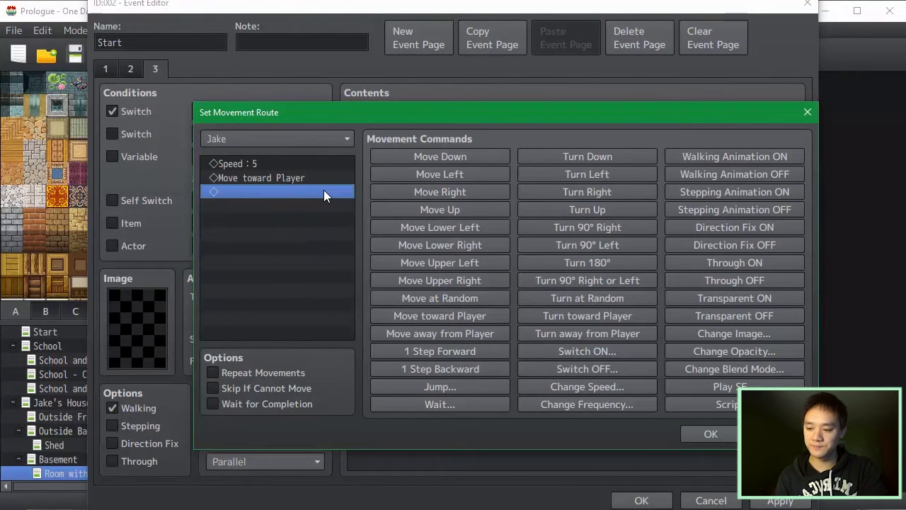
click(711, 434)
Move Jake's Set Movement Route command from below the Loop to inside it.
click(585, 250)
click(584, 196)
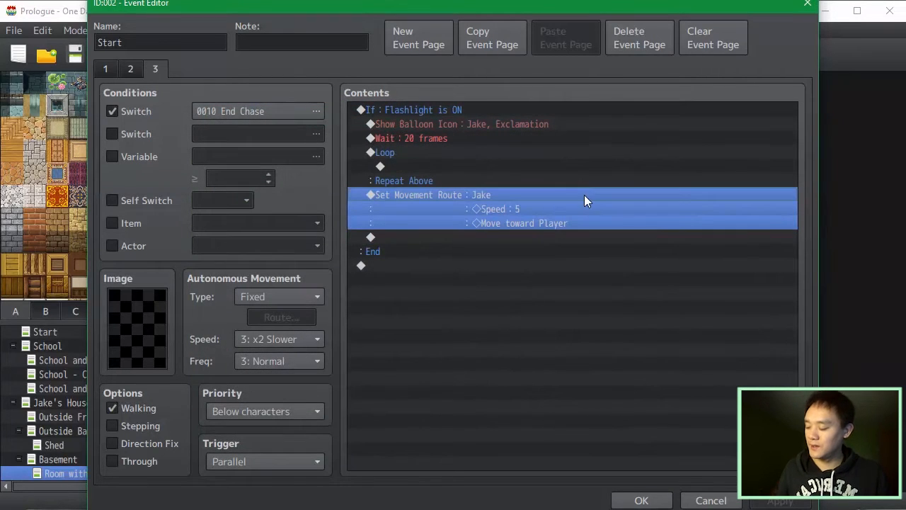
key(Delete)
click(469, 163)
key(ctrl+v)
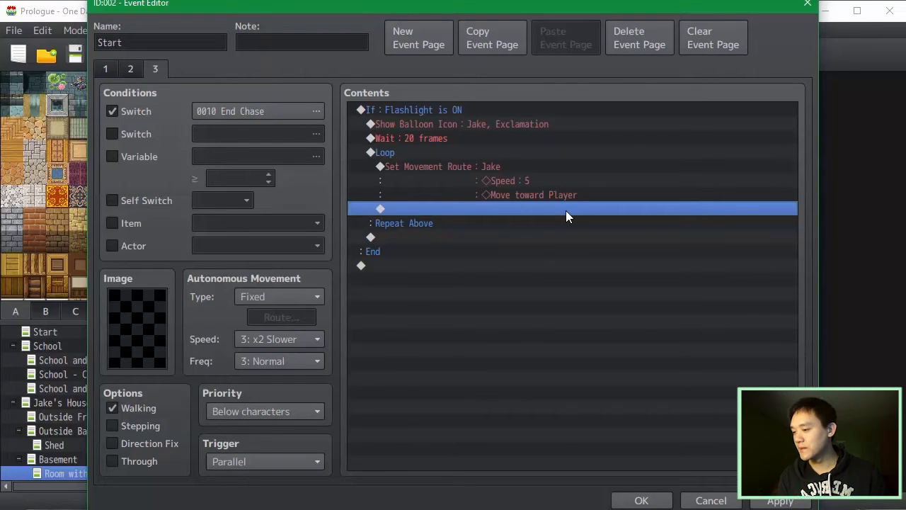
Start a Control Variables command above the Loop and open the variable list at the empty slot 0013.
click(536, 151)
double_click(536, 151)
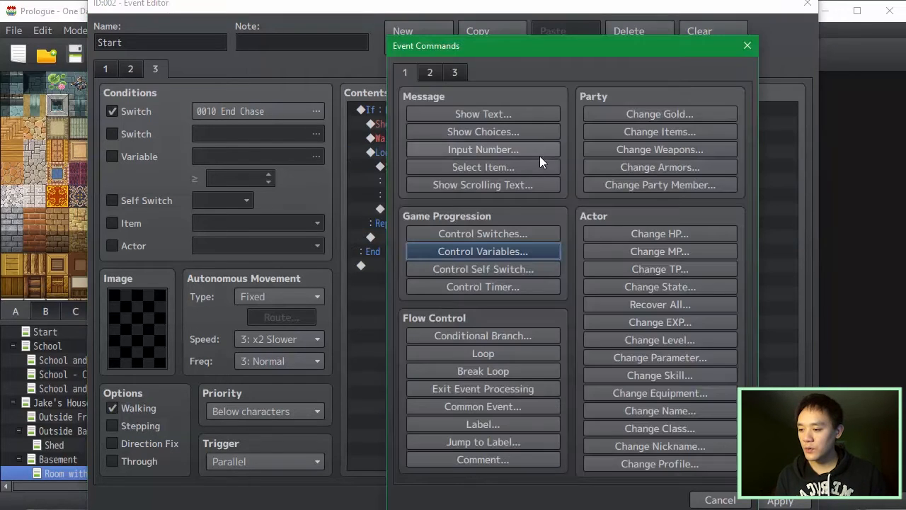
click(507, 245)
click(606, 176)
click(624, 296)
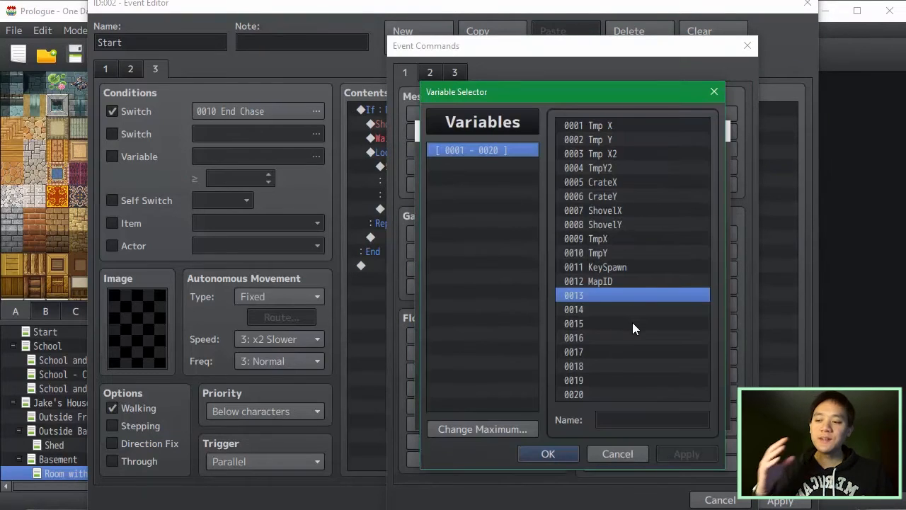
drag(668, 128, 673, 205)
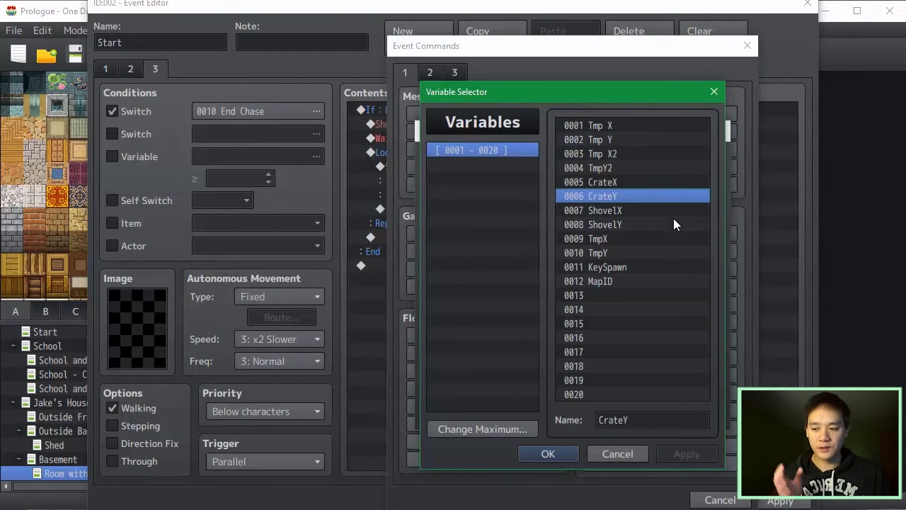
click(674, 209)
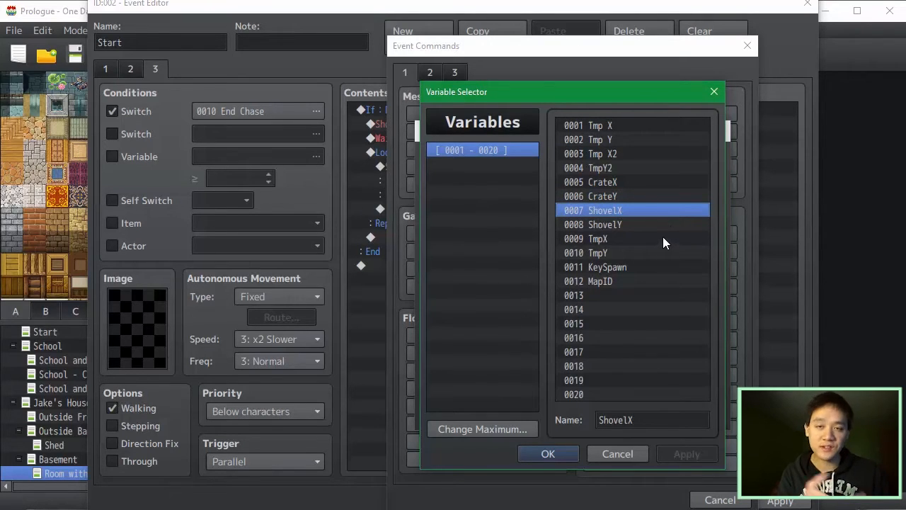
click(664, 224)
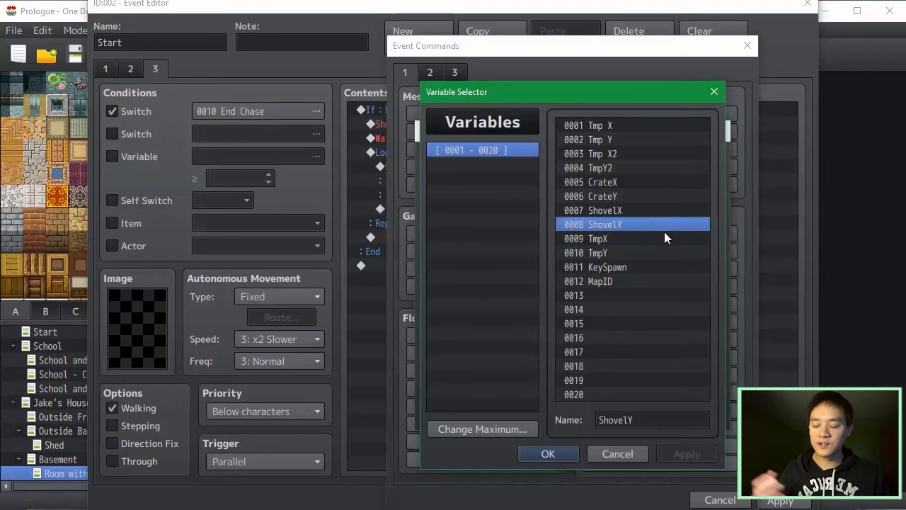
click(659, 211)
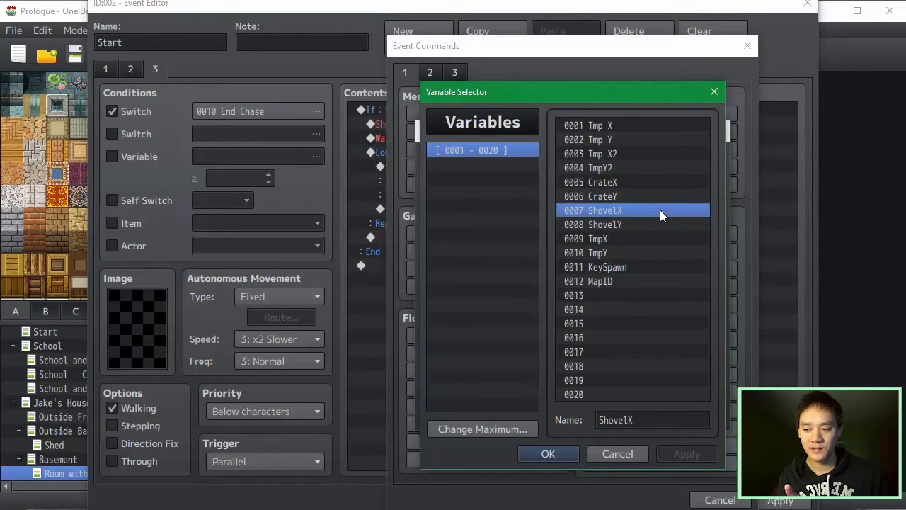
click(643, 182)
click(644, 197)
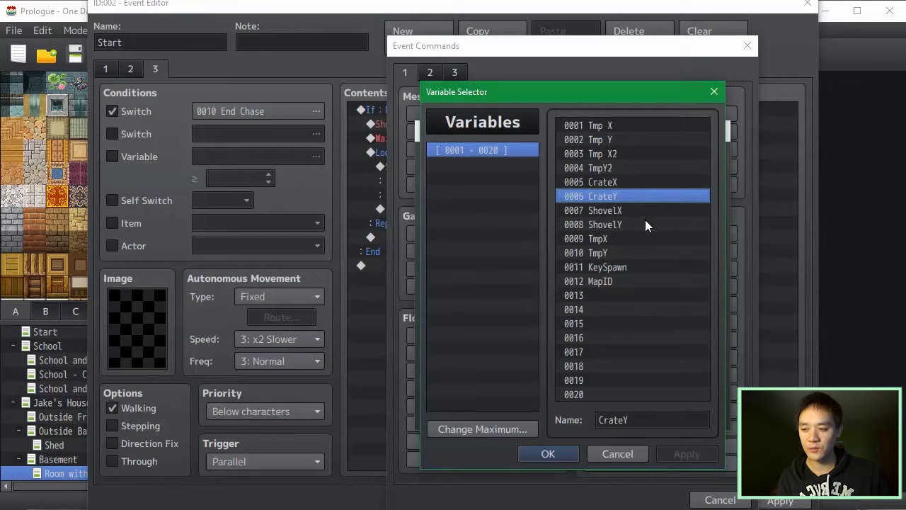
Name variable 0013 JakeChaseParameter and insert the command setting it to a random value from 1 to 3.
click(663, 296)
click(679, 418)
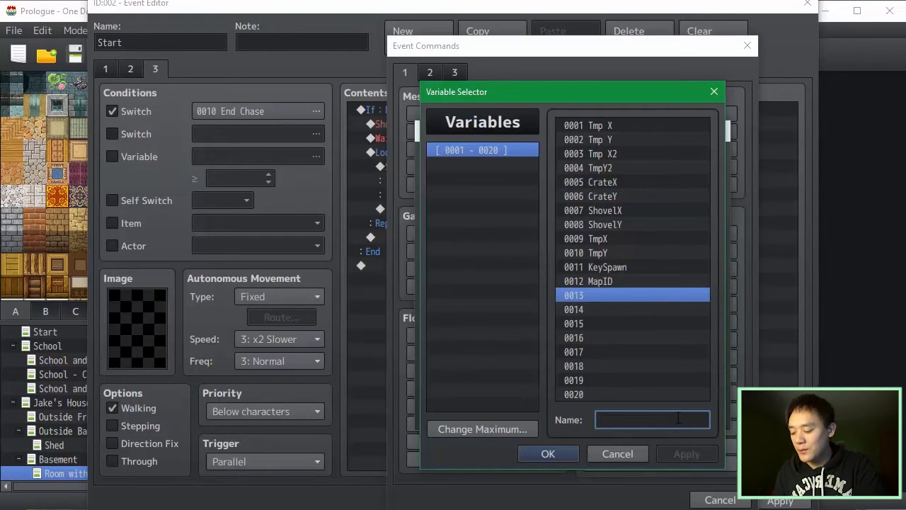
text(JakeChase)
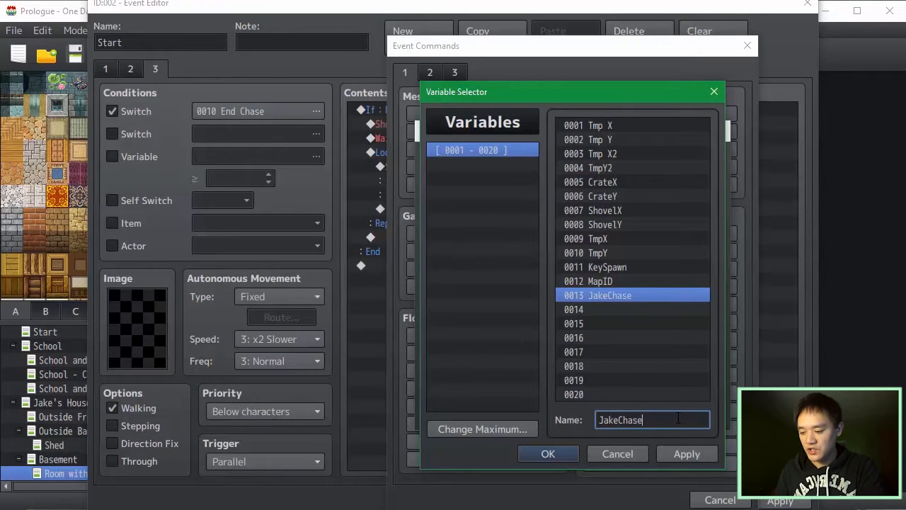
text(Parameter)
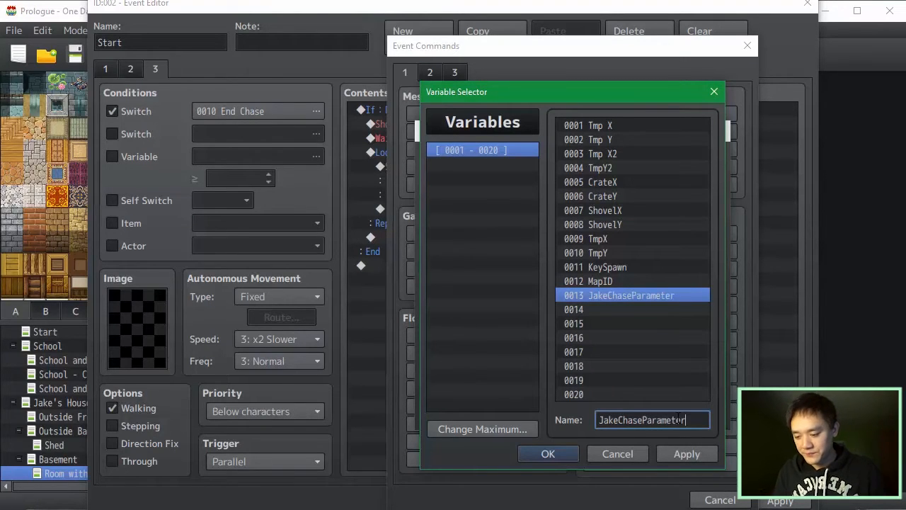
key(Return)
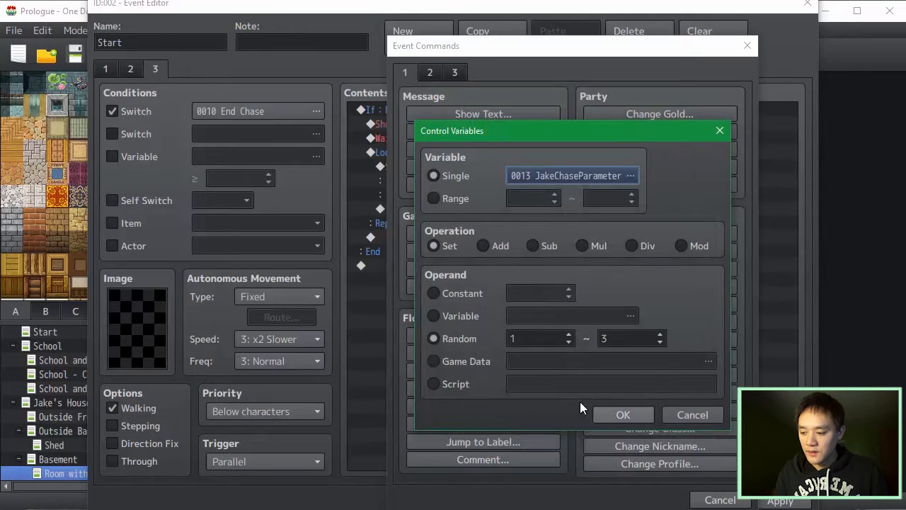
click(630, 417)
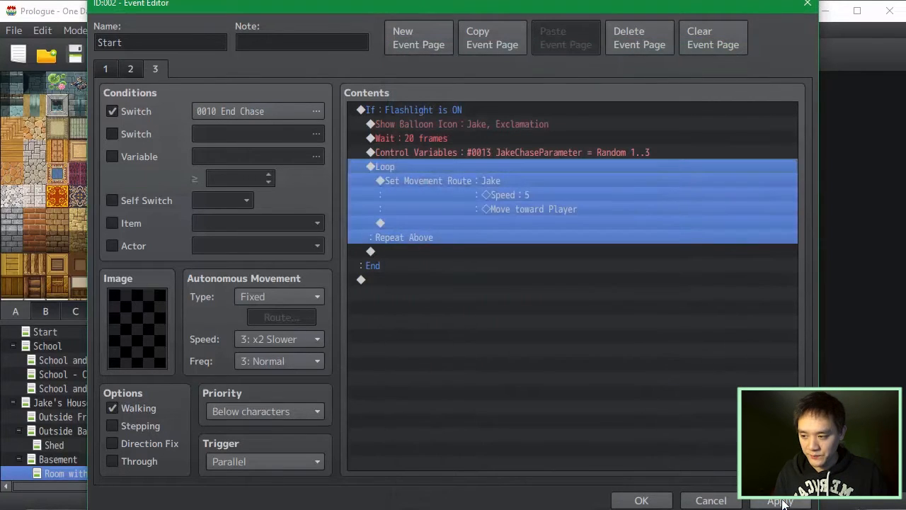
Insert a conditional branch at the start of the Loop that checks whether JakeChaseParameter = 1.
click(572, 157)
click(563, 181)
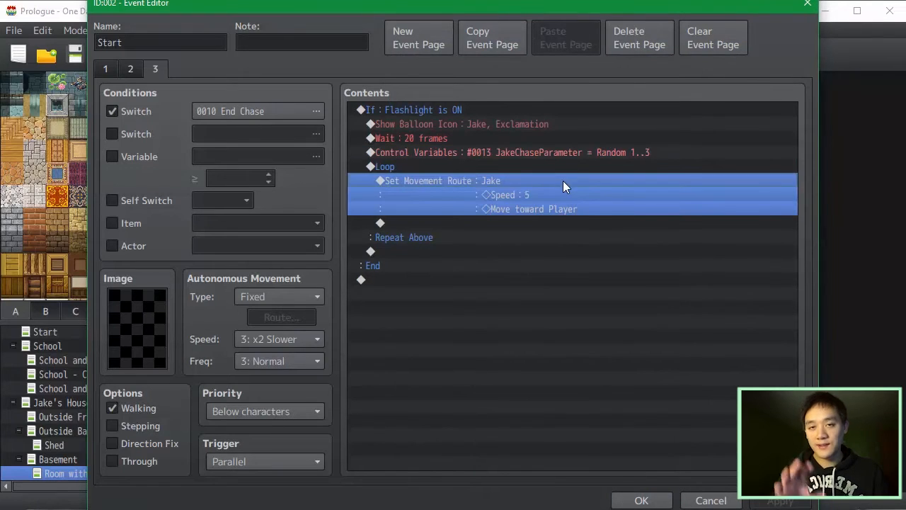
double_click(563, 181)
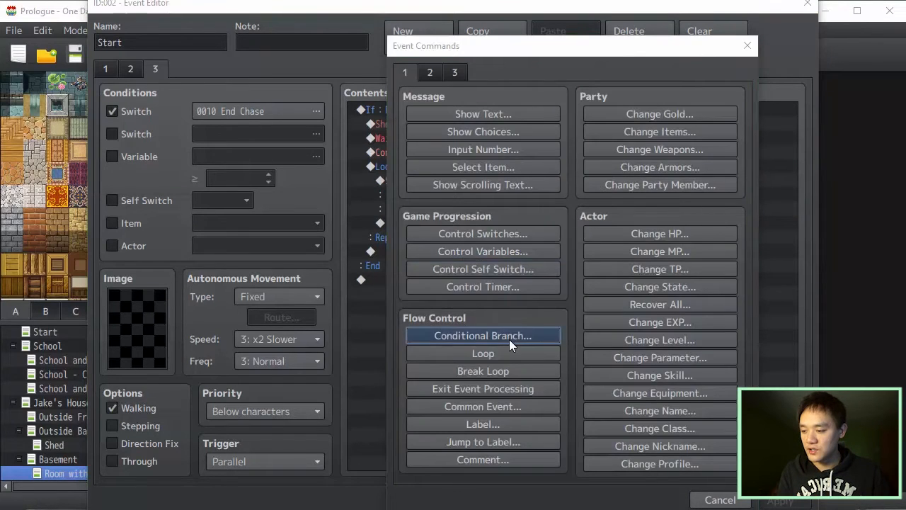
click(510, 337)
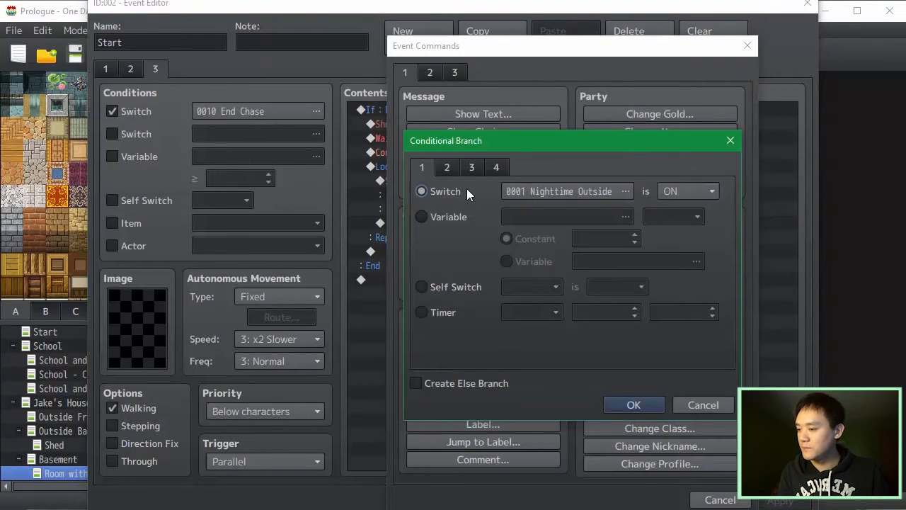
click(457, 222)
click(565, 218)
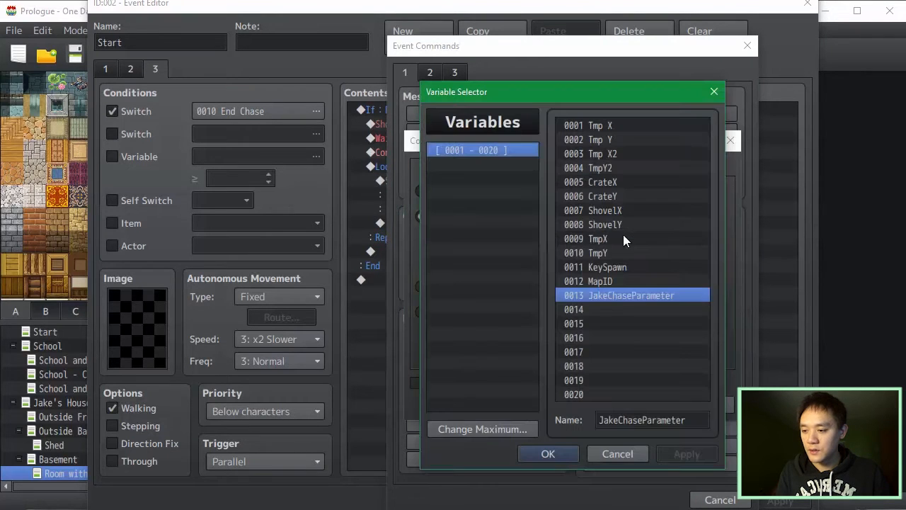
click(566, 457)
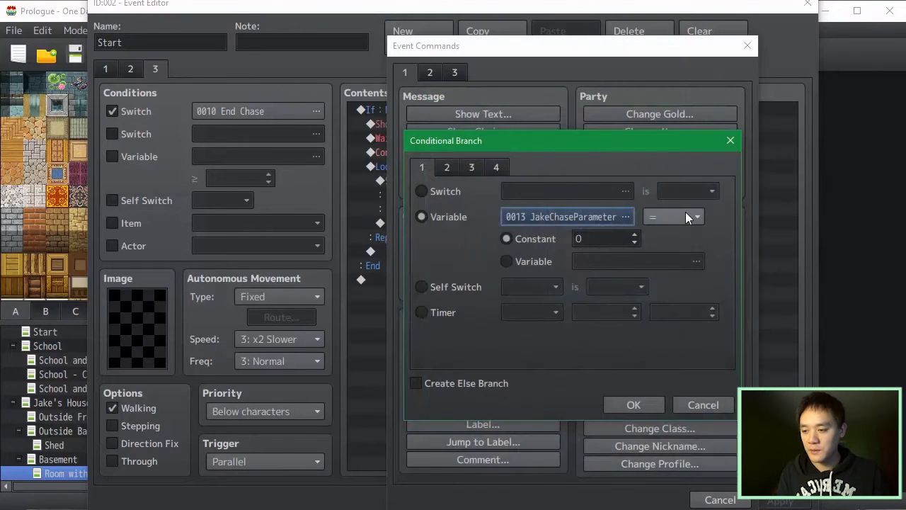
double_click(602, 239)
text(1)
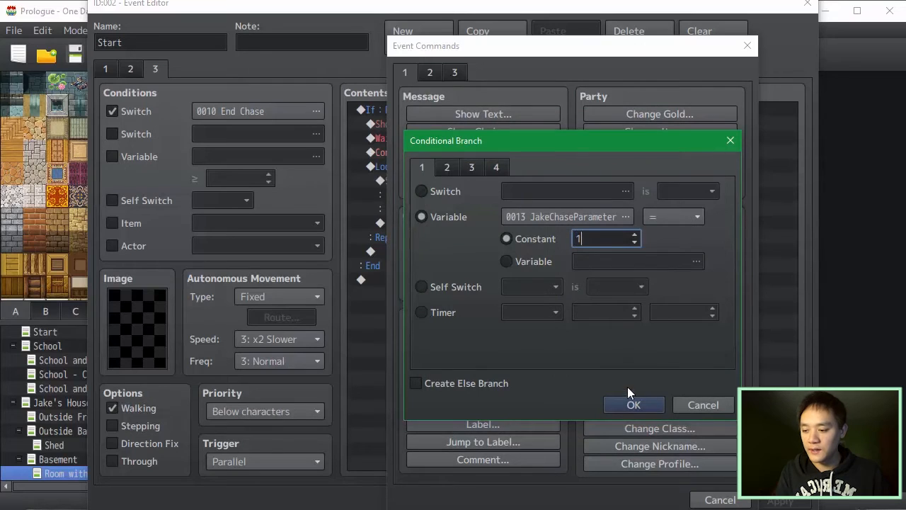
click(632, 404)
Move Jake's movement route inside the JakeChaseParameter = 1 branch and give that branch an Else branch.
click(555, 238)
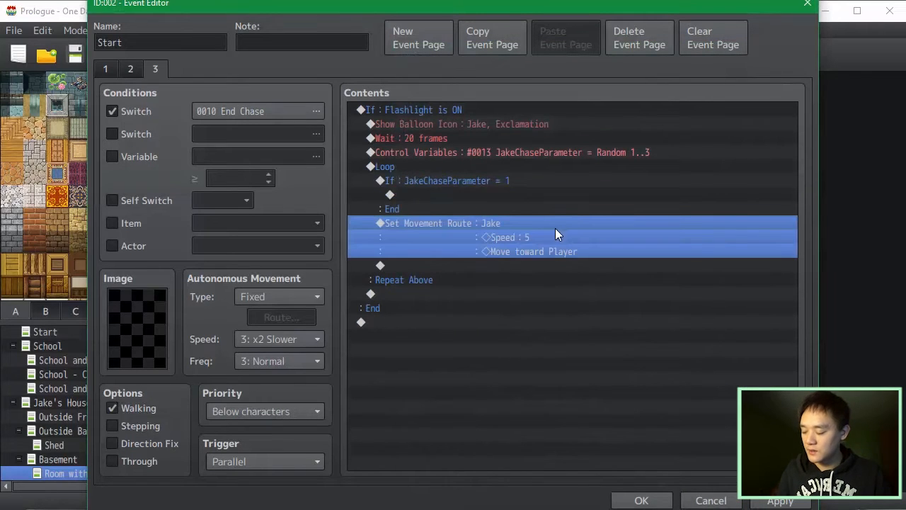
key(ctrl+x)
click(519, 196)
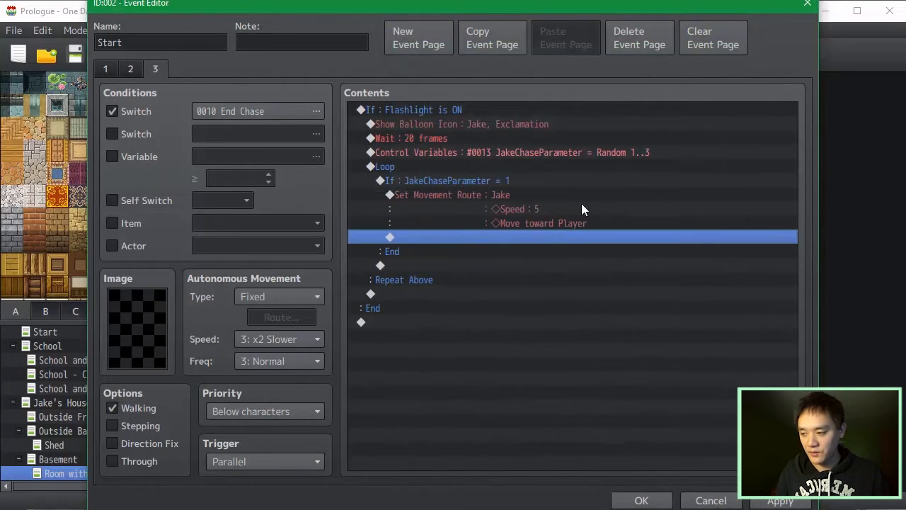
double_click(586, 184)
click(506, 383)
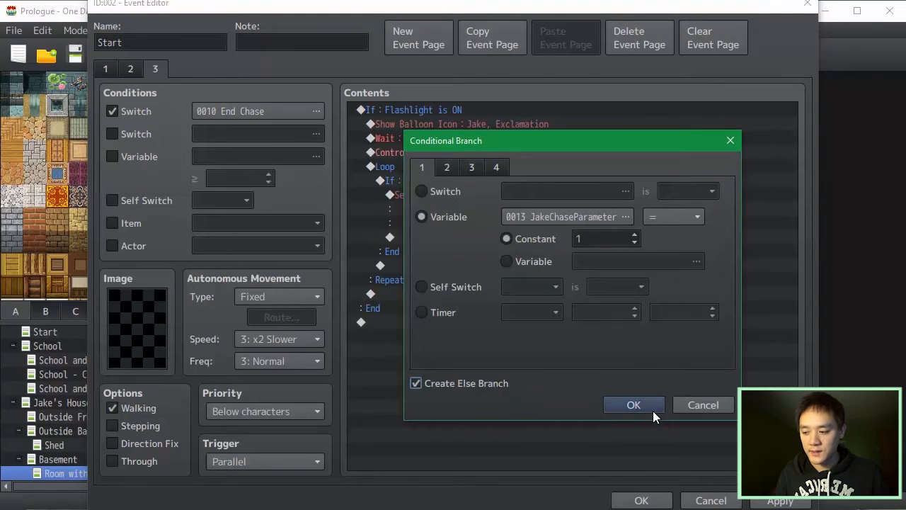
click(653, 409)
click(781, 501)
Copy the conditional branch into its own Else and make the copy check JakeChaseParameter = 2.
click(503, 182)
click(502, 267)
key(ctrl+v)
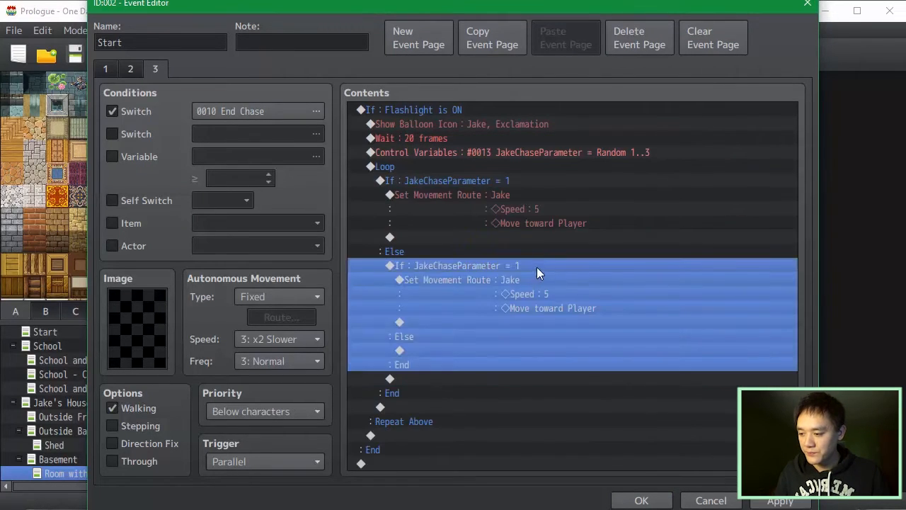
double_click(535, 268)
double_click(616, 239)
text(2)
click(632, 403)
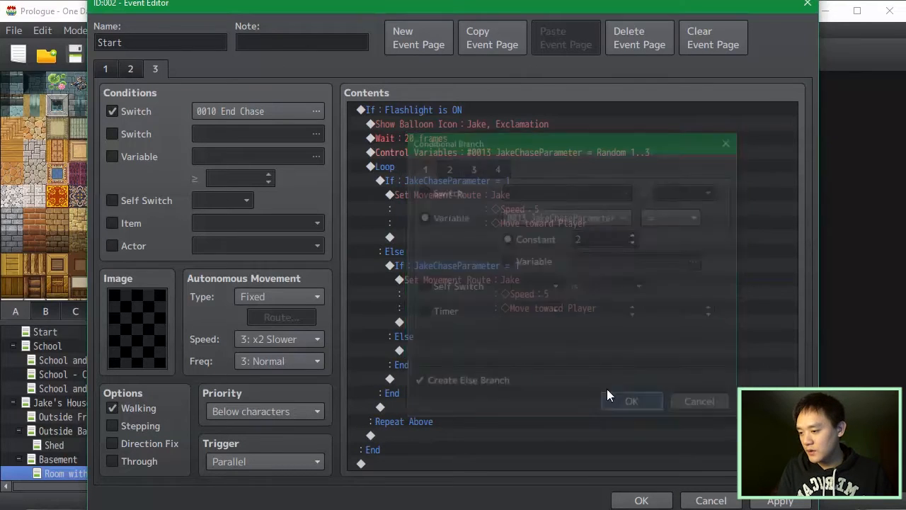
Set the speed in Jake's movement route to 4 inside the JakeChaseParameter = 2 branch.
double_click(567, 276)
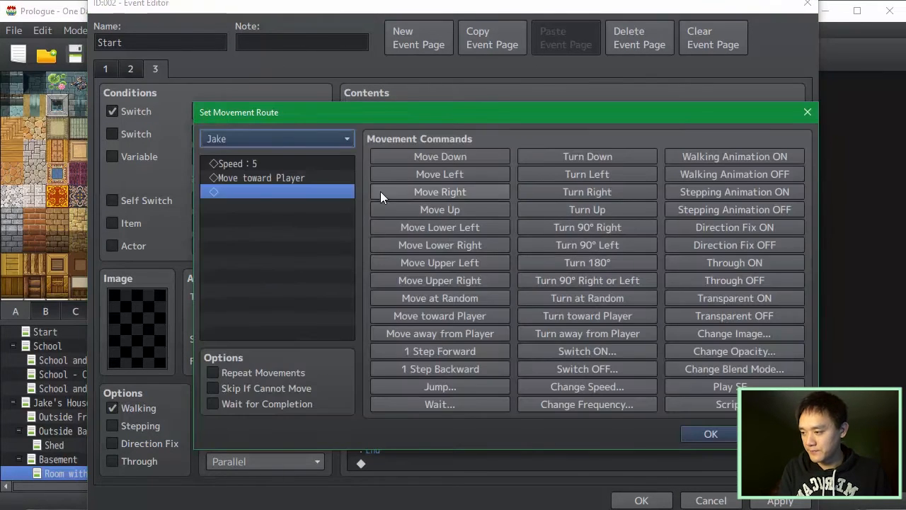
double_click(343, 161)
scroll(480, 277, up, 1)
click(493, 301)
click(700, 437)
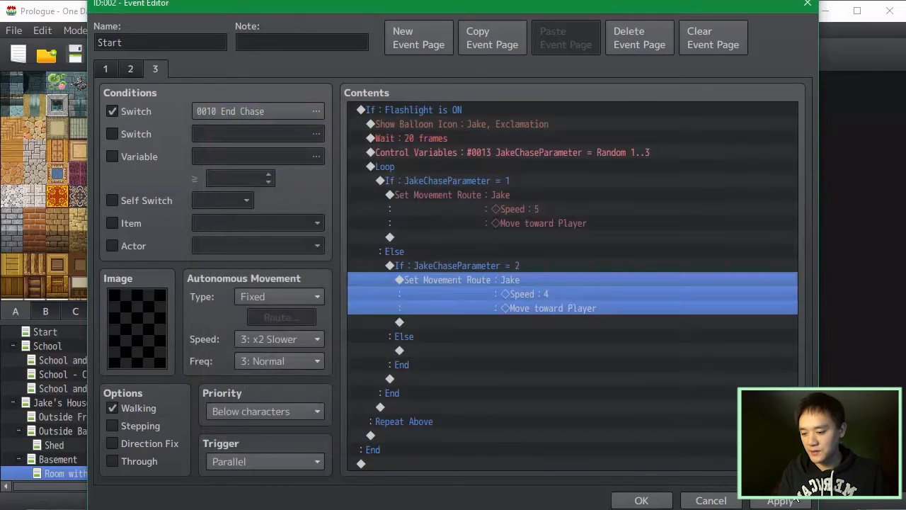
Copy the JakeChaseParameter = 2 branch into its own Else and remove the Else branch from the copy.
click(513, 271)
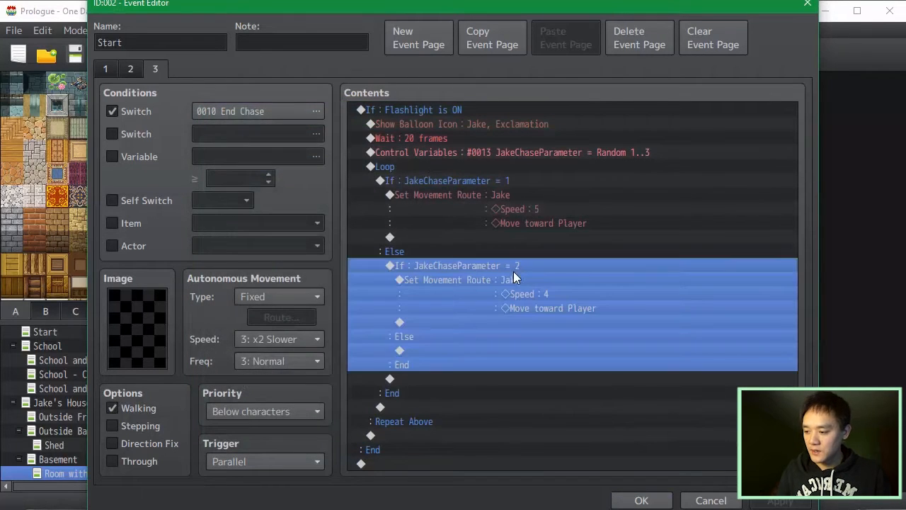
key(ctrl+c)
click(477, 351)
key(ctrl+v)
click(484, 350)
double_click(485, 351)
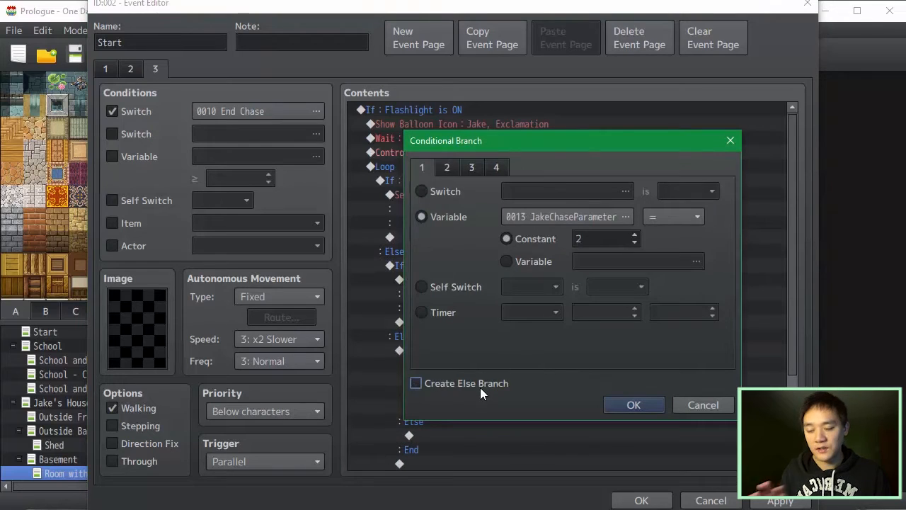
click(645, 408)
scroll(655, 413, down, 1)
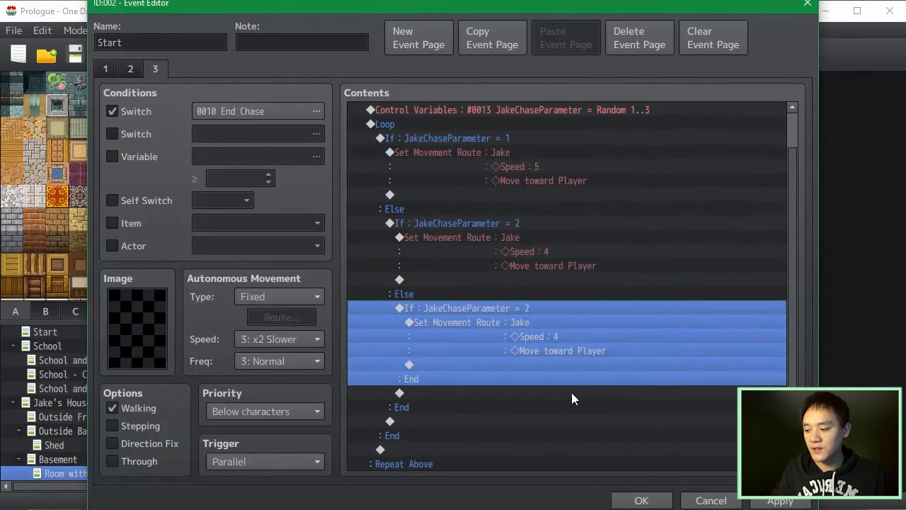
Make the innermost conditional branch check JakeChaseParameter = 3.
double_click(563, 311)
double_click(614, 237)
key(BackSpace)
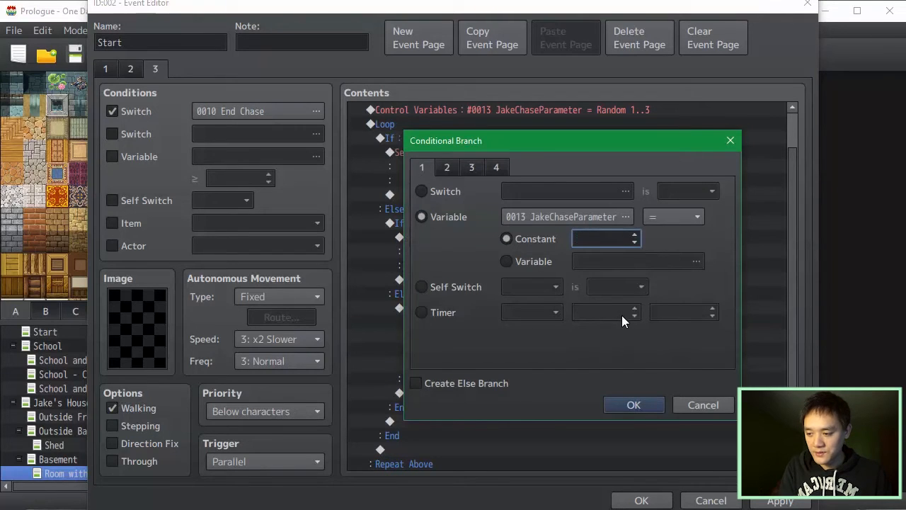
text(3)
click(637, 405)
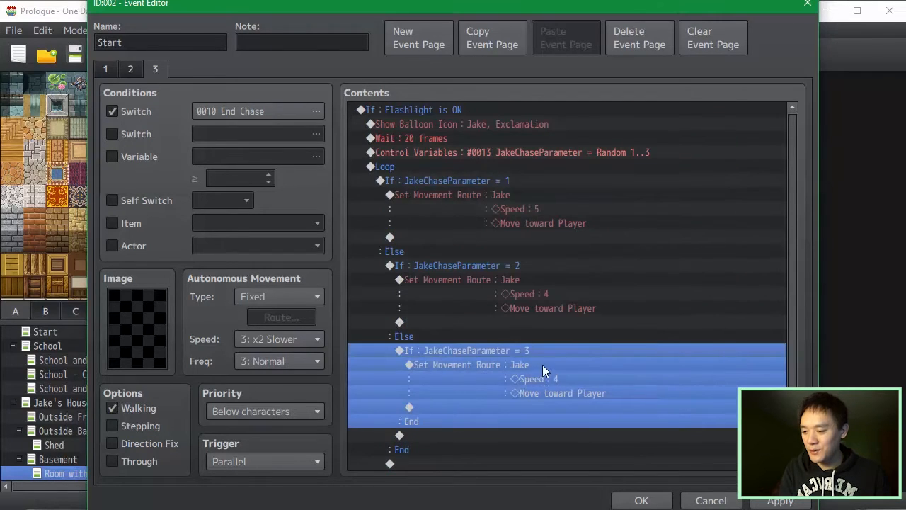
Set the speed in Jake's movement route to 2 inside the JakeChaseParameter = 3 branch.
double_click(542, 365)
double_click(306, 162)
key(Up)
key(Up)
click(480, 304)
click(705, 431)
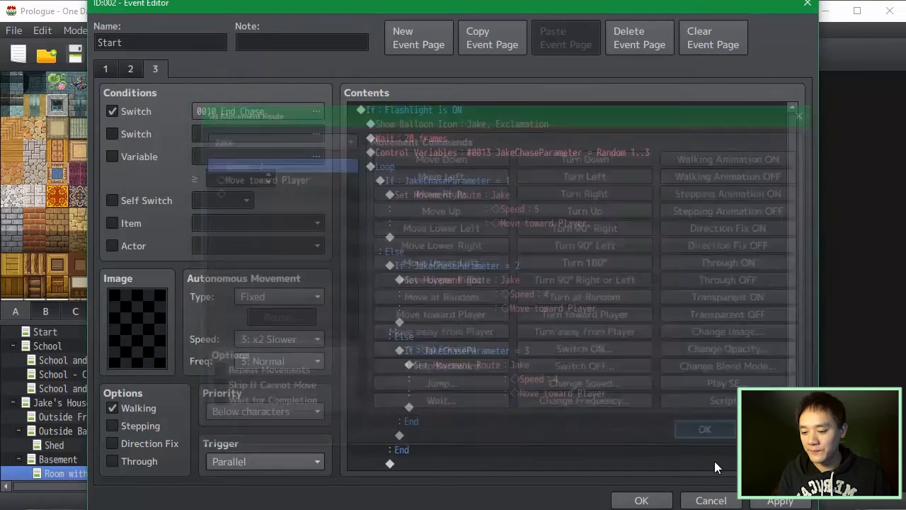
click(720, 427)
scroll(721, 428, down, 1)
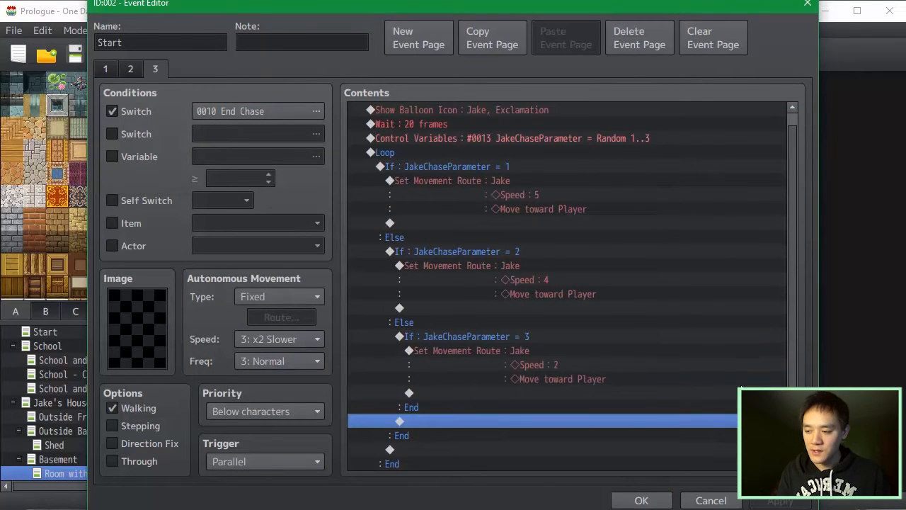
scroll(804, 372, down, 4)
scroll(788, 269, up, 5)
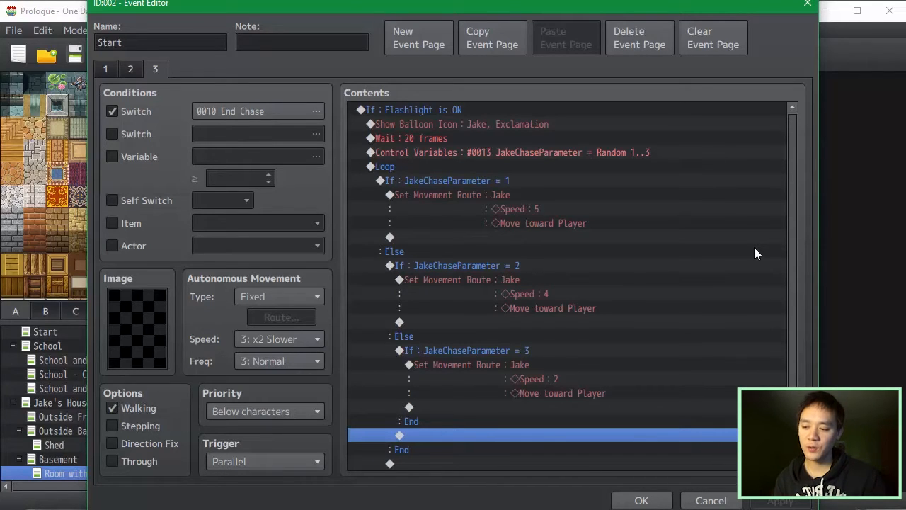
click(711, 271)
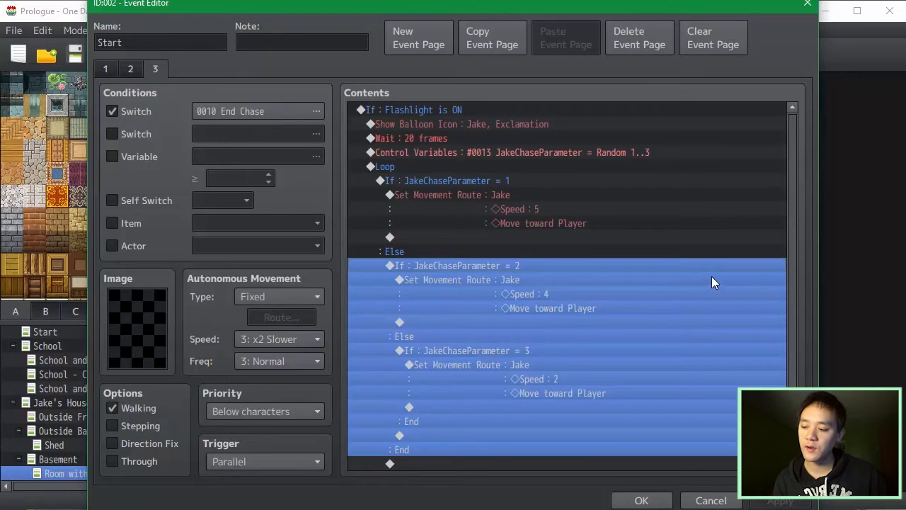
click(691, 364)
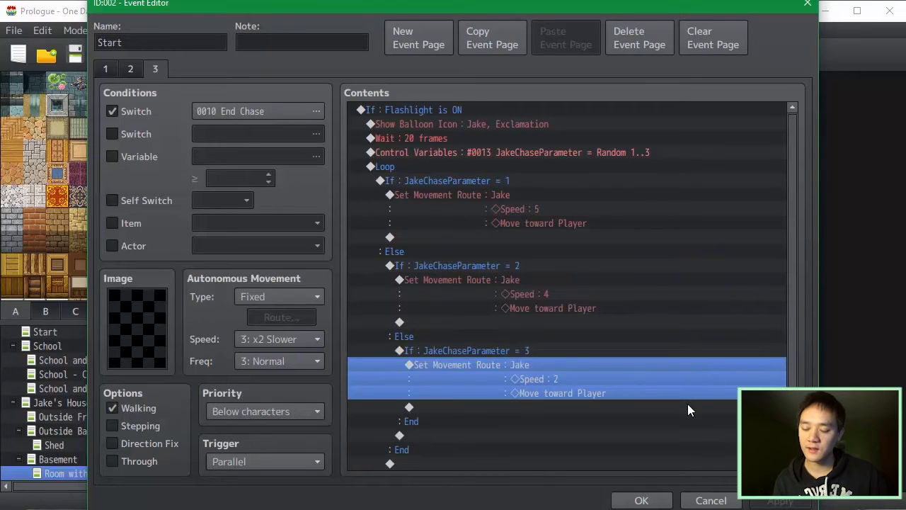
Set the random range of the JakeChaseParameter control variable to 1 through 5.
click(492, 217)
click(643, 152)
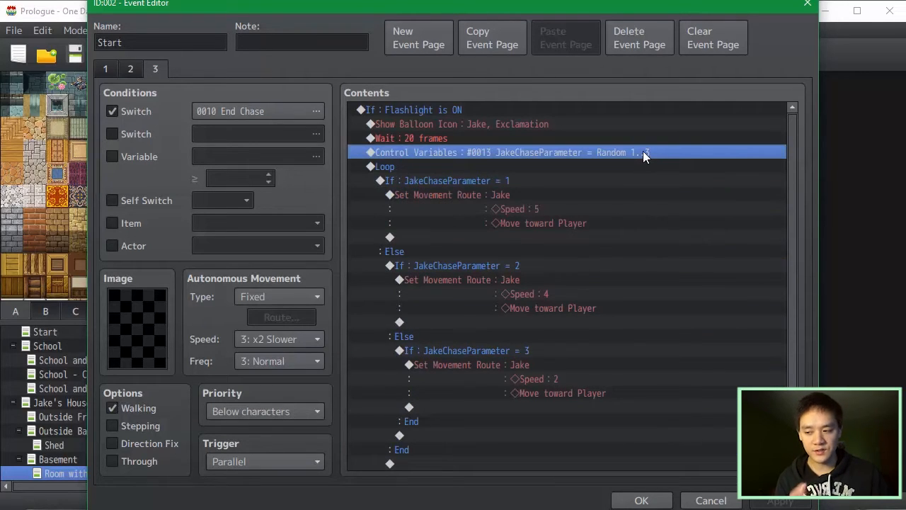
double_click(643, 153)
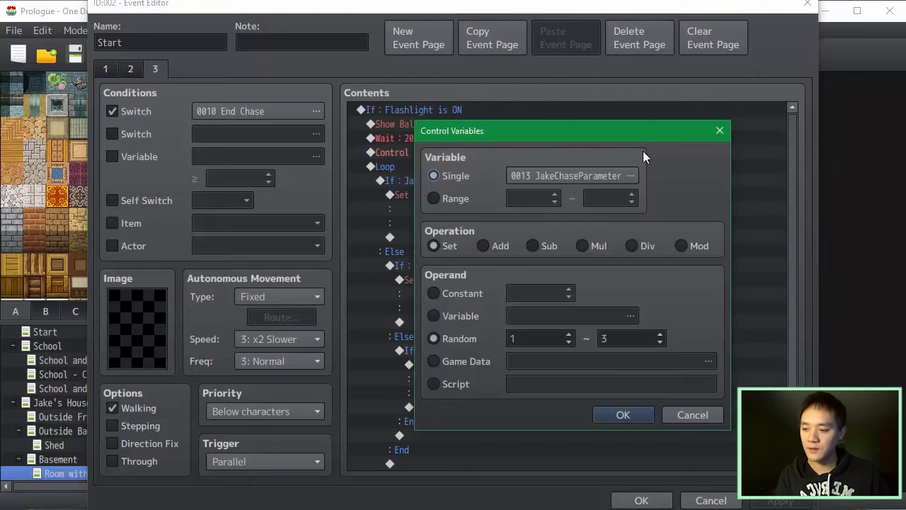
double_click(614, 342)
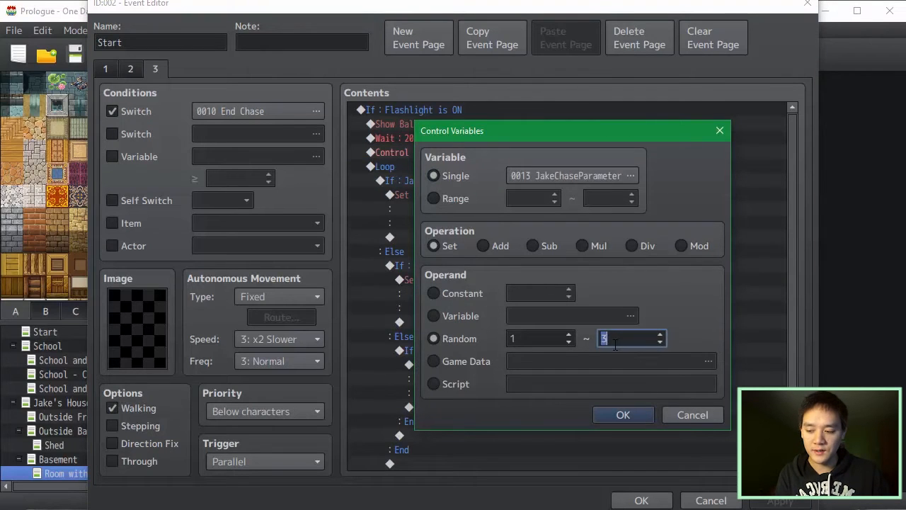
click(622, 417)
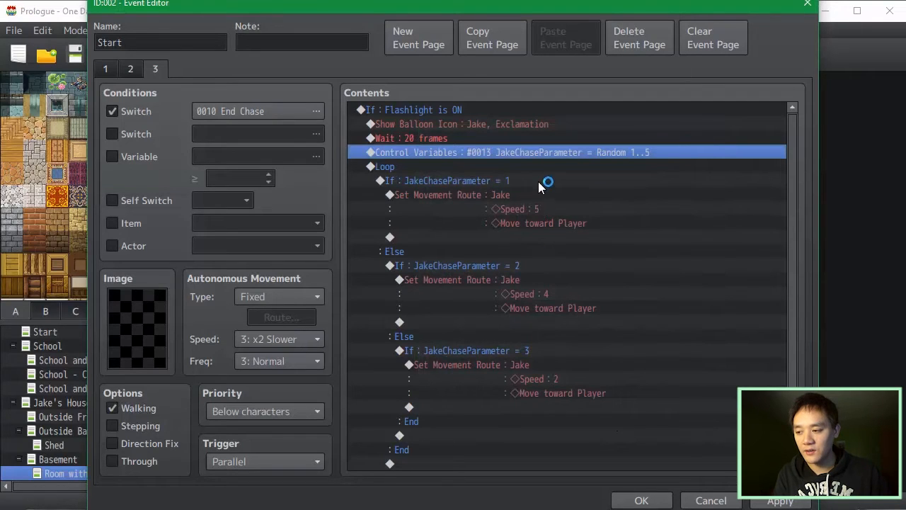
Make the innermost conditional branch check JakeChaseParameter = 5 and apply the event changes.
click(513, 192)
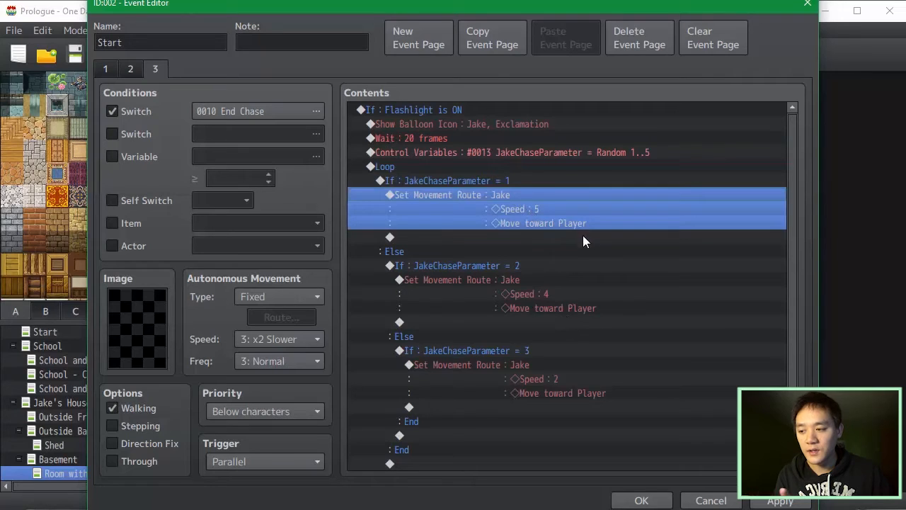
key(Down)
double_click(574, 351)
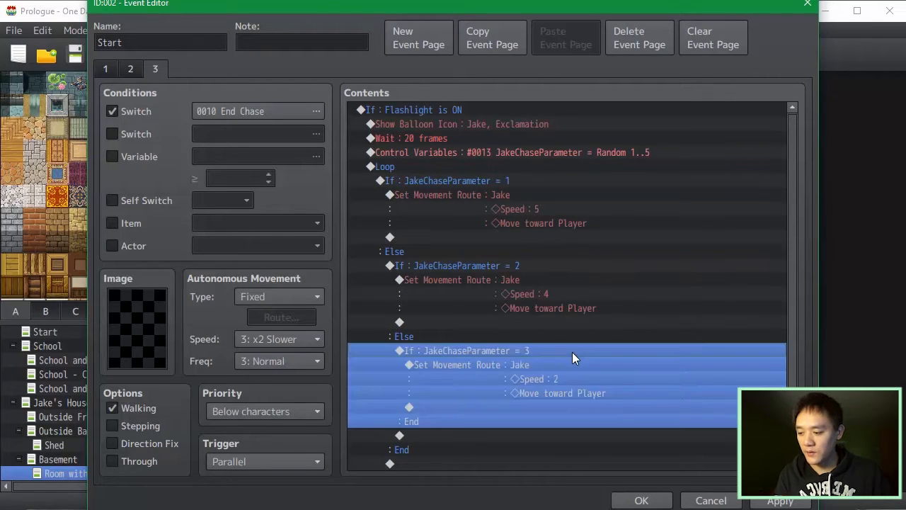
double_click(613, 236)
text(5)
click(651, 404)
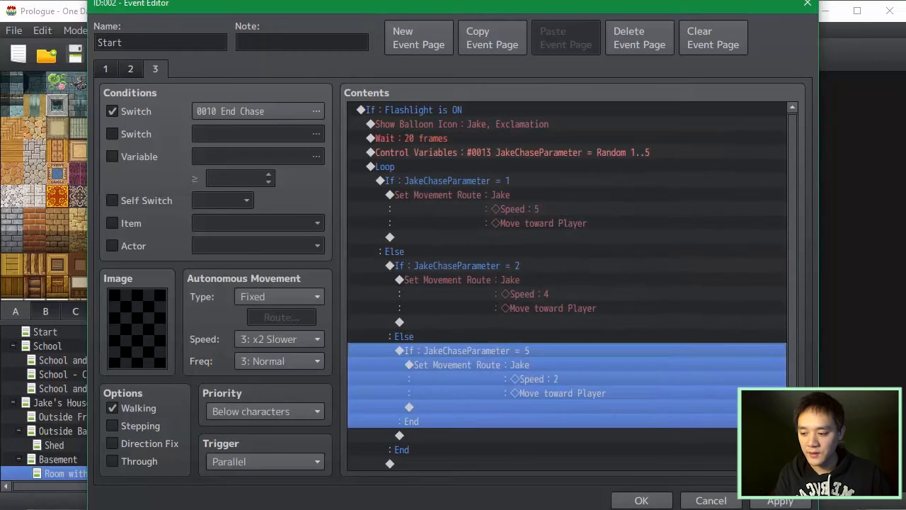
click(774, 500)
click(606, 351)
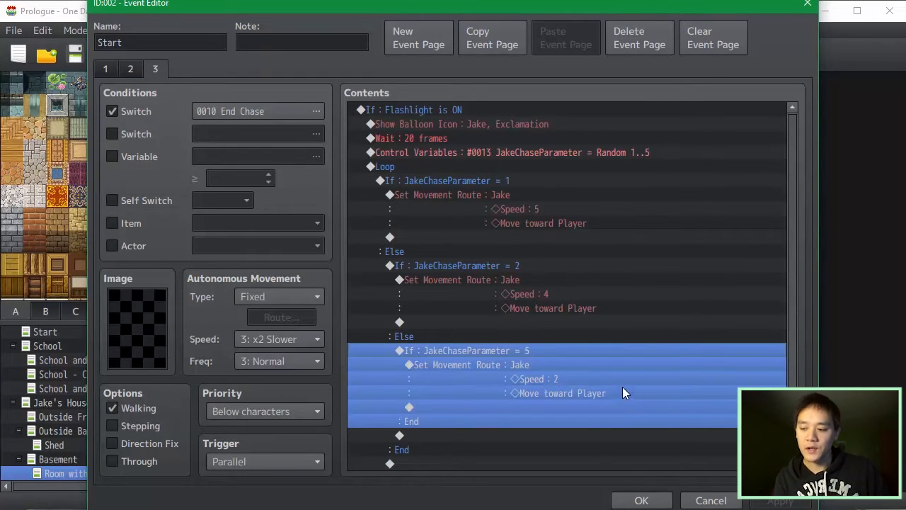
click(537, 267)
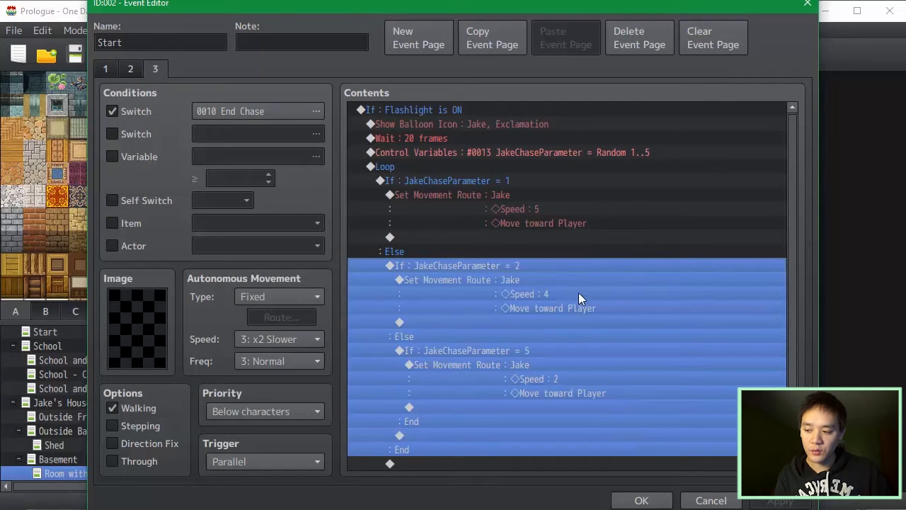
click(574, 280)
click(563, 350)
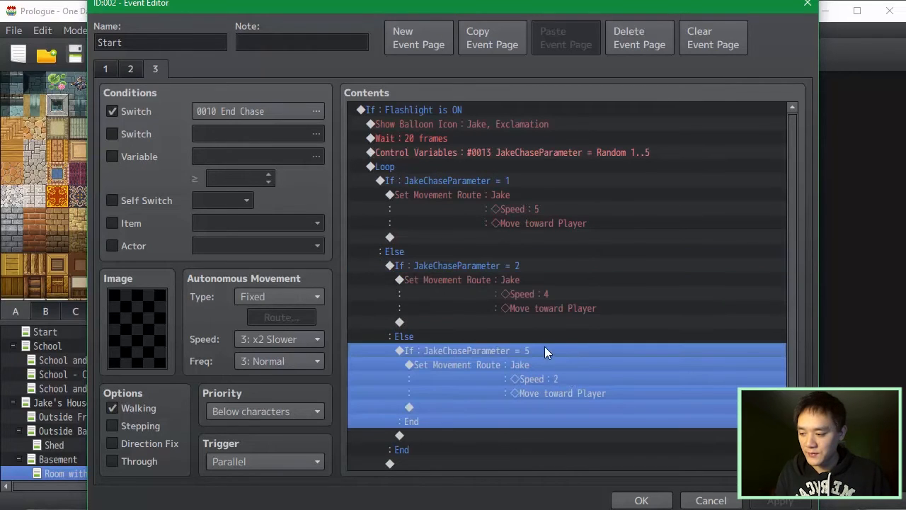
click(512, 266)
Add a conditional branch for JakeChaseParameter ≤ 2 at the end of the event contents.
scroll(552, 354, down, 2)
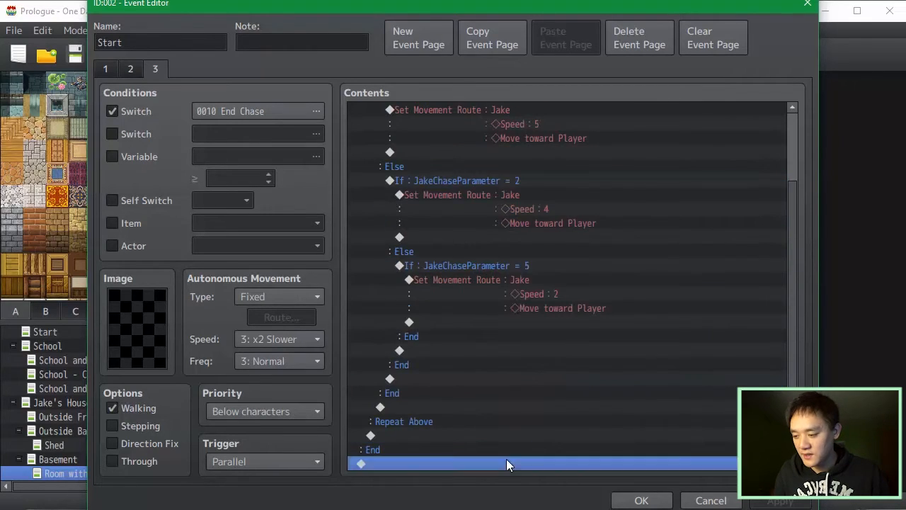
double_click(506, 460)
click(483, 335)
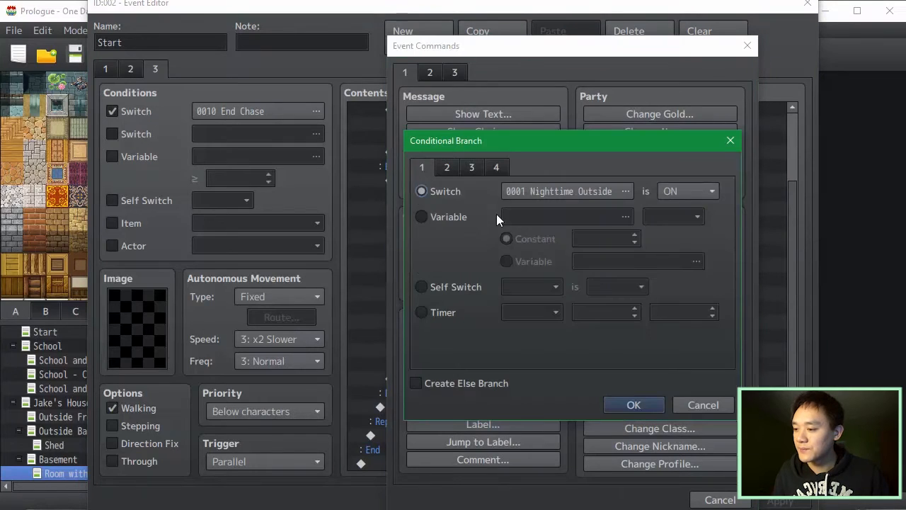
click(493, 219)
click(625, 216)
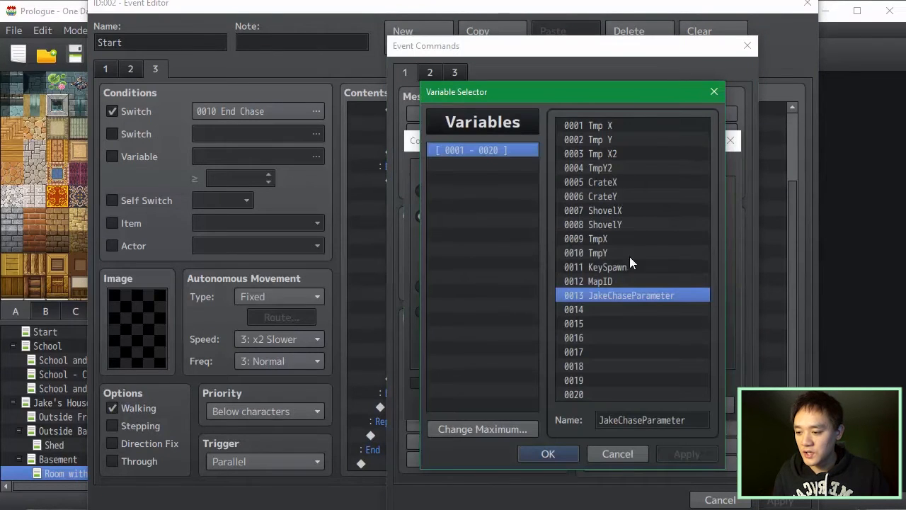
click(566, 452)
click(667, 216)
click(664, 269)
key(Tab)
text(2)
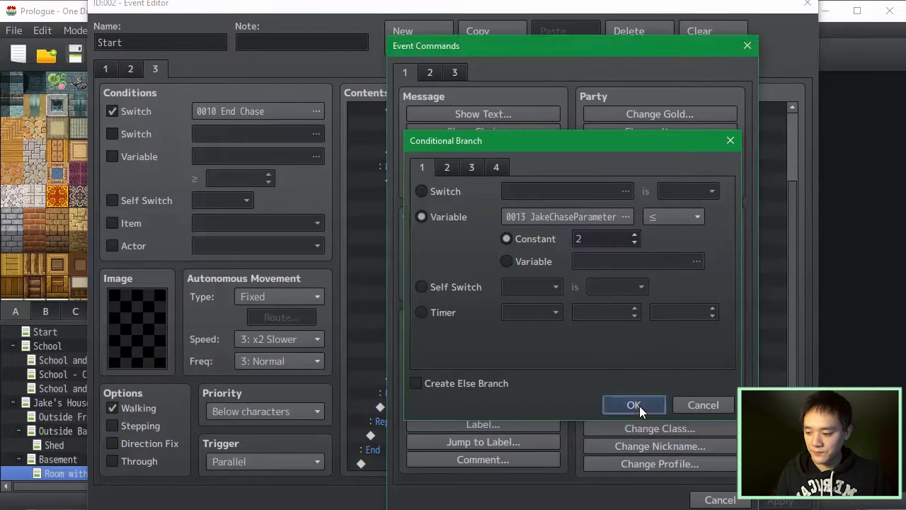
click(634, 405)
Nest a copy of the JakeChaseParameter ≤ 2 branch inside itself and make the copy check ≤ 4.
scroll(476, 436, down, 2)
click(475, 425)
key(ctrl+c)
click(466, 435)
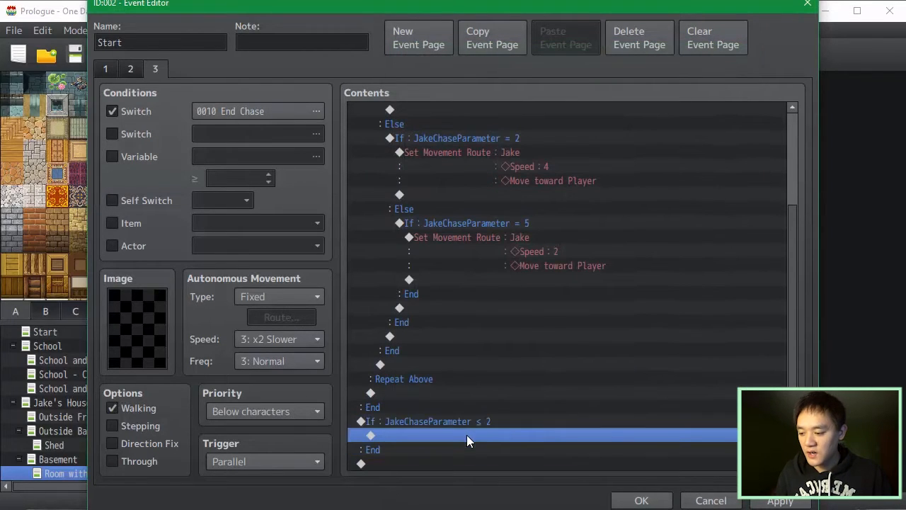
key(ctrl+v)
double_click(475, 425)
click(670, 216)
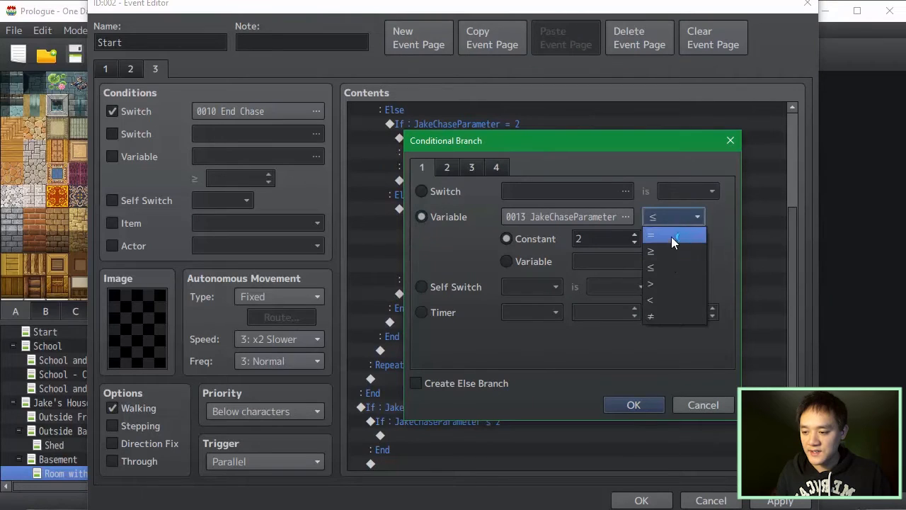
click(669, 268)
key(Tab)
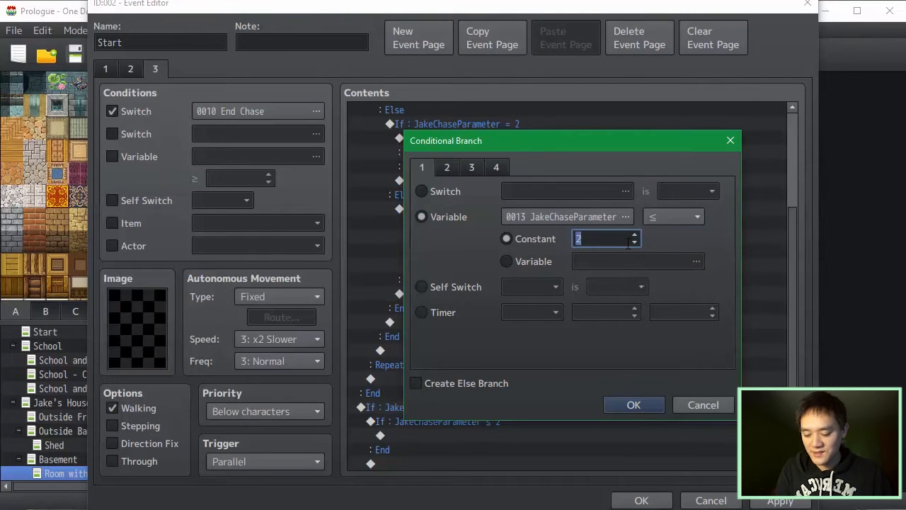
click(634, 405)
Change the outer branch at the end of the event to check JakeChaseParameter ≥ 2.
double_click(475, 425)
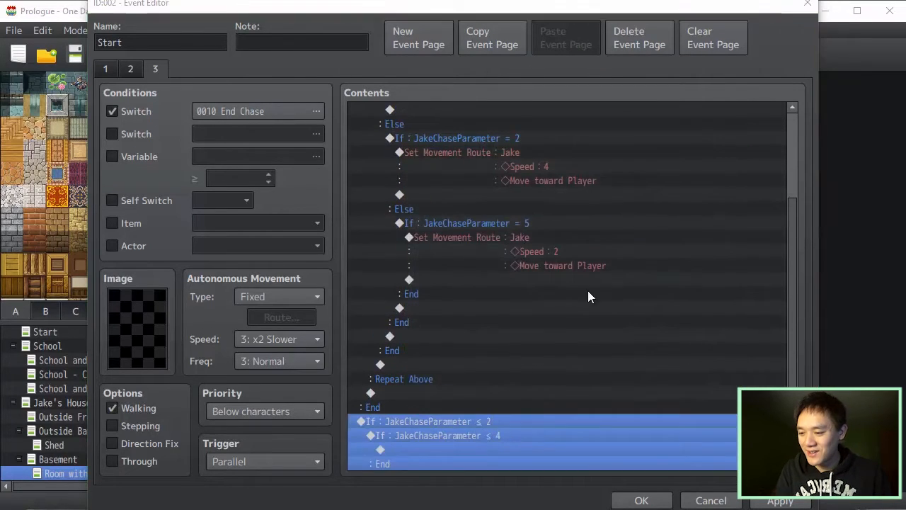
click(681, 214)
click(676, 251)
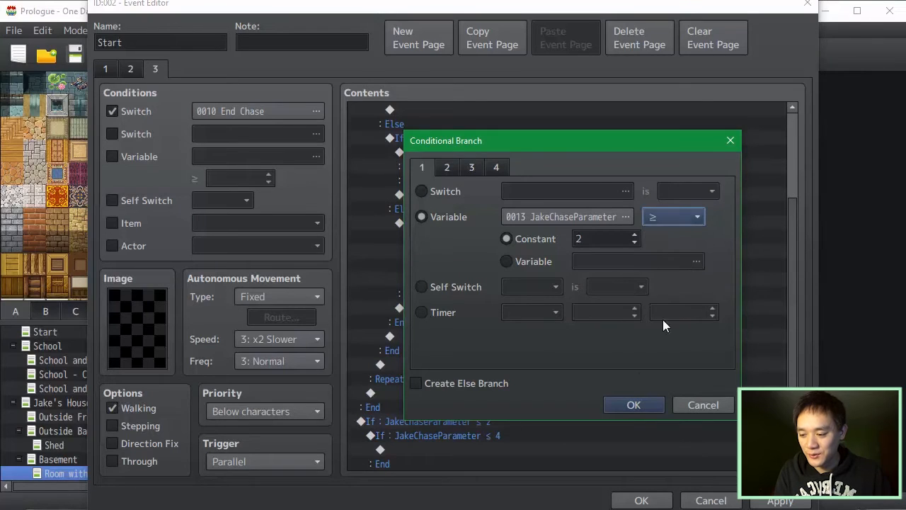
click(701, 406)
scroll(650, 423, down, 4)
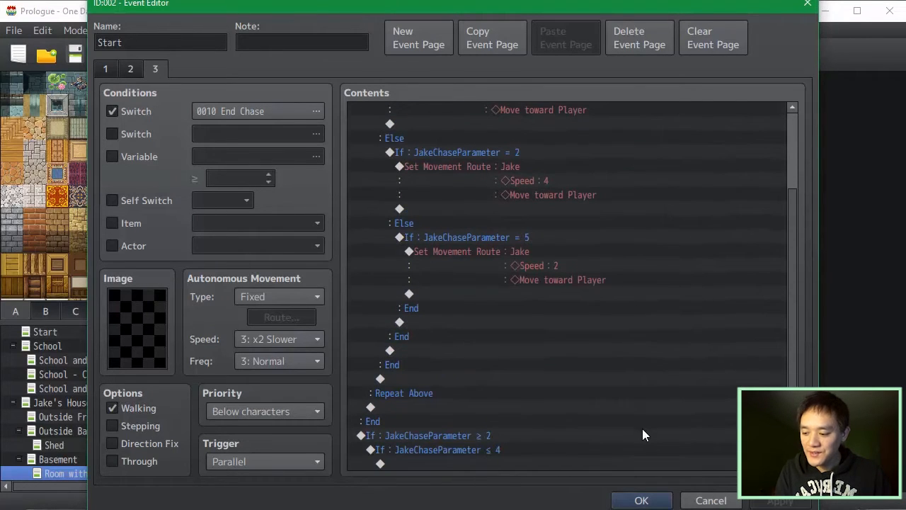
Delete the JakeChaseParameter ≥ 2 branch, including its nested ≤ 4 branch, from the end of the event.
click(556, 435)
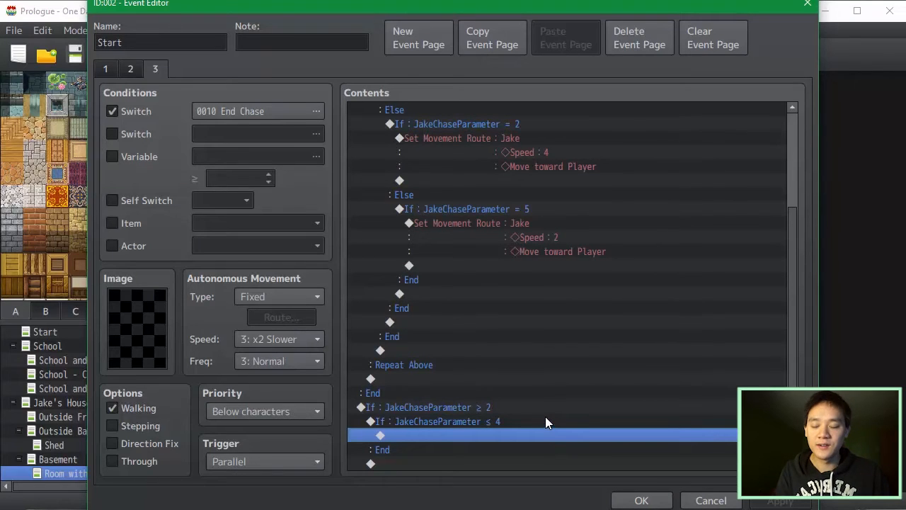
scroll(549, 407, down, 1)
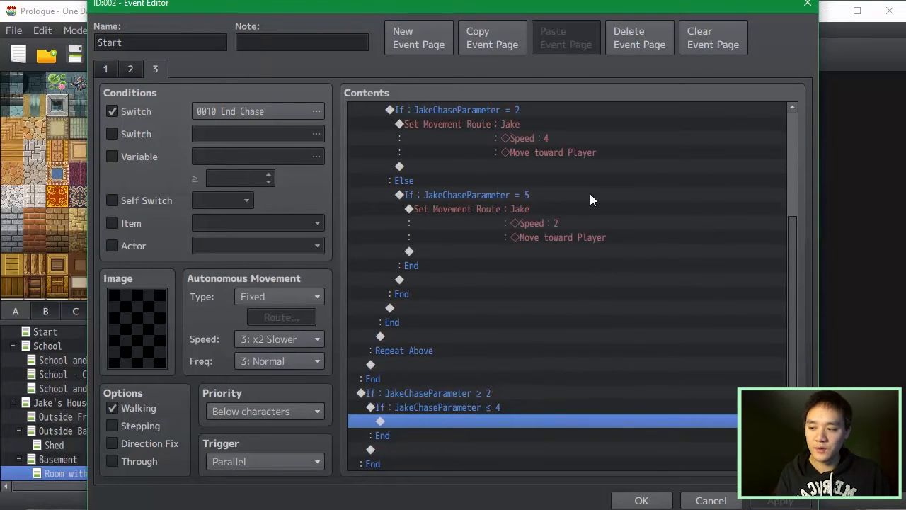
click(574, 133)
click(568, 419)
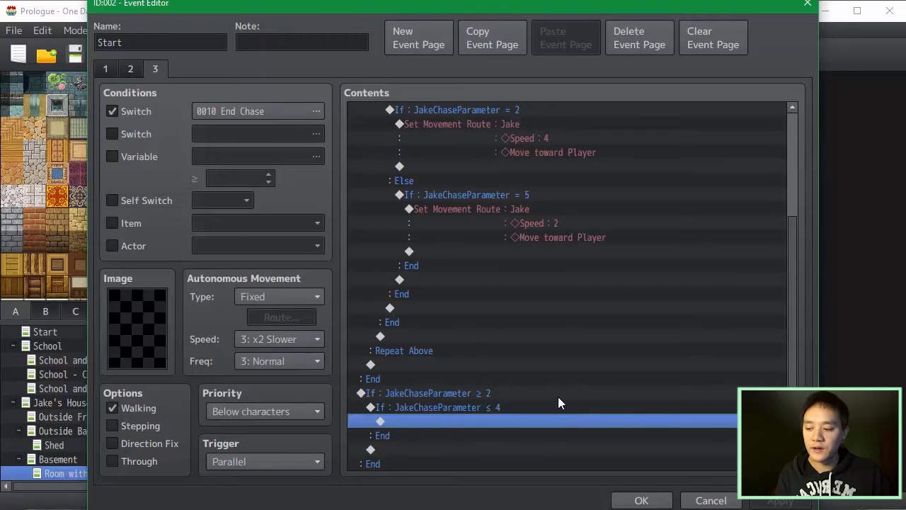
click(558, 399)
key(Delete)
scroll(562, 402, up, 3)
scroll(552, 284, down, 2)
scroll(553, 279, up, 5)
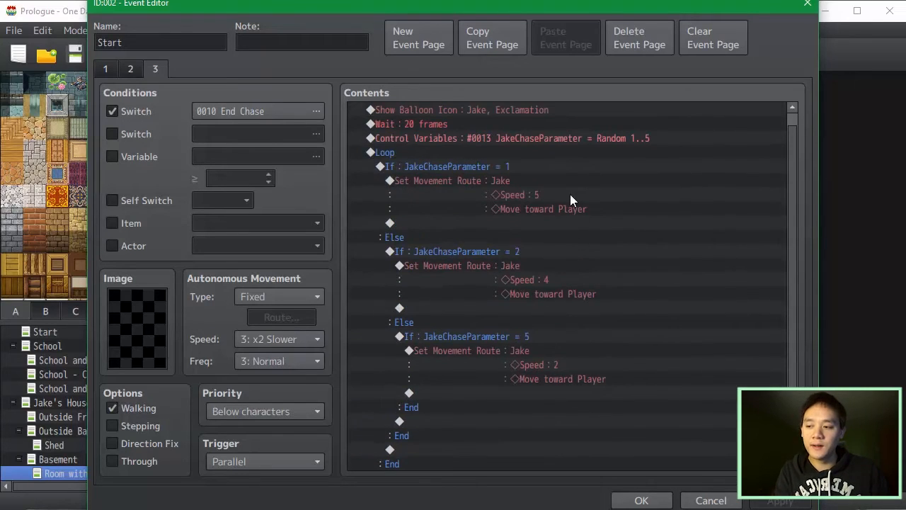
Delete Jake's movement route from the JakeChaseParameter = 5 branch and undo the deletion.
click(564, 164)
click(572, 196)
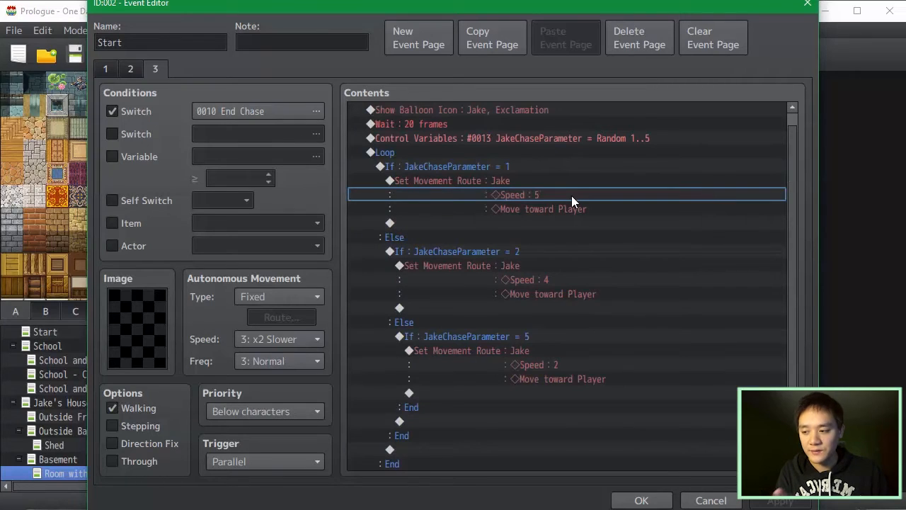
scroll(571, 196, up, 1)
click(586, 368)
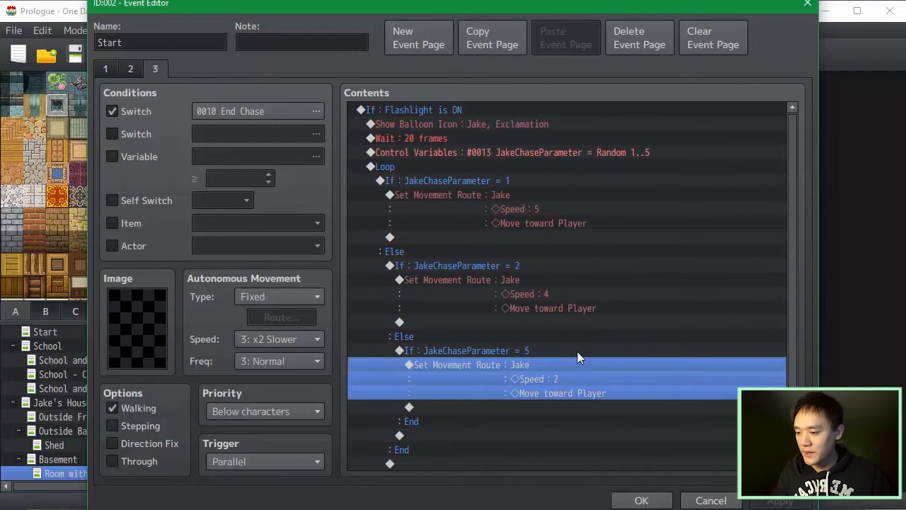
key(Delete)
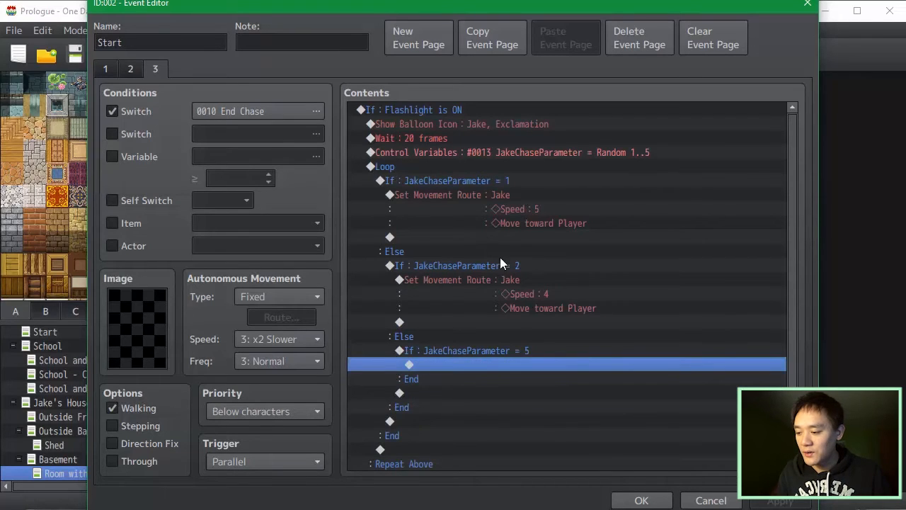
key(ctrl+z)
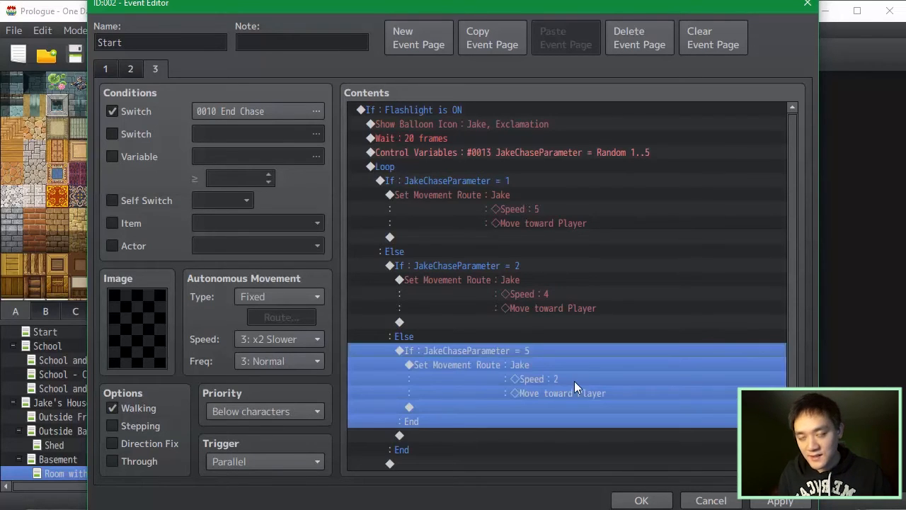
Move the JakeChaseParameter = 5 branch directly above the JakeChaseParameter = 2 branch and give it an Else branch.
key(ctrl+x)
click(510, 263)
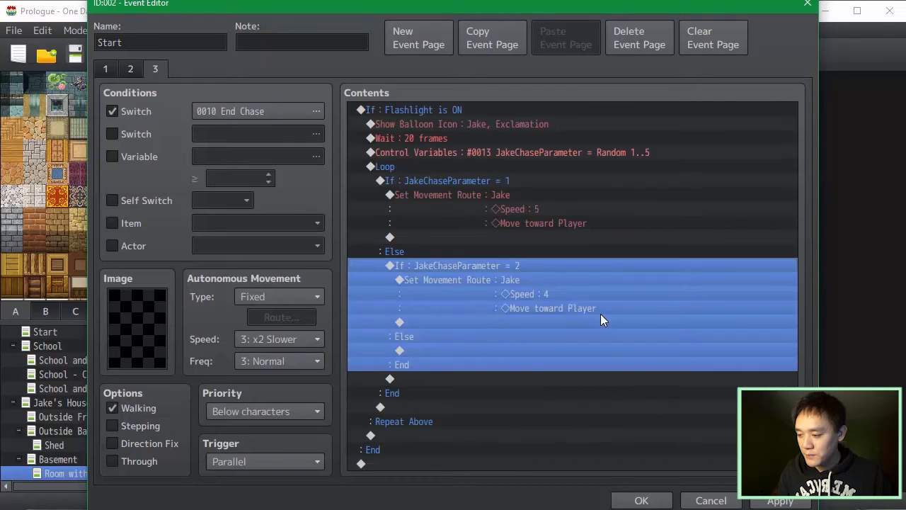
key(ctrl+v)
double_click(524, 267)
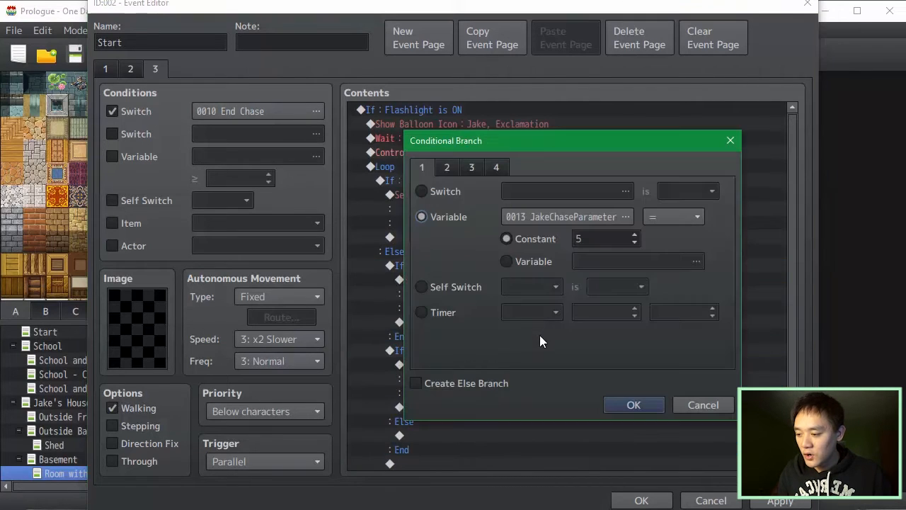
click(416, 383)
click(633, 405)
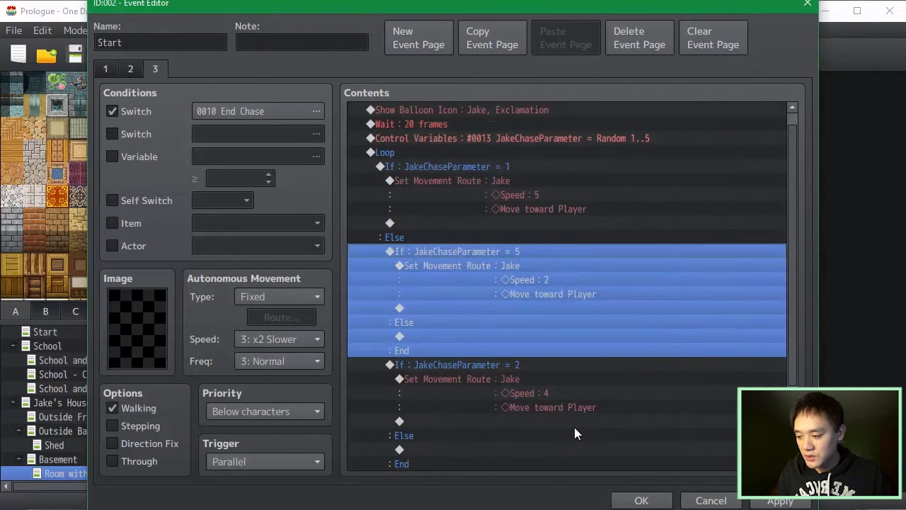
Move Jake's speed 4 movement route from the JakeChaseParameter = 2 branch into the Else of the JakeChaseParameter = 5 branch.
click(542, 395)
click(541, 395)
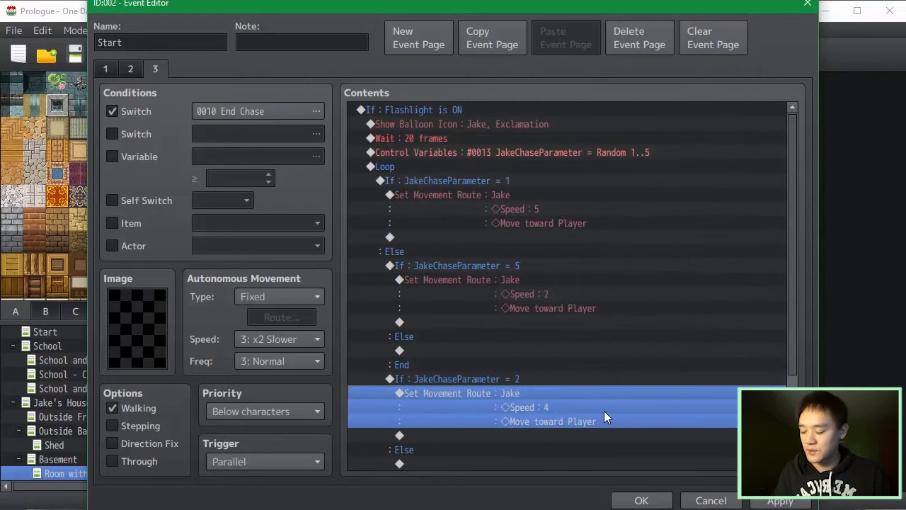
key(ctrl+x)
click(490, 347)
key(ctrl+v)
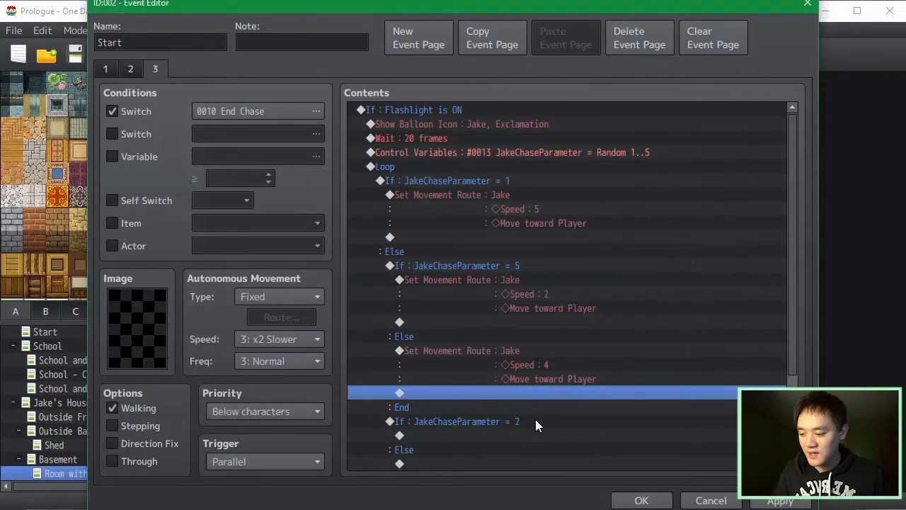
Delete the emptied JakeChaseParameter = 2 branch from the loop.
click(535, 421)
key(Delete)
scroll(604, 429, down, 1)
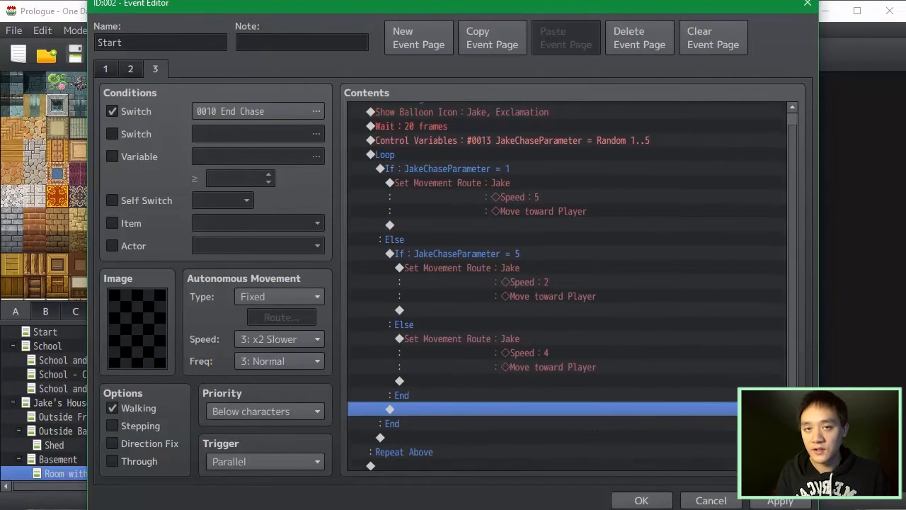
scroll(643, 381, up, 1)
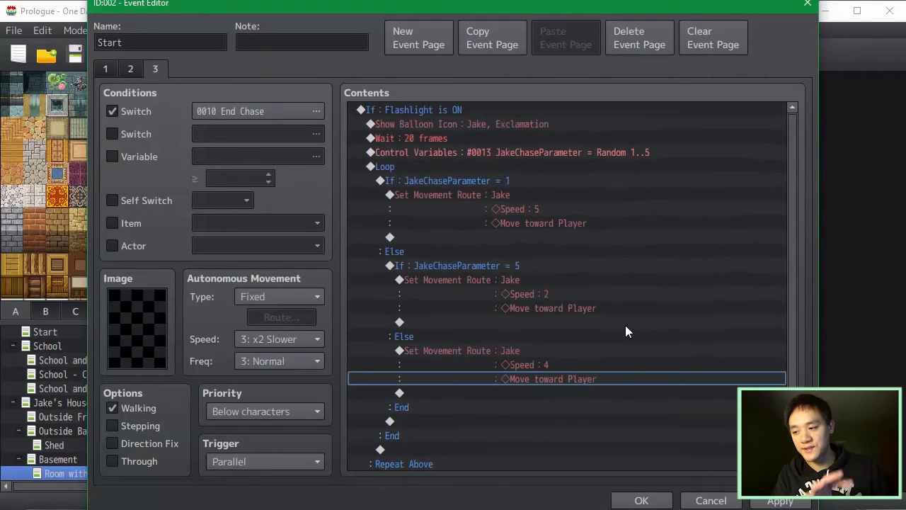
Review Jake's speed 5, speed 2 and speed 4 movement routes in the nested branches and apply the changes to the event.
click(617, 240)
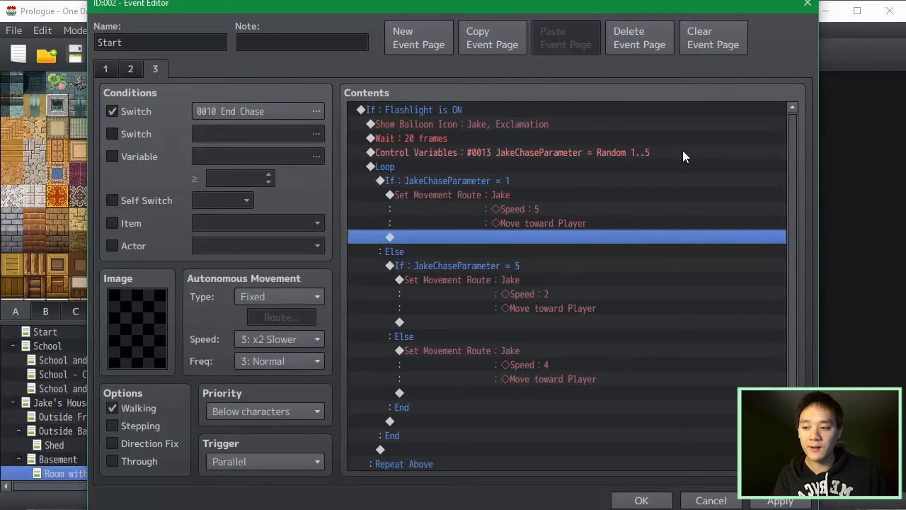
click(672, 197)
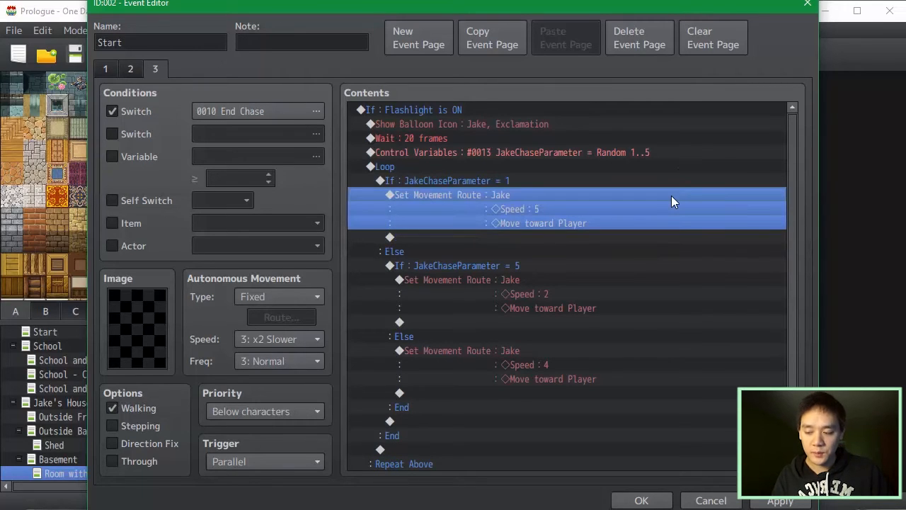
click(664, 292)
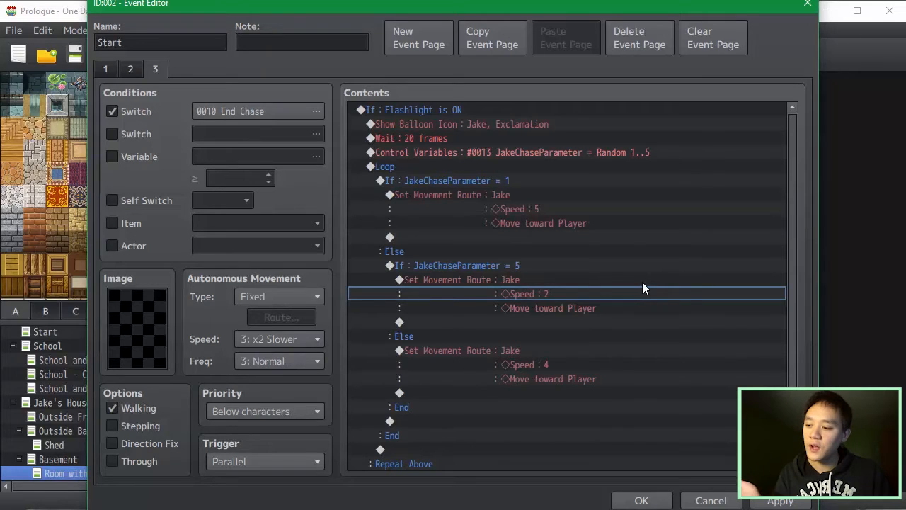
click(642, 282)
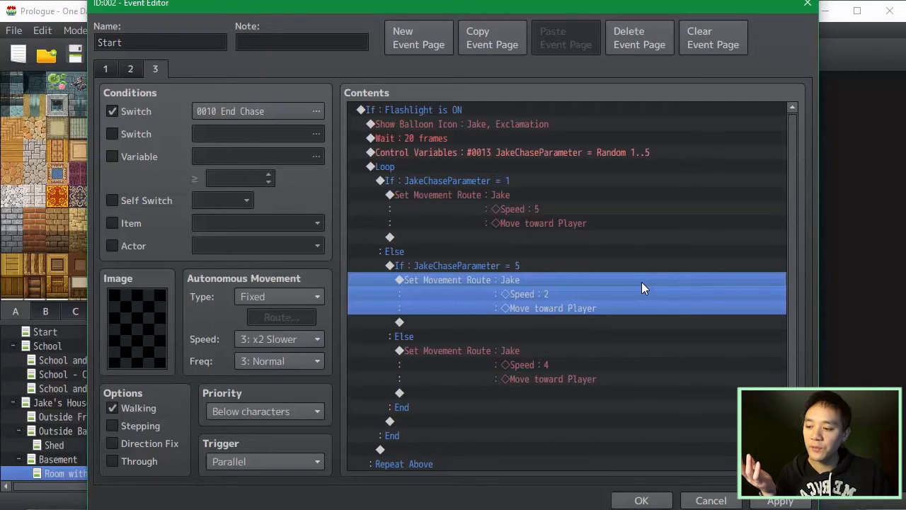
click(653, 325)
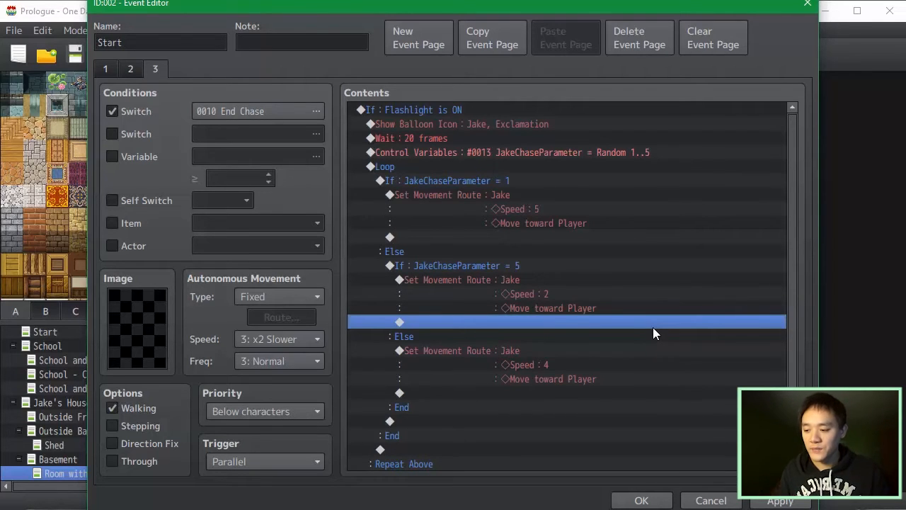
click(633, 359)
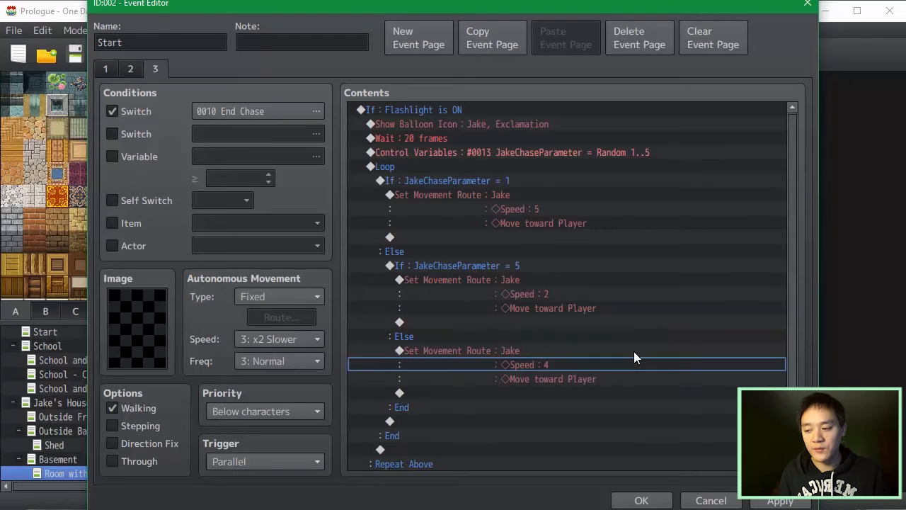
click(634, 351)
click(779, 500)
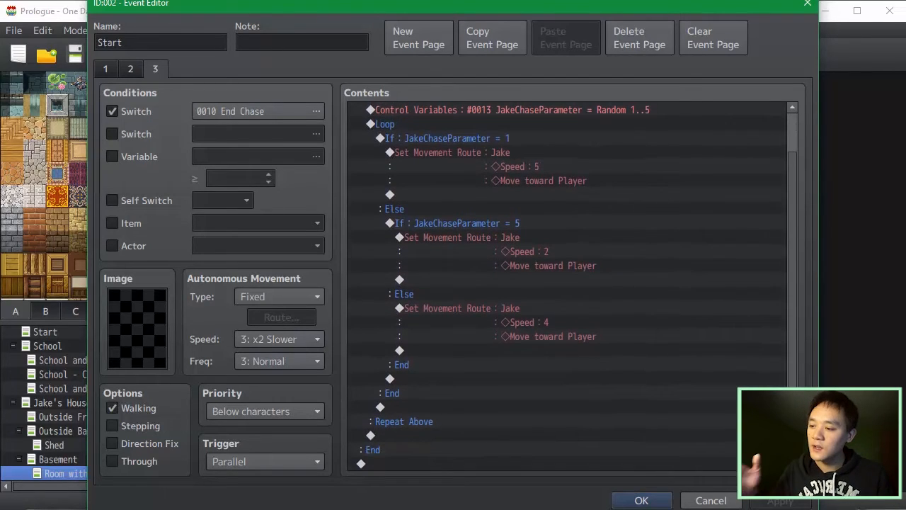
Examine the loop's structure, from the JakeChaseParameter = 1 branch through the nested Else branches to the end of the loop.
scroll(582, 362, up, 1)
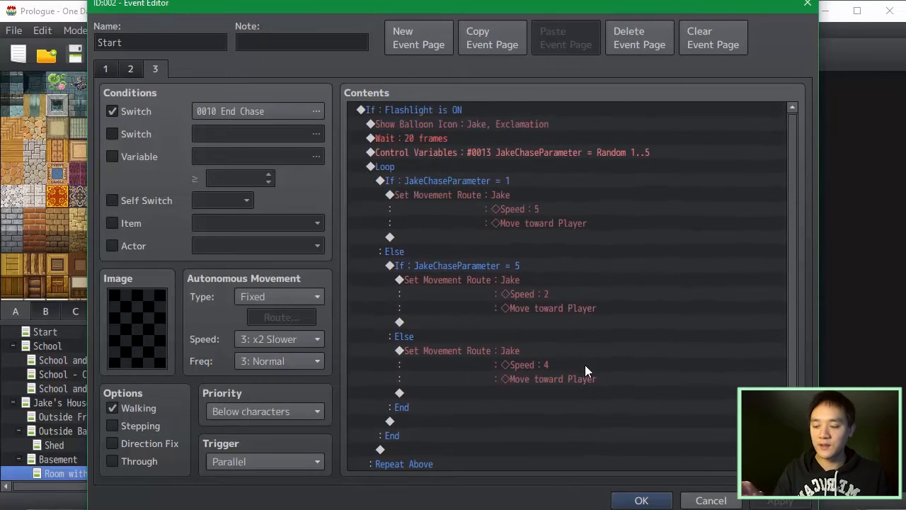
scroll(585, 365, down, 1)
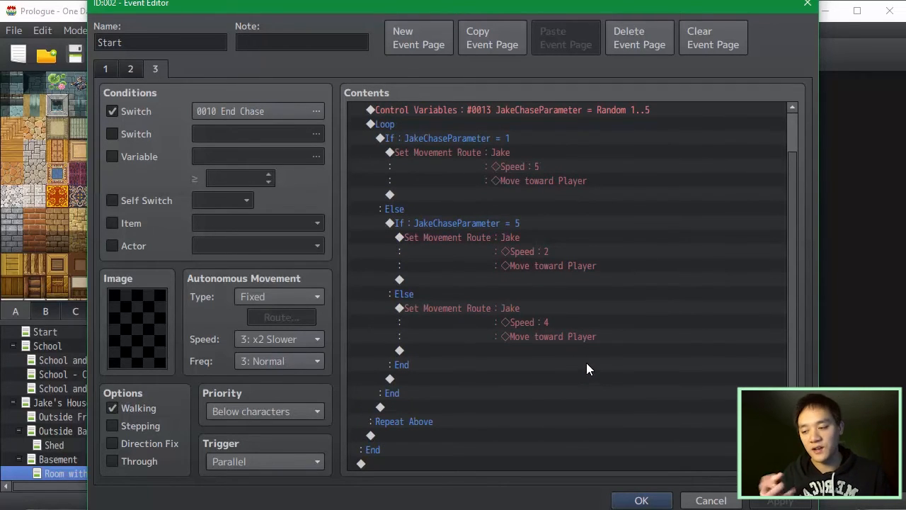
click(589, 366)
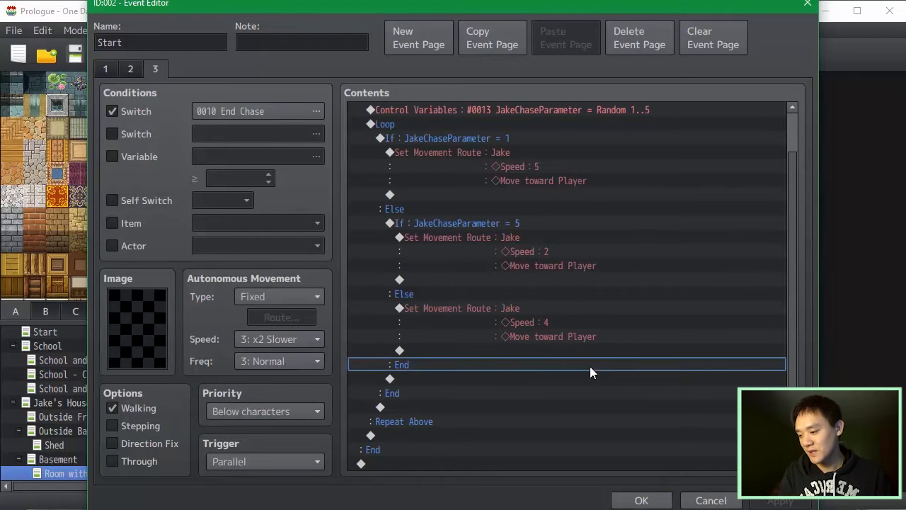
click(595, 380)
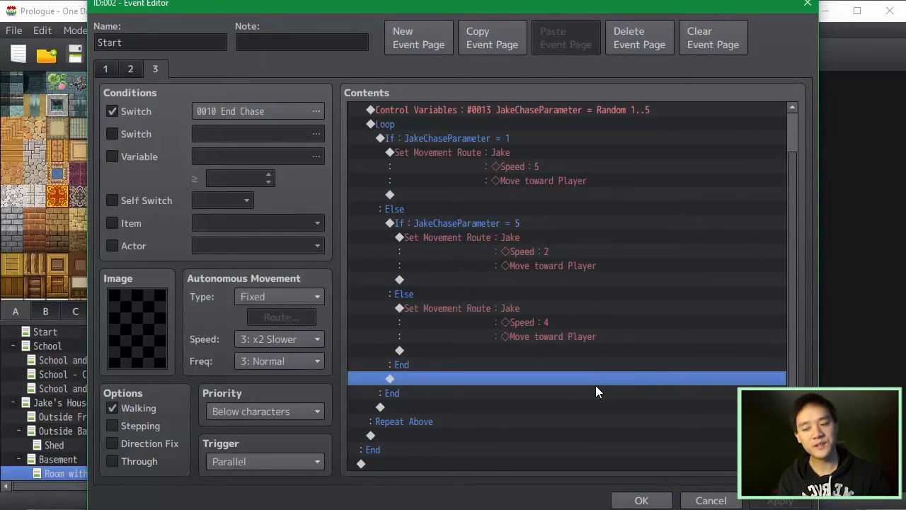
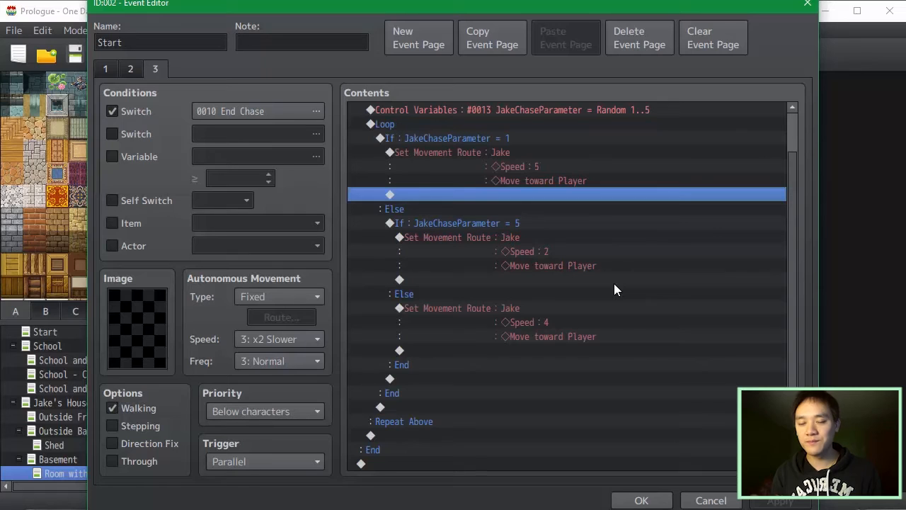
scroll(614, 290, up, 1)
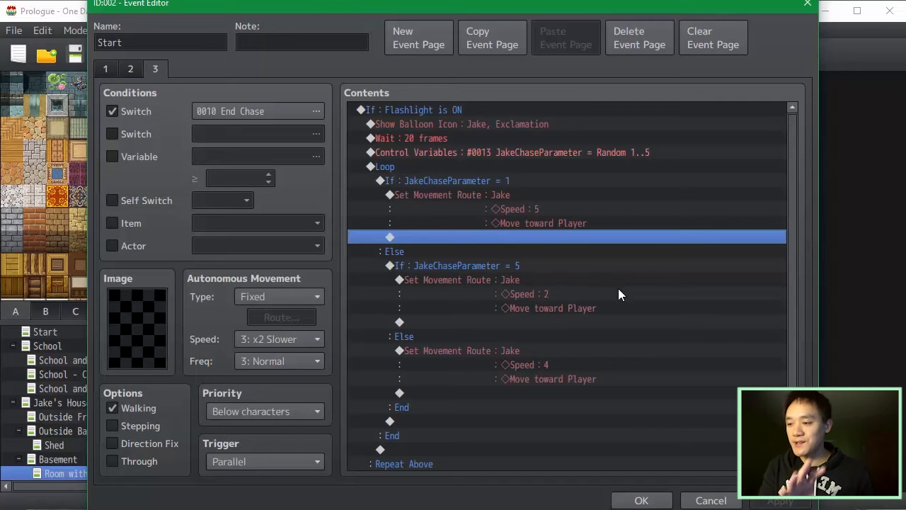
click(637, 421)
click(646, 280)
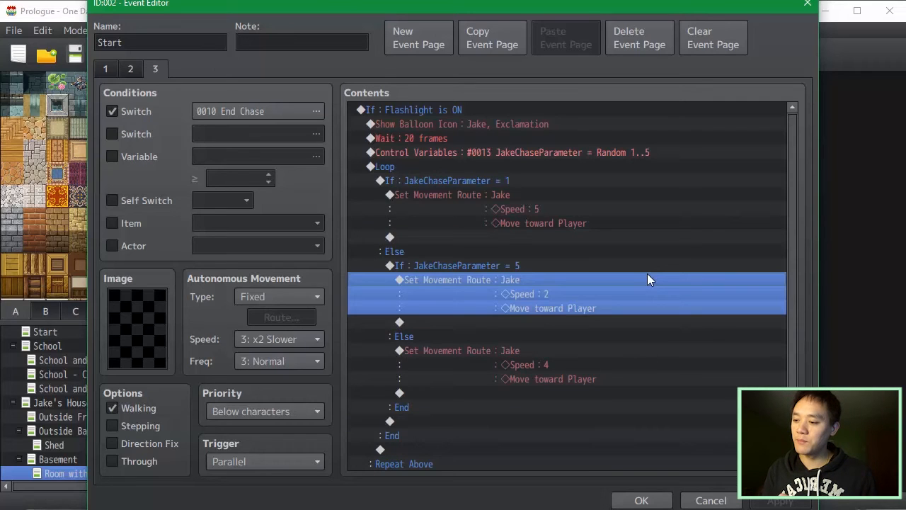
drag(647, 274, 680, 325)
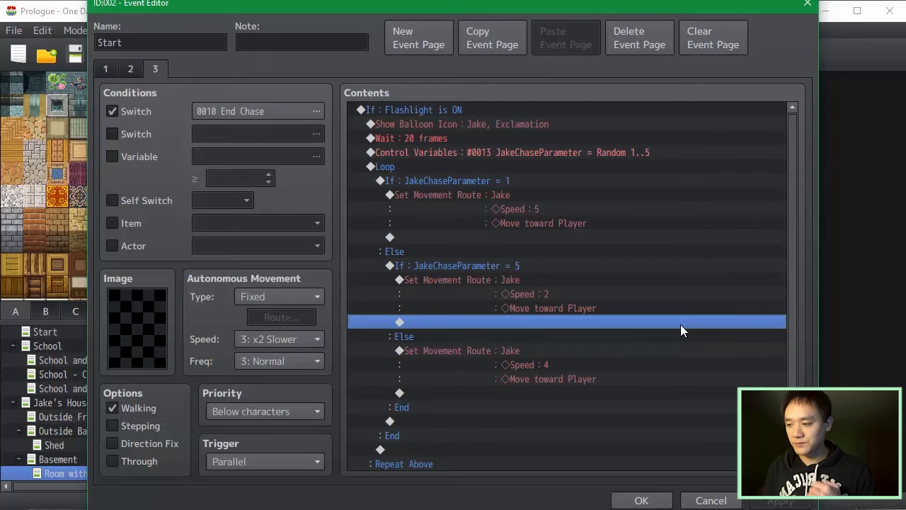
shift+click(576, 184)
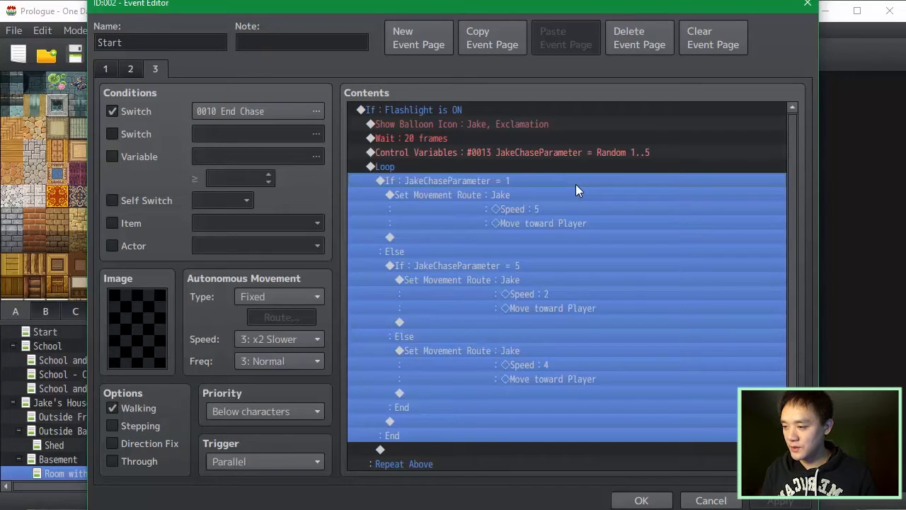
click(577, 171)
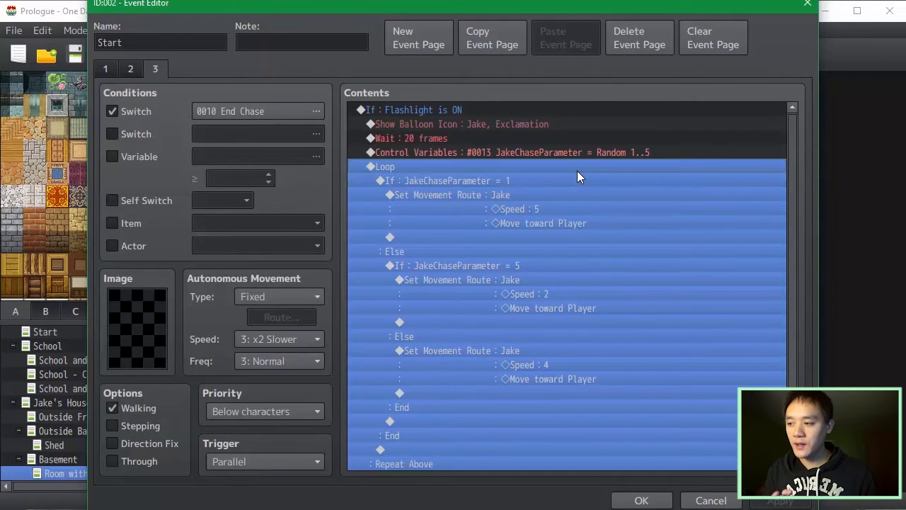
click(570, 182)
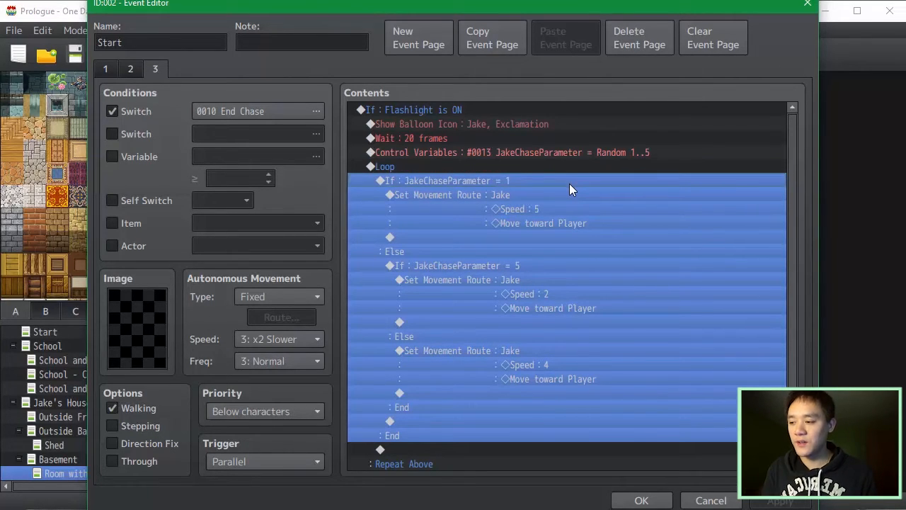
Insert a Control Variables command directly above the Loop that sets variable 0014, named loop_i, to the constant 0.
double_click(572, 168)
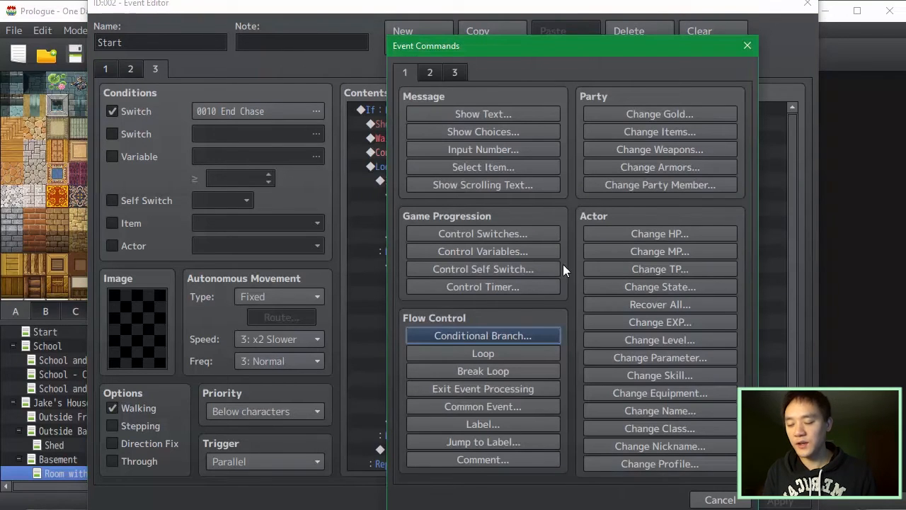
click(431, 73)
click(399, 72)
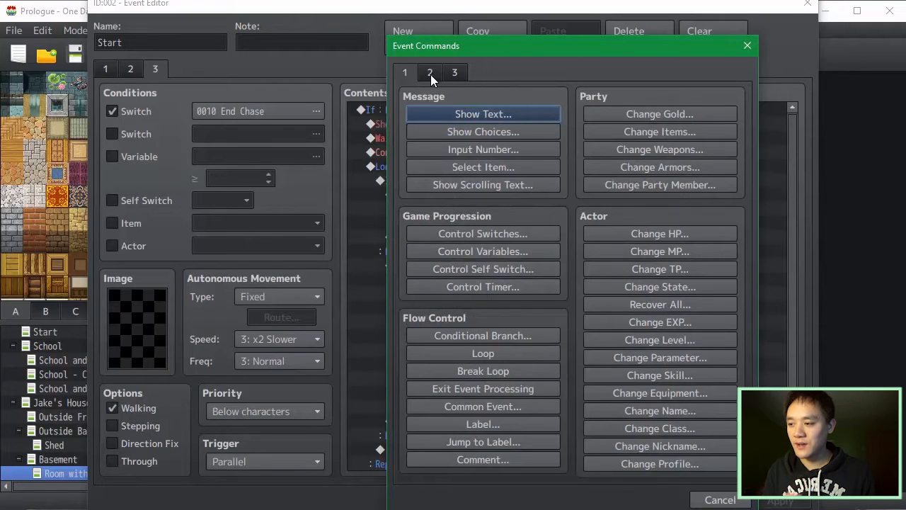
click(520, 253)
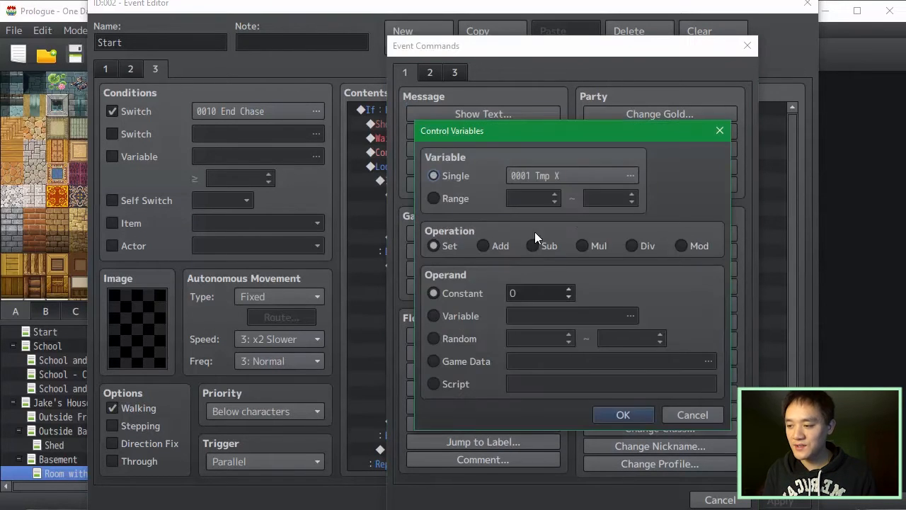
click(604, 178)
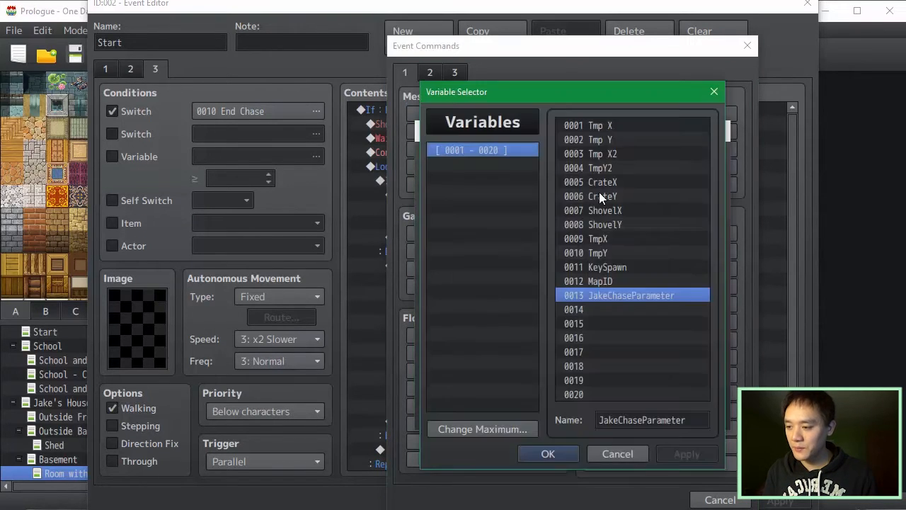
click(600, 308)
click(638, 415)
text(loop_i)
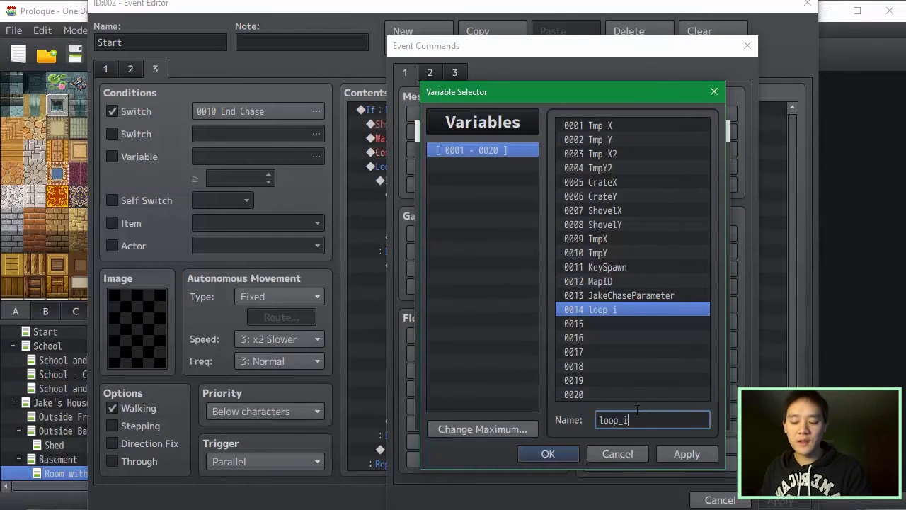
key(Return)
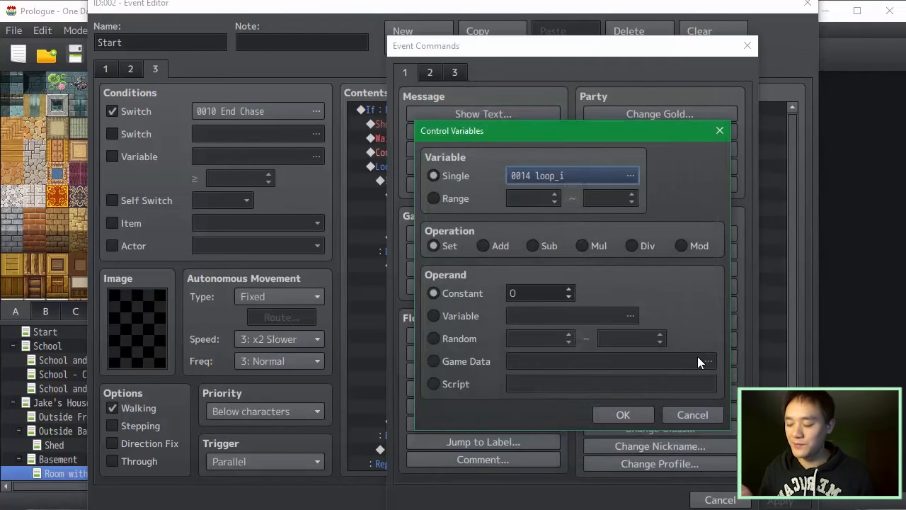
click(626, 413)
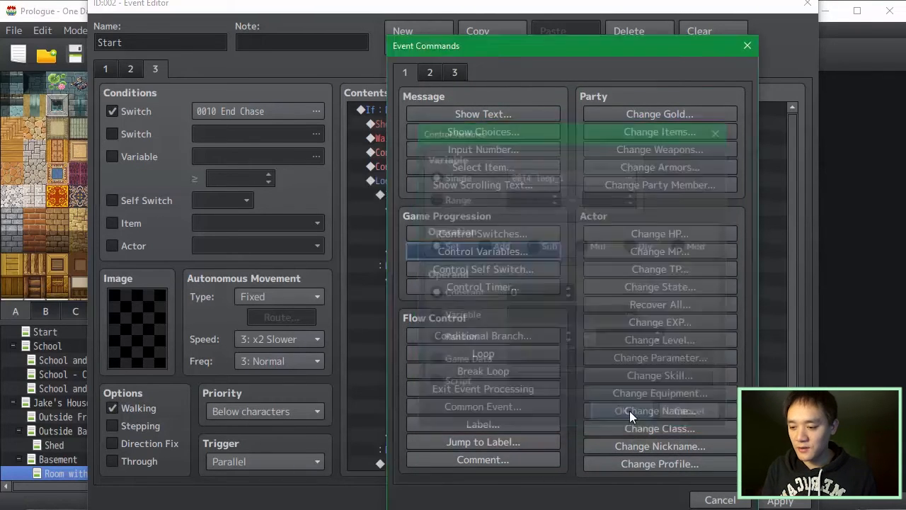
Add a Control Variables command at the end of the loop, below the JakeChaseParameter branches, that adds 1 to loop_i.
scroll(800, 355, down, 2)
click(648, 405)
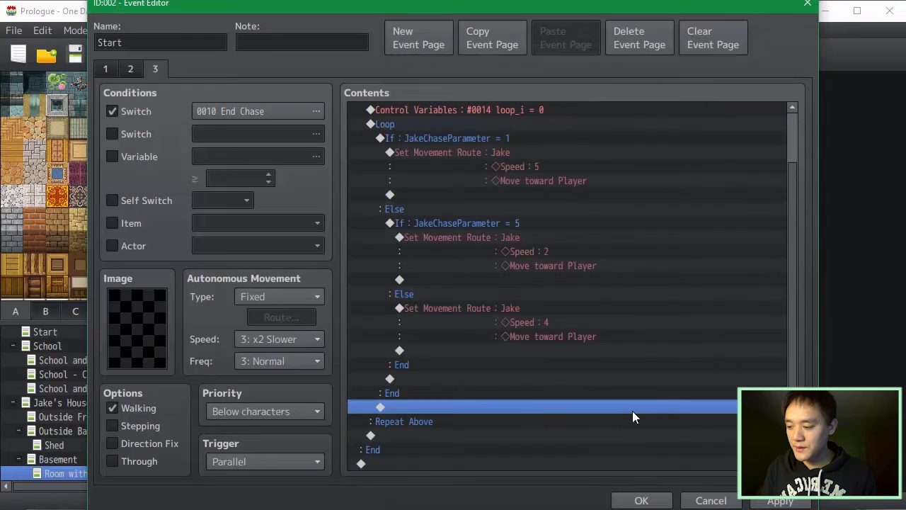
scroll(496, 283, up, 1)
click(443, 134)
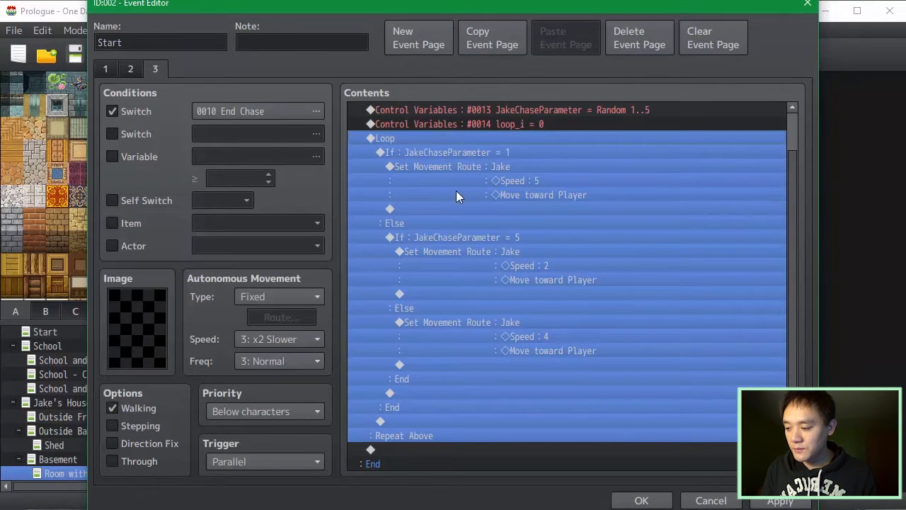
click(440, 429)
double_click(446, 420)
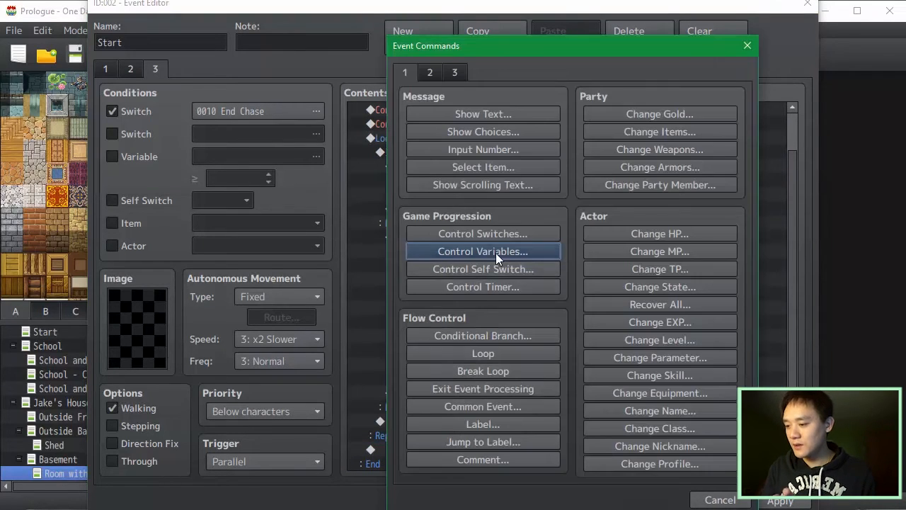
click(495, 253)
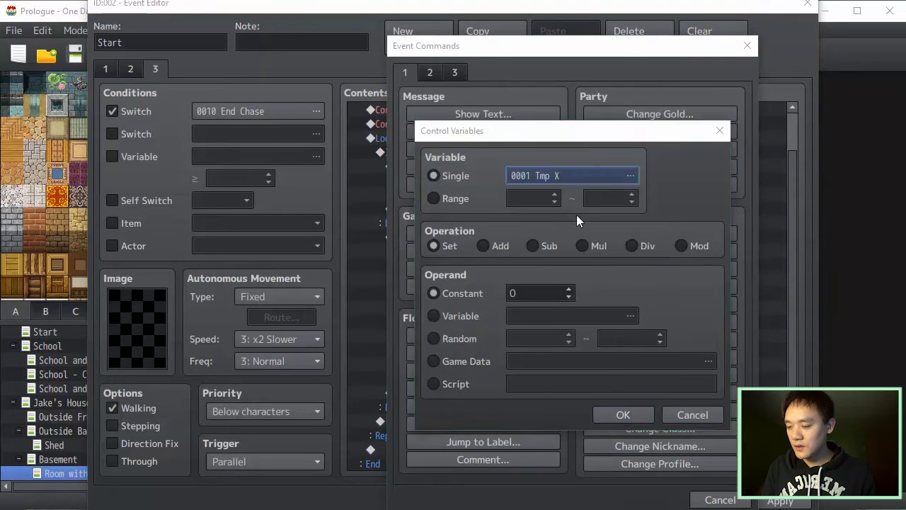
click(569, 181)
click(547, 451)
click(503, 246)
double_click(537, 293)
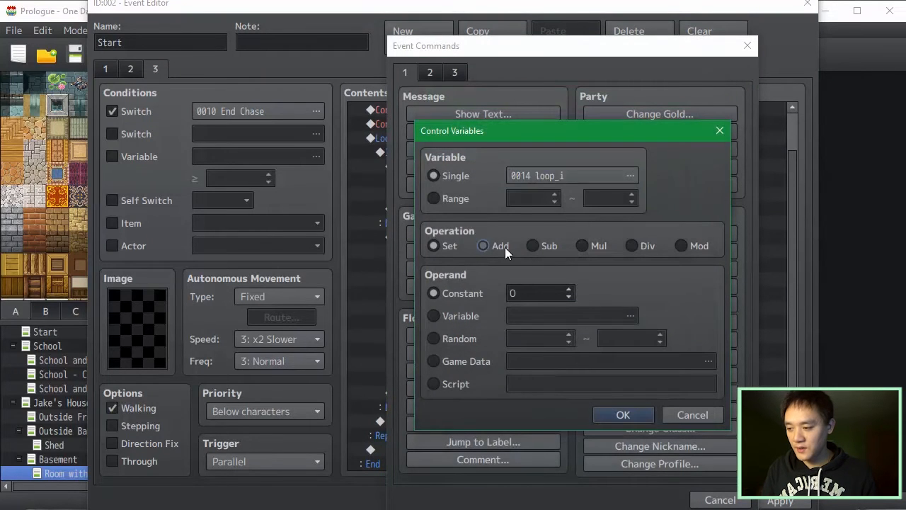
text(1)
click(623, 414)
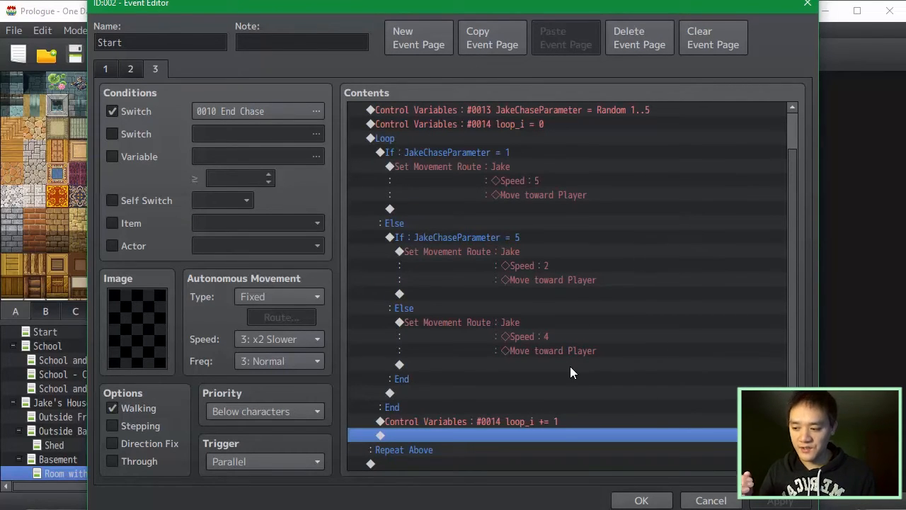
Insert a Wait command of 5 frames in the loop, directly above the command that adds 1 to loop_i.
click(579, 423)
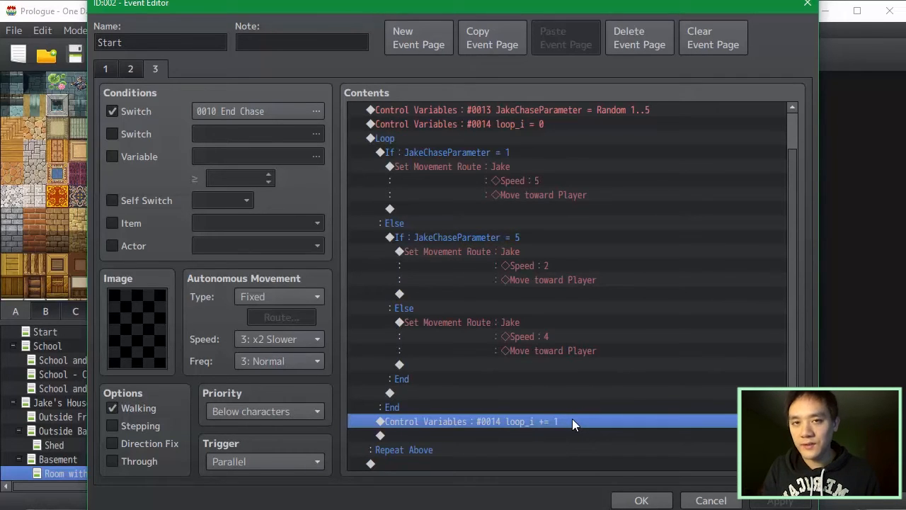
key(Insert)
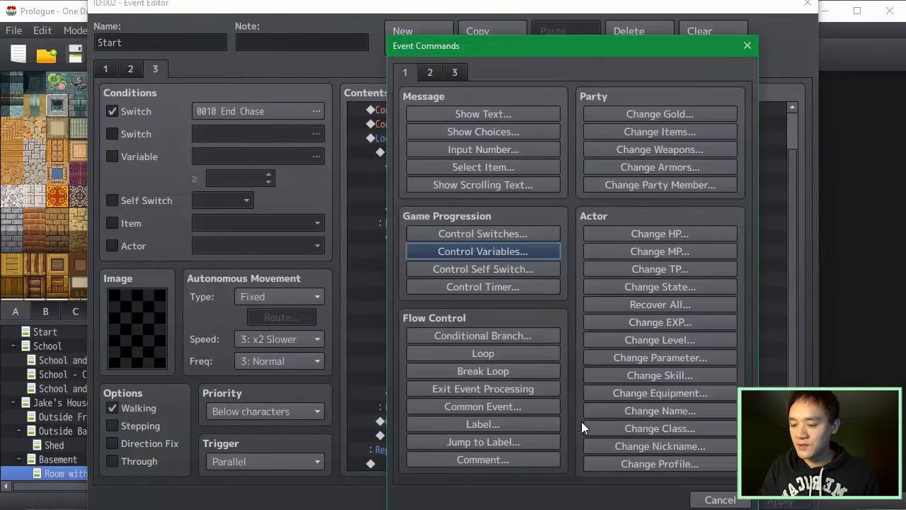
click(429, 71)
click(670, 116)
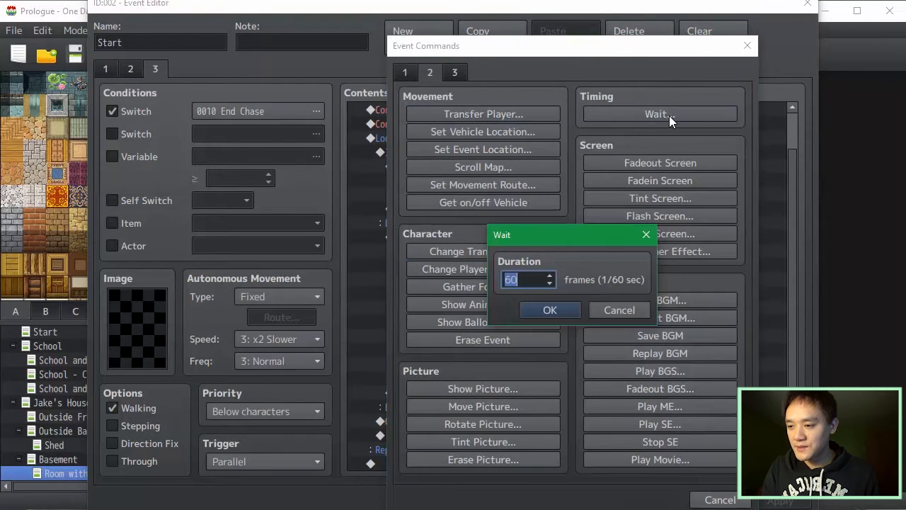
text(5)
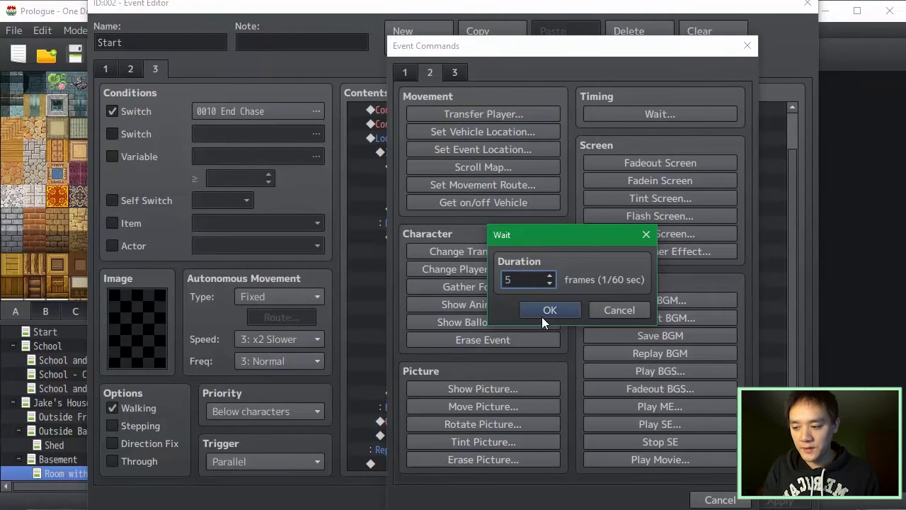
click(549, 311)
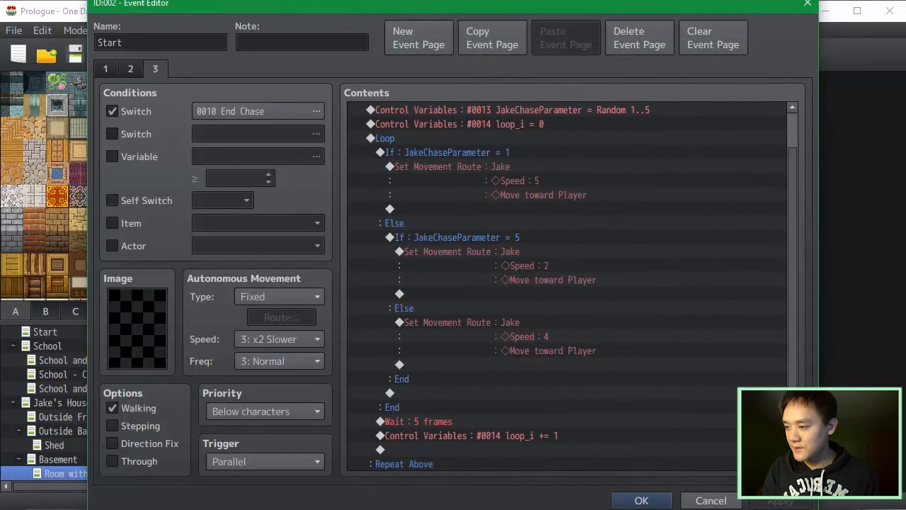
scroll(573, 283, down, 1)
scroll(567, 283, up, 1)
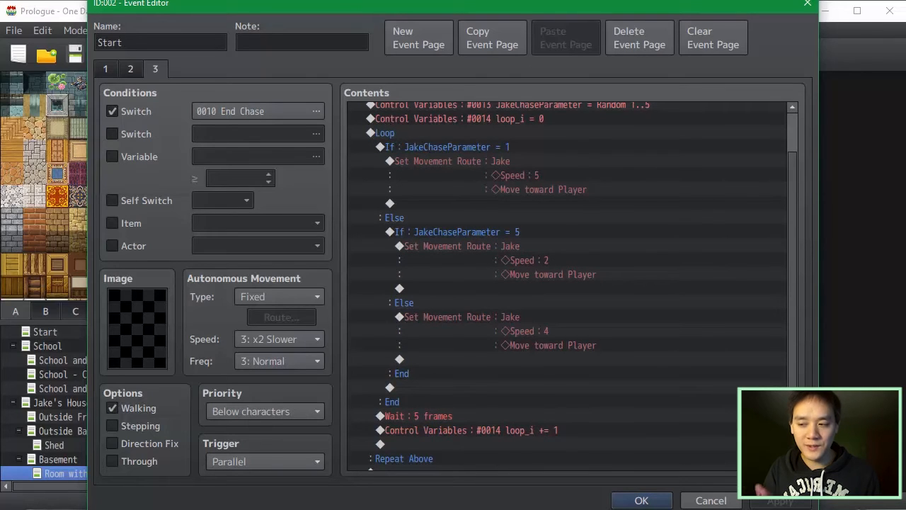
scroll(566, 283, down, 1)
scroll(567, 283, down, 1)
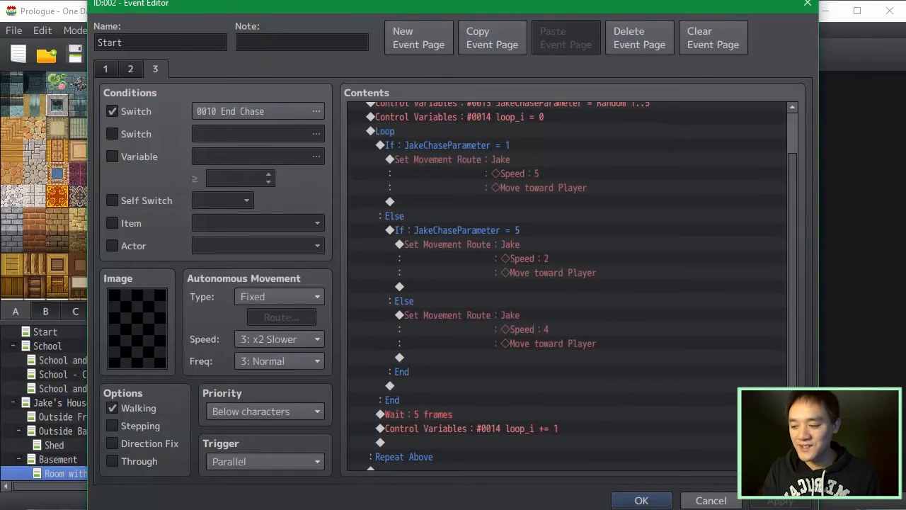
click(634, 443)
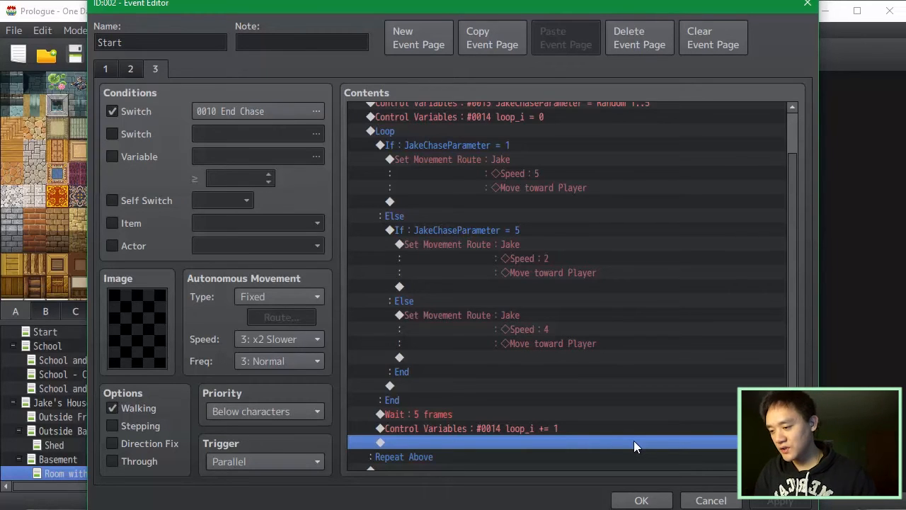
click(604, 258)
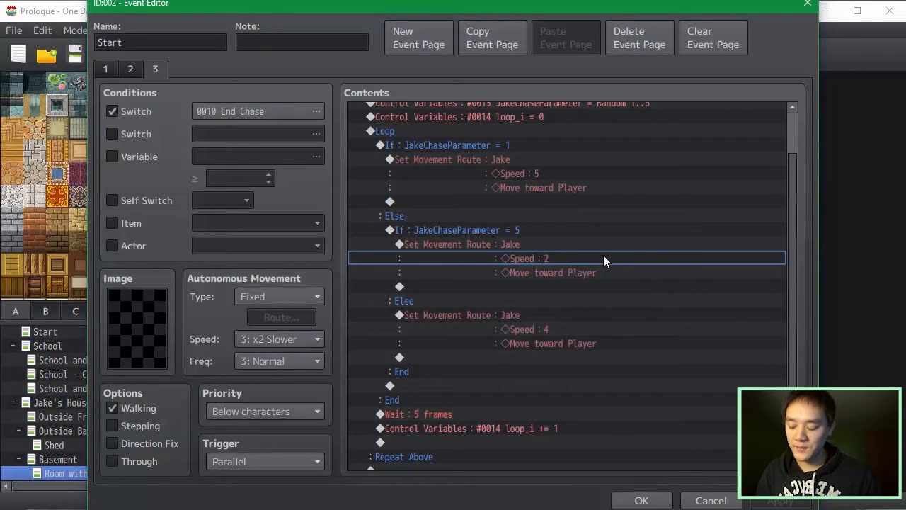
click(580, 416)
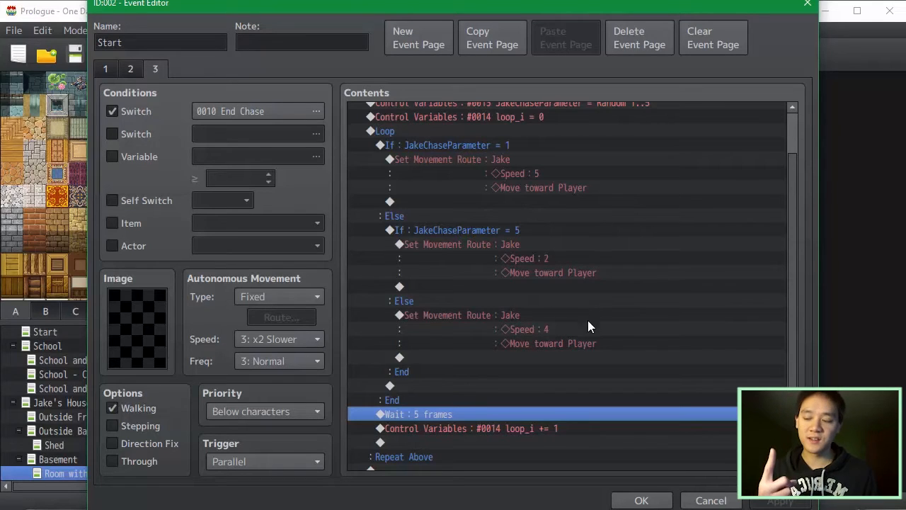
Add a Conditional Branch without an Else branch at the end of the loop, checking whether variable 0014 loop_i equals the constant 12.
double_click(498, 439)
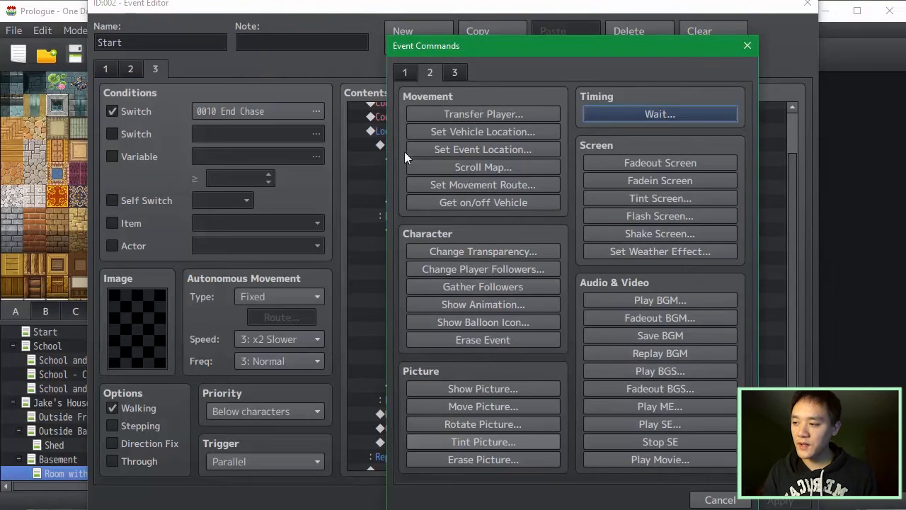
click(403, 72)
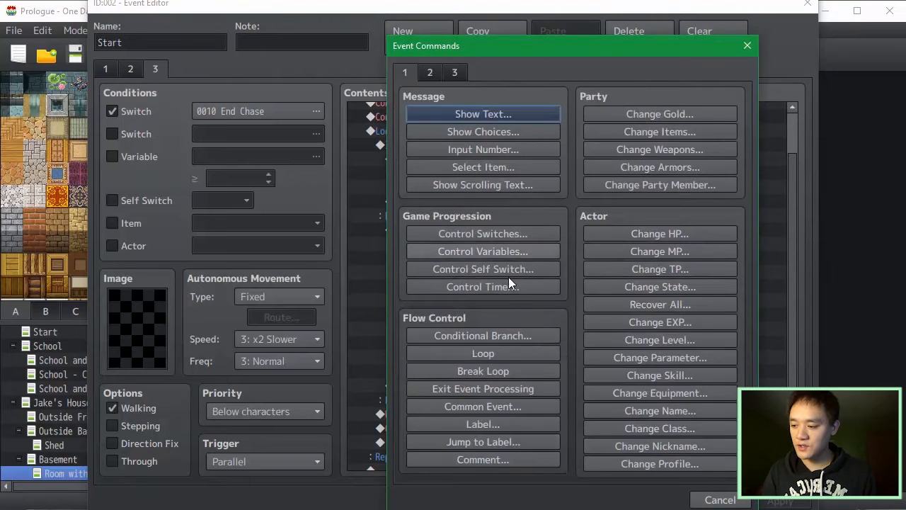
click(516, 281)
click(447, 218)
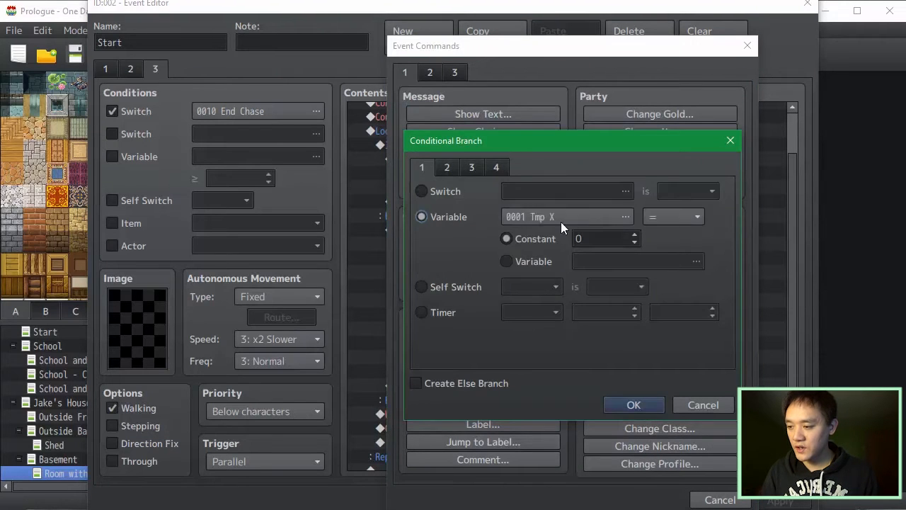
click(565, 219)
click(601, 310)
click(549, 454)
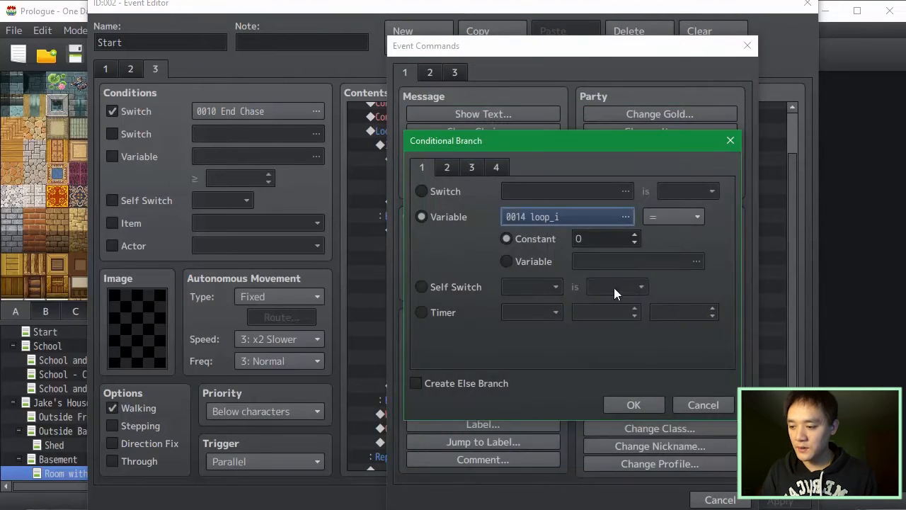
double_click(603, 239)
text(12)
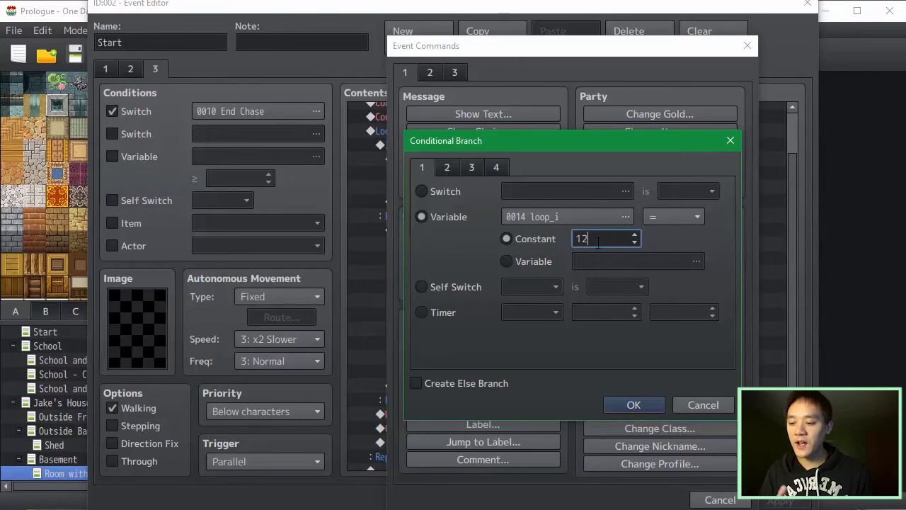
click(635, 402)
click(502, 417)
scroll(502, 417, down, 1)
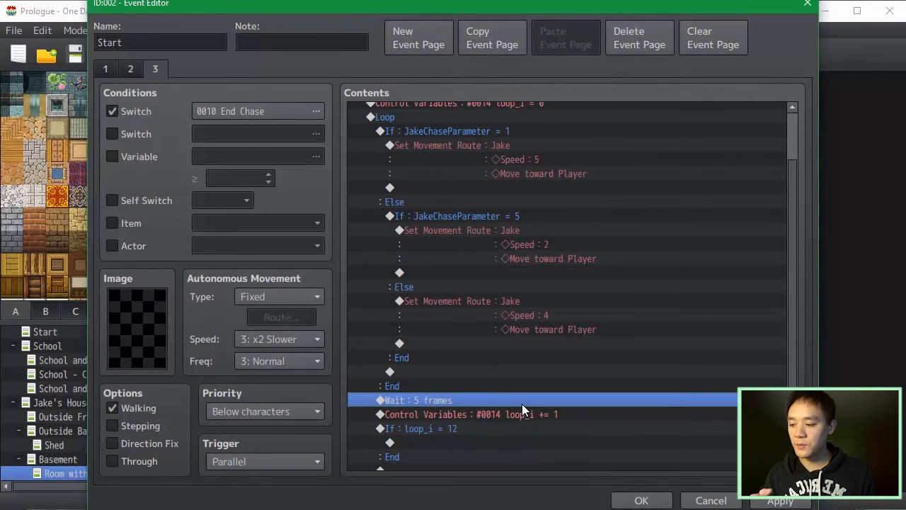
Set the comparison constant of the loop_i conditional branch to 36.
click(524, 416)
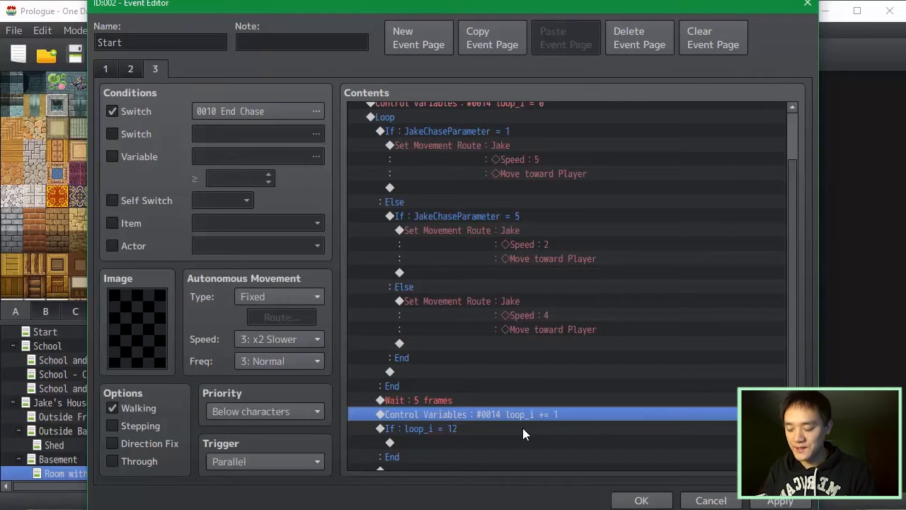
key(Return)
click(632, 416)
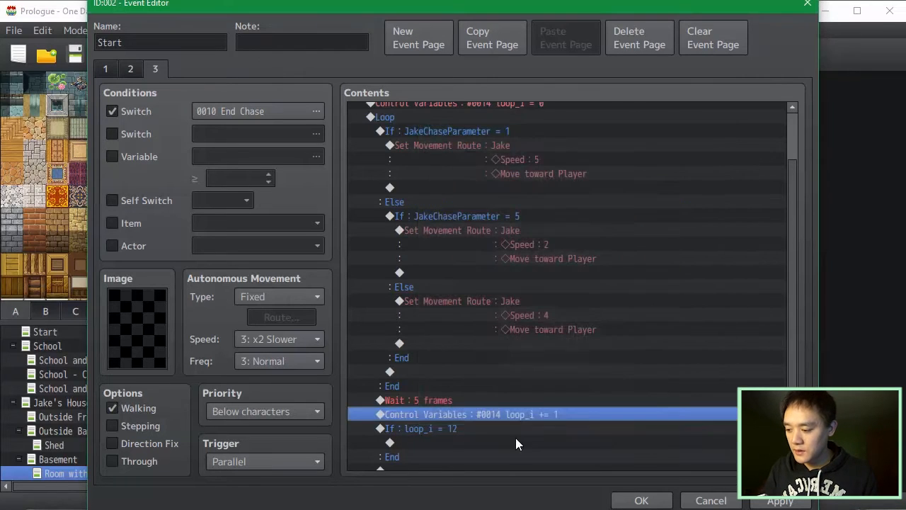
click(524, 432)
key(Return)
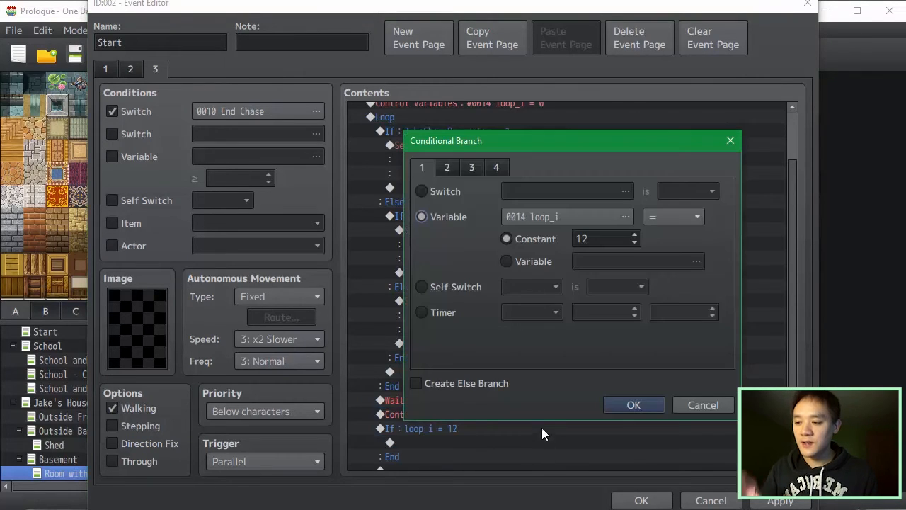
double_click(600, 241)
click(602, 241)
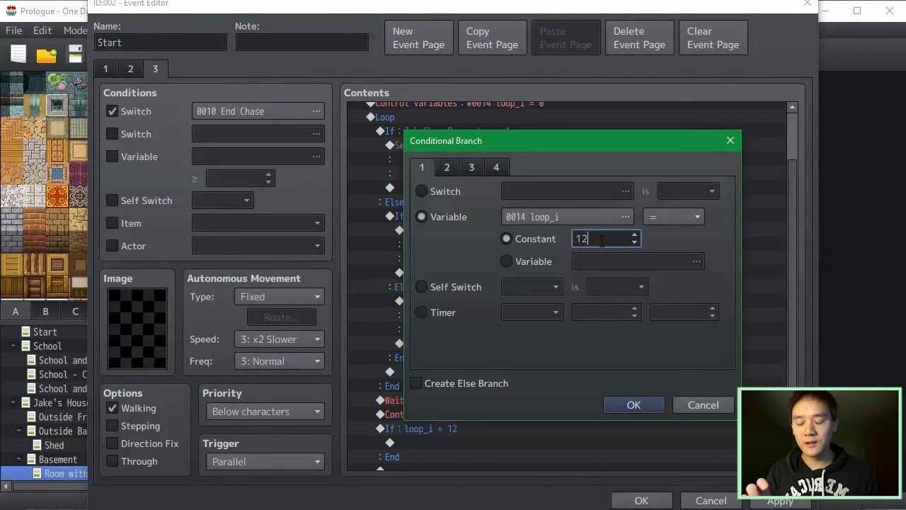
drag(602, 241, 580, 241)
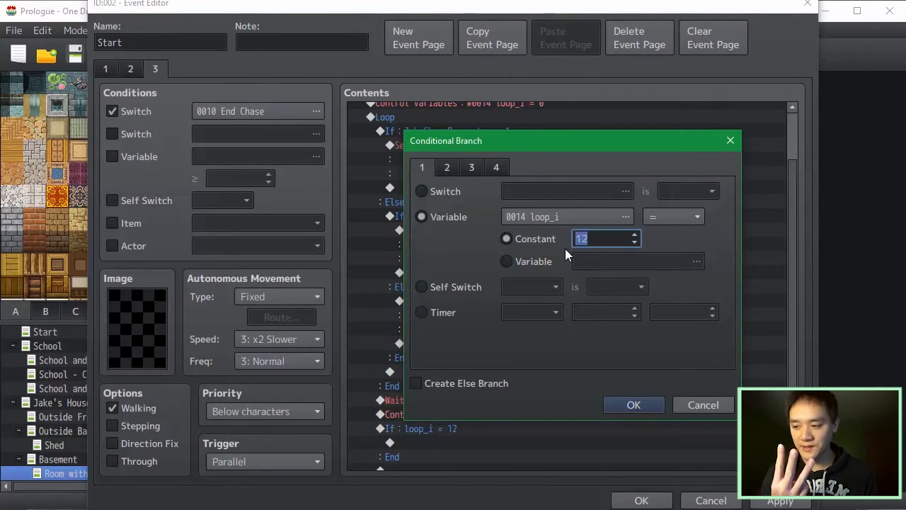
click(607, 238)
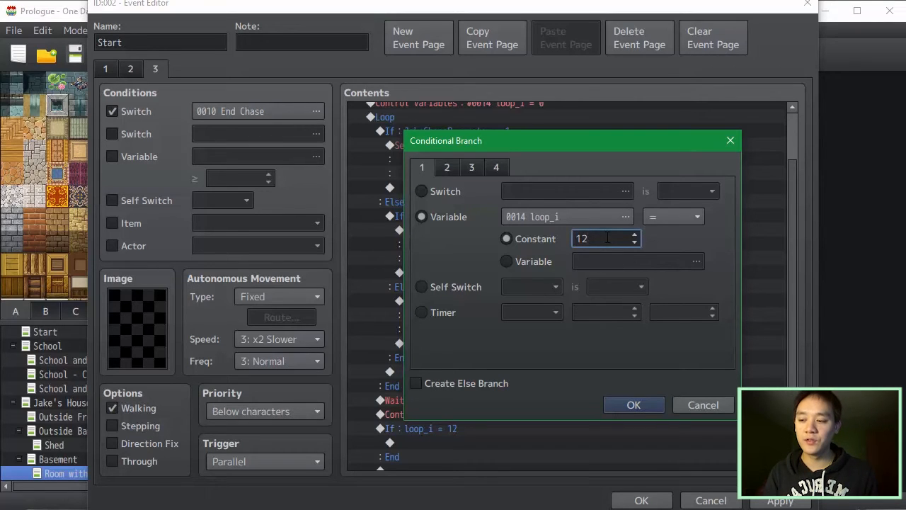
drag(608, 239, 517, 254)
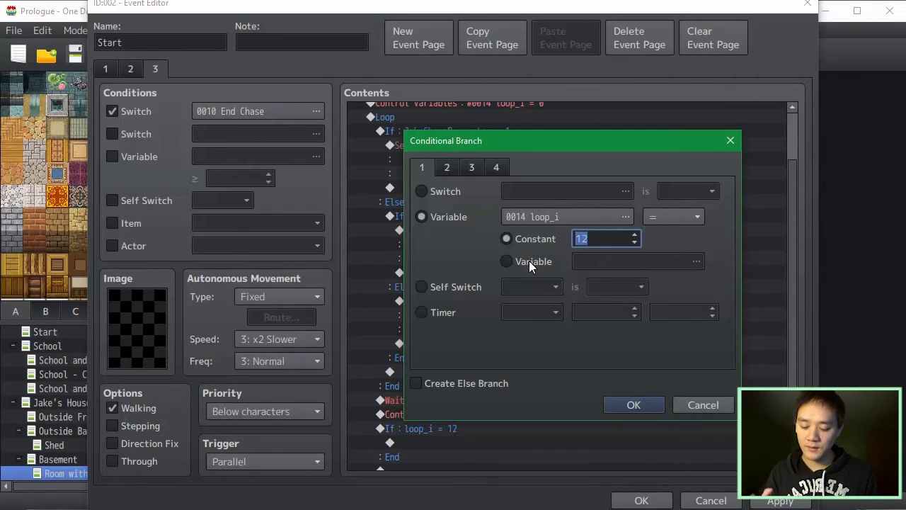
text(36)
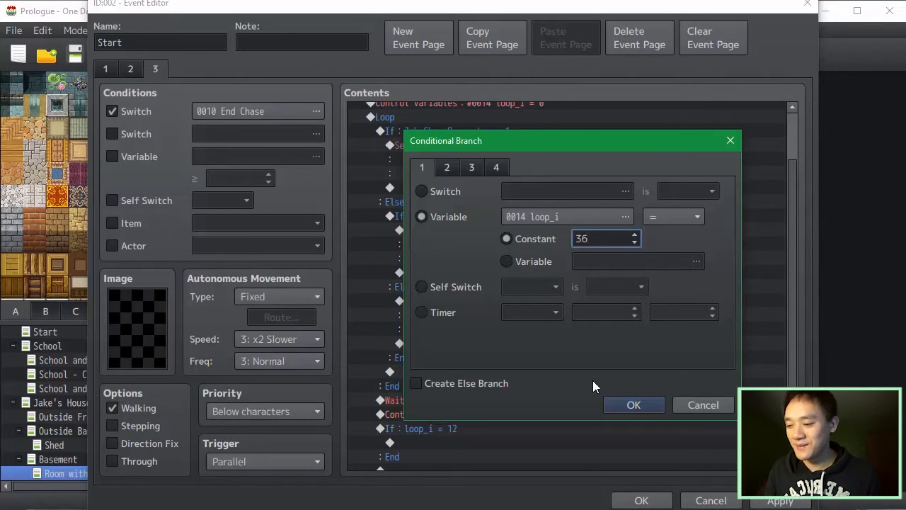
click(628, 402)
Try 48 and 60 as the comparison constant of the loop_i branch, and return it to 36.
scroll(717, 394, down, 1)
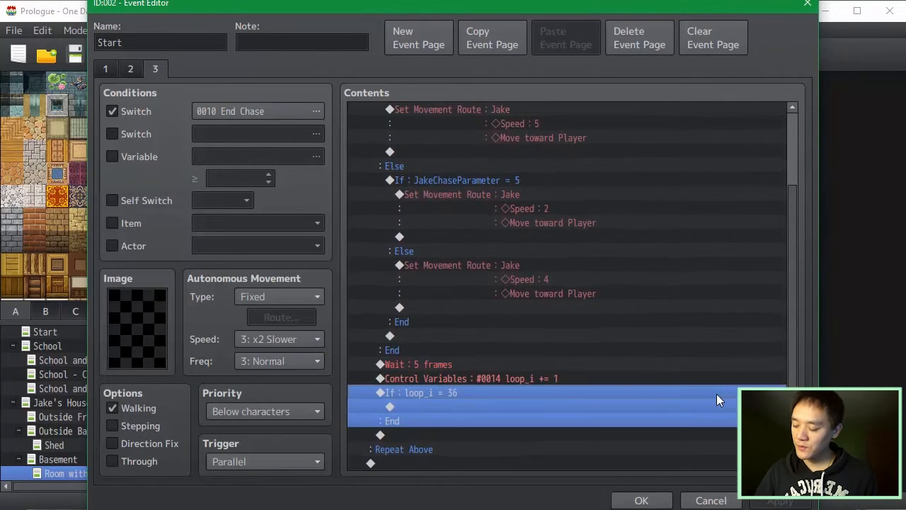
double_click(717, 394)
click(447, 214)
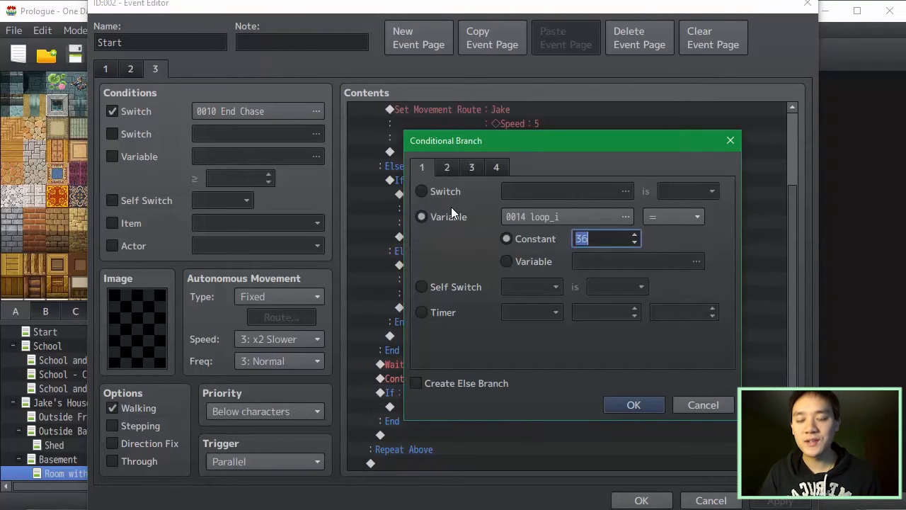
text(48)
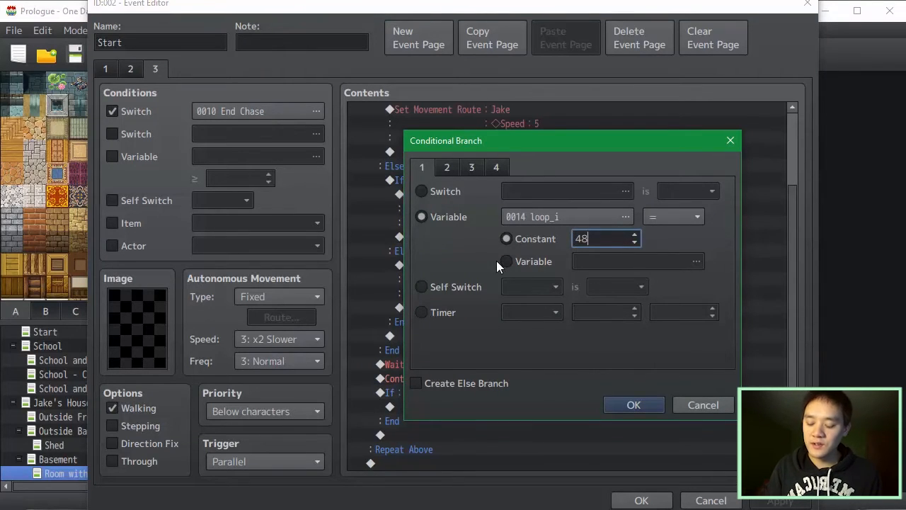
text(60)
key(BackSpace)
key(BackSpace)
key(BackSpace)
key(BackSpace)
text(60)
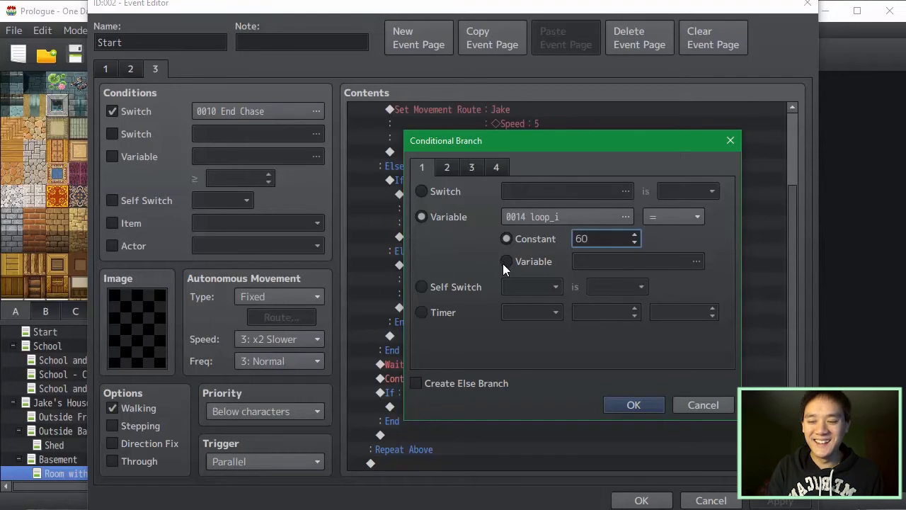
key(BackSpace)
key(BackSpace)
text(36)
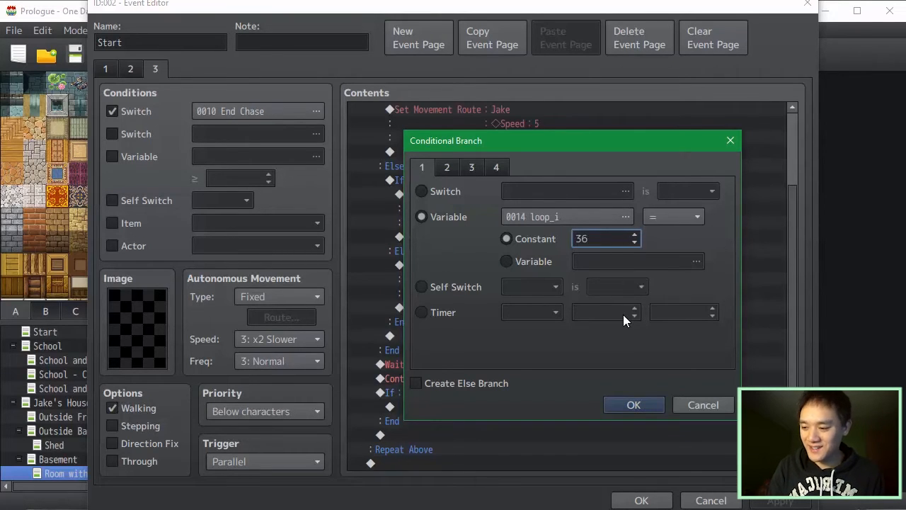
click(661, 408)
Insert a Control Variables command inside the loop_i = 36 branch that sets 0013 JakeChaseParameter to the constant 1, and apply the event changes.
click(567, 421)
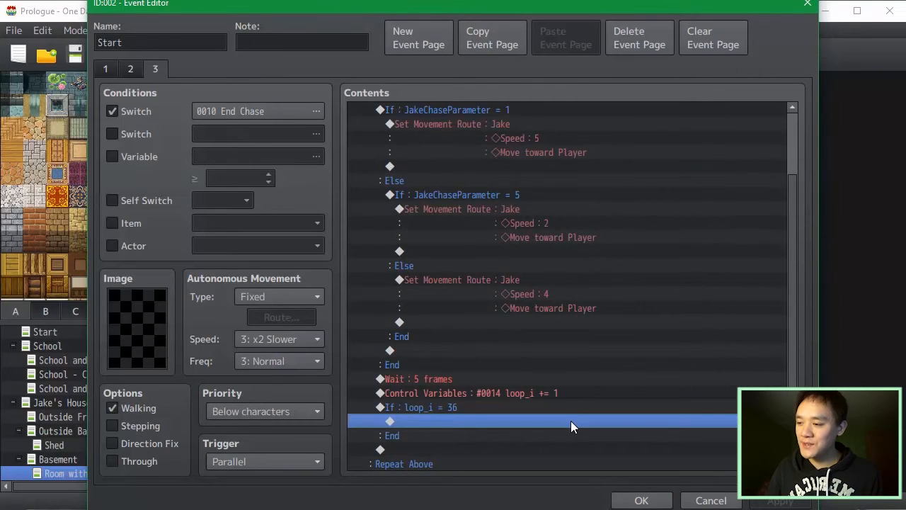
double_click(571, 421)
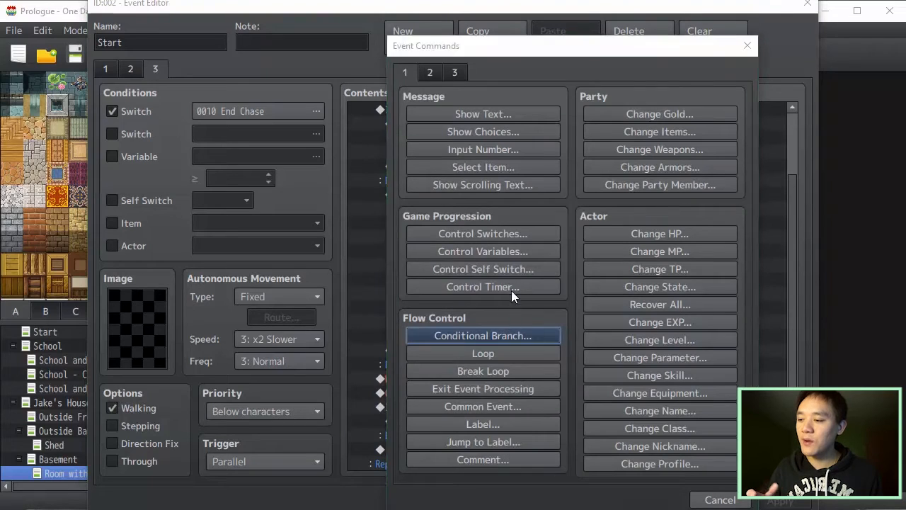
click(527, 239)
click(632, 342)
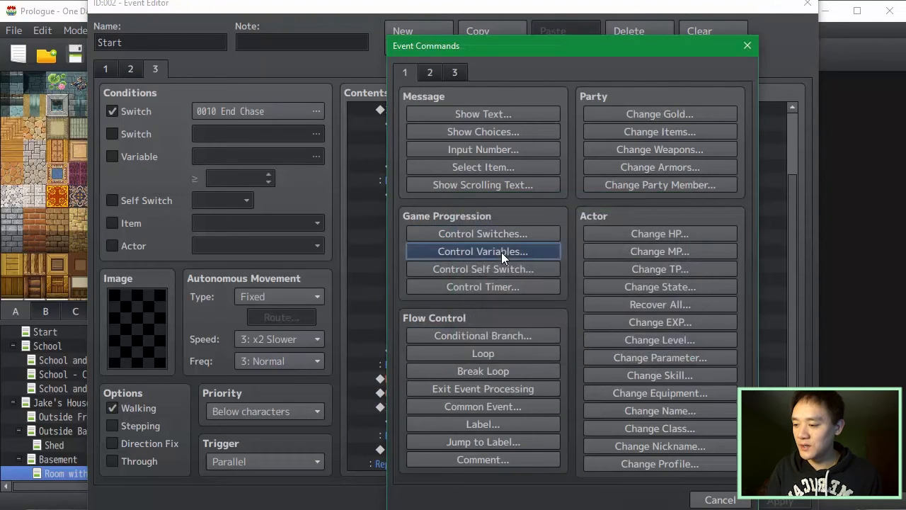
click(501, 252)
click(584, 178)
click(566, 310)
double_click(606, 297)
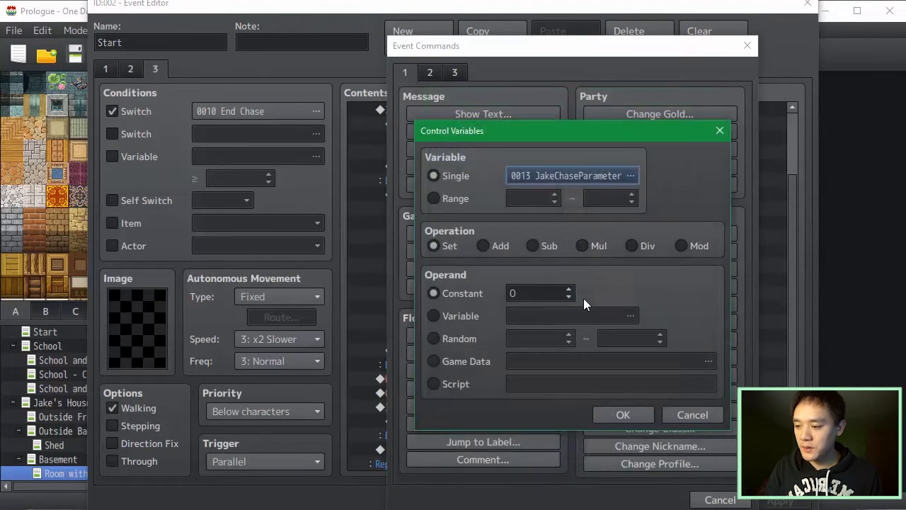
double_click(538, 293)
text(1)
click(621, 415)
key(Tab)
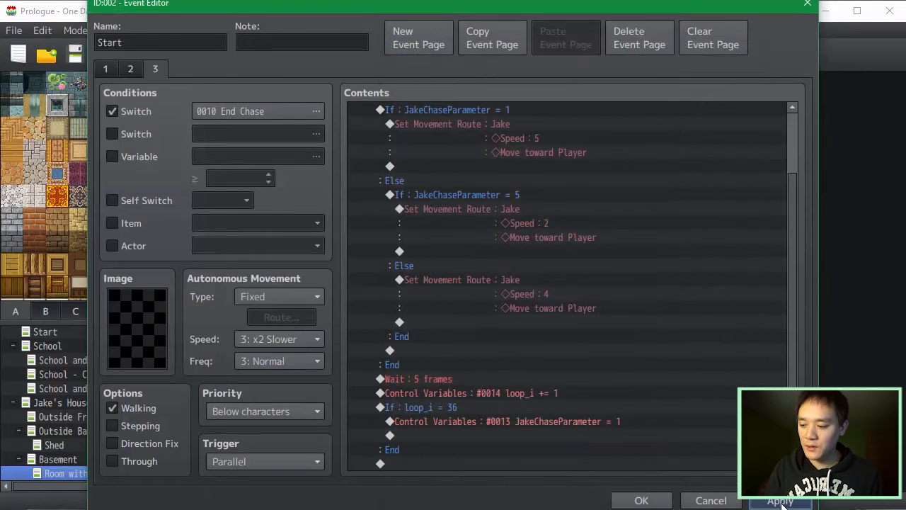
scroll(734, 303, up, 1)
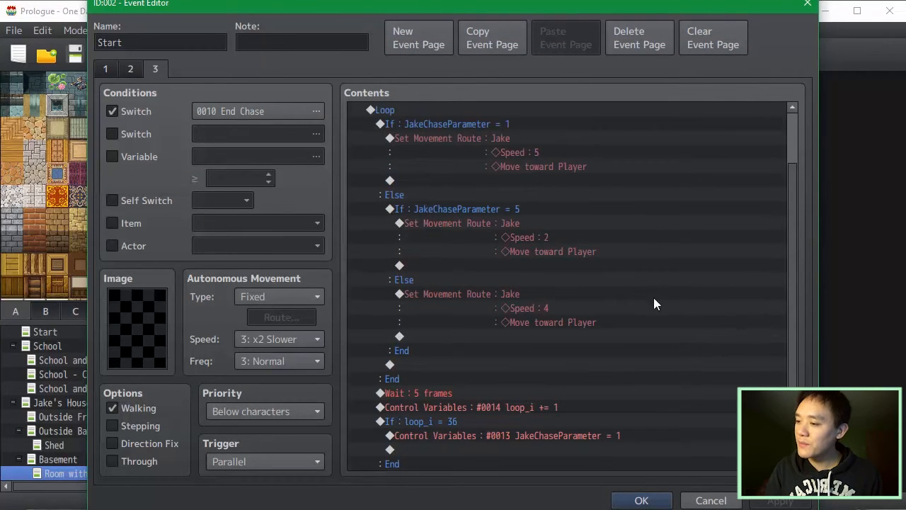
Review the chase loop's commands, from the JakeChaseParameter speed branches through the loop_i increment to the loop_i = 36 branch.
click(538, 144)
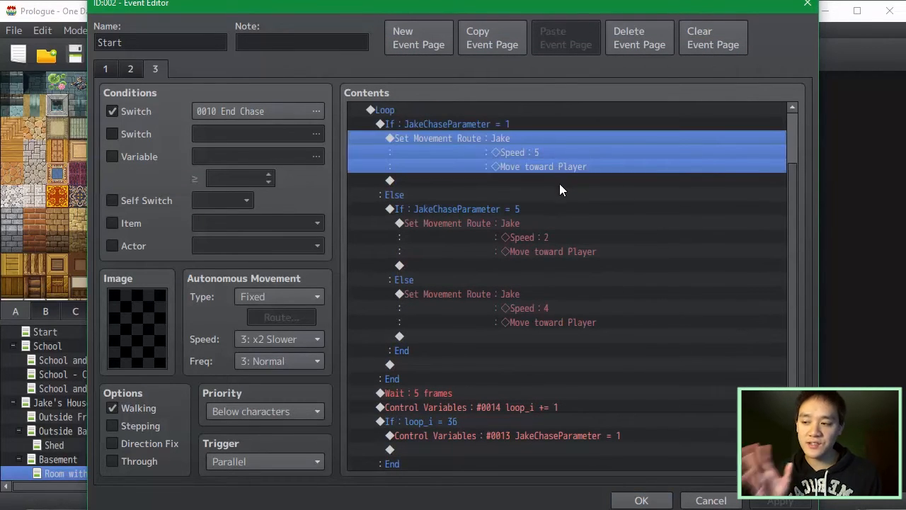
click(616, 407)
scroll(610, 428, up, 5)
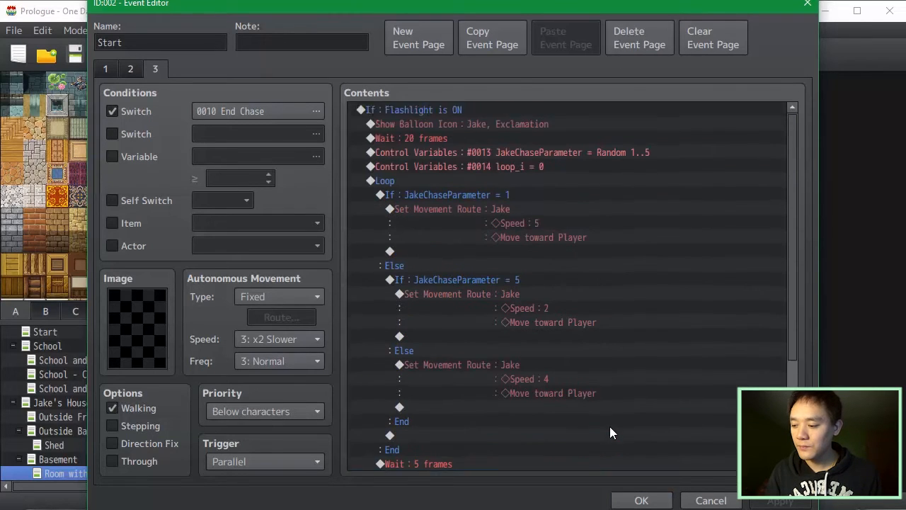
scroll(612, 434, down, 1)
scroll(788, 266, up, 1)
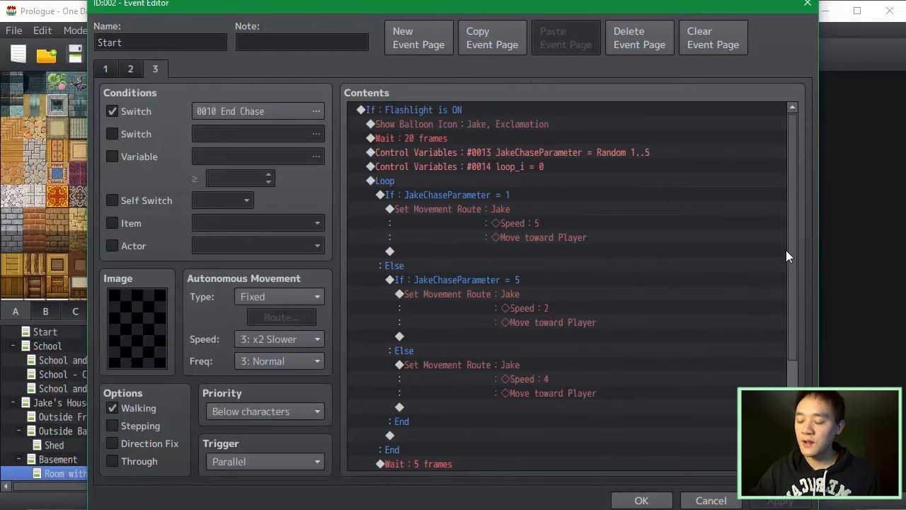
scroll(784, 272, down, 3)
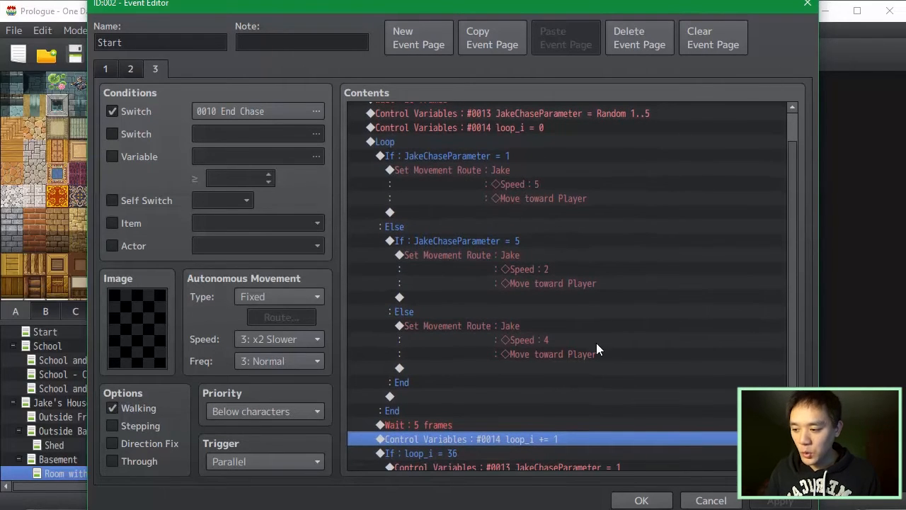
click(617, 180)
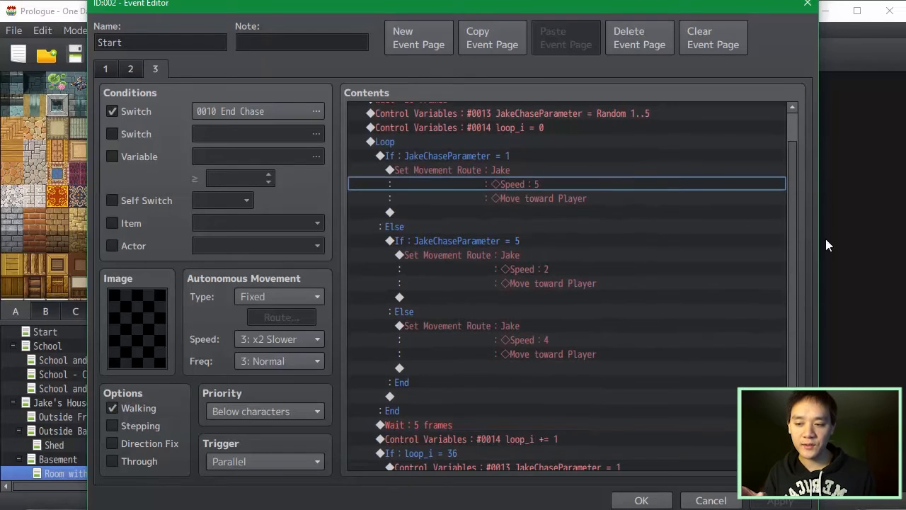
scroll(792, 272, down, 5)
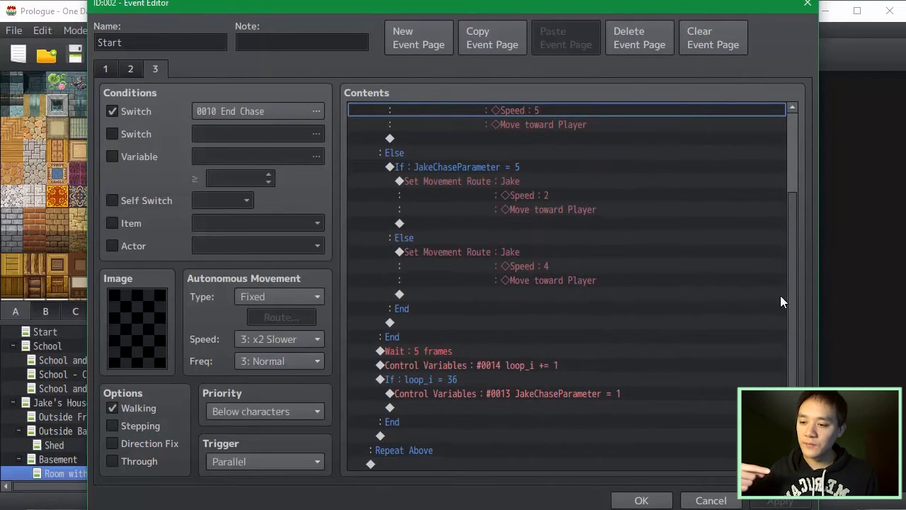
drag(791, 289, 794, 270)
click(651, 232)
drag(790, 224, 793, 267)
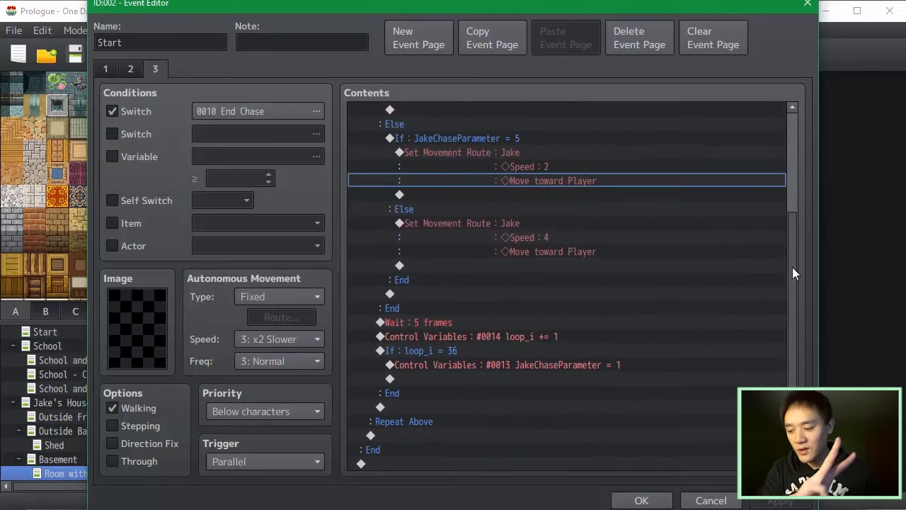
click(648, 365)
drag(793, 326, 792, 239)
click(589, 182)
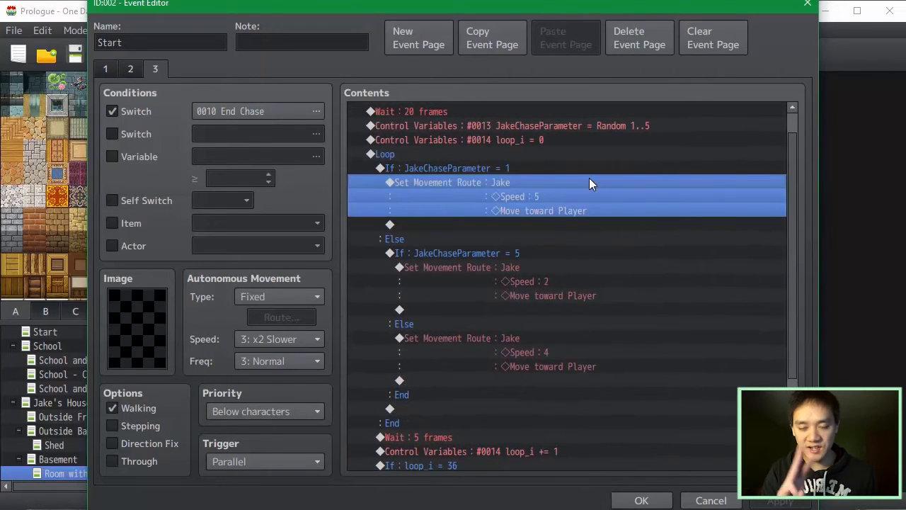
click(630, 366)
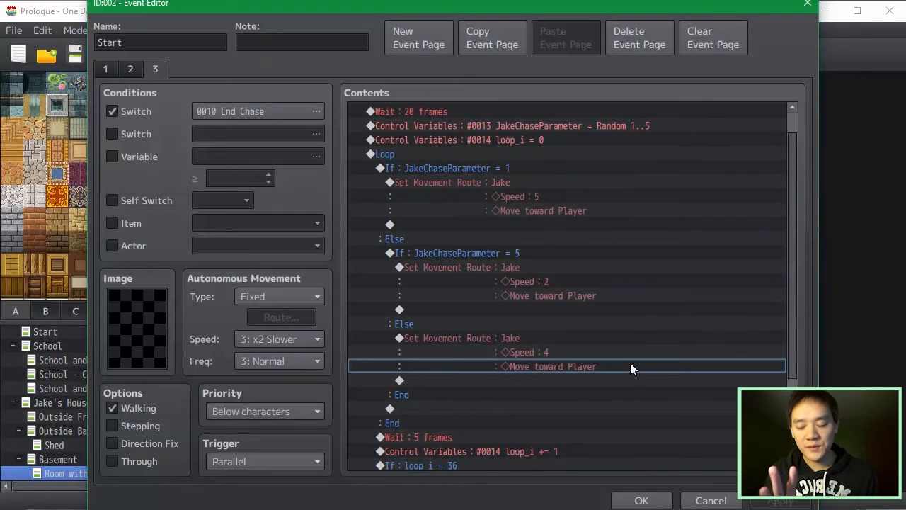
scroll(793, 334, up, 1)
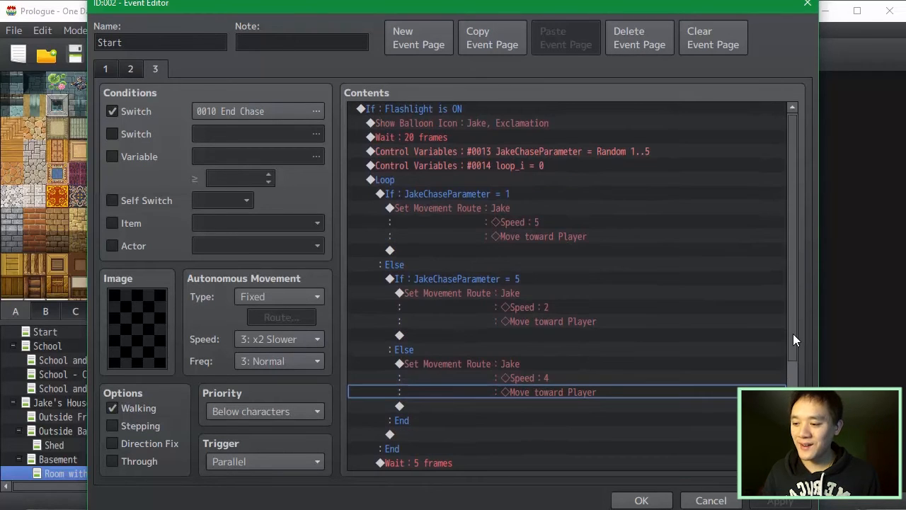
mouse_move(793, 334)
mouse_down()
mouse_move(798, 380)
mouse_move(796, 333)
mouse_up()
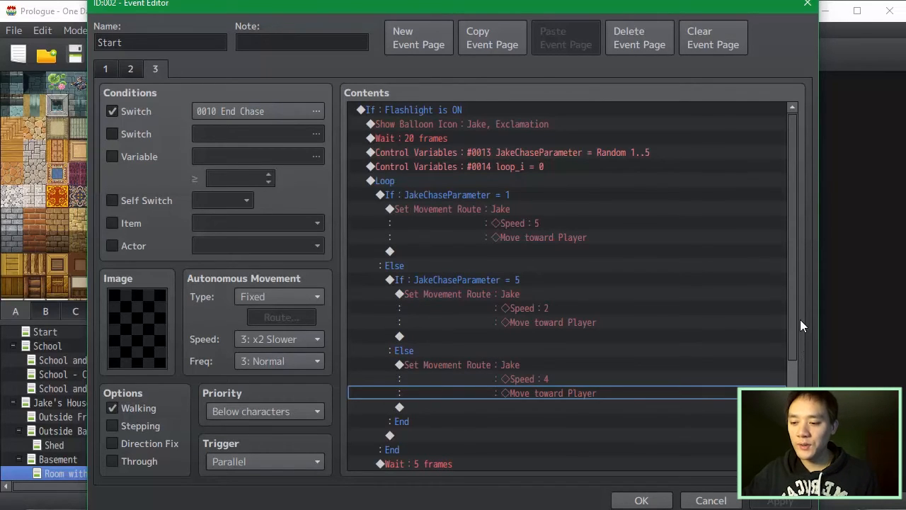
drag(793, 298, 795, 396)
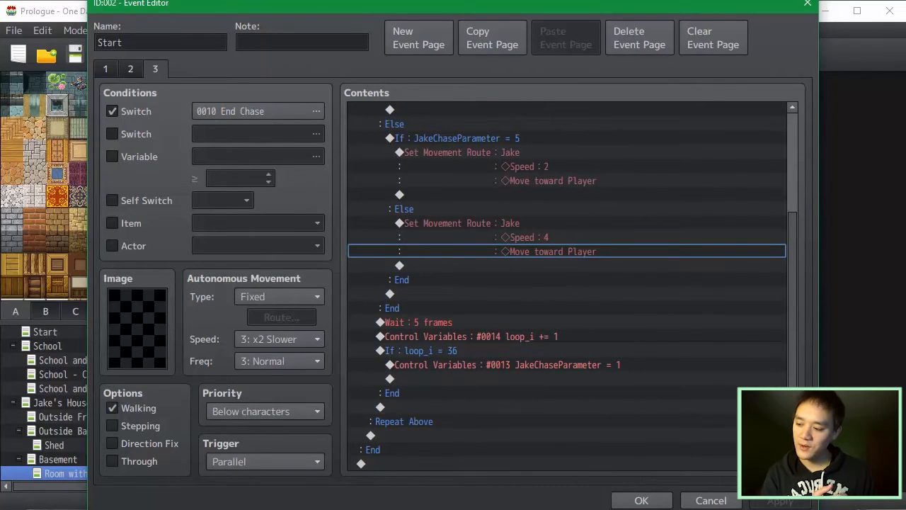
click(556, 350)
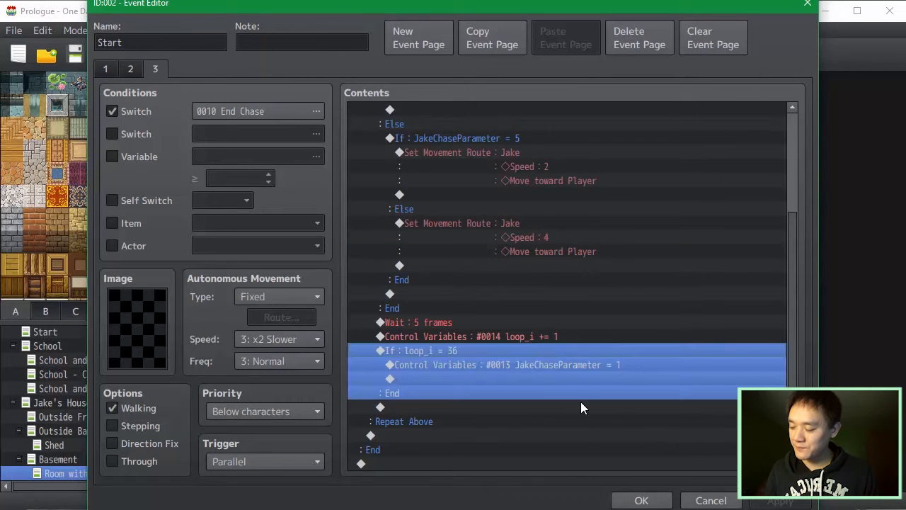
Add a Conditional Branch after the loop_i branch, still inside the loop, checking whether switch 0007 Flashlight is OFF, and apply the event changes.
click(571, 408)
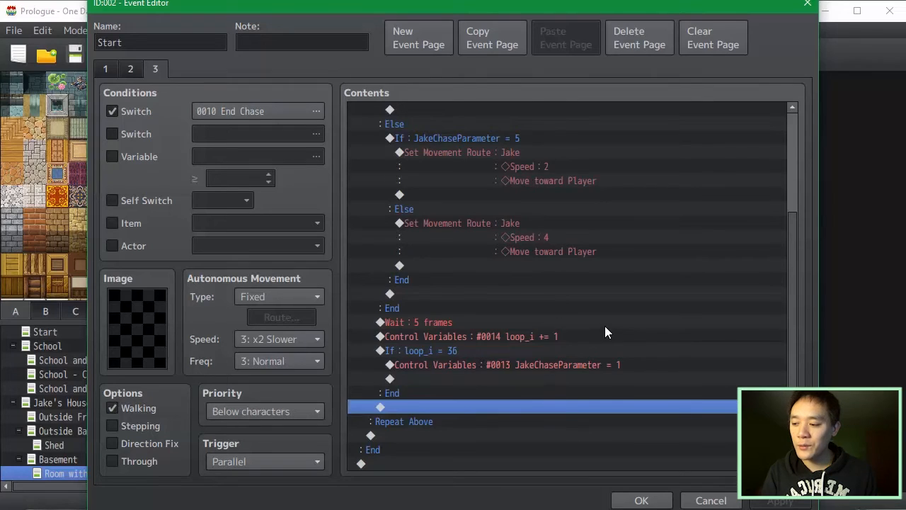
key(Return)
click(546, 333)
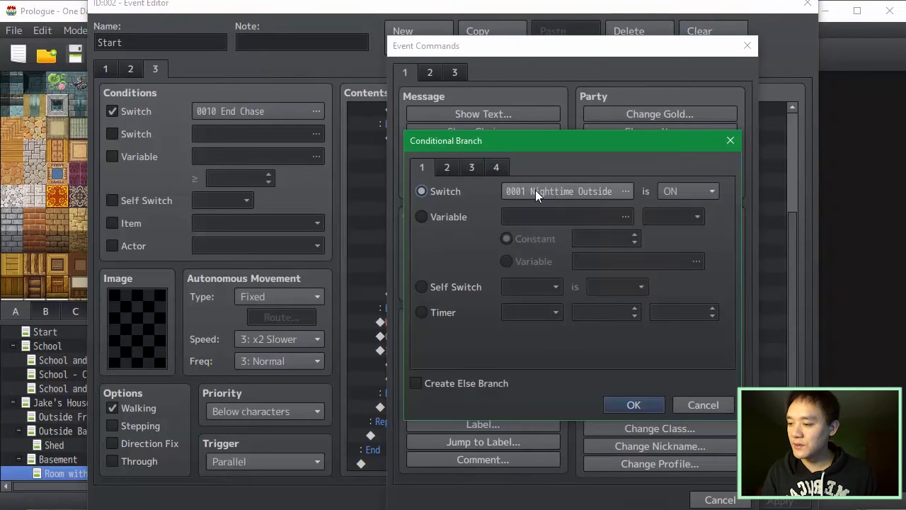
click(556, 191)
click(610, 211)
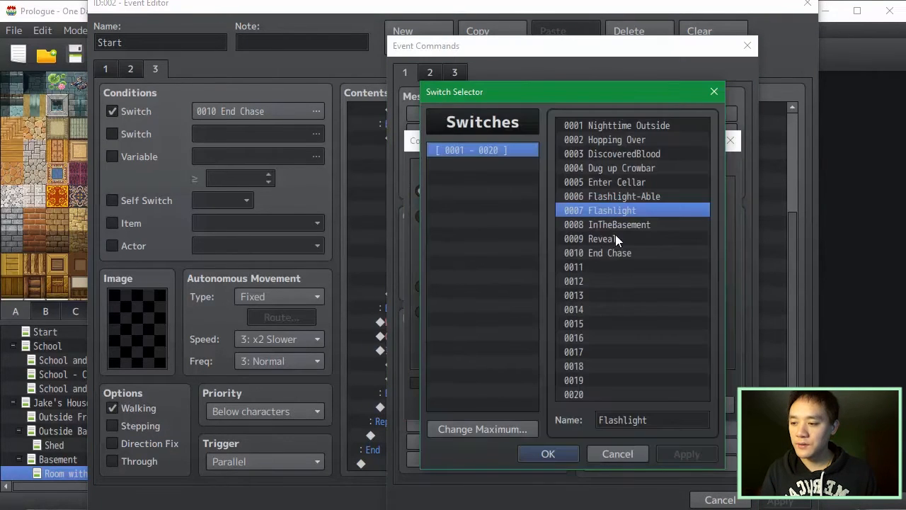
click(578, 449)
click(708, 193)
click(687, 206)
click(631, 404)
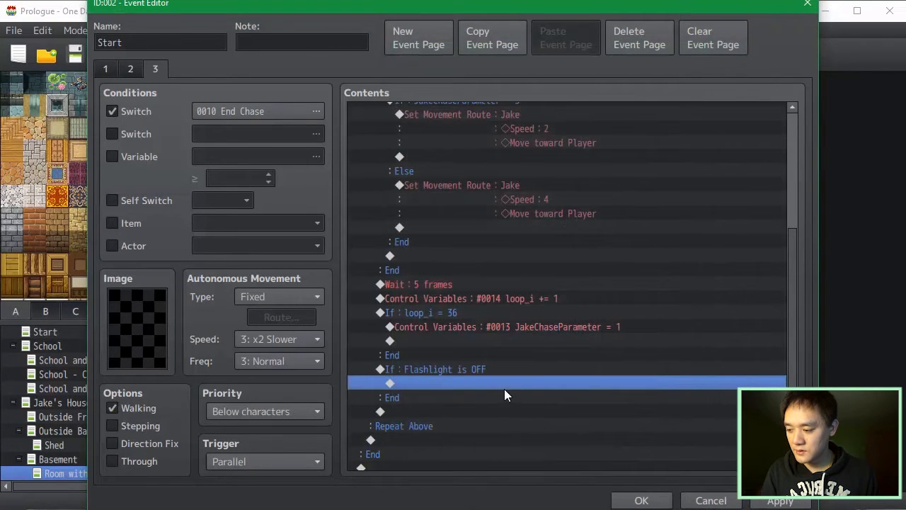
click(761, 501)
Insert a Break Loop command inside the Flashlight is OFF branch, check the full command list, and confirm the event.
click(575, 383)
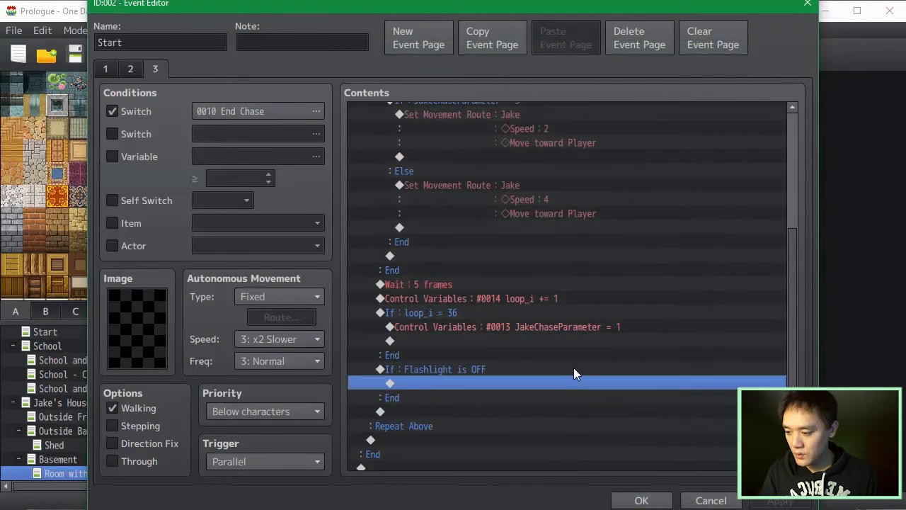
click(586, 327)
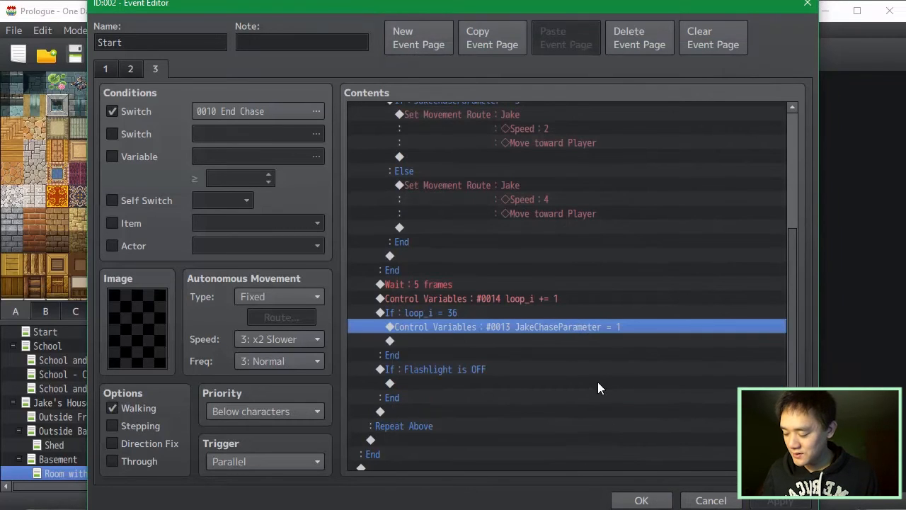
click(569, 383)
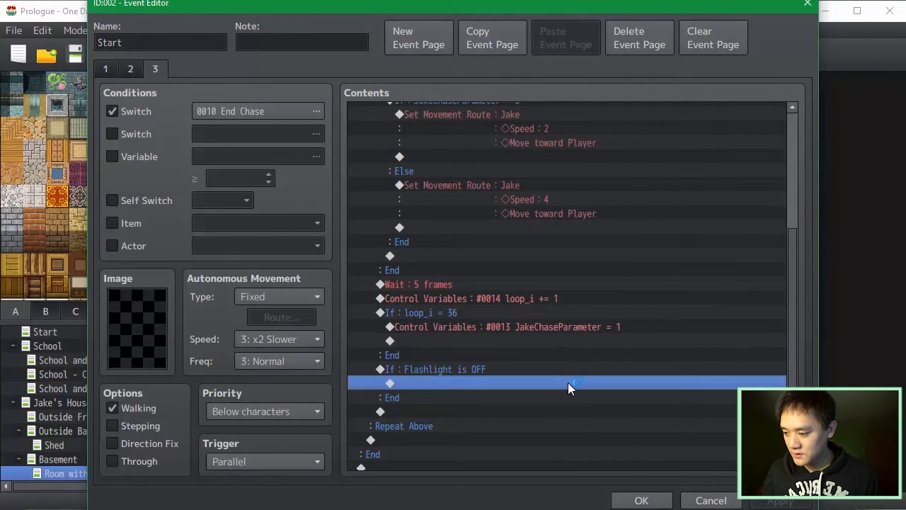
double_click(568, 383)
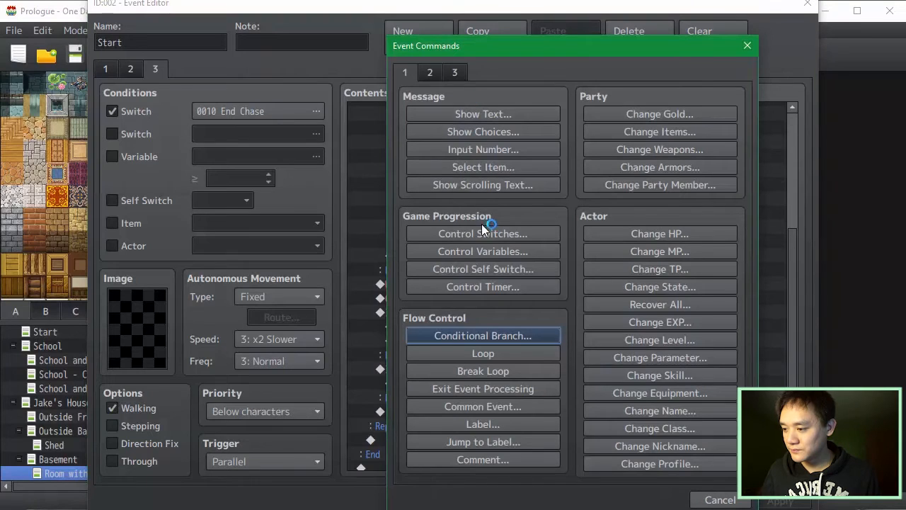
click(555, 377)
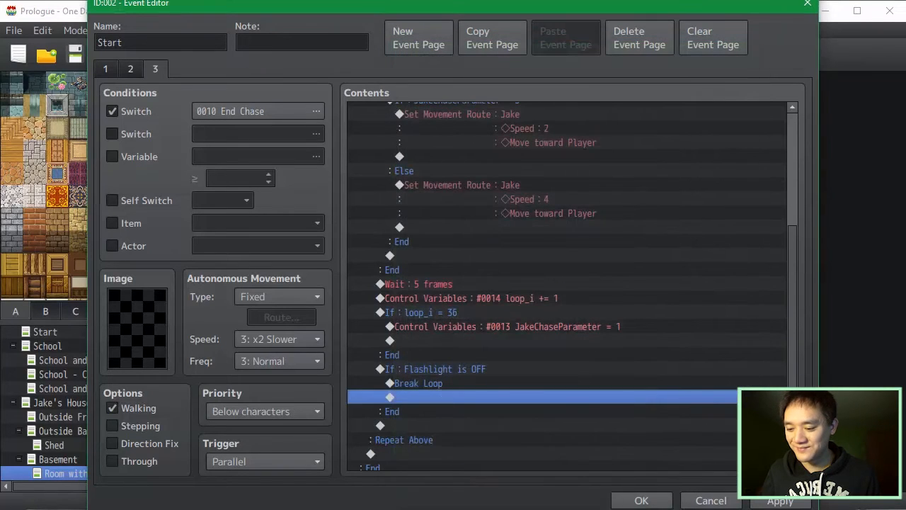
drag(793, 418, 794, 233)
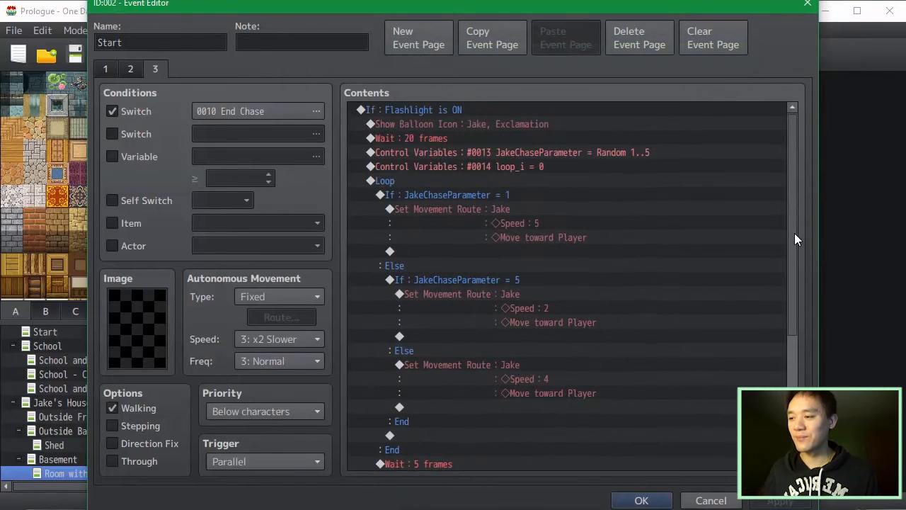
drag(805, 283, 795, 439)
click(624, 501)
Playtest the game, advancing past the flashlight dialogue to try the Jake chase, and close the test window.
click(423, 235)
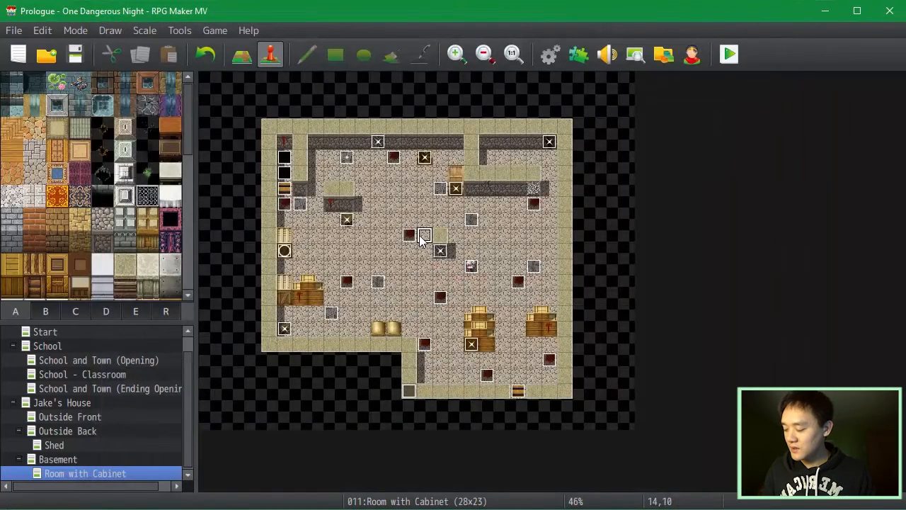
key(ctrl+r)
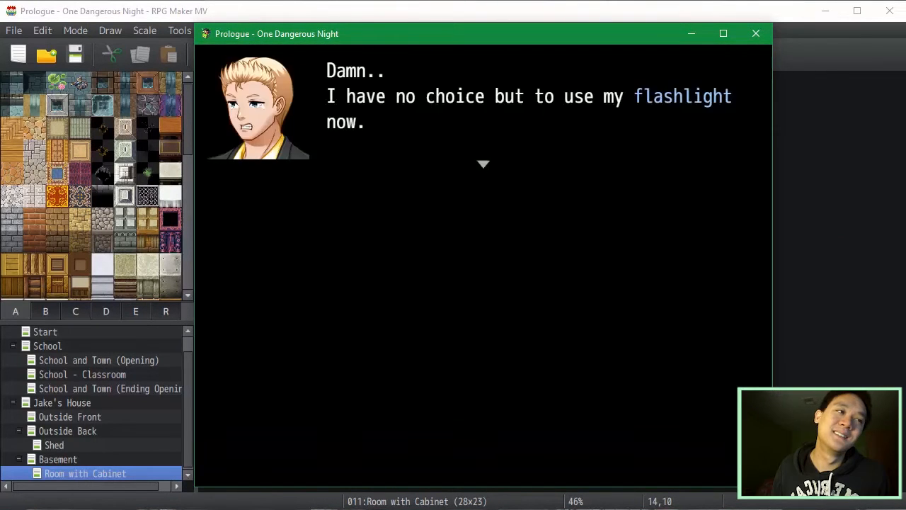
key(Return)
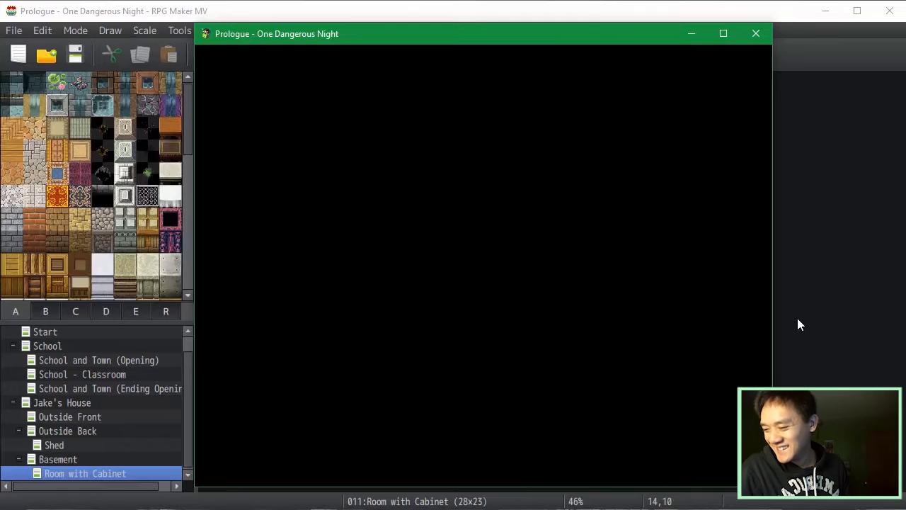
click(756, 33)
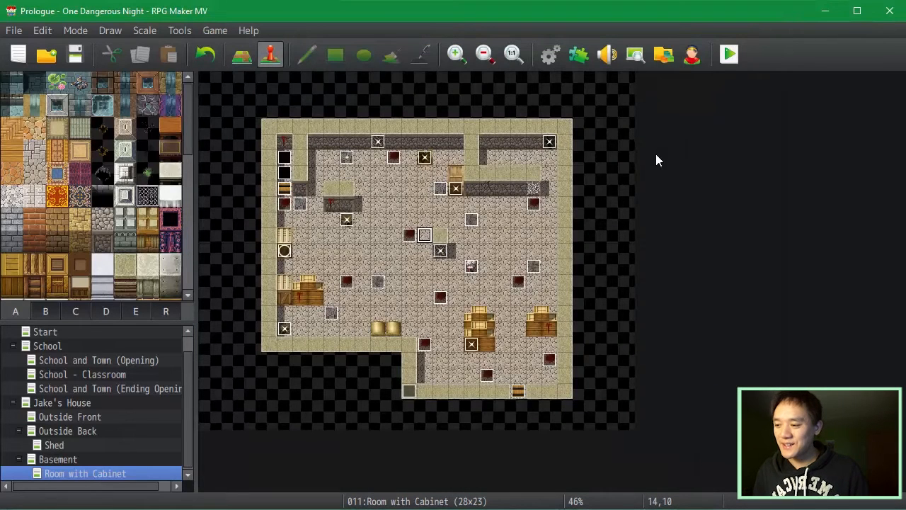
Reopen page 3 of the Start event and set the comparison constant of the loop_i conditional branch to 24.
double_click(407, 389)
click(157, 69)
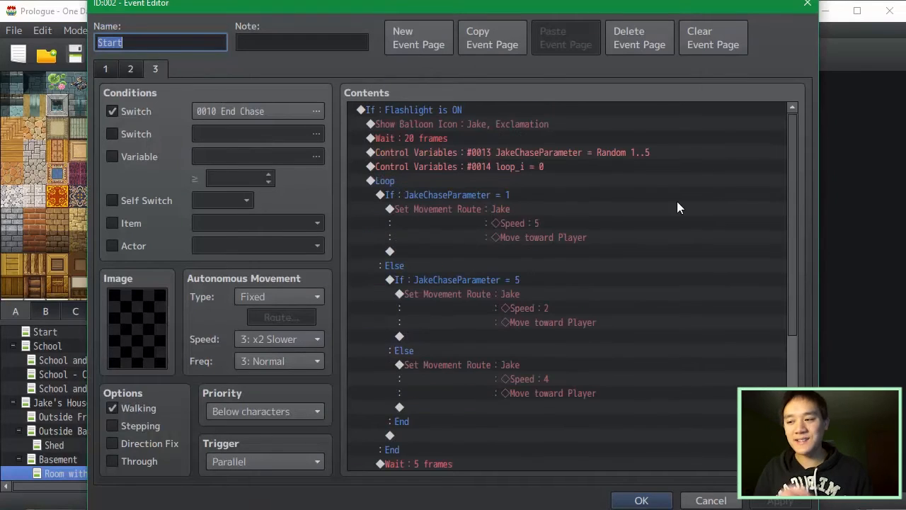
scroll(789, 245, down, 1)
scroll(792, 266, down, 4)
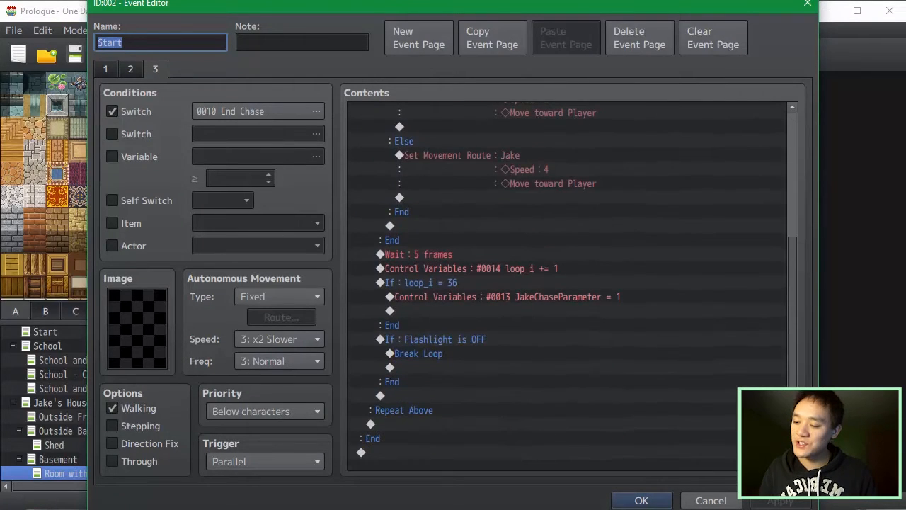
click(616, 283)
key(Return)
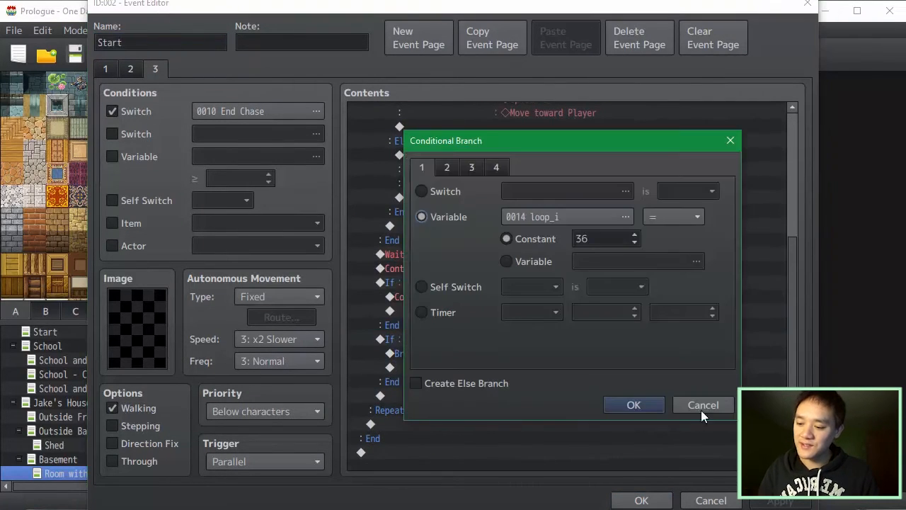
double_click(610, 239)
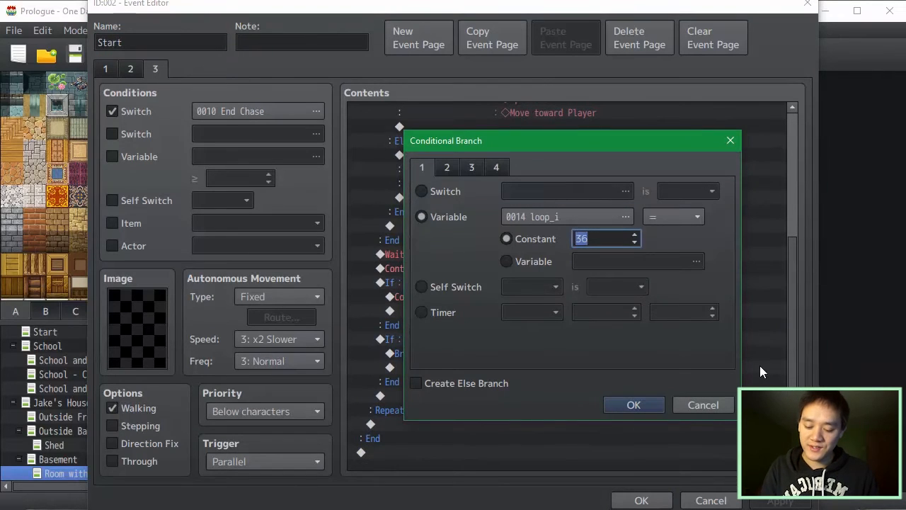
text(24)
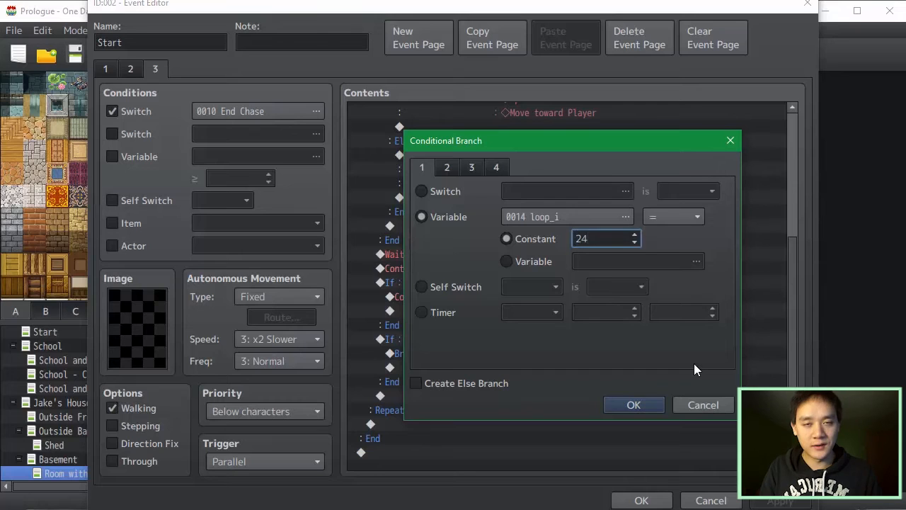
key(BackSpace)
key(BackSpace)
text(3)
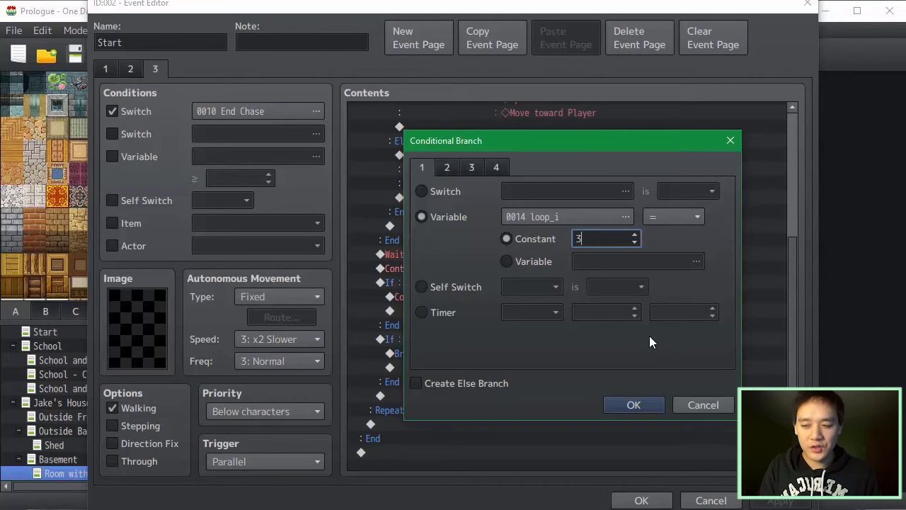
text(1)
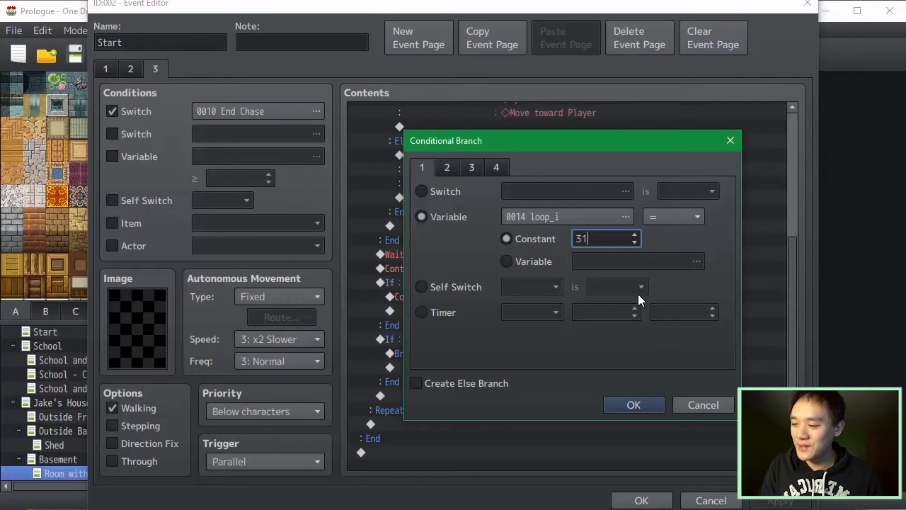
key(BackSpace)
text(2)
key(BackSpace)
key(BackSpace)
text(24)
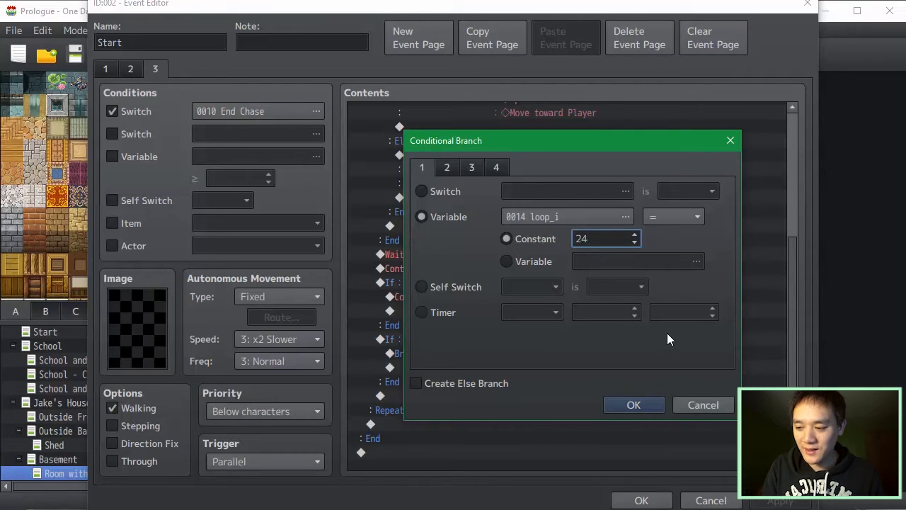
text(36)
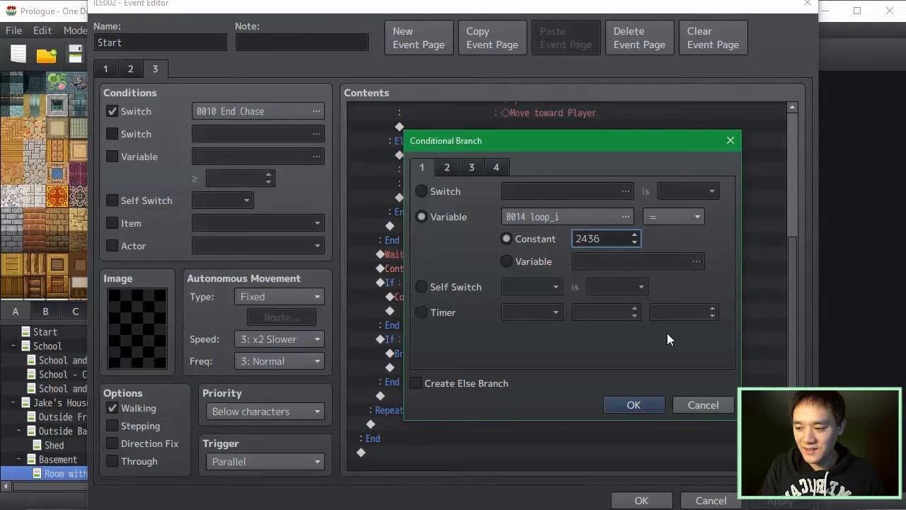
key(BackSpace)
key(BackSpace)
key(BackSpace)
key(BackSpace)
text(10)
key(BackSpace)
key(BackSpace)
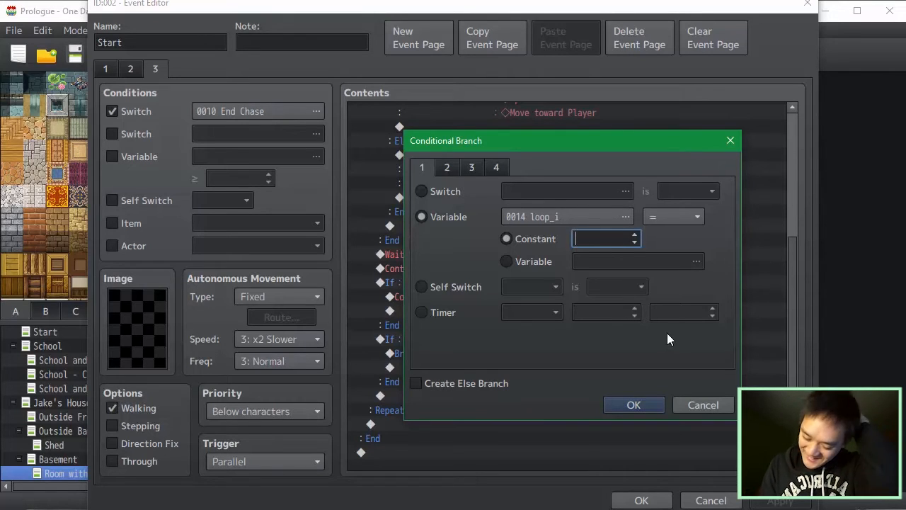
text(30)
key(BackSpace)
key(BackSpace)
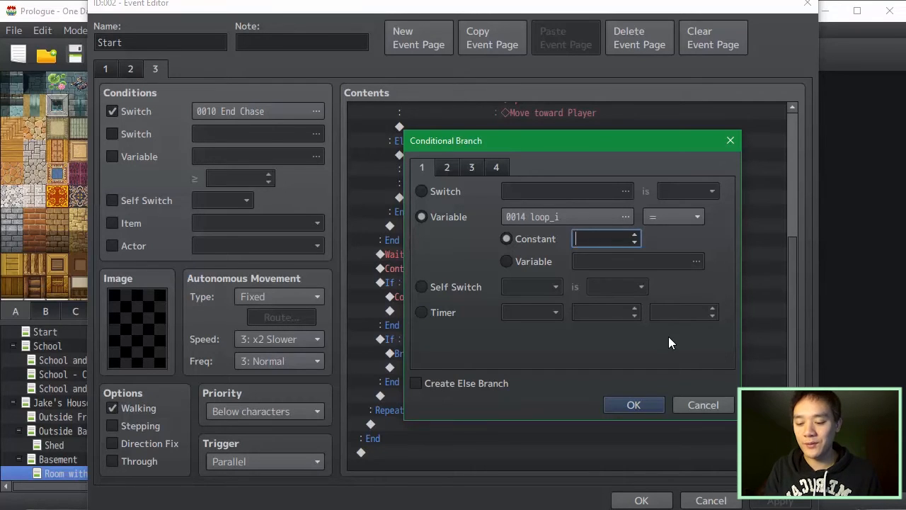
Set the comparison constant of the loop_i conditional branch to 18, review the command list, and confirm the event.
text(18)
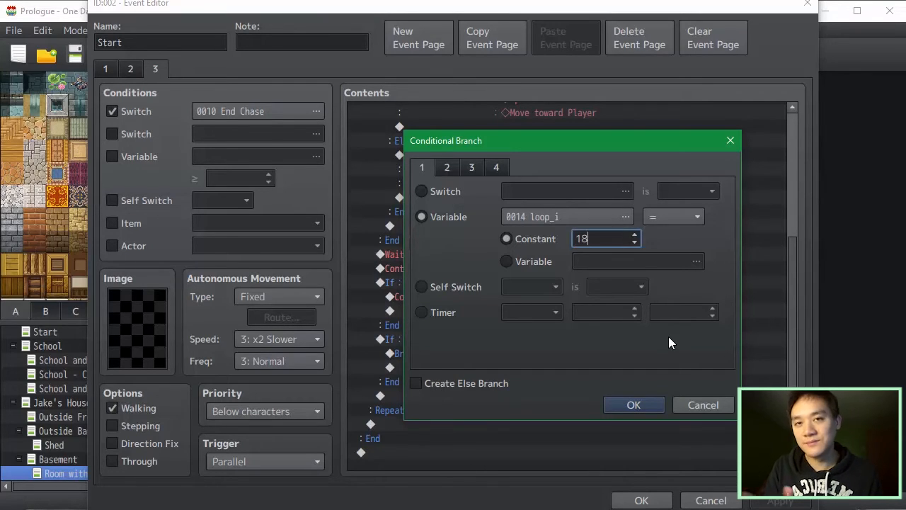
click(646, 410)
click(663, 435)
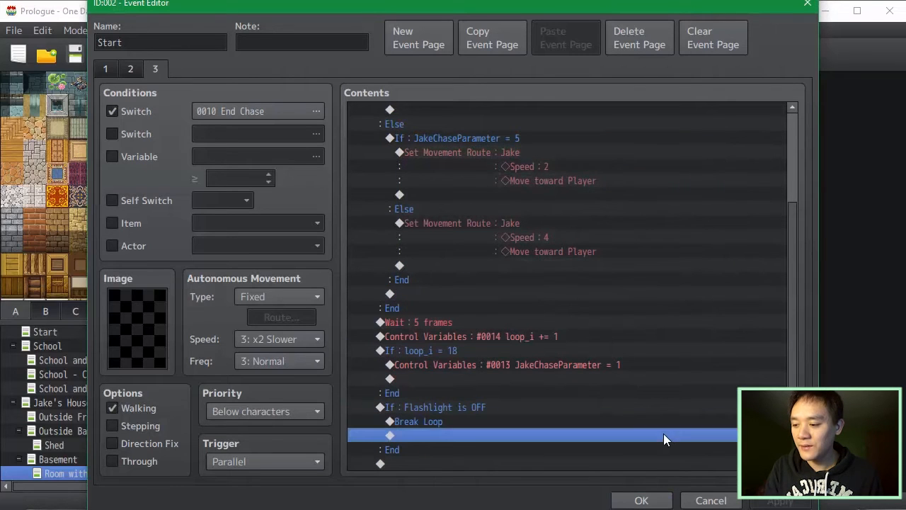
scroll(642, 449, up, 1)
scroll(642, 449, down, 2)
scroll(641, 448, up, 2)
scroll(673, 444, up, 4)
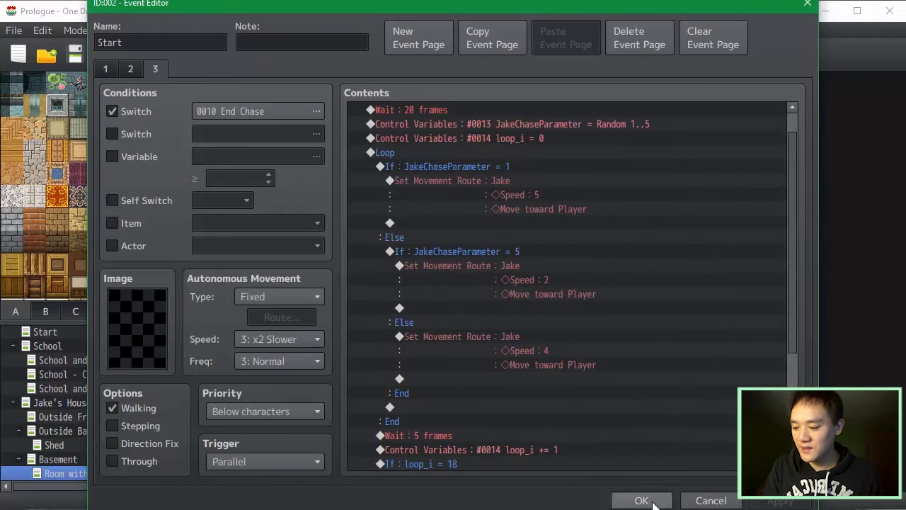
click(642, 499)
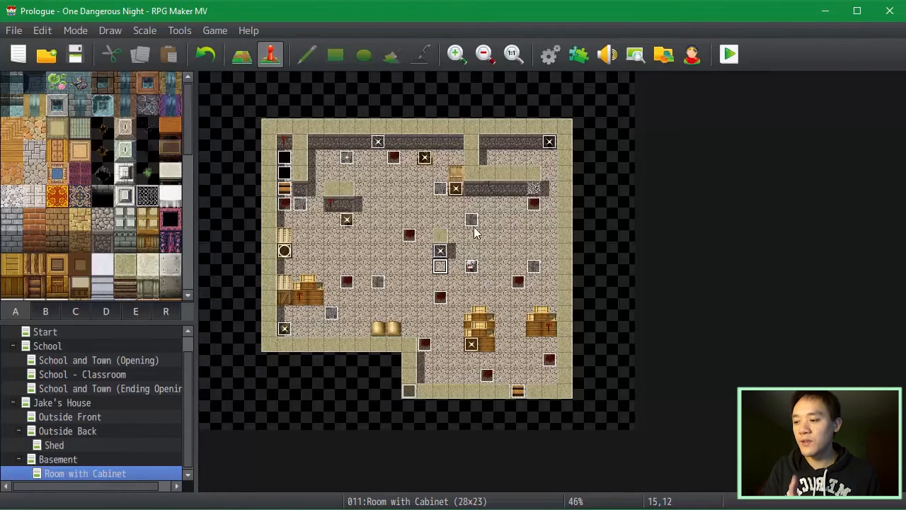
Inspect page 2 of a blood event and the contents of the Jake event, closing each without changes.
double_click(534, 204)
click(131, 69)
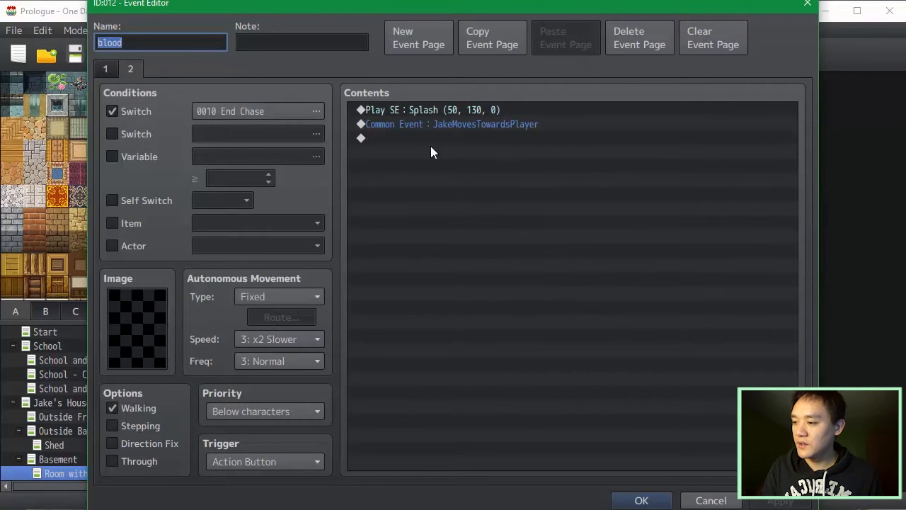
click(467, 125)
click(710, 500)
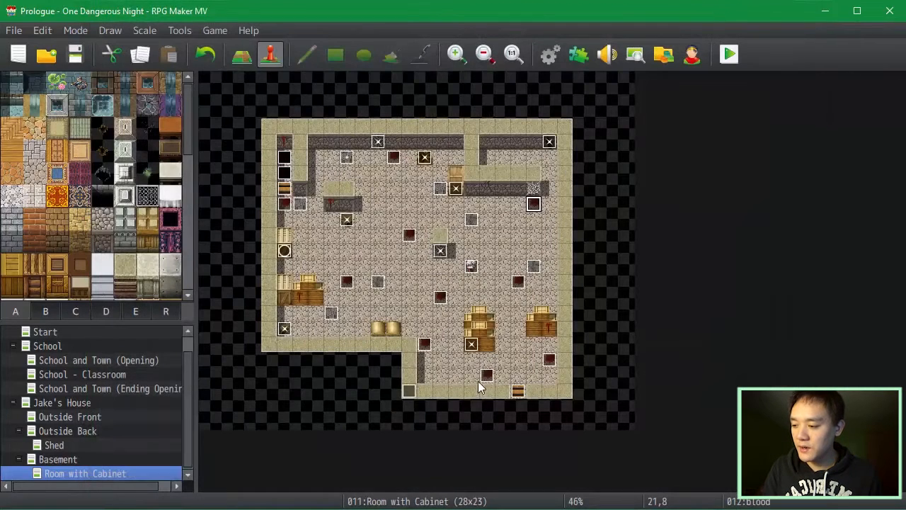
double_click(471, 268)
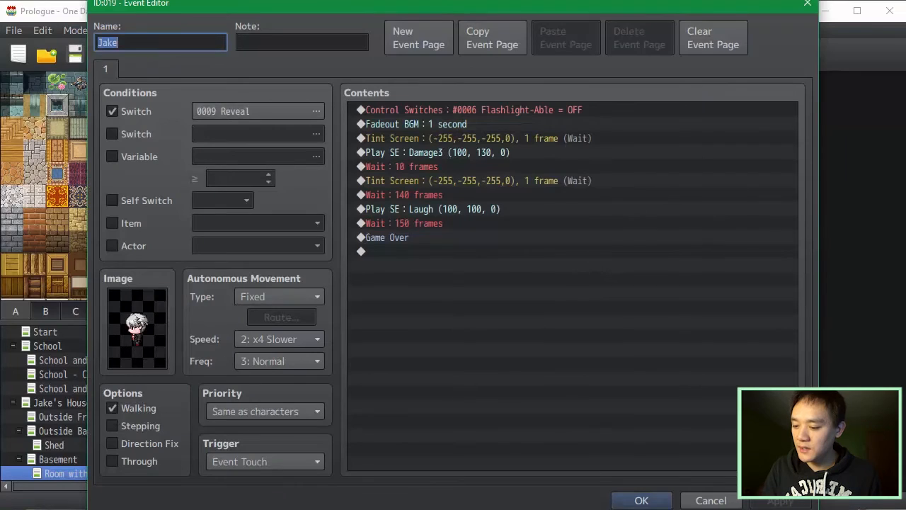
click(711, 500)
Examine the speed commands in Jake's three movement routes on page 3 of the Start event, and close it without changes.
key(Return)
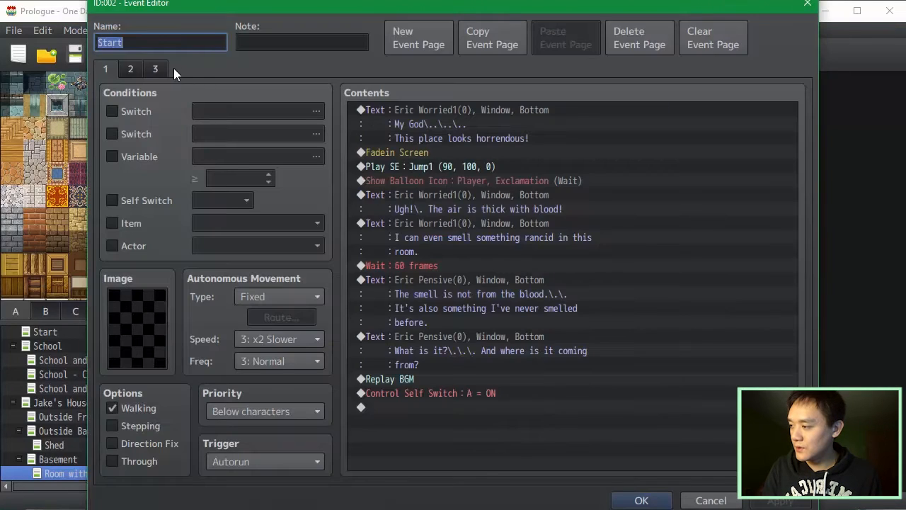
drag(794, 218, 795, 260)
click(589, 152)
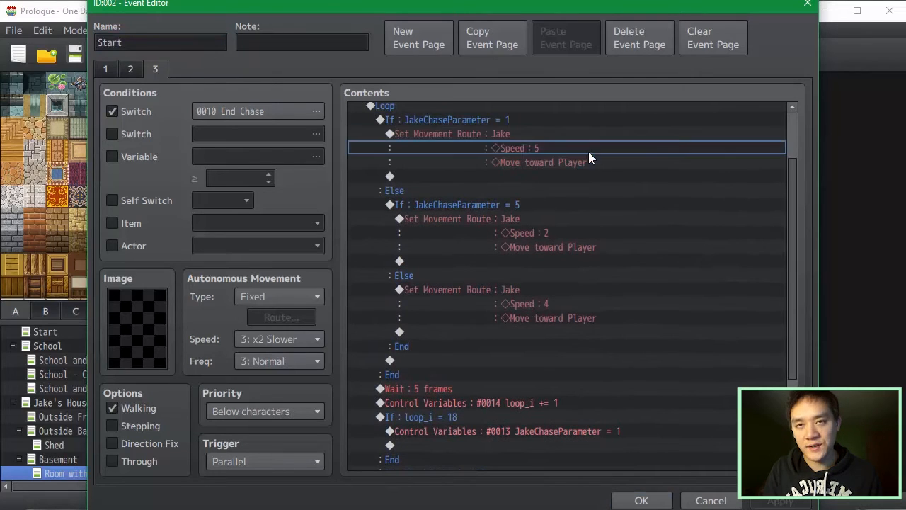
click(588, 233)
click(590, 304)
click(715, 501)
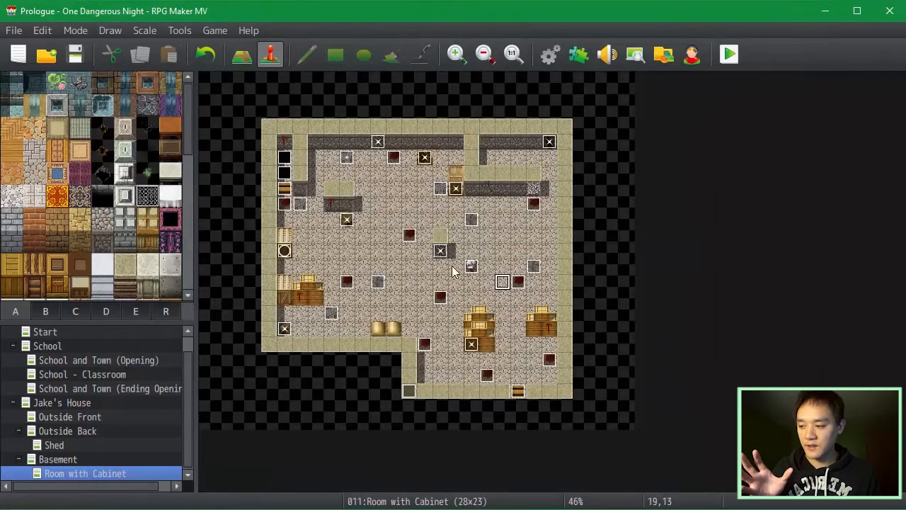
Insert a Conditional Branch for Flashlight is OFF at the beginning of the JakeMovesTowardsPlayer common event, and confirm the database changes.
click(533, 296)
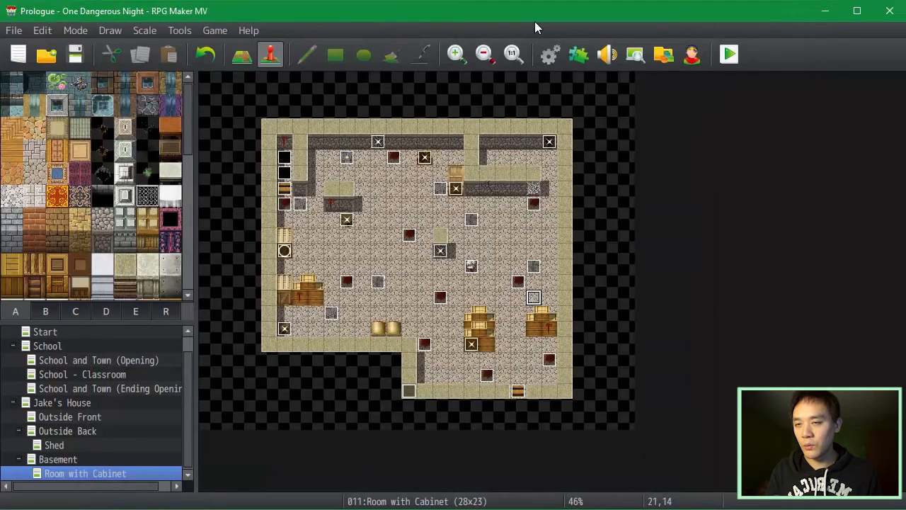
click(551, 54)
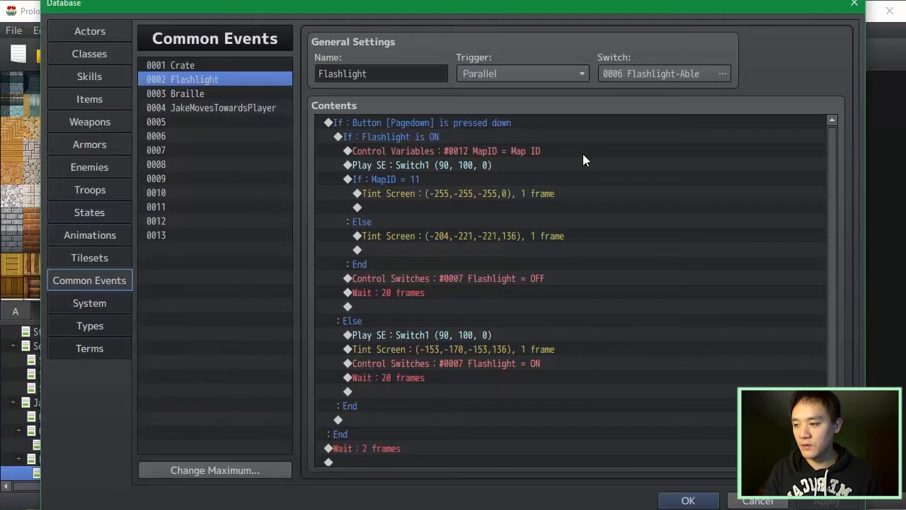
click(244, 108)
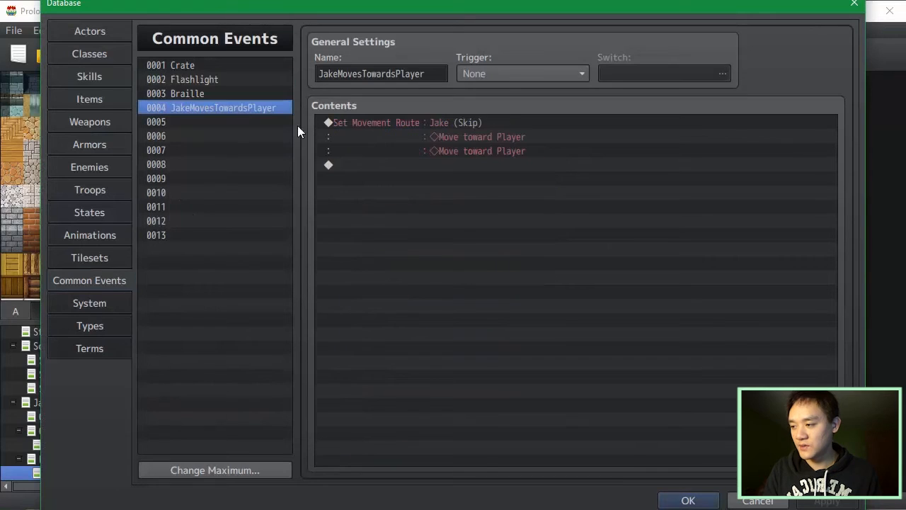
click(451, 121)
double_click(532, 172)
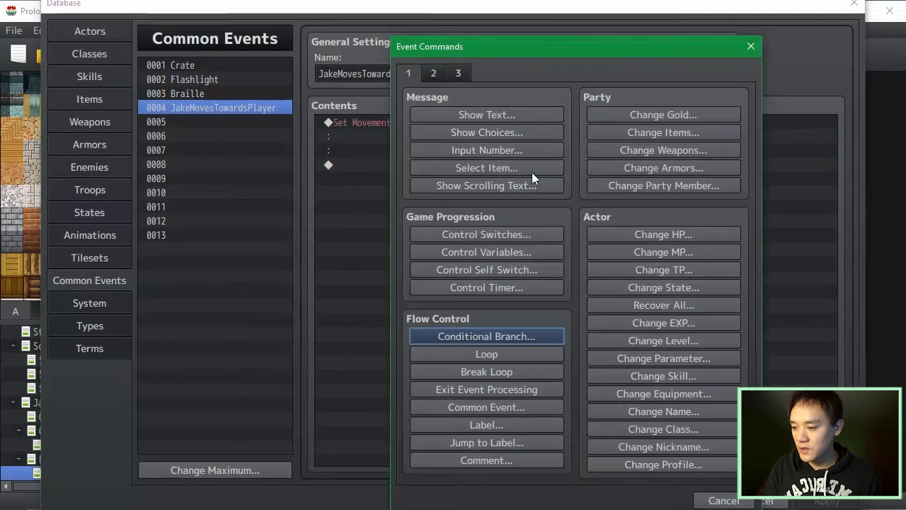
click(550, 338)
click(555, 188)
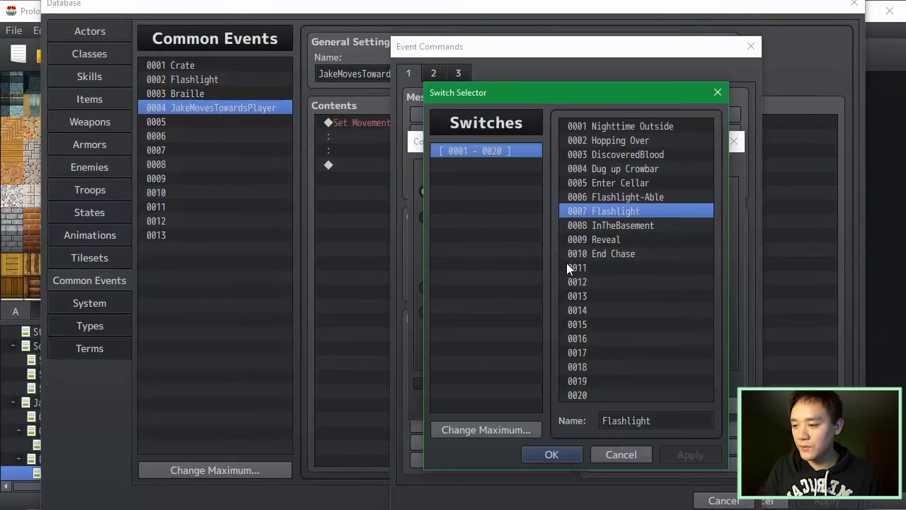
click(552, 455)
click(637, 404)
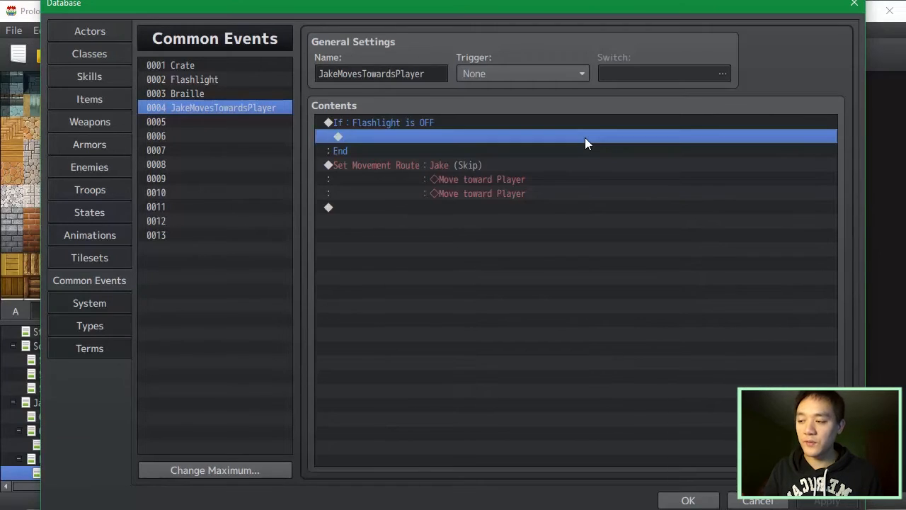
click(612, 227)
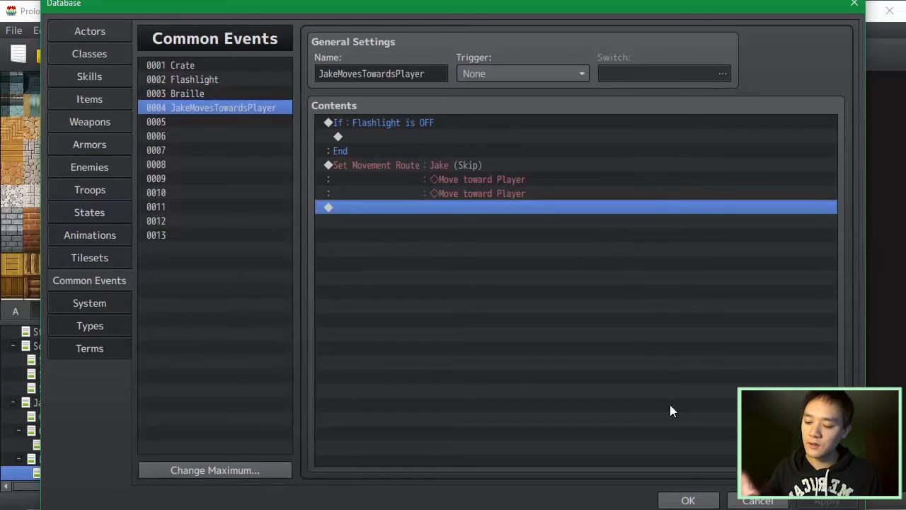
click(690, 501)
Recheck the chase loop commands on page 3 of the Start event and cancel out of the editor.
double_click(400, 389)
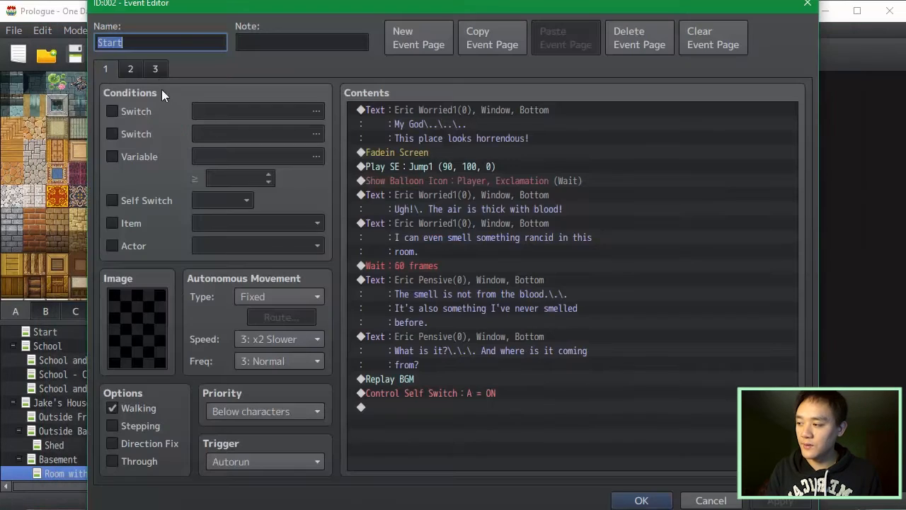
click(161, 74)
click(534, 223)
click(546, 308)
click(564, 379)
click(711, 501)
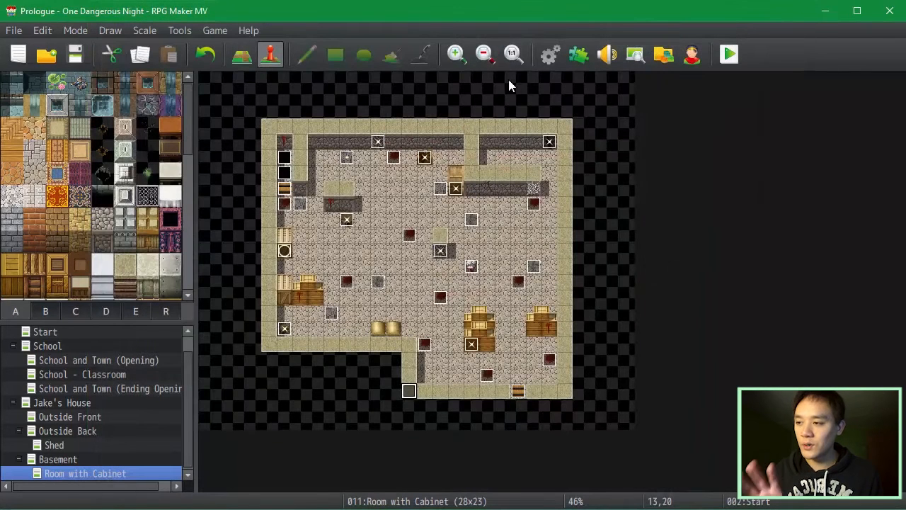
Reopen the JakeMovesTowardsPlayer common event and start a Set Movement Route command for Jake inside the Flashlight is OFF branch.
key(F9)
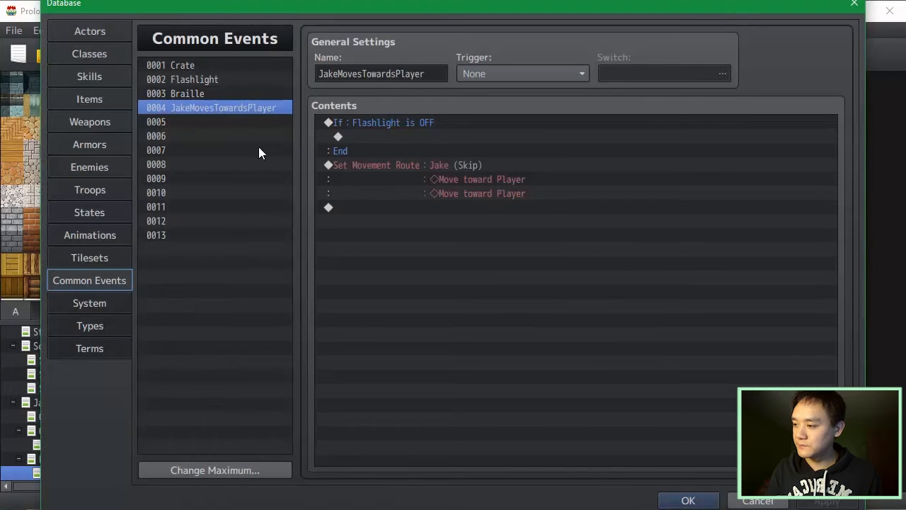
click(466, 138)
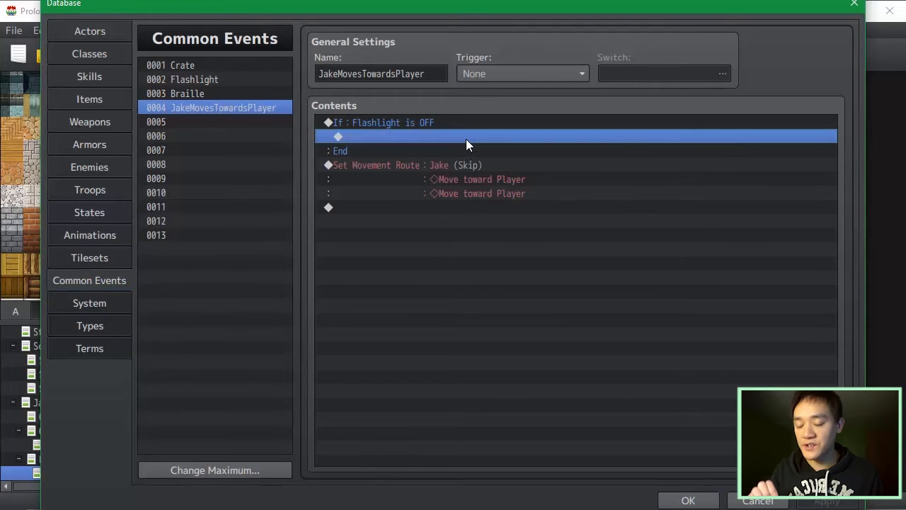
double_click(466, 139)
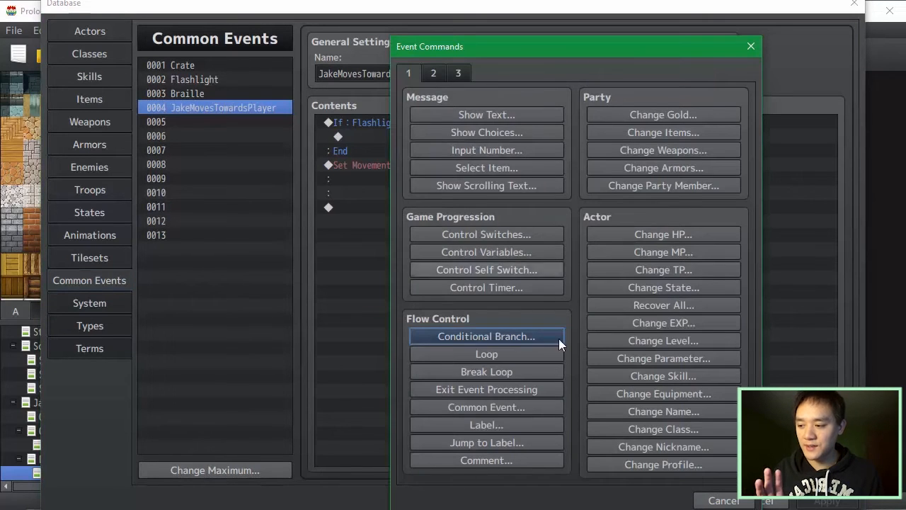
click(433, 72)
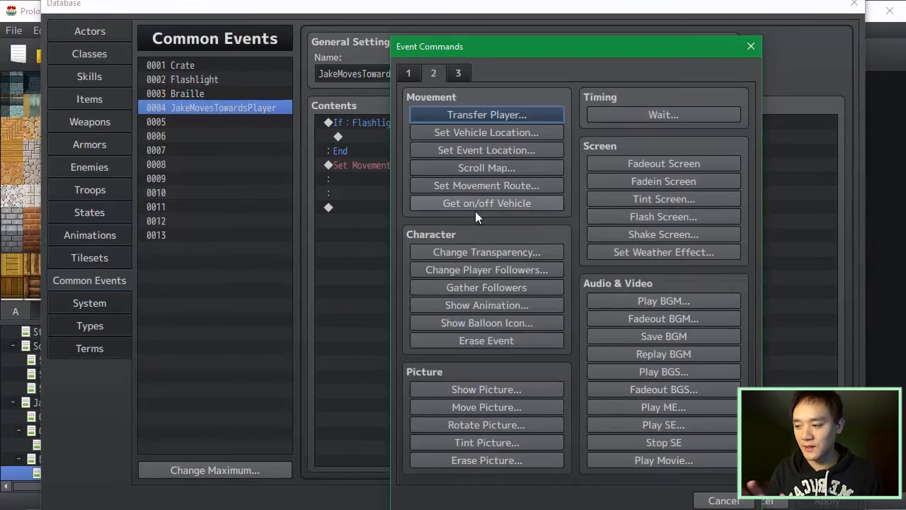
click(505, 186)
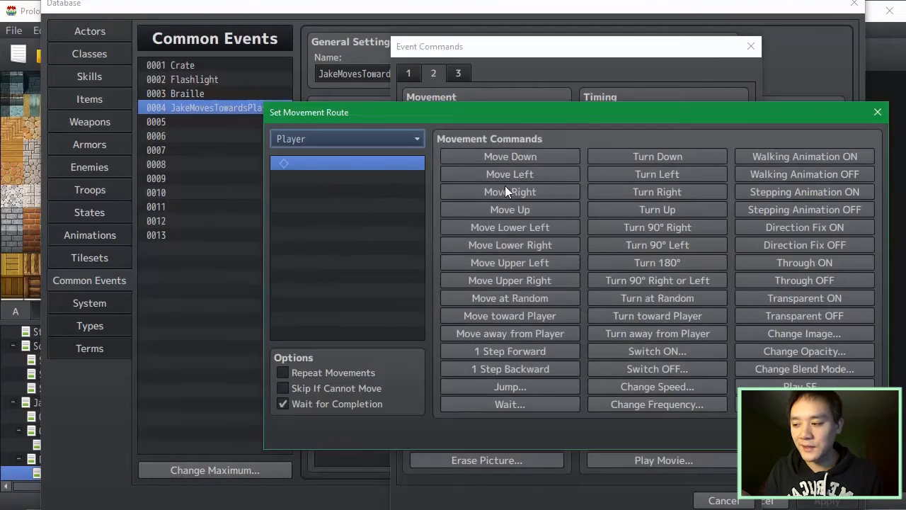
click(398, 139)
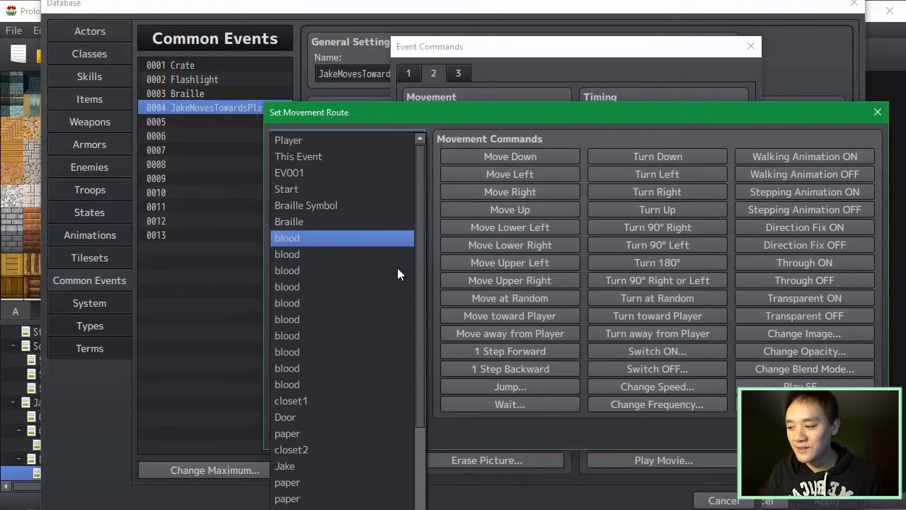
key(Escape)
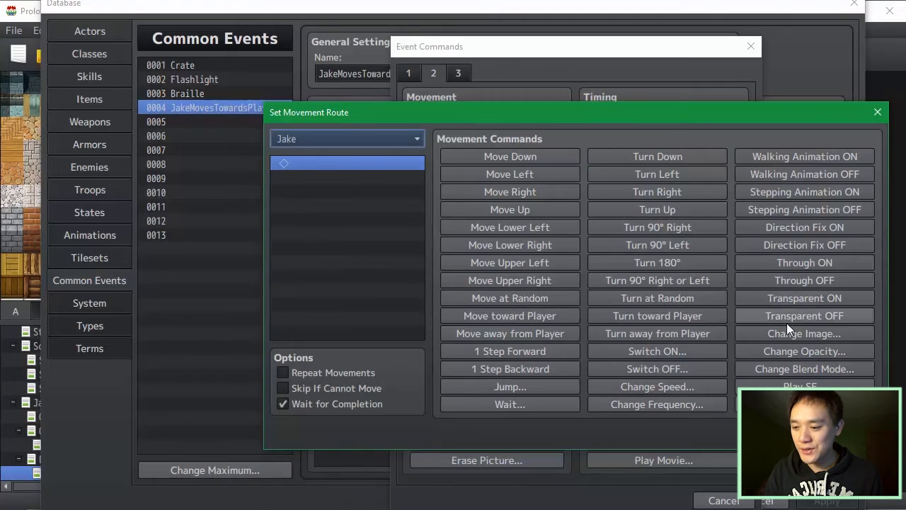
Add a Change Speed command with speed 2 to Jake's movement route, keeping Wait for Completion, and confirm the route.
click(681, 388)
click(682, 388)
scroll(565, 283, up, 3)
key(Up)
click(549, 305)
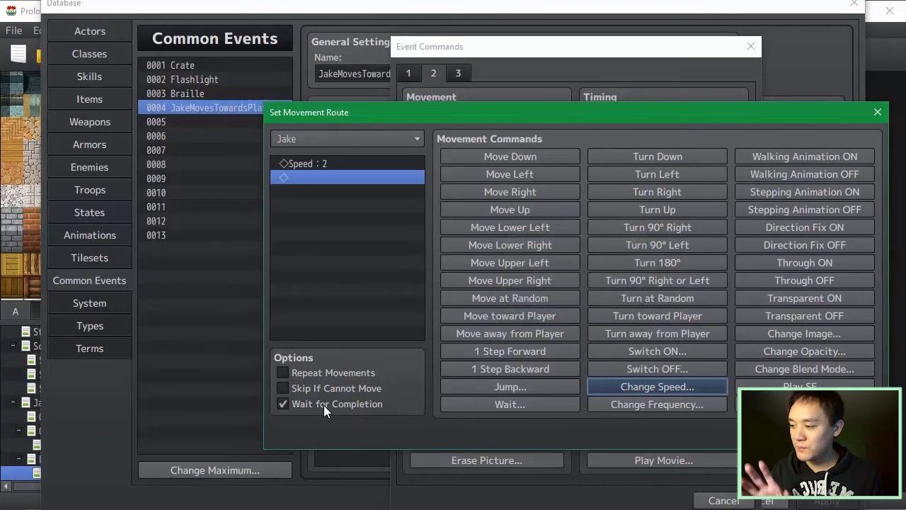
click(771, 431)
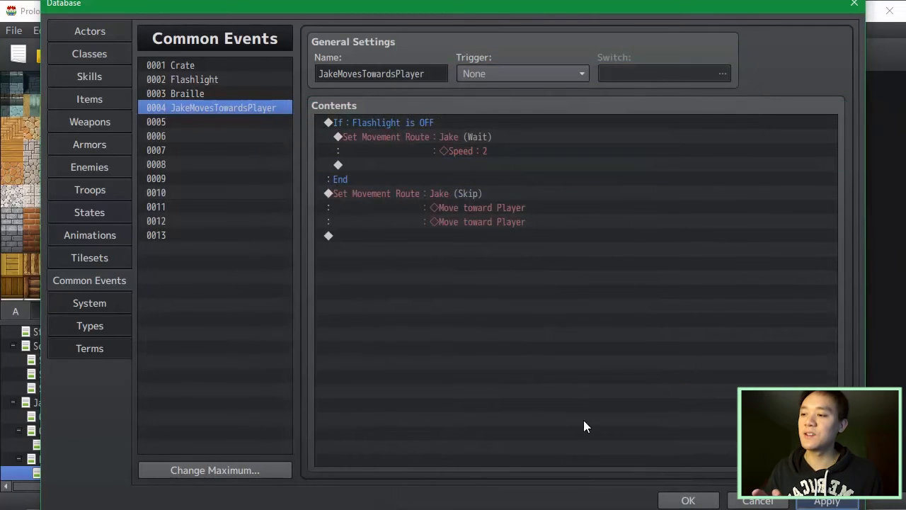
click(552, 375)
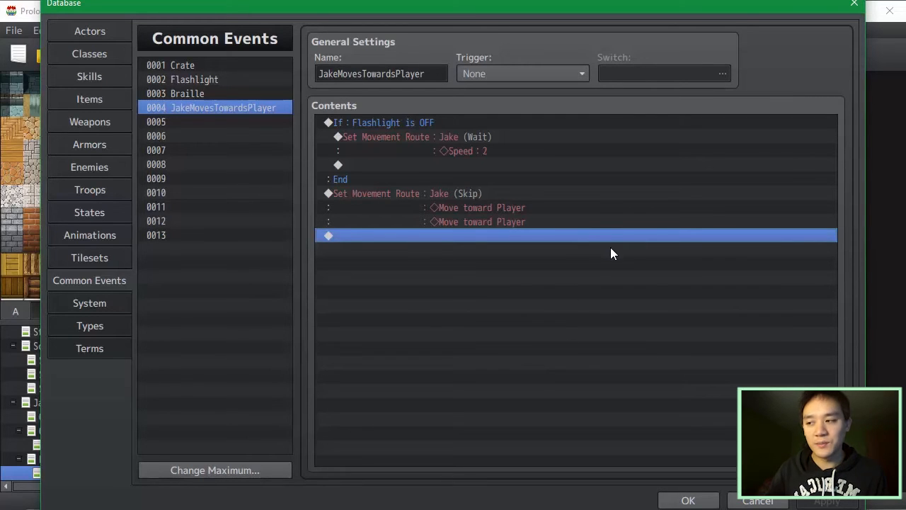
Confirm the common event changes and switch to the Basement map.
click(678, 500)
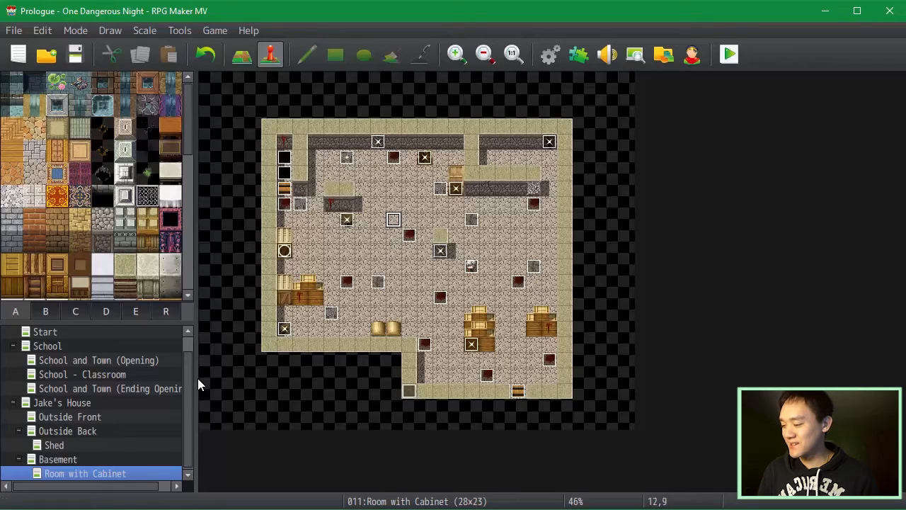
click(117, 459)
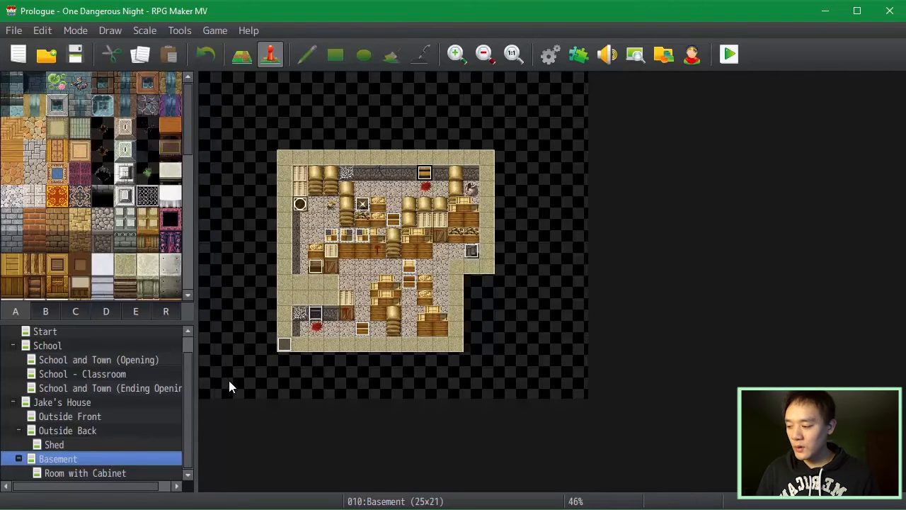
click(105, 473)
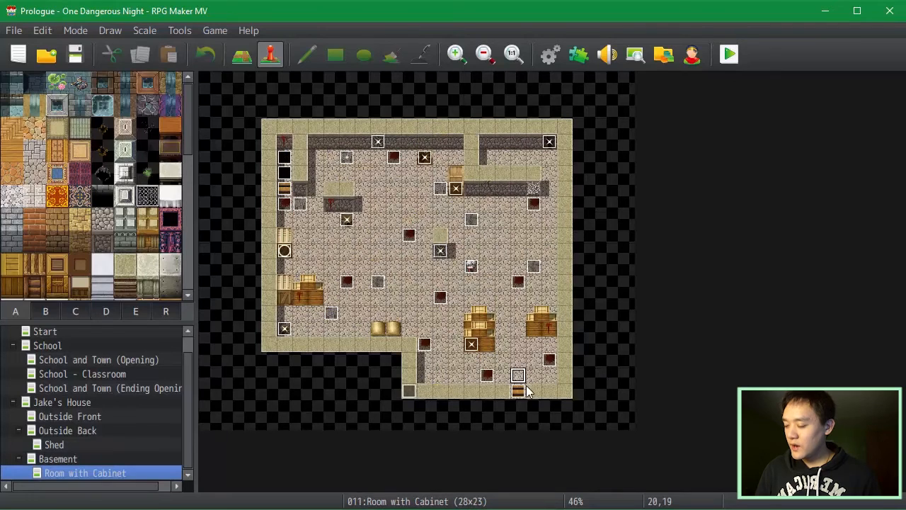
click(91, 459)
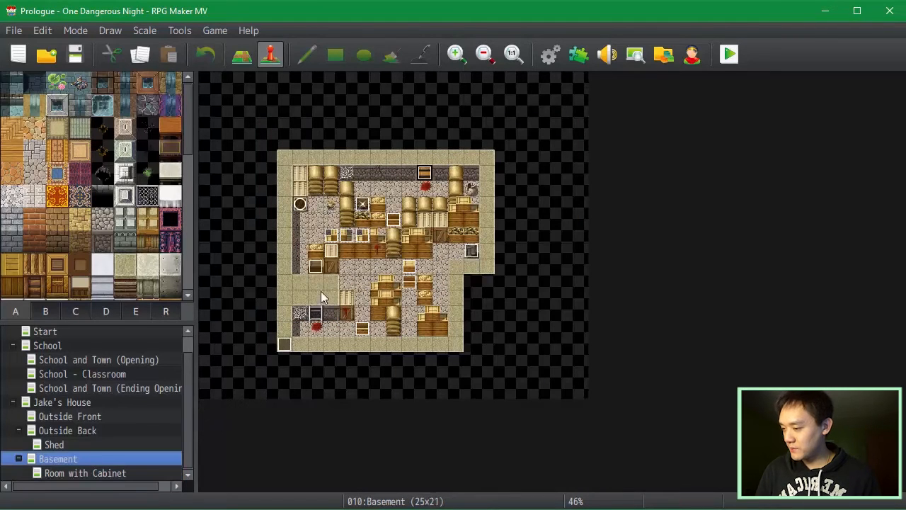
click(393, 207)
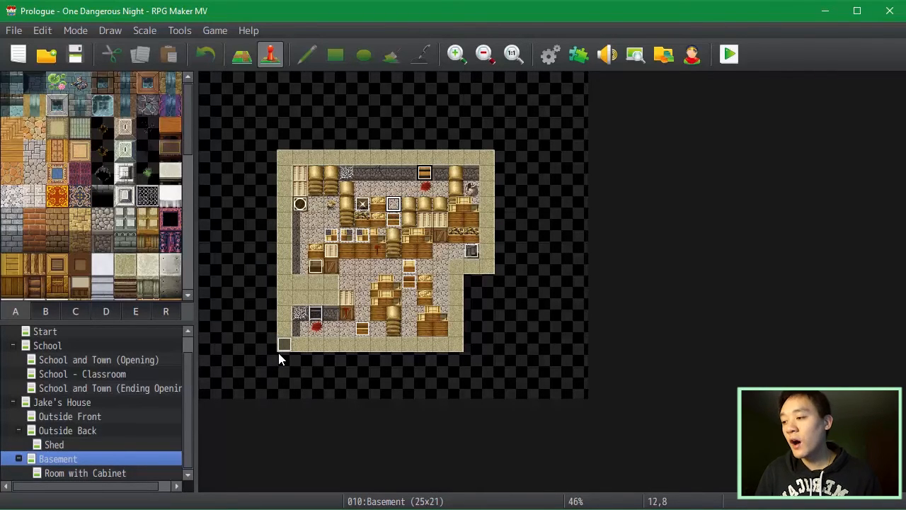
Duplicate page 3 of the Basement's Start event as a new page 4.
click(284, 345)
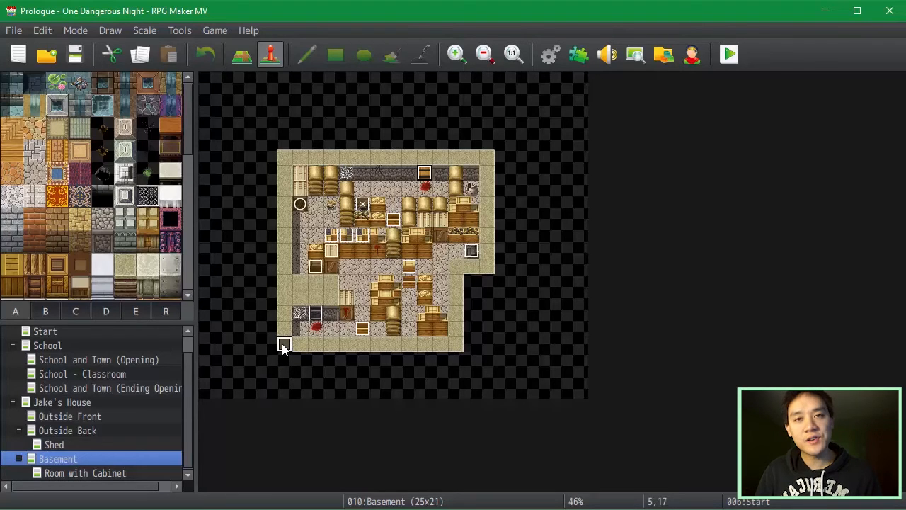
double_click(284, 346)
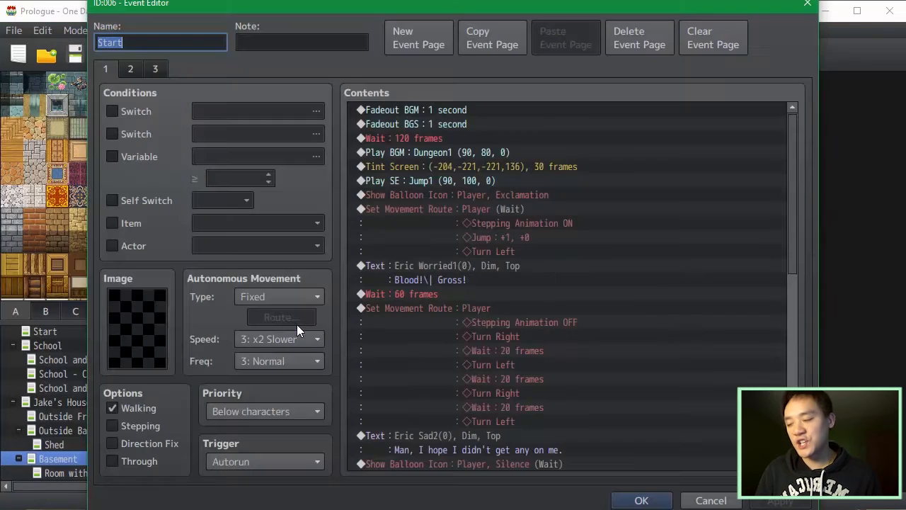
click(162, 74)
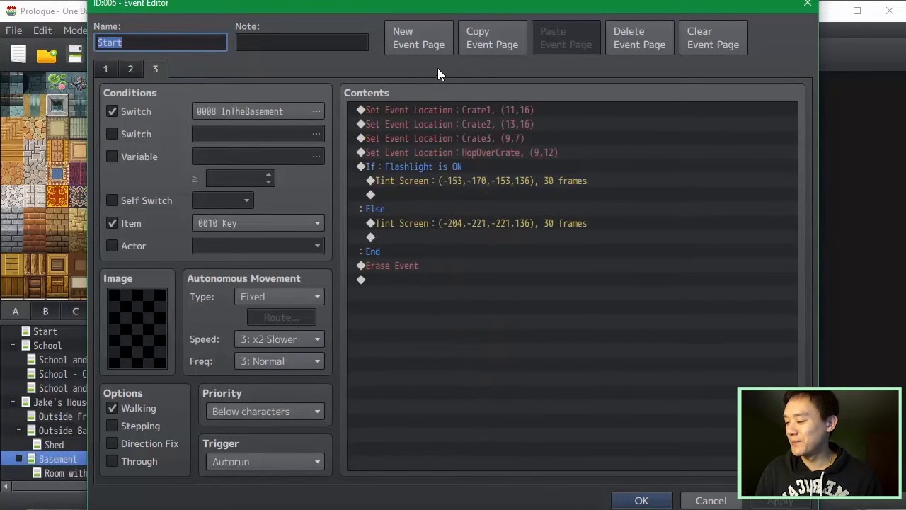
click(499, 46)
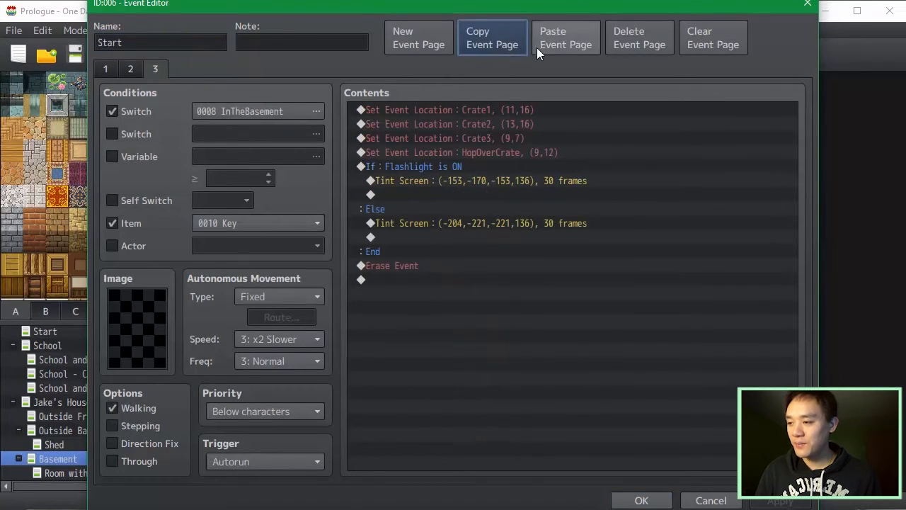
click(560, 42)
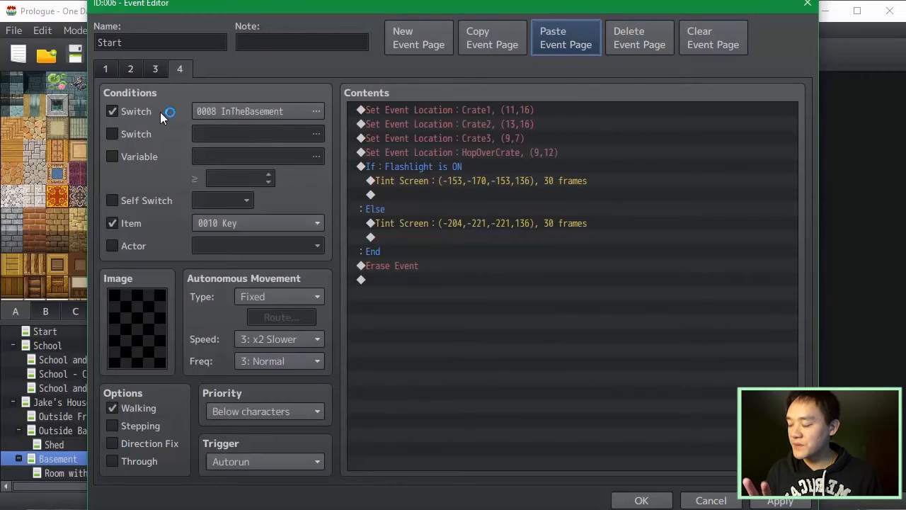
Remove the Item condition from page 4 and set its Switch condition to 0010 End Chase.
click(138, 221)
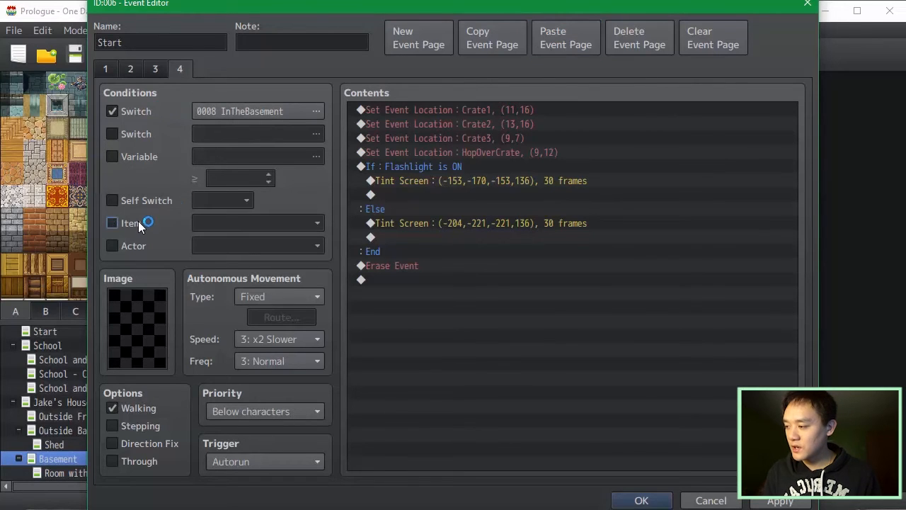
click(211, 112)
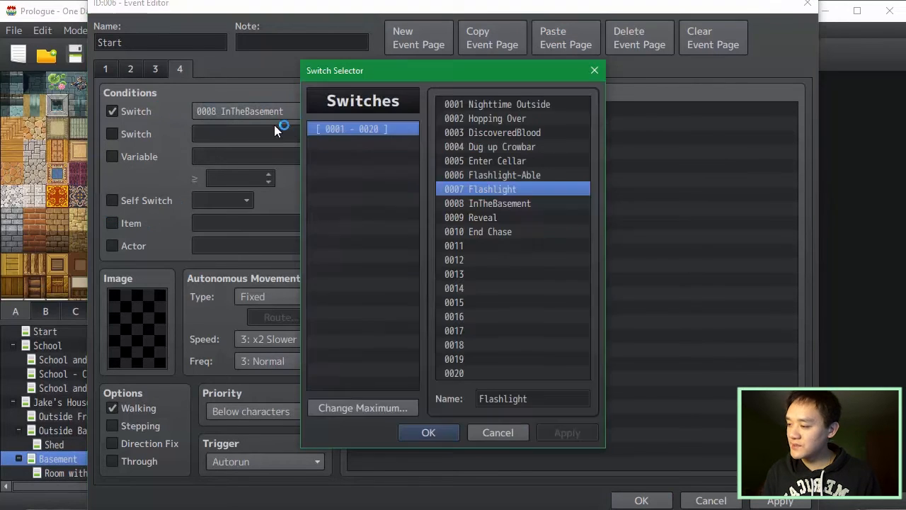
double_click(495, 231)
Delete the Flashlight conditional branch with its screen tints from page 4 and confirm the event.
click(512, 330)
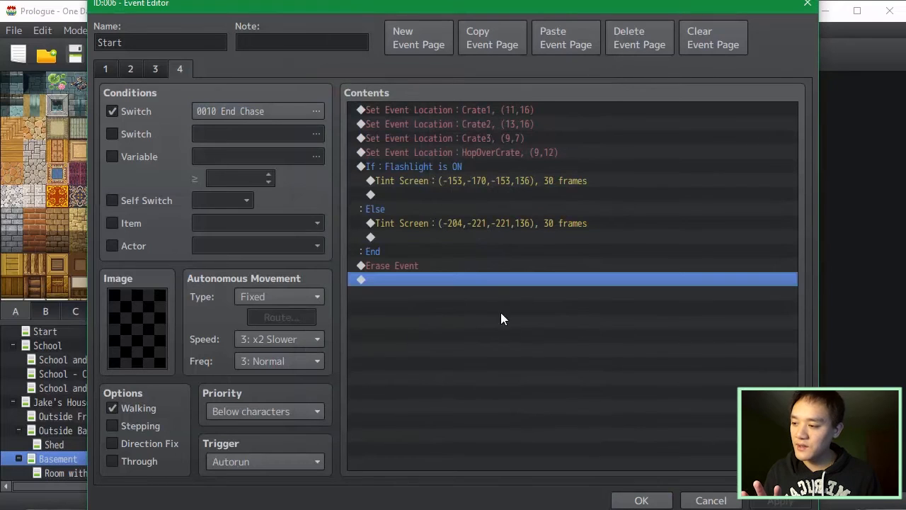
click(496, 171)
key(Delete)
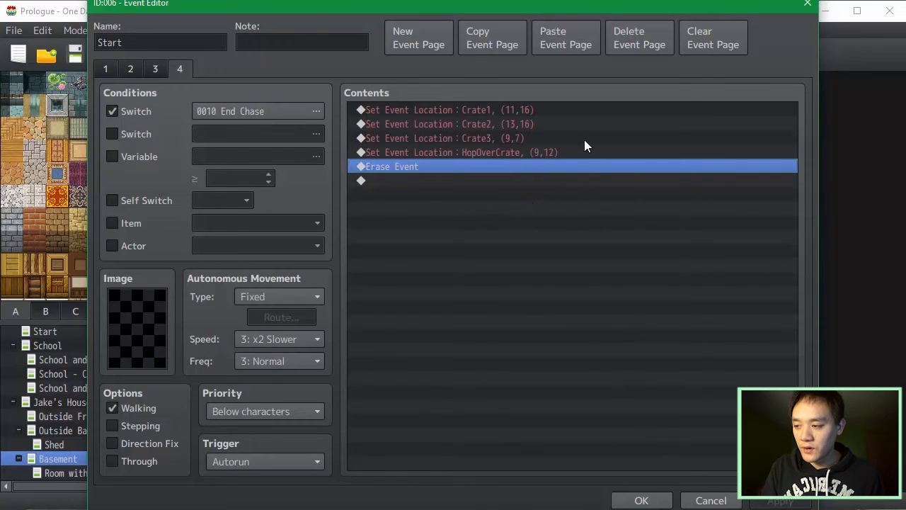
click(640, 500)
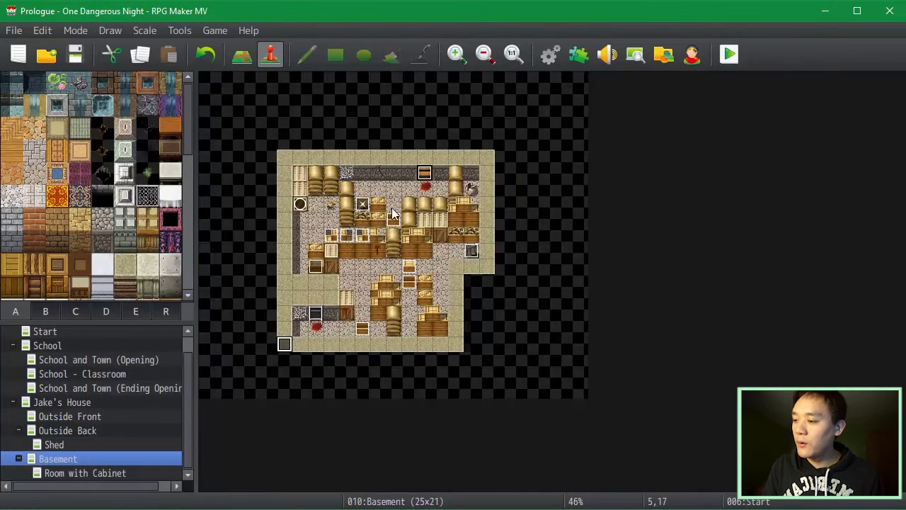
Reopen page 4 of the Start event and set Crate1's event location to (12,8).
click(408, 231)
key(Up)
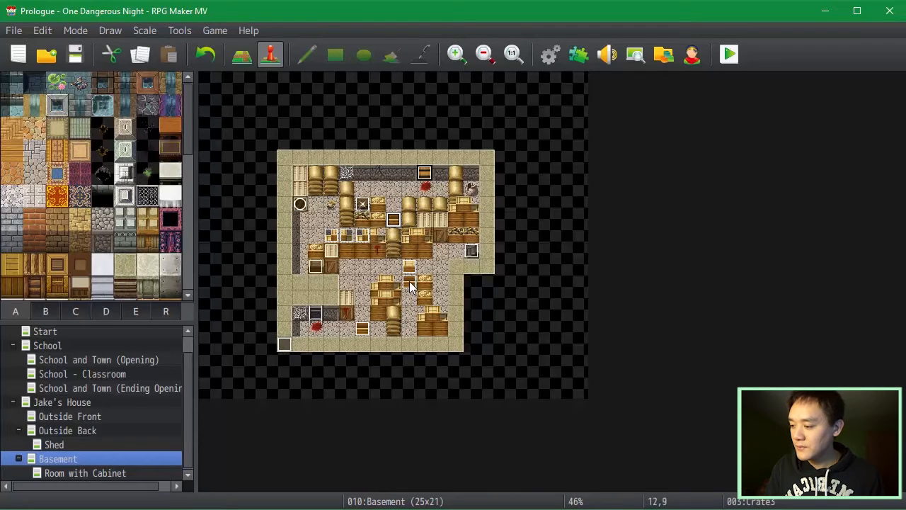
click(282, 349)
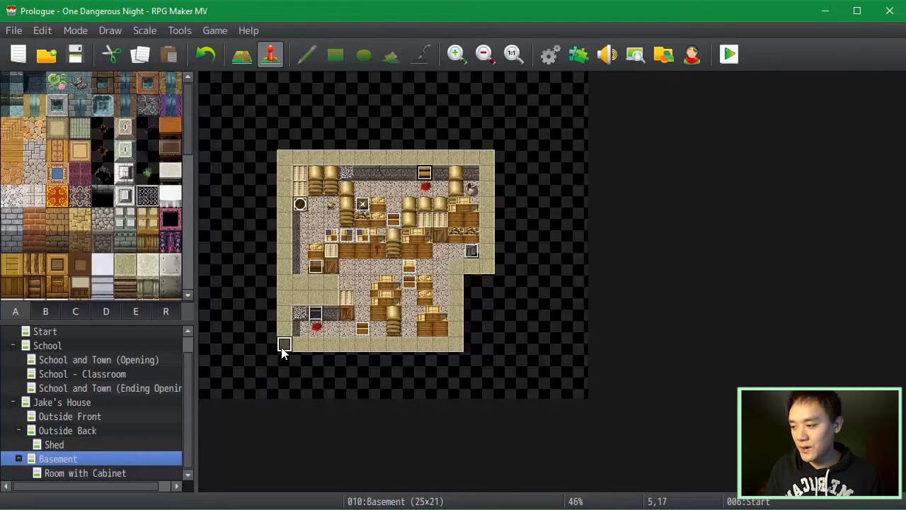
double_click(283, 346)
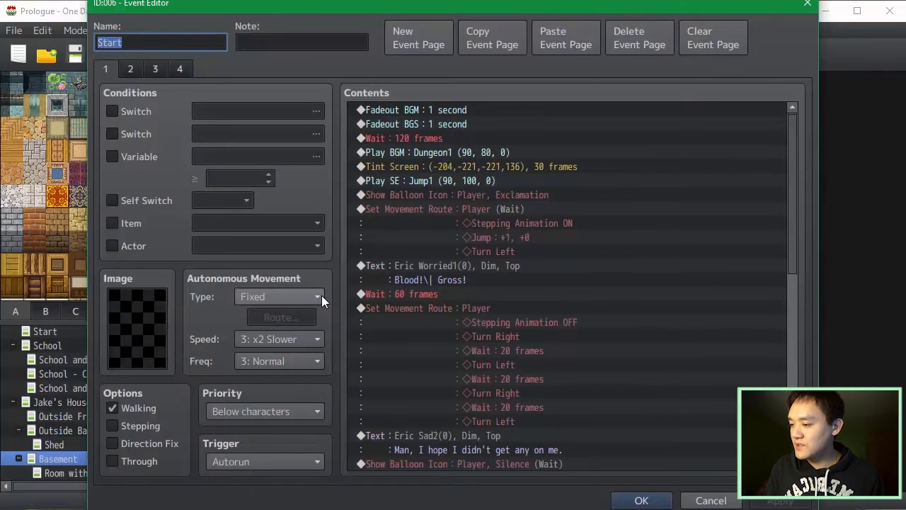
drag(788, 239, 181, 64)
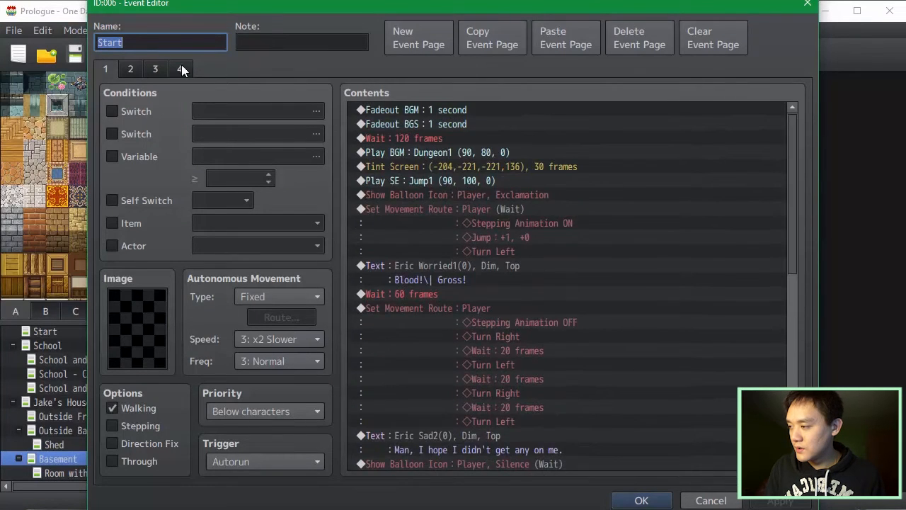
click(181, 65)
click(496, 113)
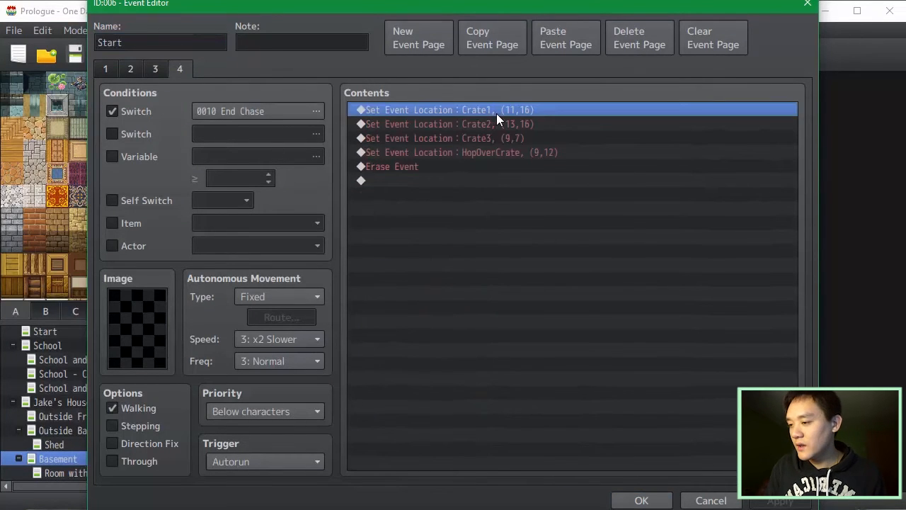
double_click(496, 113)
click(593, 234)
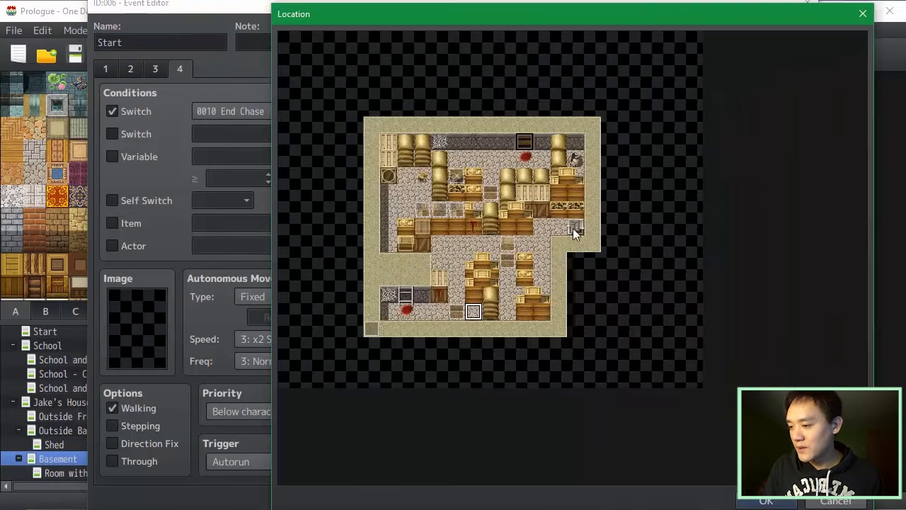
double_click(489, 189)
click(585, 420)
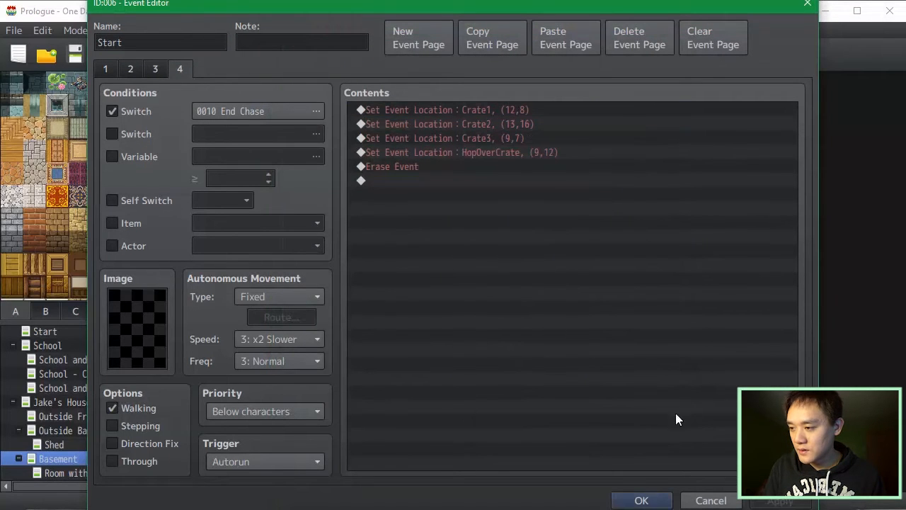
Set Crate2's event location on page 4 to (12,9).
double_click(560, 124)
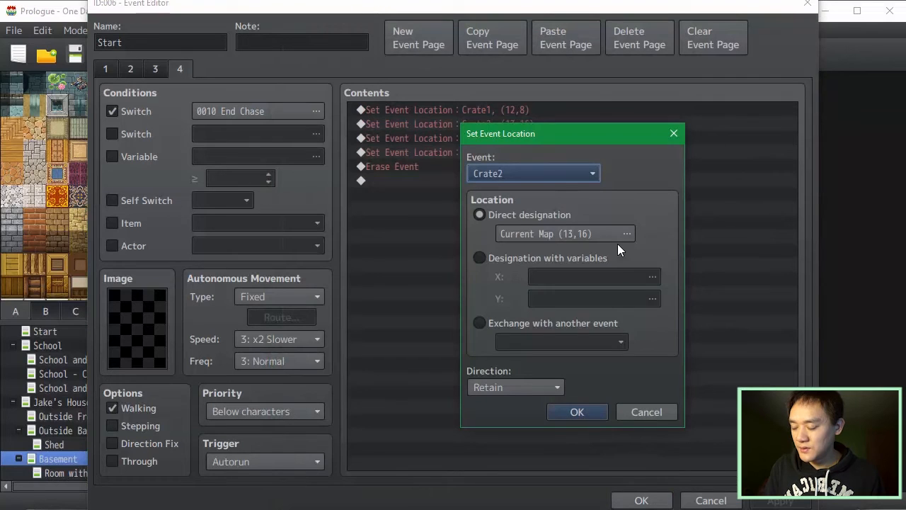
click(584, 233)
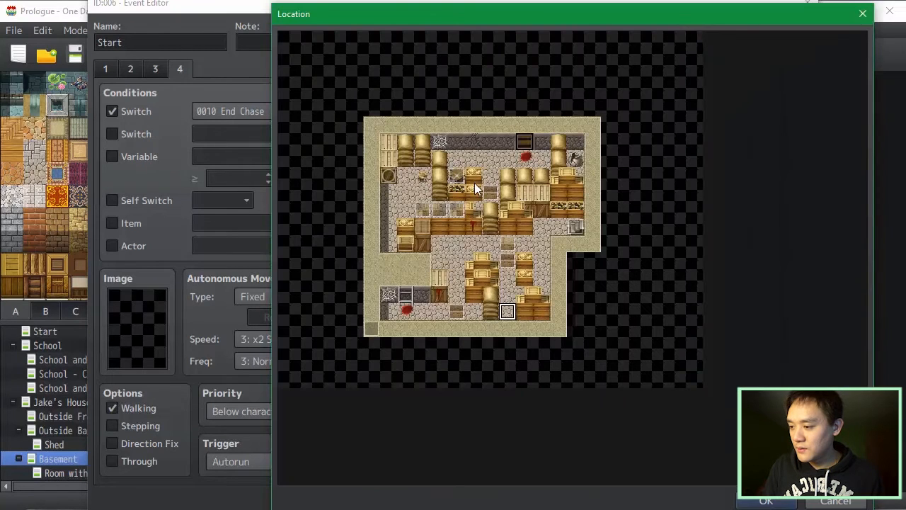
double_click(495, 180)
click(556, 226)
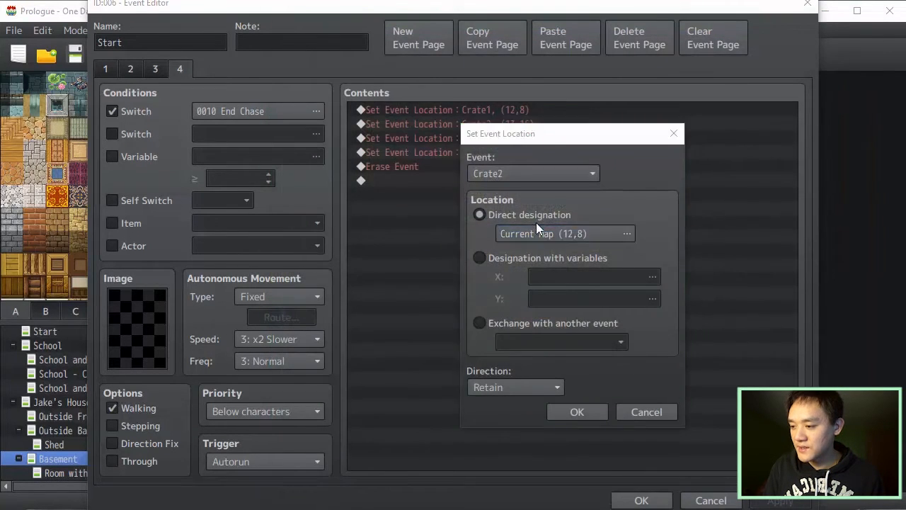
double_click(491, 192)
click(577, 412)
Set Crate3's event location on page 4 to (12,10), then apply and confirm the Start event.
double_click(517, 139)
click(563, 175)
click(641, 226)
click(566, 237)
double_click(492, 205)
click(577, 412)
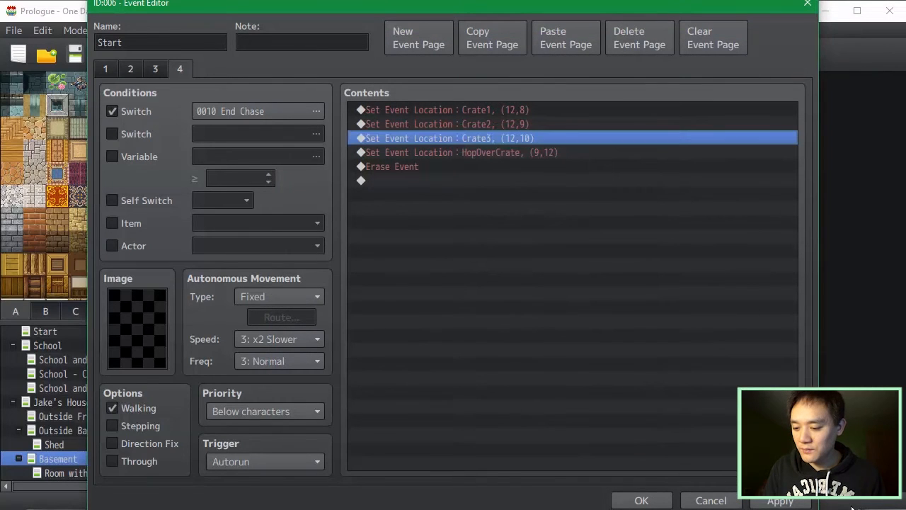
click(779, 500)
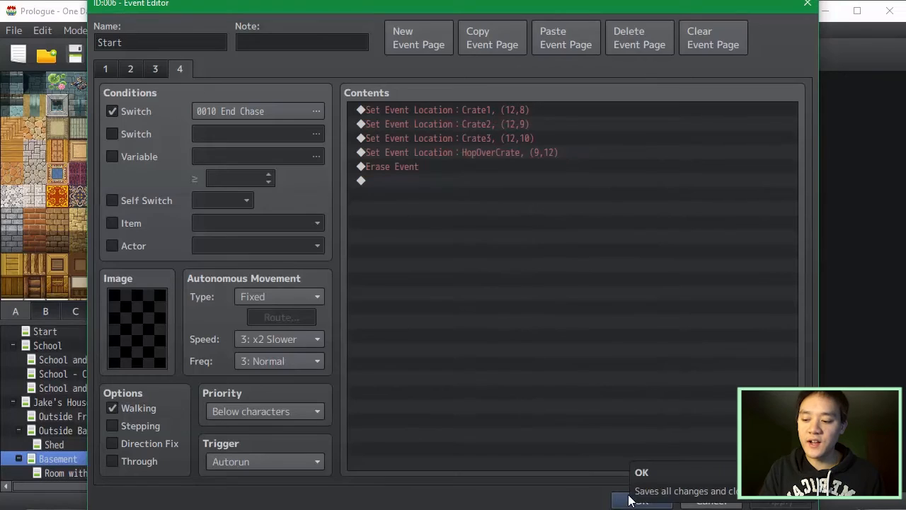
click(633, 500)
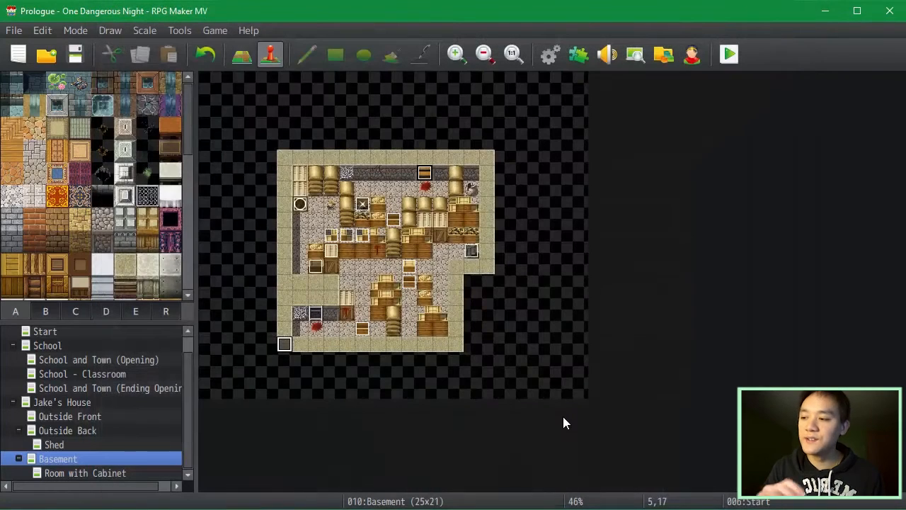
Open the exit door event EV001 in Room with Cabinet and review the page 2 commands for unlocking and transferring to the Basement.
click(127, 472)
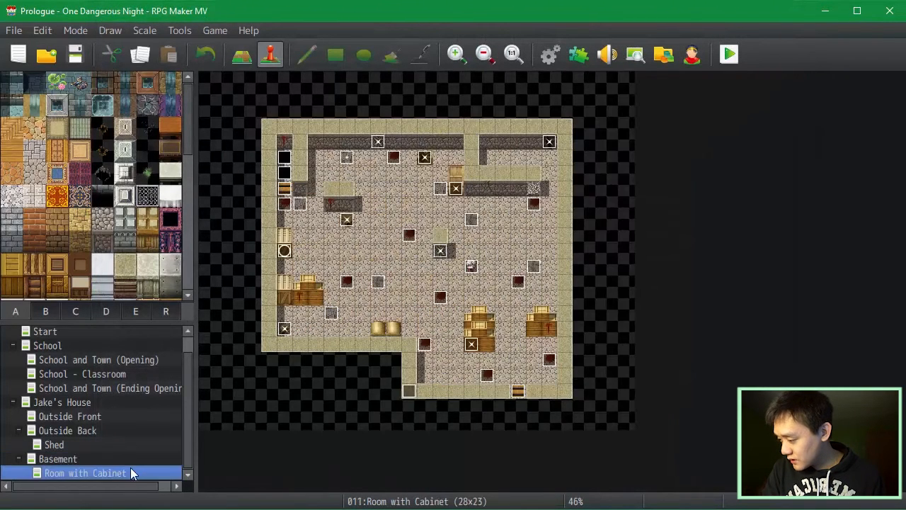
double_click(518, 391)
click(132, 69)
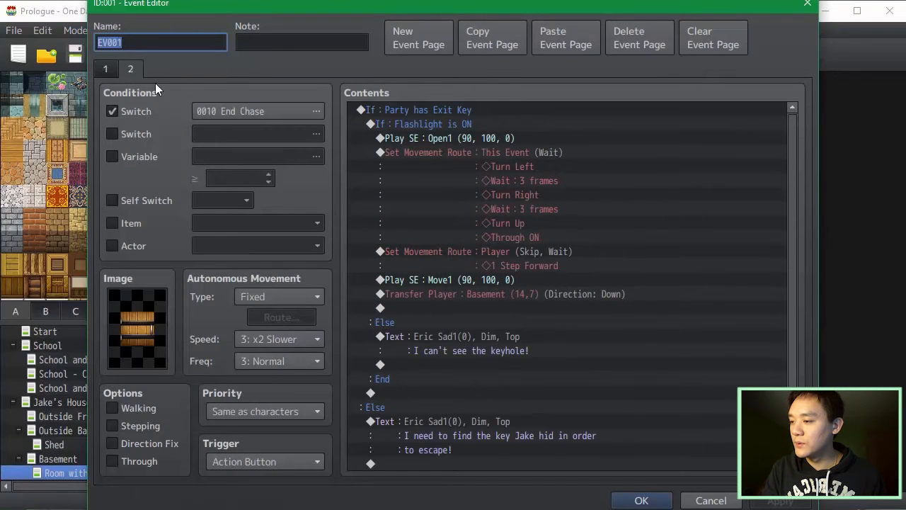
scroll(795, 269, down, 2)
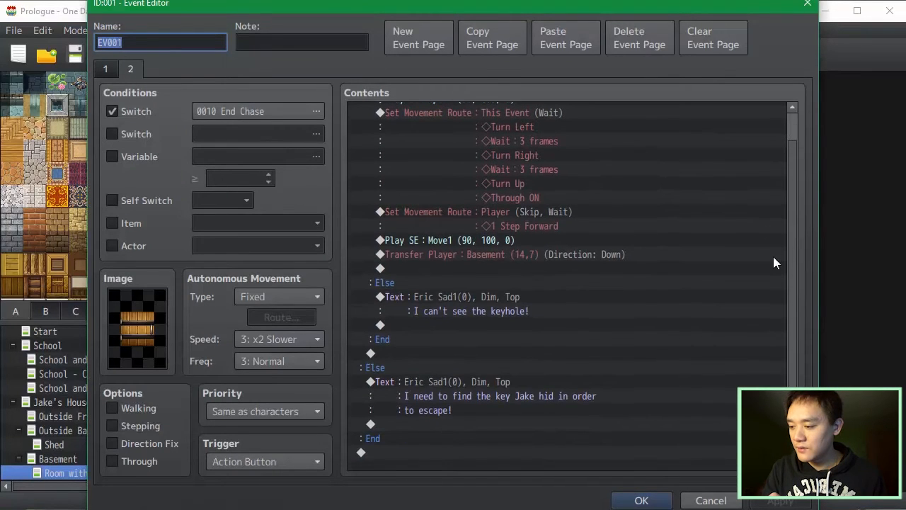
scroll(774, 258, up, 2)
scroll(625, 370, down, 1)
scroll(567, 283, up, 1)
scroll(540, 290, down, 1)
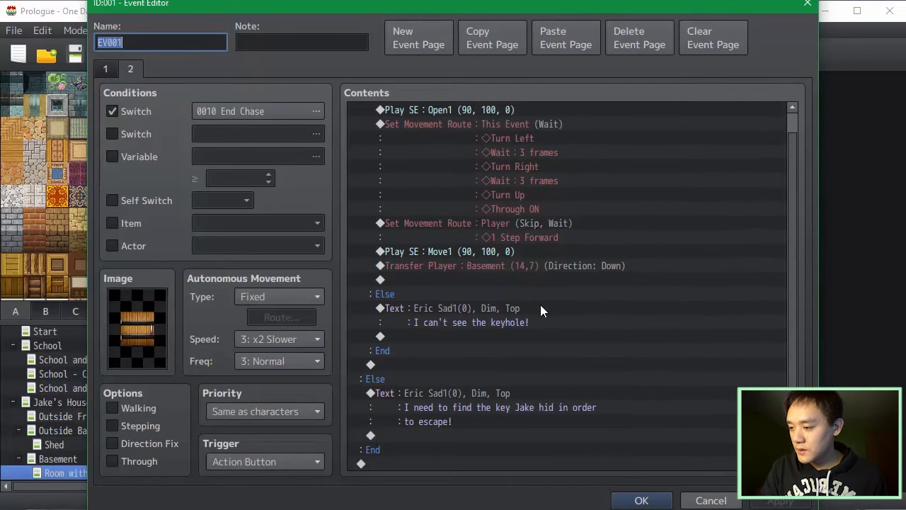
scroll(495, 262, up, 2)
Insert a Control Switches command at the start of EV001's page 2 that turns switch 0006 Flashlight-Able OFF.
click(464, 112)
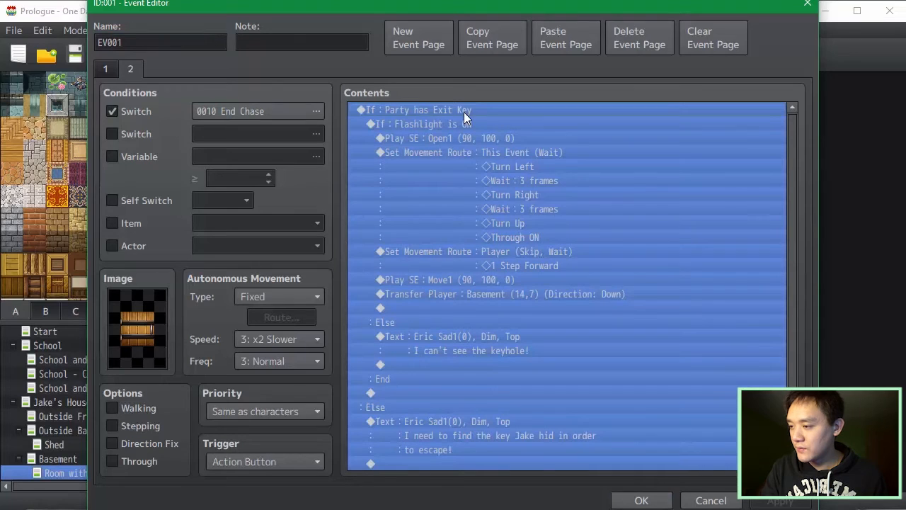
key(Insert)
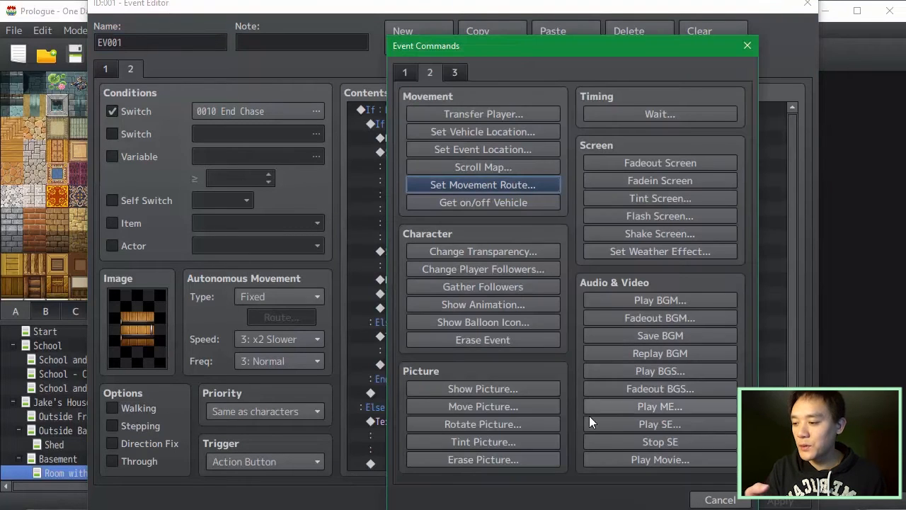
click(407, 71)
click(534, 235)
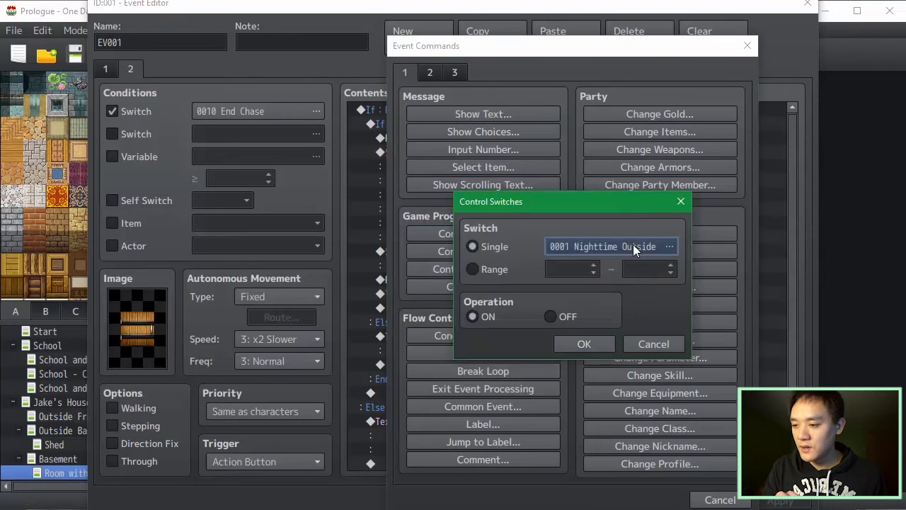
click(634, 244)
double_click(619, 197)
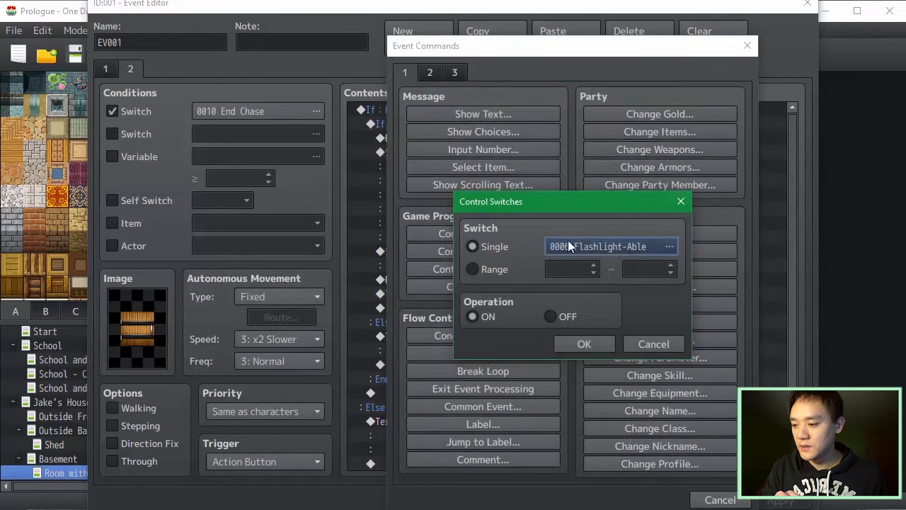
click(560, 317)
click(581, 342)
scroll(792, 337, down, 1)
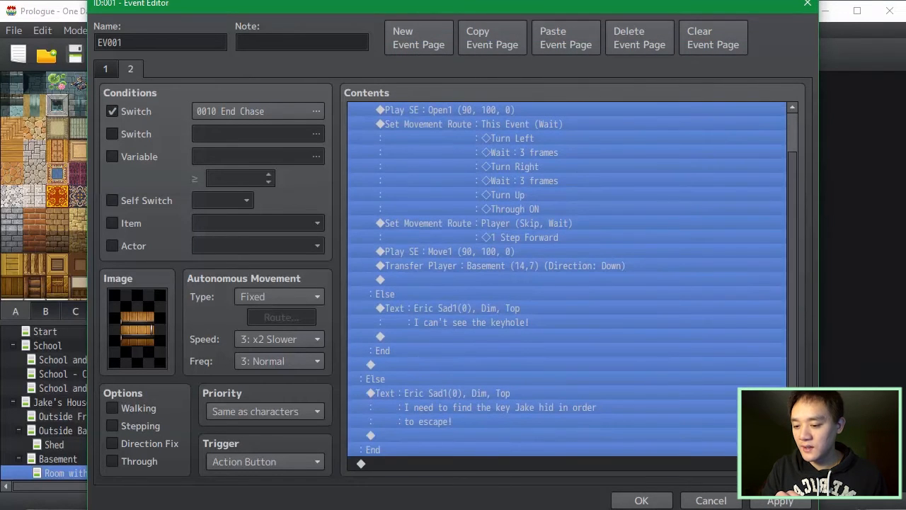
click(661, 449)
scroll(776, 263, up, 1)
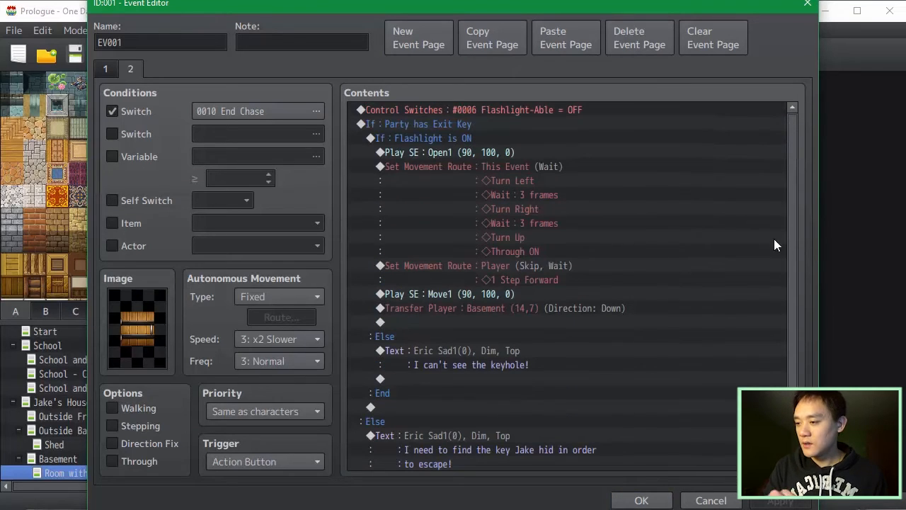
Copy the Flashlight-Able switch command to after the "I can't see the keyhole!" text and set the copy to ON.
click(651, 109)
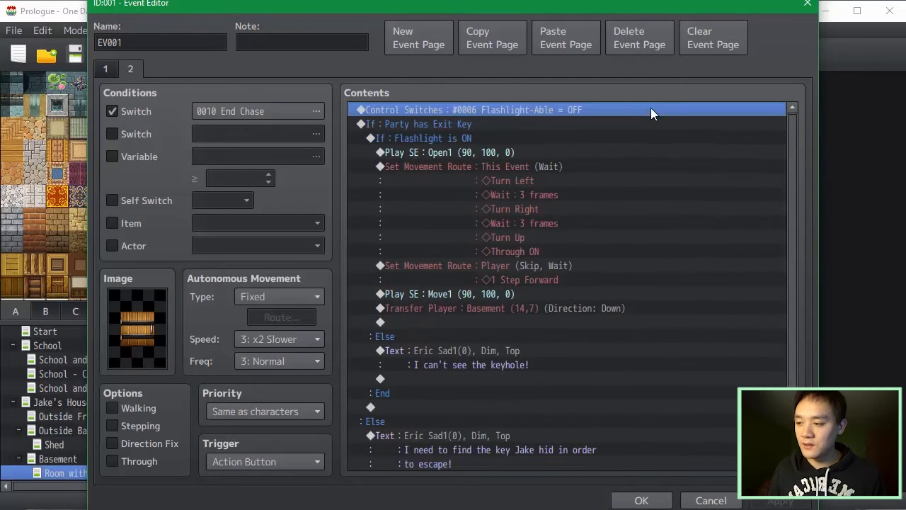
key(ctrl+c)
click(520, 139)
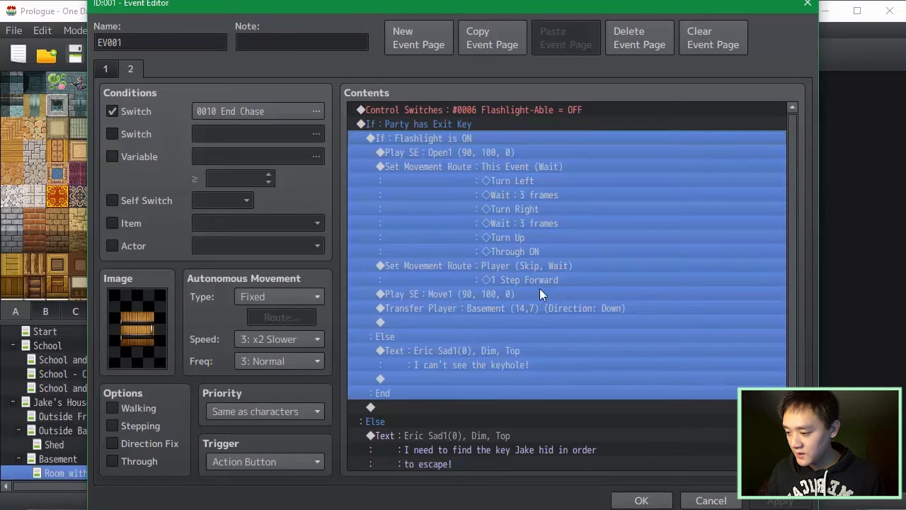
click(540, 379)
key(ctrl+v)
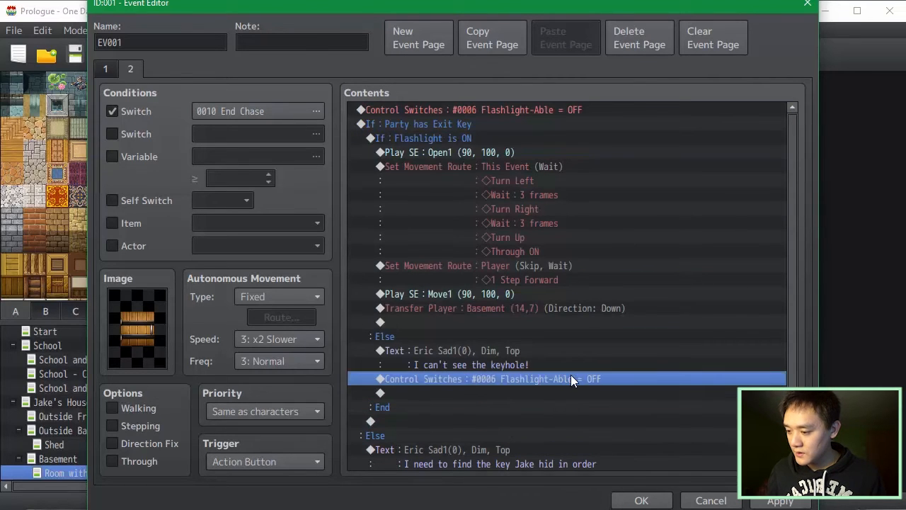
double_click(677, 384)
click(492, 316)
click(585, 343)
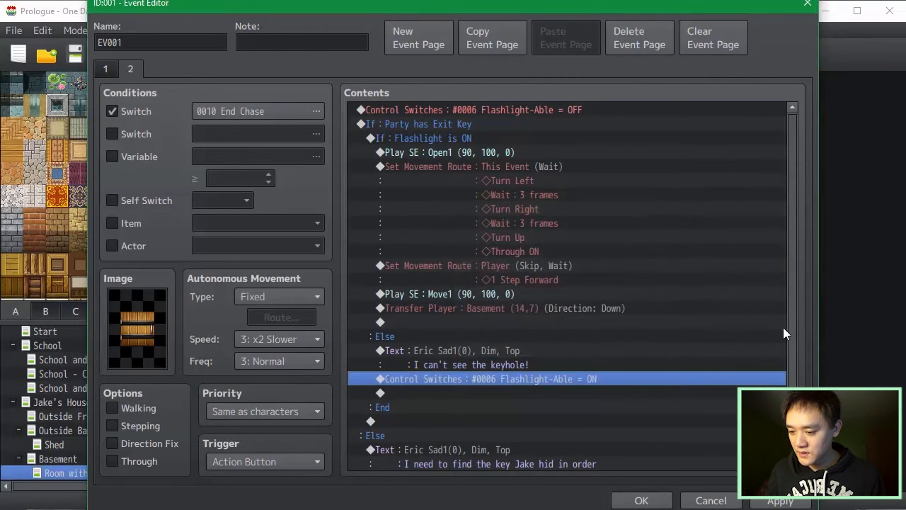
Paste the Flashlight-Able switch command after the "I need to find the key Jake hid" text and set it to ON.
scroll(783, 327, down, 2)
click(465, 435)
key(ctrl+v)
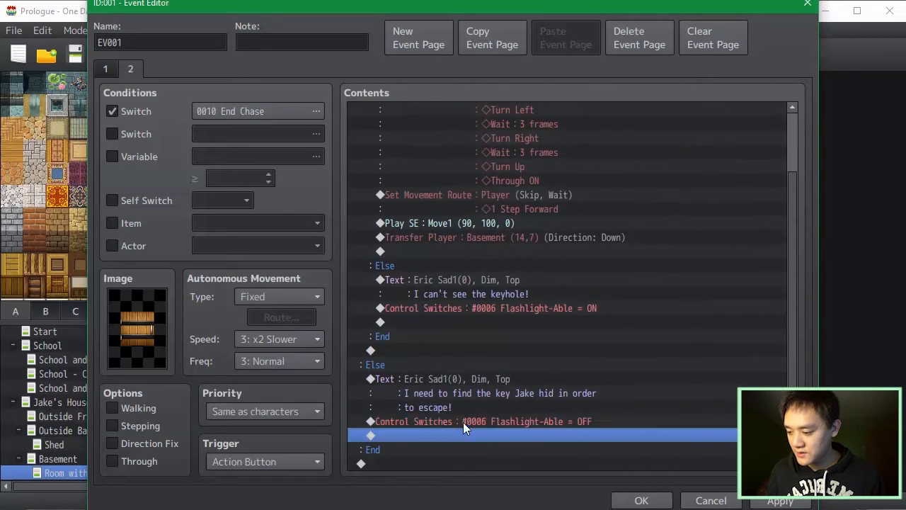
double_click(463, 422)
click(609, 343)
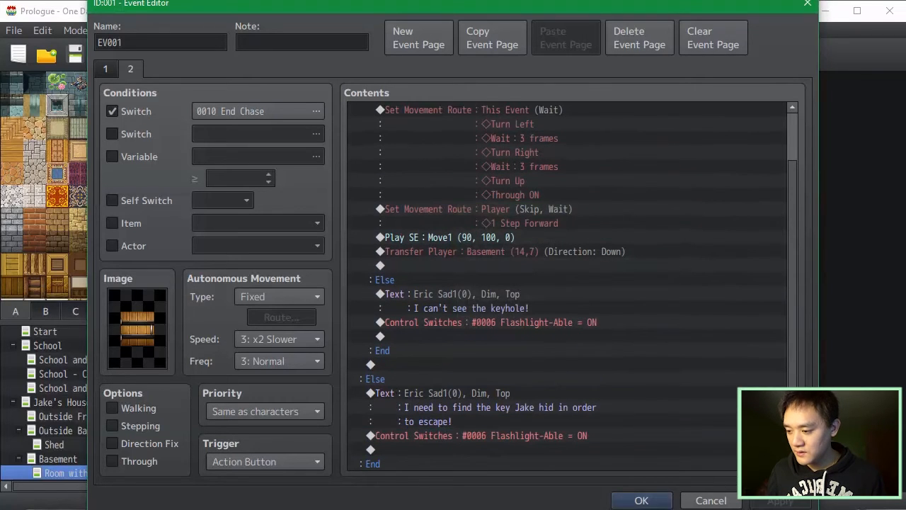
scroll(790, 299, up, 5)
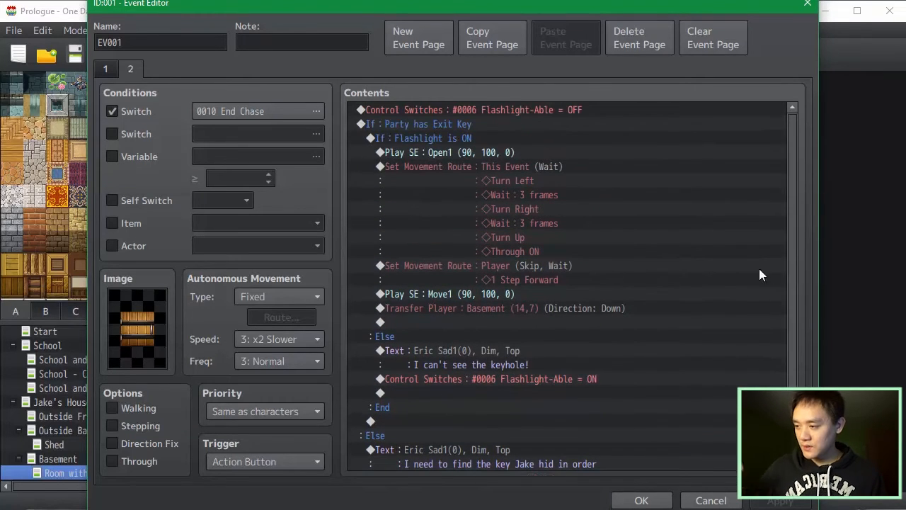
Check the Exit Key and Flashlight branches on page 2, and confirm the changes to the exit door event.
click(567, 140)
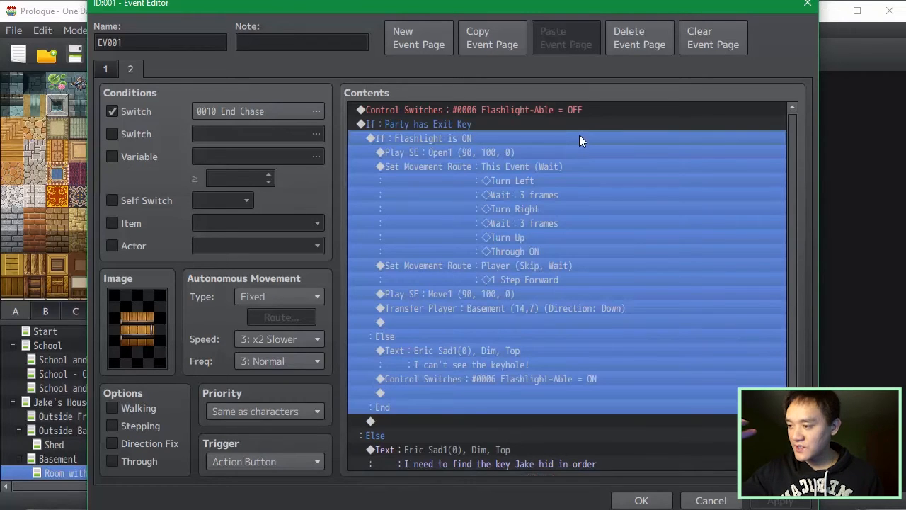
click(595, 123)
scroll(620, 211, down, 3)
scroll(626, 222, up, 1)
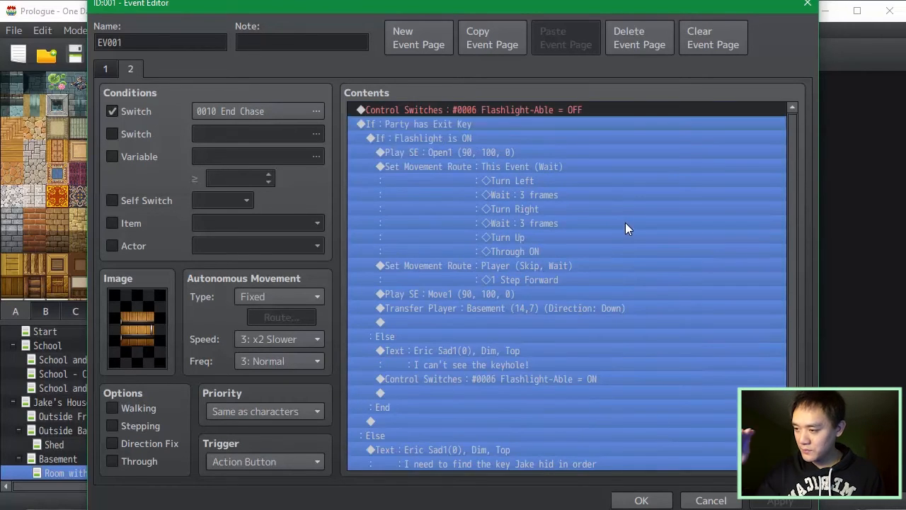
scroll(624, 241, down, 2)
click(665, 408)
scroll(641, 319, up, 5)
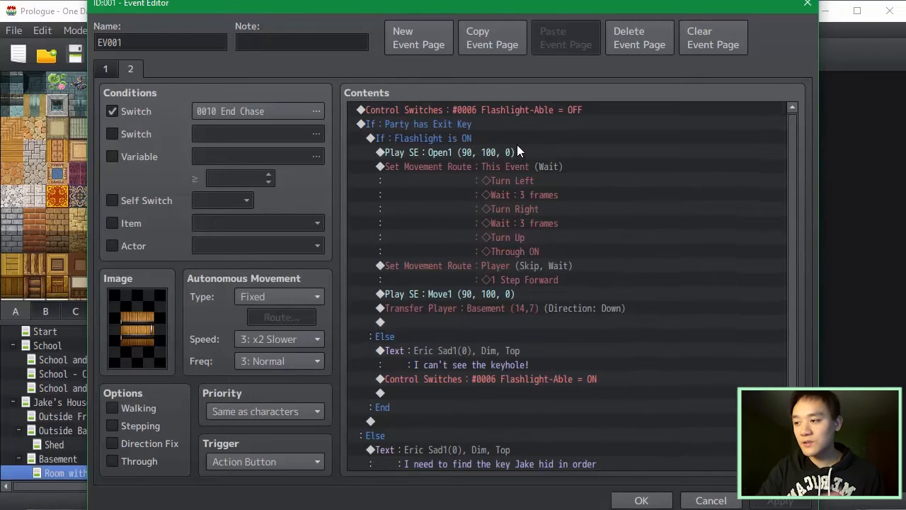
click(641, 501)
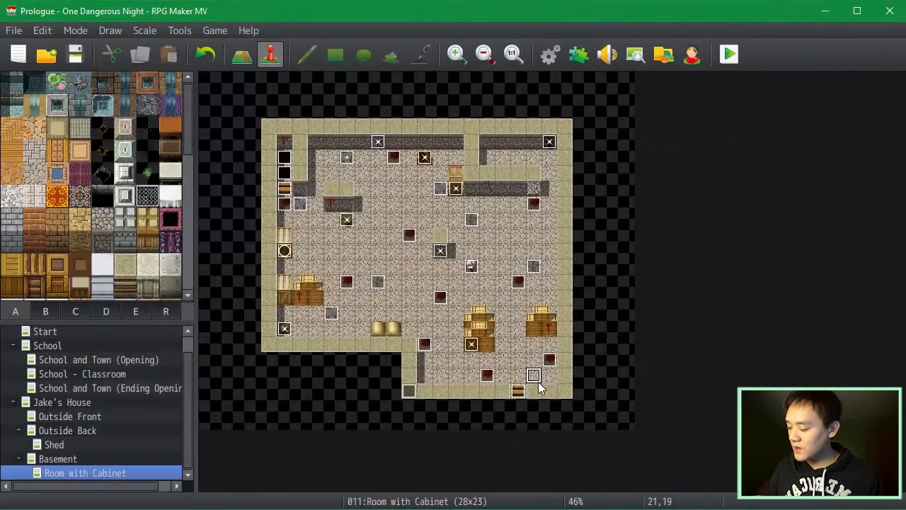
Open the end event at (12,7) on the Basement map, examine its trigger and first commands, and close it.
click(102, 459)
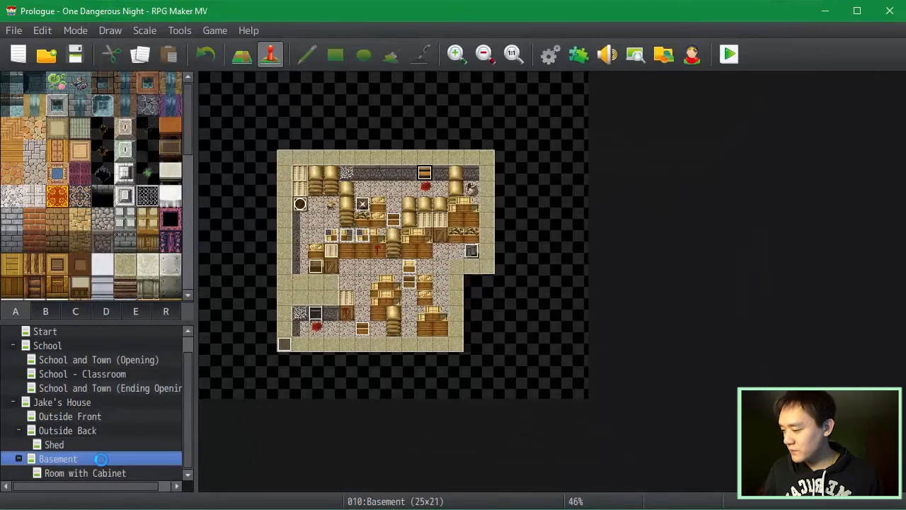
click(393, 188)
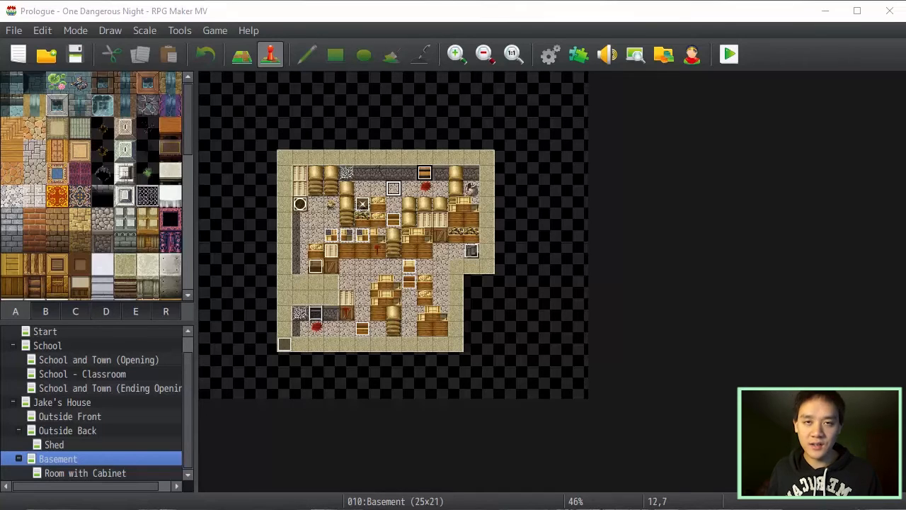
click(396, 189)
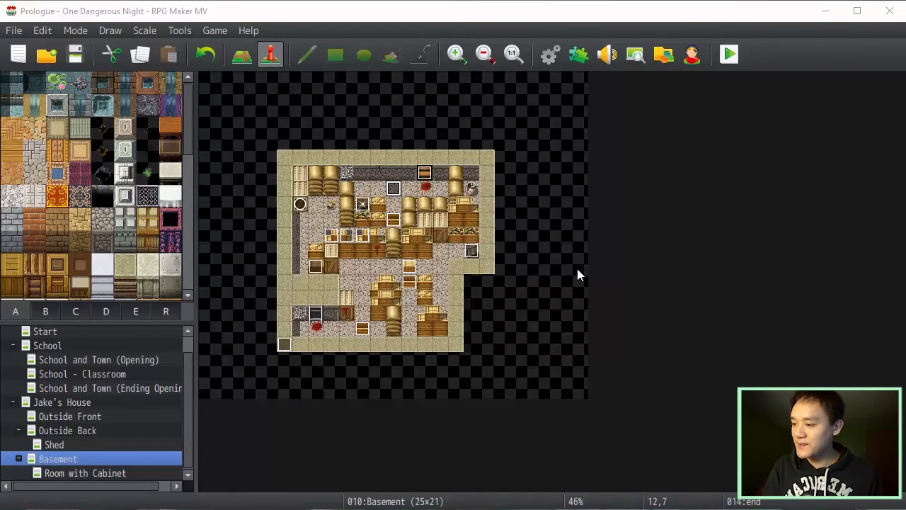
key(Return)
drag(791, 146, 775, 111)
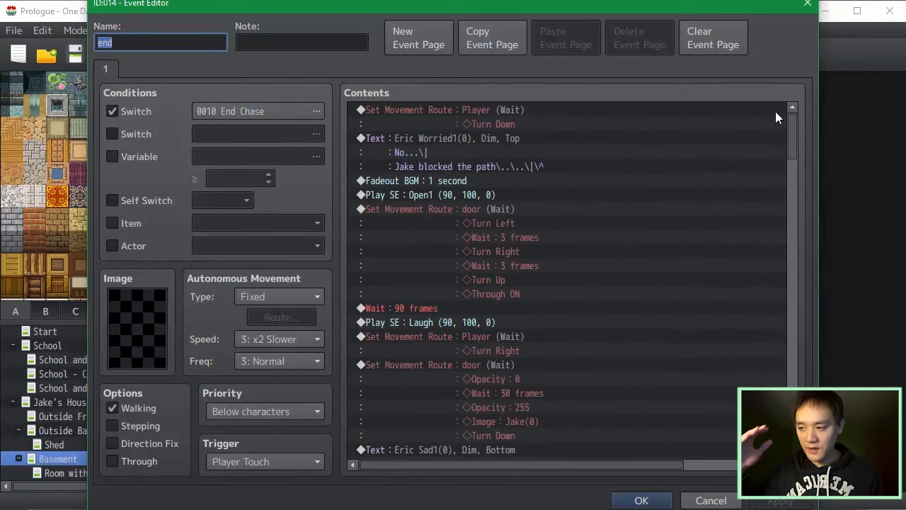
click(740, 115)
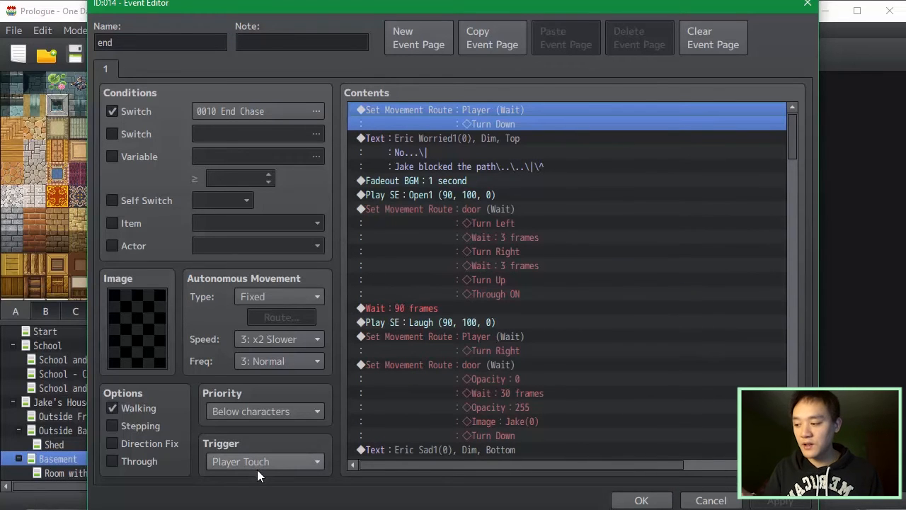
click(638, 499)
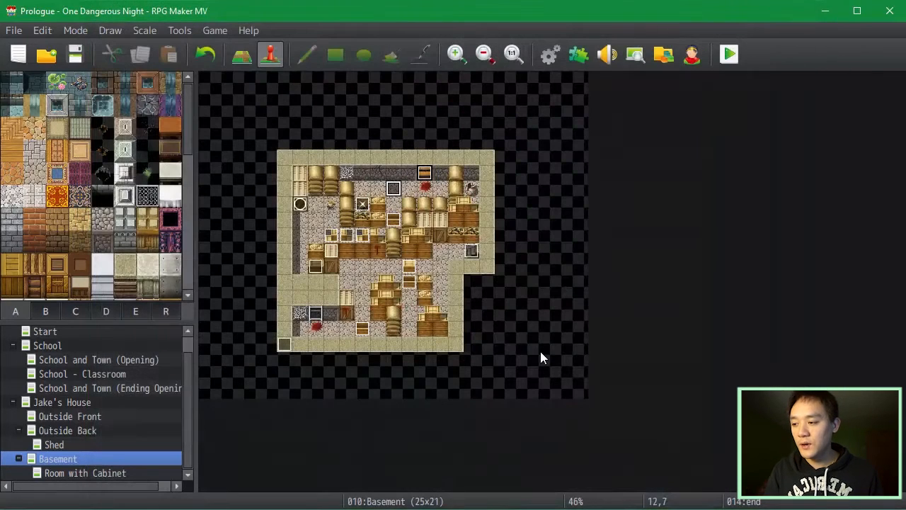
Reopen the Basement's end event and examine the opening text, sound effects and door-opening movement route.
double_click(395, 199)
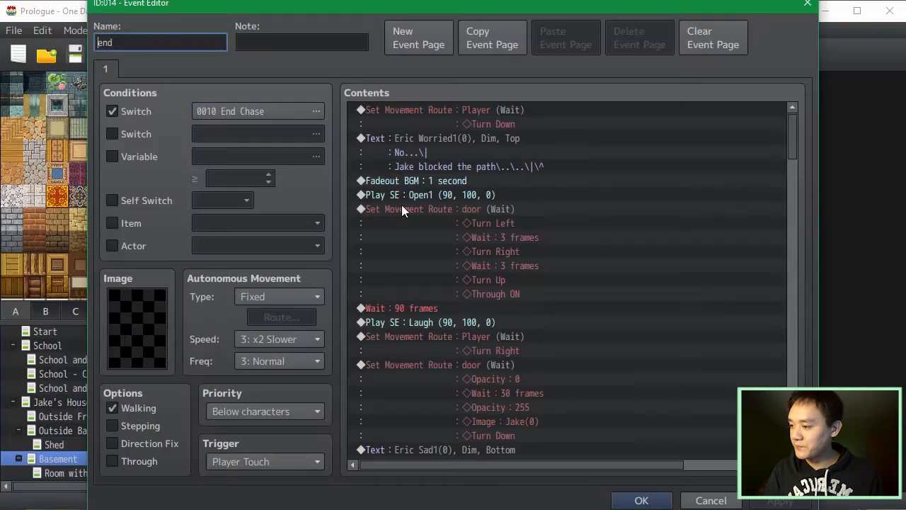
drag(409, 9, 111, 24)
drag(290, 23, 747, 23)
drag(451, 15, 283, 24)
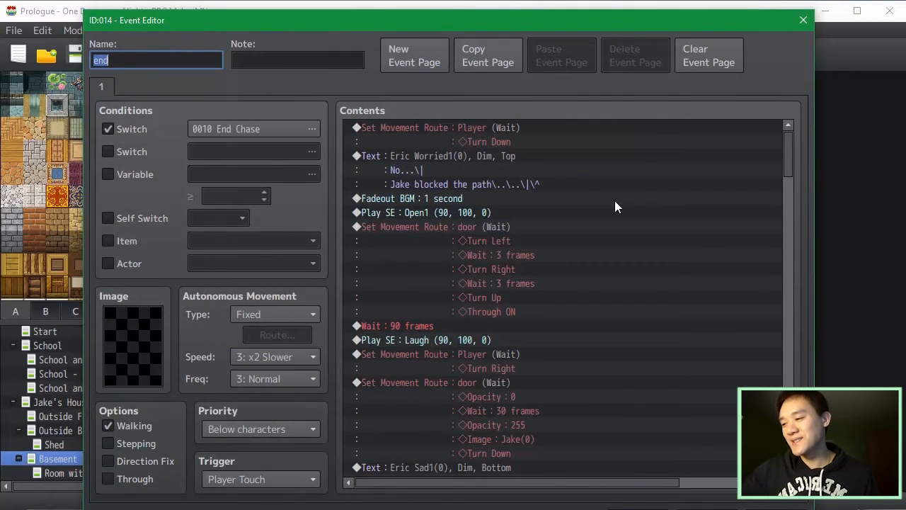
scroll(614, 201, down, 1)
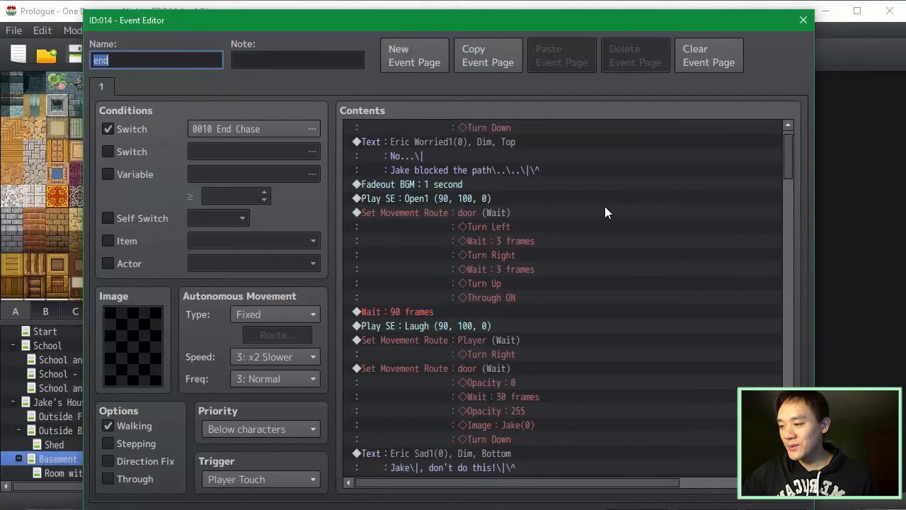
click(604, 199)
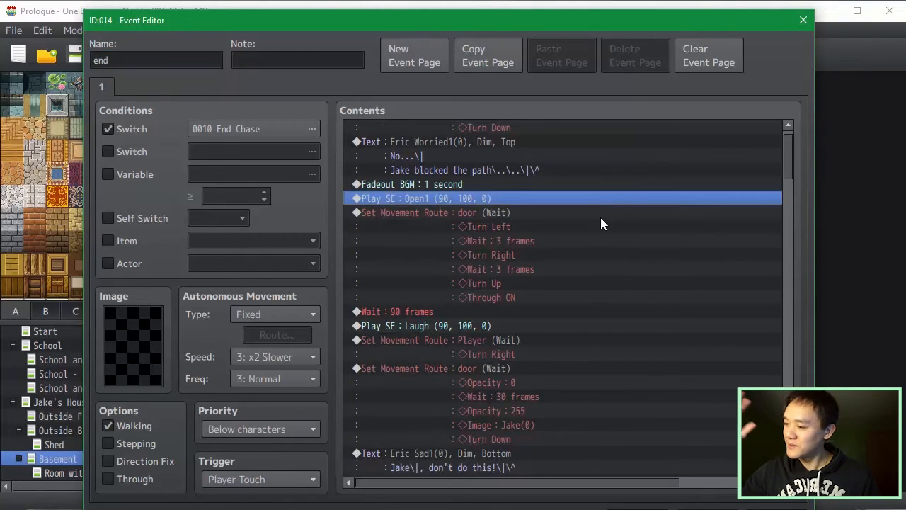
click(600, 216)
scroll(600, 230, down, 1)
click(597, 241)
scroll(596, 244, down, 4)
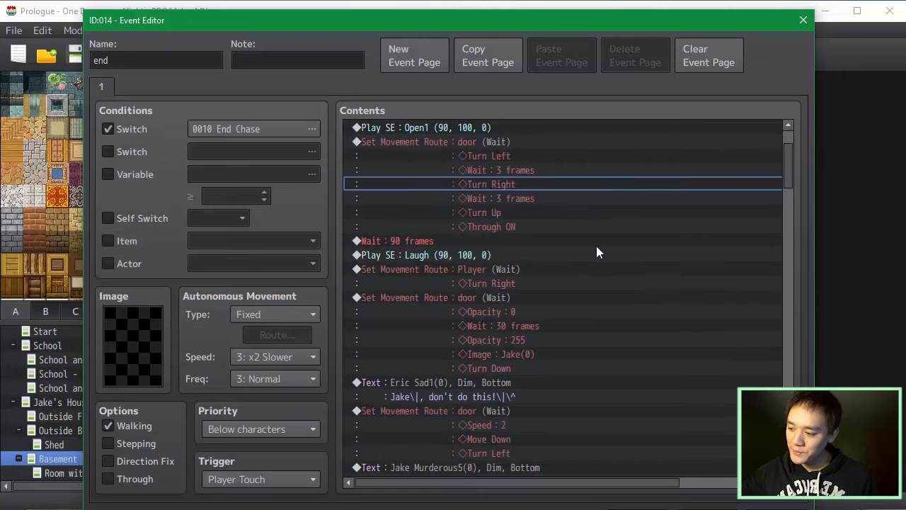
scroll(596, 251, down, 4)
Examine the door movement routes that reveal Jake's image and make him walk down at speed 2 and turn left.
click(607, 270)
click(610, 244)
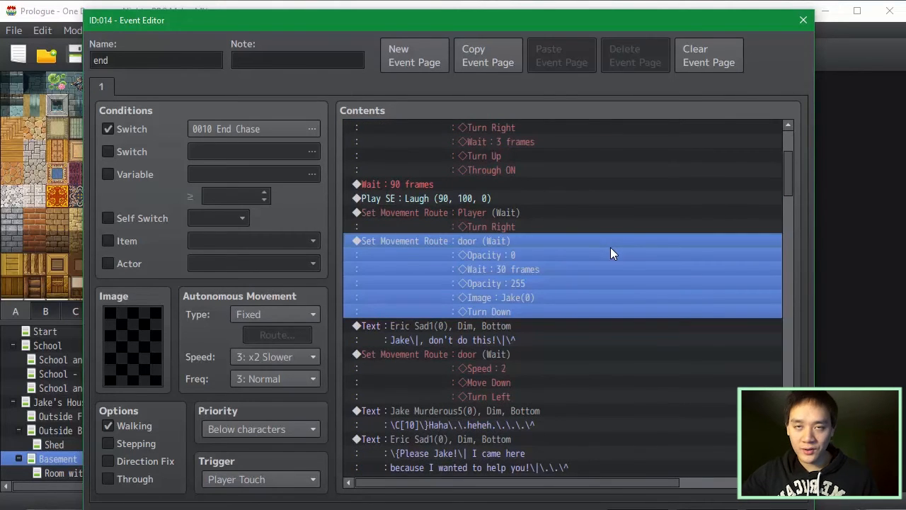
click(622, 286)
click(625, 293)
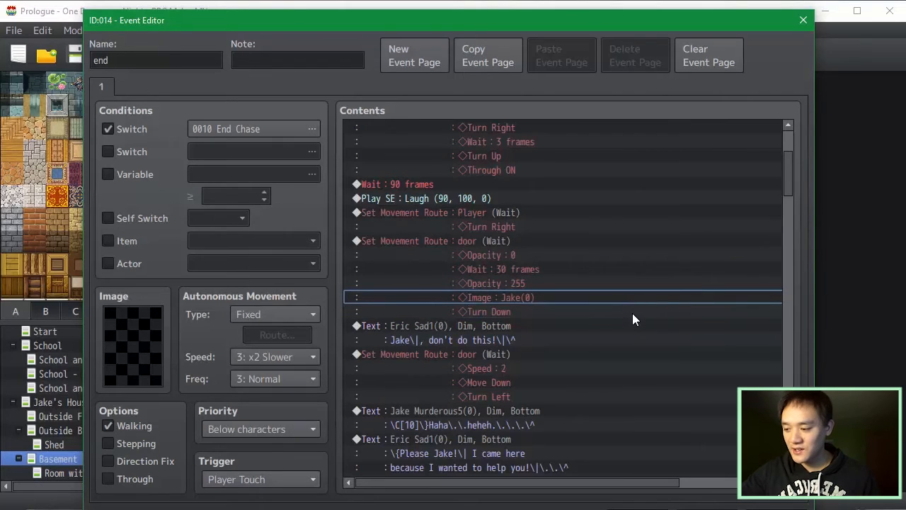
scroll(633, 315, down, 4)
scroll(635, 332, down, 1)
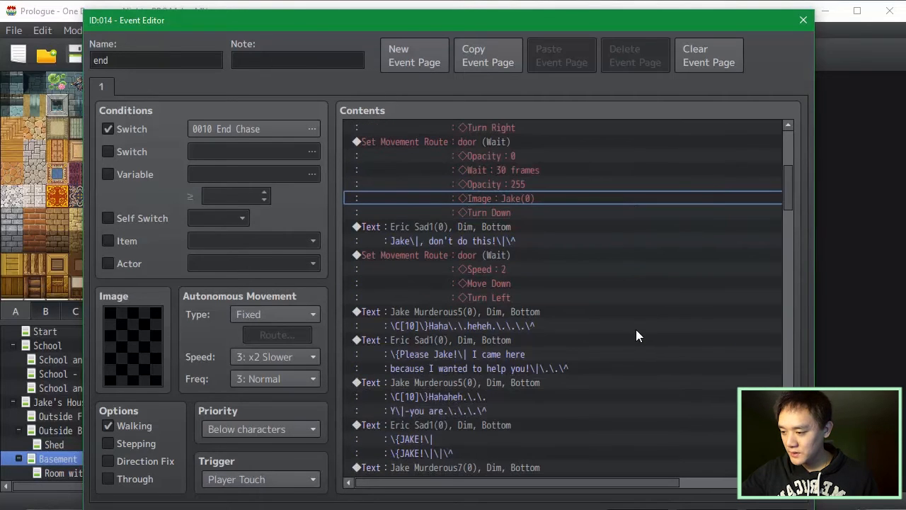
click(615, 267)
click(620, 278)
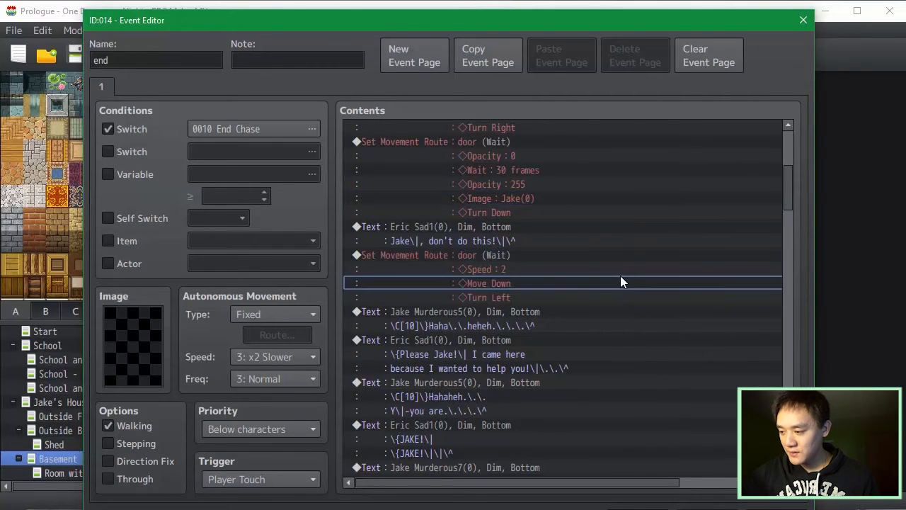
click(615, 233)
click(619, 254)
scroll(627, 292, down, 2)
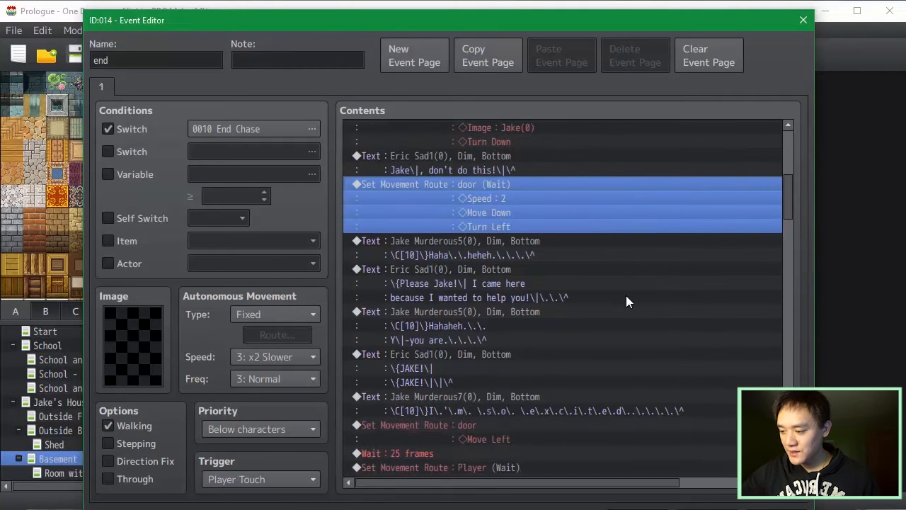
Review the routes that move Jake left and make the player take one step backward, plus the dialogue around them.
scroll(626, 296, down, 4)
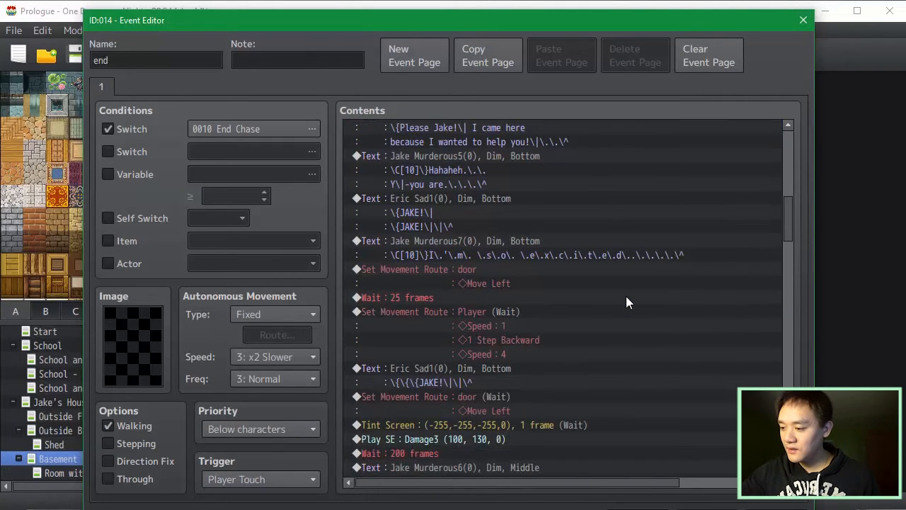
click(625, 274)
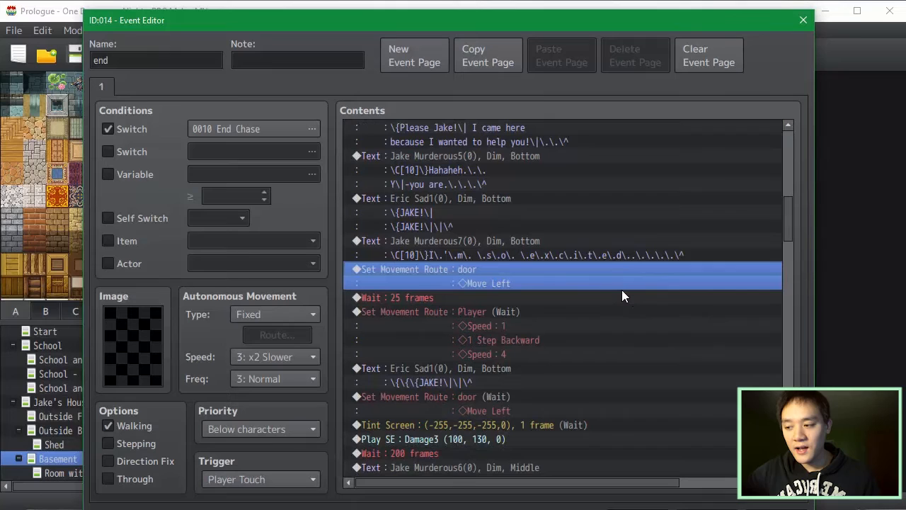
scroll(622, 298, down, 3)
click(618, 266)
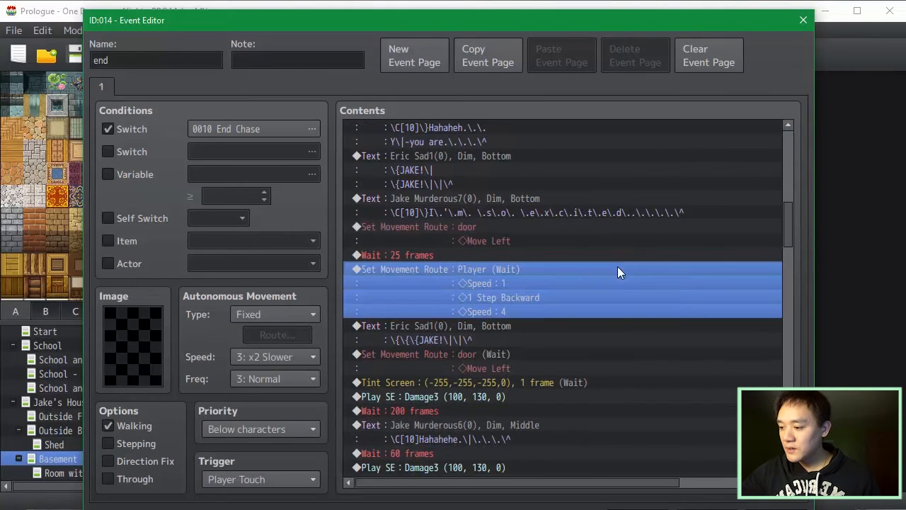
scroll(618, 287, down, 4)
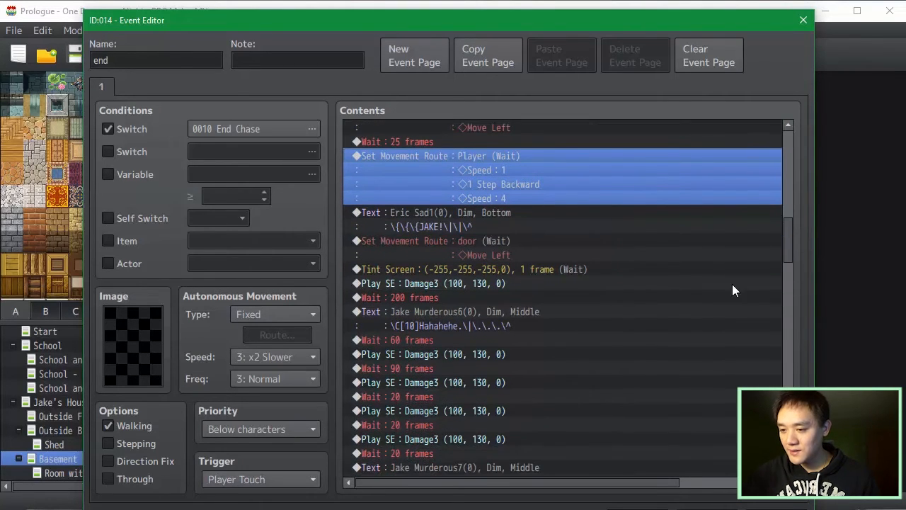
Review the repeated Damage3 sound effects and waits, and the dialogue that follows about Eric's murder.
drag(788, 238, 790, 269)
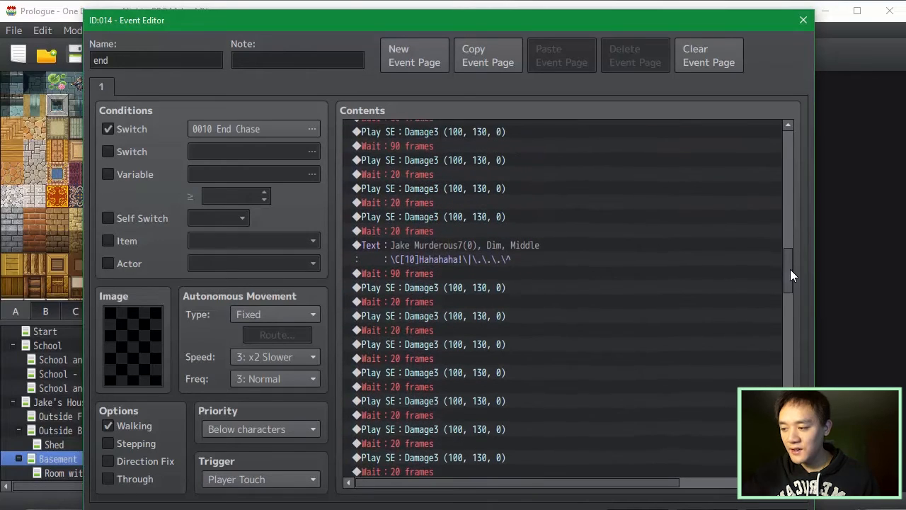
scroll(753, 280, down, 3)
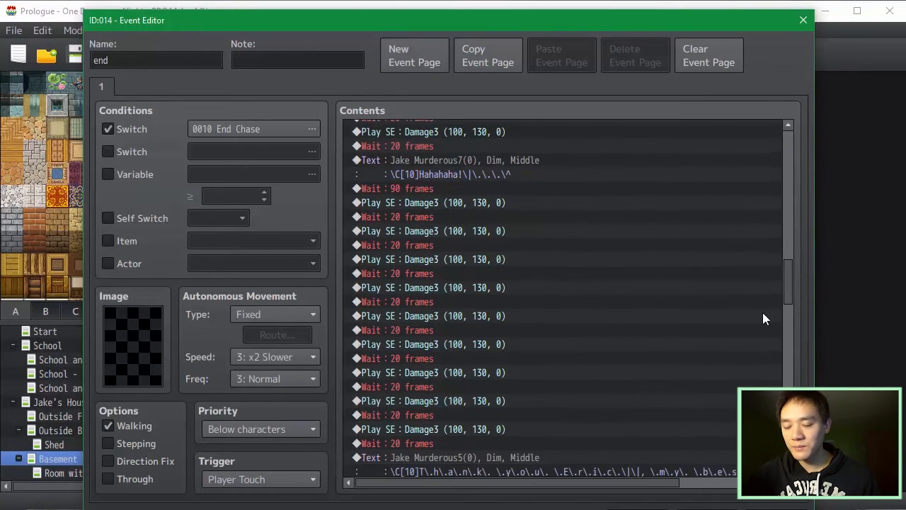
drag(788, 284, 797, 353)
click(530, 272)
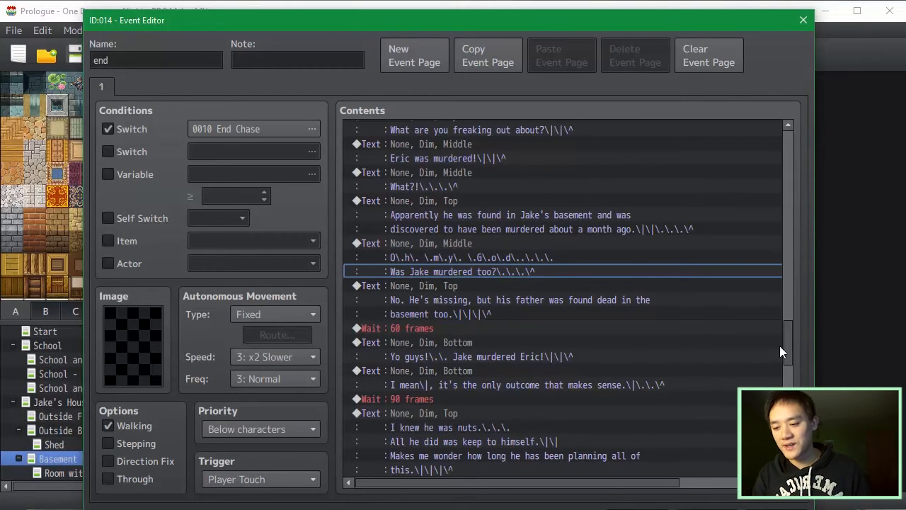
drag(790, 350, 795, 384)
click(588, 276)
scroll(590, 280, down, 4)
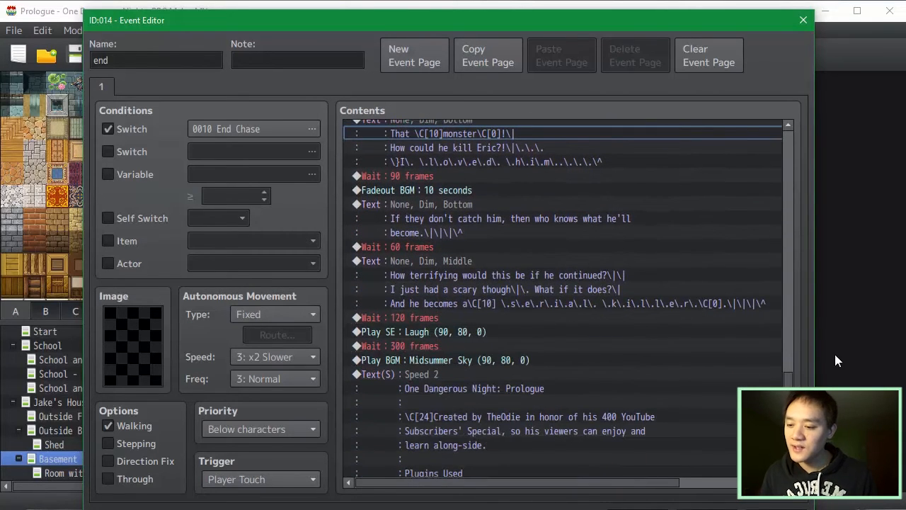
Delete the Plugins Used heading and the Terrax Lighting and ET_mapKey lines from the scrolling credits, and confirm the text.
scroll(590, 276, down, 5)
scroll(590, 276, up, 3)
scroll(590, 276, down, 2)
scroll(590, 276, up, 1)
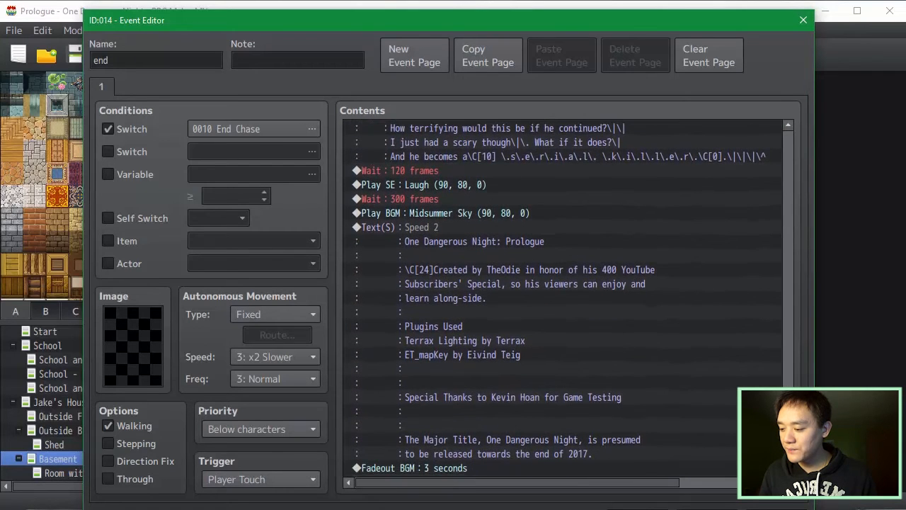
click(556, 242)
double_click(711, 253)
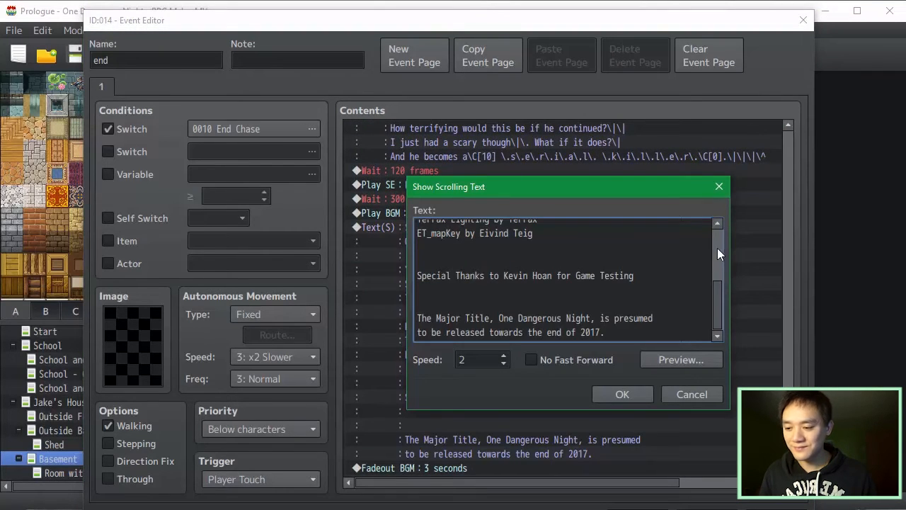
drag(723, 303, 717, 267)
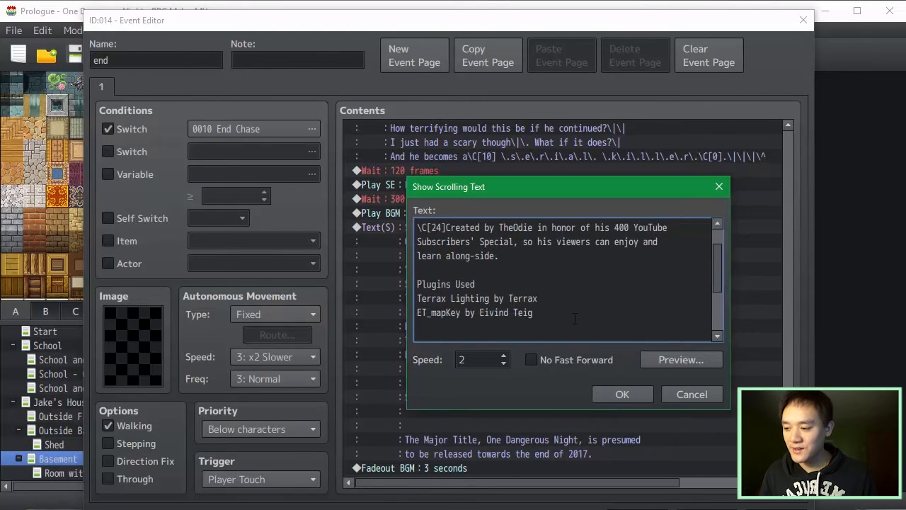
drag(576, 319, 387, 265)
click(575, 319)
drag(575, 315, 412, 272)
key(BackSpace)
key(BackSpace)
key(BackSpace)
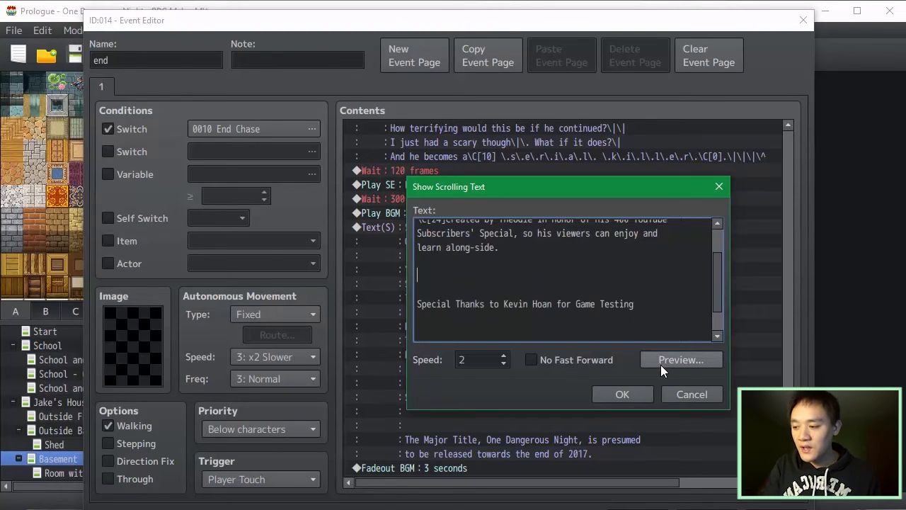
click(624, 399)
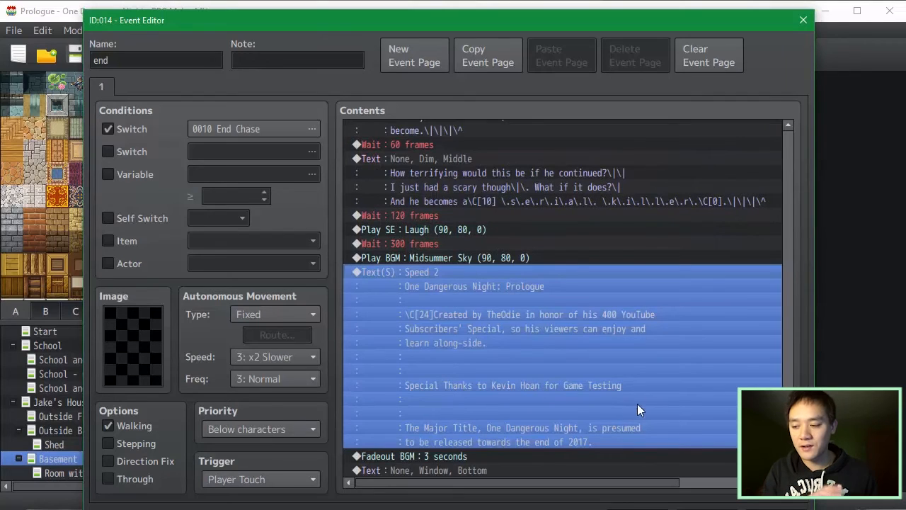
click(509, 310)
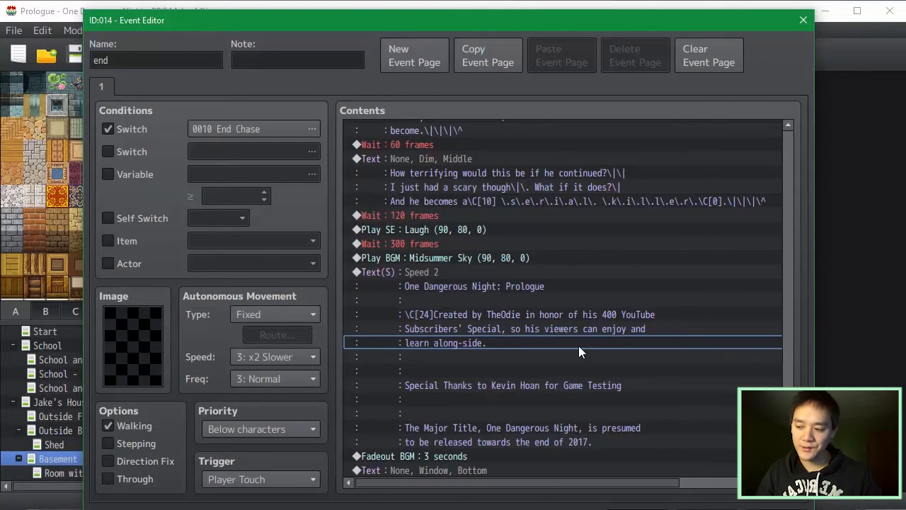
click(611, 268)
key(Insert)
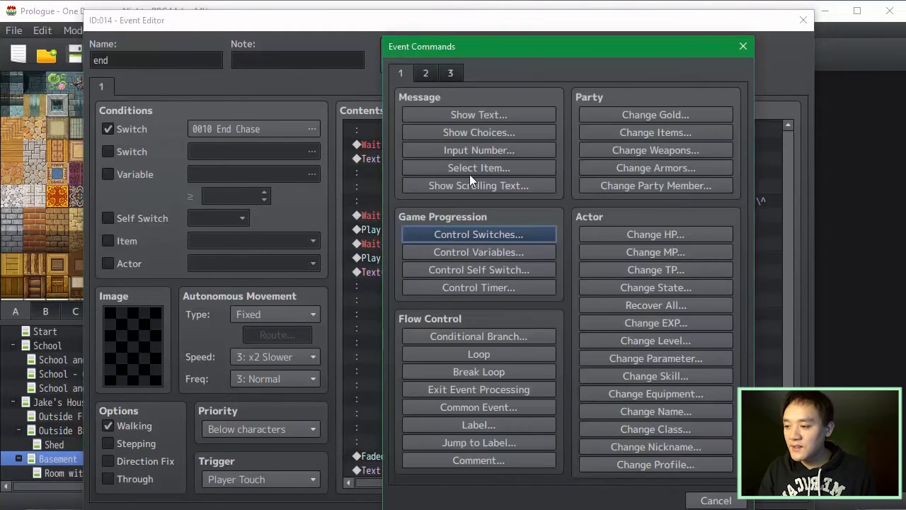
click(471, 180)
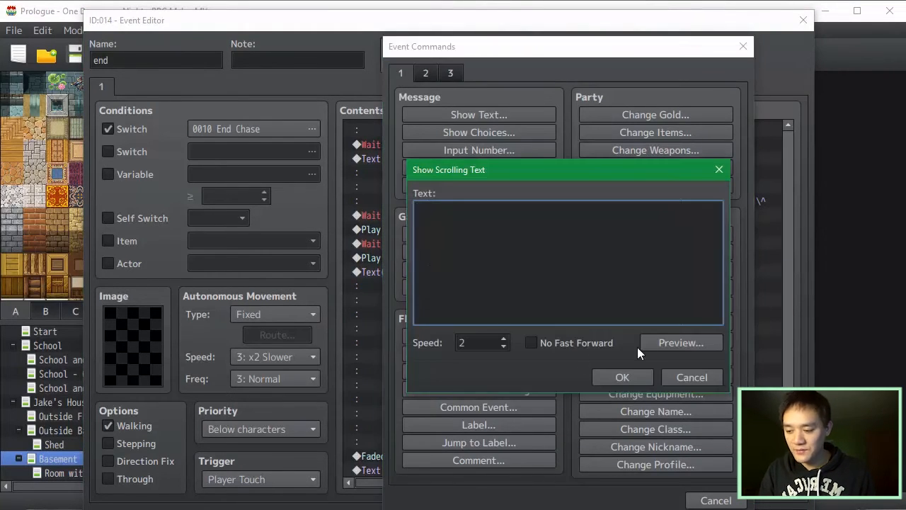
click(692, 376)
click(716, 500)
Reopen the scrolling credits text and preview how it looks in the game.
double_click(474, 327)
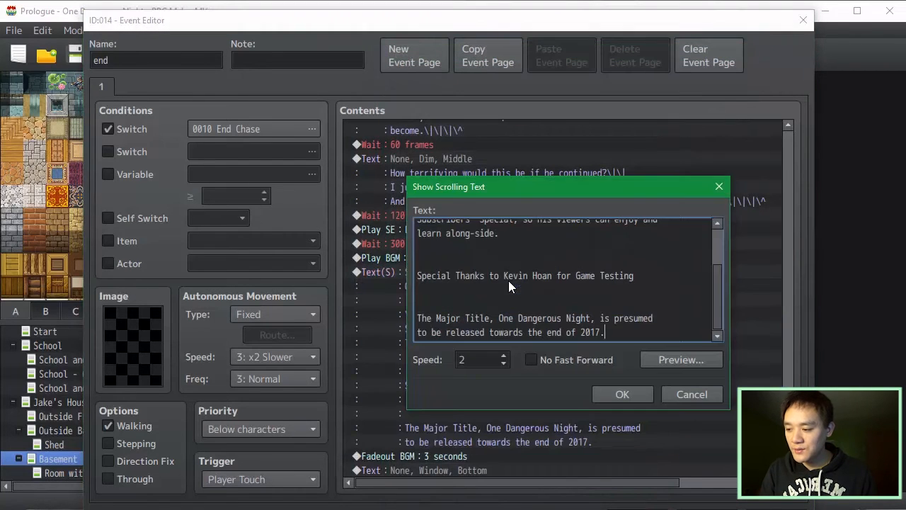
scroll(720, 296, up, 2)
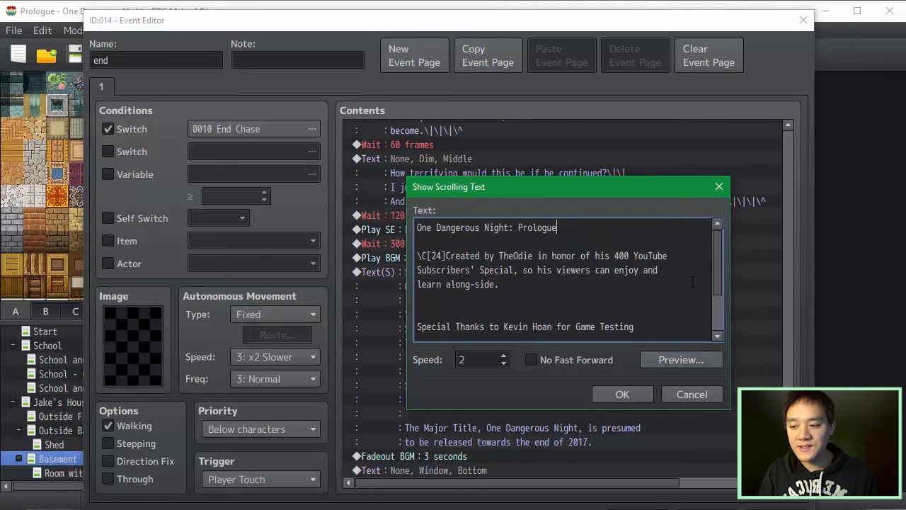
click(701, 359)
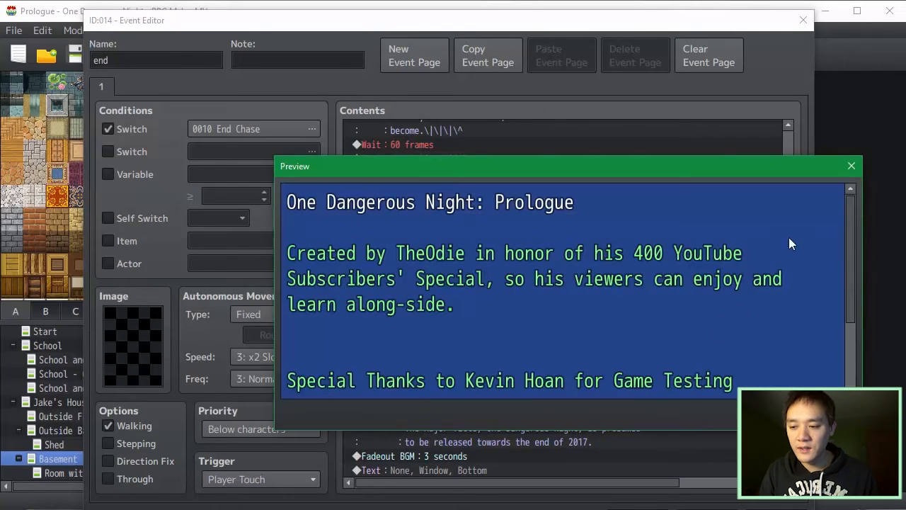
key(Escape)
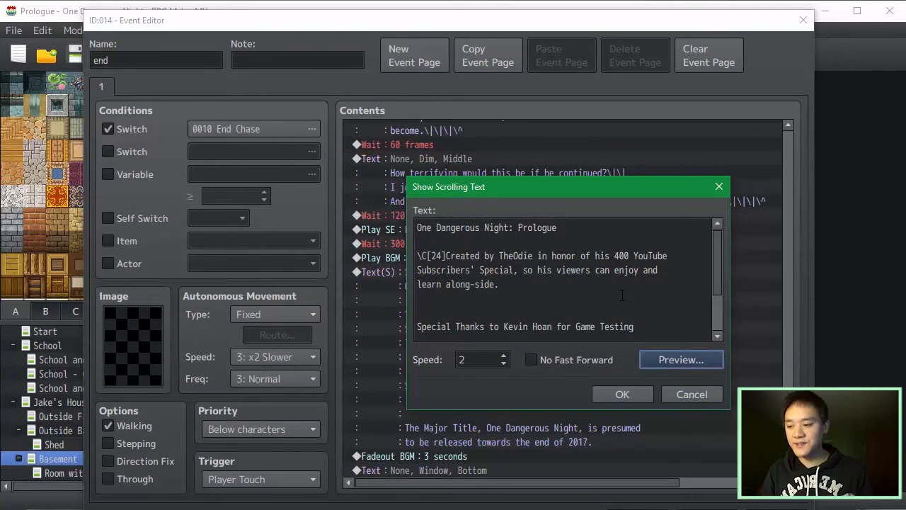
click(650, 331)
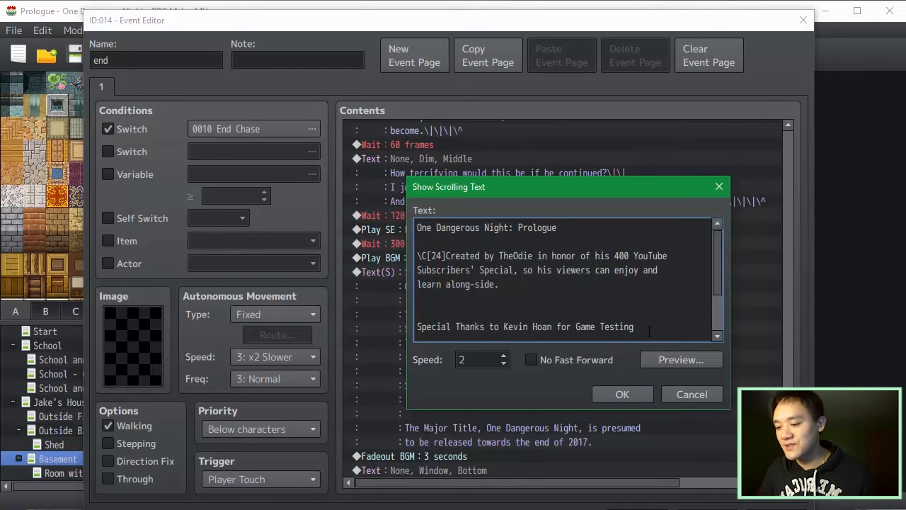
Confirm the scrolling credits text and apply the changes to the end event.
click(623, 394)
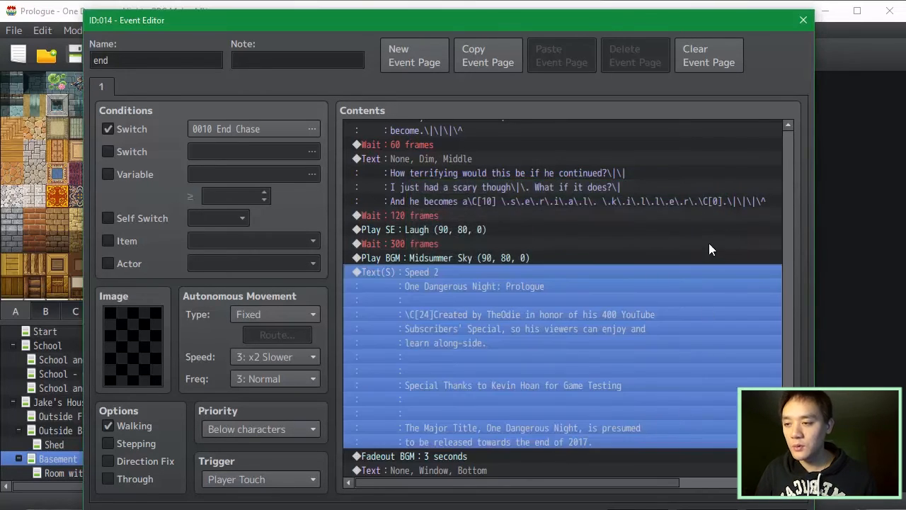
drag(751, 22, 722, 17)
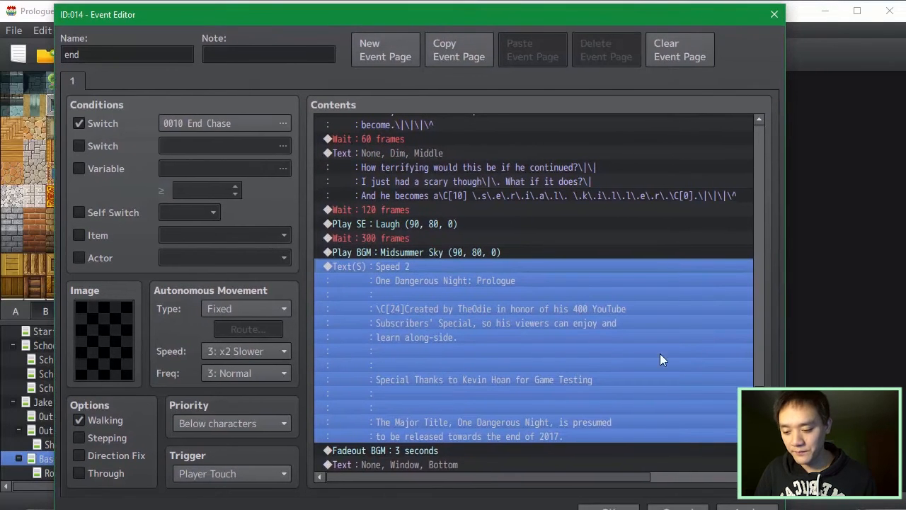
click(615, 508)
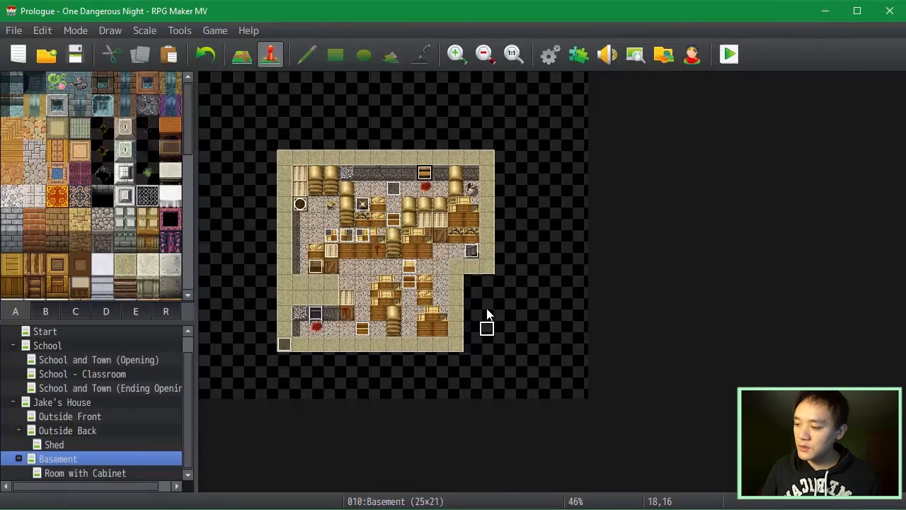
Start a playtest, load File 7, and advance through Jake's dialogue about the hidden key.
key(ctrl+r)
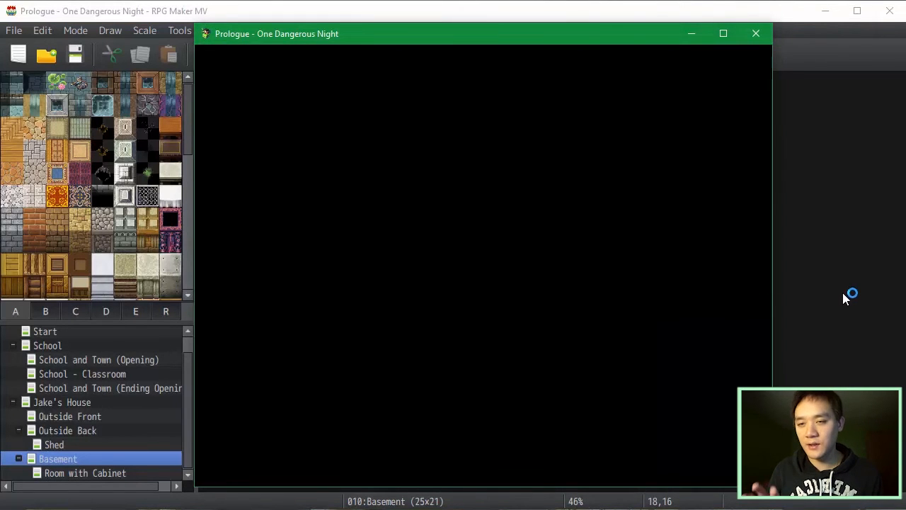
key(Return)
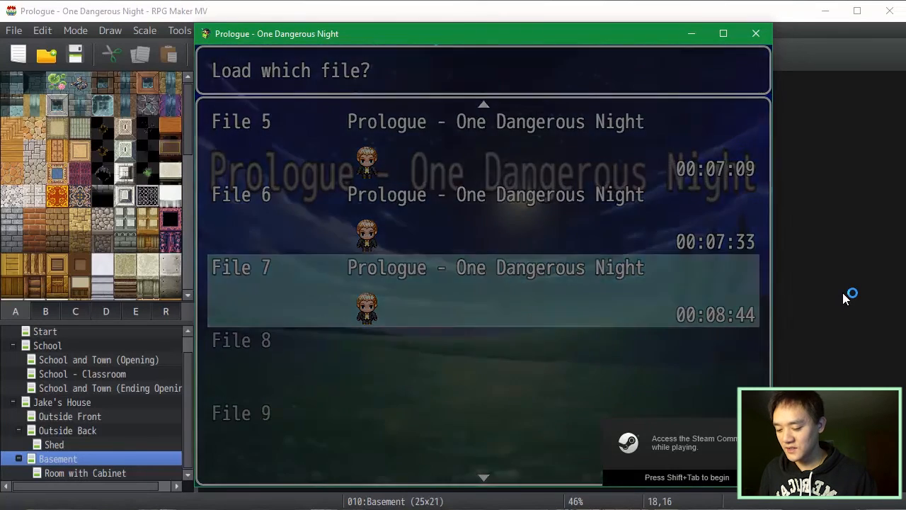
key(Return)
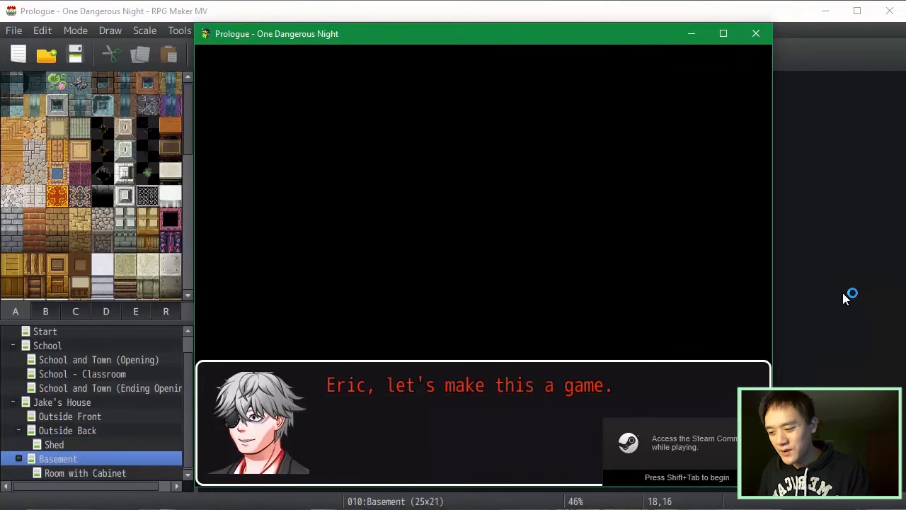
key(Return)
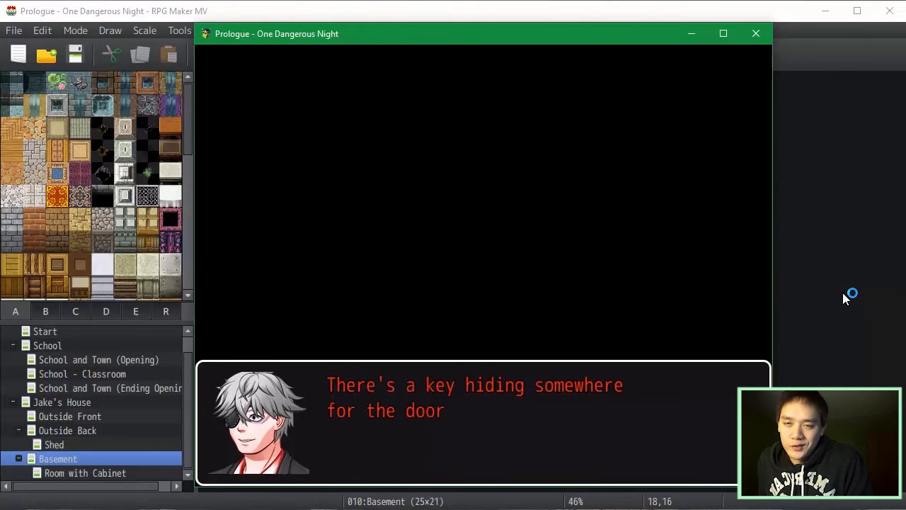
key(Return)
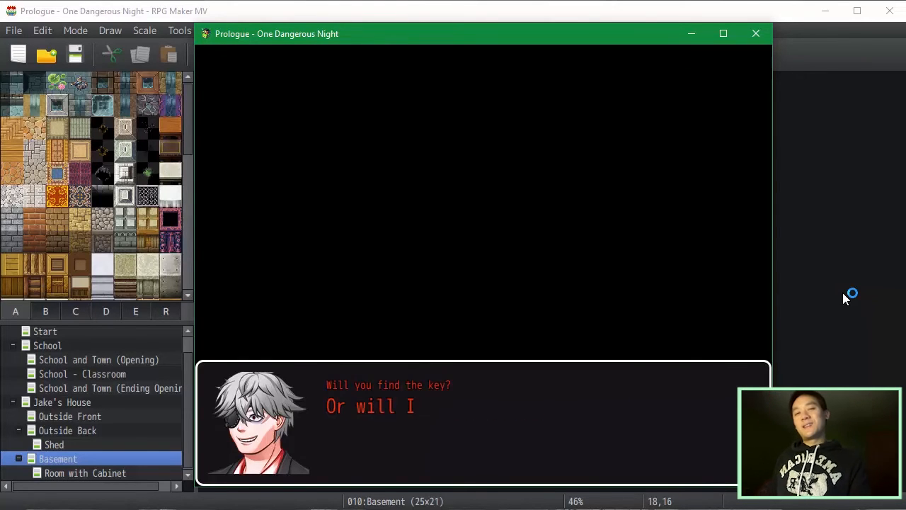
key(Return)
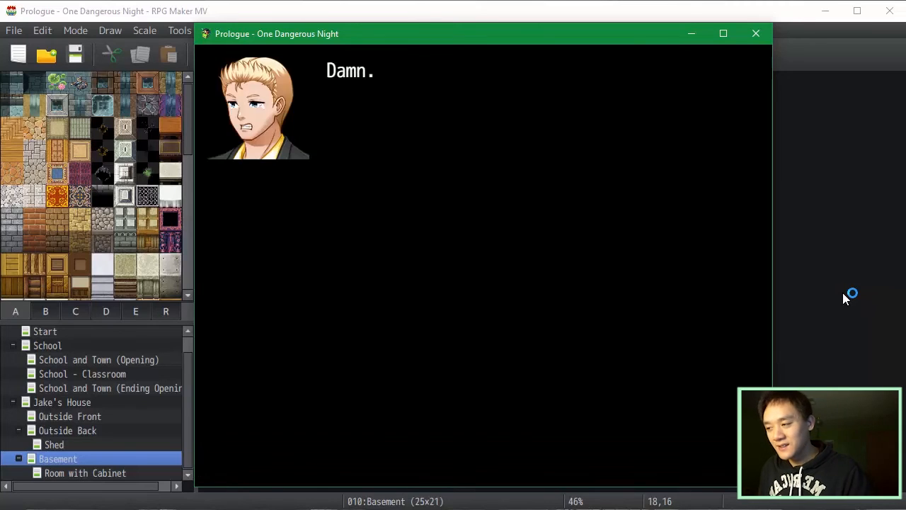
Advance the playtest through the blocked-path scene and Eric's pleas to Jake in the basement.
key(Return)
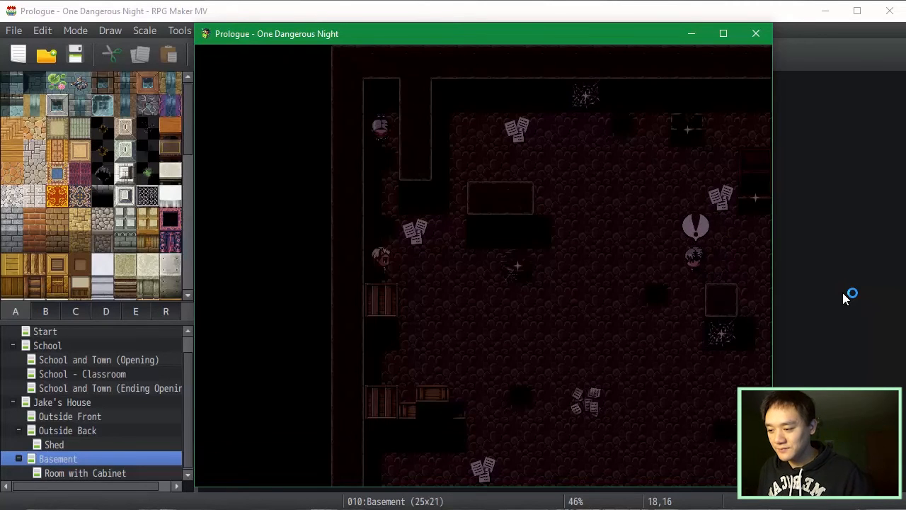
key(Return)
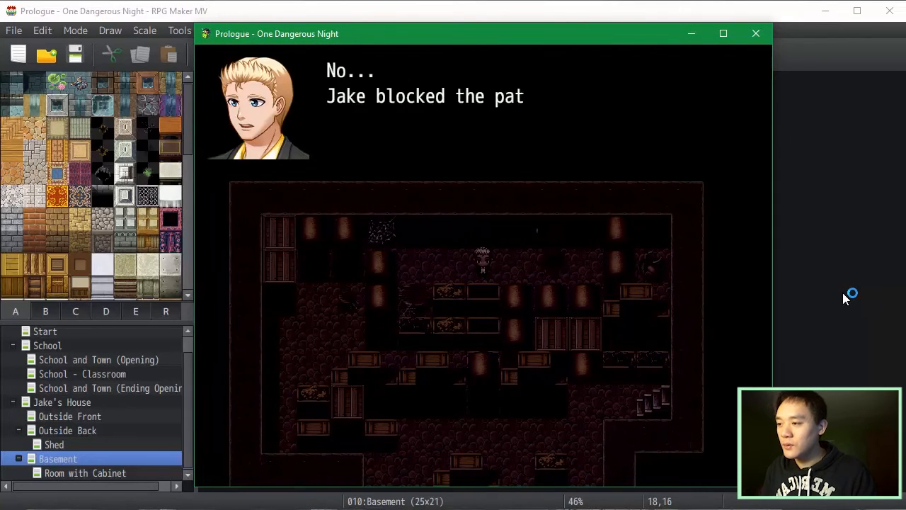
key(Return)
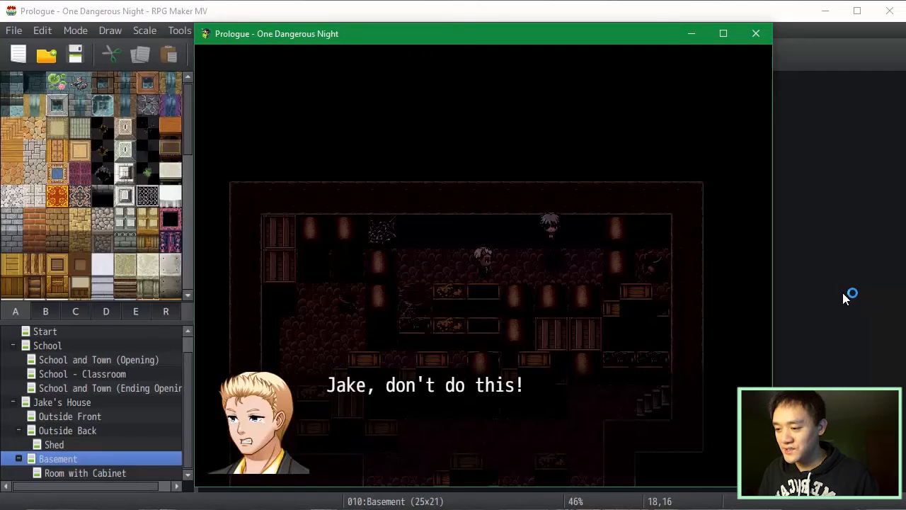
key(Return)
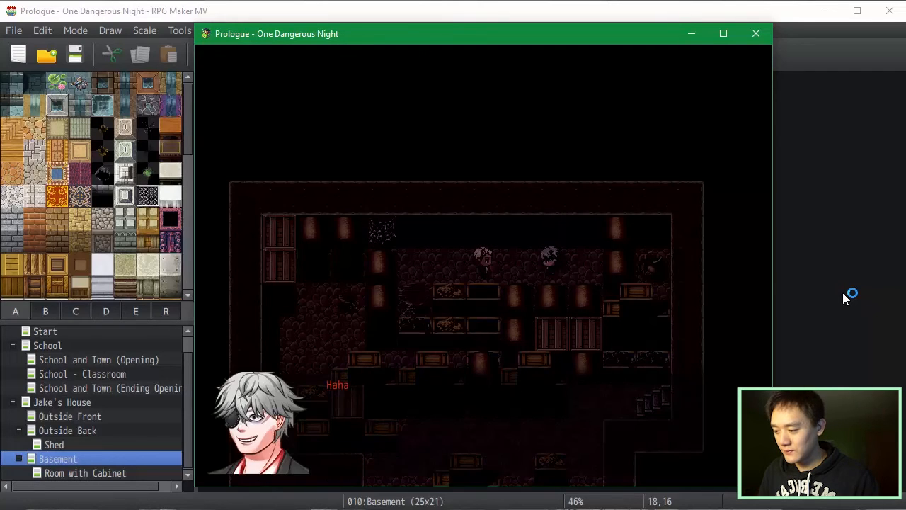
key(Return)
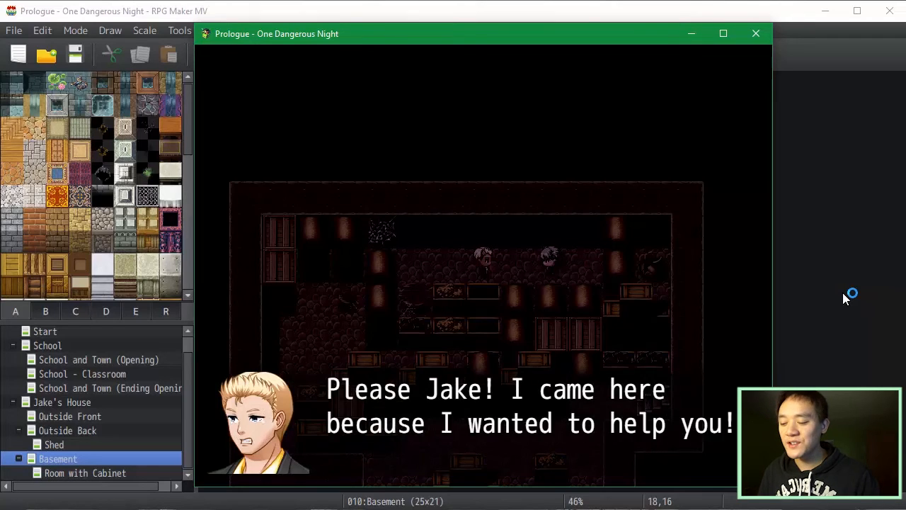
key(Return)
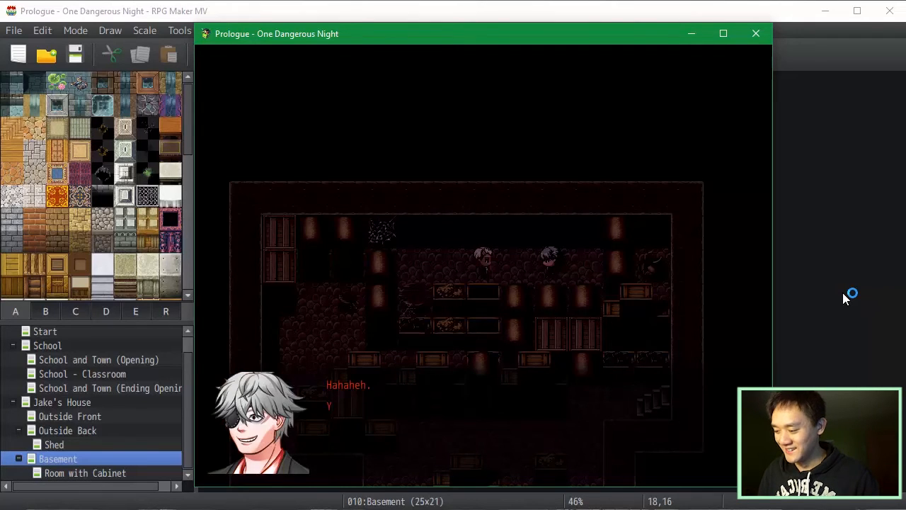
key(Return)
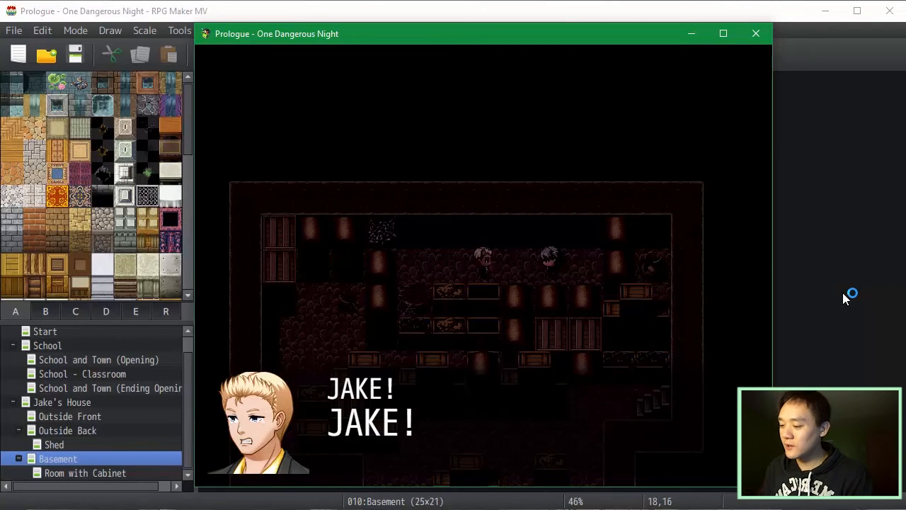
key(Return)
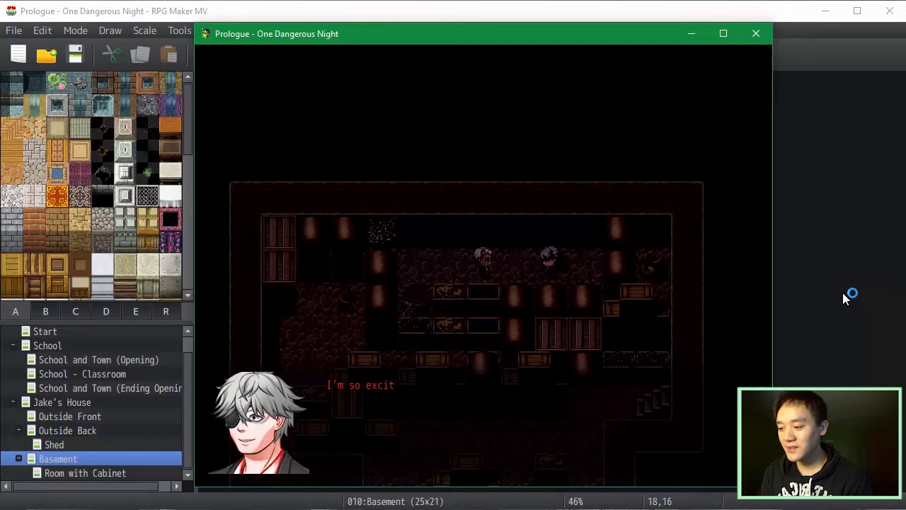
key(Return)
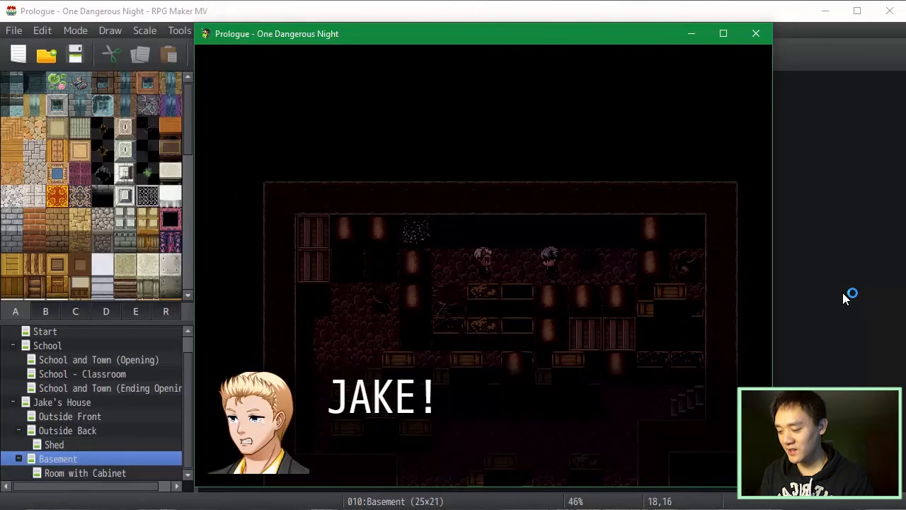
Play through Jake's closing lines on the black screen up to the music cue, and close the playtest.
key(Return)
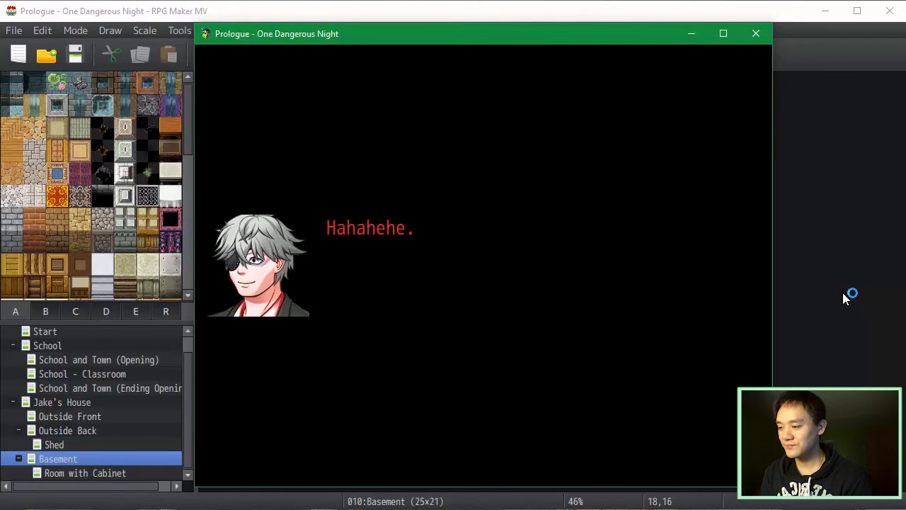
key(Return)
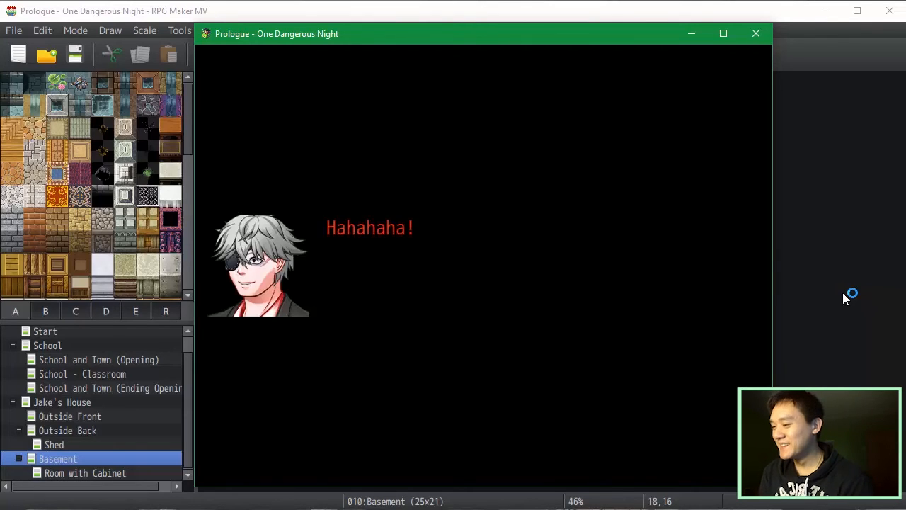
key(Return)
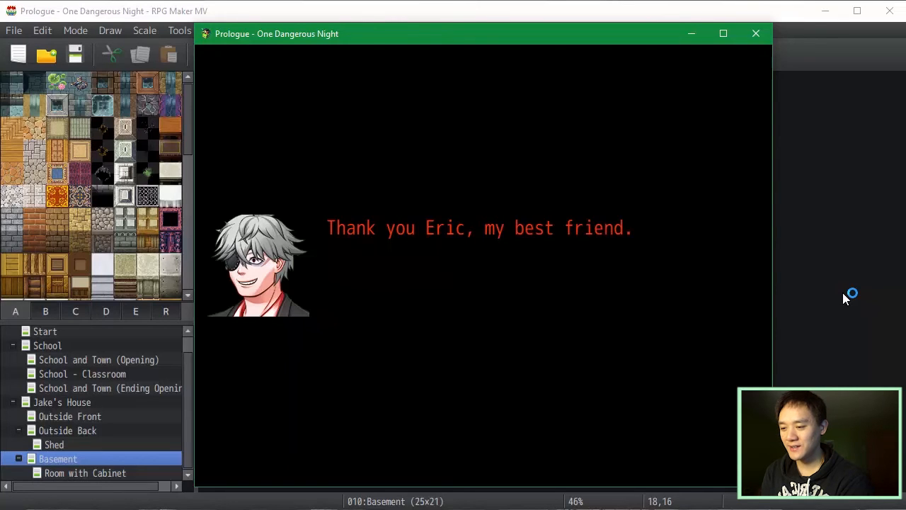
key(Return)
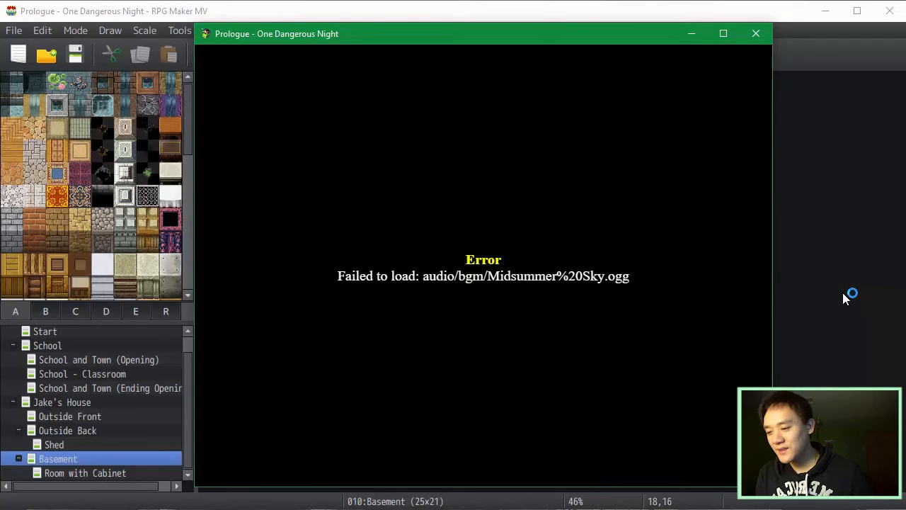
click(752, 37)
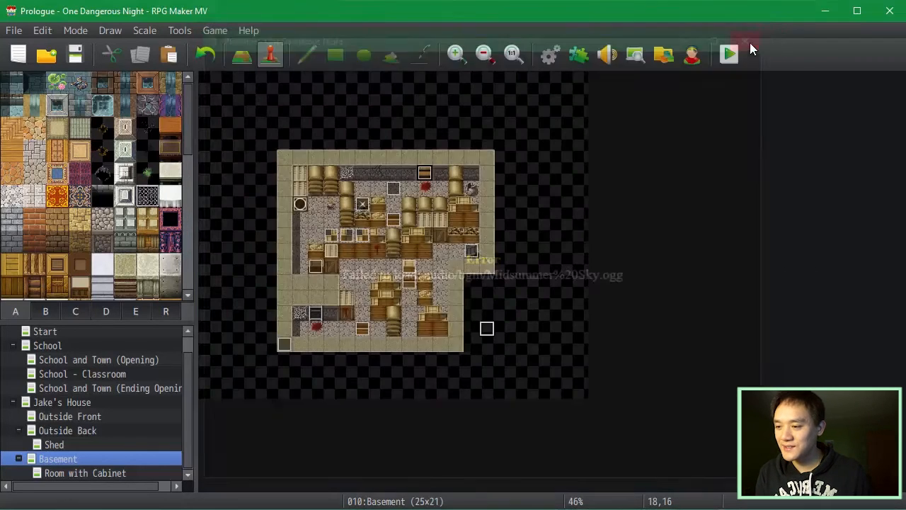
In the Basement's end event, change the Midsummer Sky music before the murder-rumour dialogue to Town1 at 90% volume and 80% pitch.
double_click(396, 190)
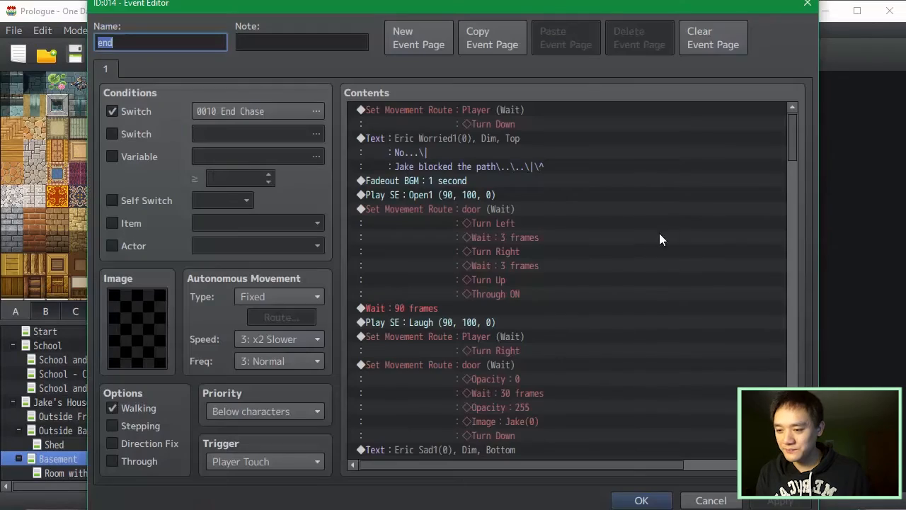
drag(791, 150, 807, 339)
click(593, 117)
double_click(593, 115)
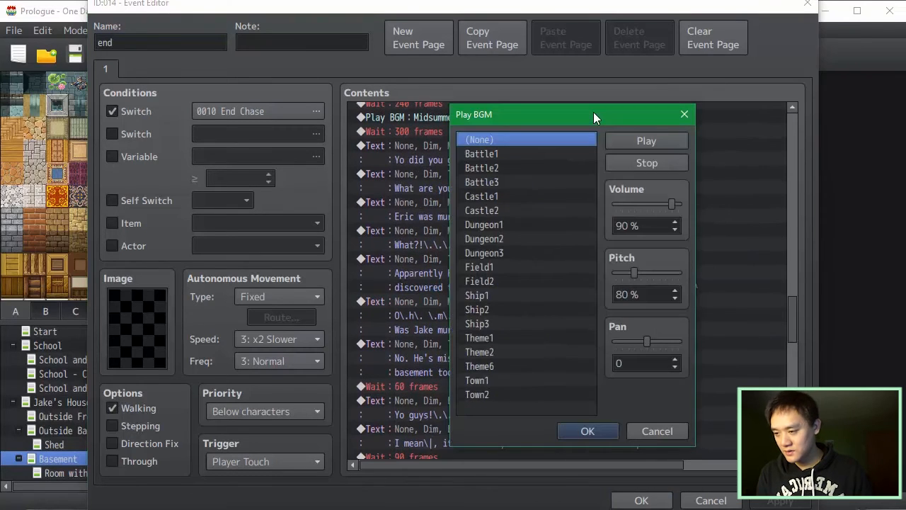
click(521, 393)
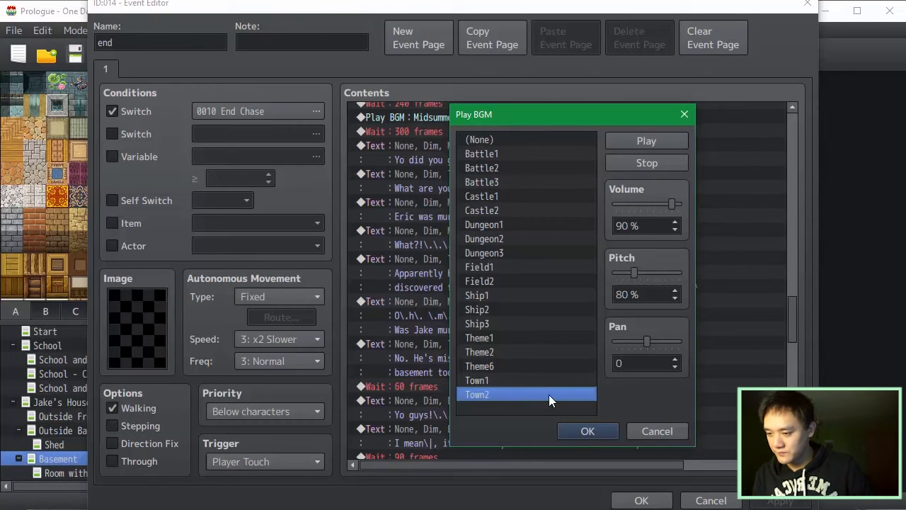
click(520, 383)
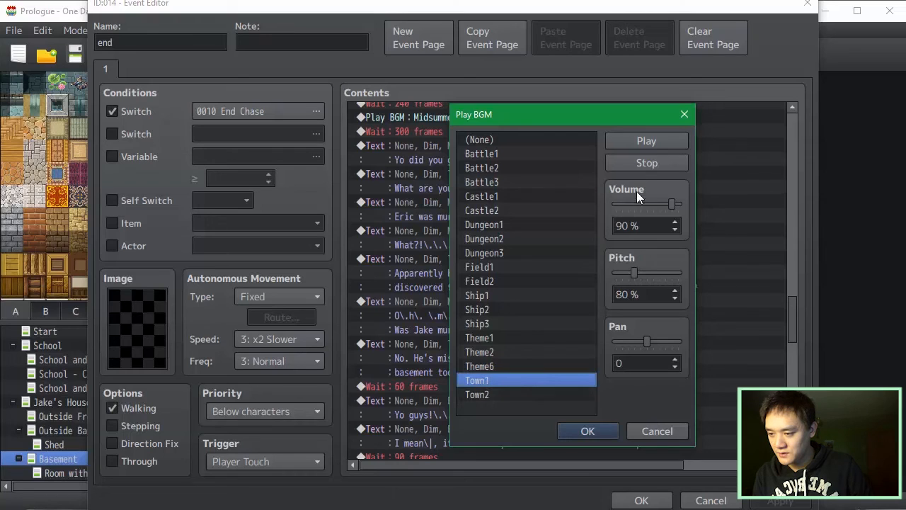
click(672, 203)
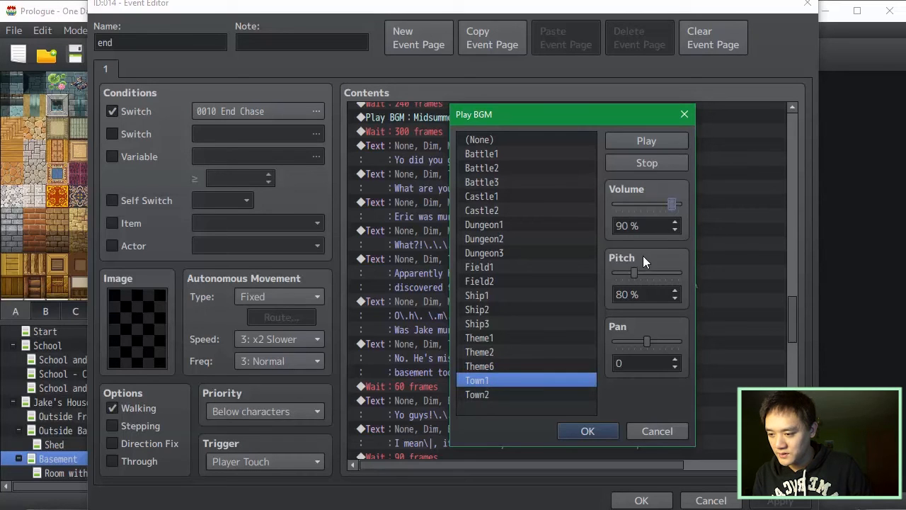
click(588, 431)
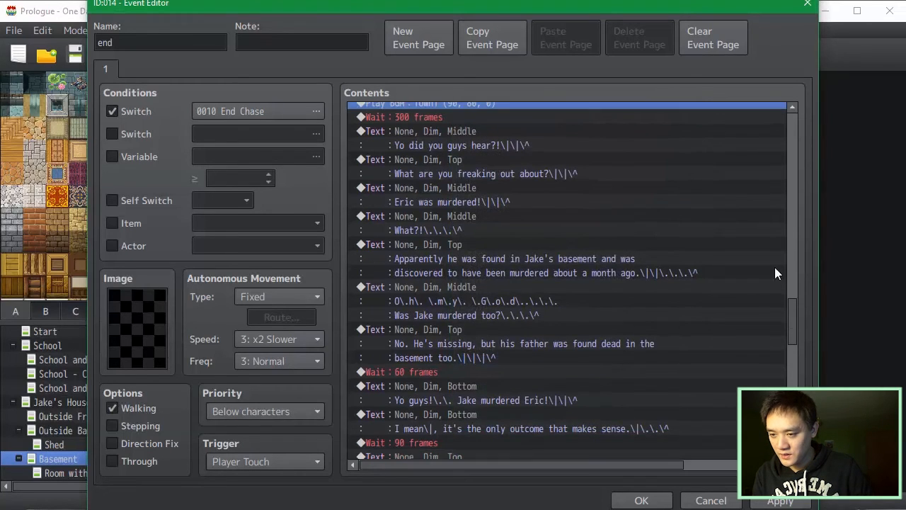
Set the background music before the scrolling credits to Theme2, and check the music command after the save choice.
drag(794, 315, 793, 382)
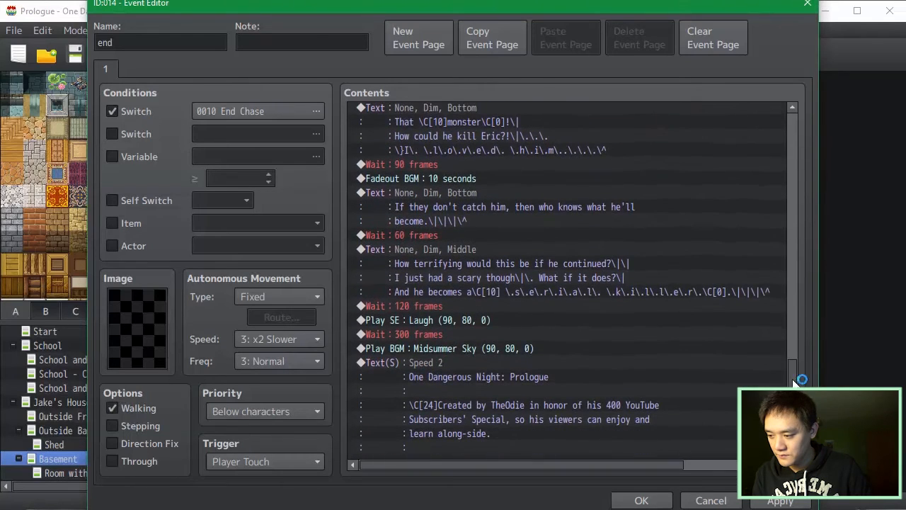
click(630, 354)
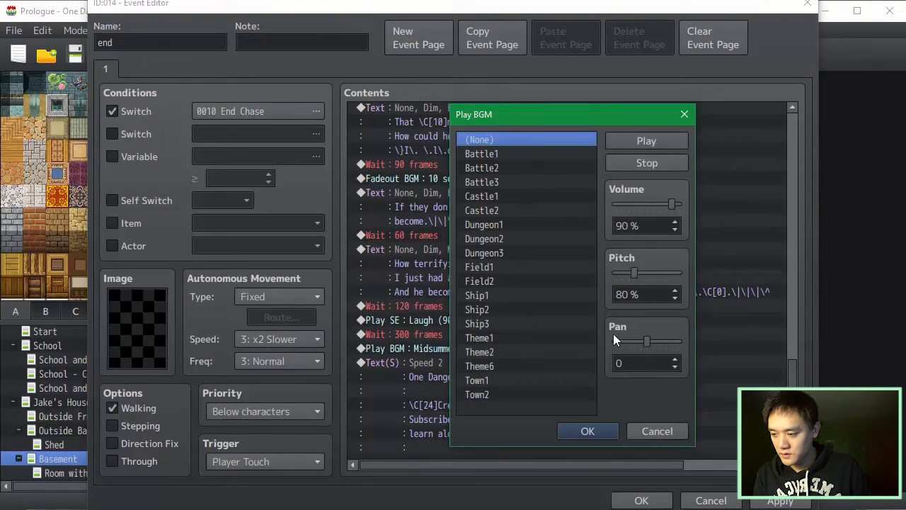
click(570, 353)
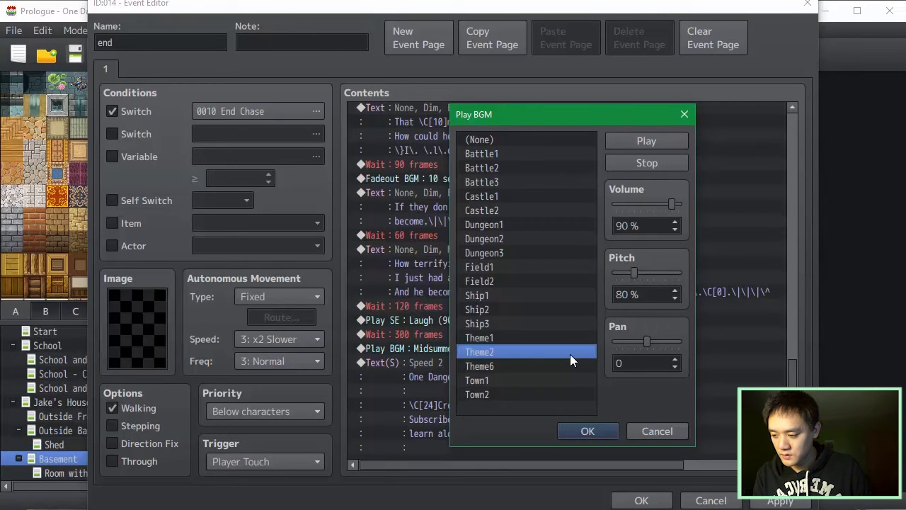
click(583, 428)
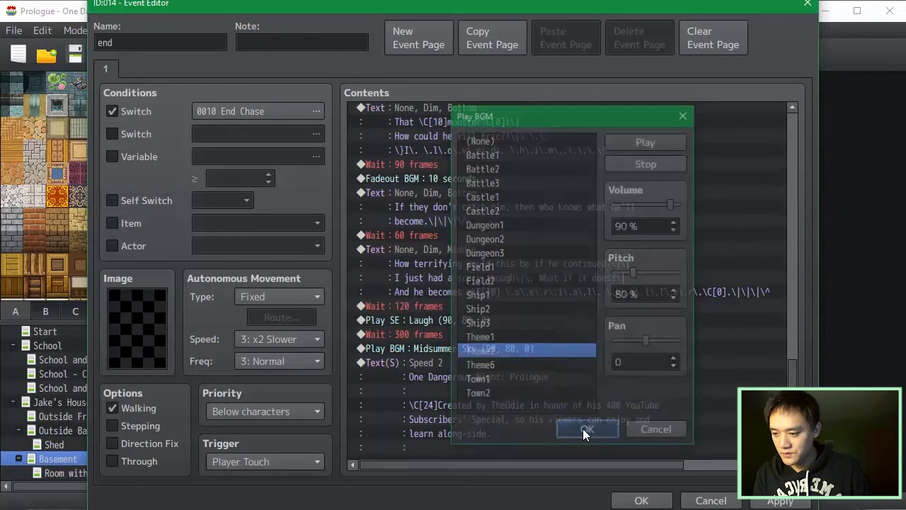
scroll(779, 439, down, 7)
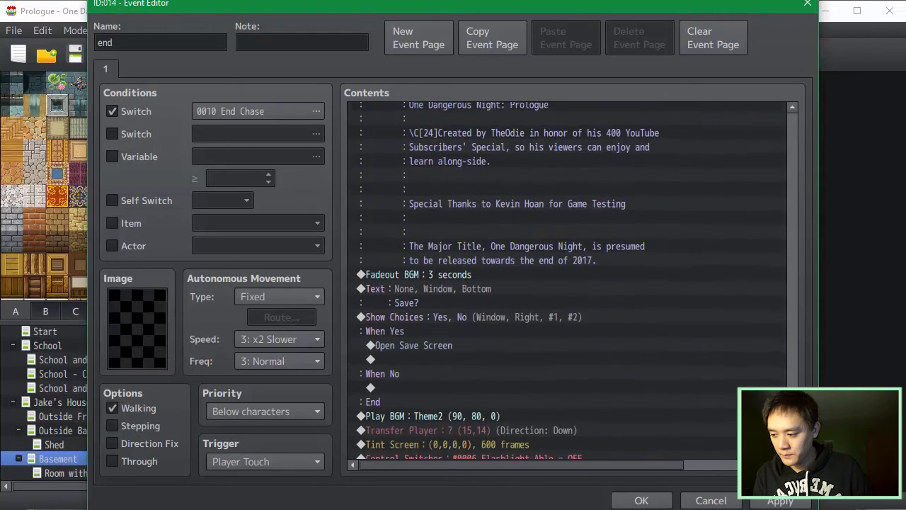
click(599, 397)
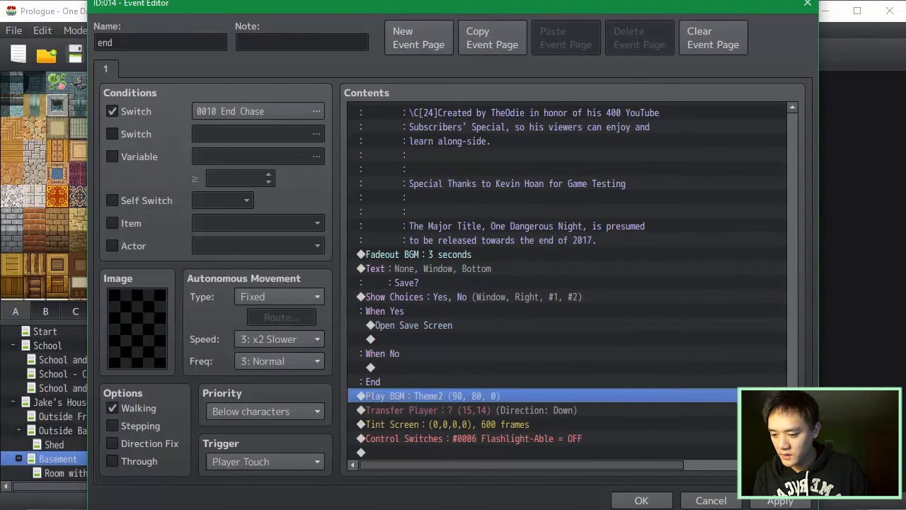
scroll(787, 345, up, 8)
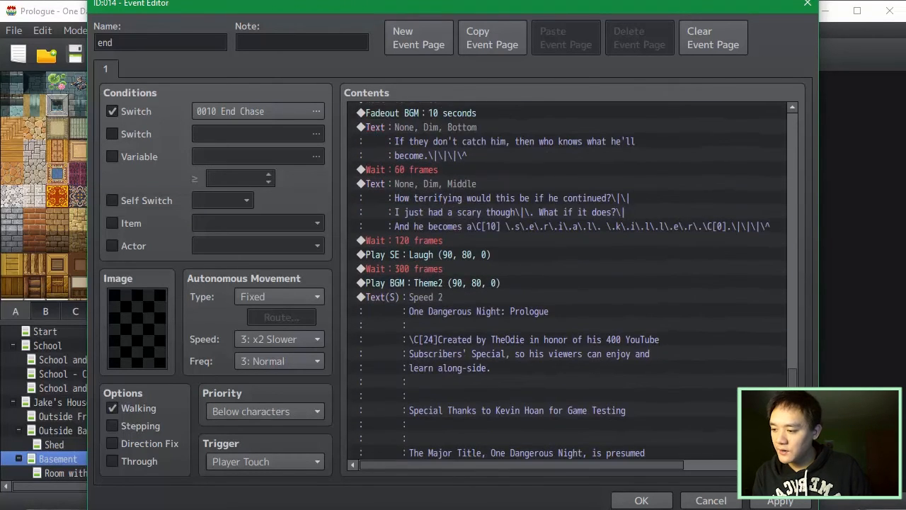
Sample alternative tracks for the credits music, including Theme1, Theme6, Dungeon3, Field2 and Town1, and cancel the selection.
scroll(589, 356, down, 2)
click(576, 343)
click(579, 328)
double_click(579, 328)
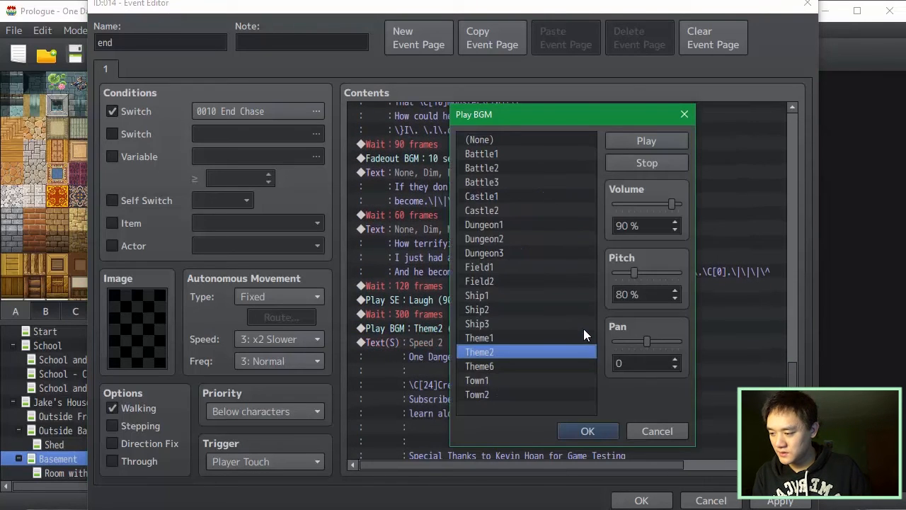
click(531, 337)
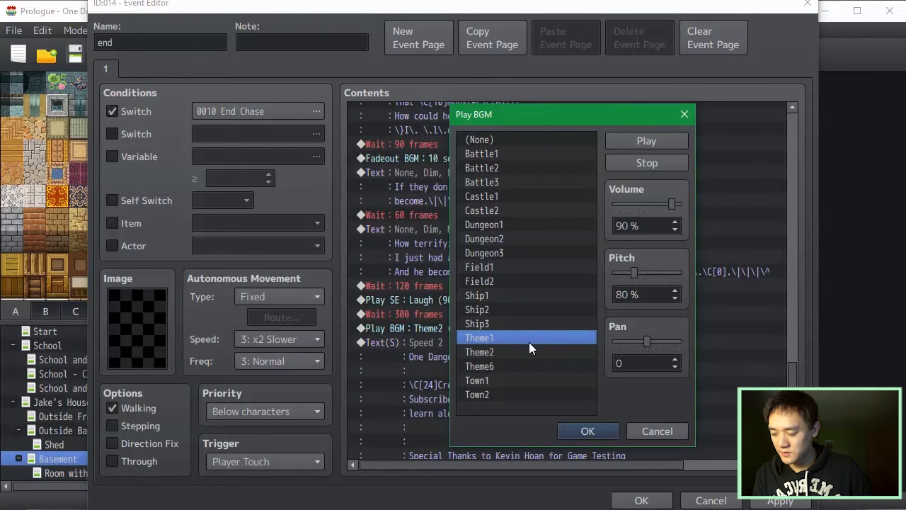
click(531, 352)
click(534, 366)
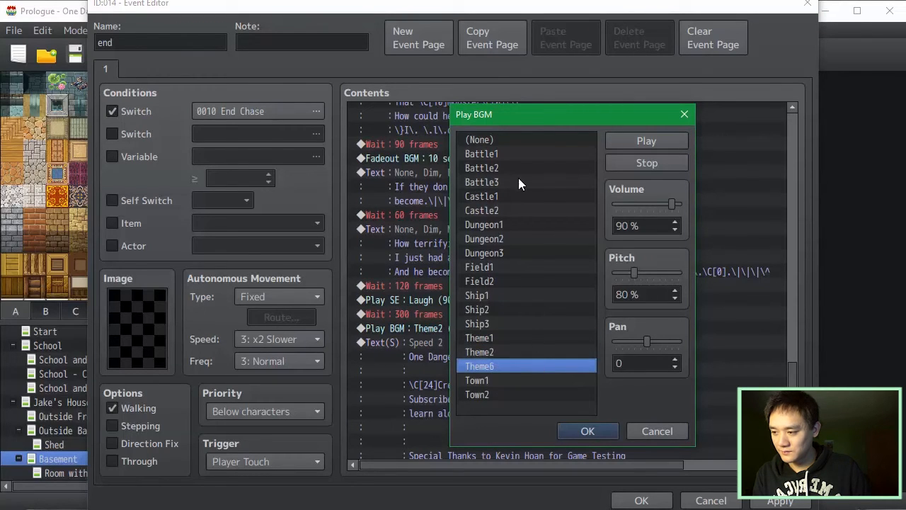
click(513, 255)
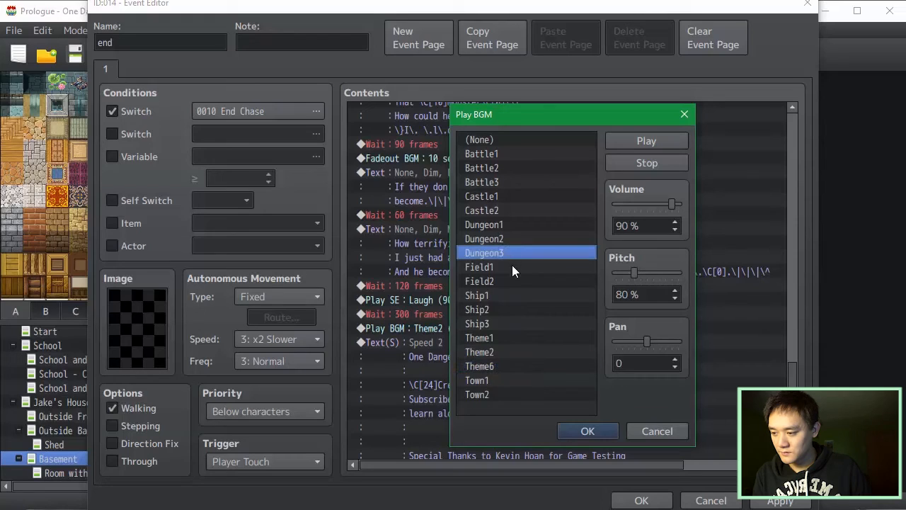
click(512, 267)
click(513, 282)
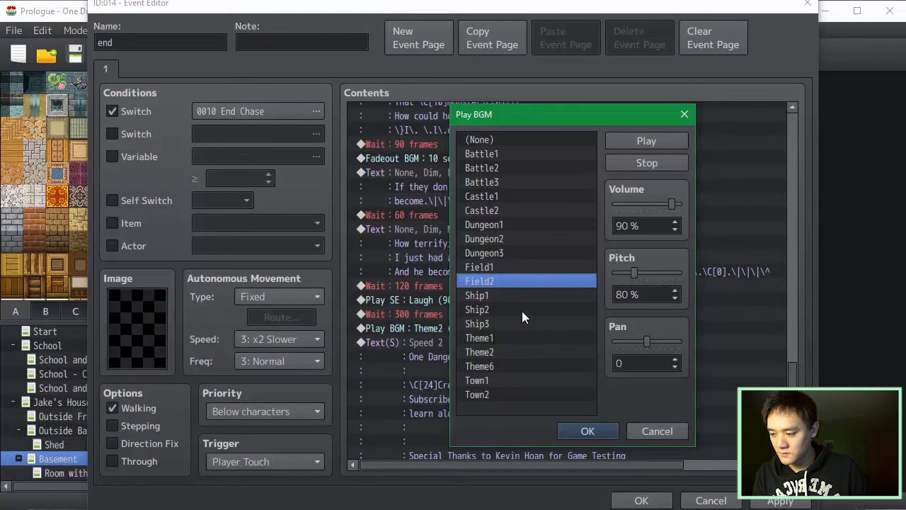
click(517, 382)
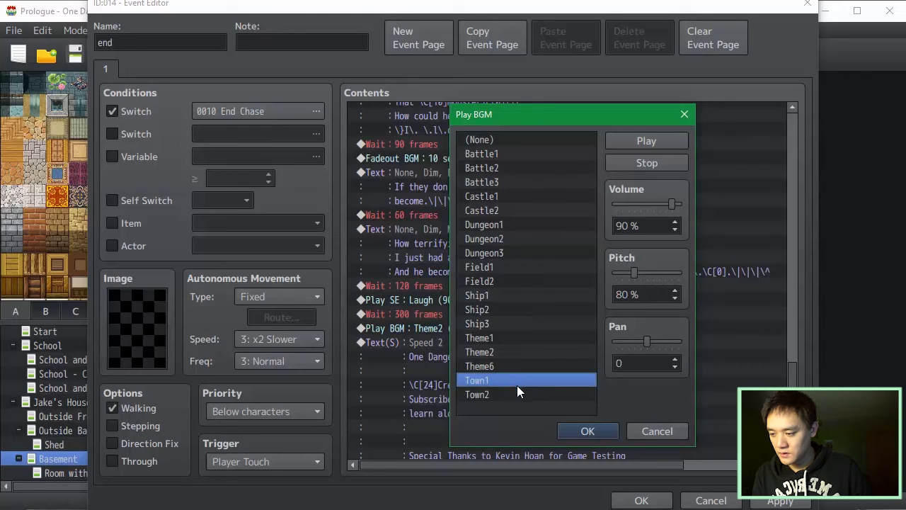
click(657, 431)
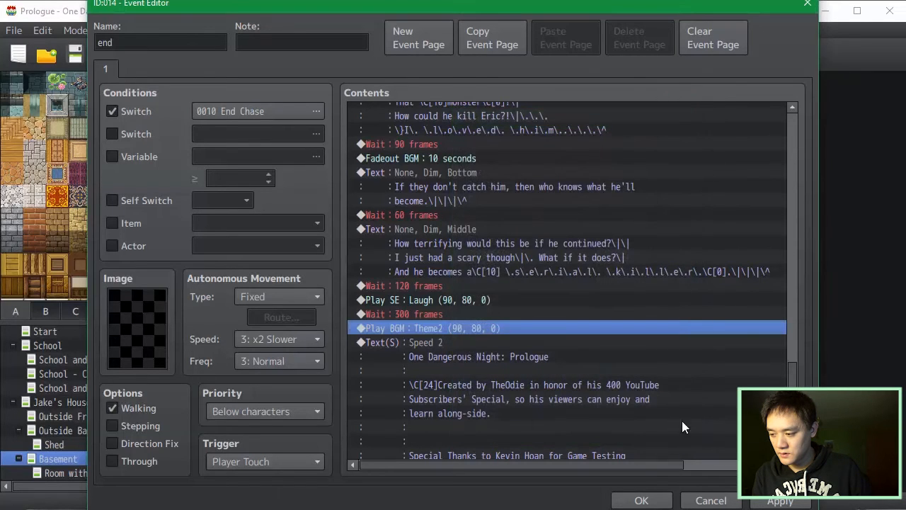
Check the Theme2 music command before the scrolling credits and review the rest of the end event's commands.
mouse_move(794, 371)
mouse_down()
mouse_move(798, 352)
mouse_move(798, 386)
mouse_up()
key(Return)
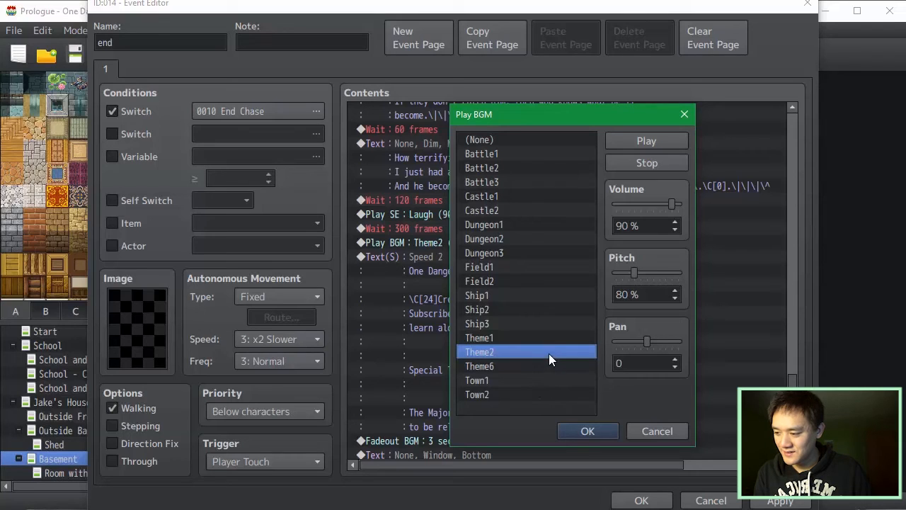
click(588, 431)
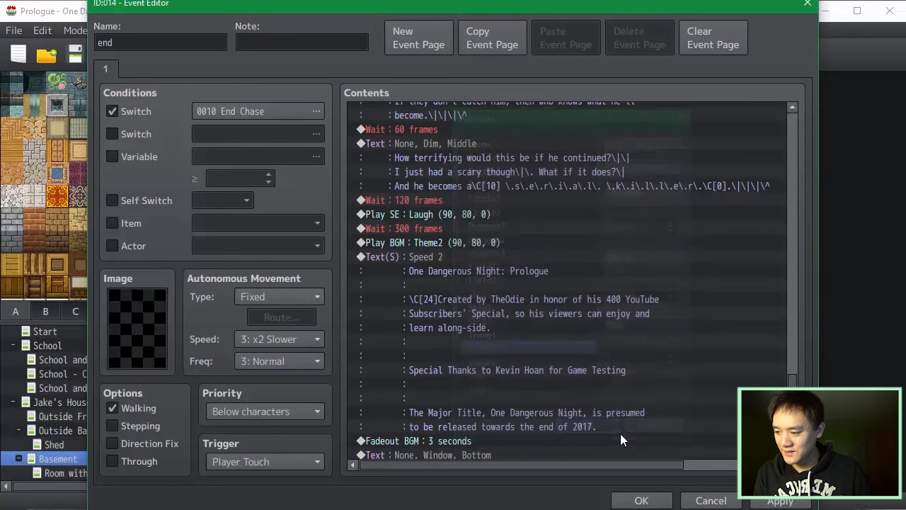
scroll(652, 387, down, 3)
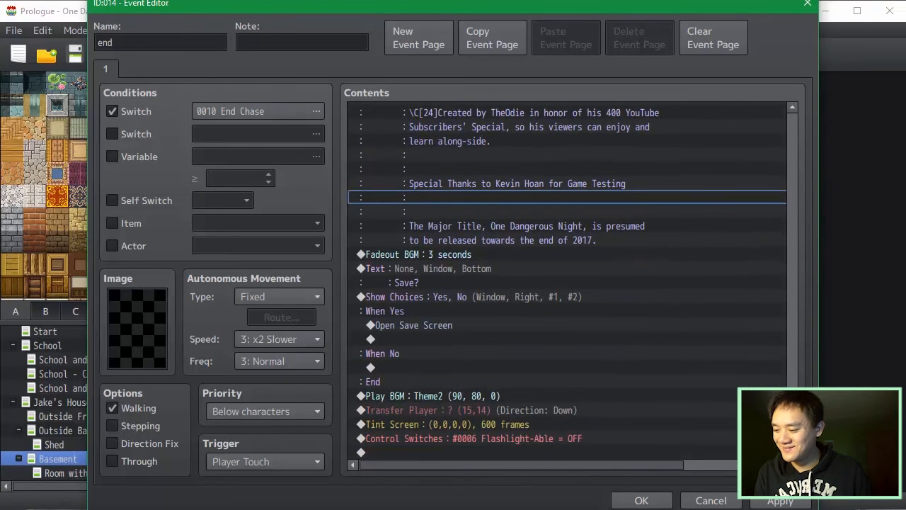
drag(791, 425, 787, 262)
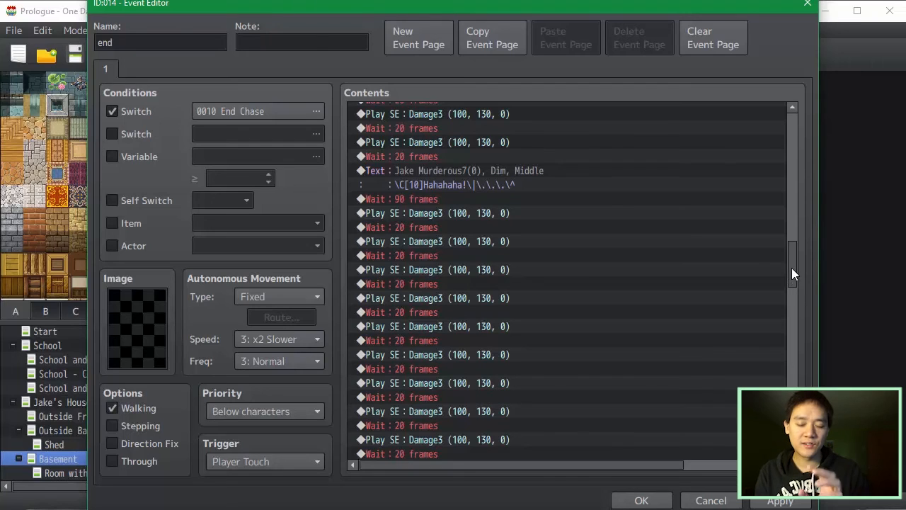
drag(792, 269, 808, 370)
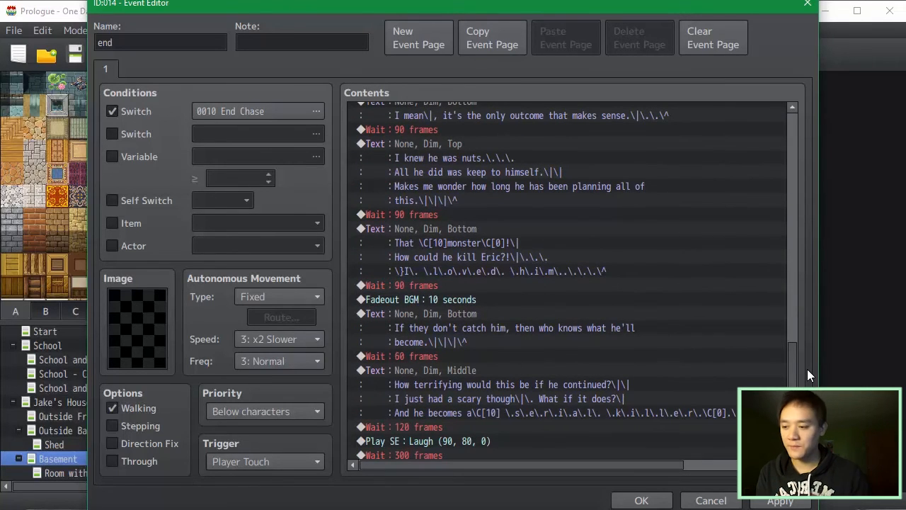
drag(796, 347, 793, 396)
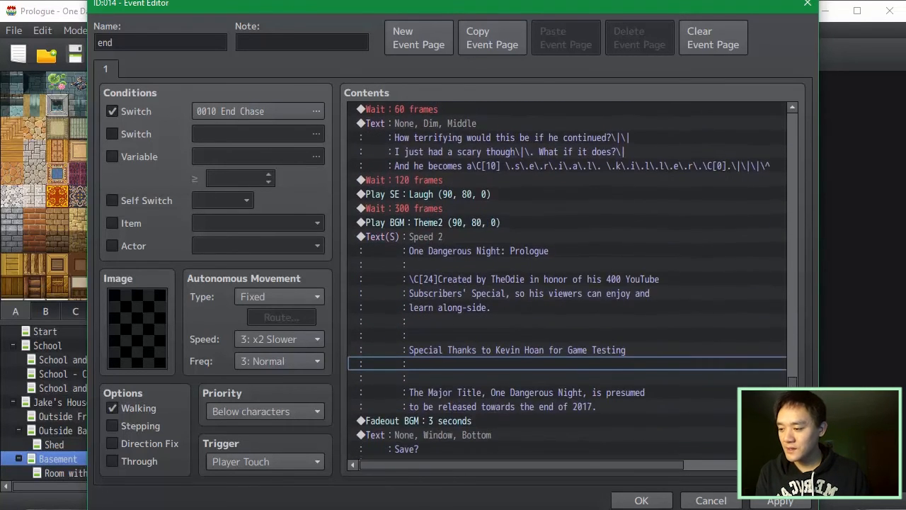
Confirm the end event, save the changes to the game and start a playtest.
click(641, 501)
click(726, 59)
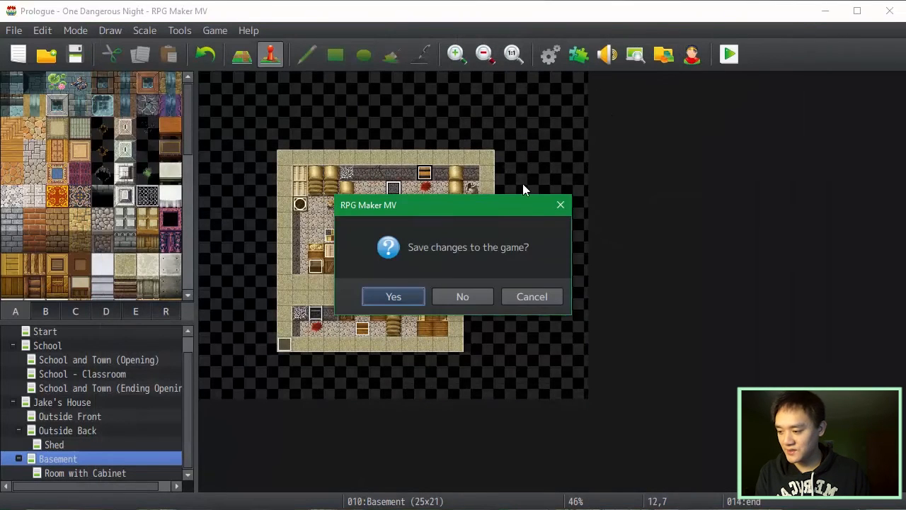
click(381, 301)
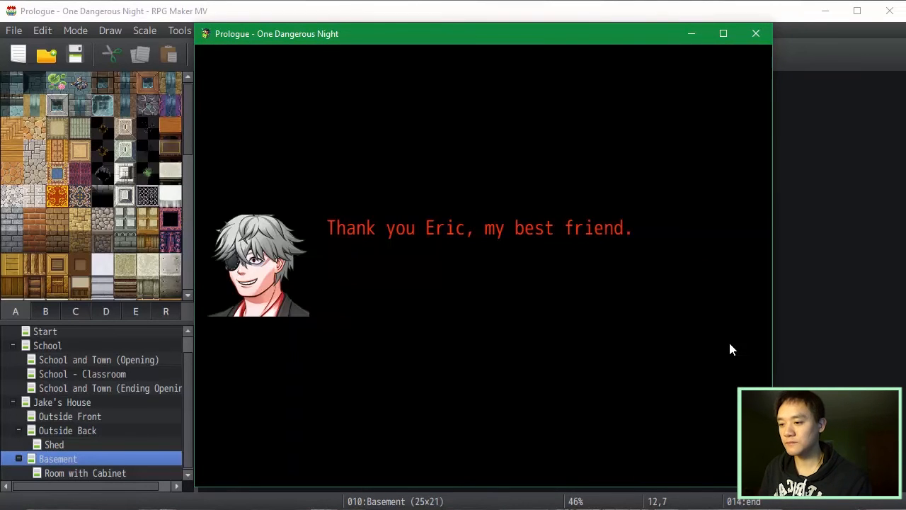
Play through the murder-rumour dialogue from Jake's closing line to the accusation that he murdered Eric.
key(Return)
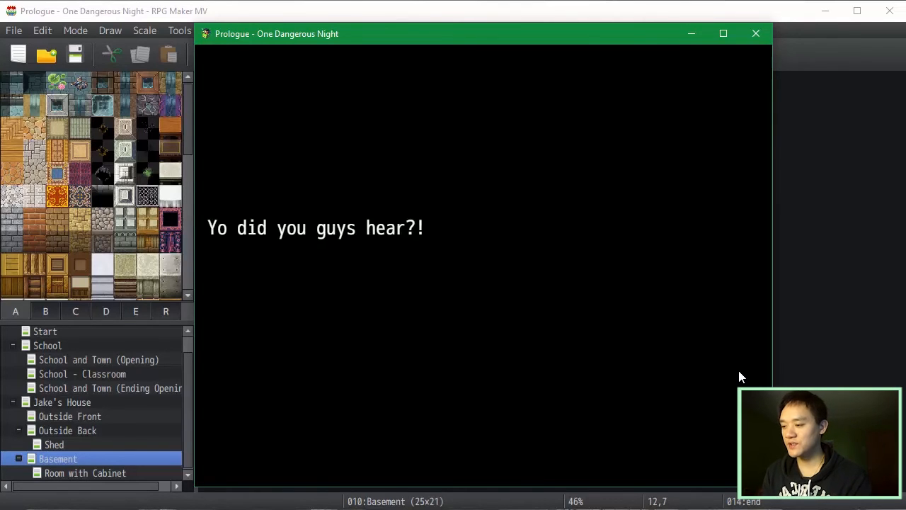
key(Return)
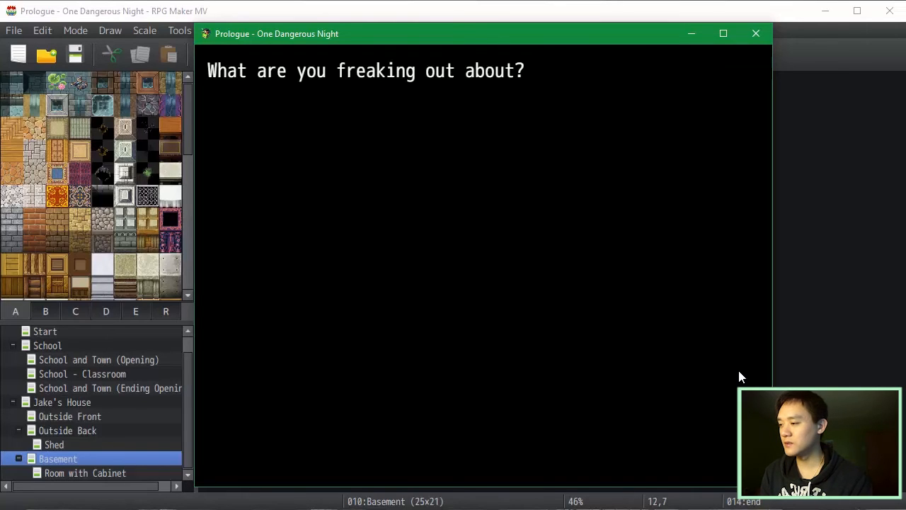
key(Return)
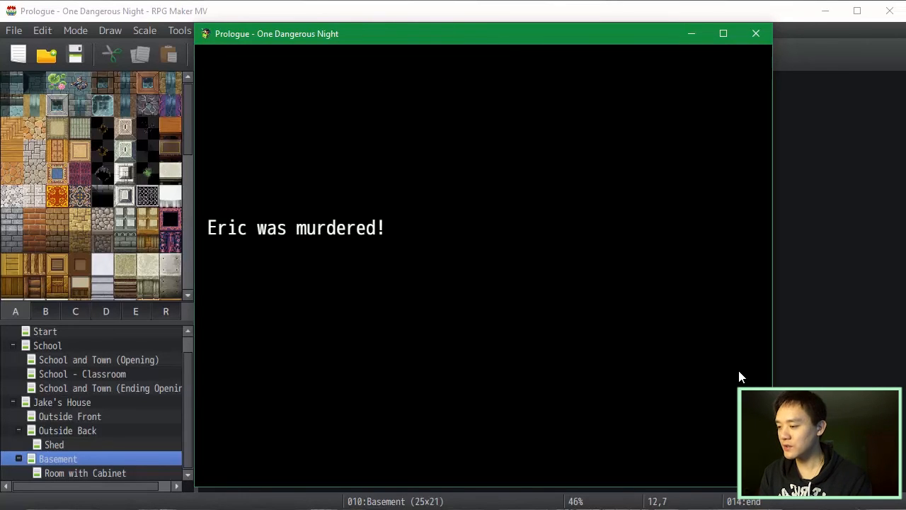
key(Return)
key(Return)
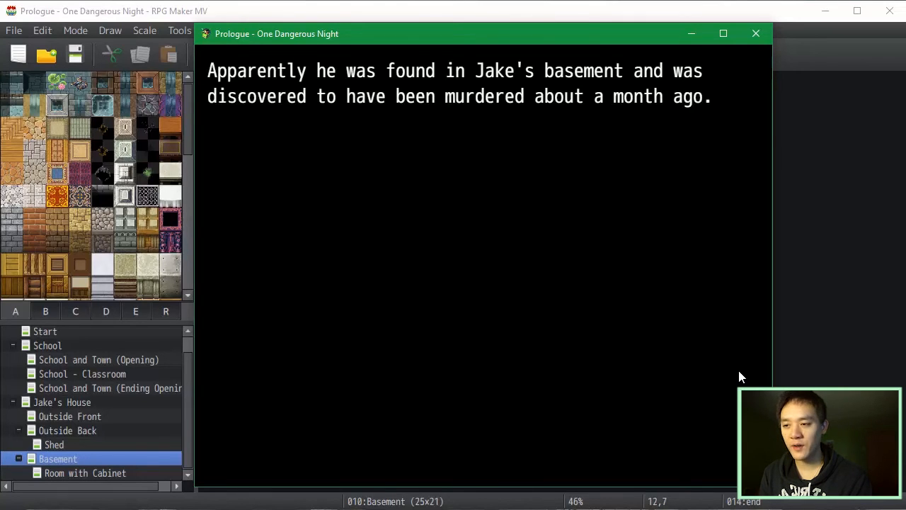
key(Return)
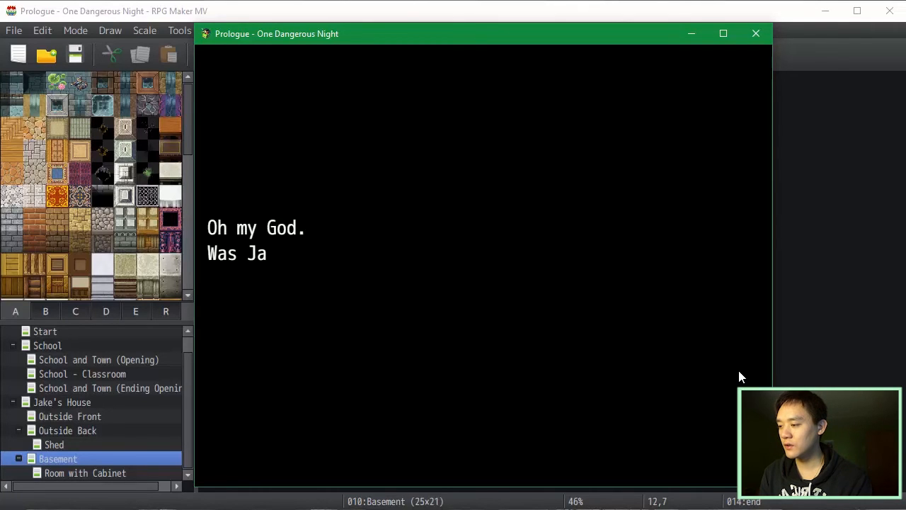
key(Return)
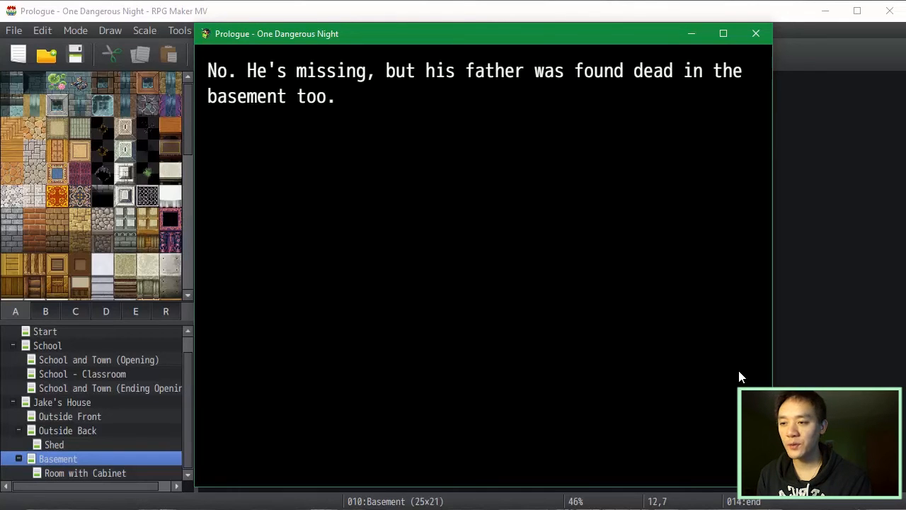
key(Return)
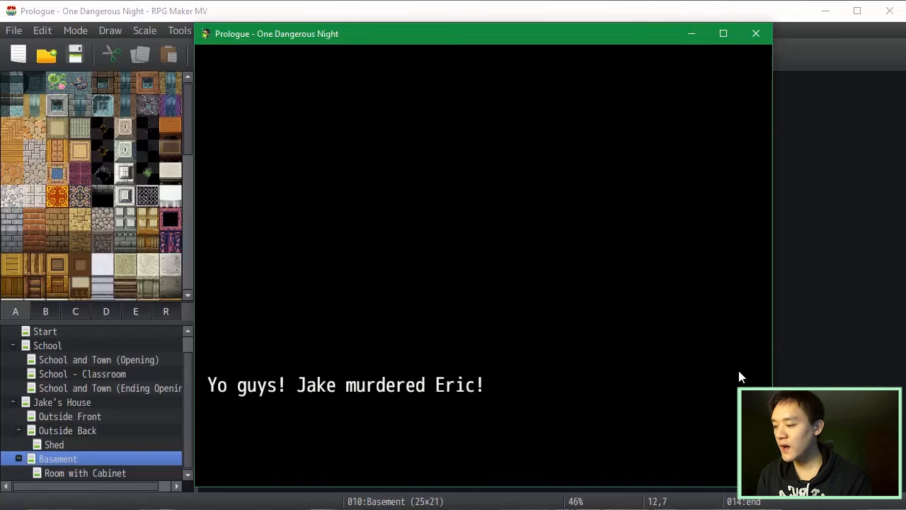
key(Return)
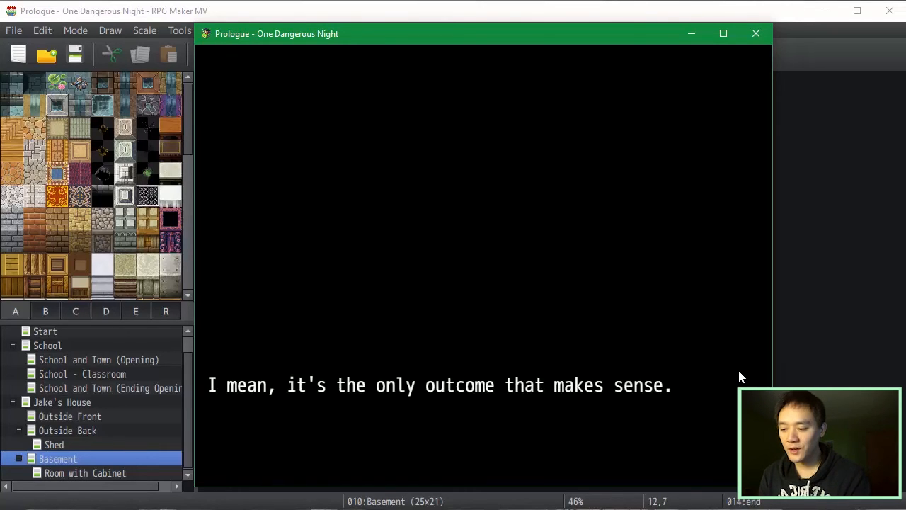
Play through the remaining rumour lines about Jake and the scrolling credits up to the save choice.
key(Return)
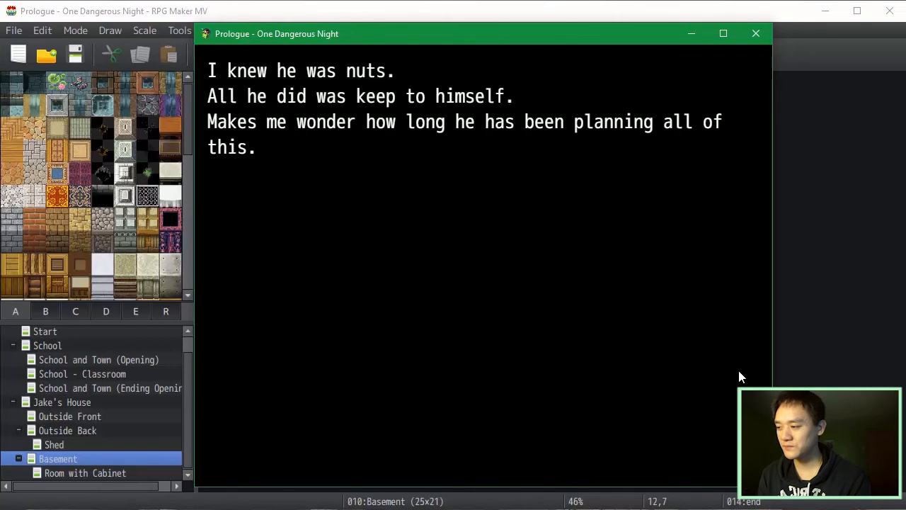
key(Return)
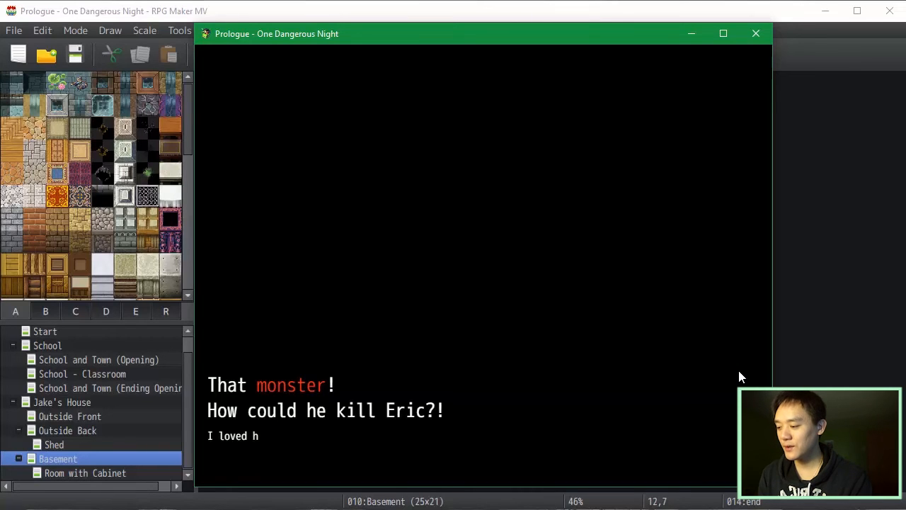
key(Return)
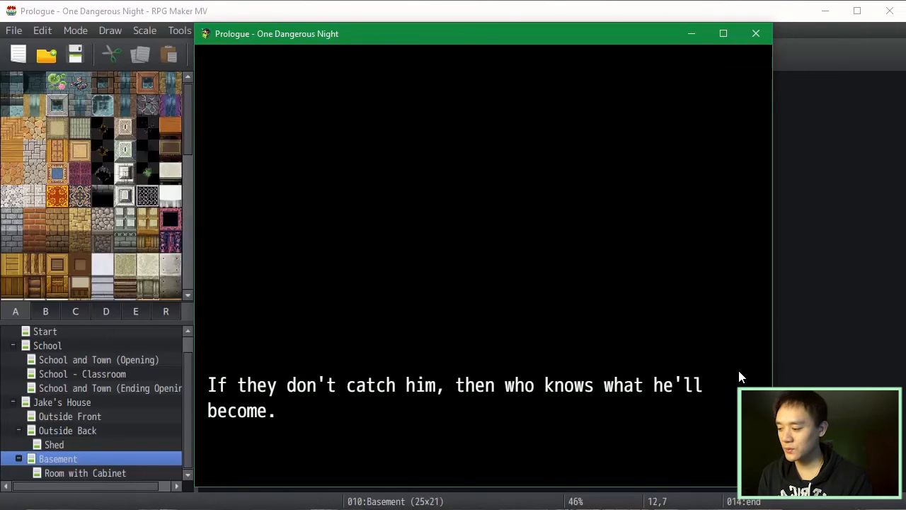
key(Return)
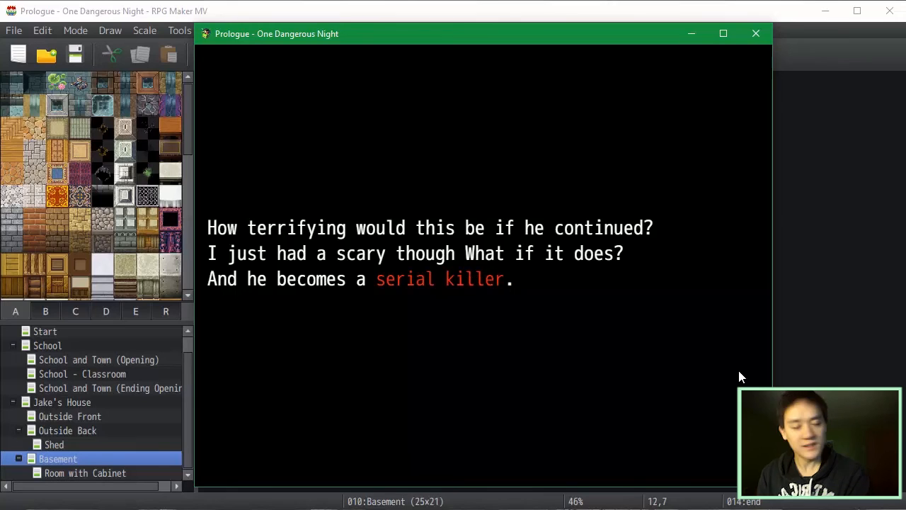
key(Return)
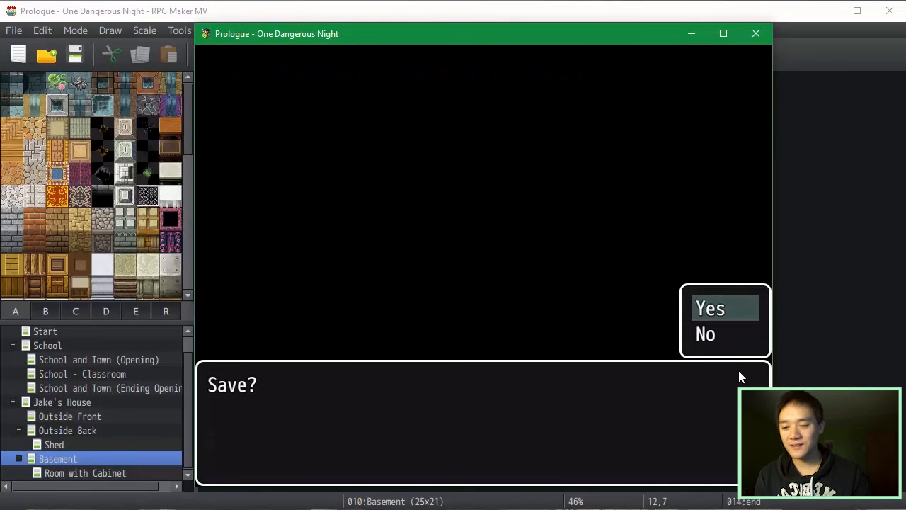
Choose No at the save question to test the ending, and close the playtest.
key(Down)
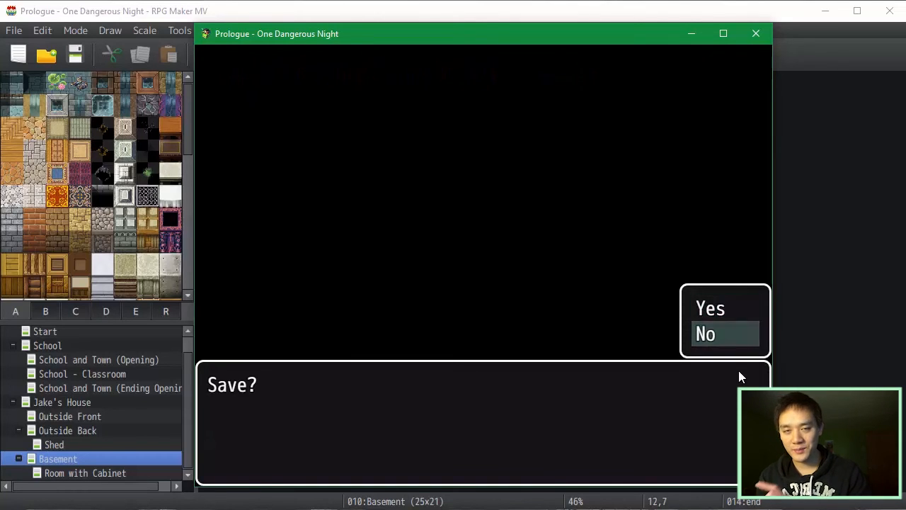
key(Return)
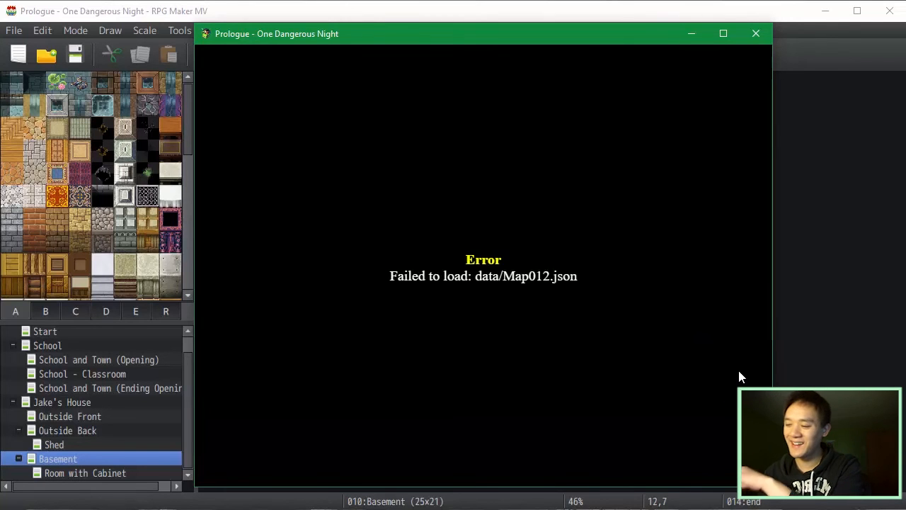
key(alt+F4)
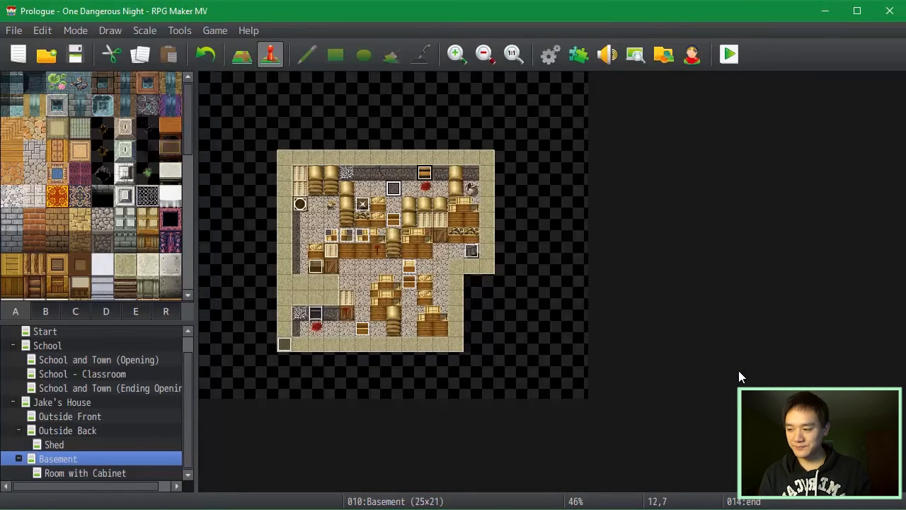
In the Basement's end event, delete the Play BGM, Transfer Player, Tint Screen and Control Switches commands after the save choice.
key(Return)
drag(789, 151, 683, 425)
scroll(683, 418, down, 2)
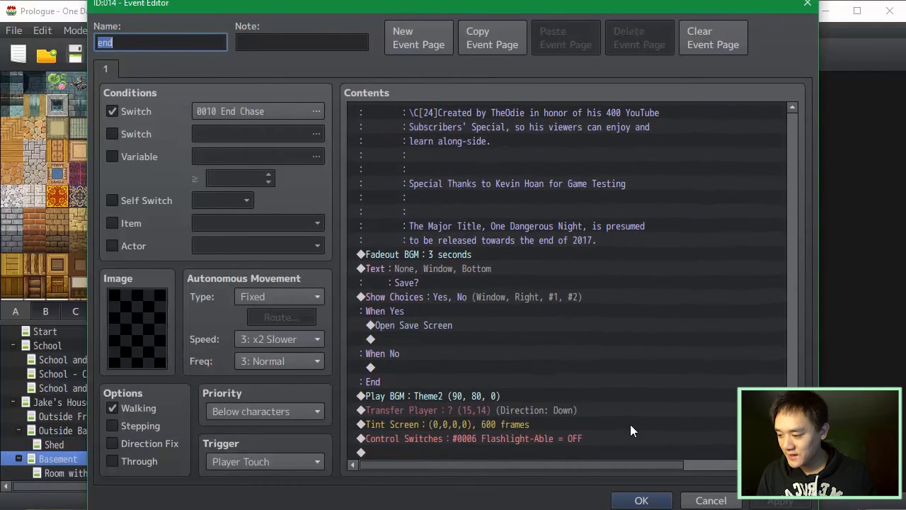
click(592, 437)
click(592, 405)
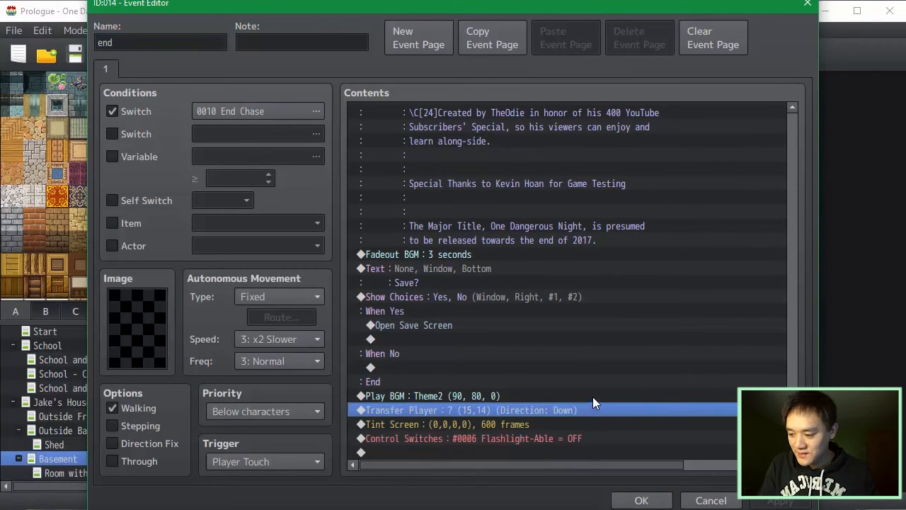
shift+click(592, 396)
key(Delete)
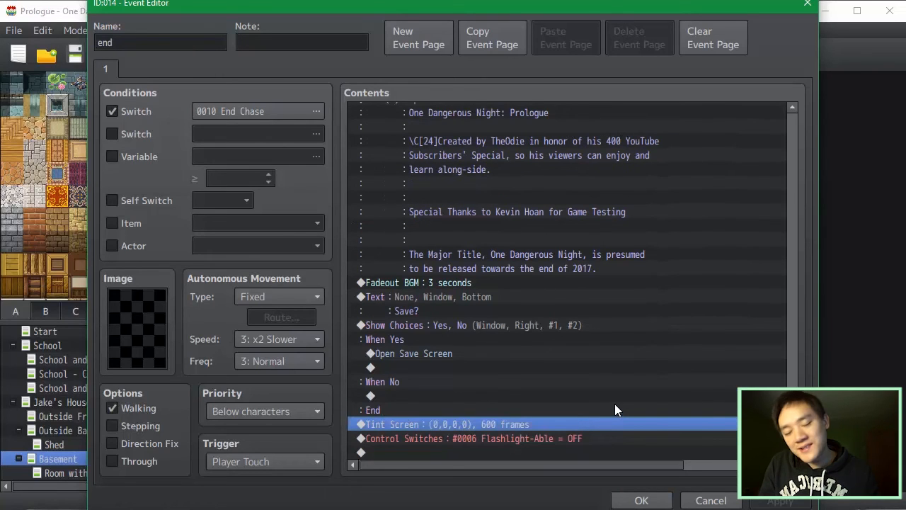
key(Delete)
key(Delete)
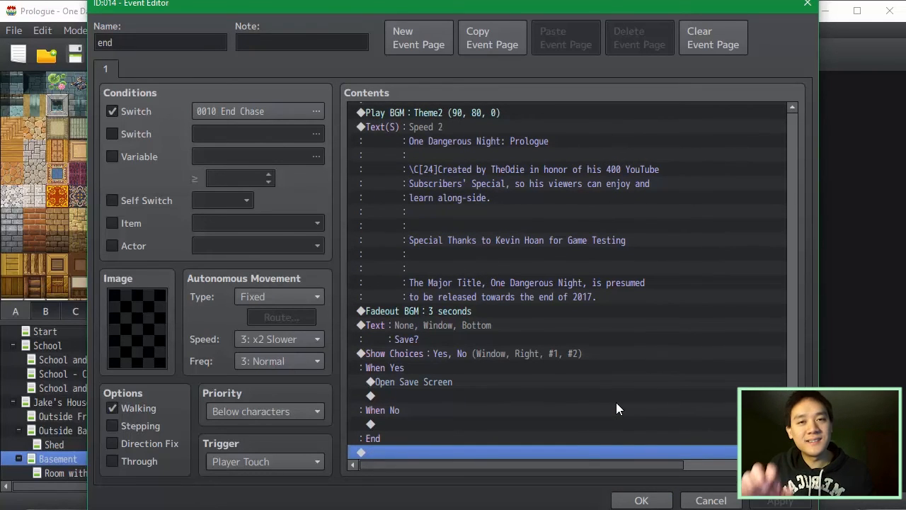
Delete the "Save?" text and its Yes/No choices after the credits' music fadeout.
drag(793, 432, 786, 122)
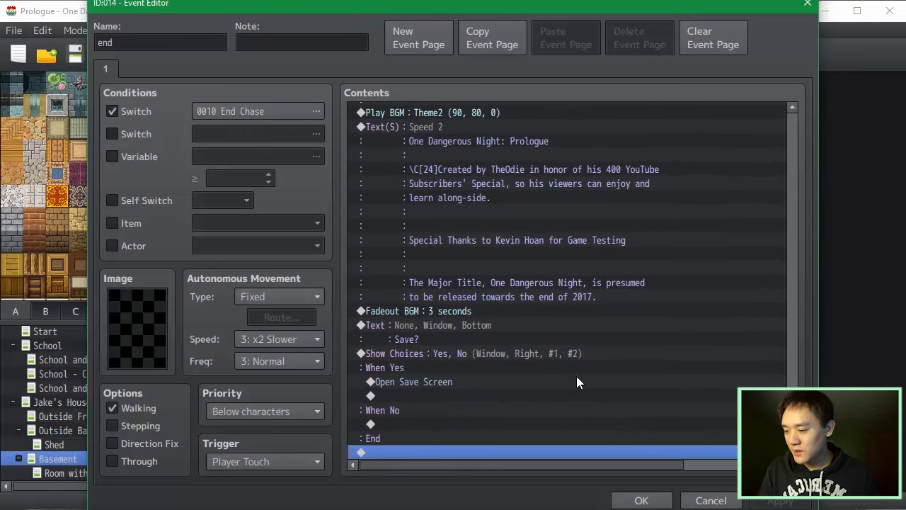
click(590, 313)
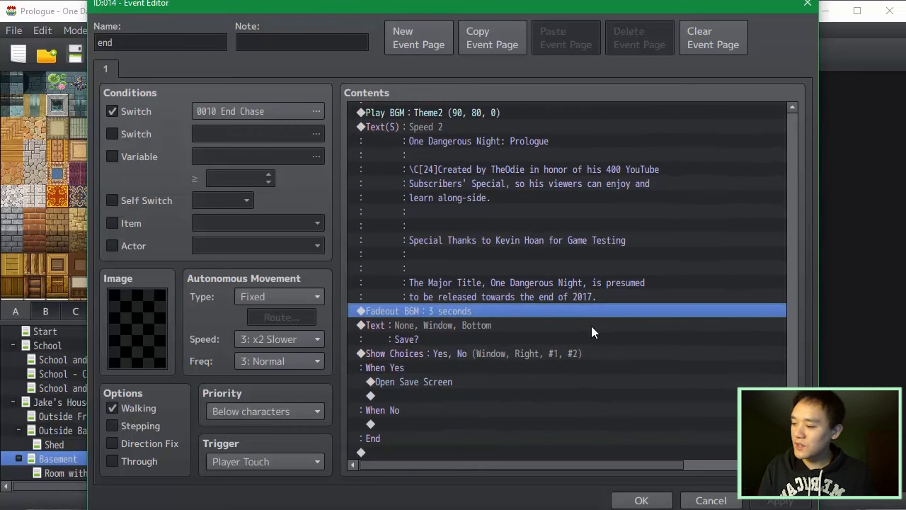
click(651, 327)
key(Delete)
key(Delete)
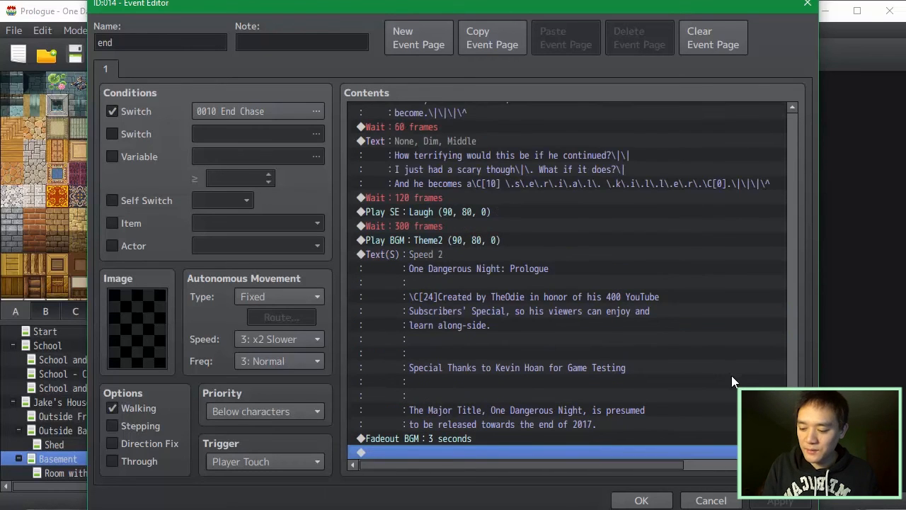
Add a Return to Title Screen command after the 3-second music fadeout at the event's end.
key(Return)
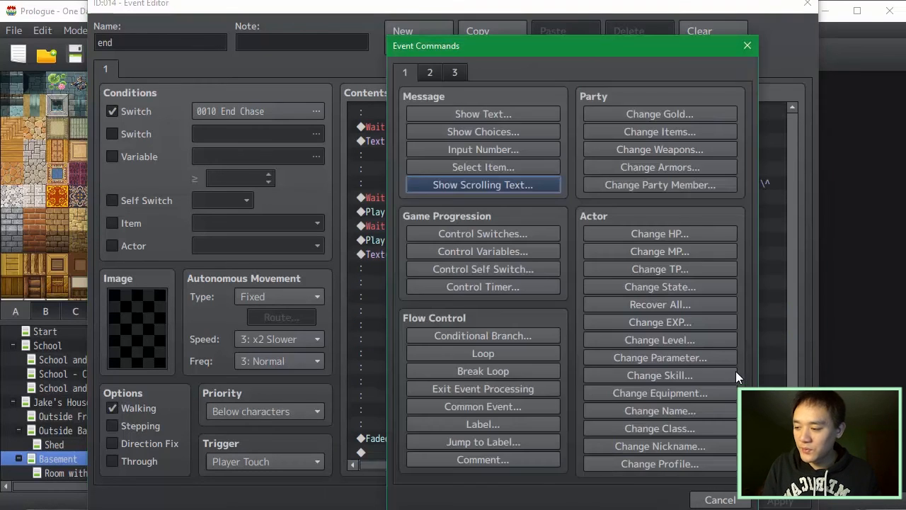
click(430, 72)
click(457, 75)
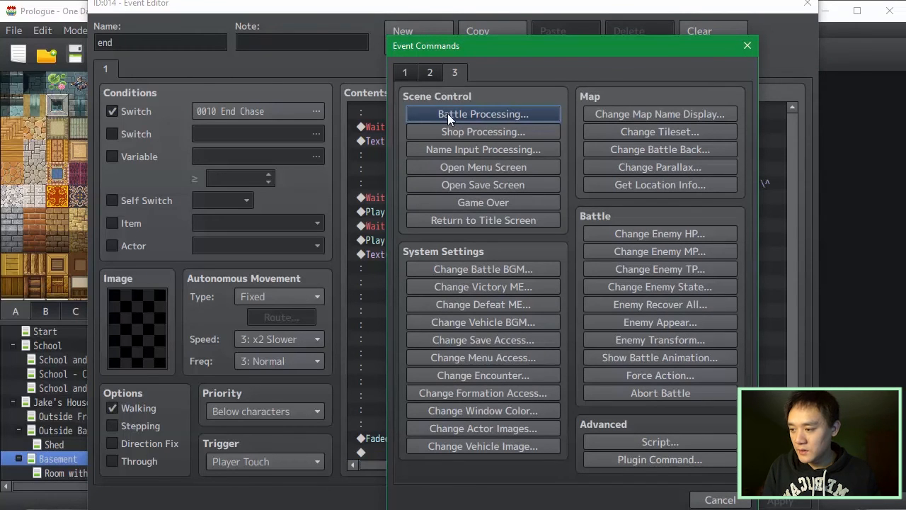
click(500, 220)
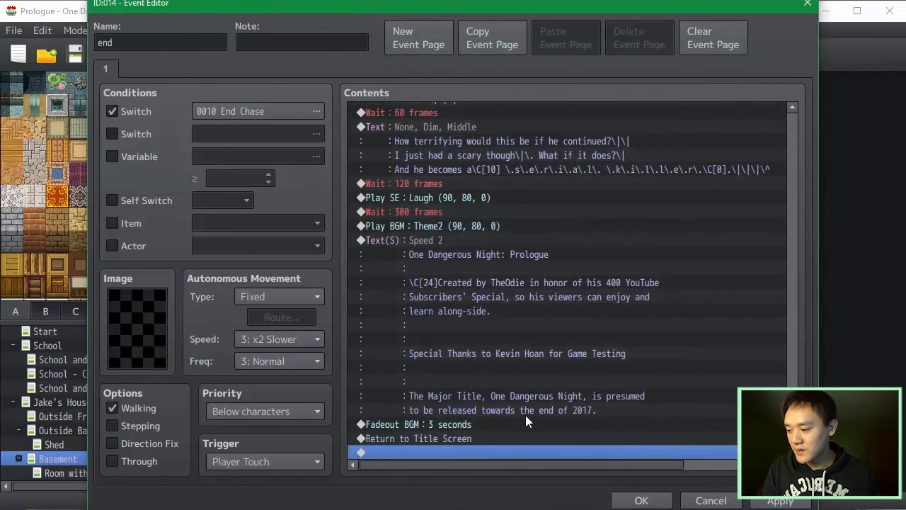
Insert a 300-frame Wait before the Return to Title Screen command in the end event, and accept the event's changes.
click(549, 438)
key(Return)
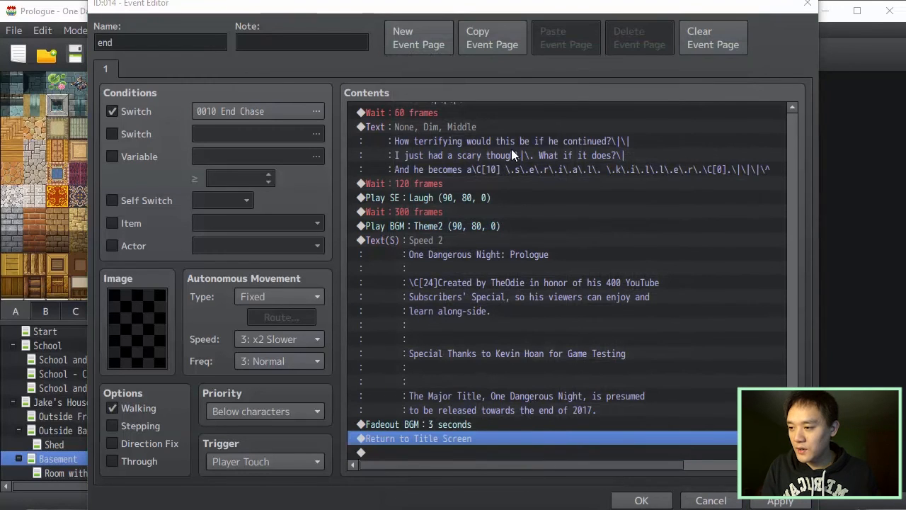
click(431, 77)
click(645, 112)
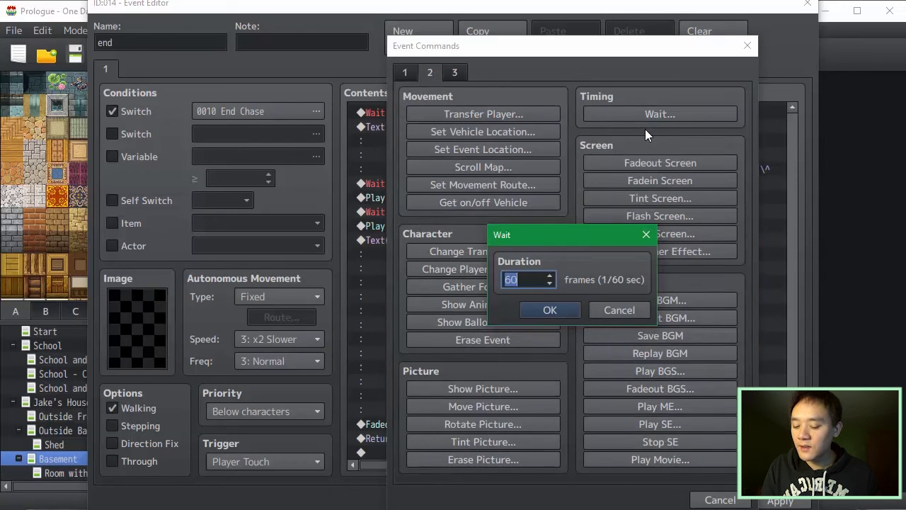
text(300)
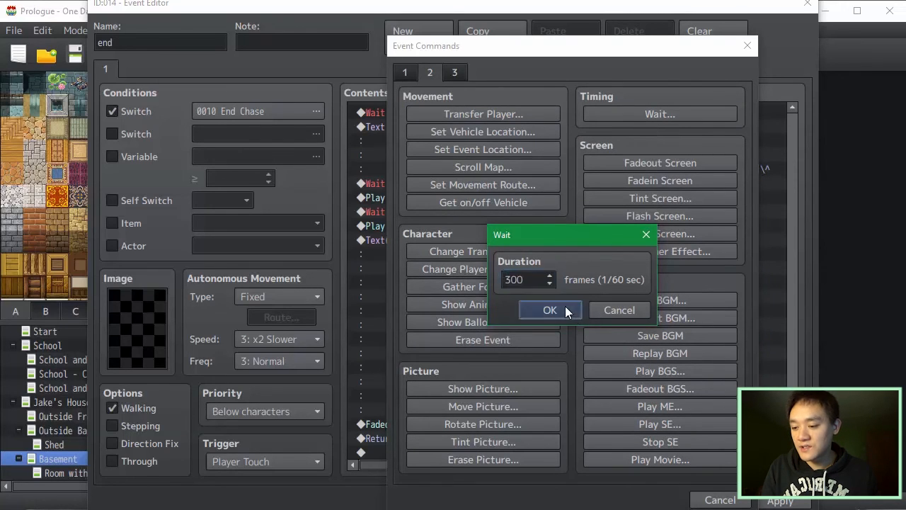
click(549, 310)
scroll(681, 439, down, 1)
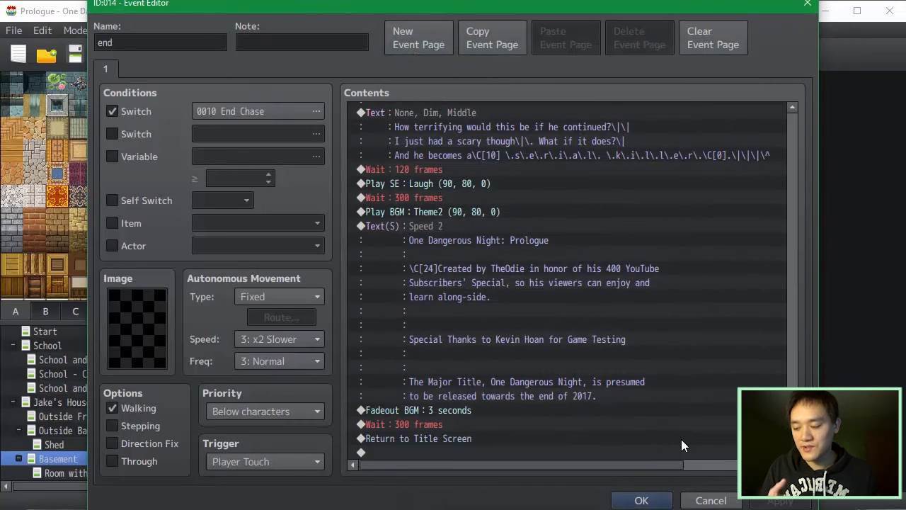
click(615, 405)
click(623, 448)
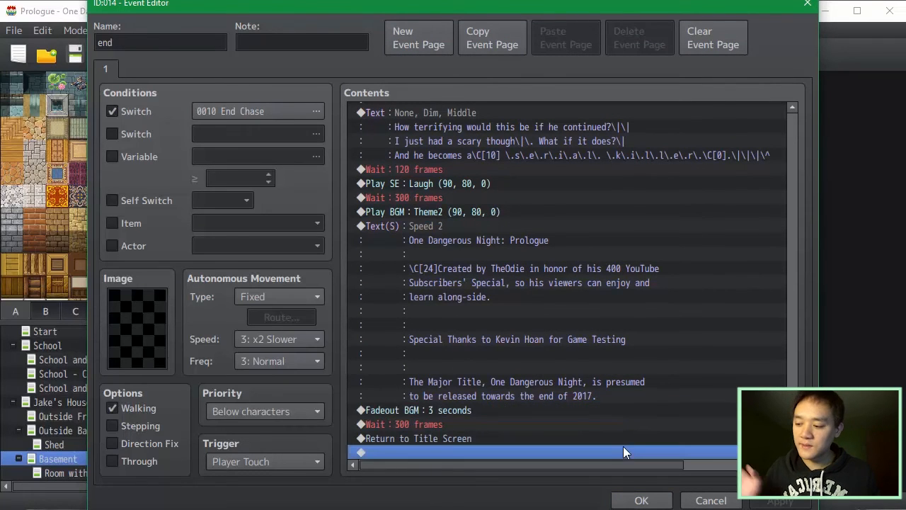
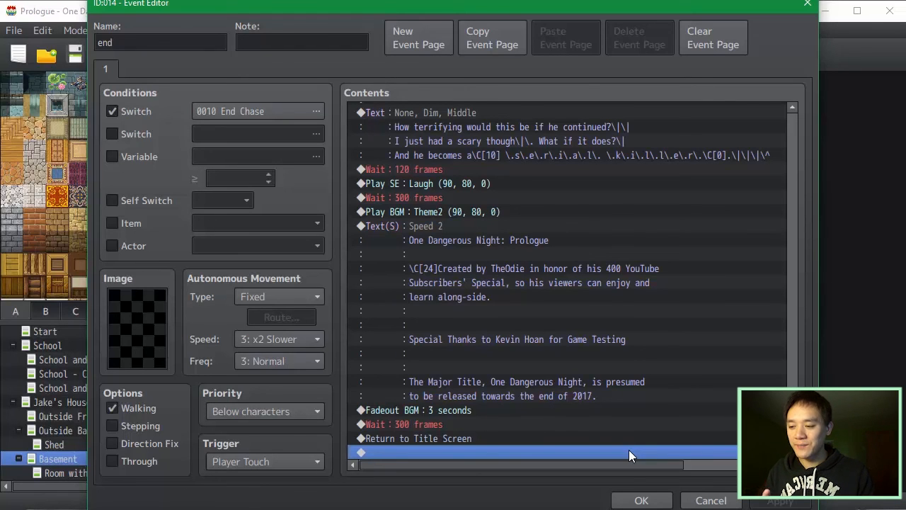
click(641, 500)
Start a playtest of the game and load the File 6 save.
key(ctrl+r)
key(Return)
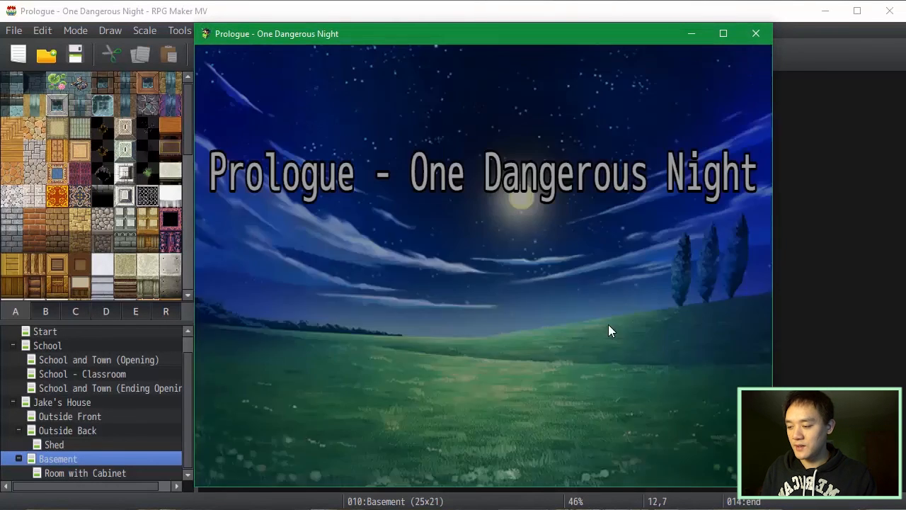
key(Return)
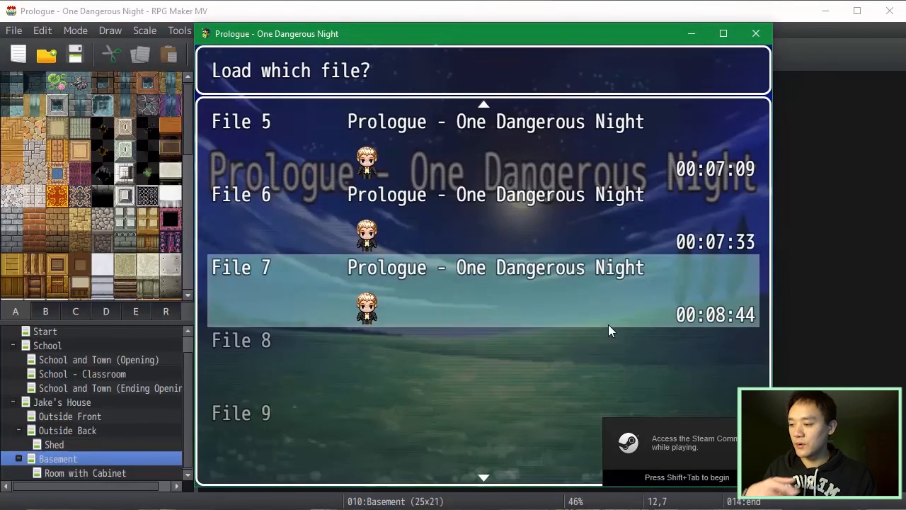
key(Up)
key(Return)
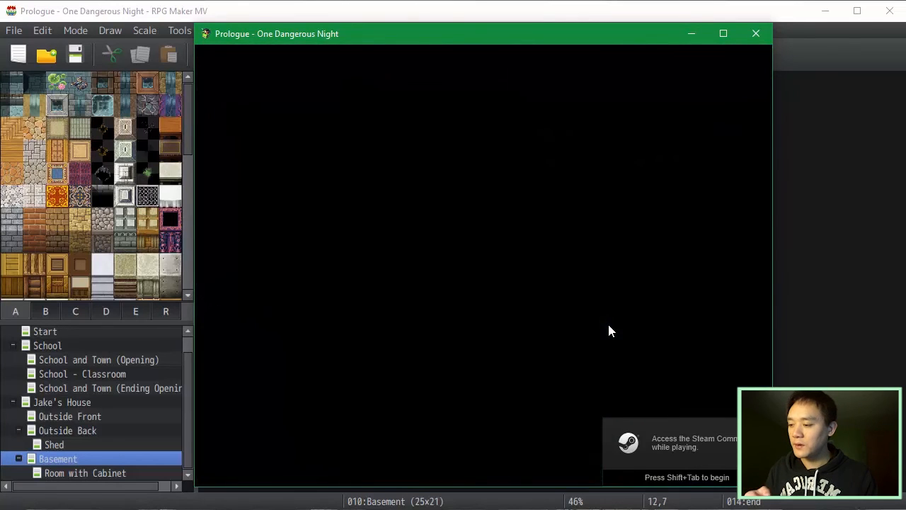
Look through the in-game menu's commands from Item to Game End, and close the menu and the playtest.
key(Escape)
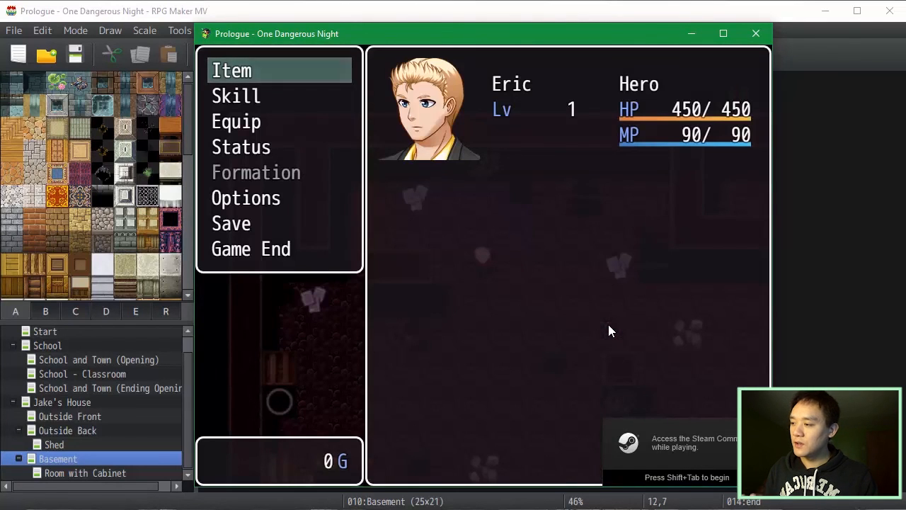
key(Down)
key(Down)
key(Down)
key(Down)
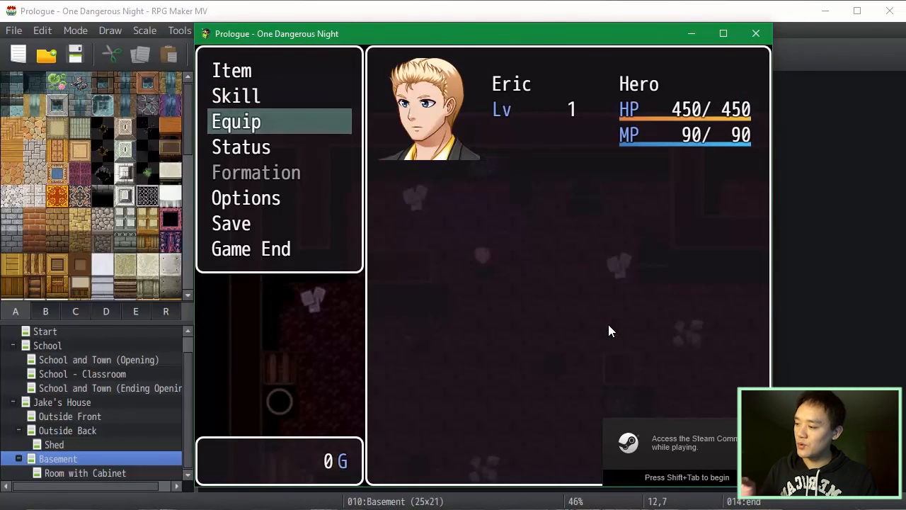
key(Down)
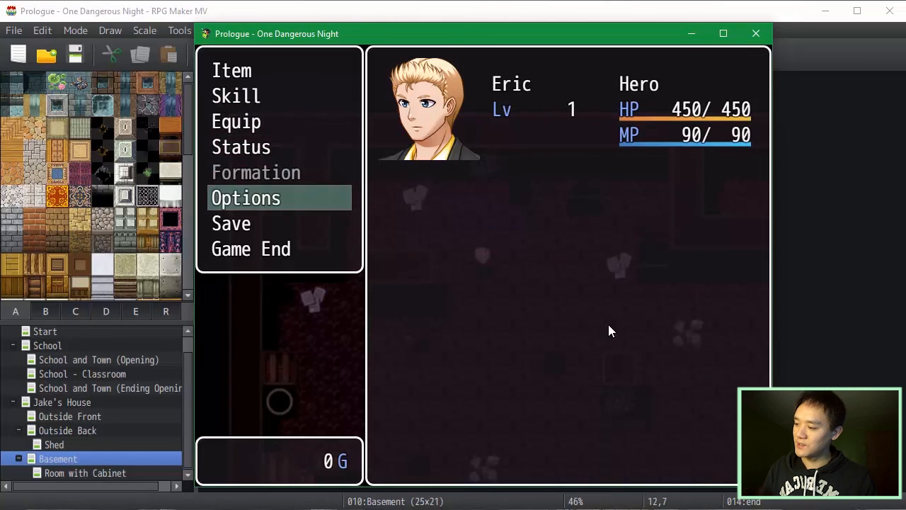
key(Down)
key(Down)
key(Up)
key(Up)
key(Up)
key(Up)
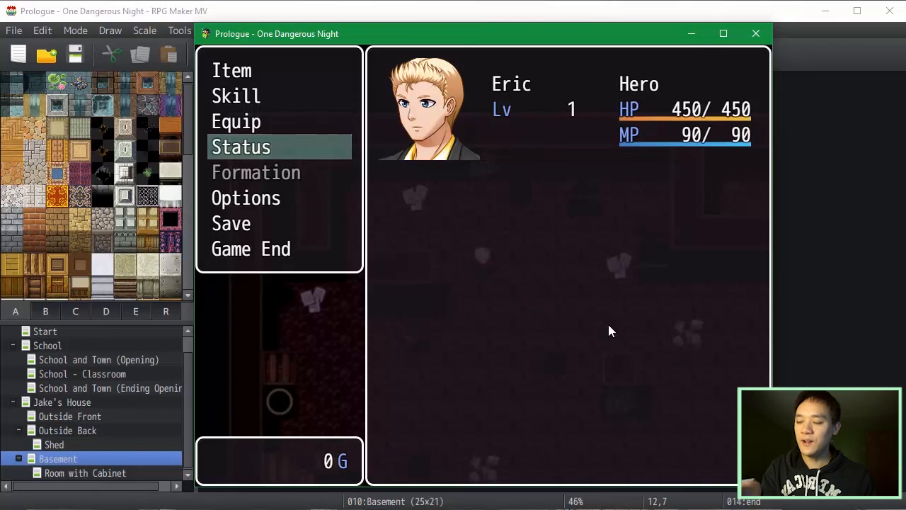
key(Up)
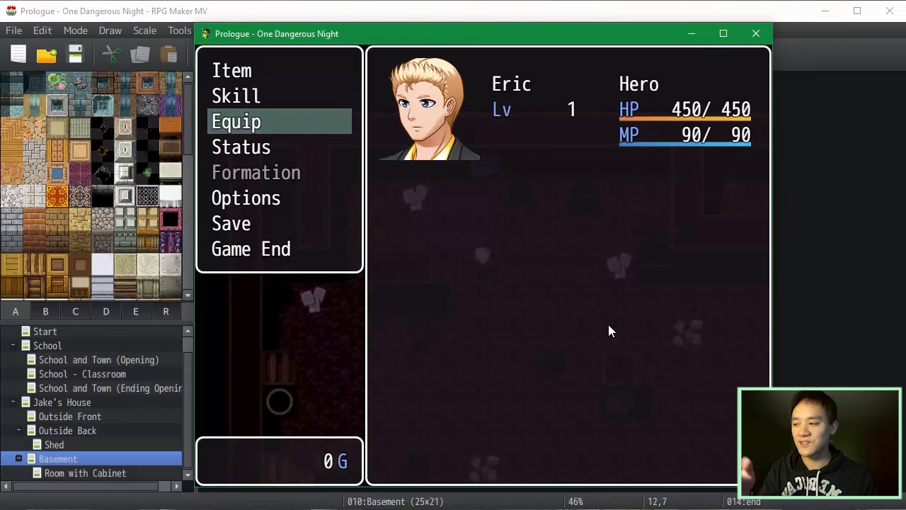
key(Up)
key(Up)
key(Down)
key(Down)
key(Down)
key(Down)
key(Down)
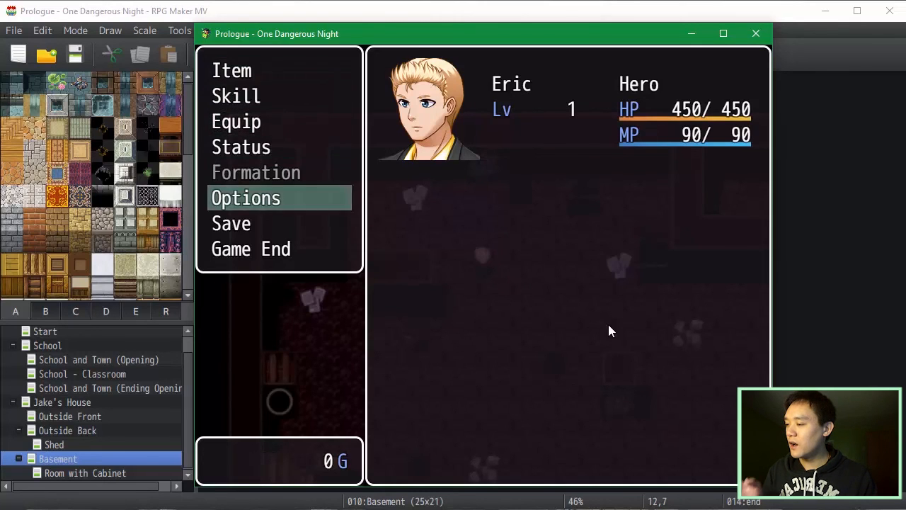
key(Down)
key(Down)
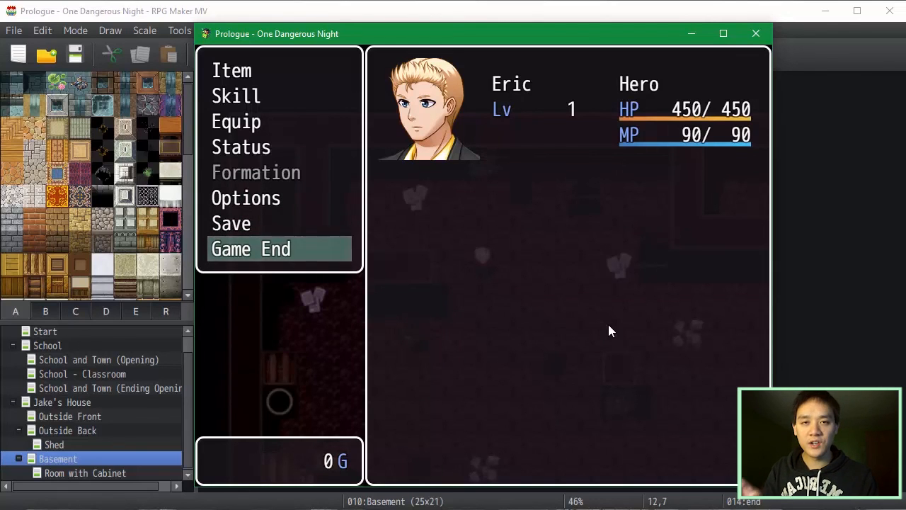
key(Escape)
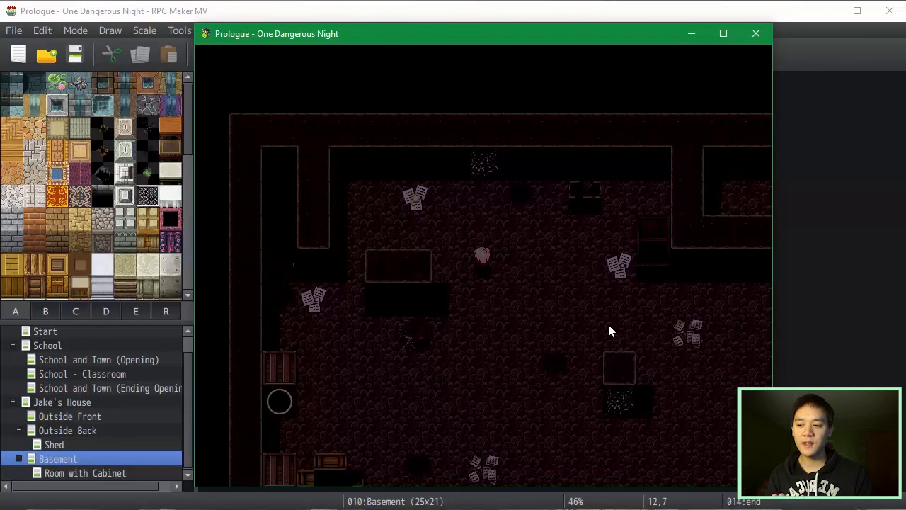
key(alt+F4)
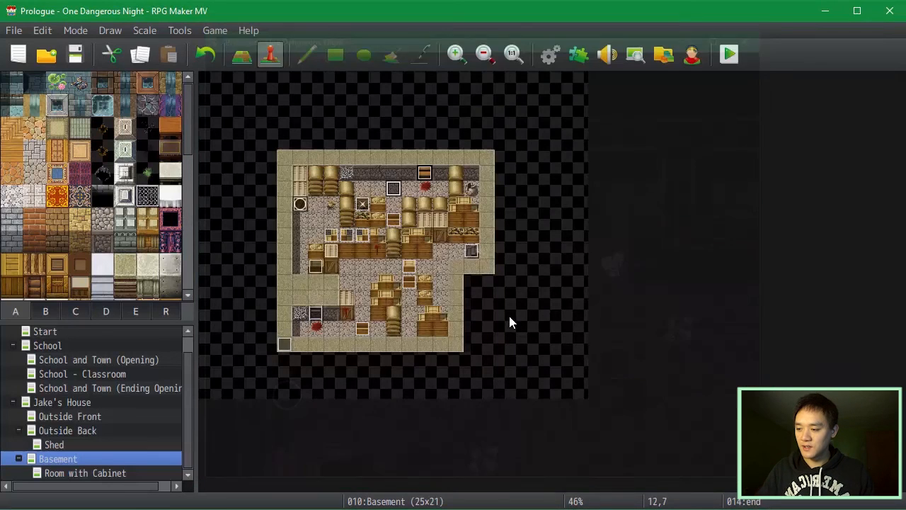
Examine the Script and Plugin Command entry windows from a new event on the Basement map, and discard that event.
double_click(430, 268)
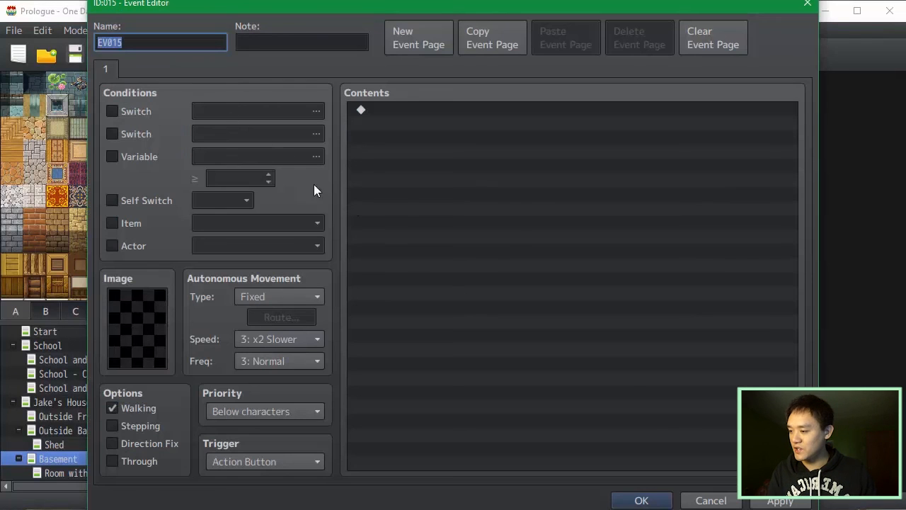
double_click(503, 233)
click(454, 72)
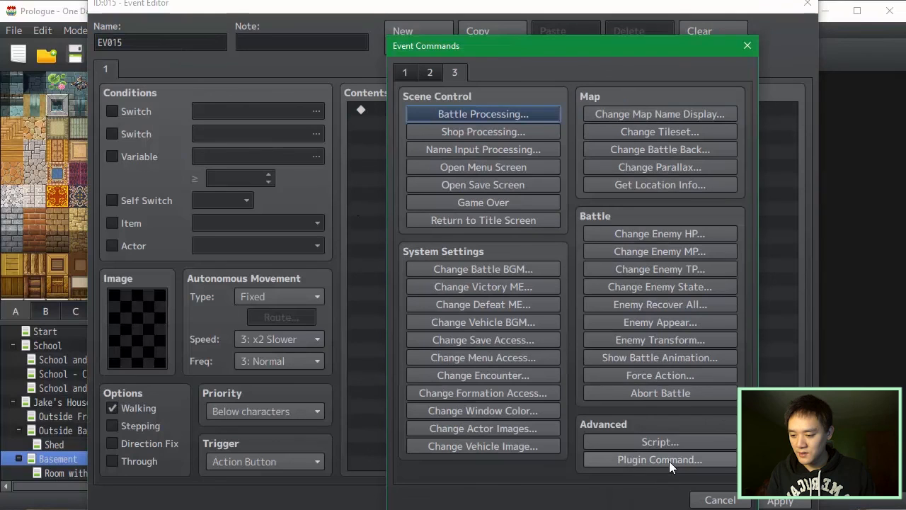
click(666, 440)
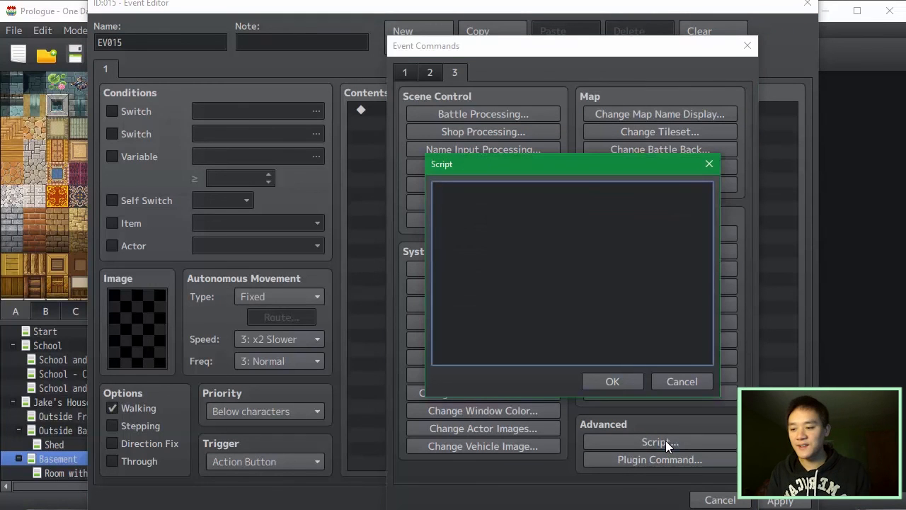
click(675, 380)
click(676, 459)
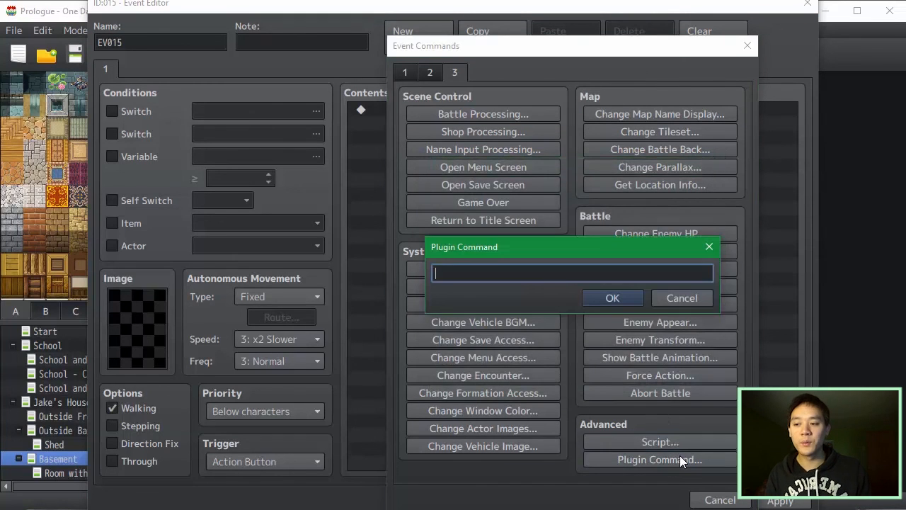
click(706, 303)
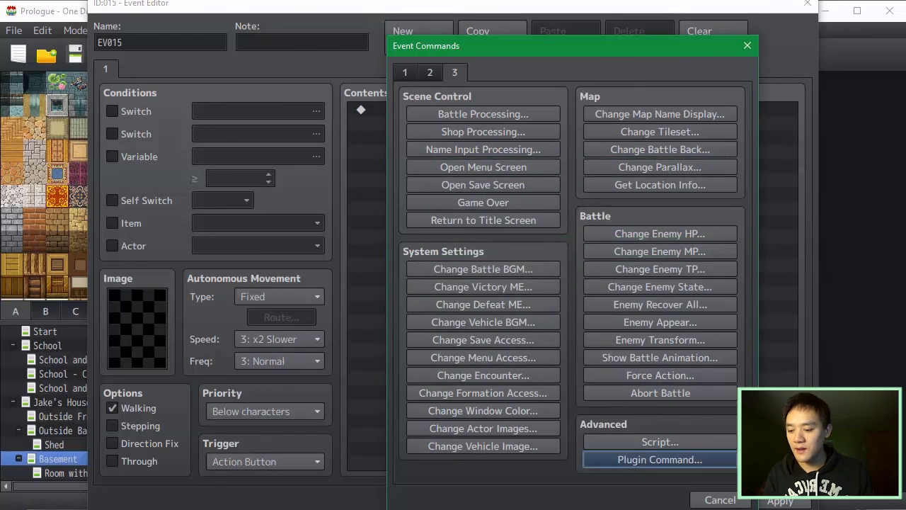
click(727, 500)
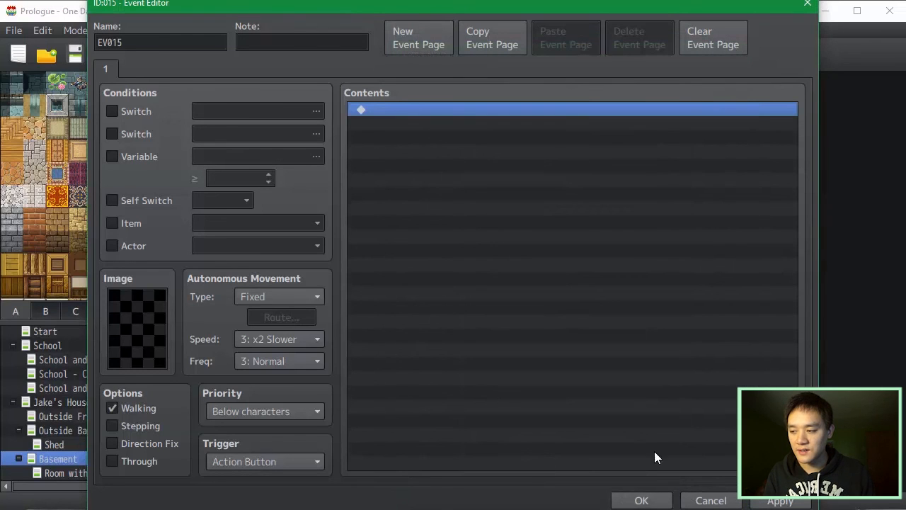
click(688, 502)
click(549, 297)
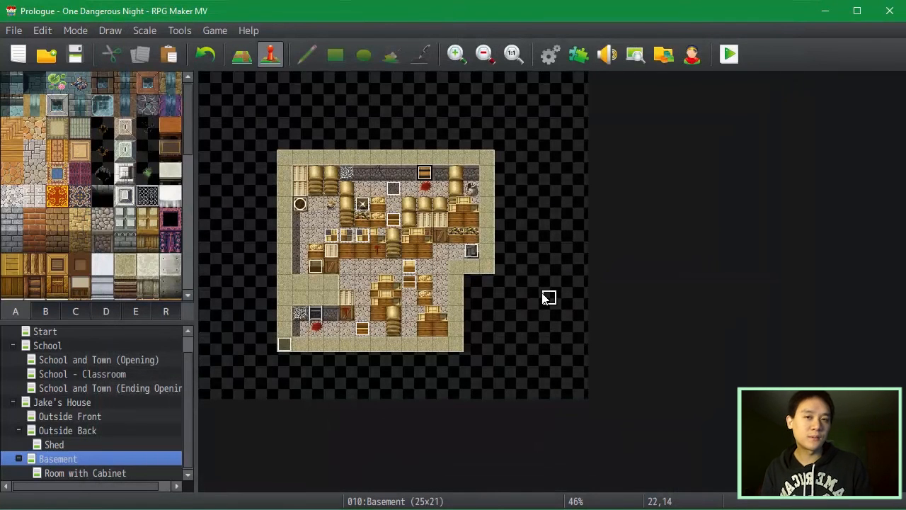